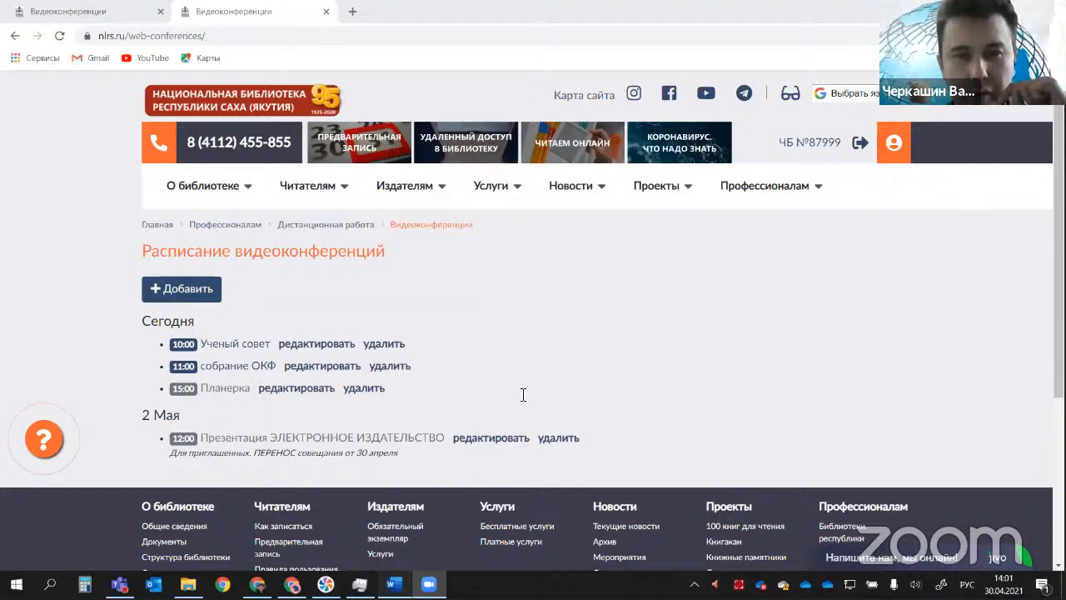
Step: Switch to the Word outline of the master class and highlight its title and the first item, "Приобретение"
key(alt+Tab)
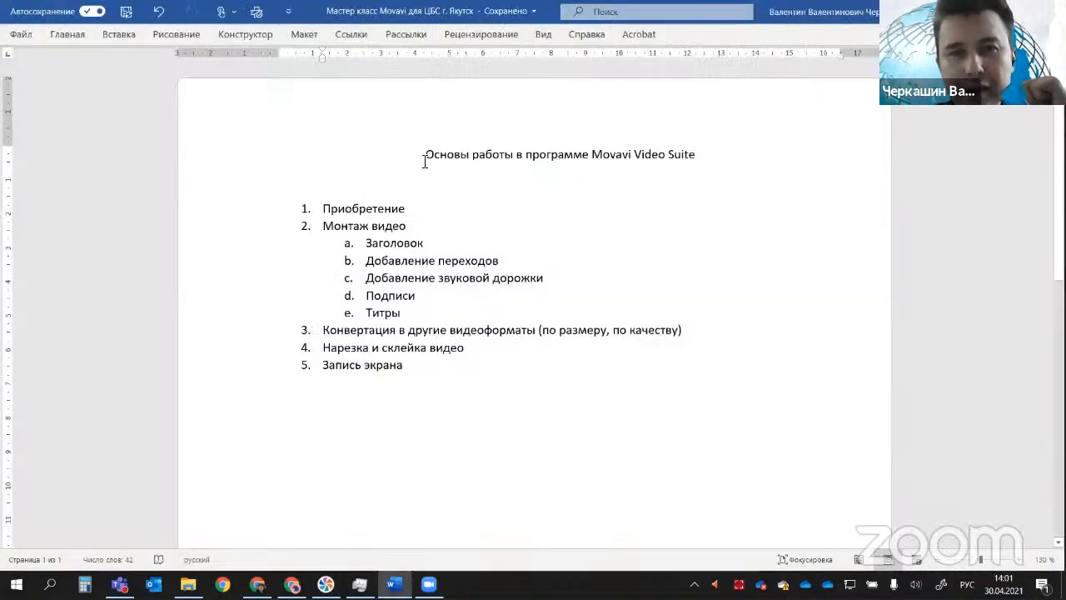
drag(424, 161, 705, 162)
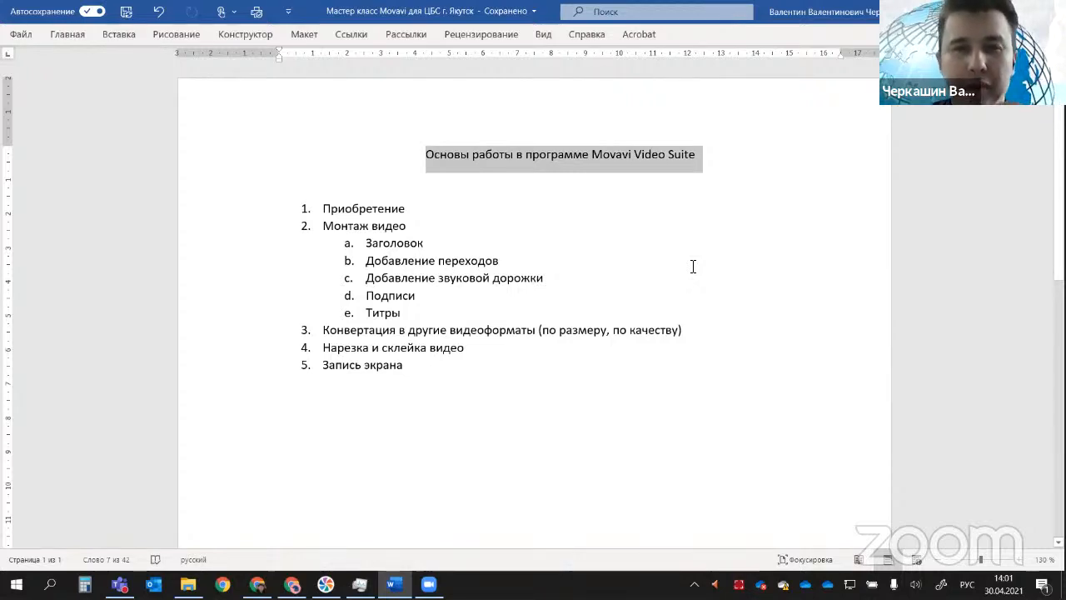
drag(325, 208, 411, 209)
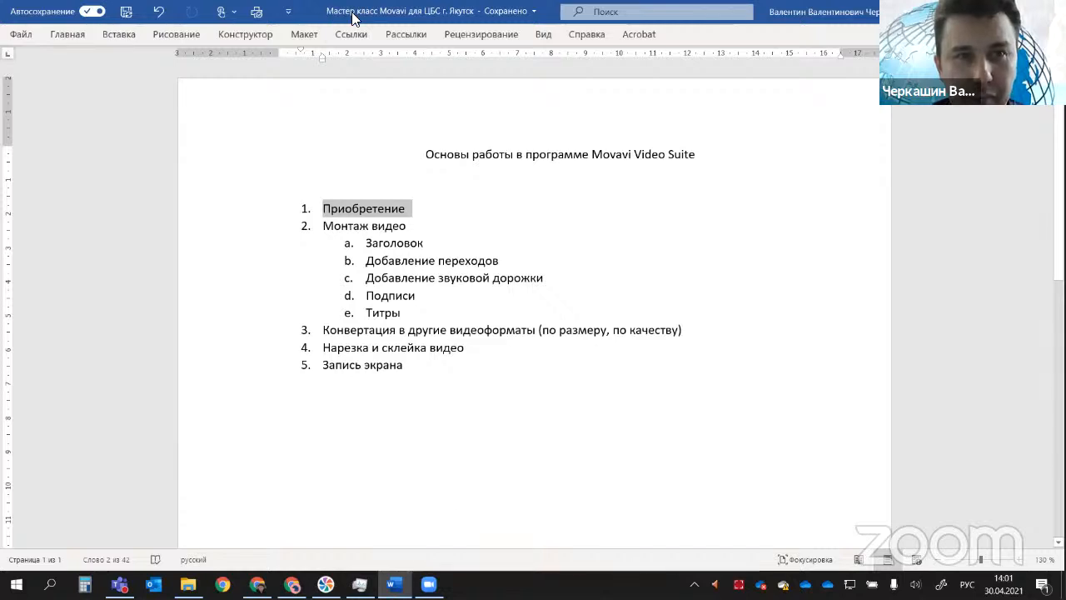
Step: Switch to Chrome and open the movavi.ru website in the empty tab
key(alt+Tab)
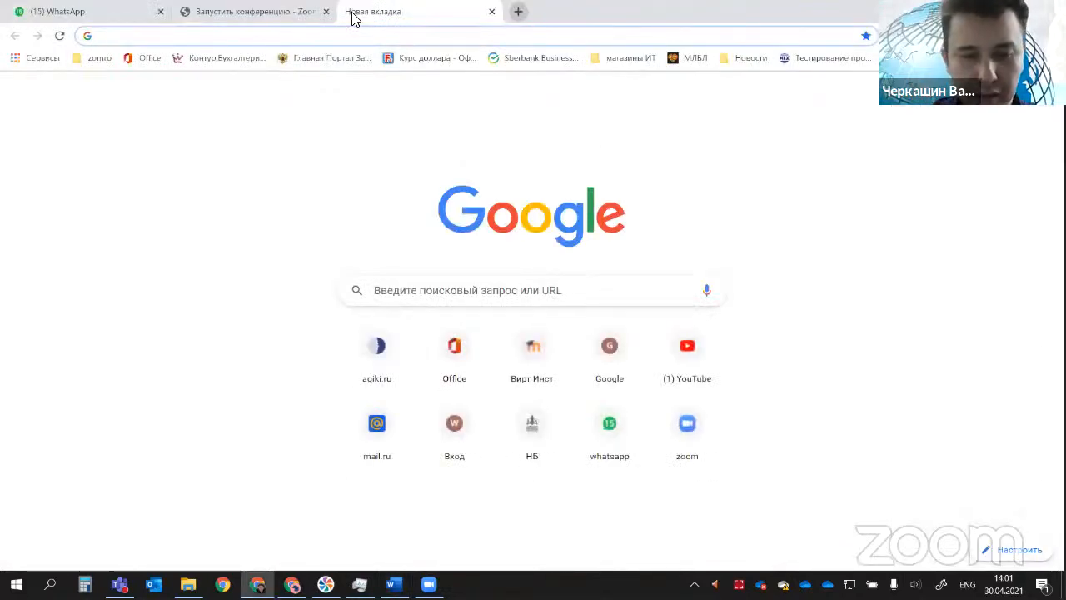
text(mo)
key(Return)
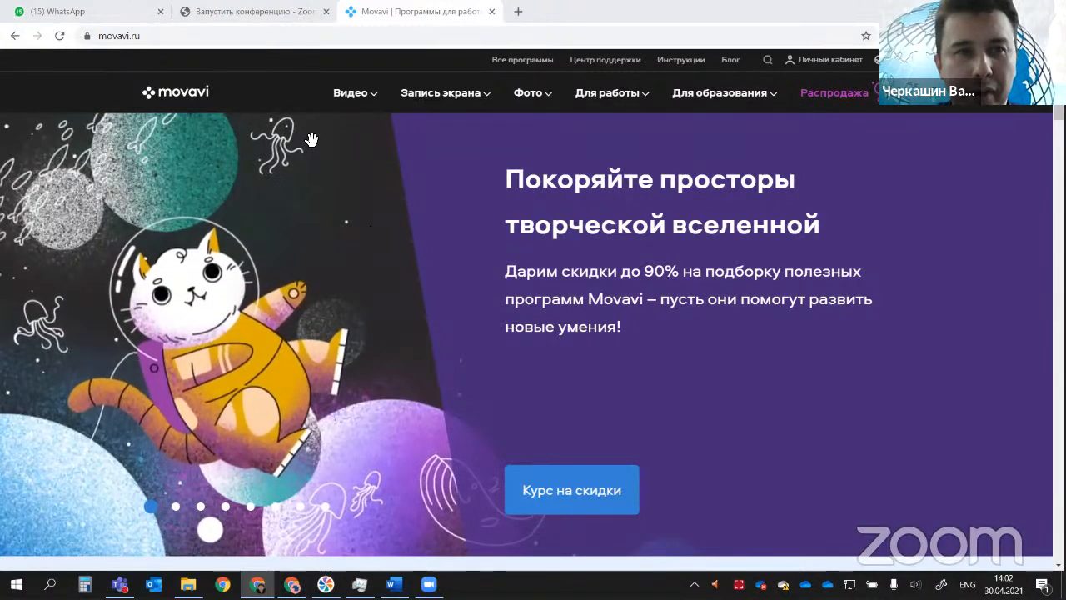
Step: Open the Video Suite product page from the site's list of video programs
click(383, 100)
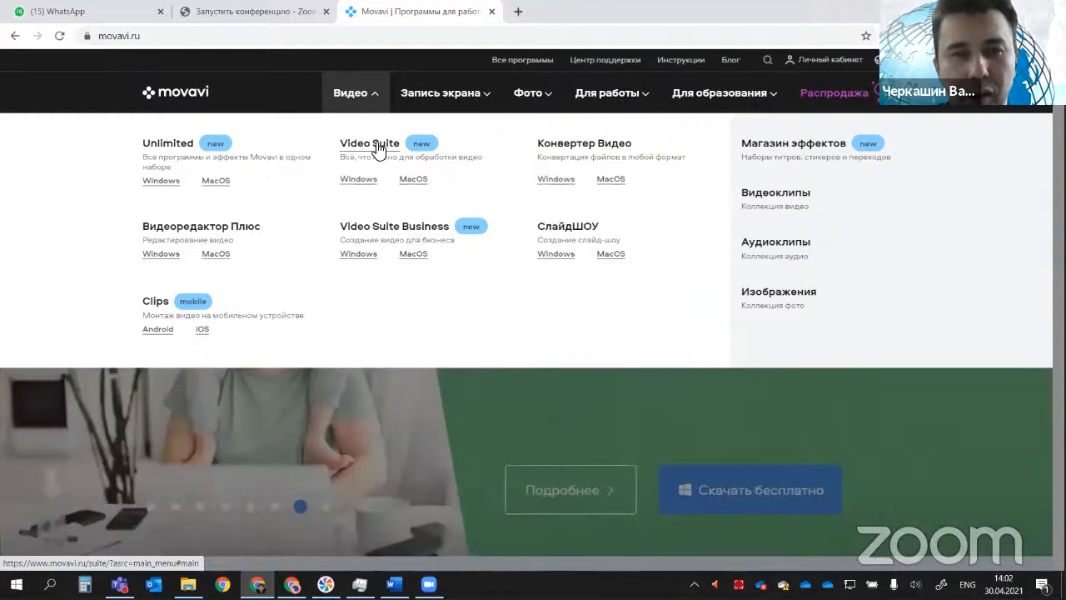
click(377, 148)
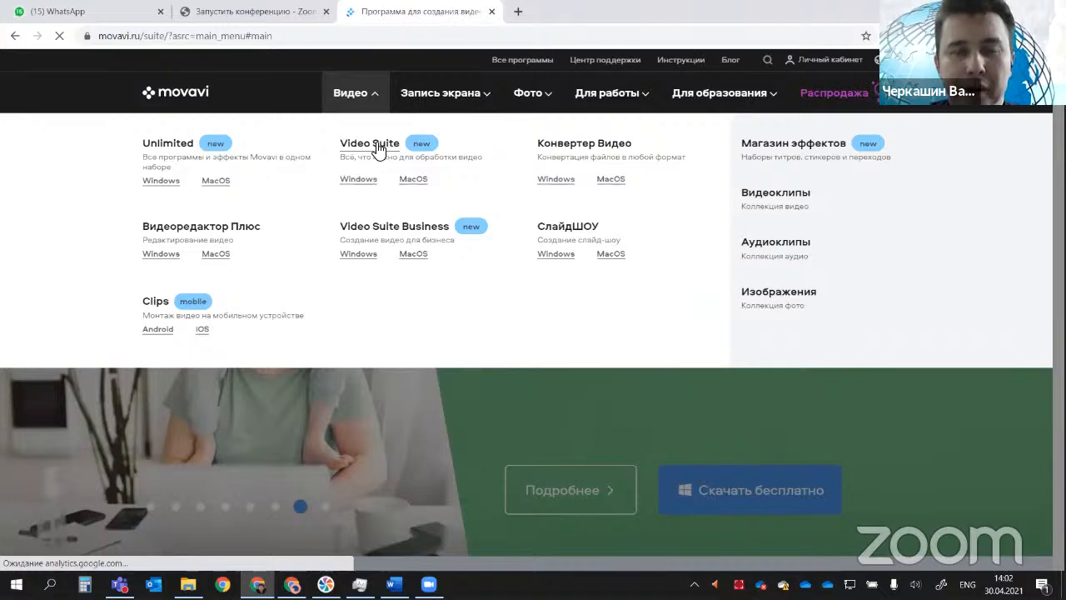
scroll(377, 149, down, 3)
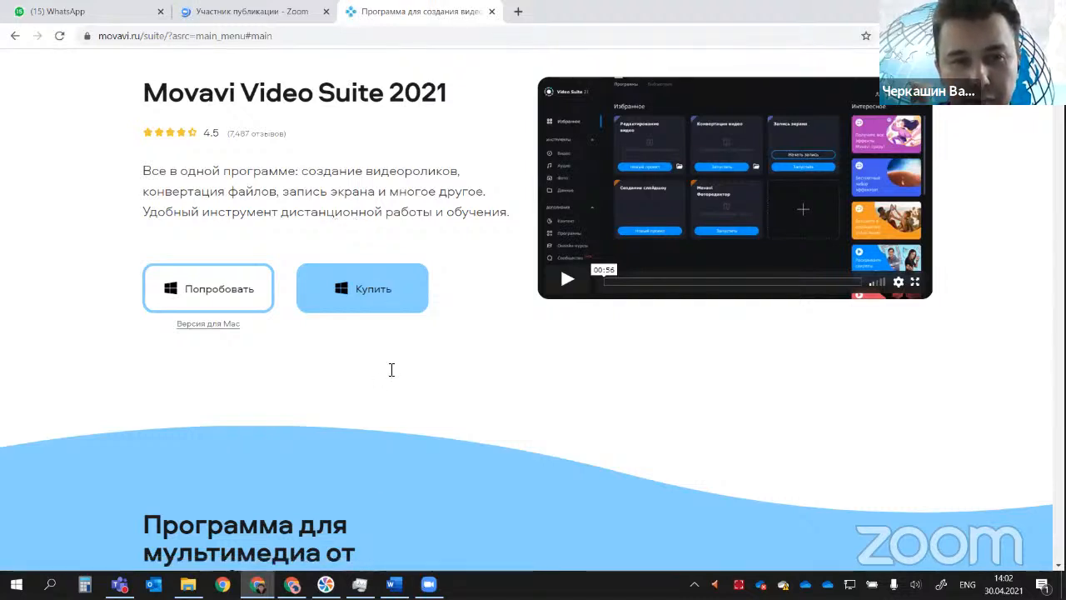
Step: Check the master class outline in Word, and return to the Video Suite page in Chrome
key(alt+Tab)
click(478, 376)
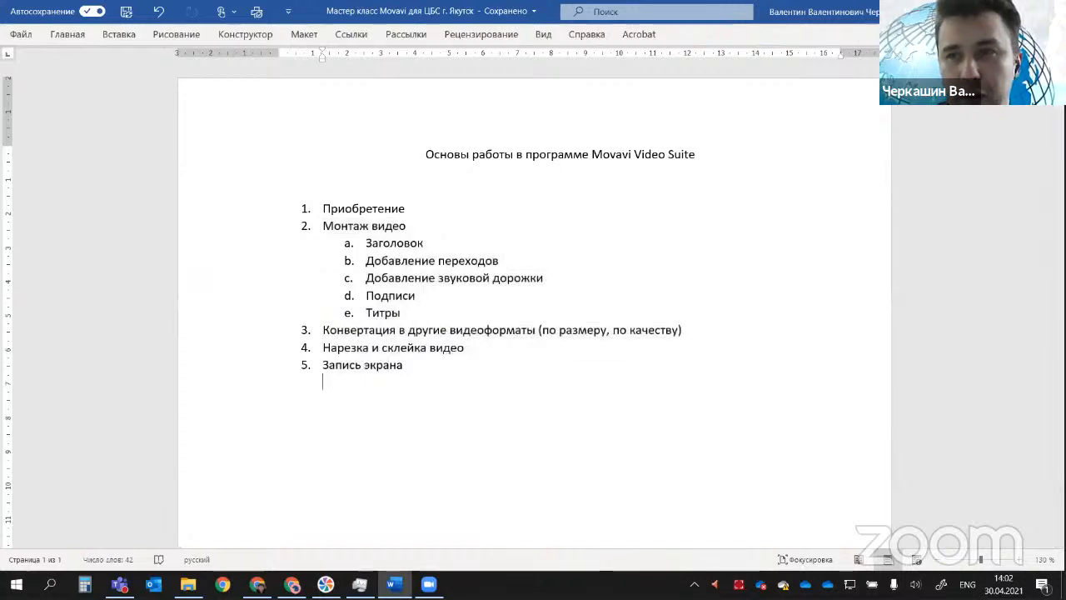
key(alt+Tab)
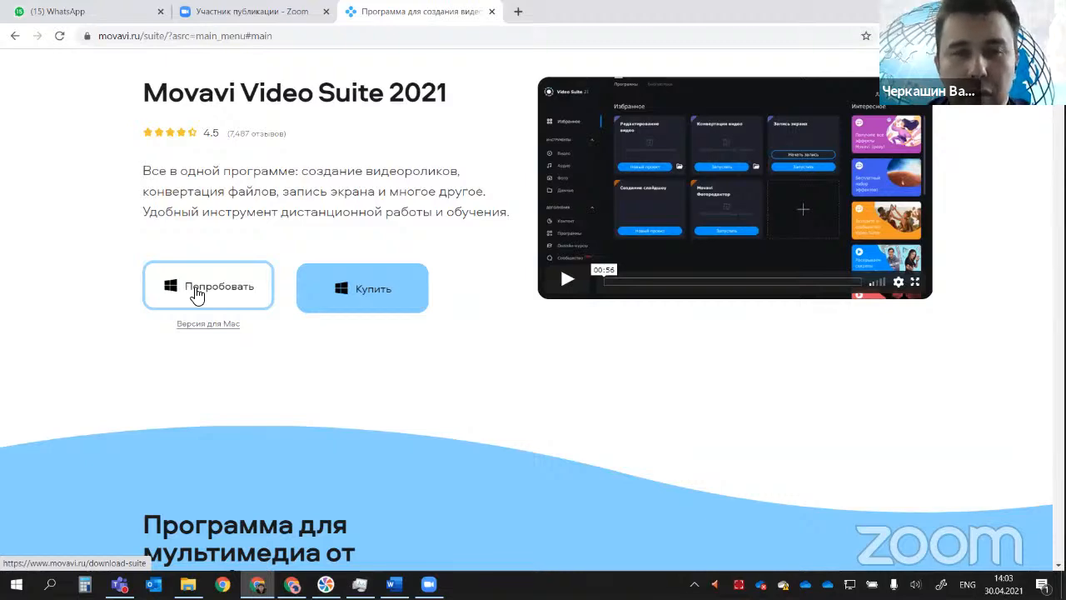
Step: Review the trial and purchase options for Movavi Video Suite 2021 and open the Windows version's purchase page
scroll(274, 352, down, 1)
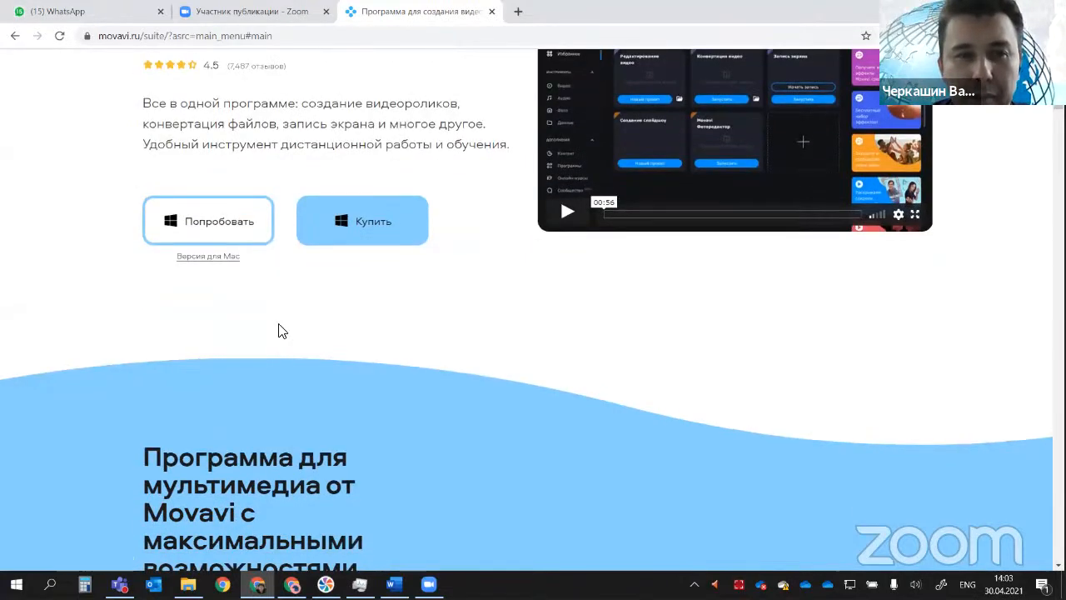
scroll(281, 330, up, 2)
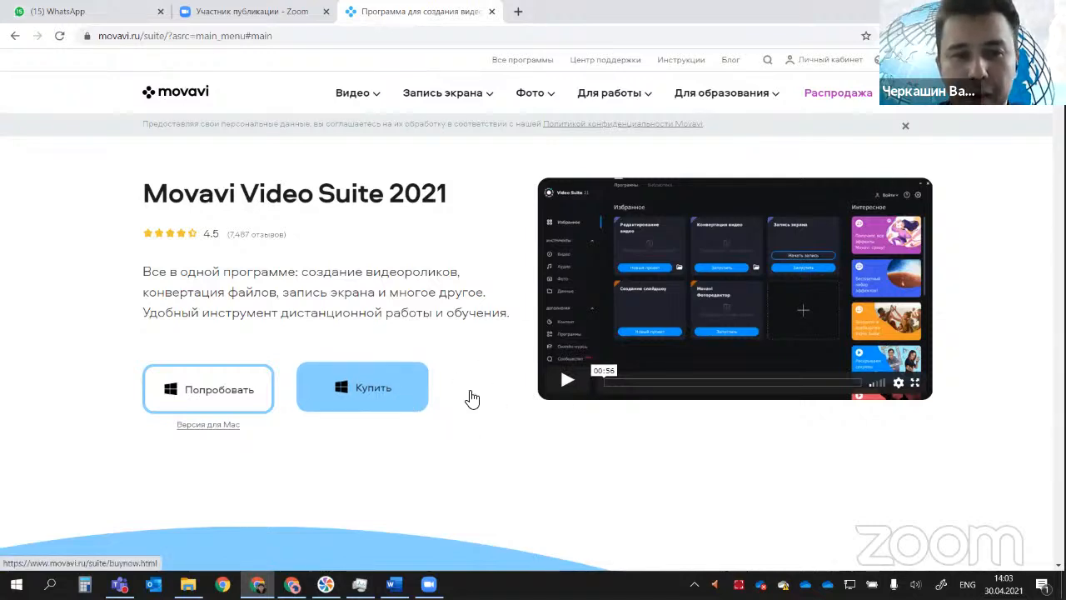
scroll(470, 398, down, 1)
click(362, 289)
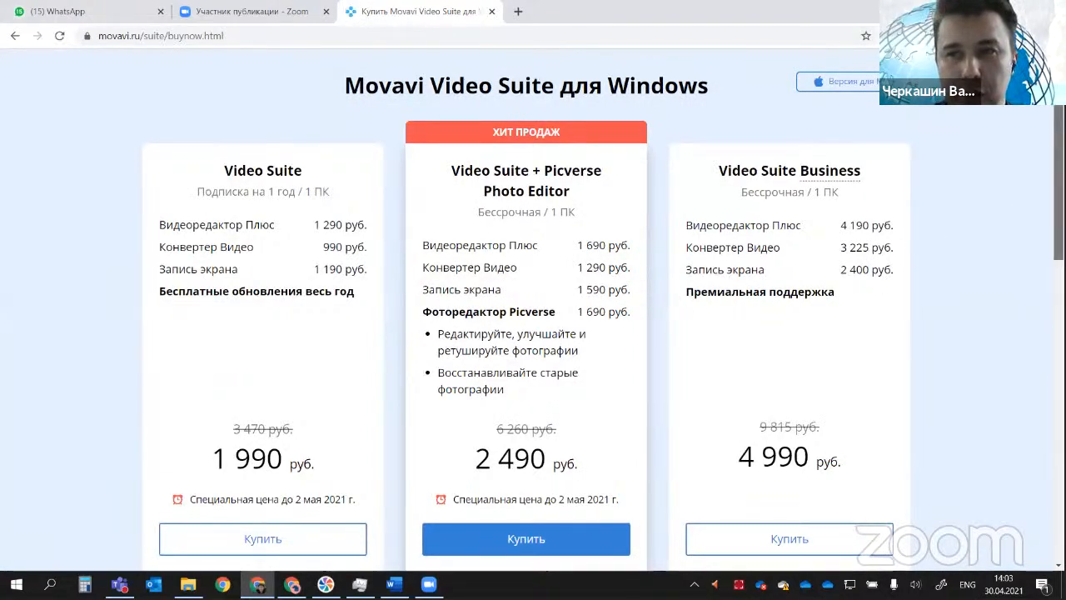
scroll(142, 147, down, 1)
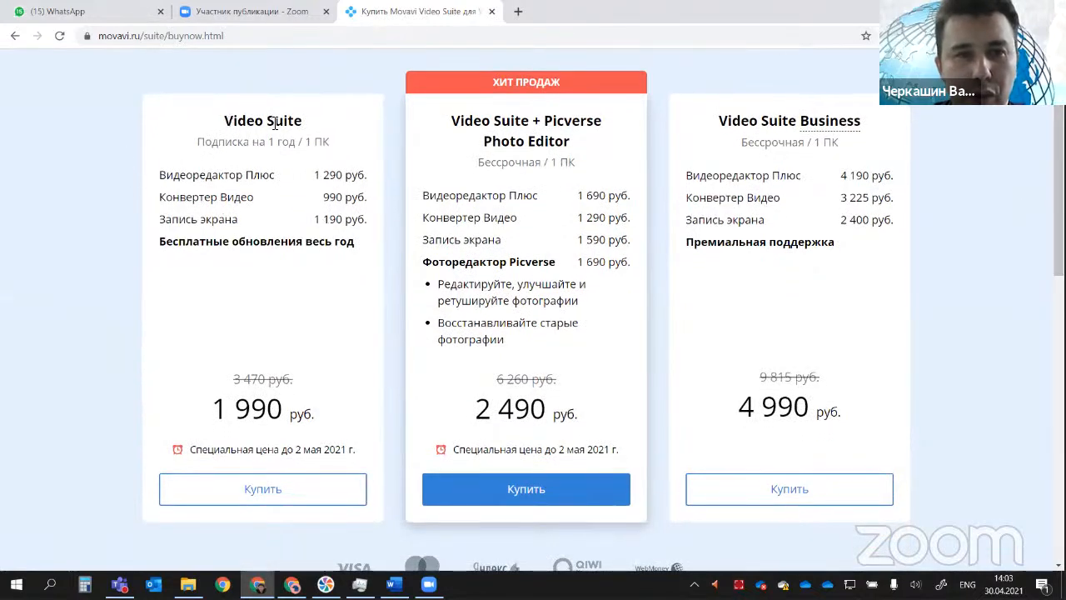
Step: Examine the basic Video Suite plan, highlighting its name, subscription term, included programs, full and discounted prices, and offer deadline
drag(226, 121, 303, 126)
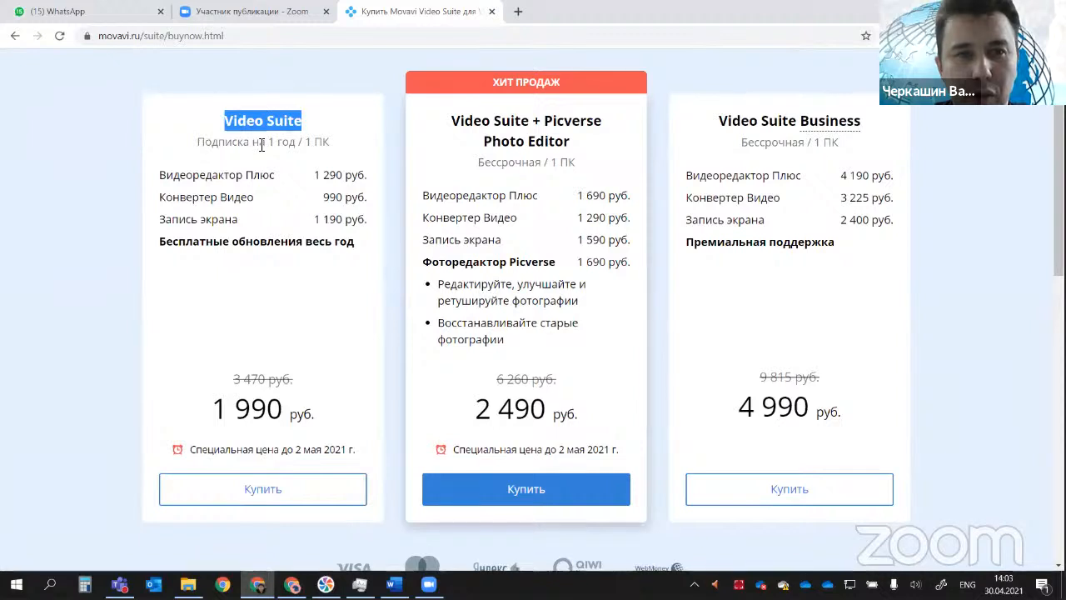
drag(198, 143, 347, 148)
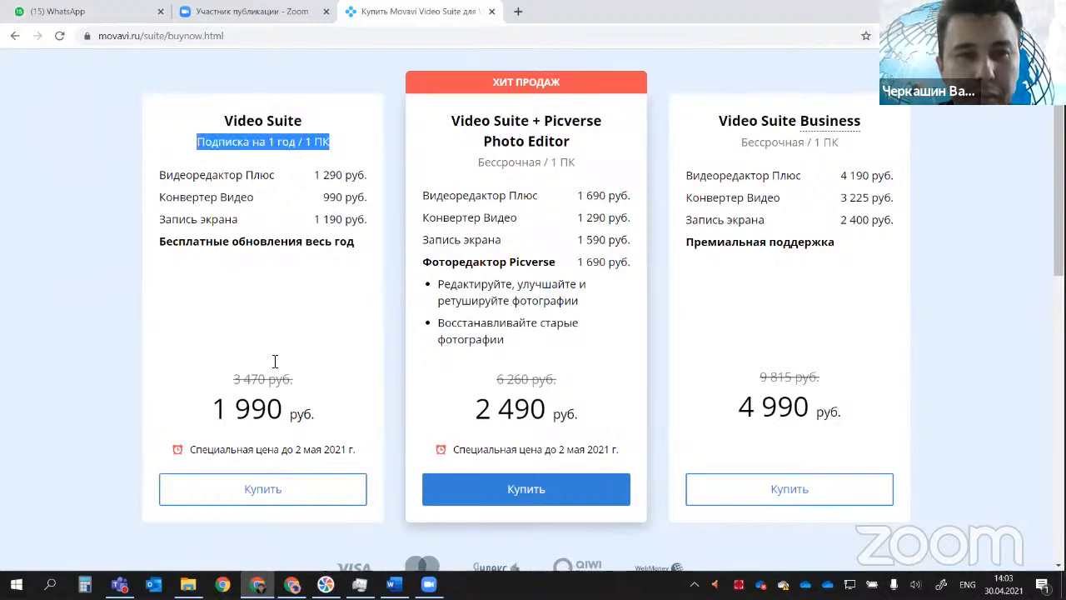
drag(180, 175, 353, 176)
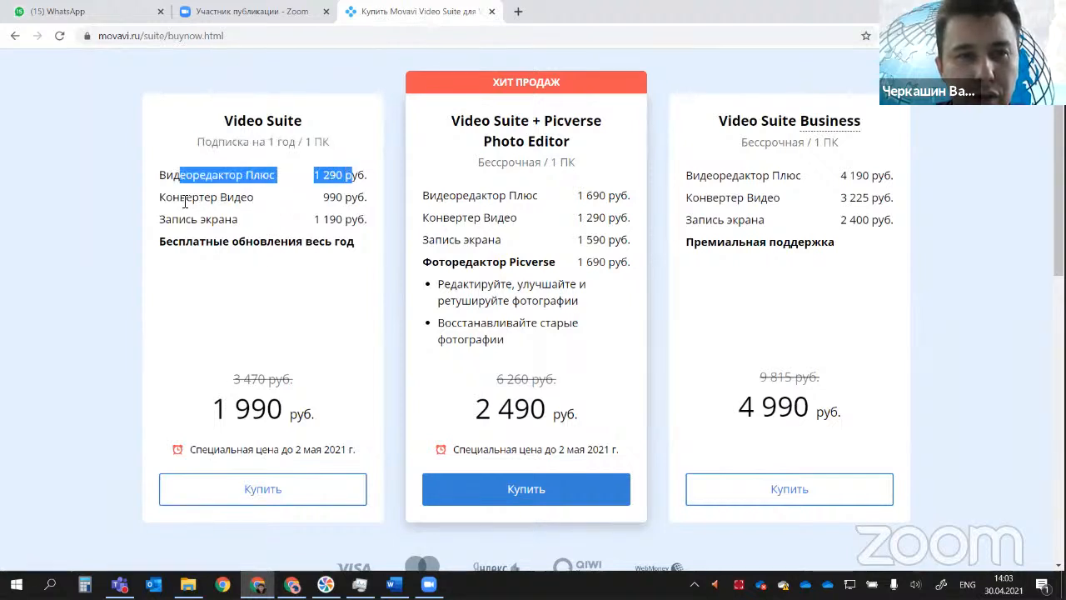
drag(180, 198, 353, 198)
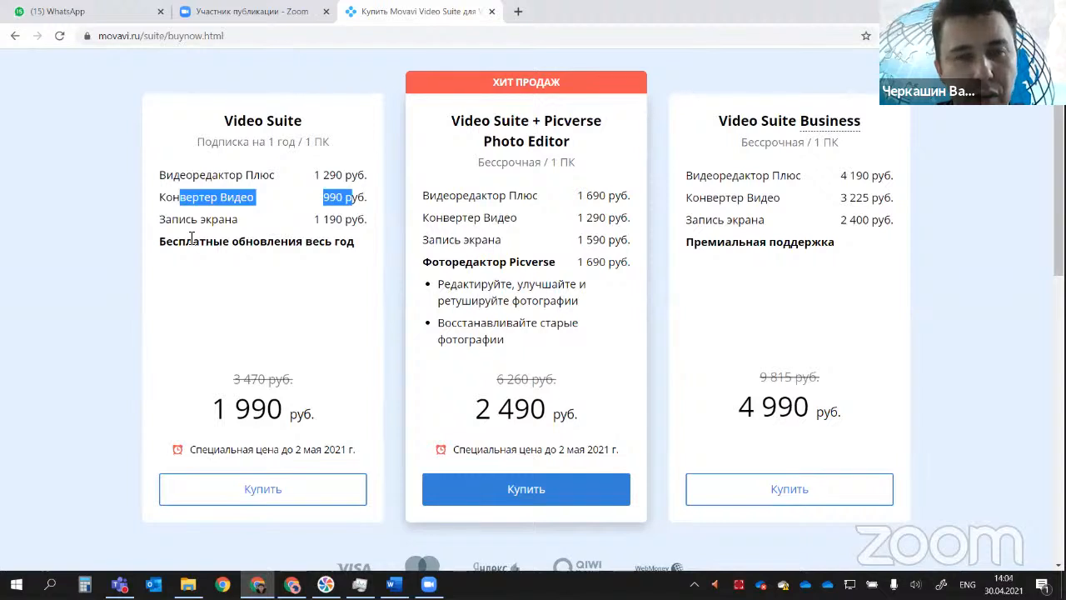
drag(162, 220, 374, 231)
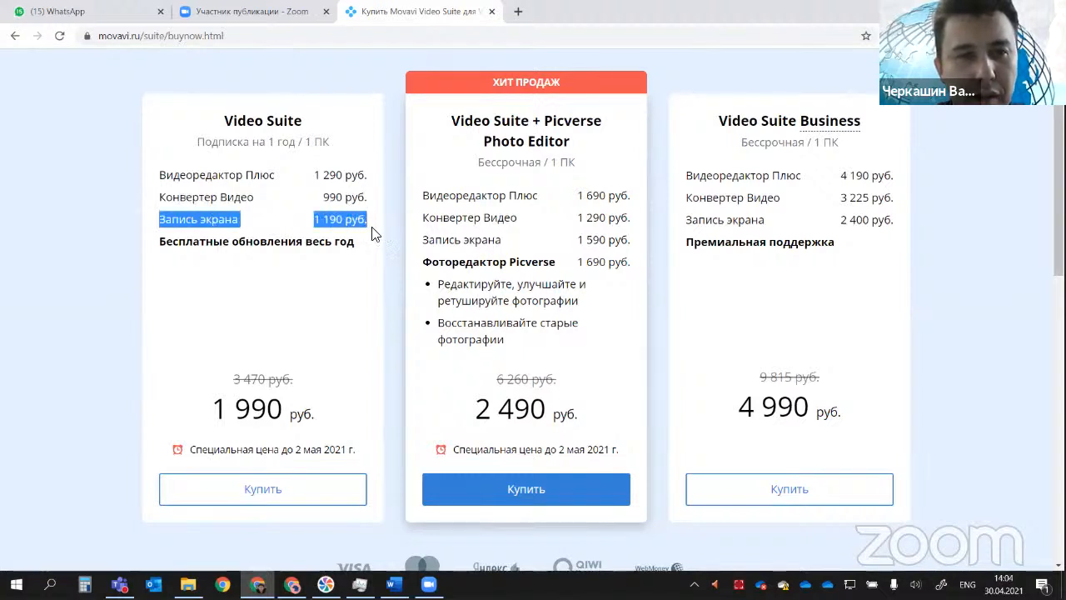
drag(234, 379, 298, 385)
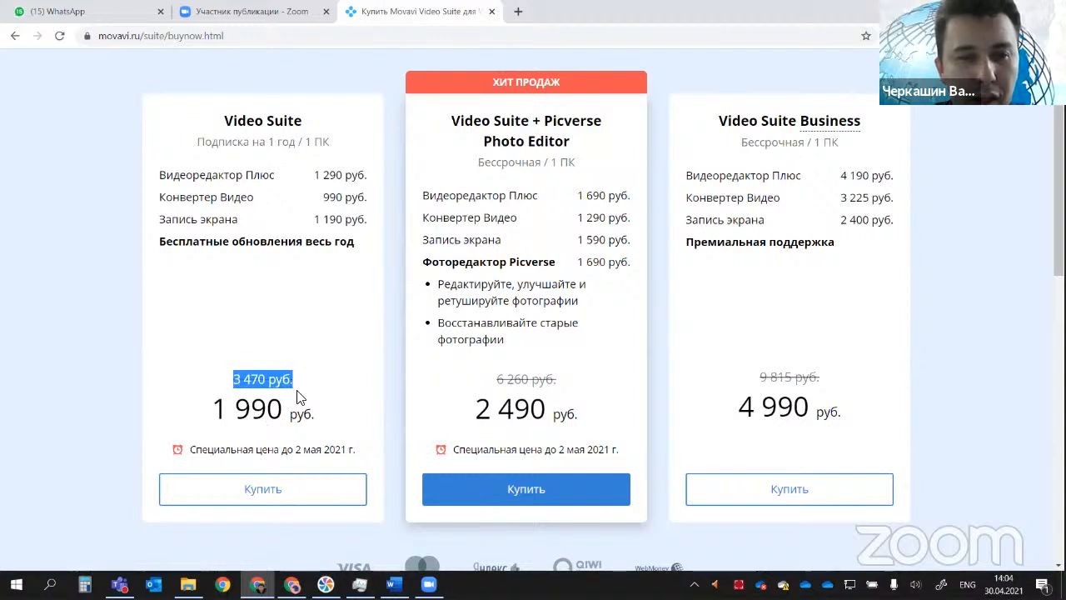
drag(214, 410, 304, 412)
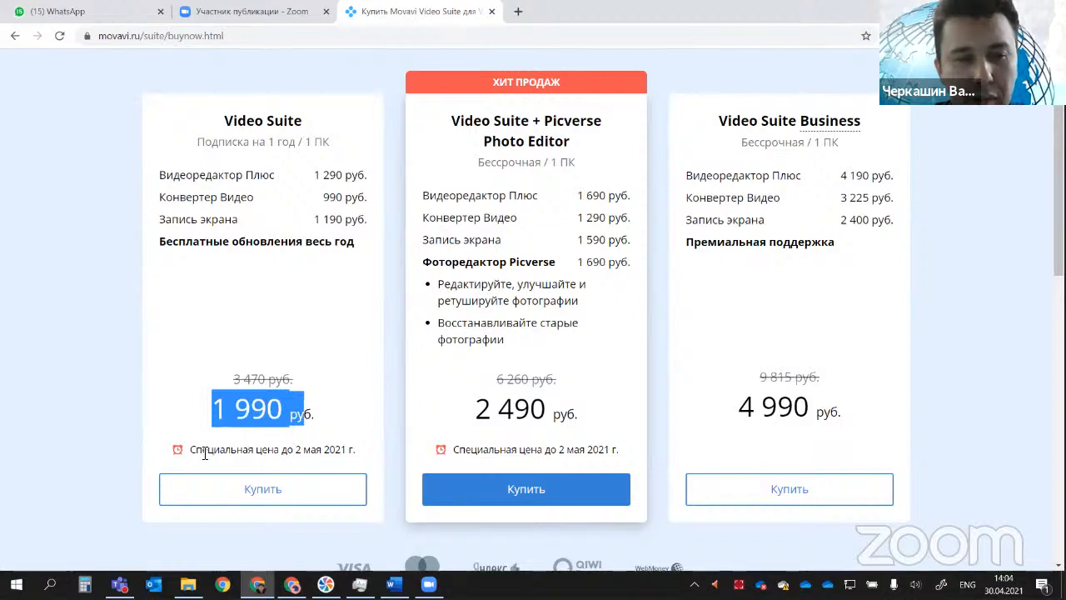
drag(203, 452, 353, 452)
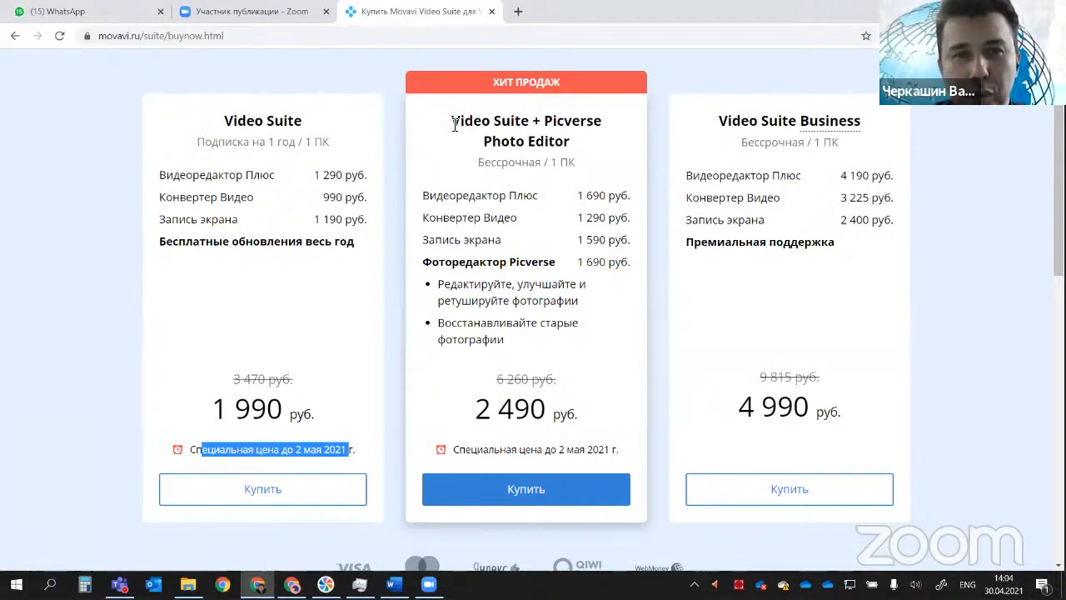
Step: Compare the licence term of the Video Suite + Picverse Photo Editor bundle with that of the basic Video Suite plan
drag(459, 122, 581, 144)
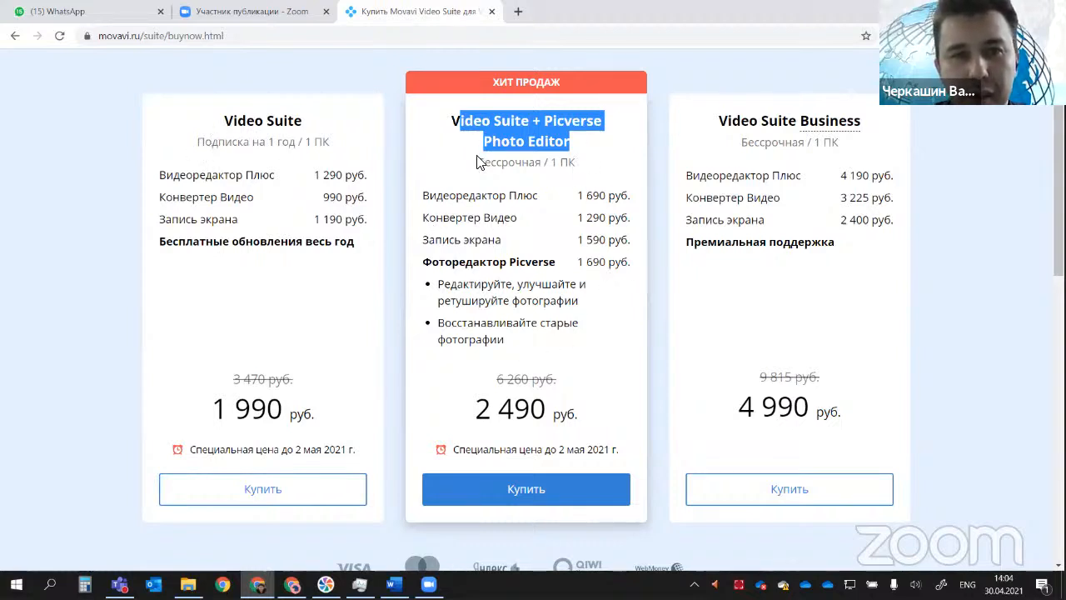
drag(478, 162, 543, 167)
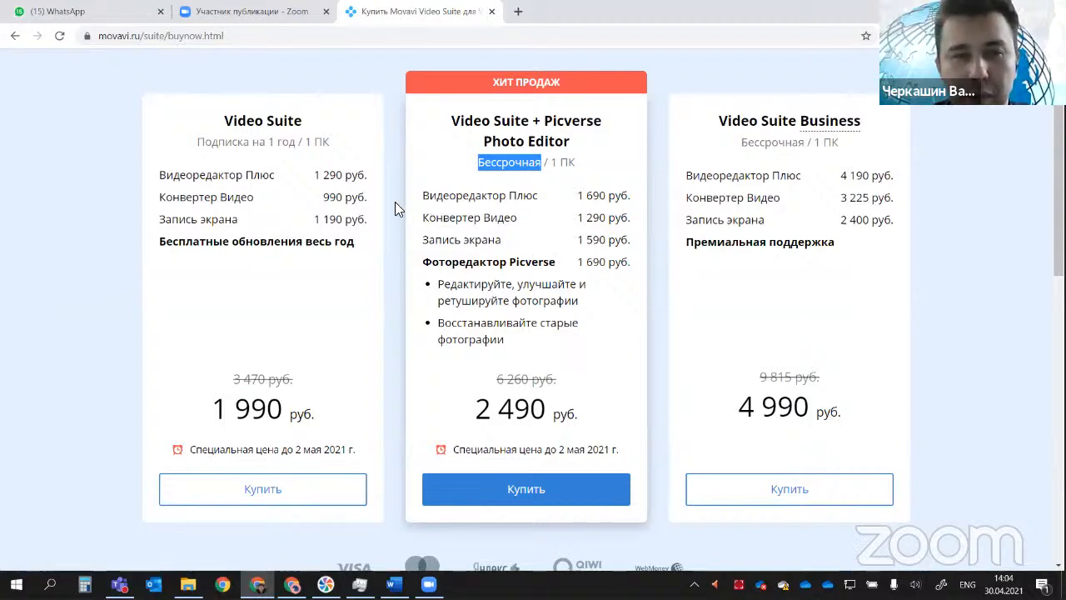
drag(197, 141, 297, 144)
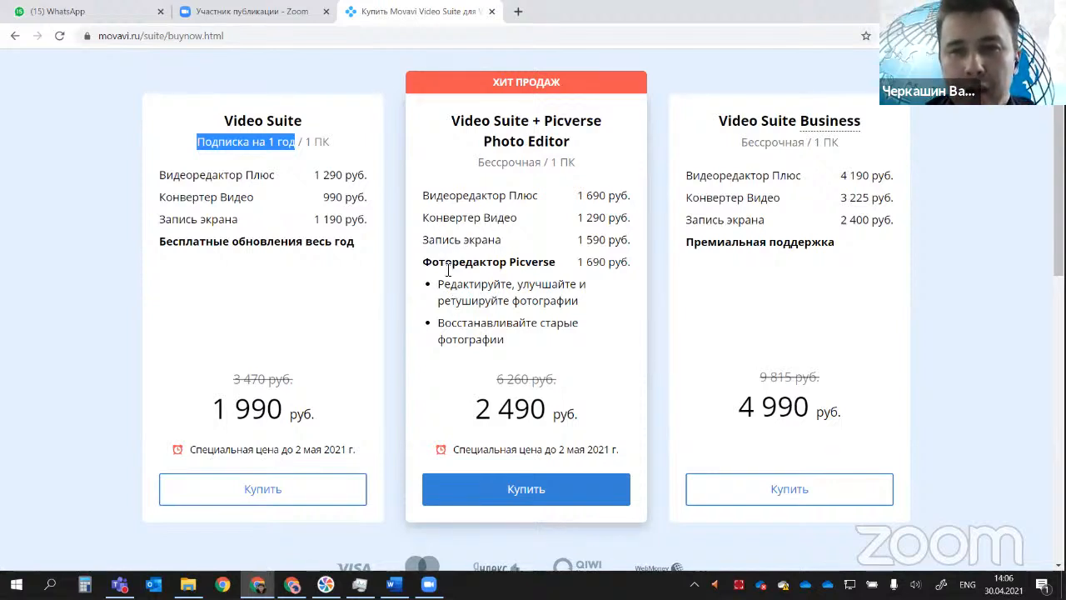
Step: Examine the Video Suite Business plan, reading its licence description and highlighting its discounted price
drag(725, 121, 850, 121)
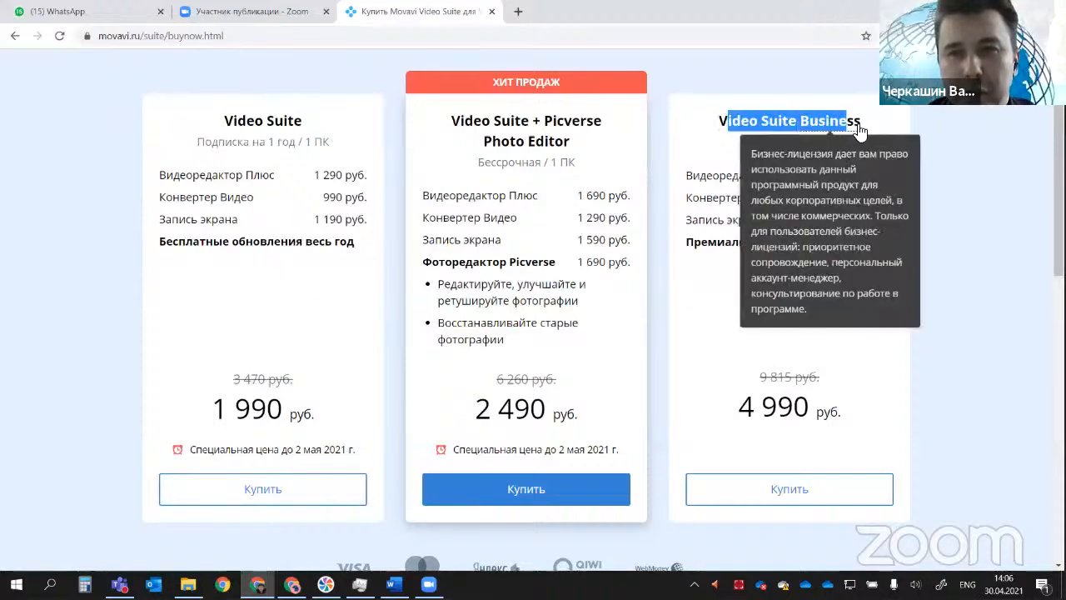
click(926, 413)
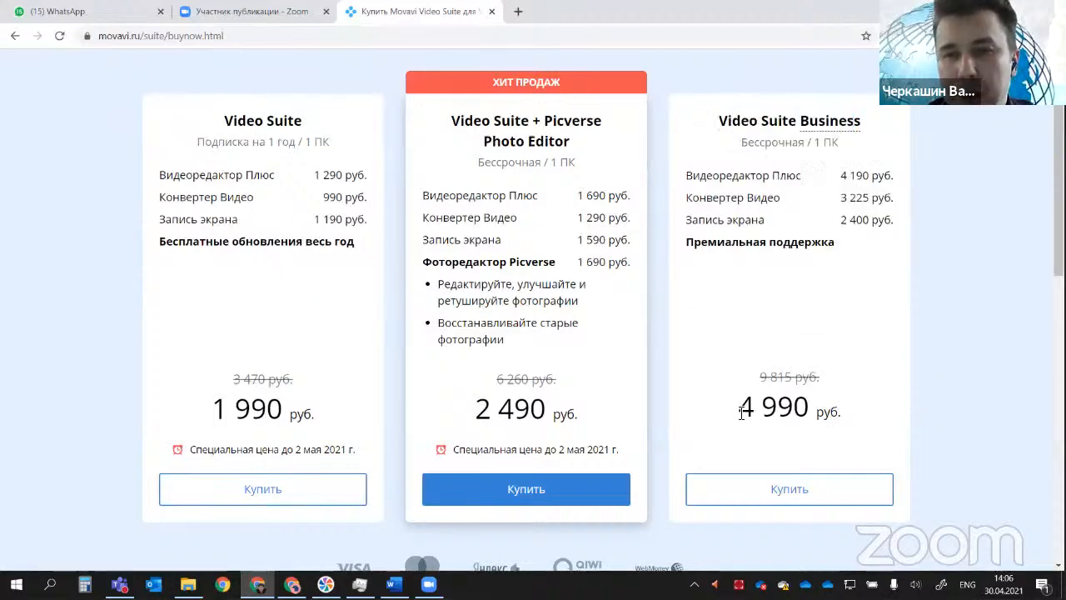
scroll(759, 425, up, 1)
drag(739, 415, 824, 423)
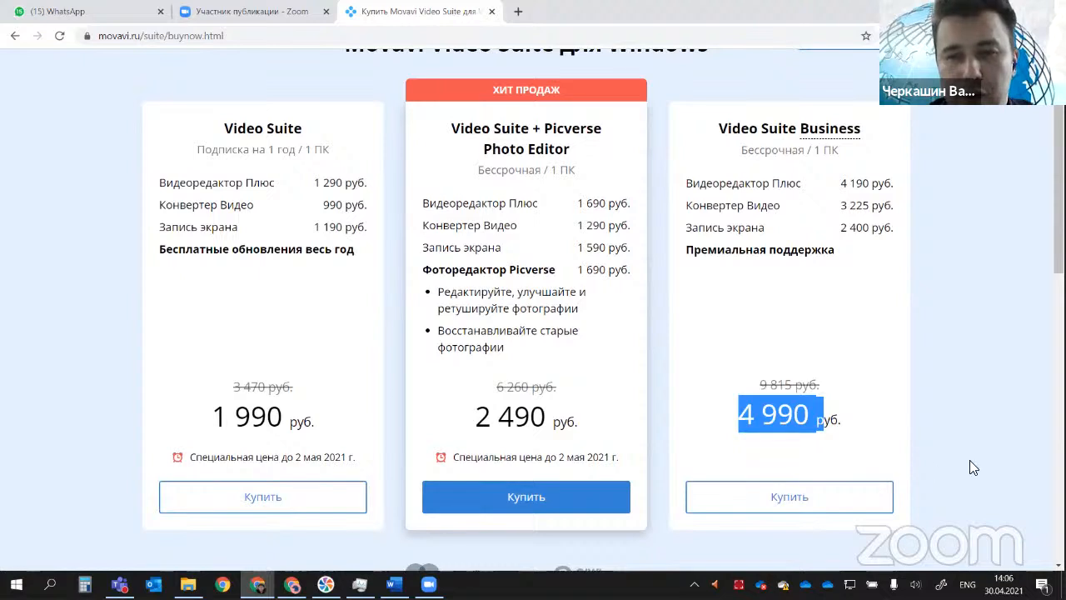
Step: Highlight the basic Video Suite plan's discounted price and divide 1990 by 12 in Calculator to get its monthly cost
drag(213, 421, 289, 421)
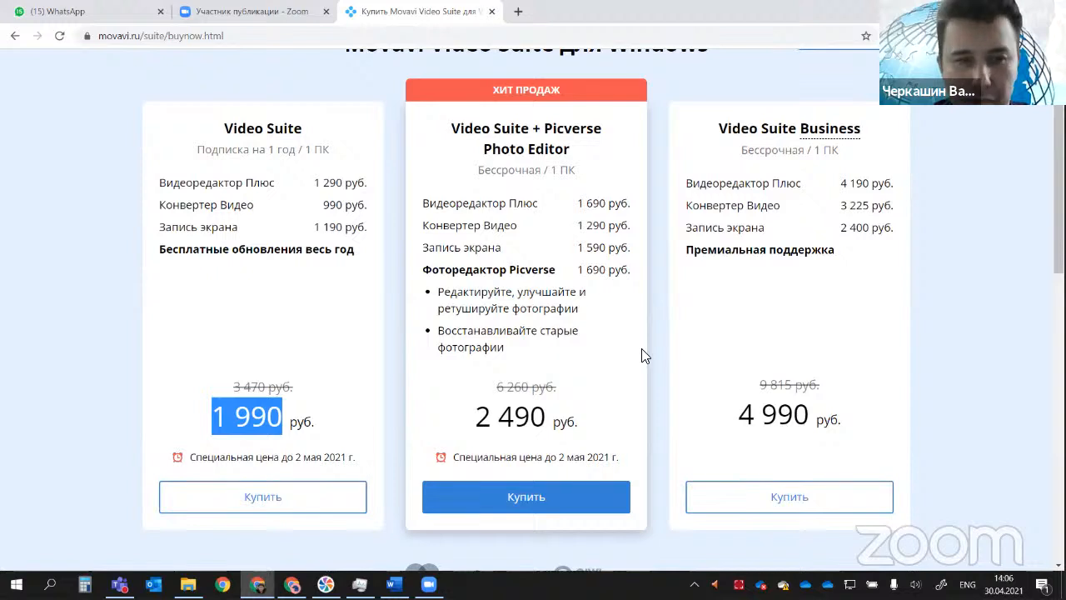
key(XF86Calculator)
text(1990/12)
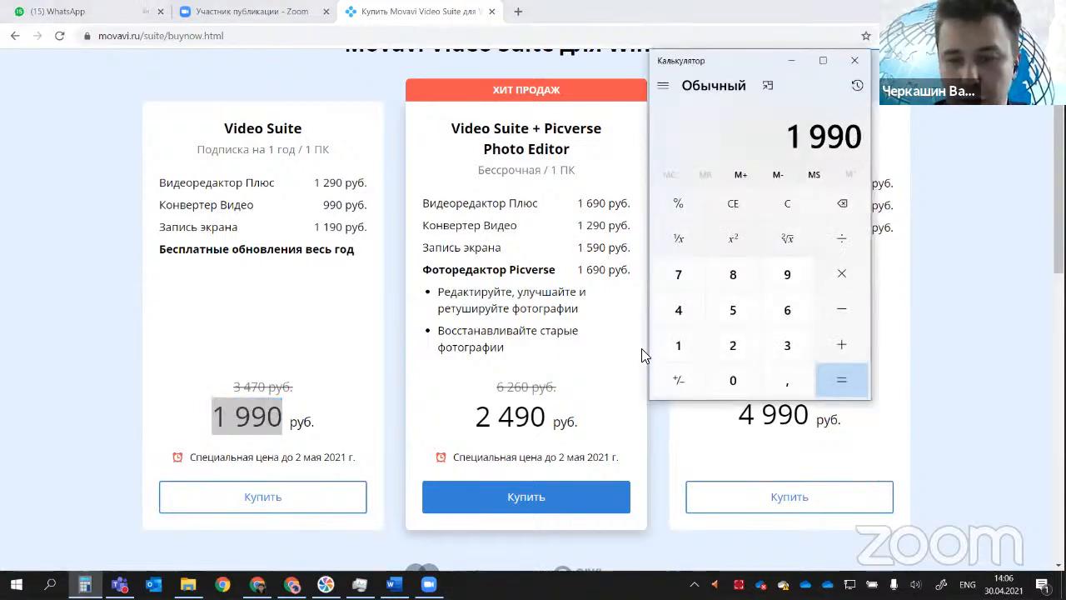
key(Return)
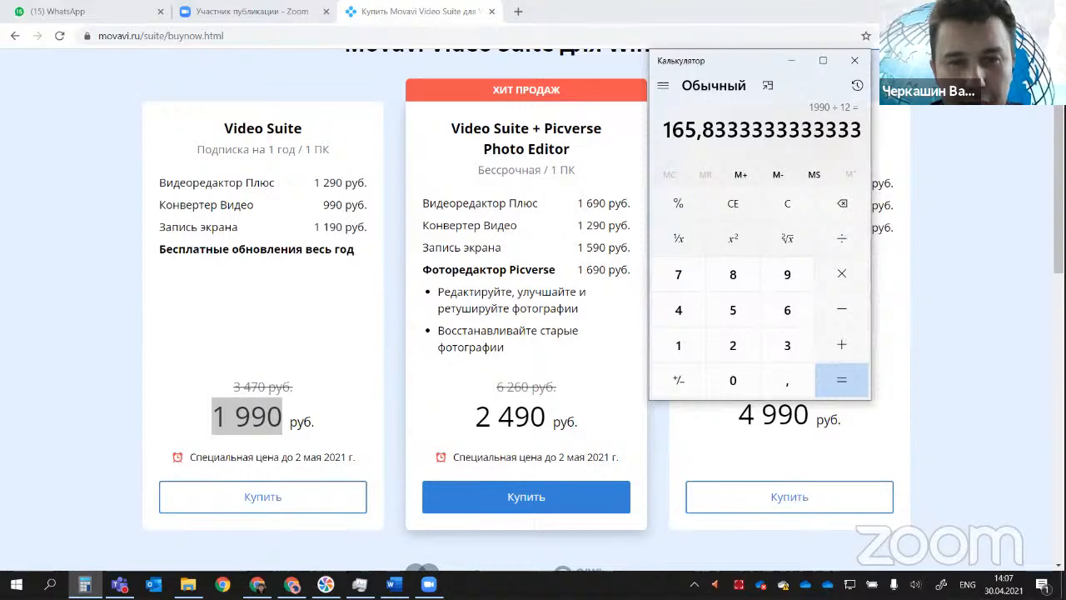
Step: Review the Word outline, highlighting part of the "Запись экрана" item, and return to the Video Suite pricing page in Chrome
key(alt+Tab)
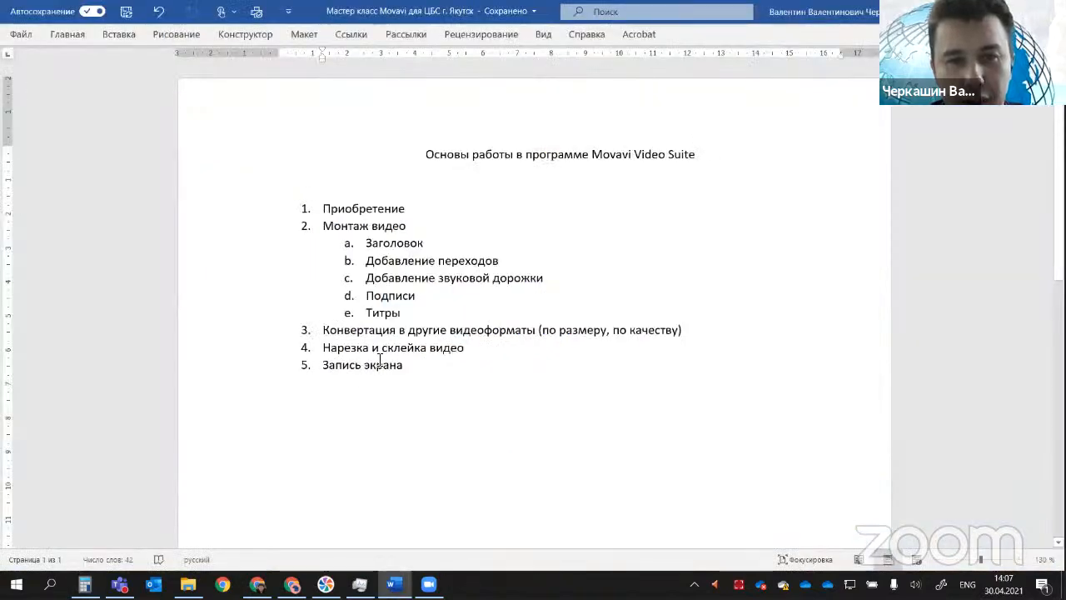
drag(361, 349, 389, 365)
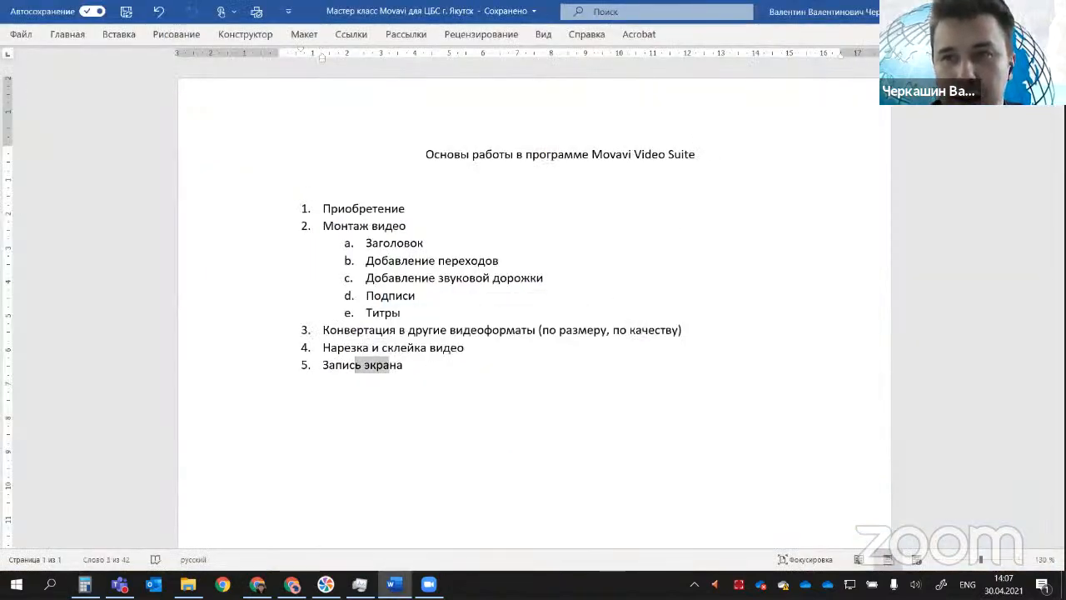
key(alt+Tab)
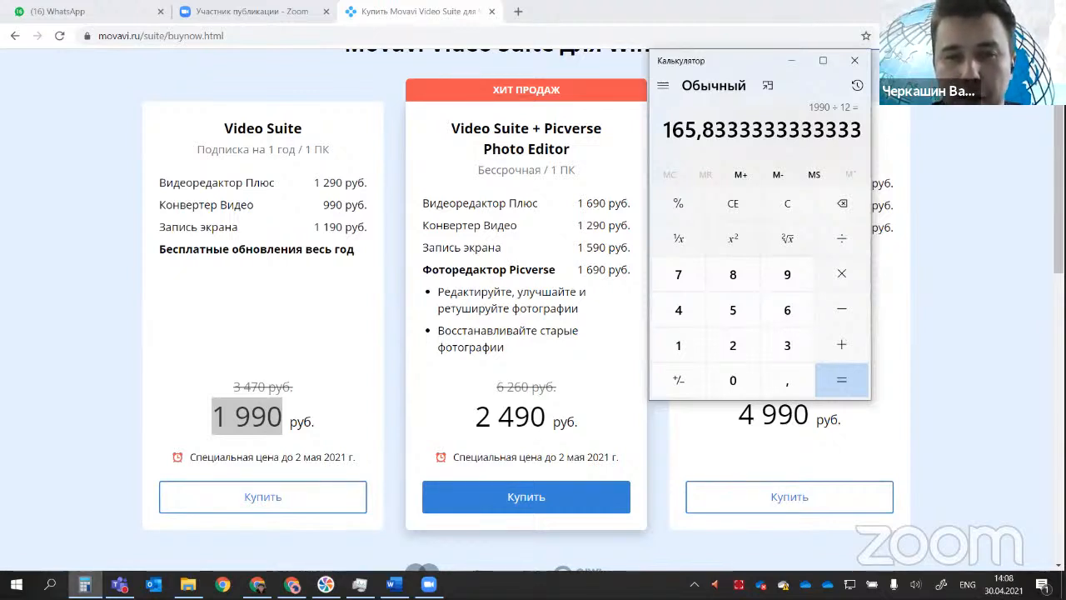
scroll(923, 202, up, 1)
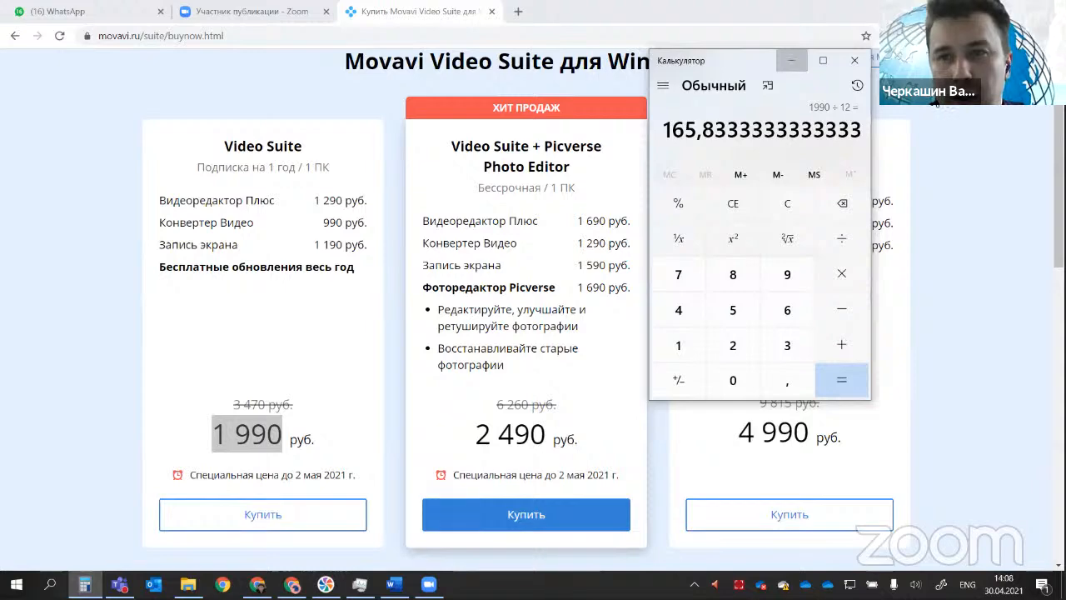
Step: Put Calculator away and examine the rest of the Video Suite pricing page, including the payment, support and footer sections
click(791, 60)
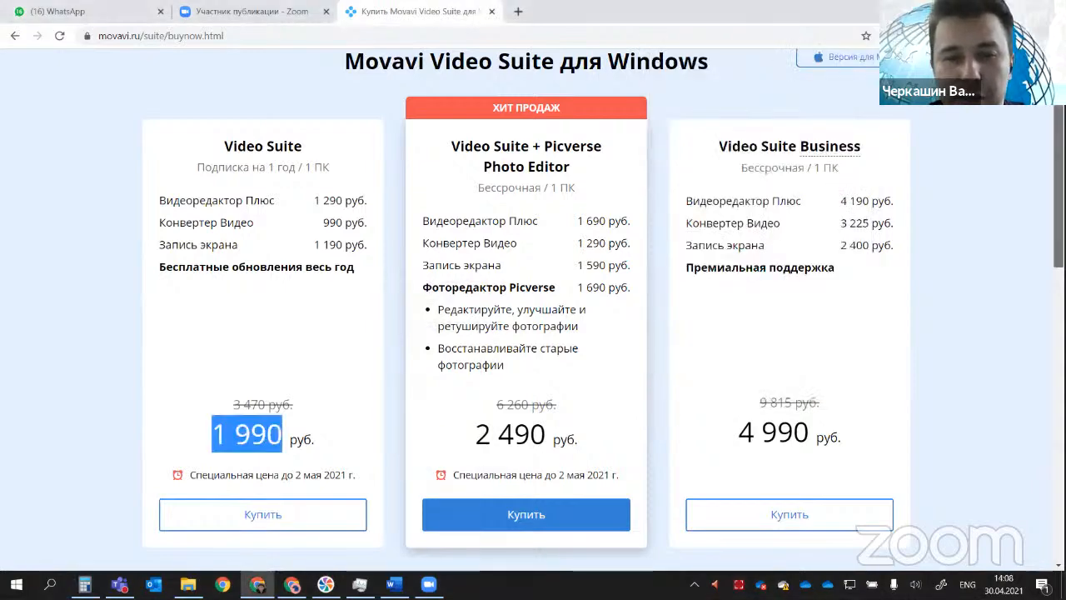
scroll(533, 308, down, 1)
scroll(533, 308, down, 5)
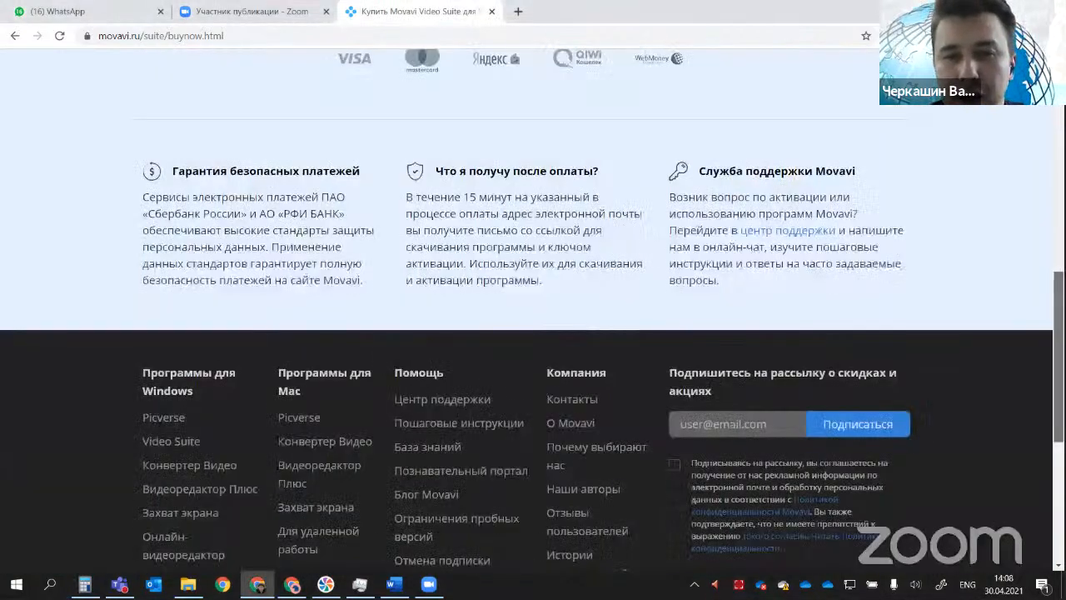
scroll(533, 308, down, 4)
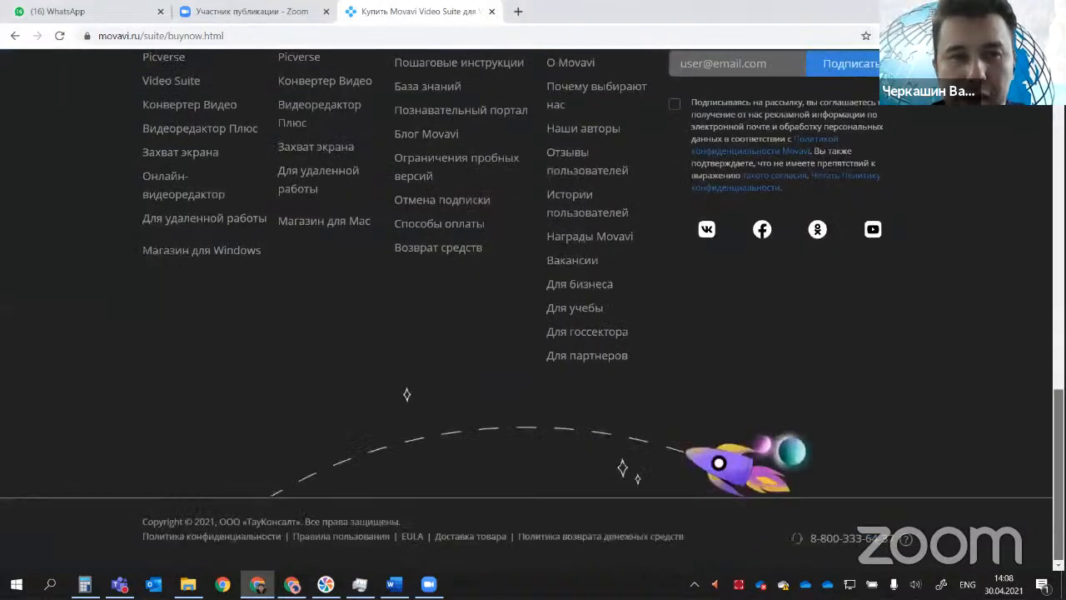
scroll(533, 309, up, 1)
scroll(406, 496, up, 1)
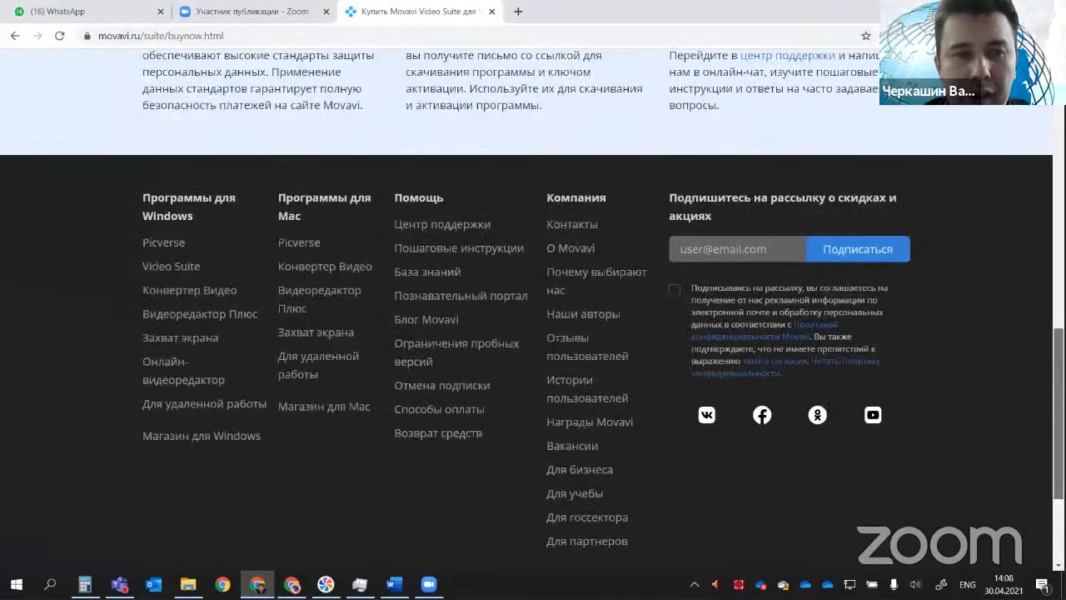
scroll(533, 308, up, 1)
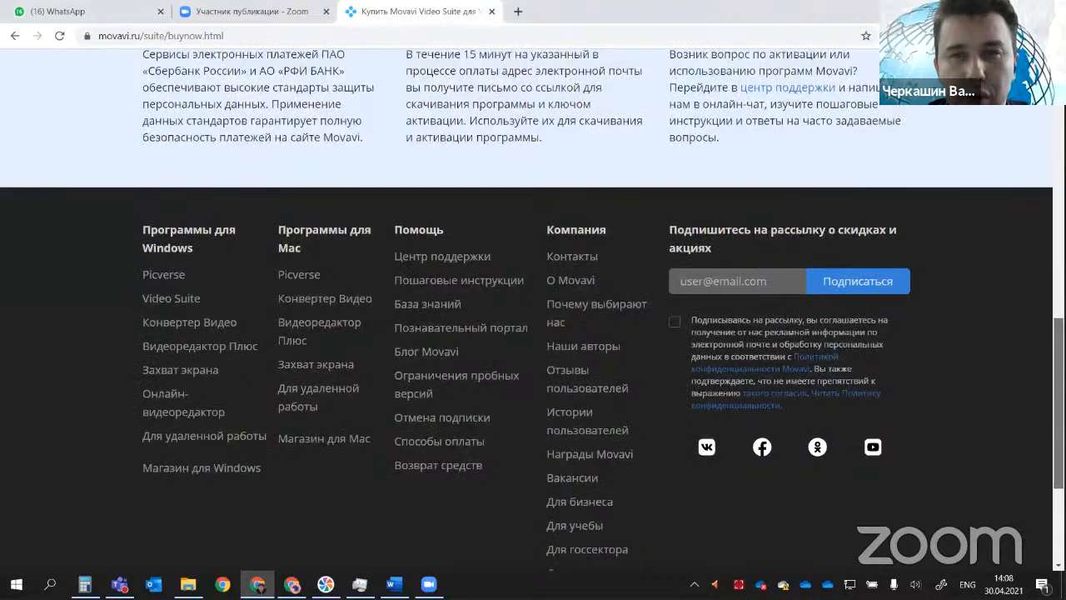
Step: Highlight "Movavi Video Suite" in the pricing page heading and close that page's tab
key(Home)
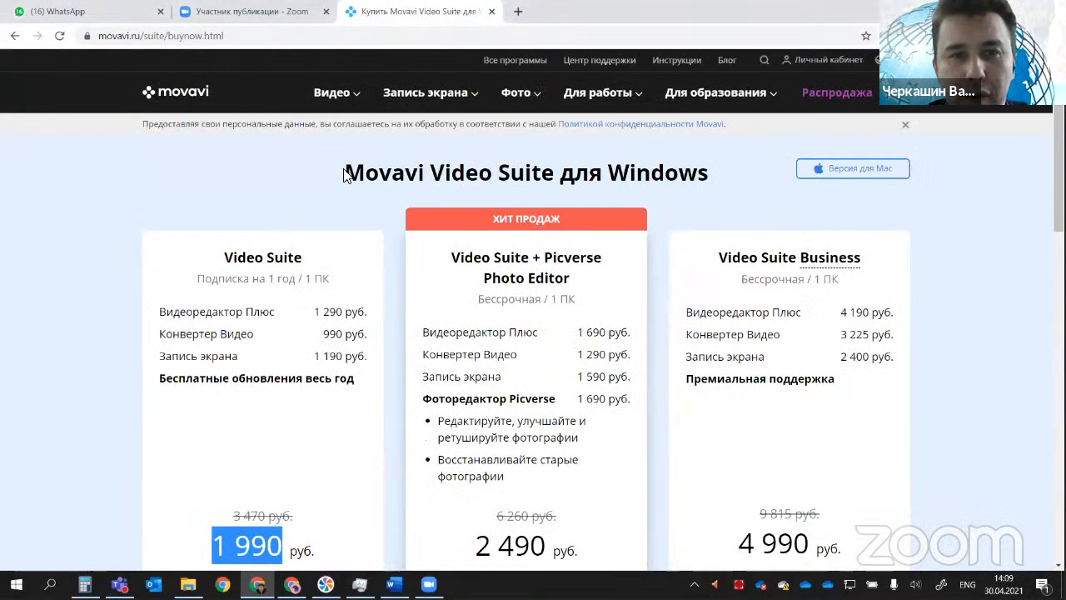
drag(345, 173, 555, 172)
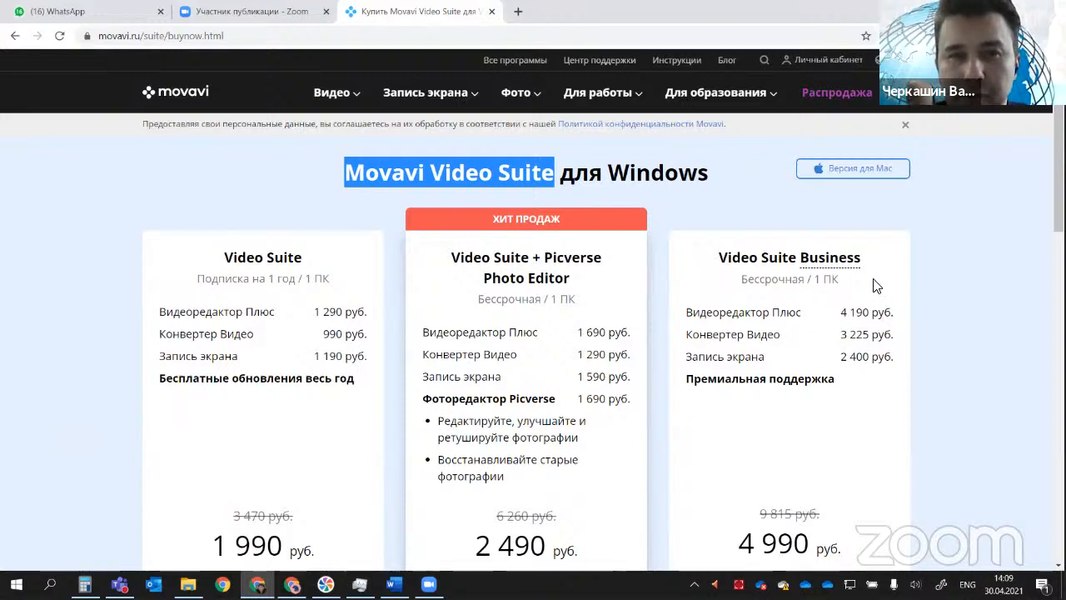
click(493, 12)
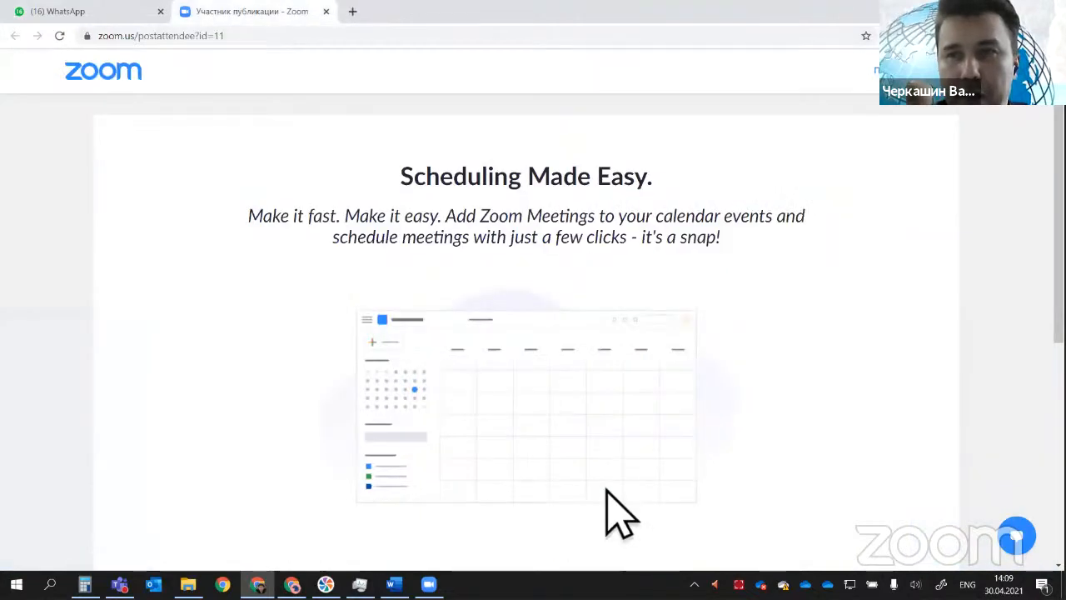
Step: Switch to the Word outline and highlight the "Монтаж видео" item
click(259, 582)
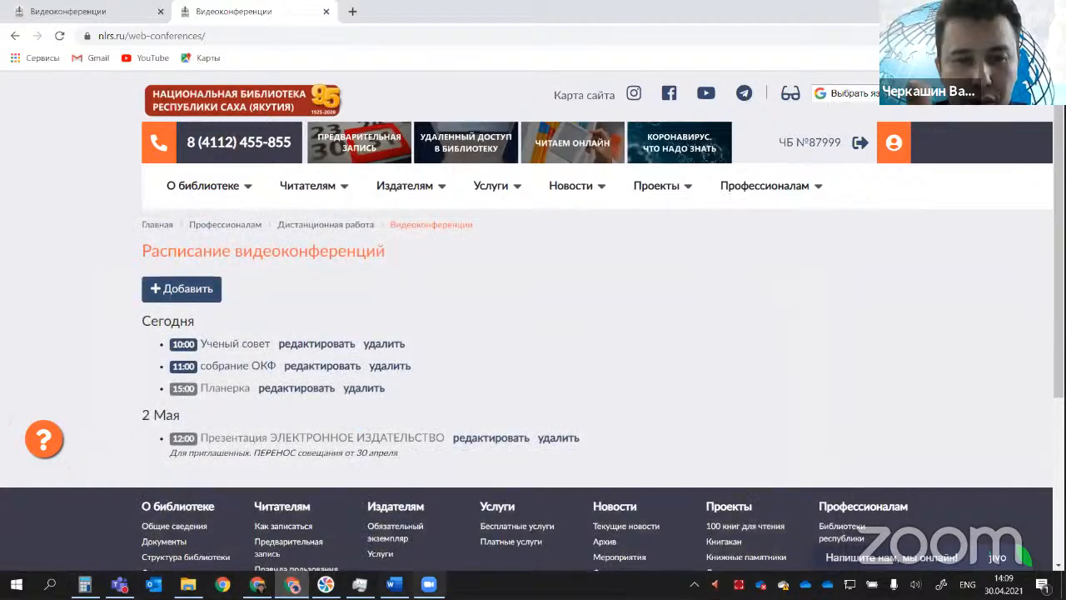
click(413, 583)
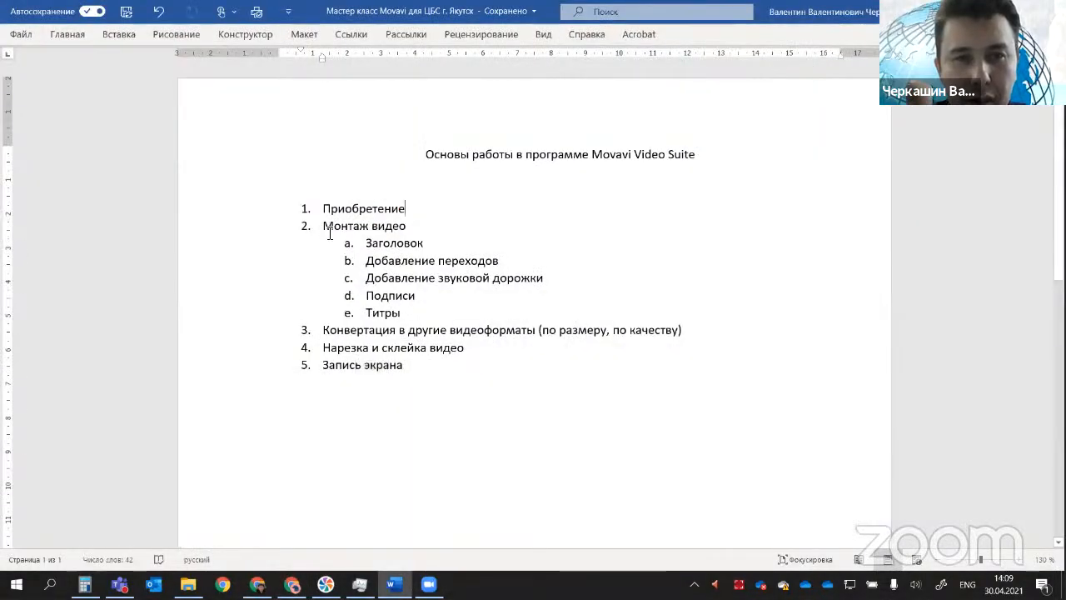
triple_click(387, 226)
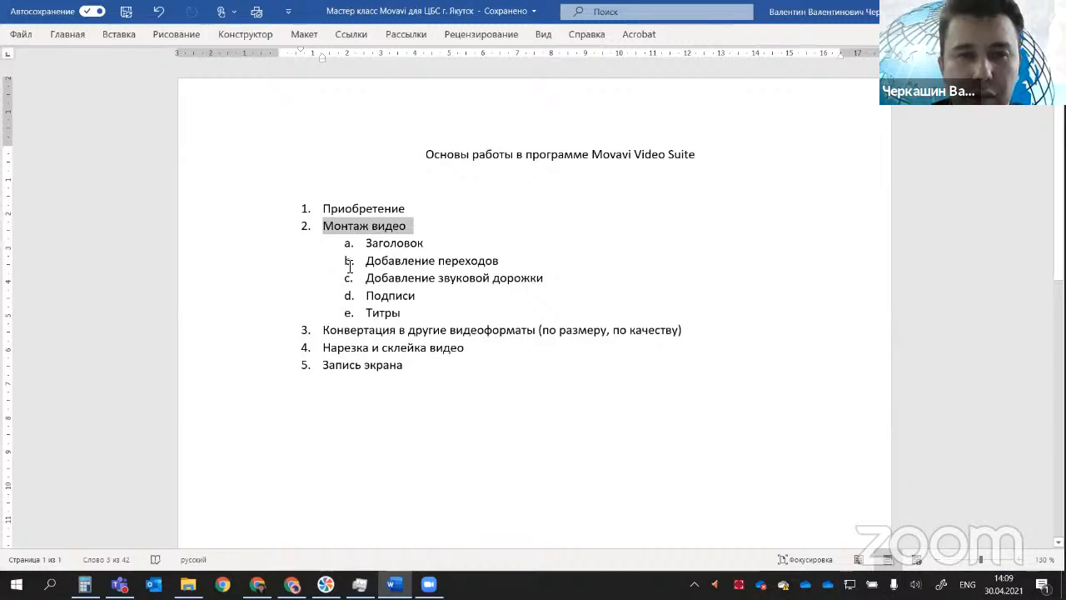
click(328, 230)
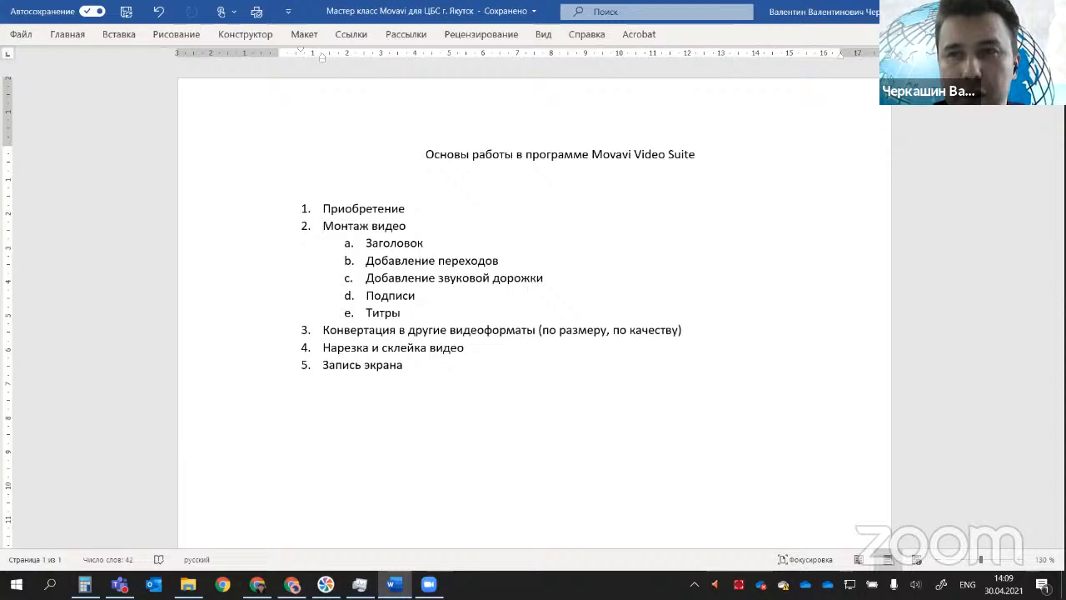
Step: Clear the open windows off the desktop and launch Movavi Video Suite 2020, restarting the instance that is already running
click(984, 11)
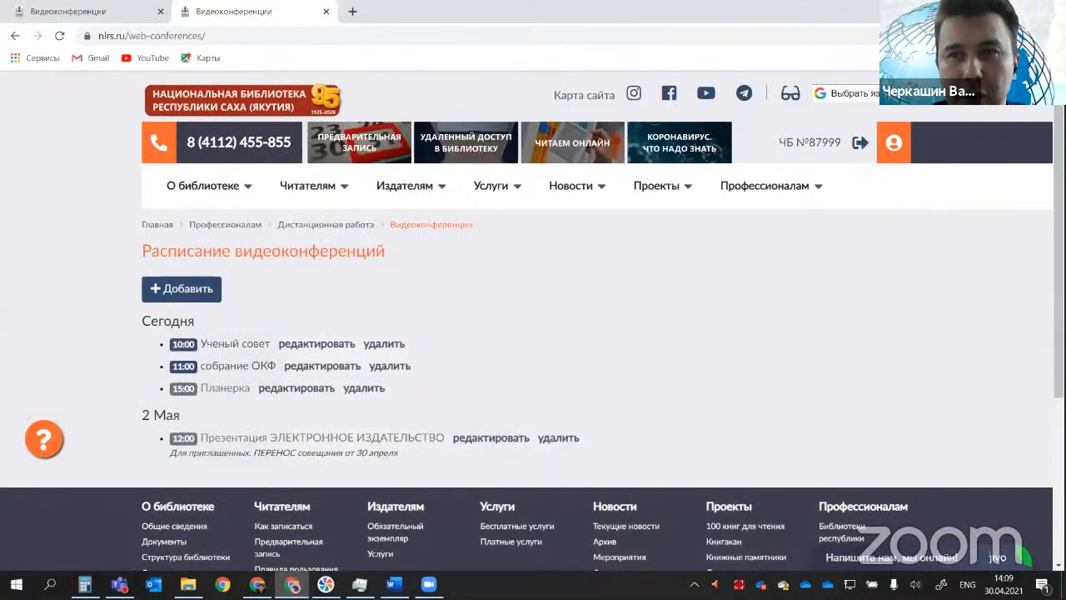
click(985, 11)
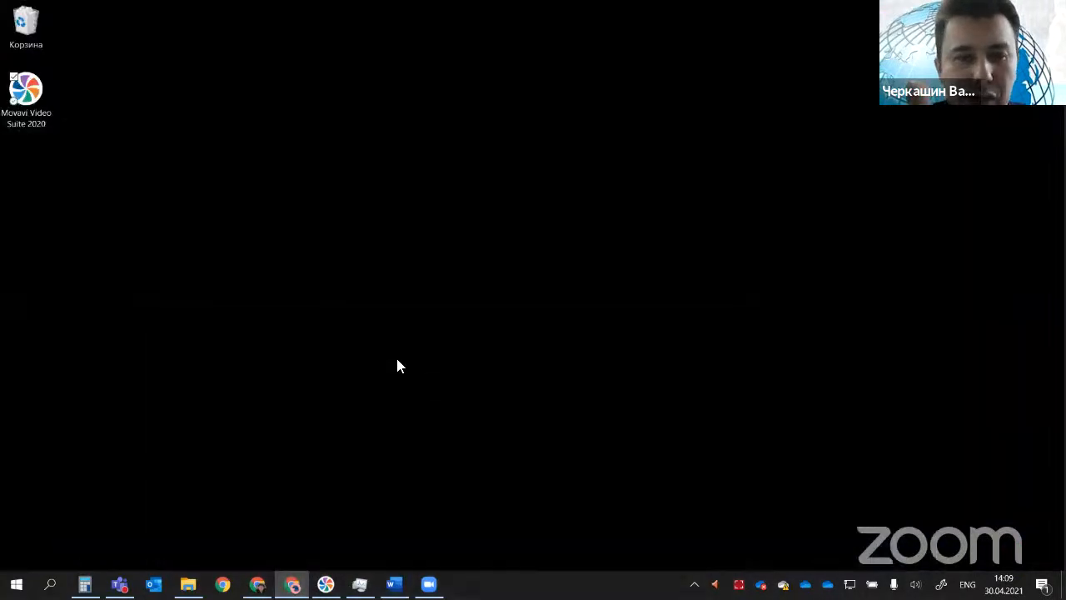
double_click(29, 96)
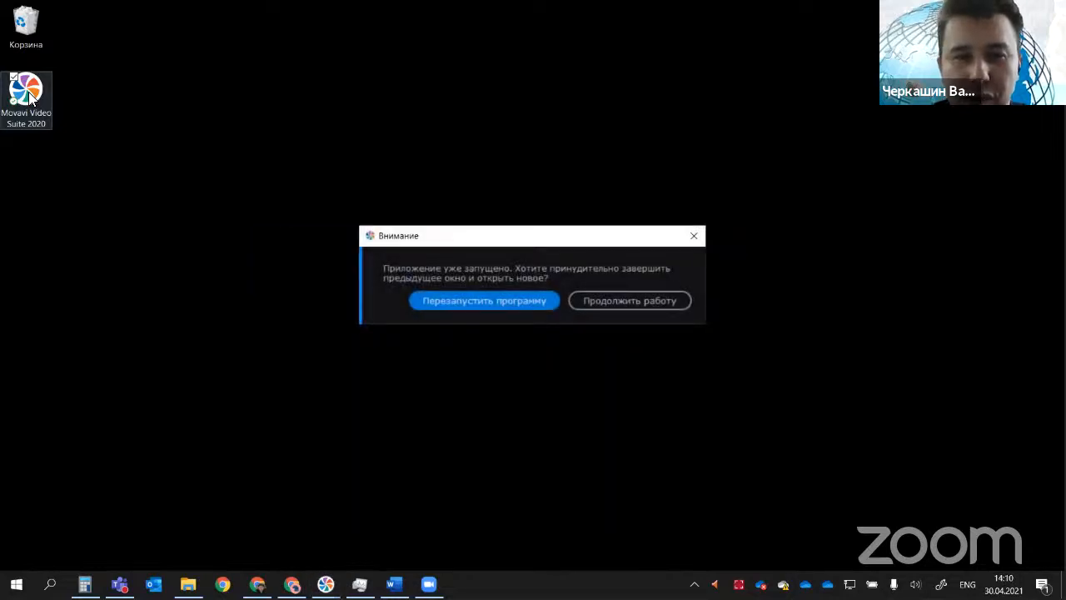
click(633, 303)
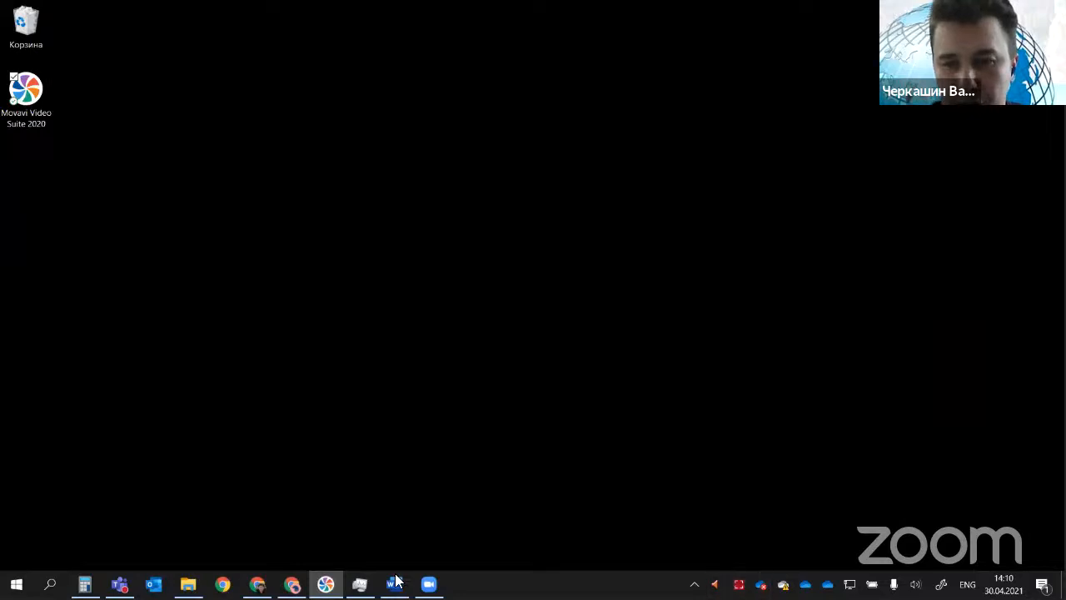
double_click(32, 102)
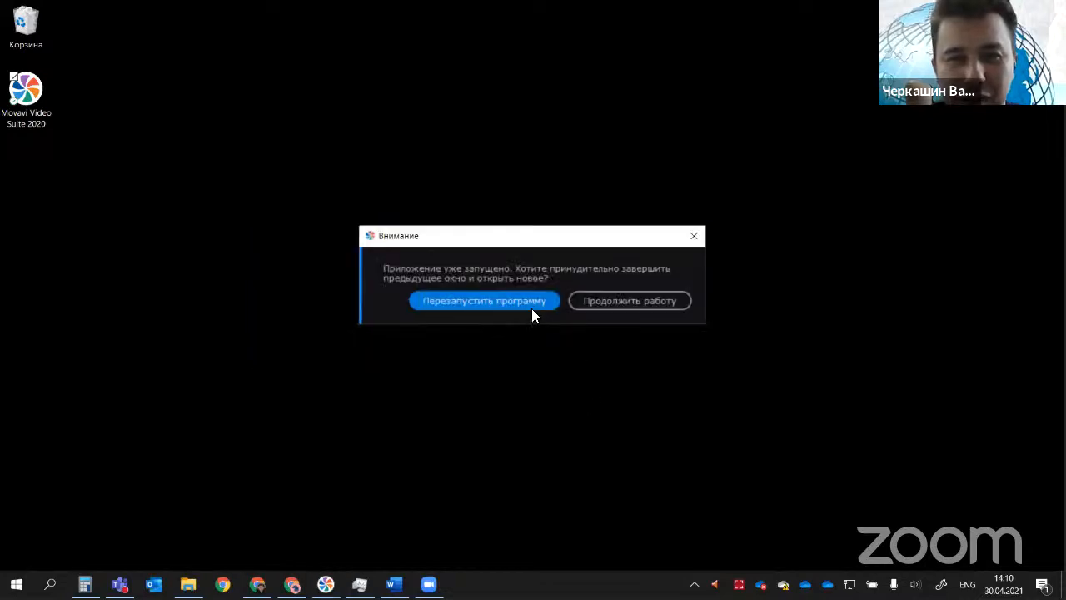
click(532, 309)
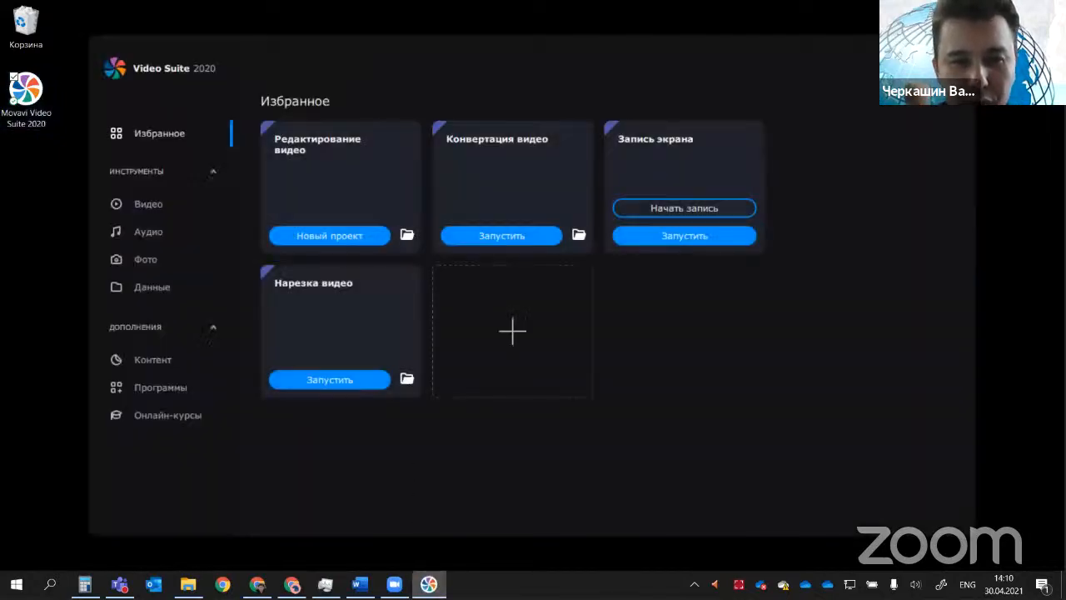
Step: Check the running processes and their processor and memory load in Task Manager, and put it away
right_click(476, 583)
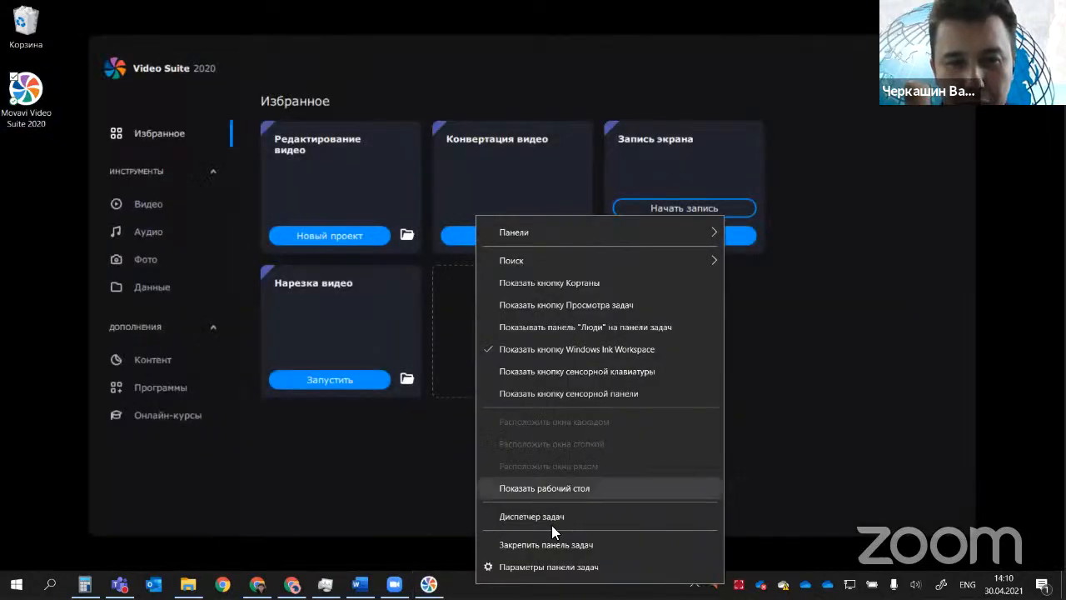
click(553, 516)
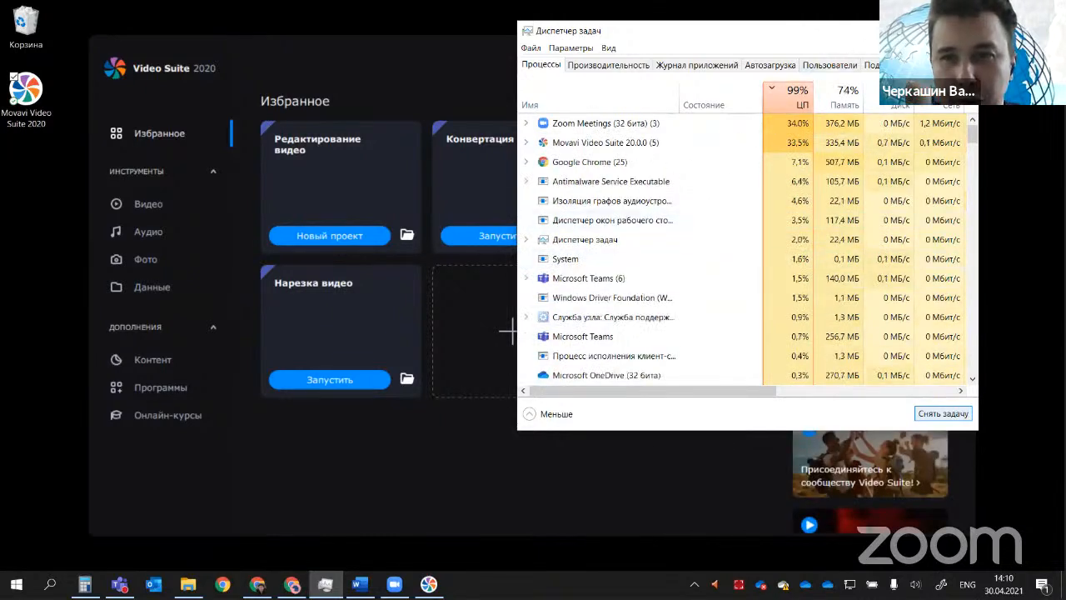
click(883, 31)
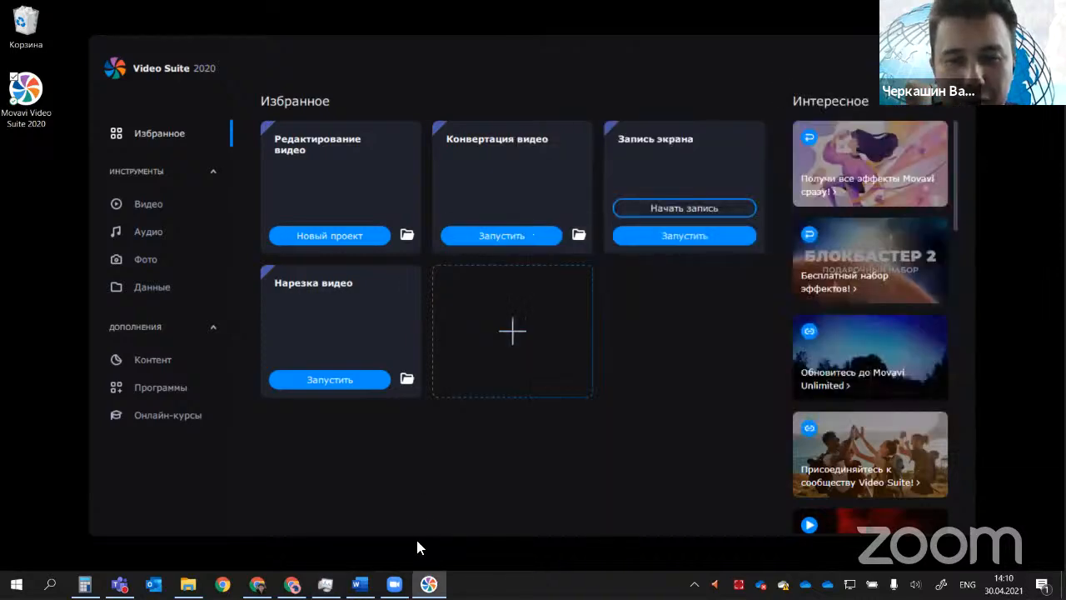
Step: Start a new video editing project in Video Suite and highlight outline items 3 to 5 in Word
click(297, 240)
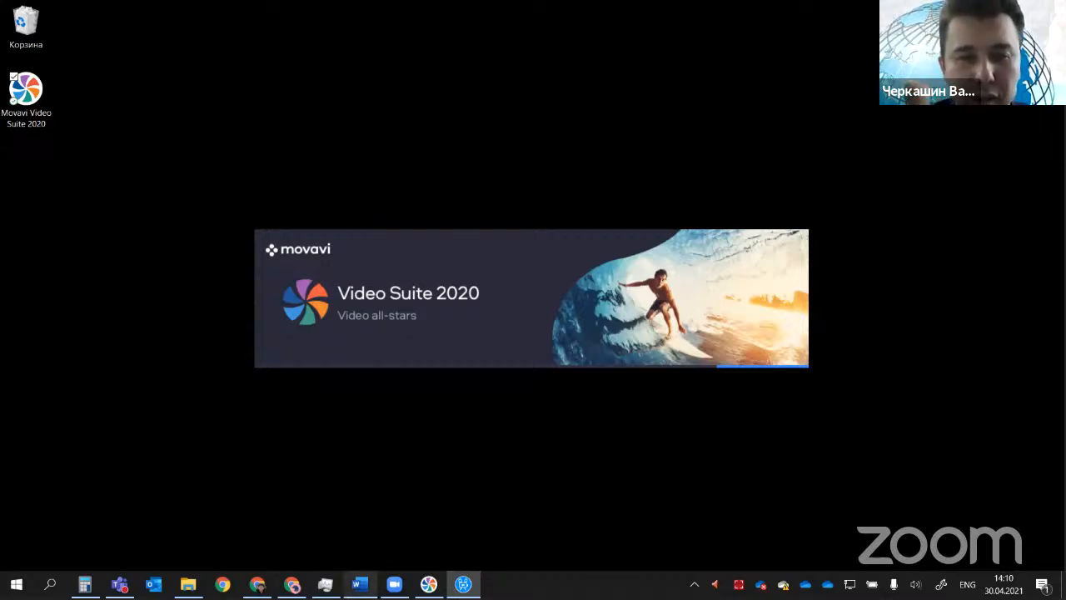
click(359, 584)
drag(326, 329, 411, 374)
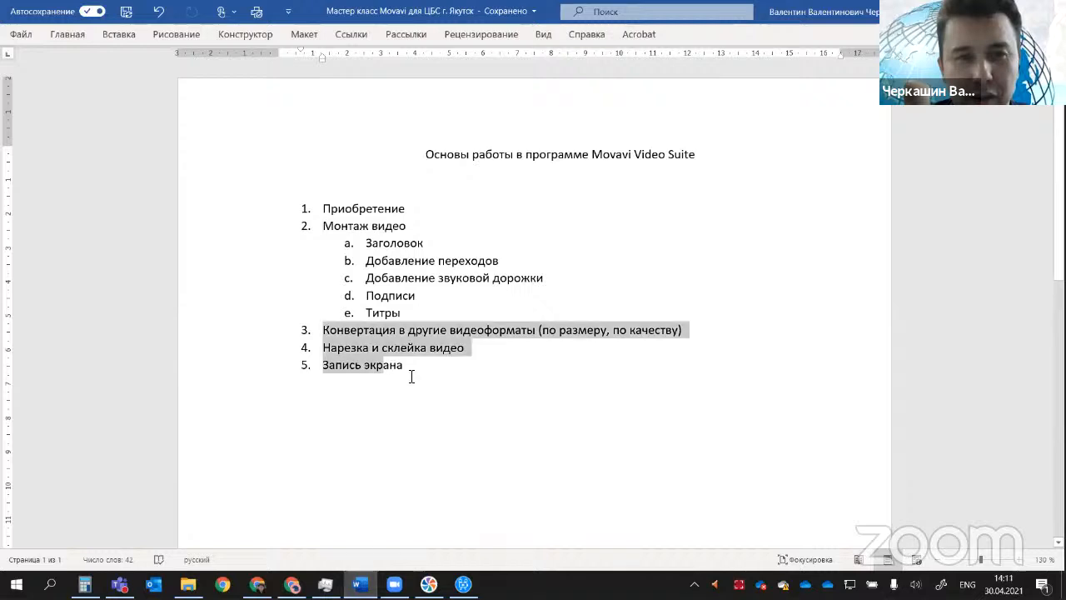
click(506, 438)
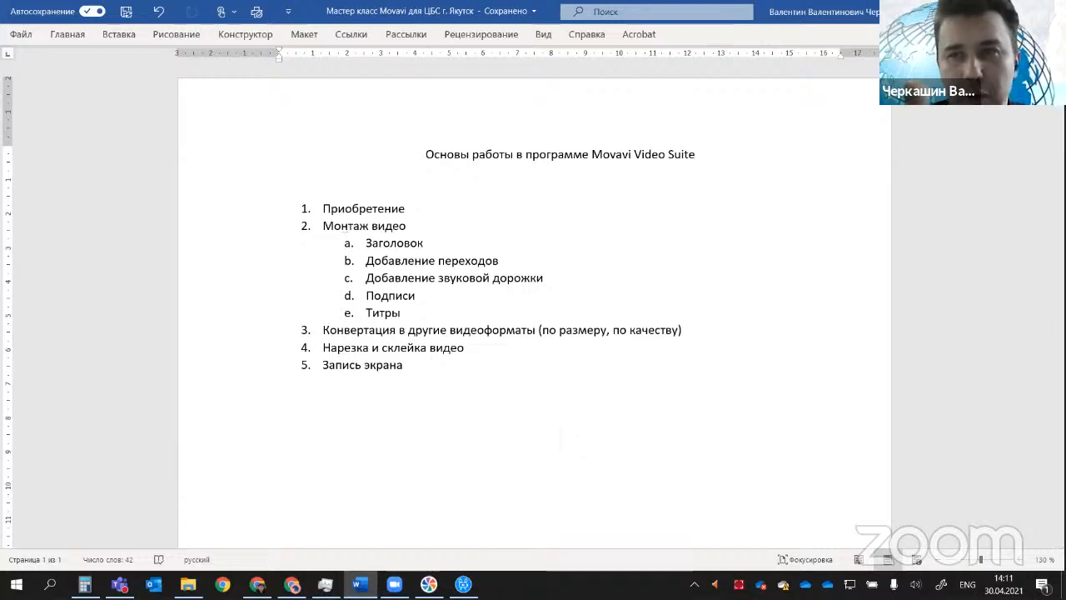
Step: Check the "Заголовок" item under "Монтаж видео" in the Word outline and return to the new Movavi project
key(alt+Tab)
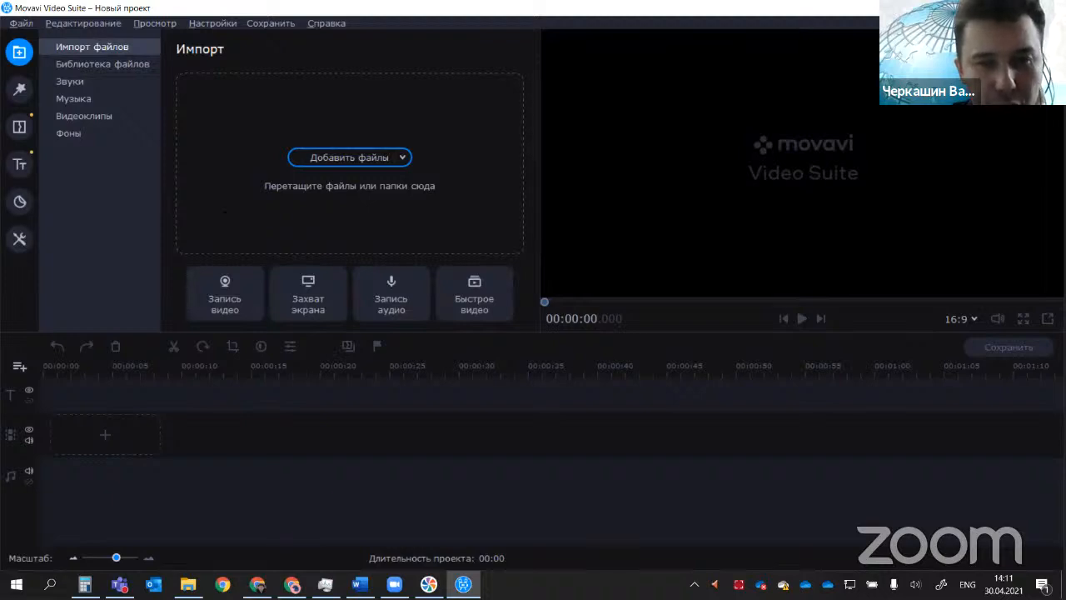
key(alt+Tab)
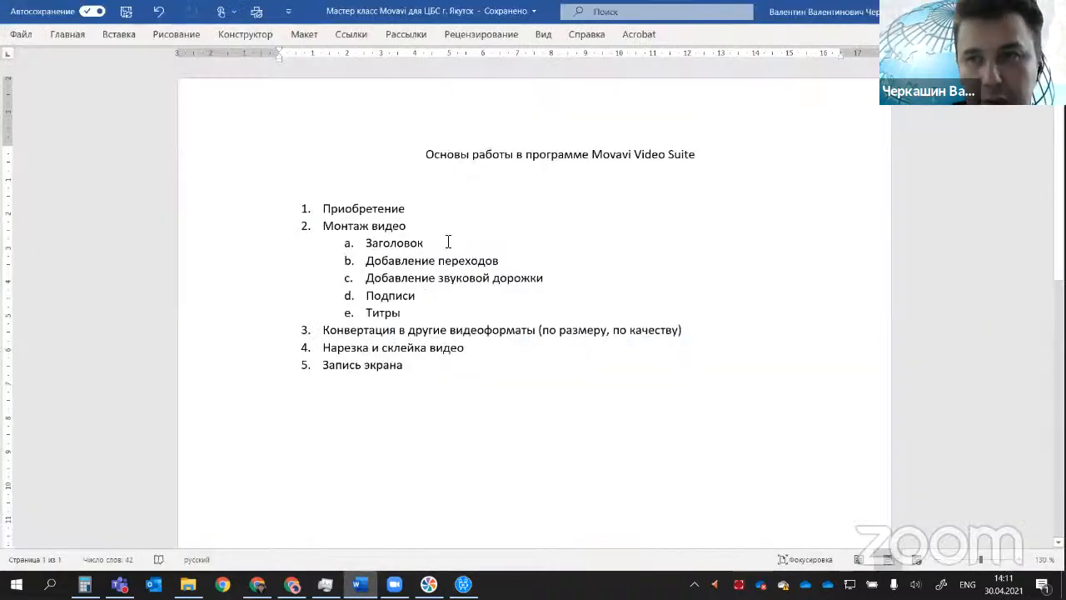
double_click(448, 242)
key(alt+Tab)
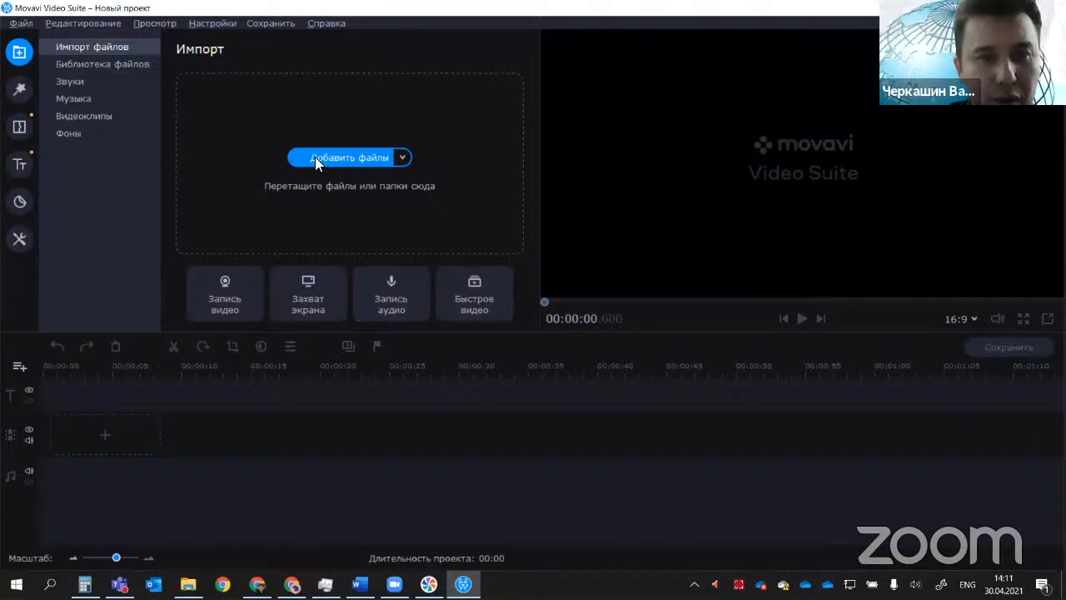
click(314, 160)
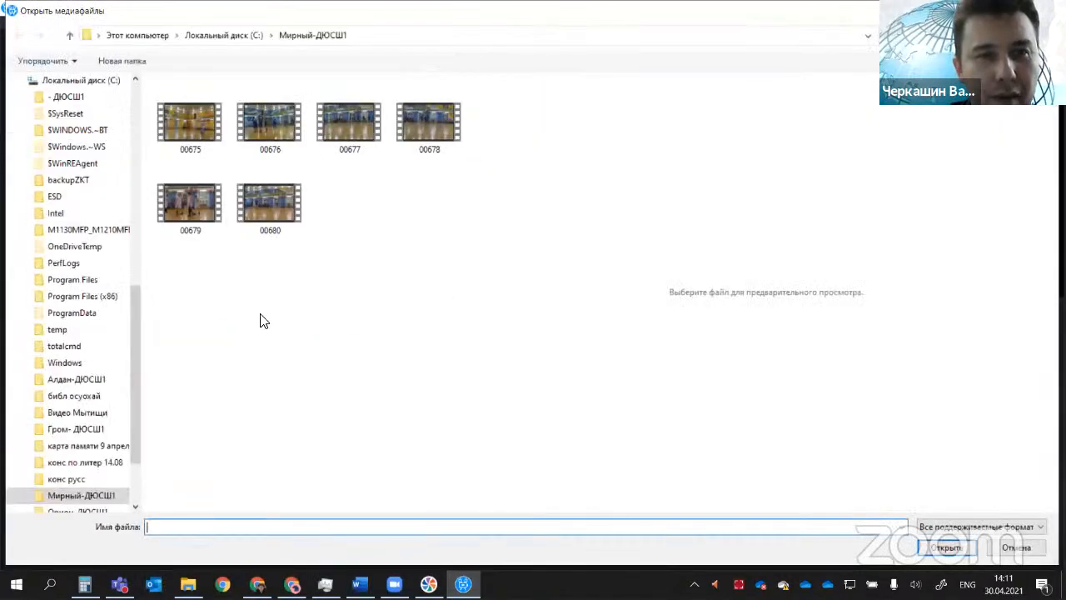
click(70, 35)
scroll(266, 271, down, 1)
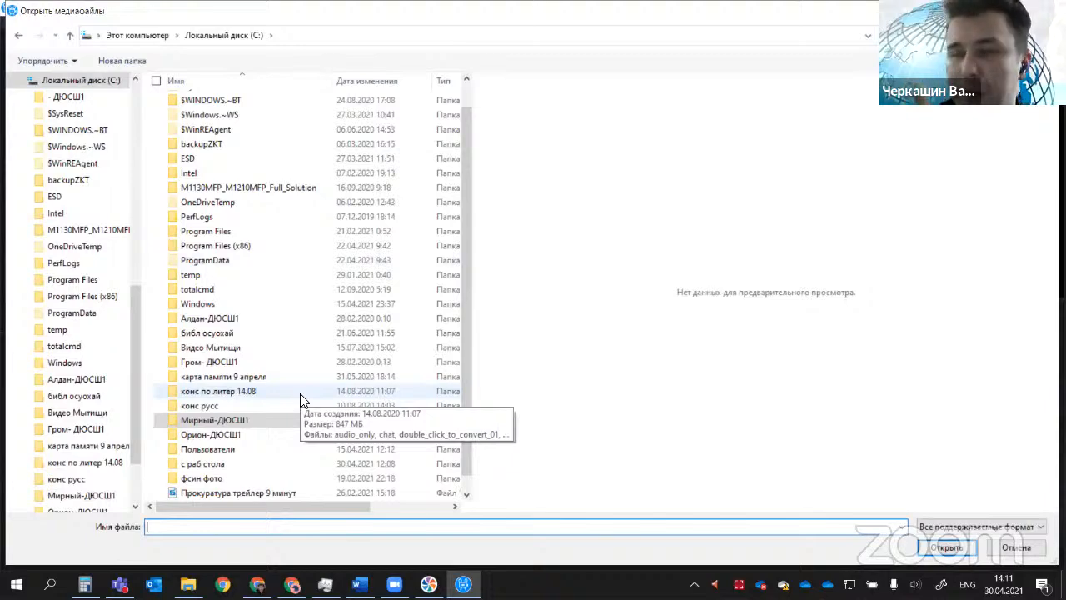
key(Escape)
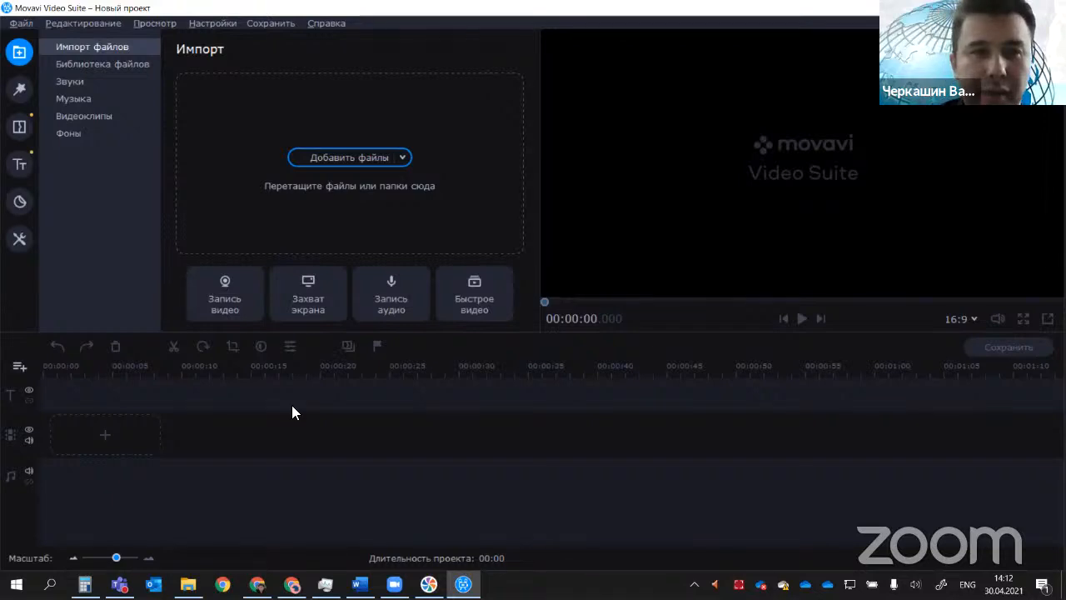
Step: Start adding media files to the project and browse the "Видео Мытищи" folder on drive C
click(326, 166)
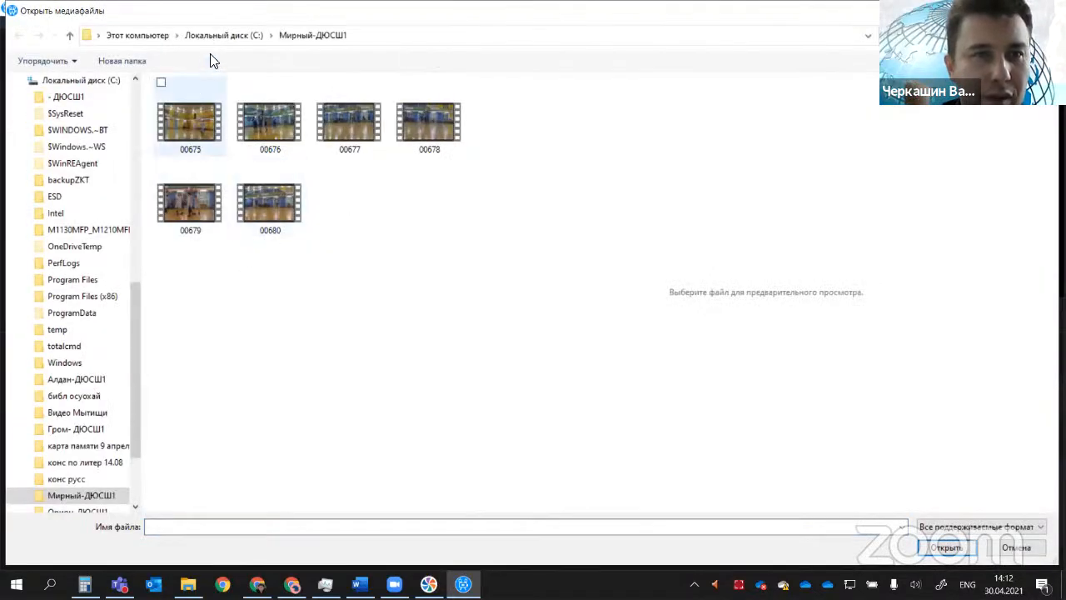
click(218, 35)
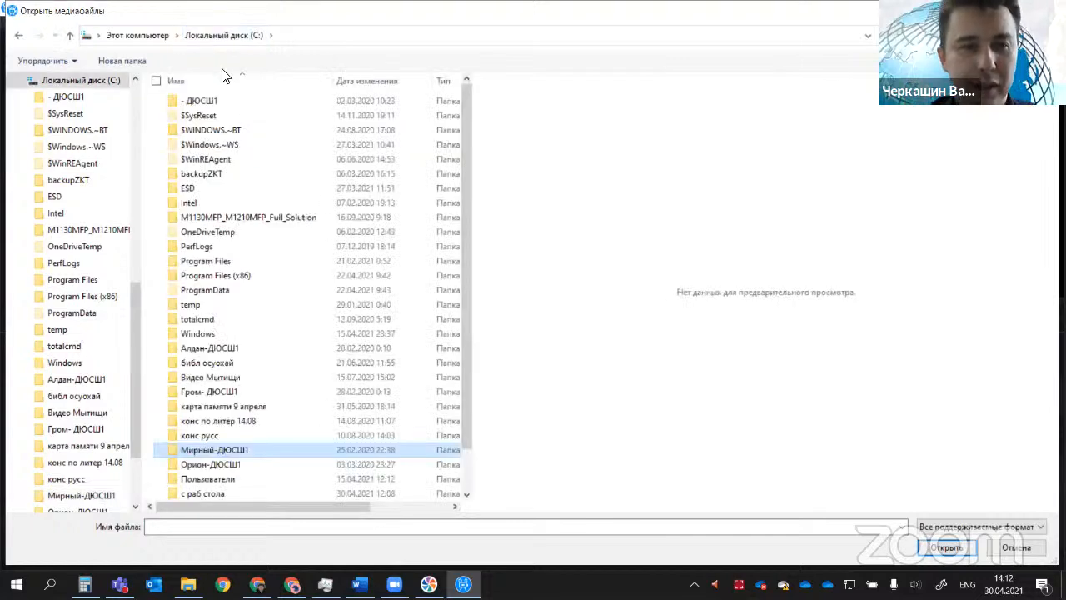
click(205, 464)
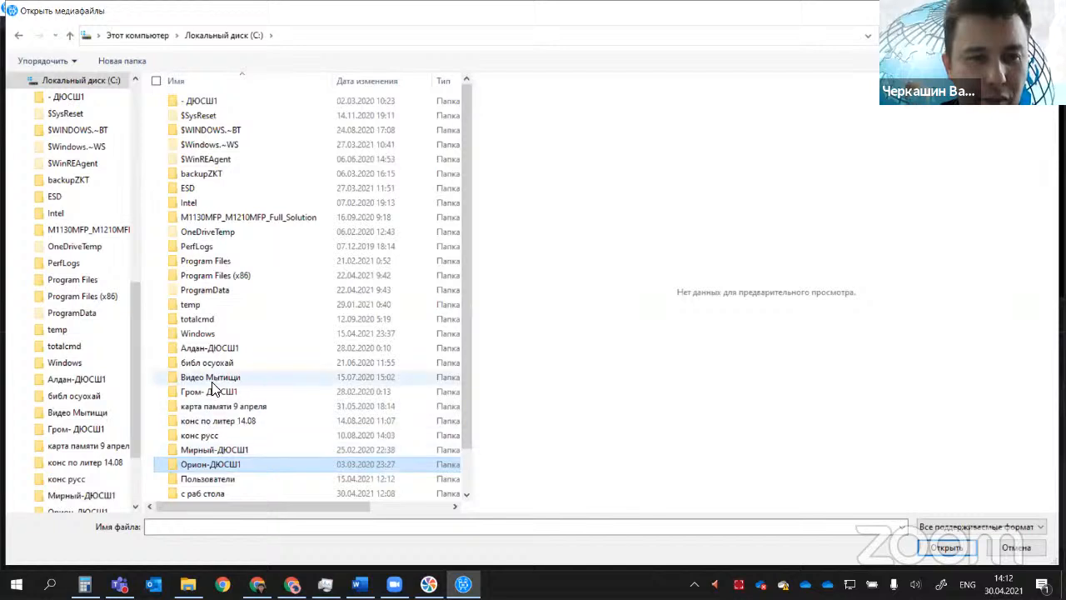
click(210, 391)
double_click(211, 379)
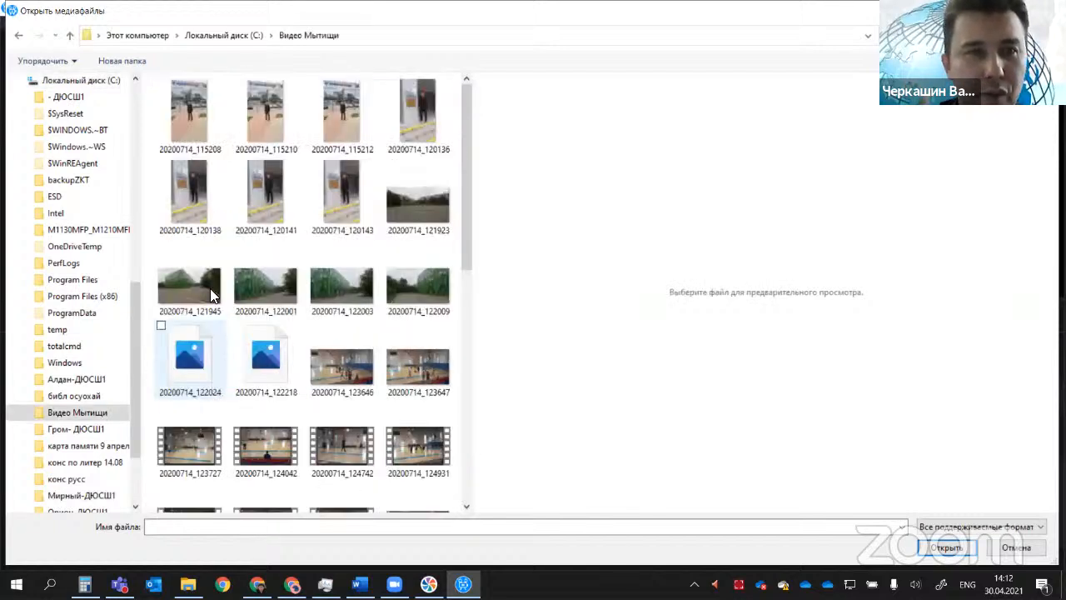
scroll(283, 370, down, 5)
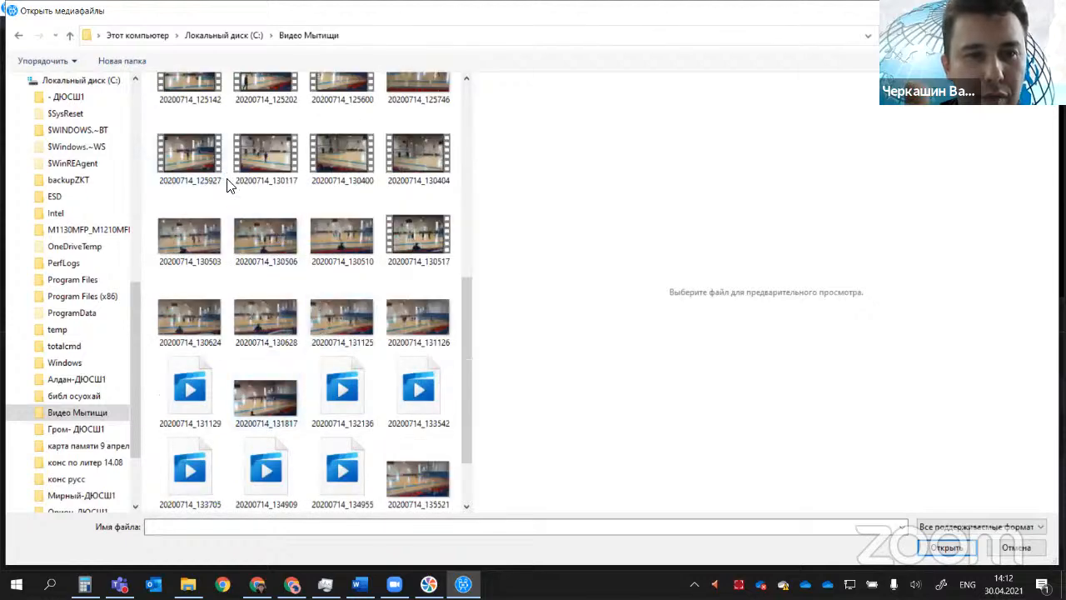
scroll(204, 183, up, 2)
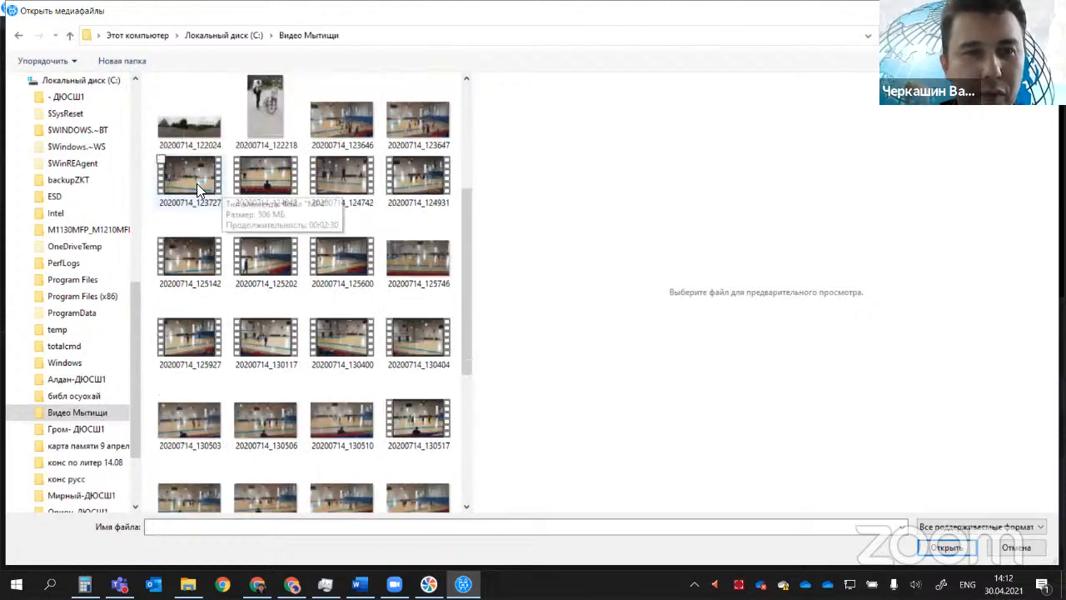
Step: Preview a few basketball clips and import 20200714_123727, 20200714_124042 and 20200714_124742 into the file library
click(202, 183)
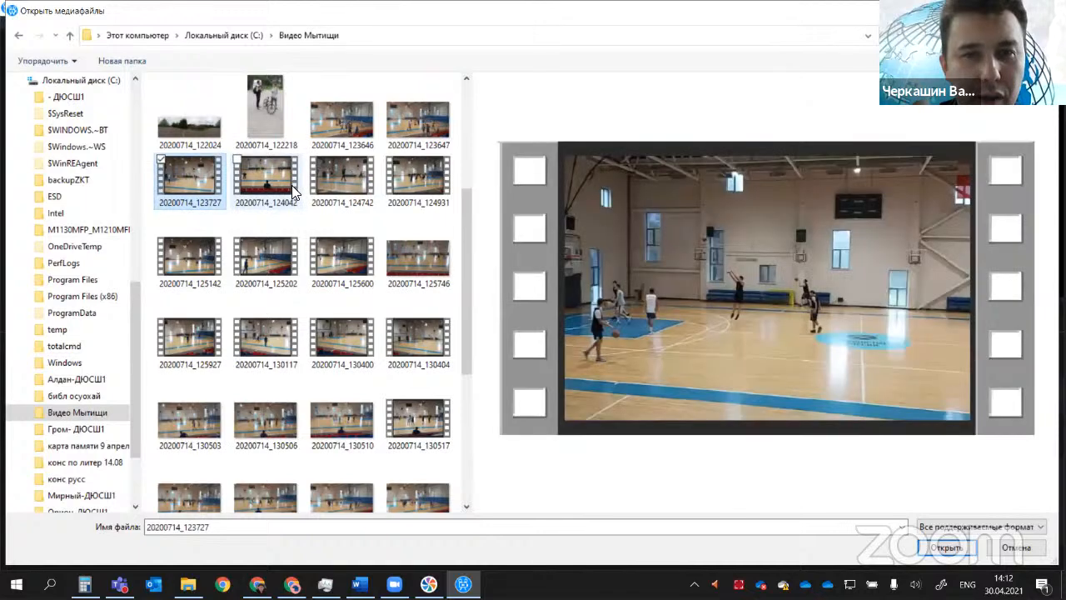
click(292, 185)
click(357, 195)
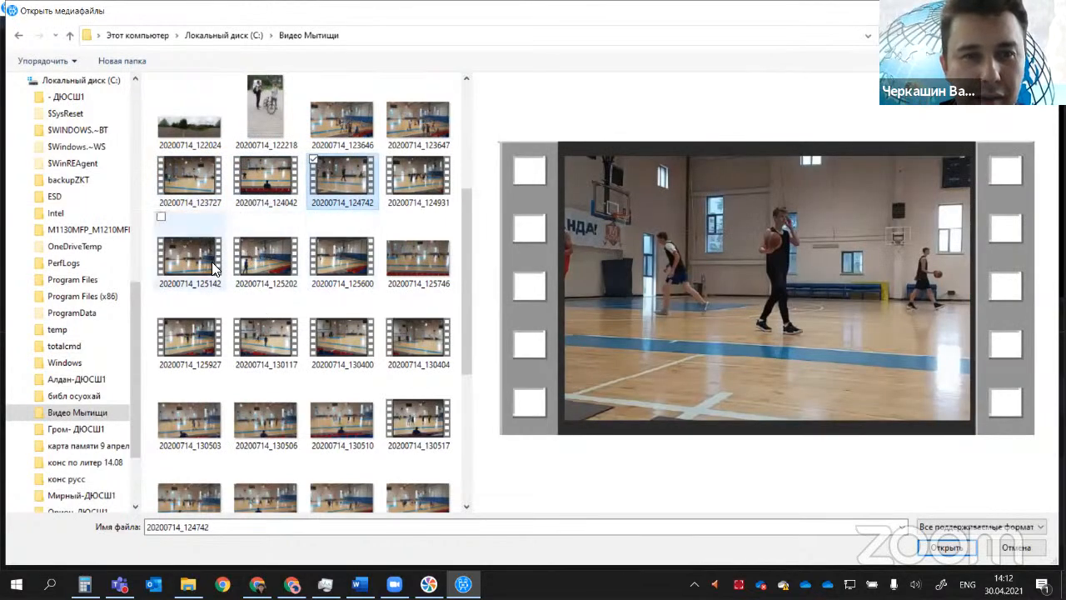
click(210, 263)
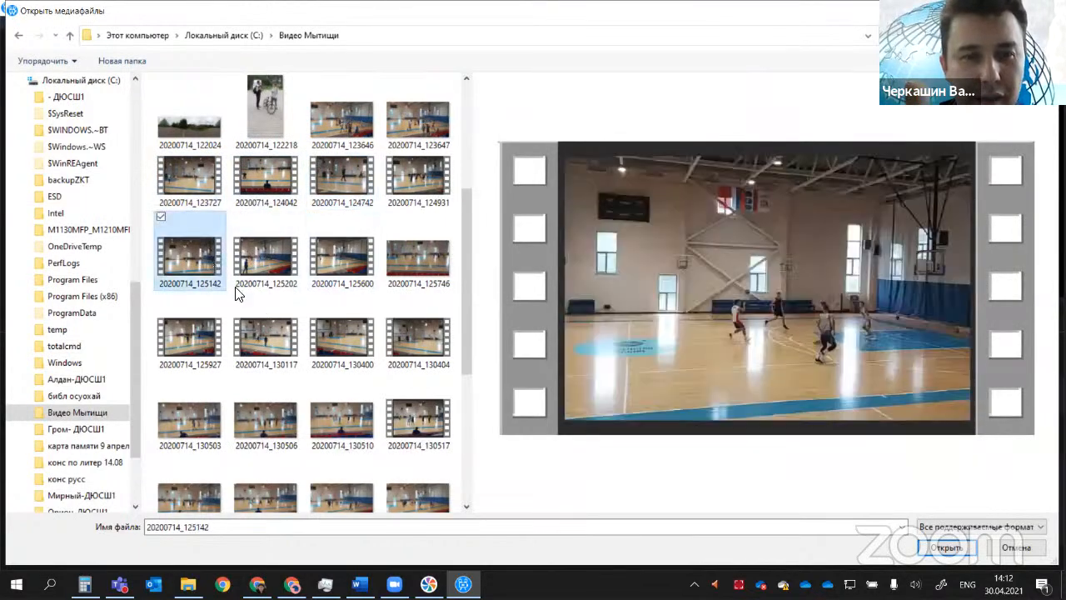
click(203, 184)
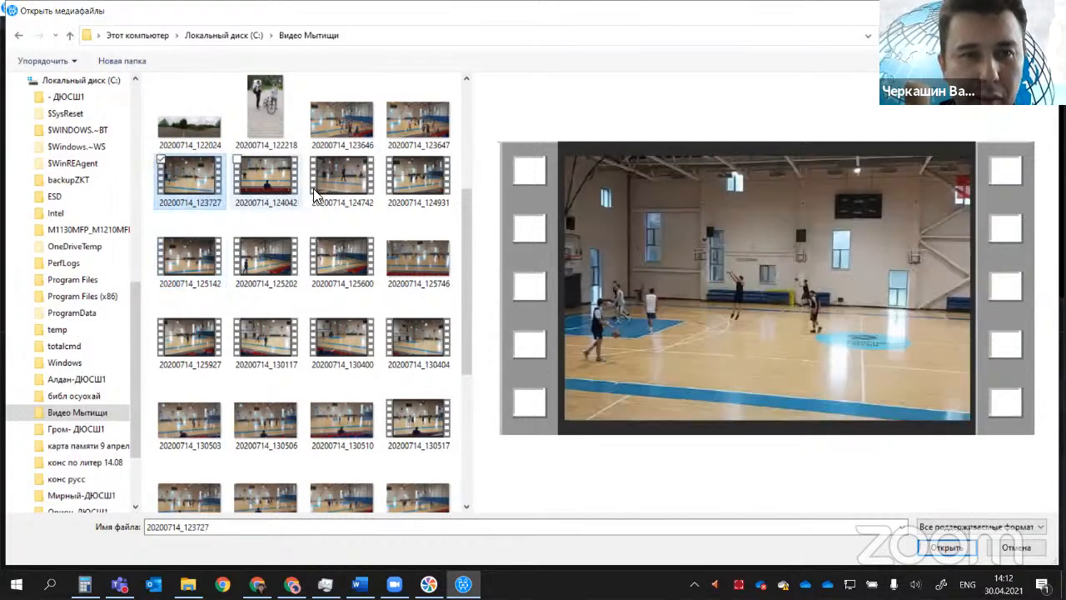
shift+click(341, 180)
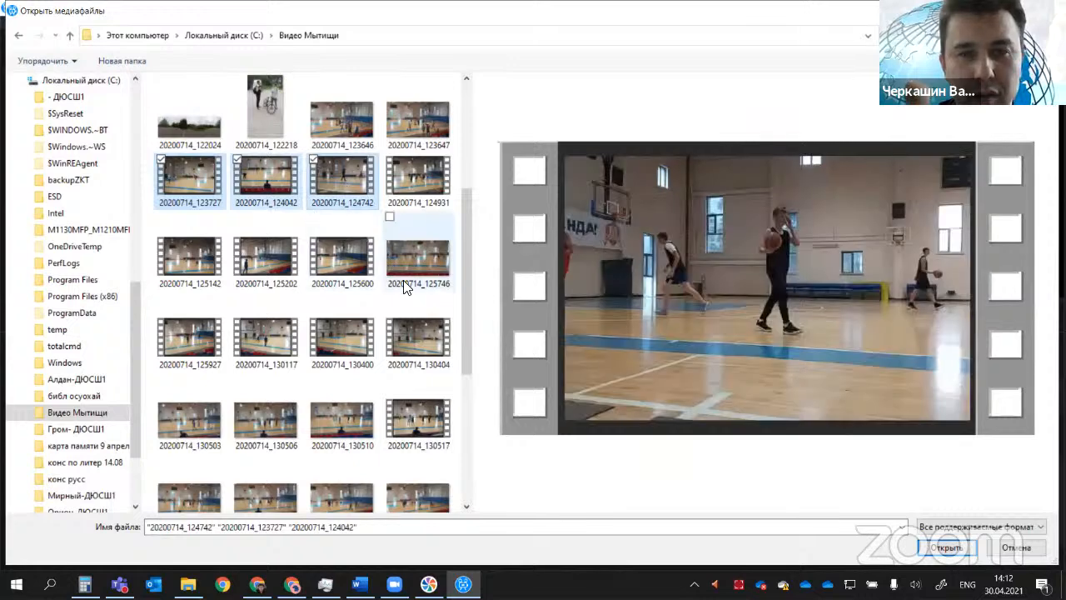
click(947, 550)
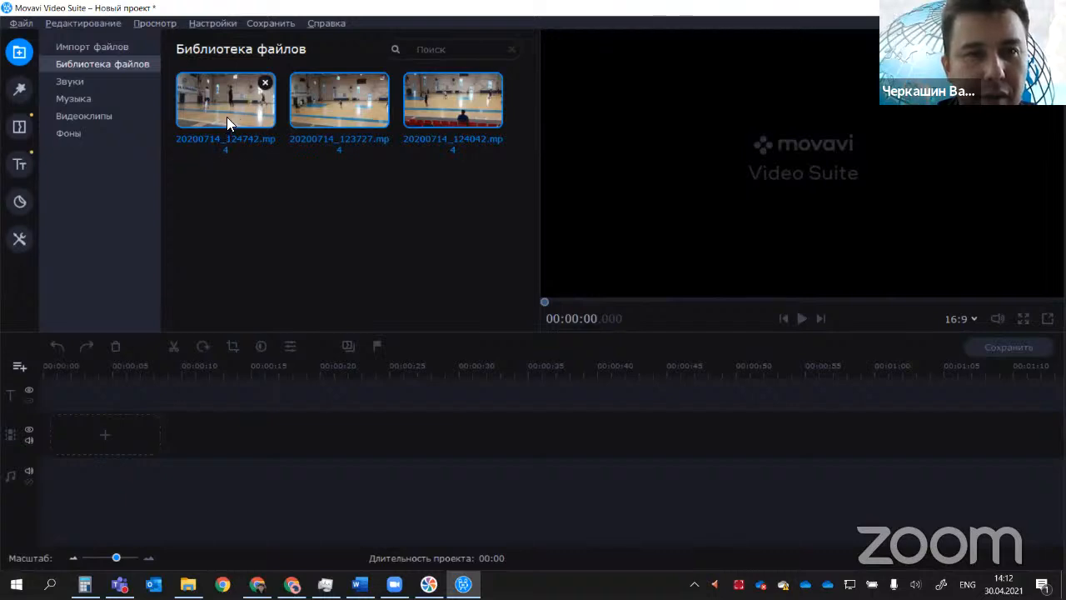
Step: Place the three imported clips on the video track and check the end of the sequence
drag(227, 117, 72, 419)
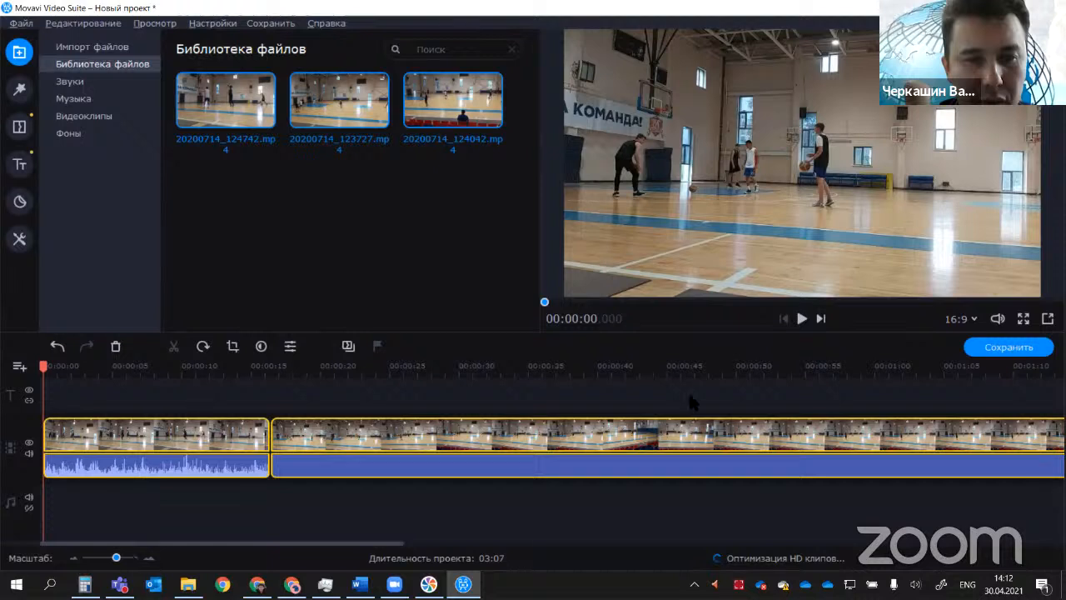
scroll(696, 385, down, 3)
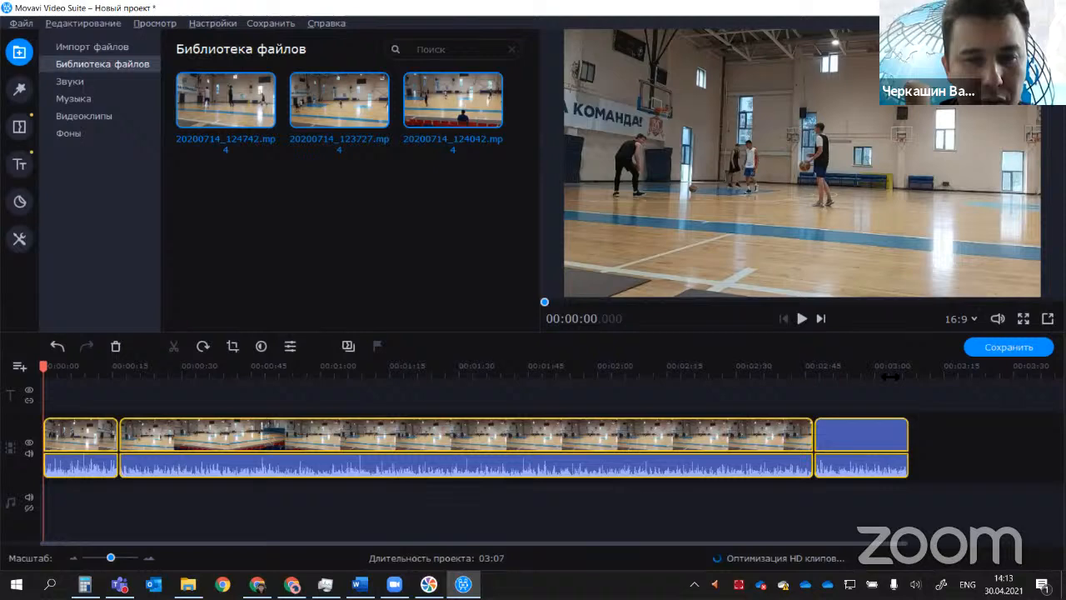
click(890, 377)
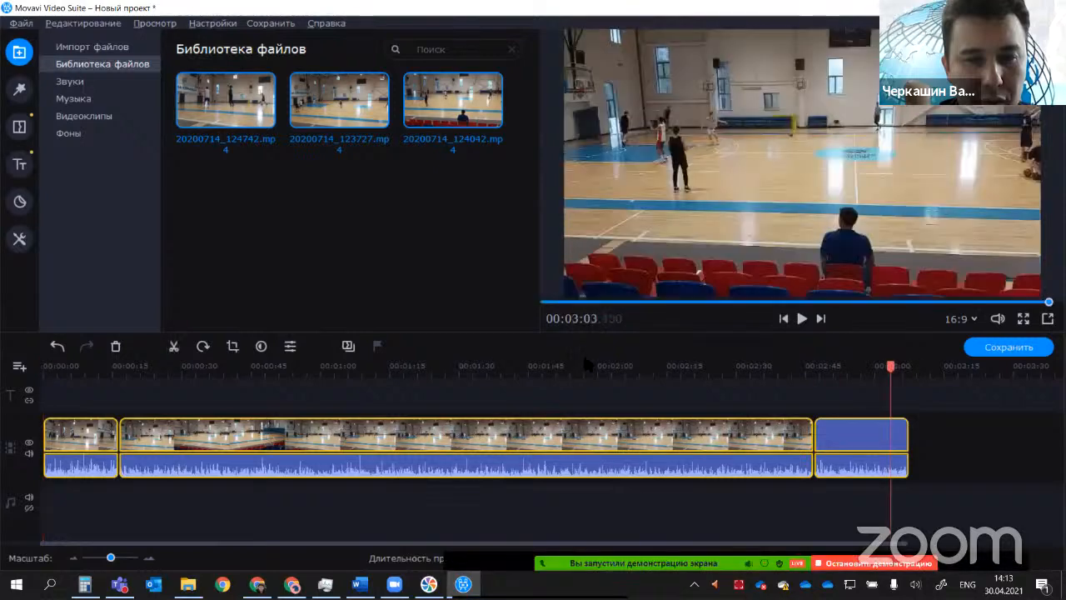
click(910, 371)
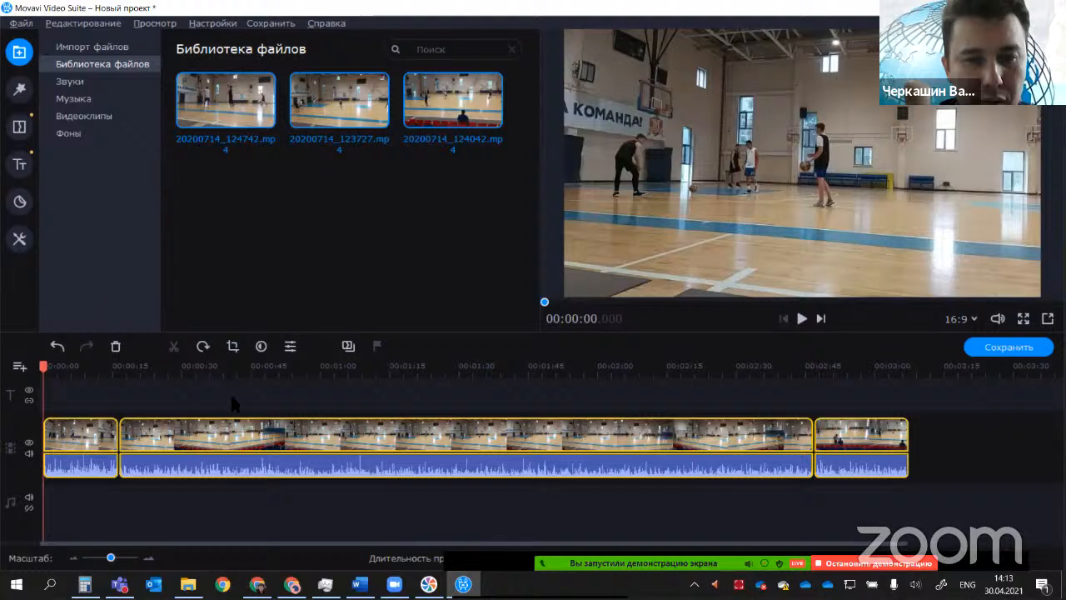
Step: Select the first clip on the video track and return the playhead to the start of the project
click(80, 424)
drag(80, 372, 43, 371)
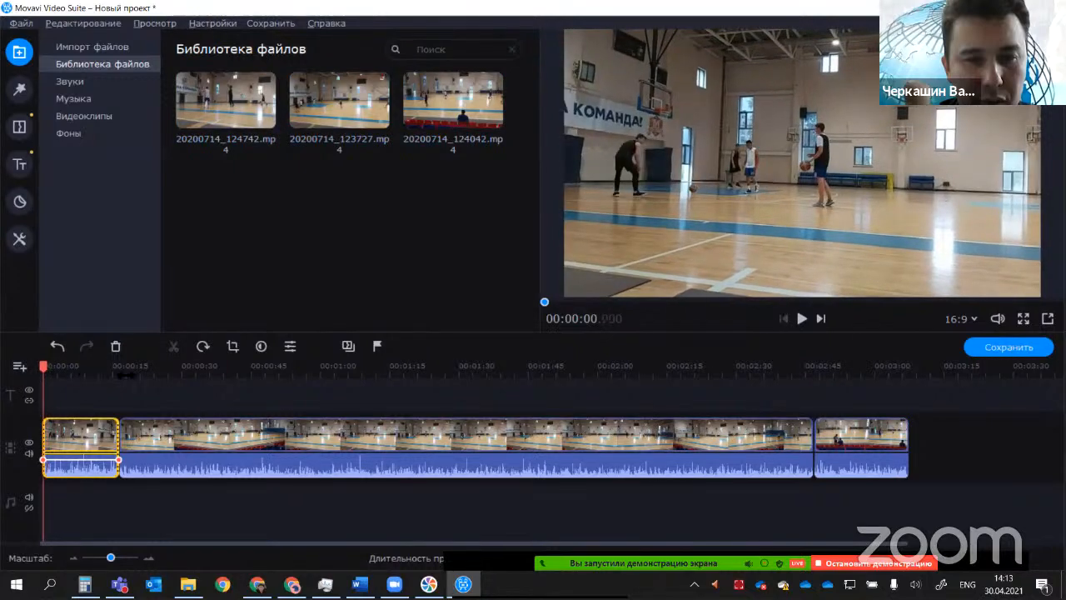
mouse_move(44, 371)
mouse_down()
mouse_move(190, 372)
mouse_move(43, 372)
mouse_up()
Step: Look through the intro templates in the "Заставки" category of the title collection
click(20, 166)
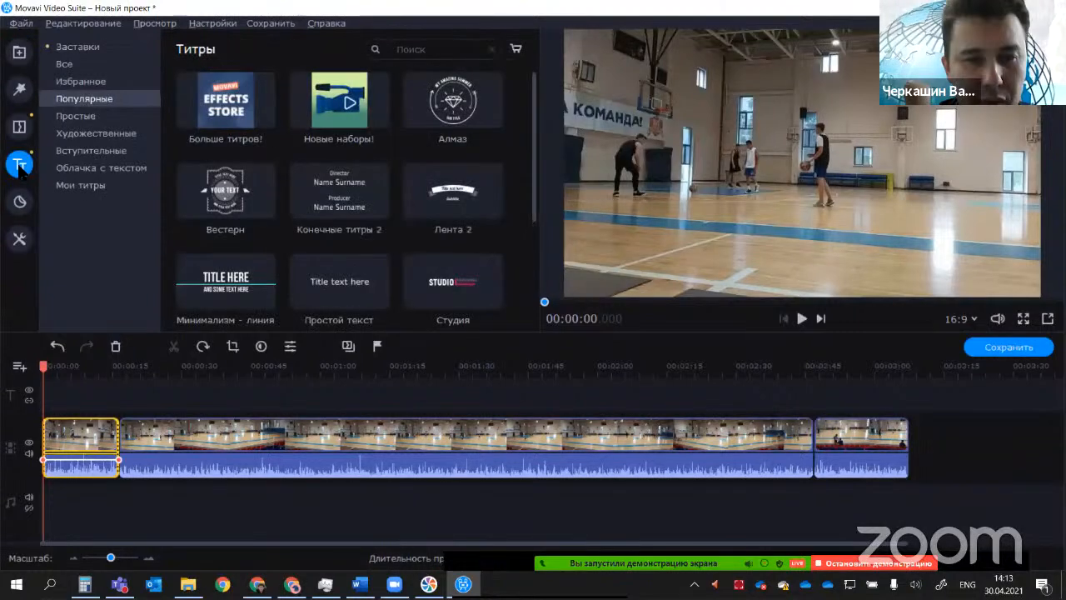
click(74, 50)
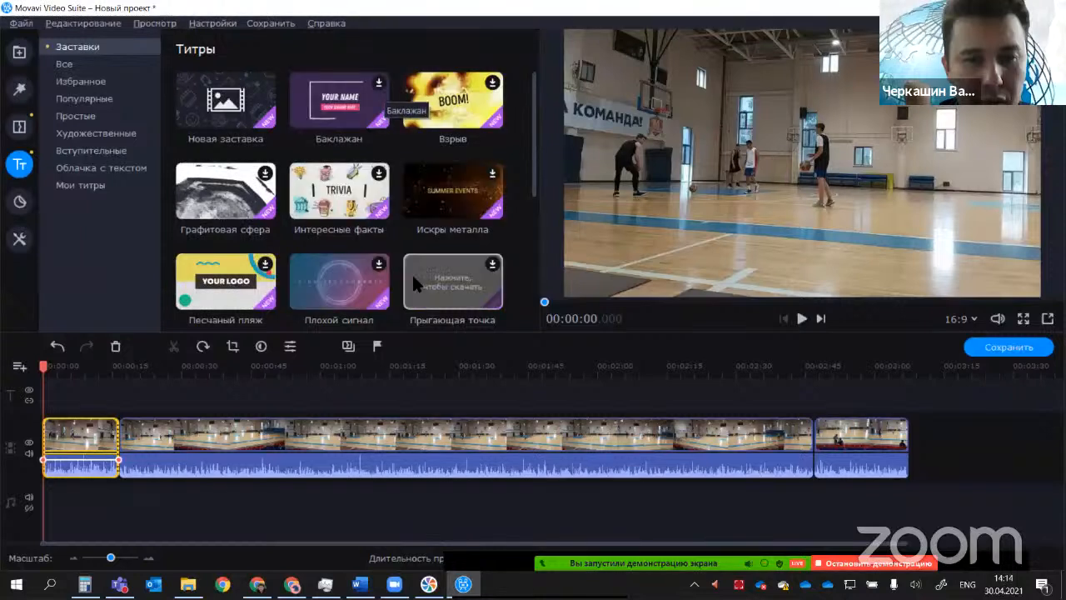
scroll(302, 239, down, 1)
scroll(302, 239, down, 2)
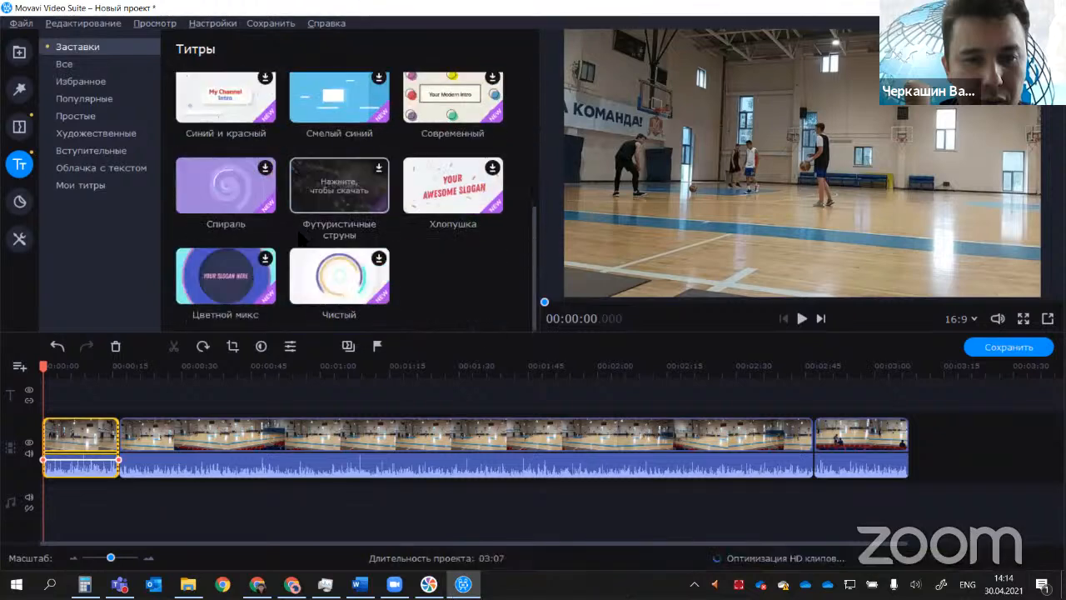
scroll(316, 237, up, 3)
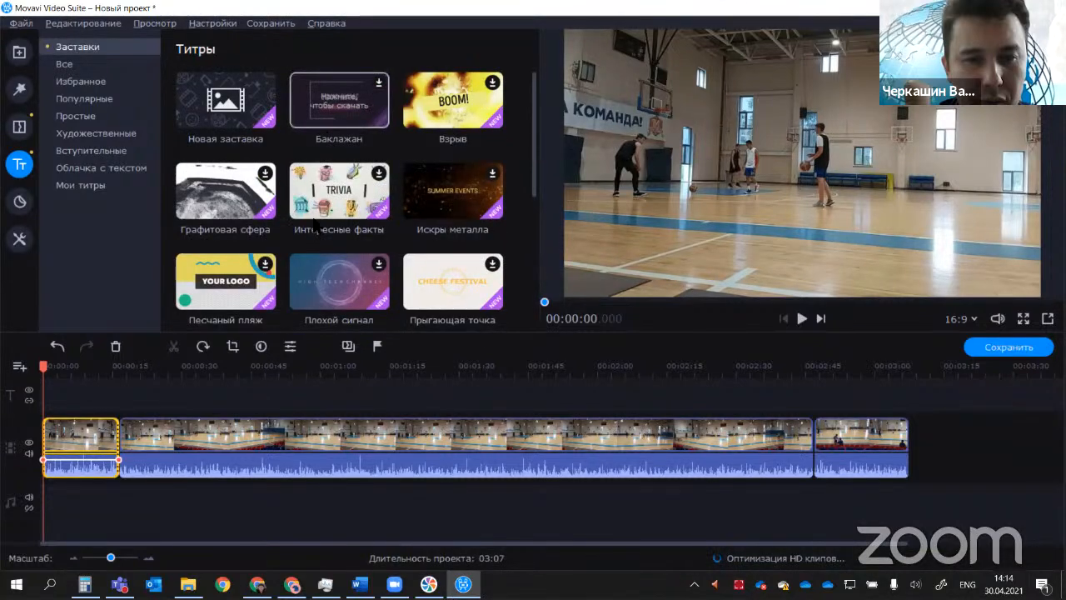
scroll(308, 229, down, 1)
scroll(304, 226, down, 1)
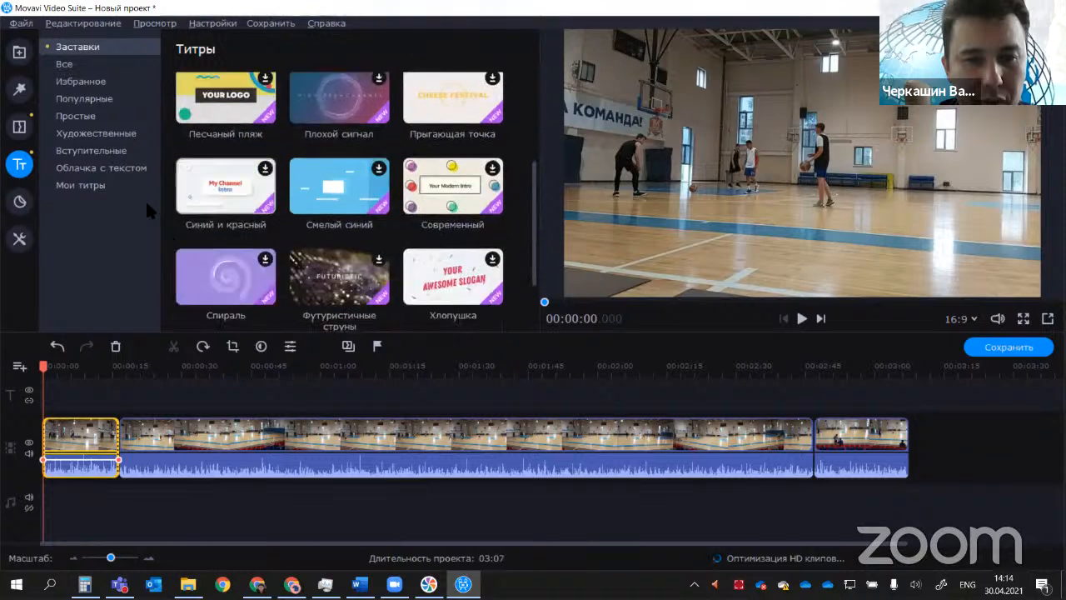
Step: Add the "Минимализм - линия" title from the full title collection at the start of the title track and return the playhead to the beginning
click(58, 65)
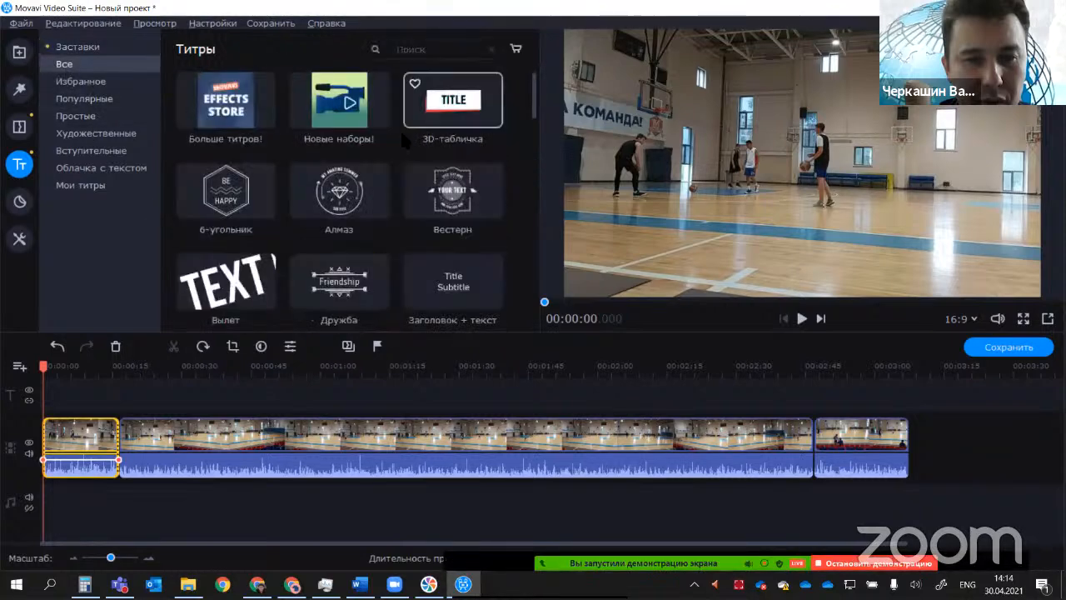
scroll(402, 133, down, 5)
scroll(403, 141, down, 10)
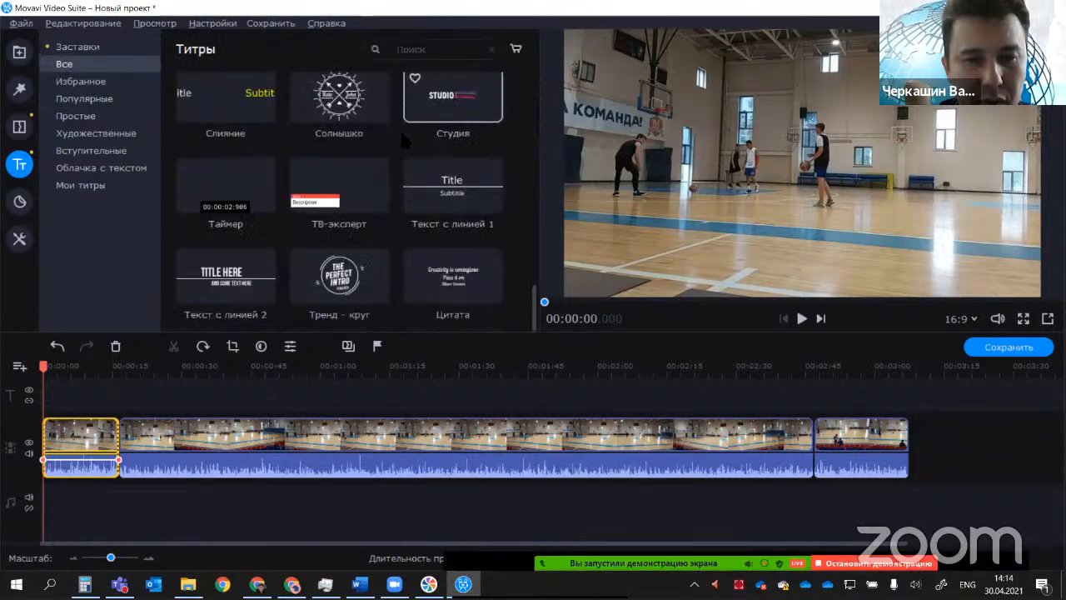
scroll(423, 203, up, 15)
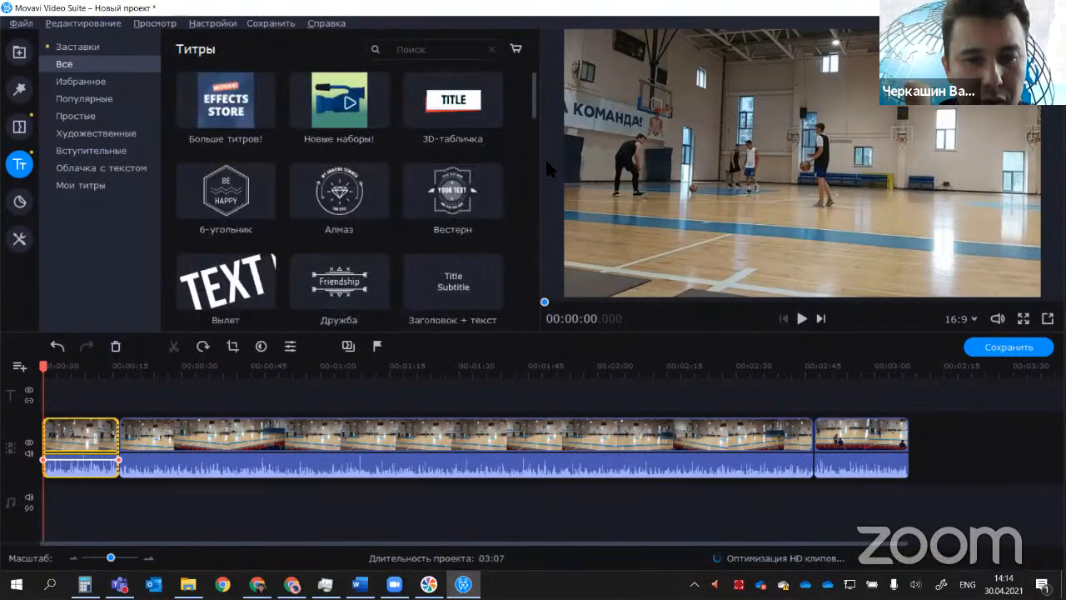
drag(533, 107, 534, 179)
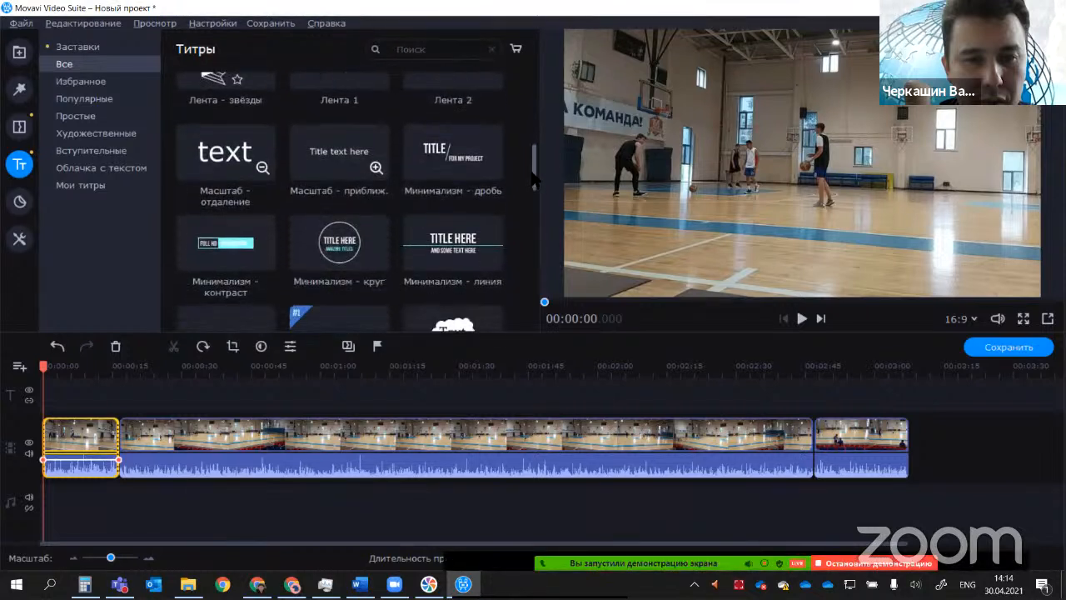
click(461, 257)
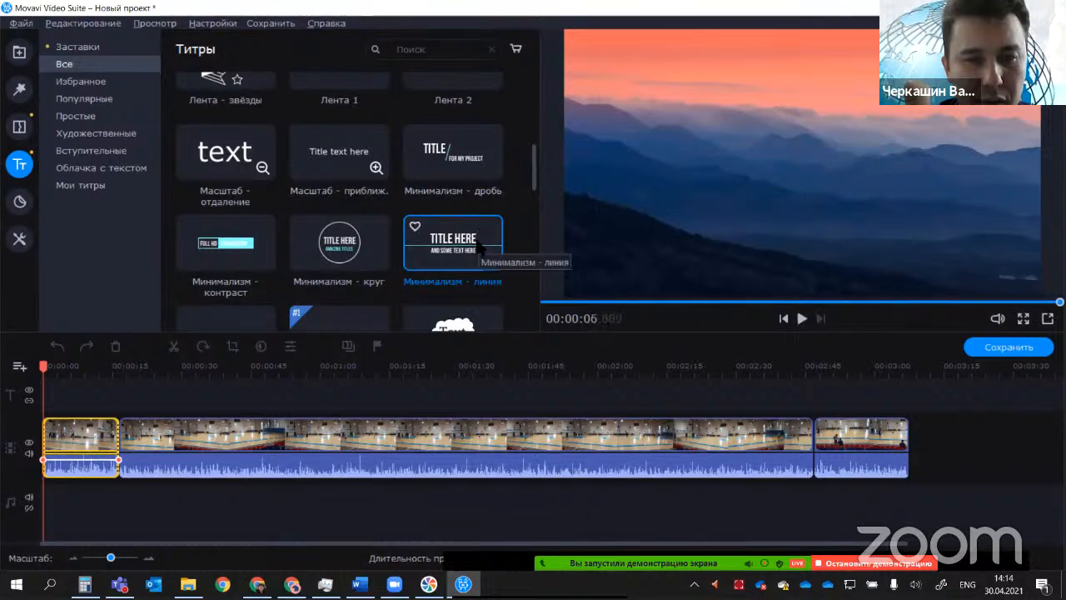
drag(478, 251, 62, 420)
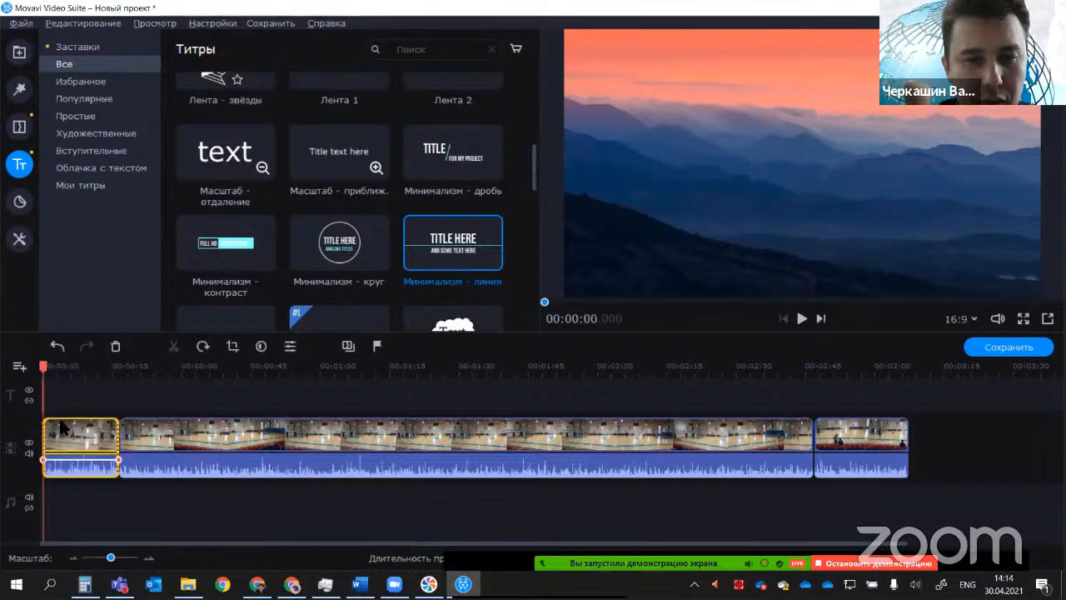
click(60, 366)
drag(60, 366, 36, 373)
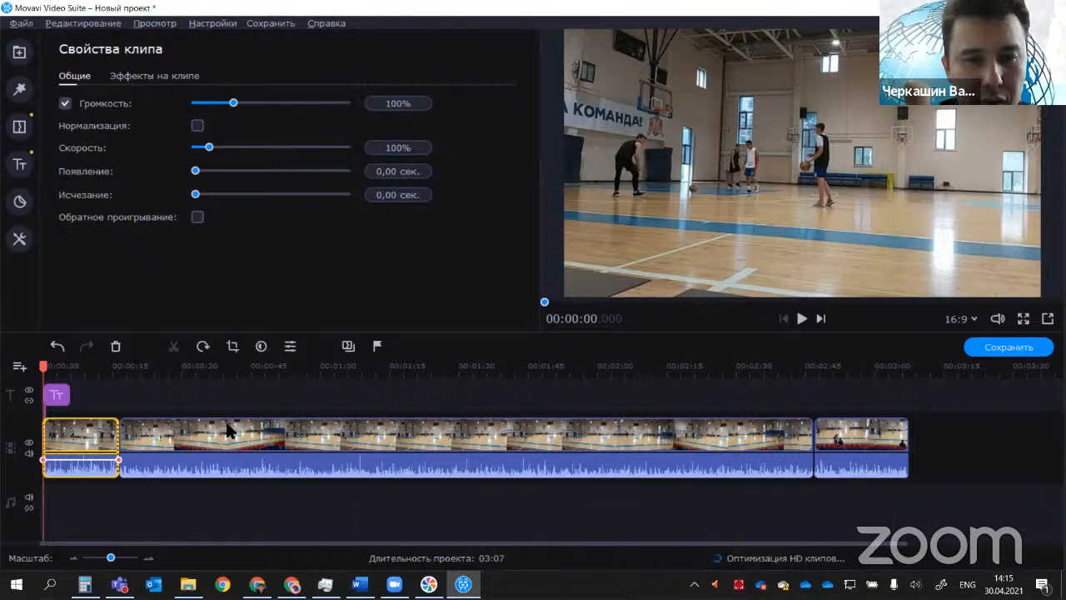
Step: Open the title clip for editing and try stretching it to about 1:53 on the timeline
double_click(51, 398)
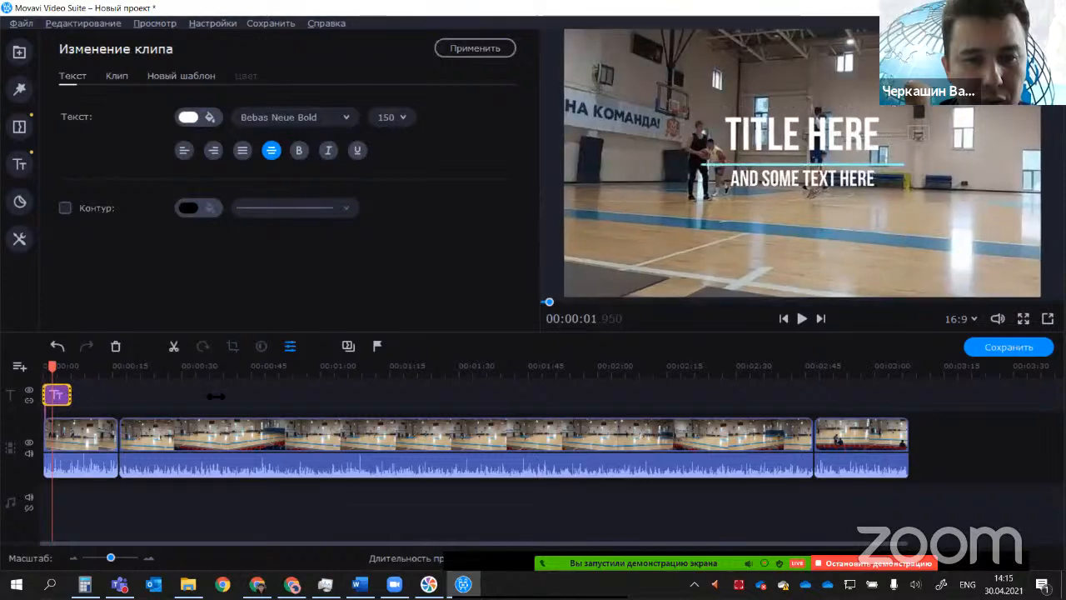
click(556, 393)
drag(556, 393, 565, 394)
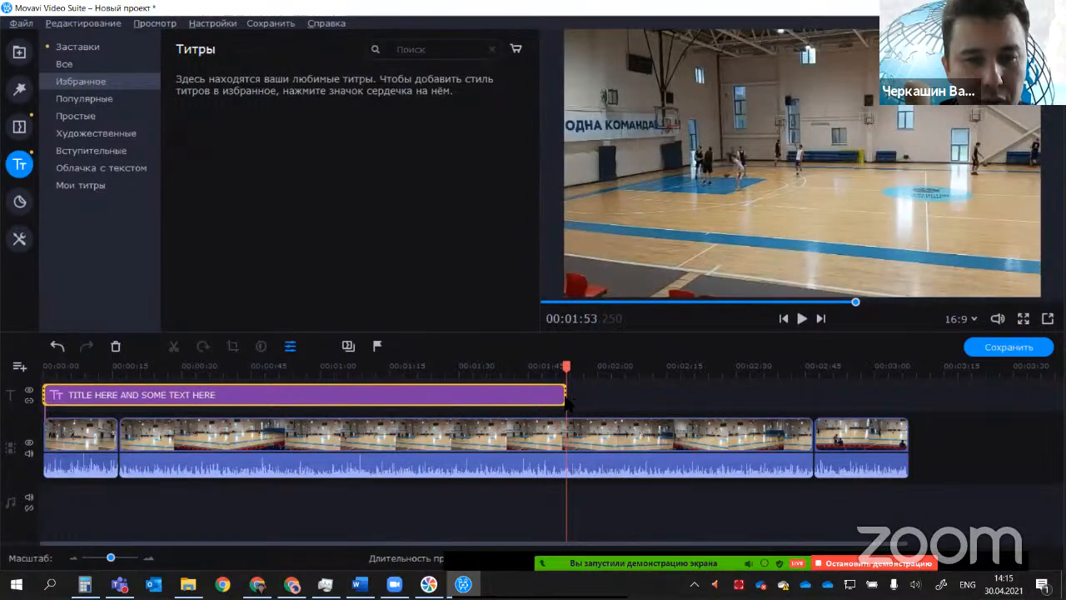
drag(569, 395, 556, 395)
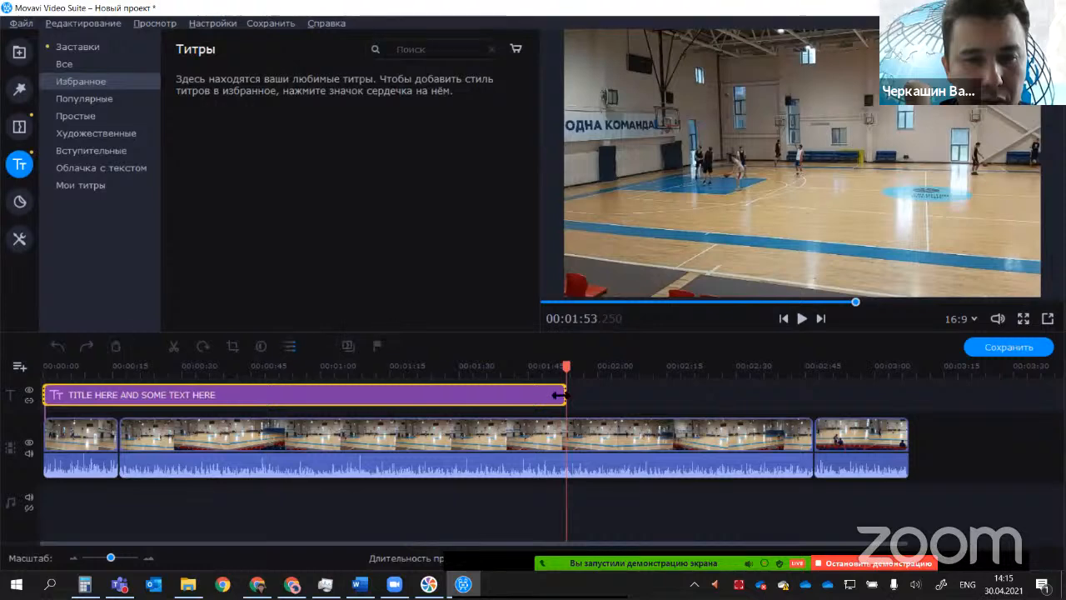
Step: Adjust the title clip's length to end at about 9 seconds, checking it in playback, and preview the title text
drag(65, 419, 39, 368)
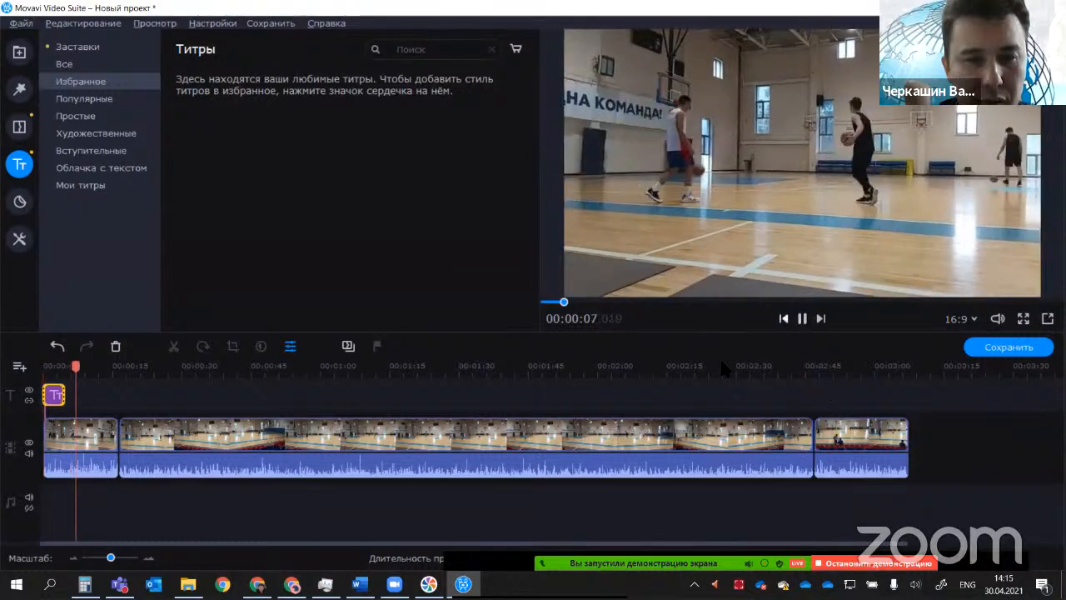
click(802, 319)
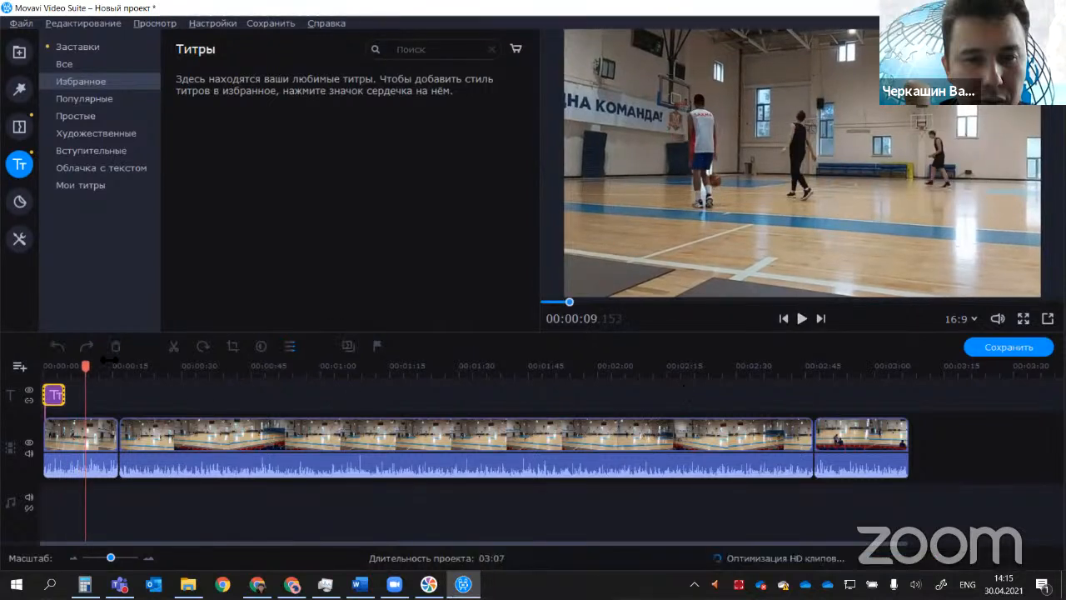
drag(64, 394, 85, 394)
click(65, 396)
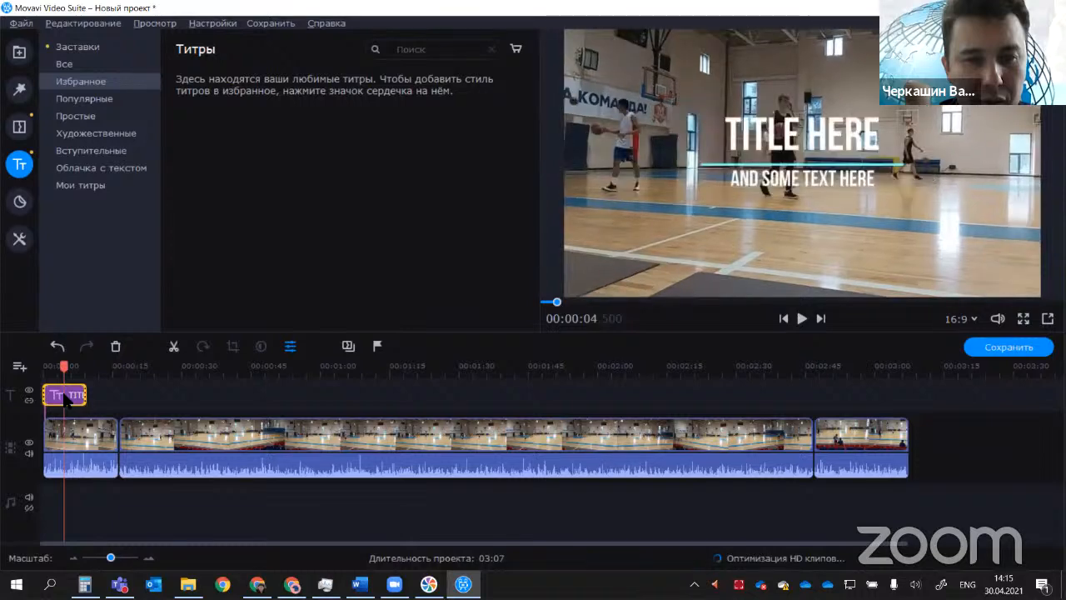
Step: Open the title clip for editing and replace its "TITLE HERE" heading with "БАСКЕТБОЛ"
double_click(66, 396)
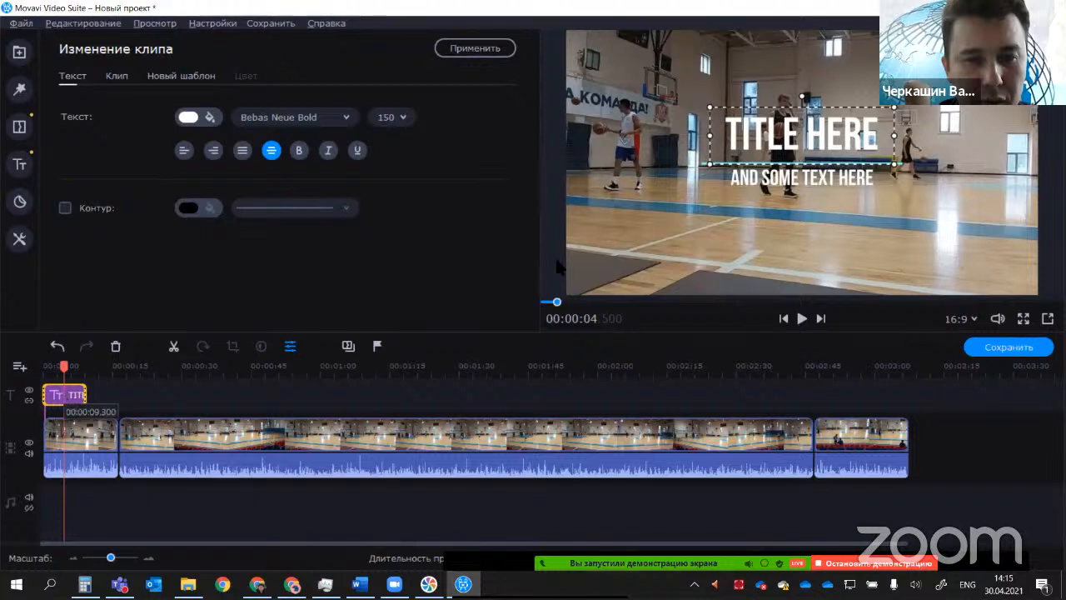
double_click(798, 143)
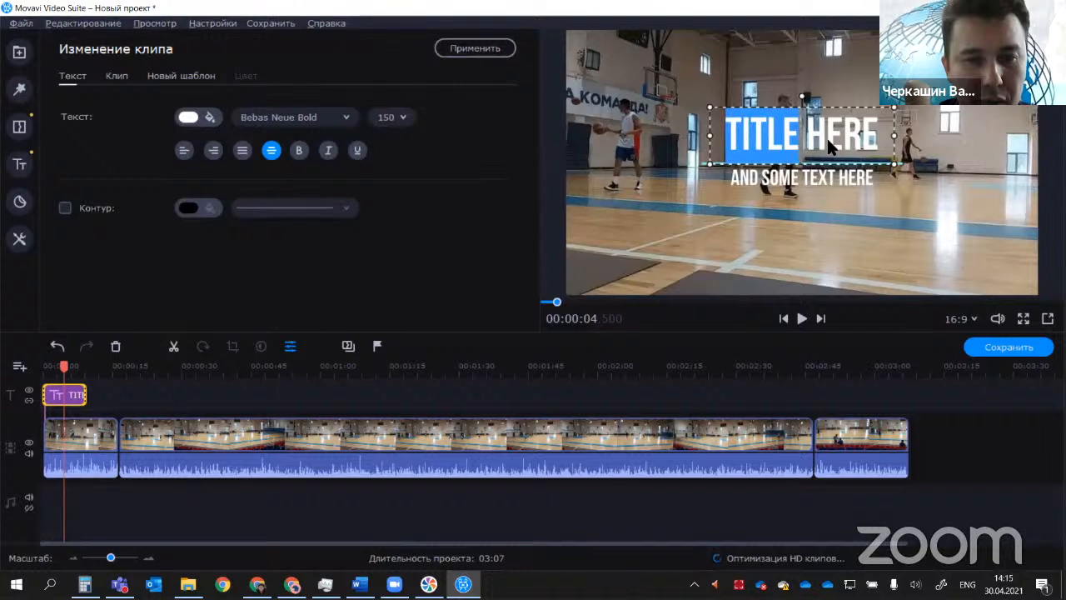
key(Delete)
key(Delete)
key(Delete)
key(Delete)
key(Delete)
key(Delete)
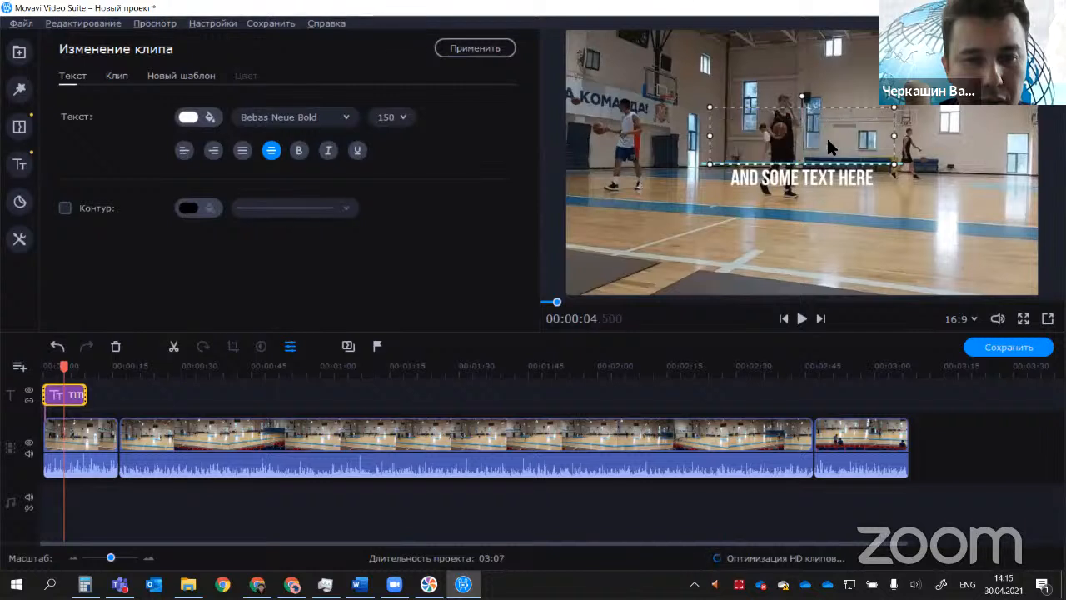
text(<FCRTN)
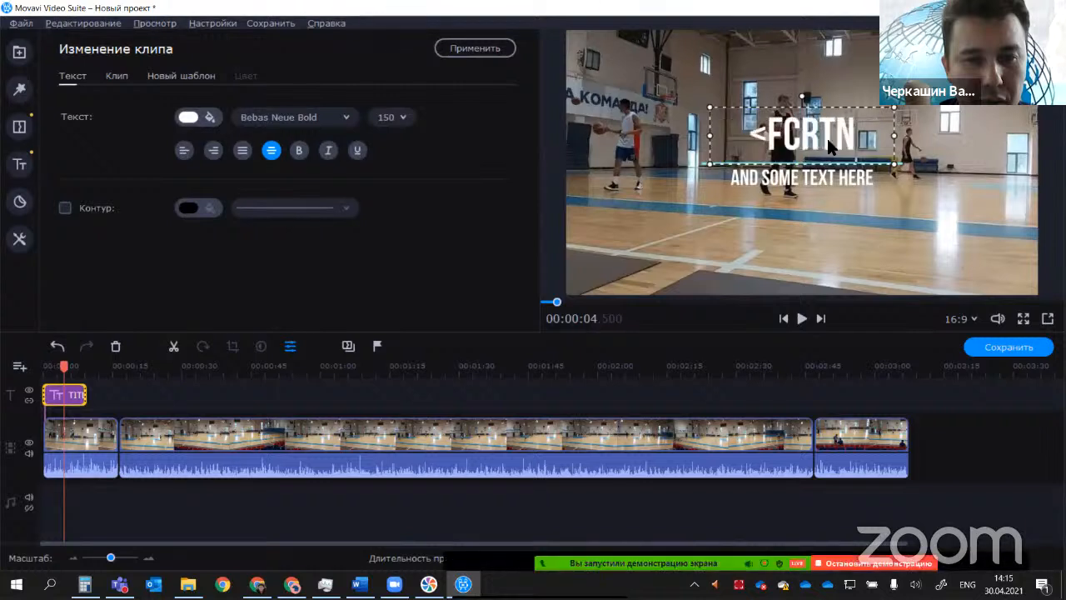
text(,jk)
key(BackSpace)
key(BackSpace)
key(BackSpace)
key(BackSpace)
key(BackSpace)
key(BackSpace)
key(BackSpace)
key(BackSpace)
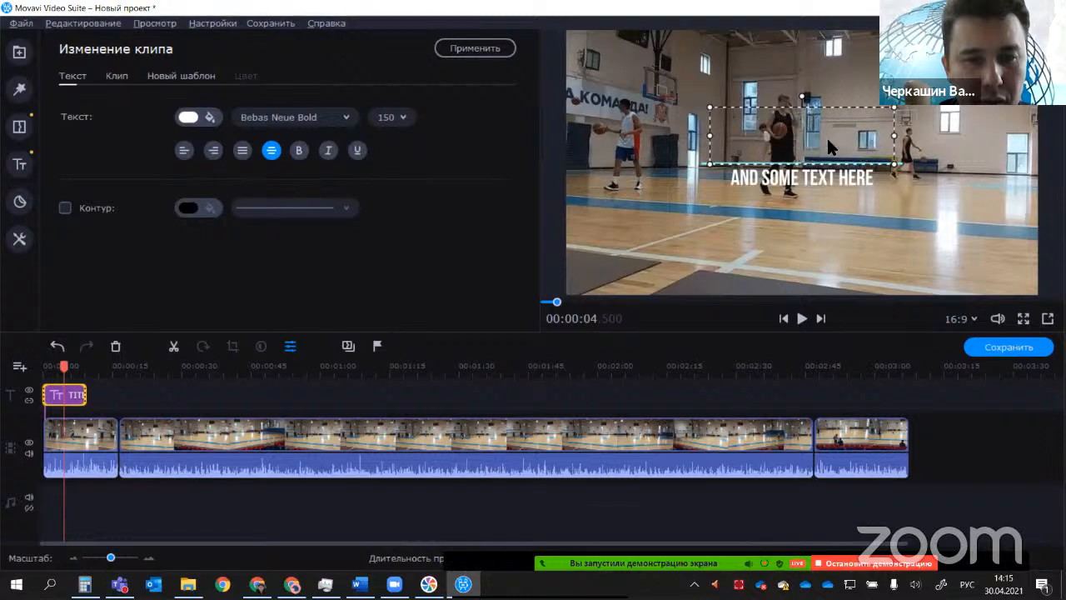
text(АСКЕ)
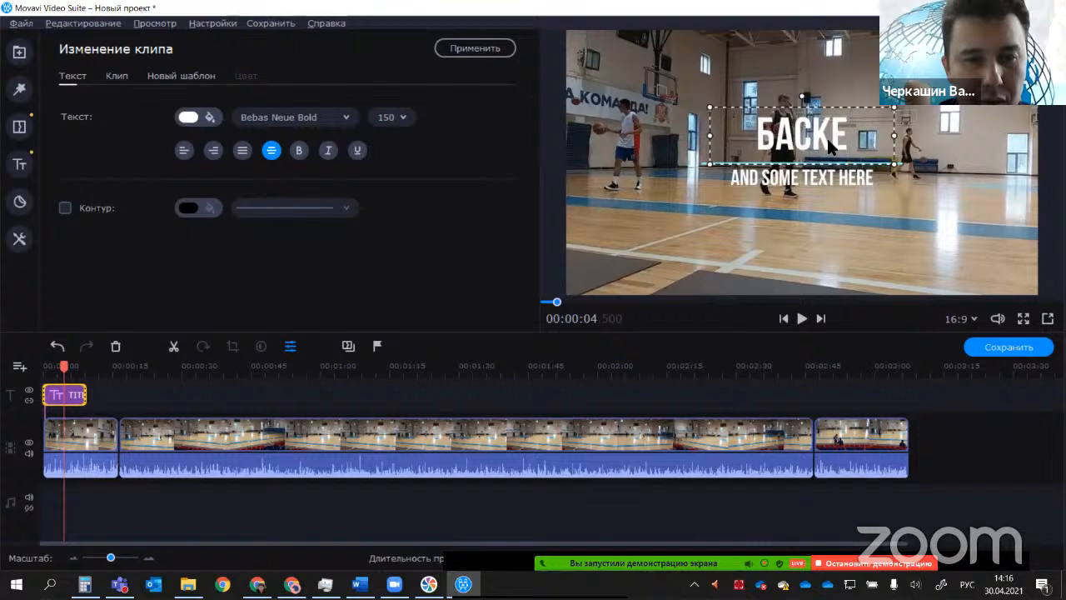
text(ТБОЛ)
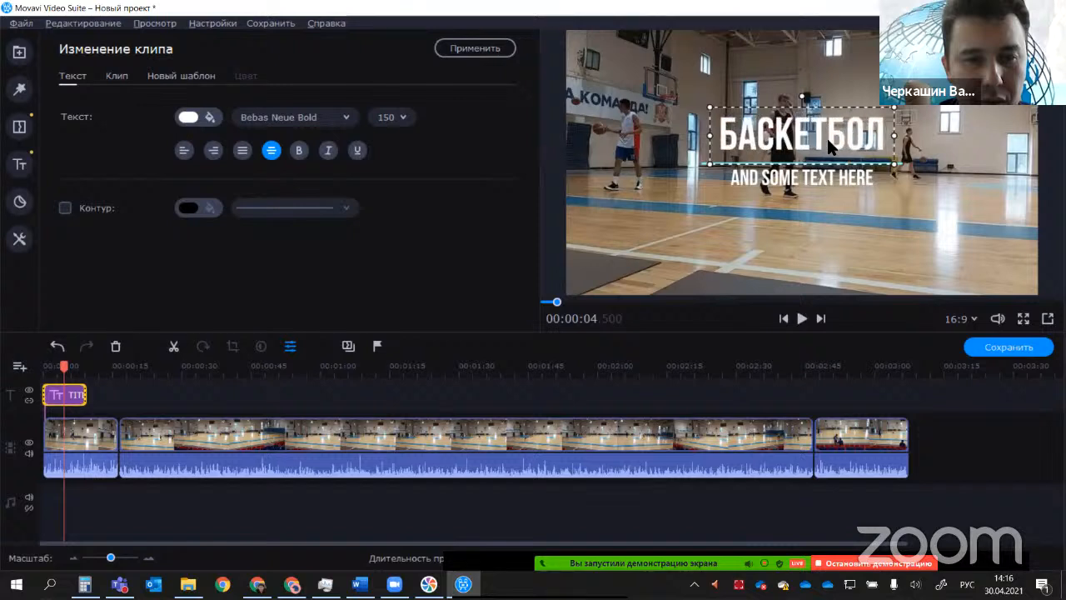
Step: Replace the title's second line with "МЫТИЩИ 2020" and play the title back
click(797, 184)
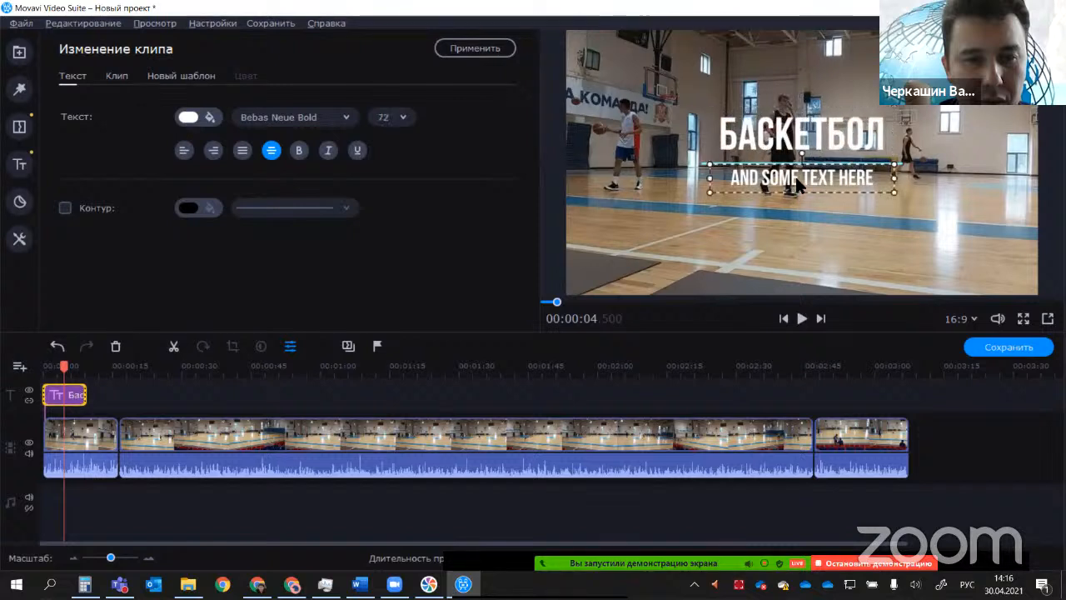
double_click(794, 179)
click(869, 176)
key(BackSpace)
key(BackSpace)
key(BackSpace)
key(BackSpace)
key(BackSpace)
key(BackSpace)
key(BackSpace)
key(BackSpace)
key(BackSpace)
key(BackSpace)
key(BackSpace)
key(BackSpace)
key(BackSpace)
key(BackSpace)
key(BackSpace)
key(BackSpace)
key(BackSpace)
key(BackSpace)
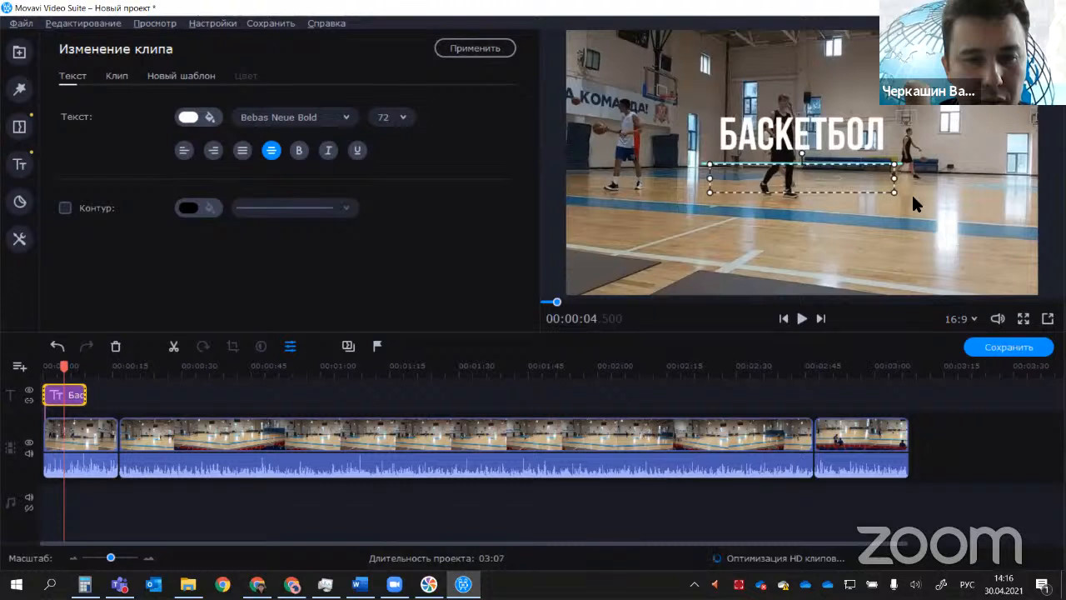
text(МЫ)
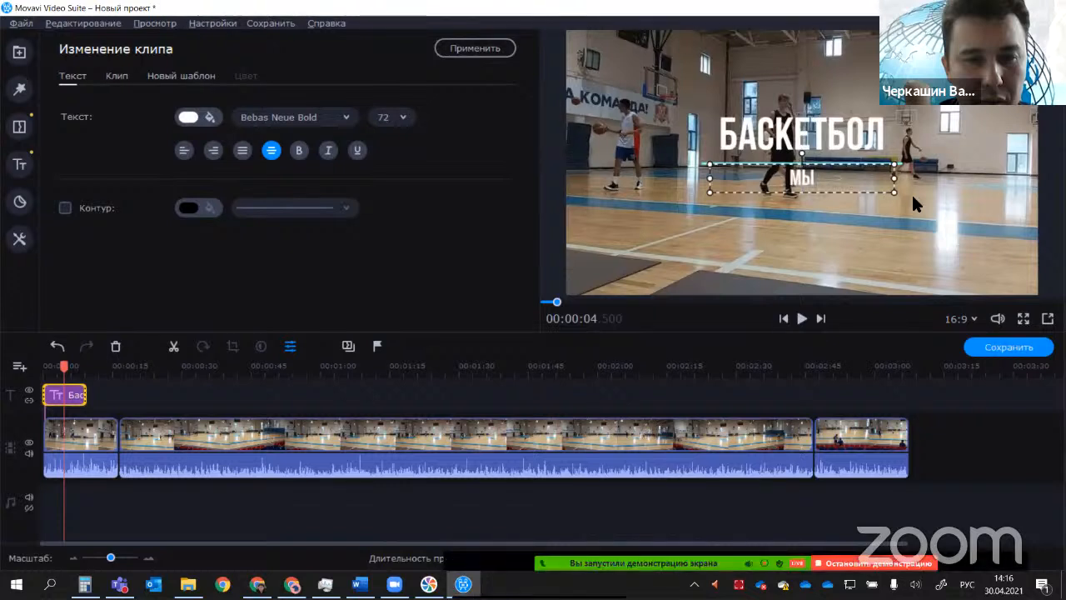
text(ТИЩИ 2021)
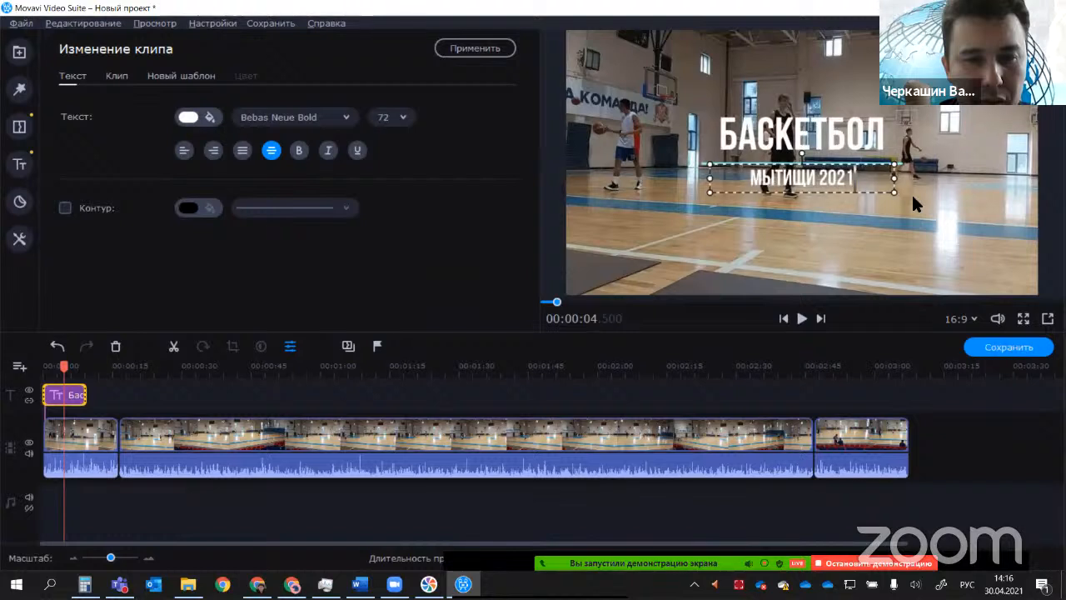
key(BackSpace)
text(0)
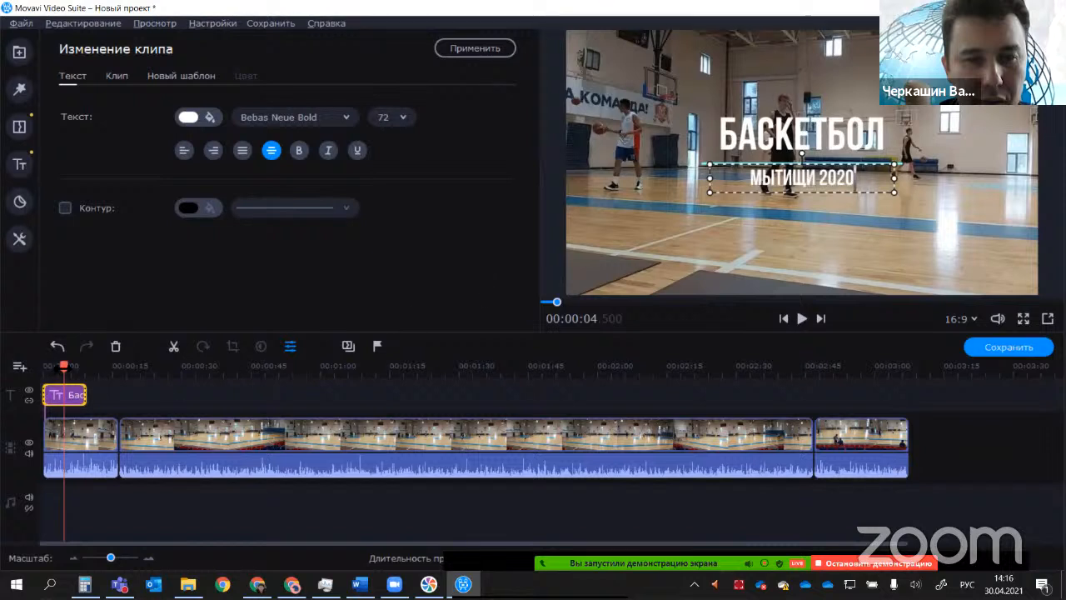
mouse_move(64, 367)
mouse_down()
mouse_move(92, 367)
mouse_move(67, 367)
mouse_up()
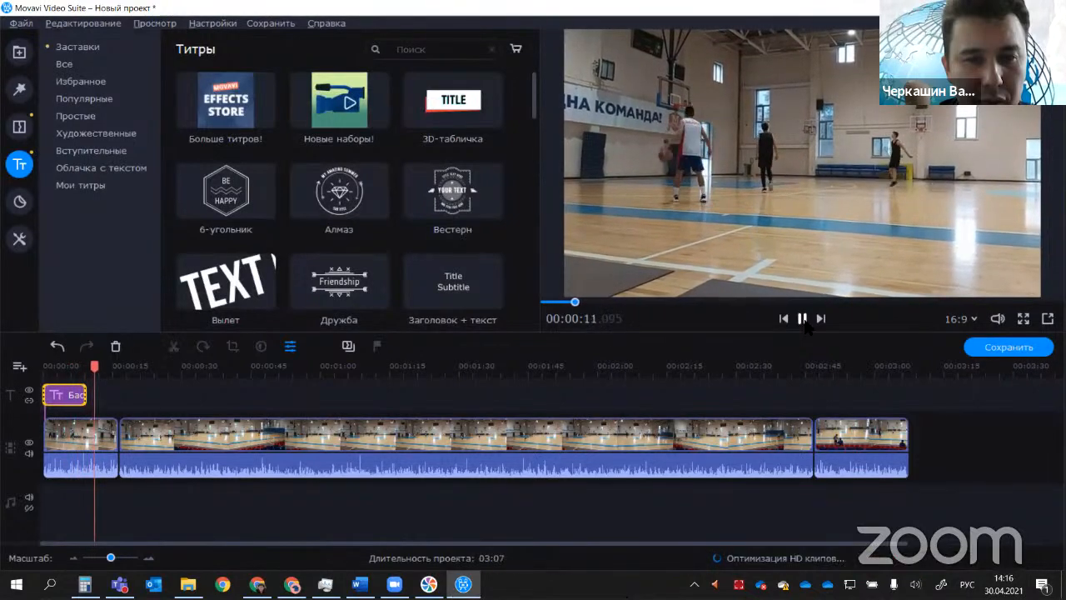
click(802, 319)
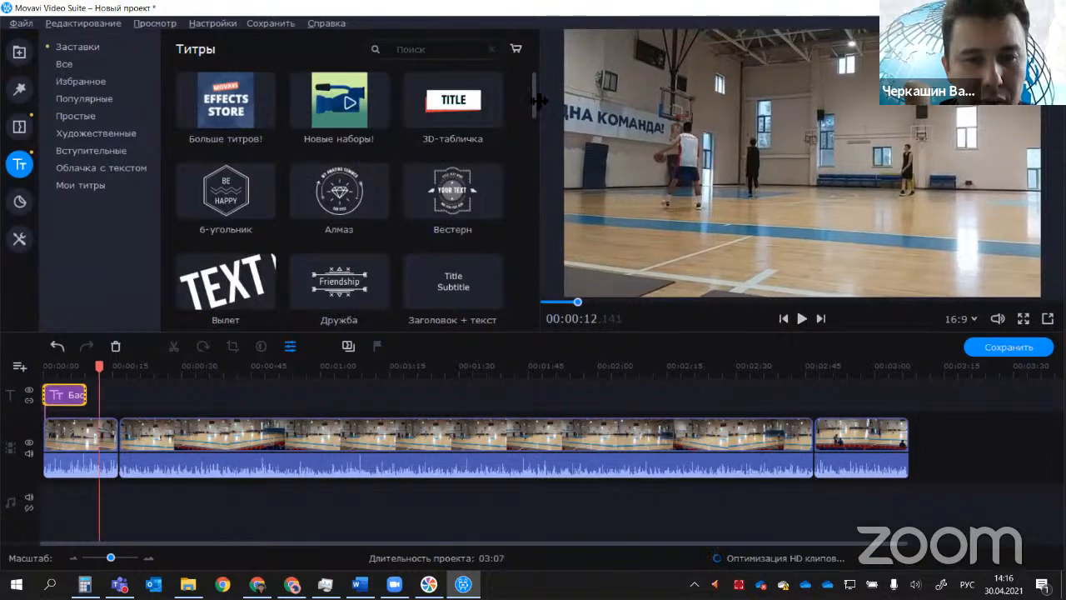
Step: Preview the "Минимализм - контраст", "Минимализм - круг" and "Нижняя треть" titles and add "Нижняя треть" to the title track at about 11.5 seconds
drag(536, 111, 534, 199)
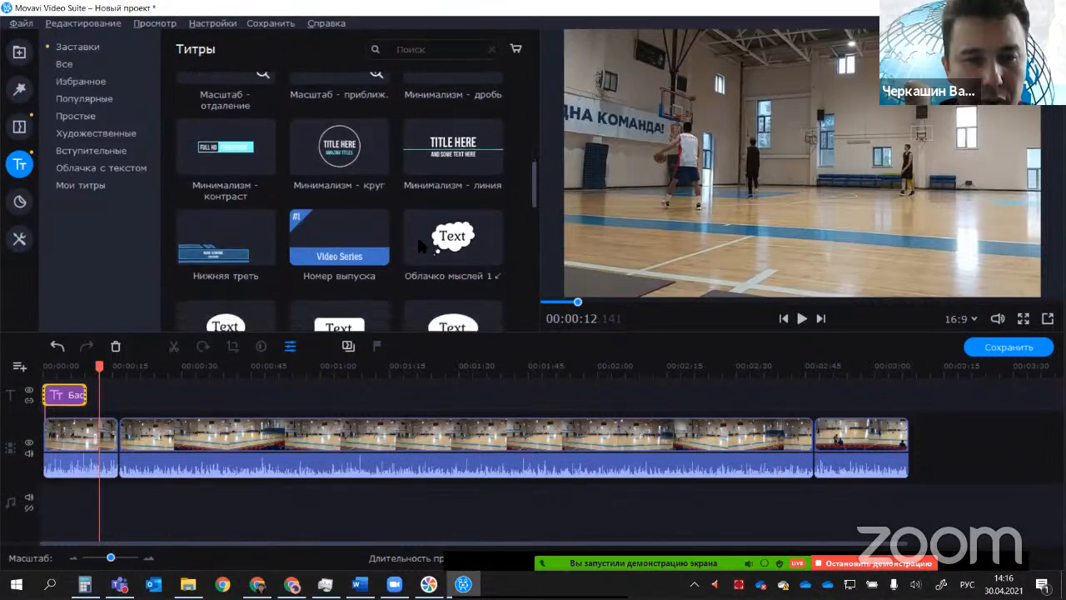
click(225, 162)
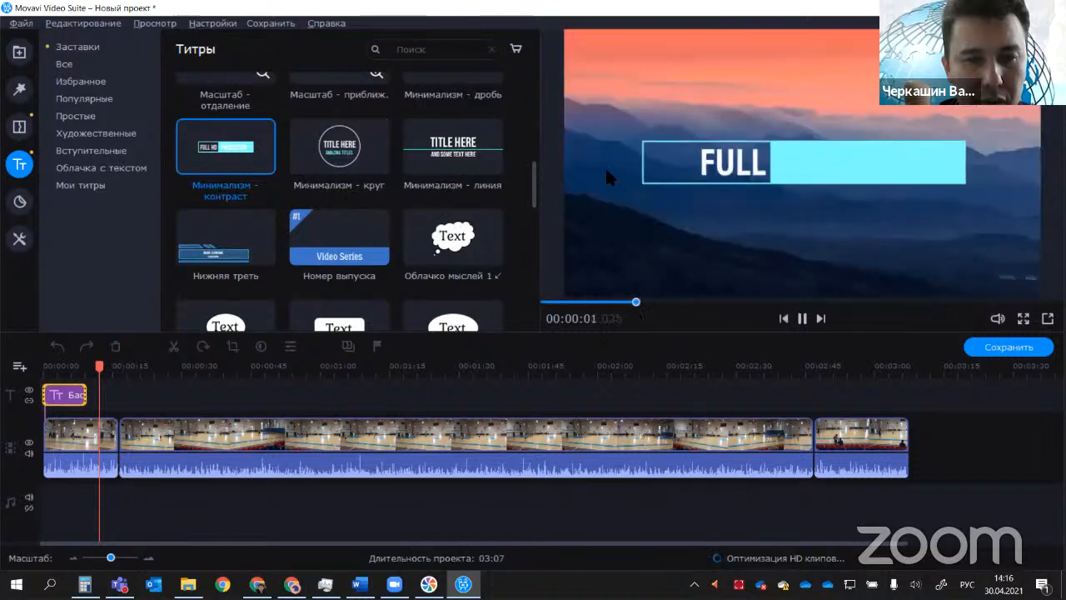
click(333, 171)
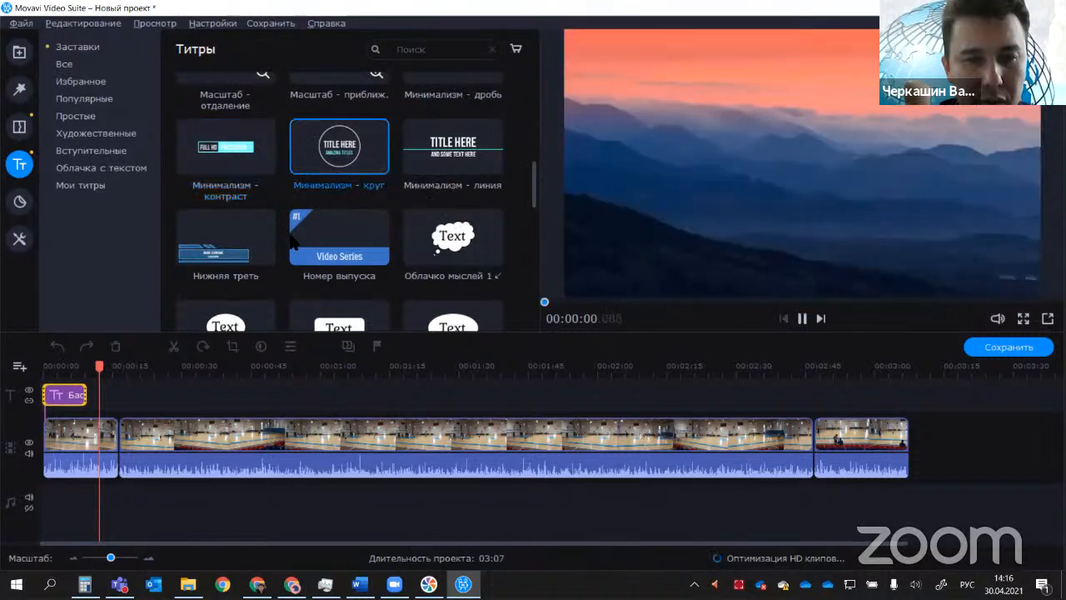
click(229, 243)
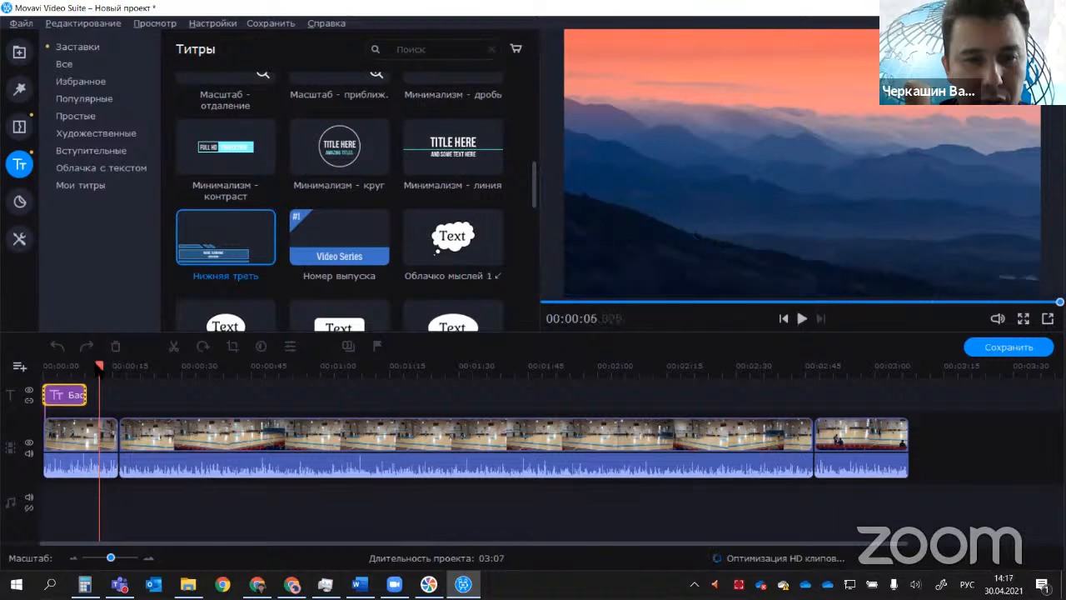
drag(235, 245, 97, 396)
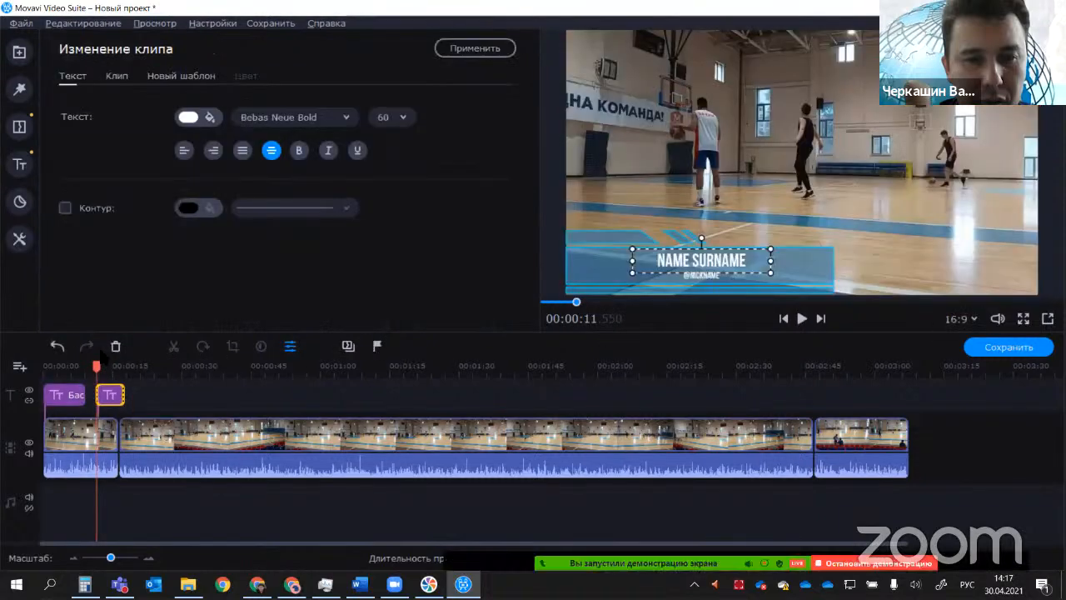
Step: Play the project from the beginning through both titles to check how they appear
click(50, 368)
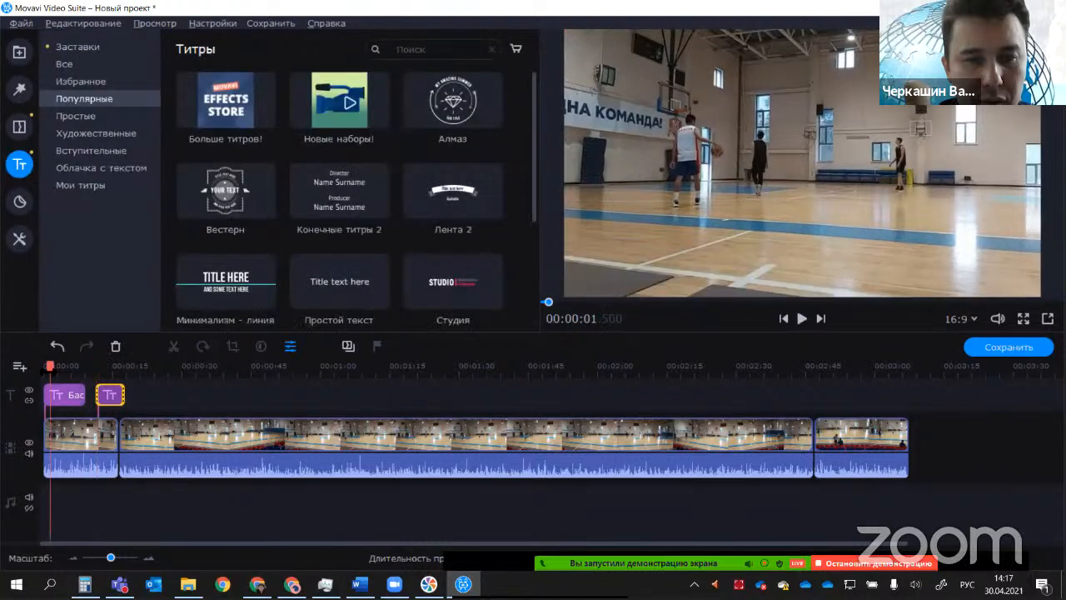
click(43, 368)
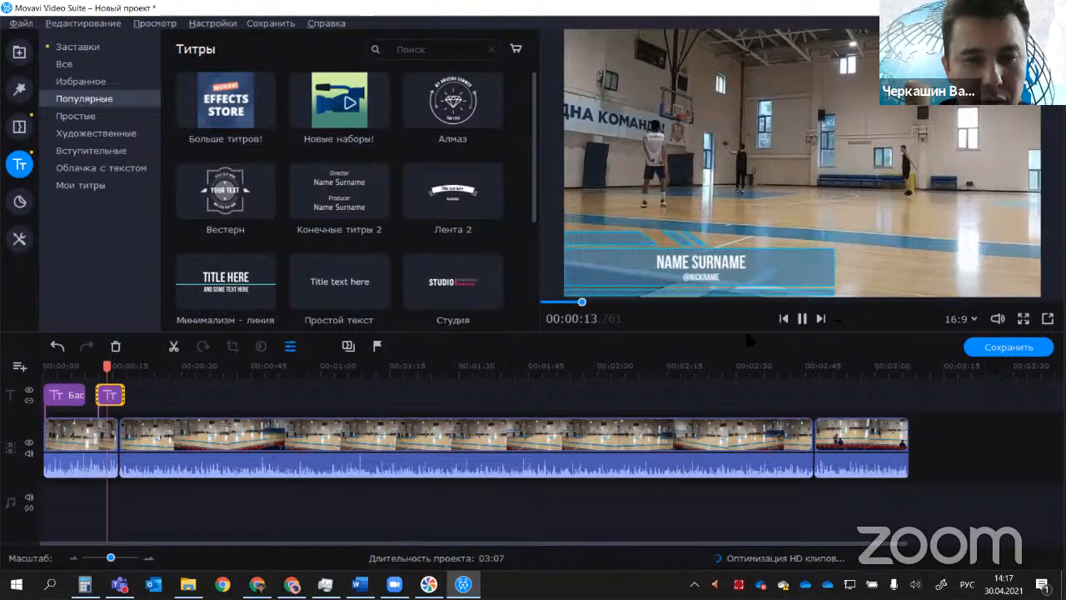
key(space)
scroll(386, 164, down, 3)
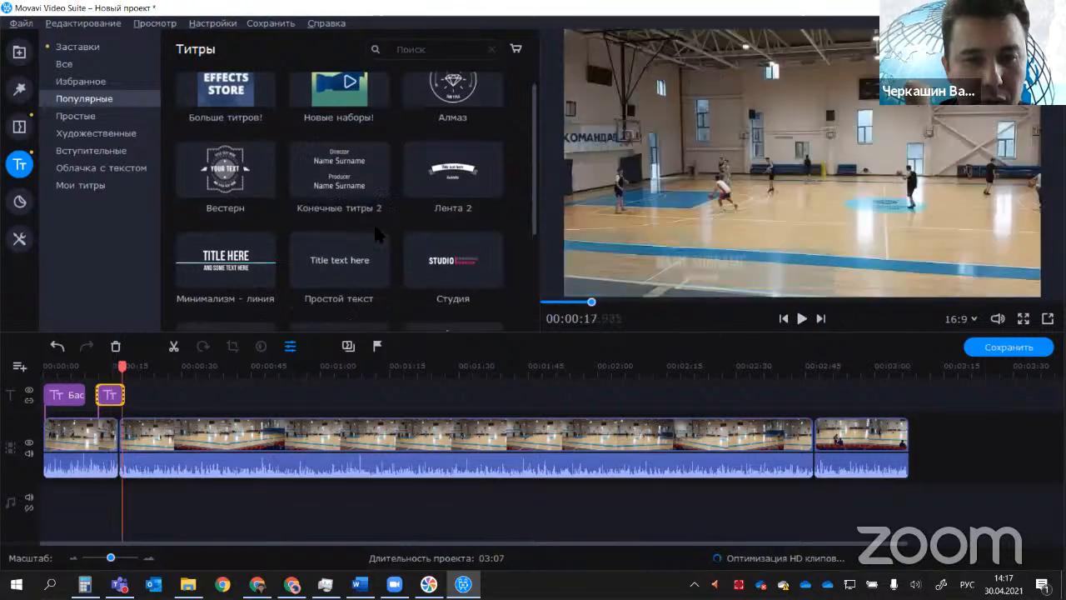
Step: Open the "Нижняя треть" title for editing and replace "NAME SURNAME" with the person's full name
click(101, 396)
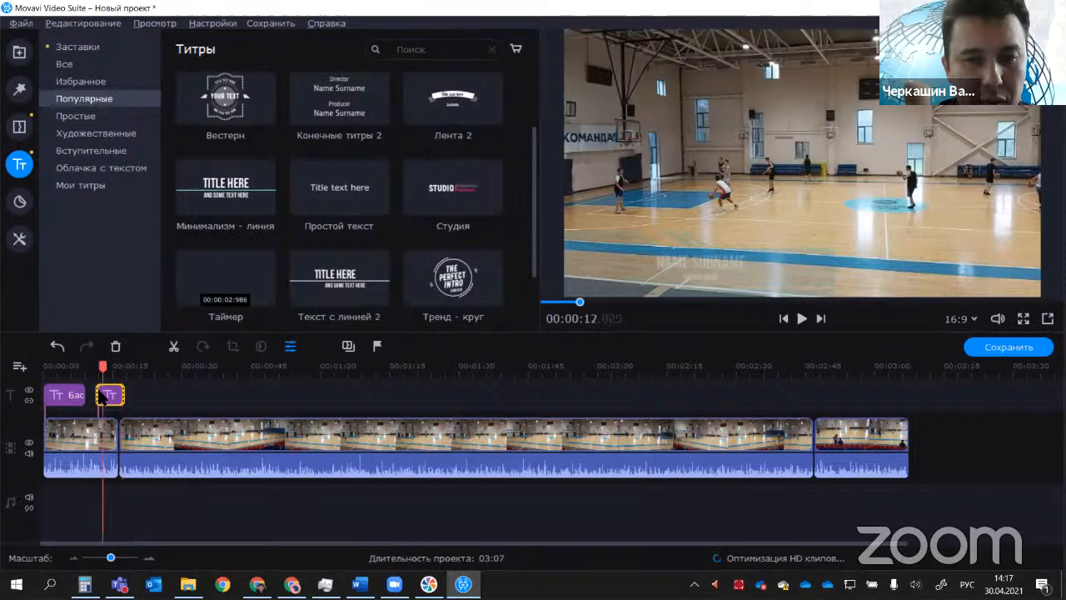
double_click(101, 397)
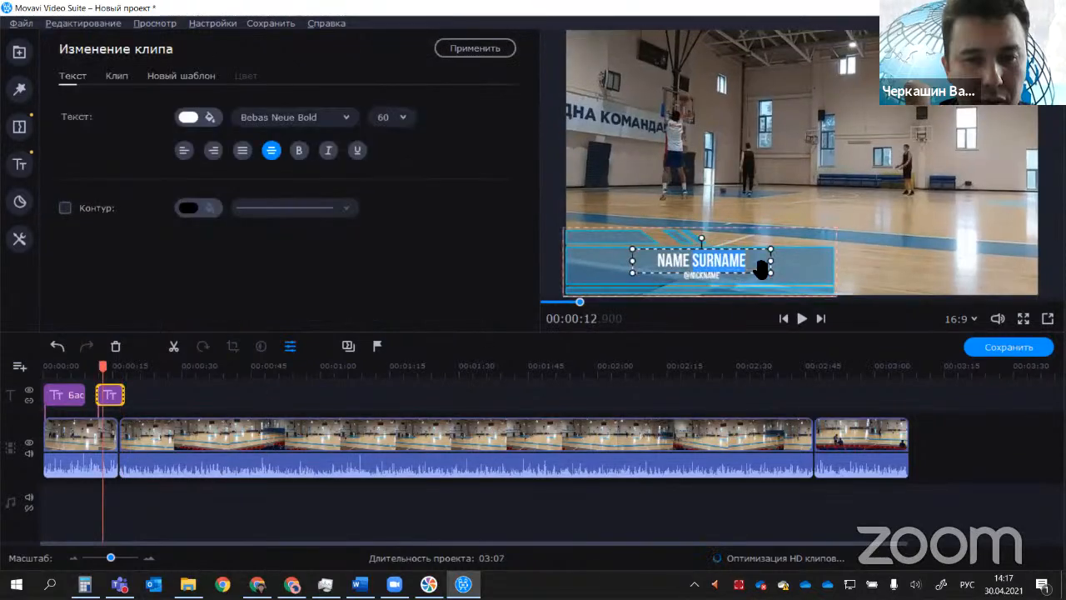
key(BackSpace)
key(BackSpace)
key(BackSpace)
key(BackSpace)
key(BackSpace)
key(BackSpace)
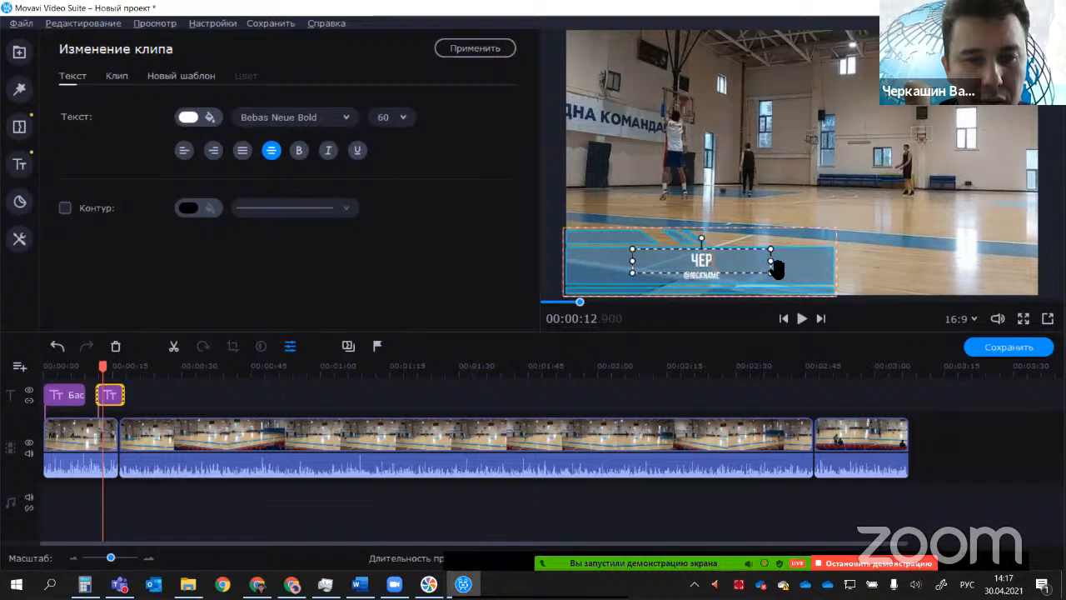
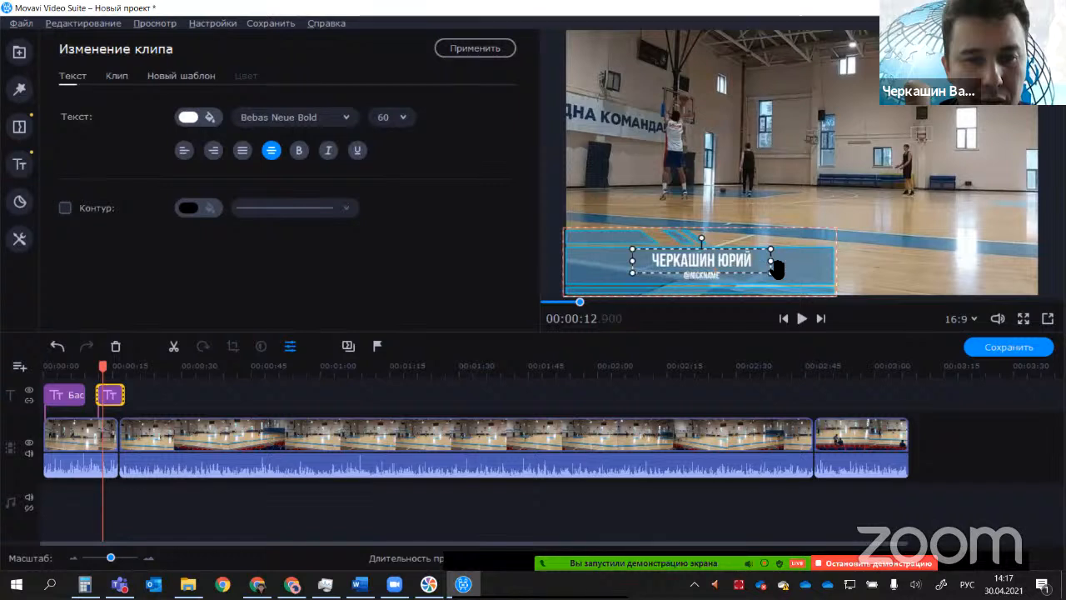
click(713, 278)
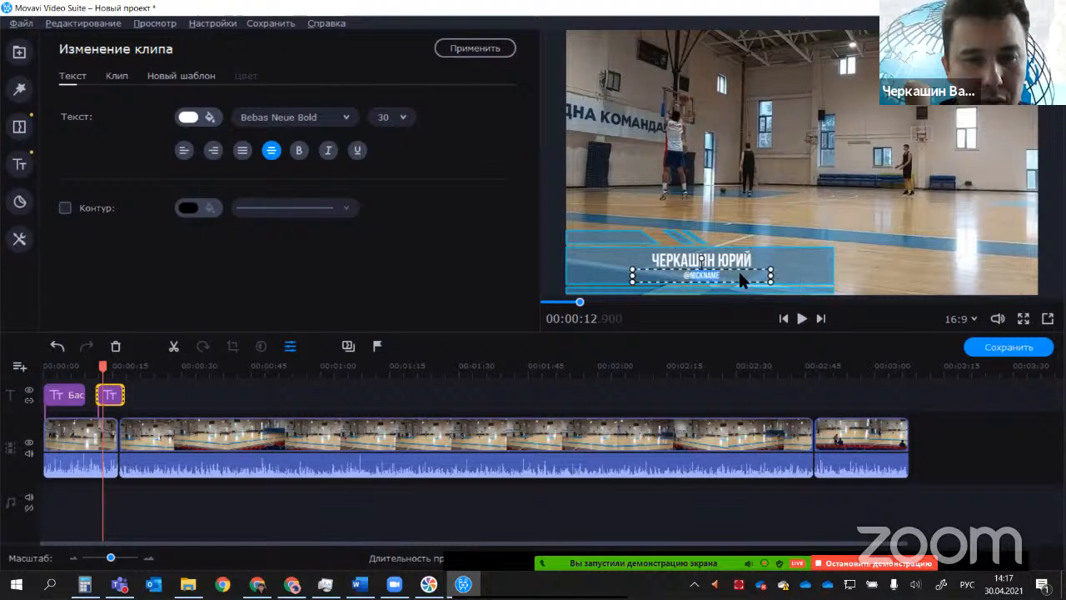
key(BackSpace)
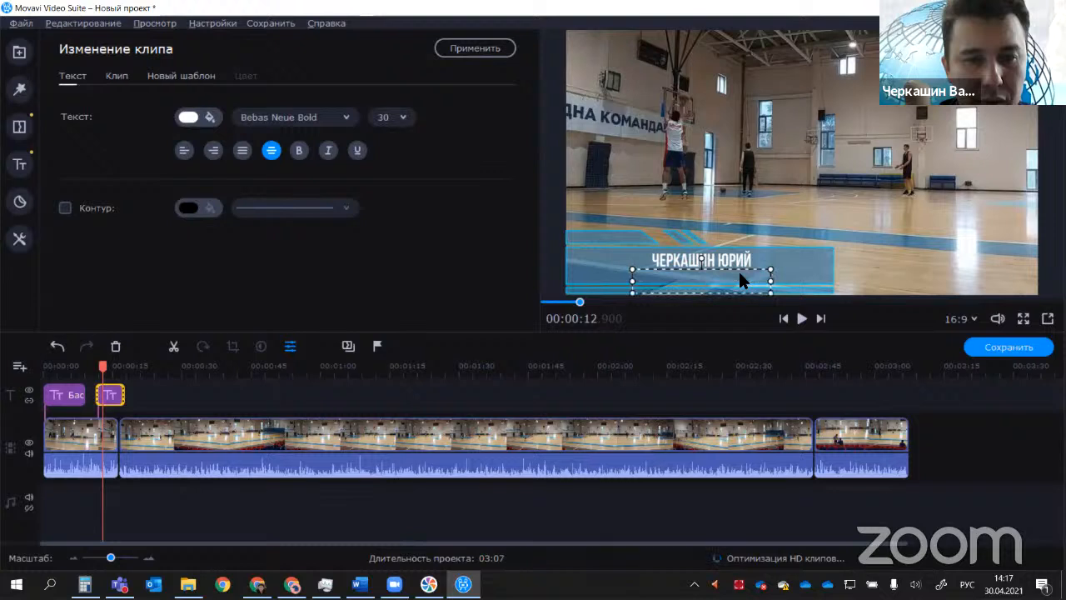
click(787, 229)
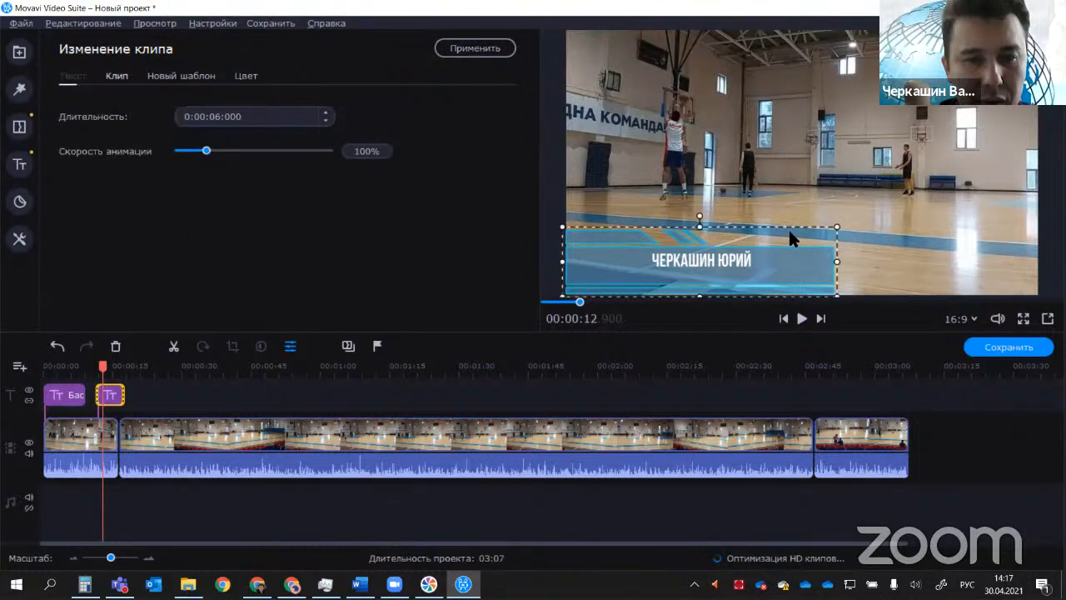
click(857, 232)
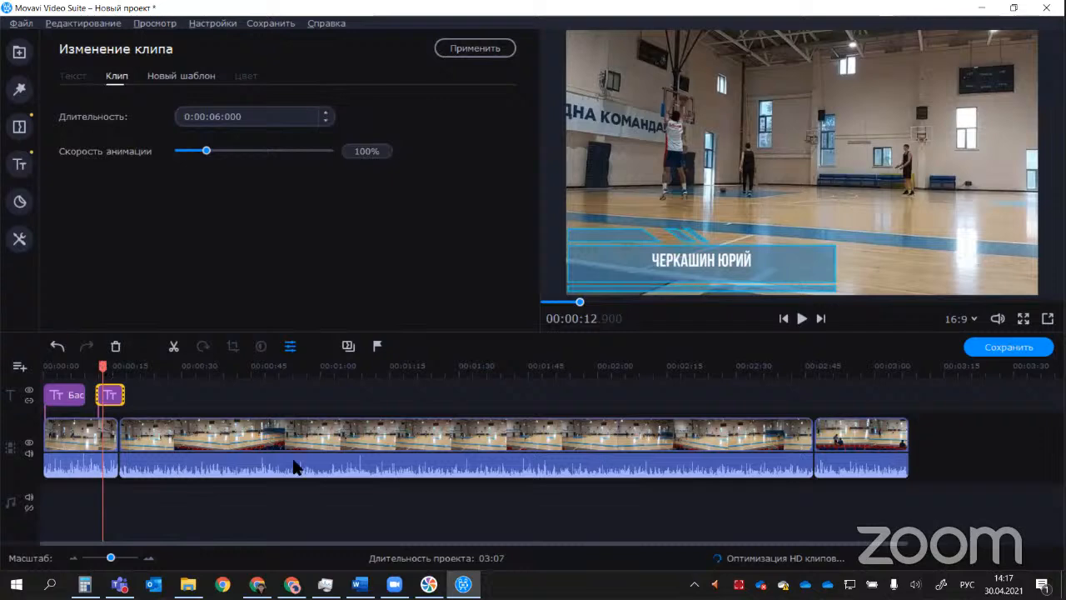
Step: Review the first title at about 4.5 seconds, then check the master class outline in Word and return to Movavi Video Suite
drag(103, 366, 65, 366)
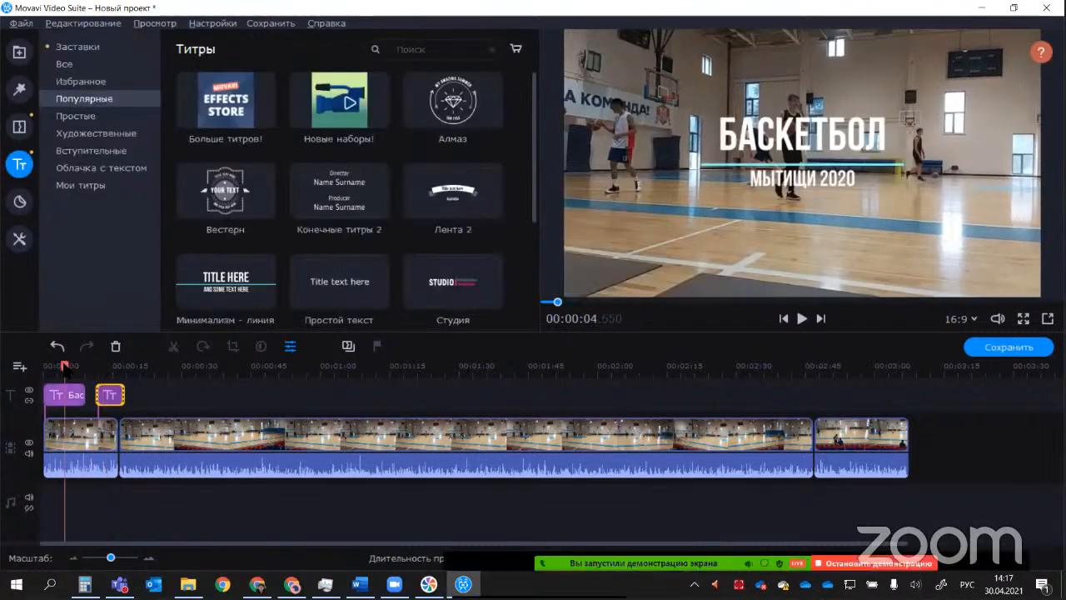
key(alt+Tab)
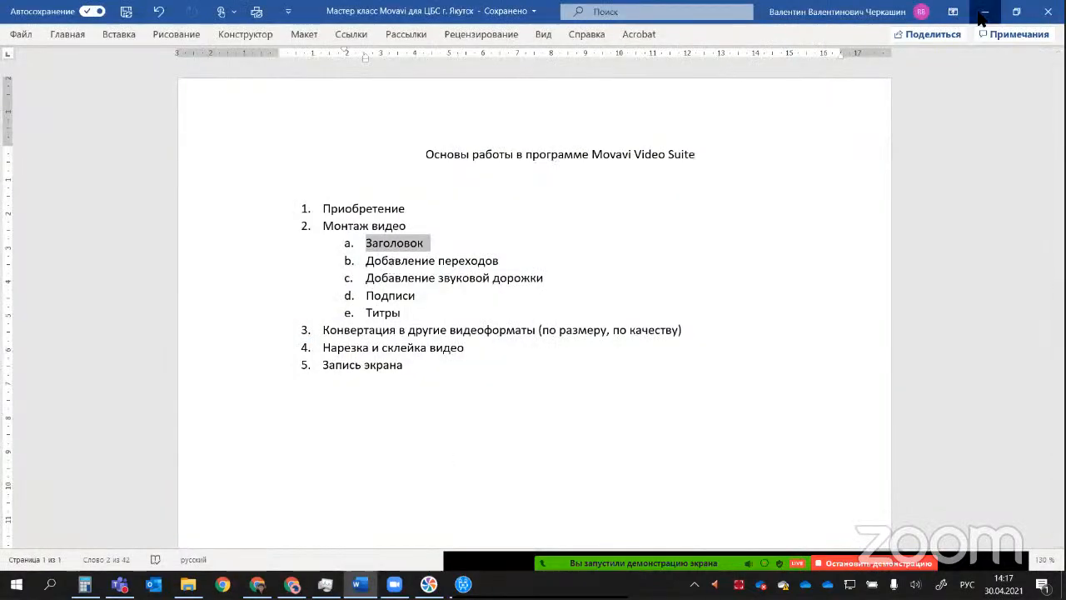
key(alt+Tab)
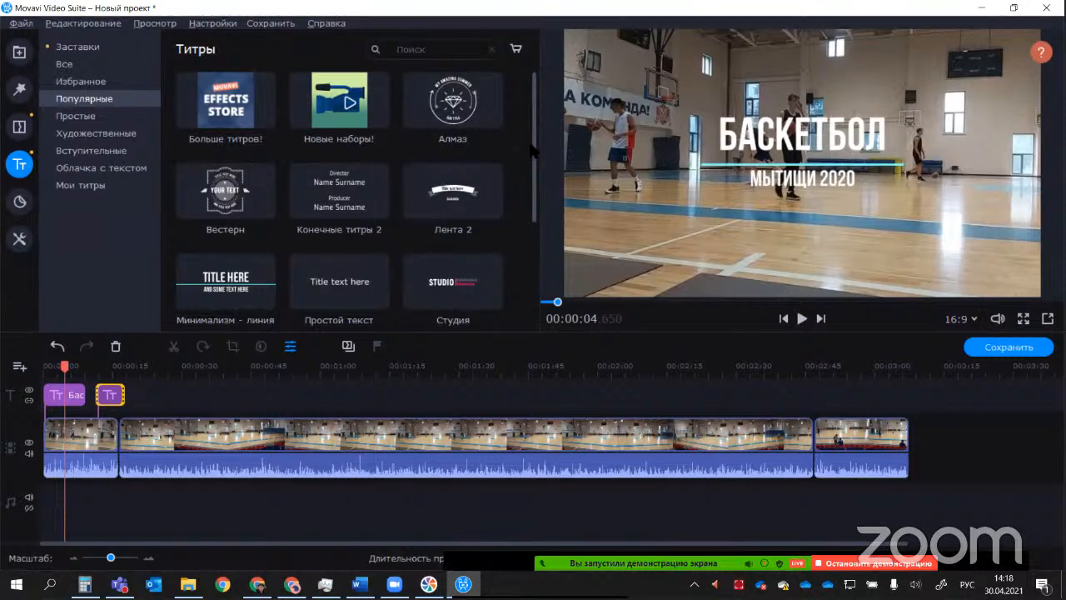
Step: Add the "Текст с линией 2" title from the popular titles to the title track at about 1:43
drag(533, 212, 529, 214)
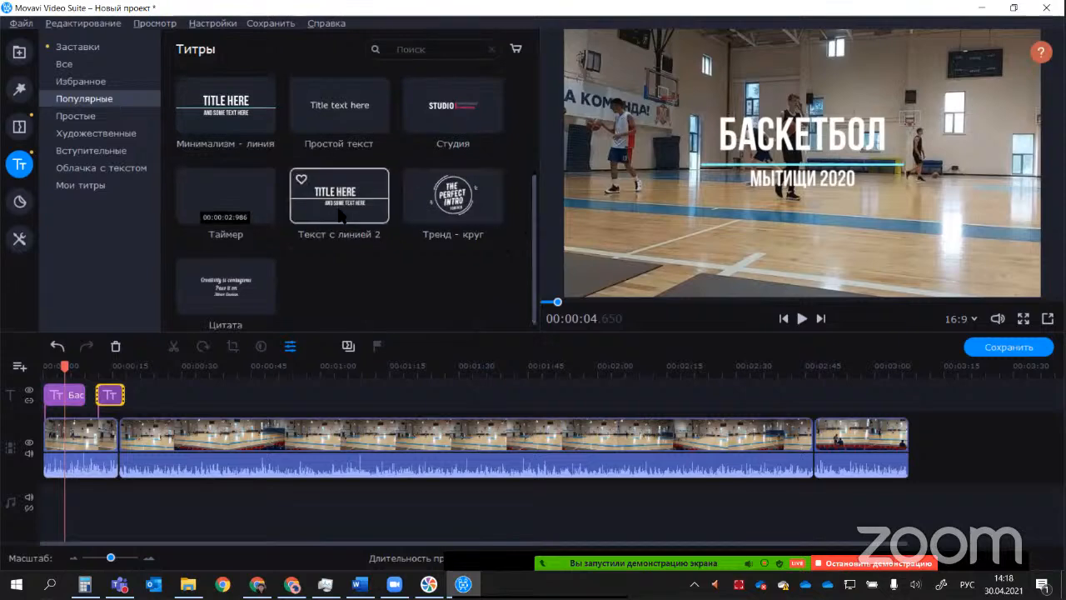
drag(339, 215, 519, 398)
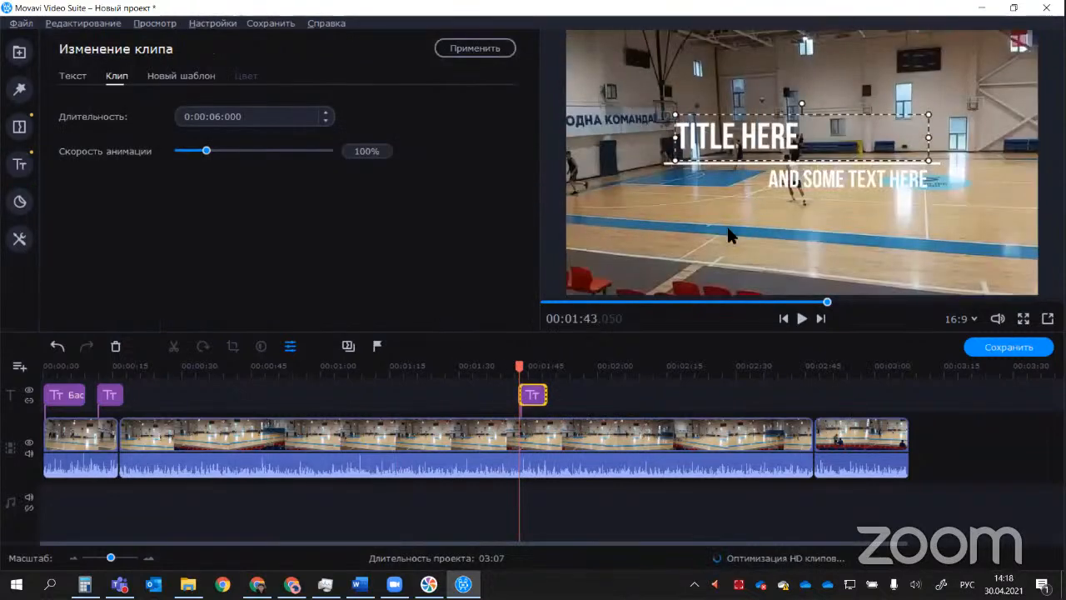
Step: Raise the "TITLE HERE" title's animation speed to 342% and extend its clip on the title track to about 20.5 seconds
click(528, 397)
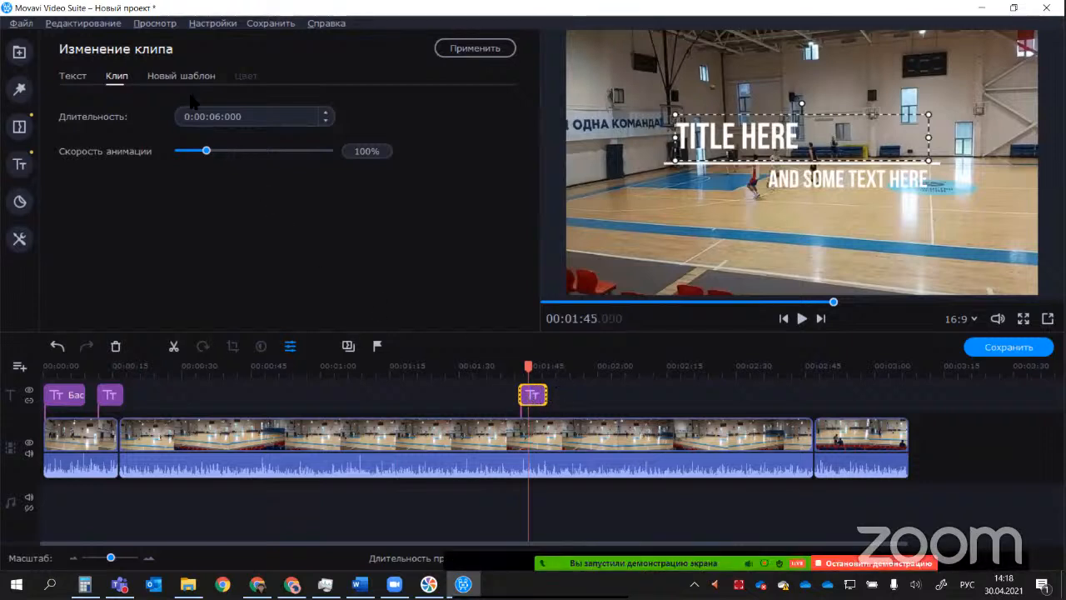
drag(205, 151, 281, 158)
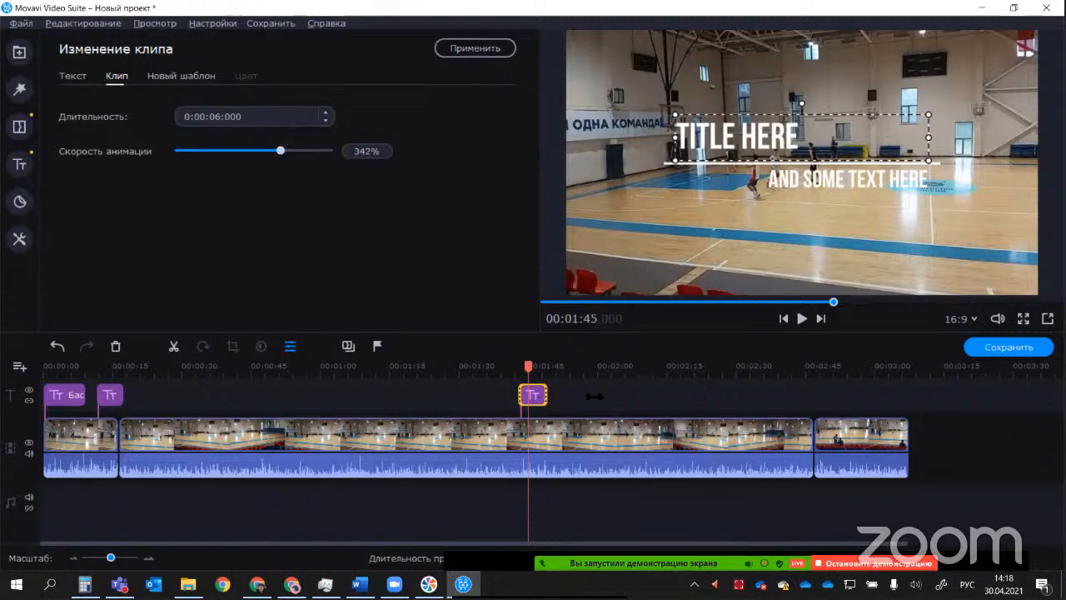
drag(546, 395, 614, 394)
Step: Reopen the extended title for editing and shorten its duration to about 11 seconds
click(555, 396)
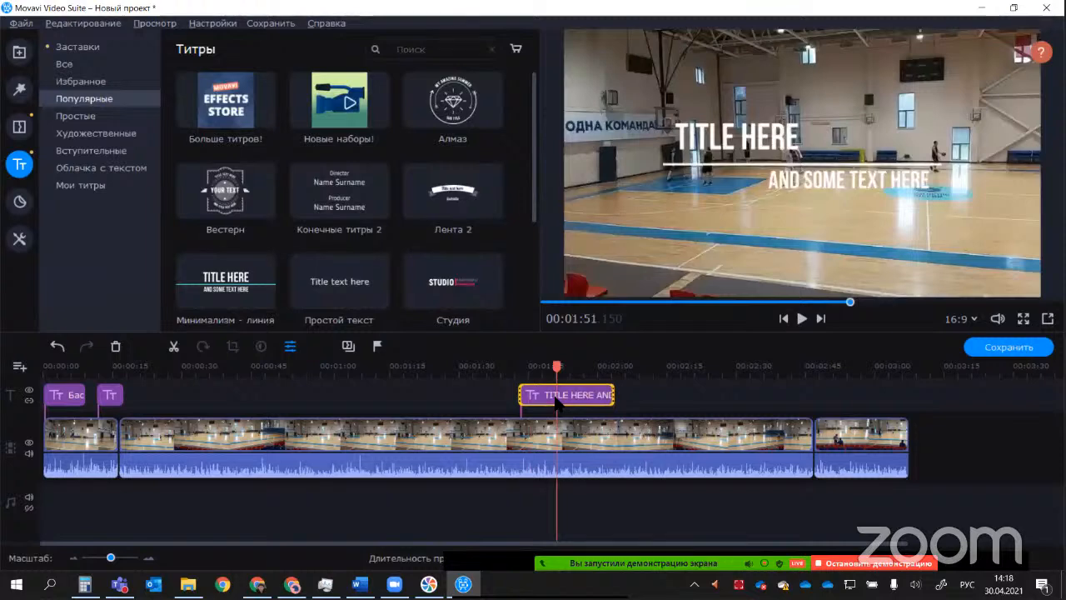
double_click(556, 398)
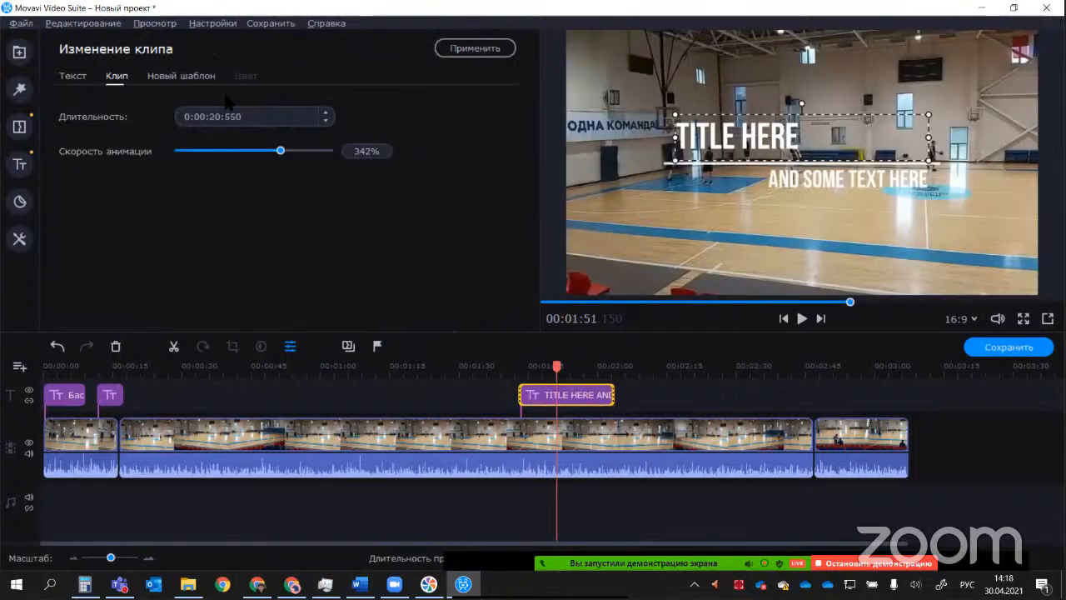
click(325, 121)
click(325, 121)
click(325, 122)
click(325, 121)
click(324, 121)
click(325, 122)
click(325, 121)
click(324, 122)
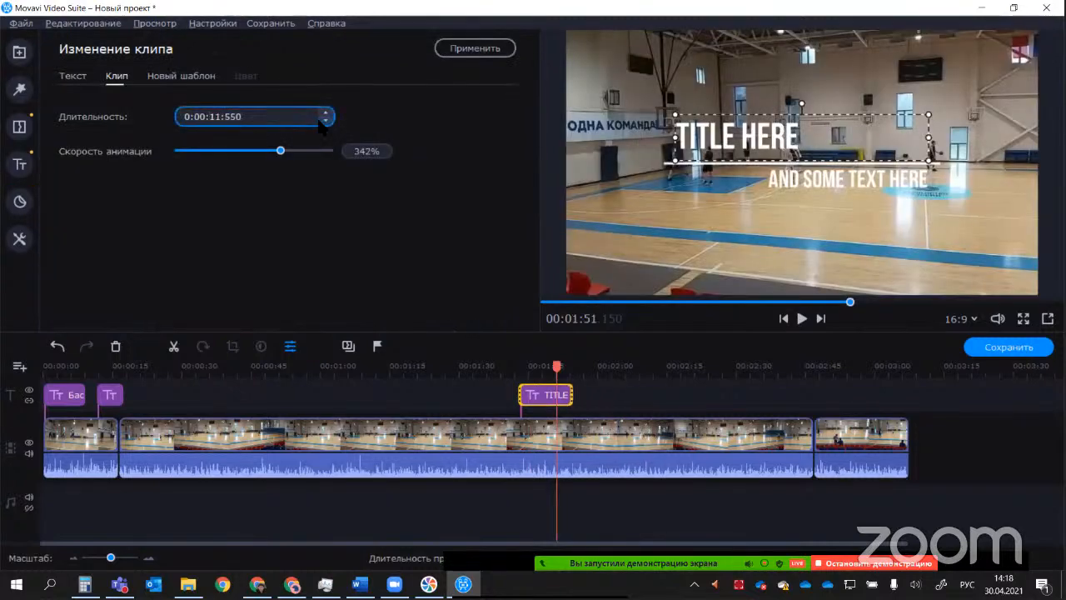
click(325, 122)
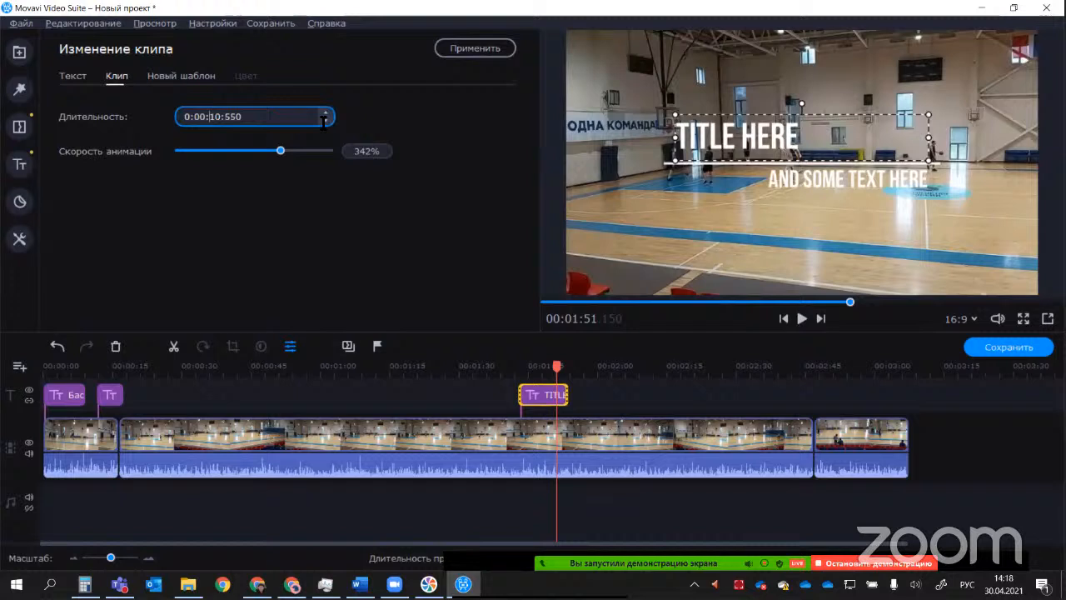
Step: Try red and other text colours on the "TITLE HERE" line, finishing with pale yellow #fef8a0
click(73, 75)
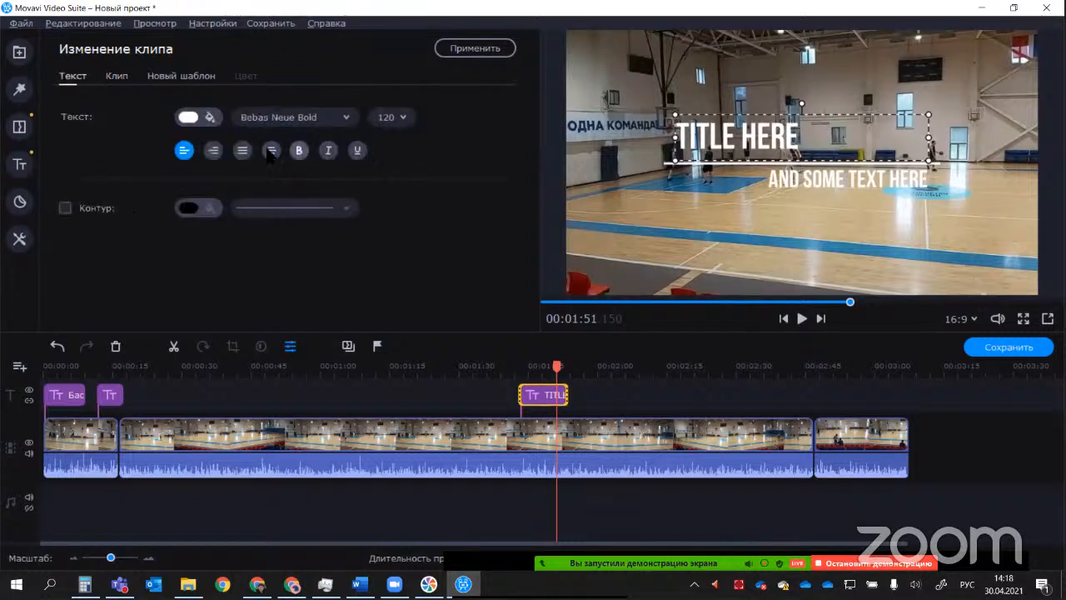
click(211, 119)
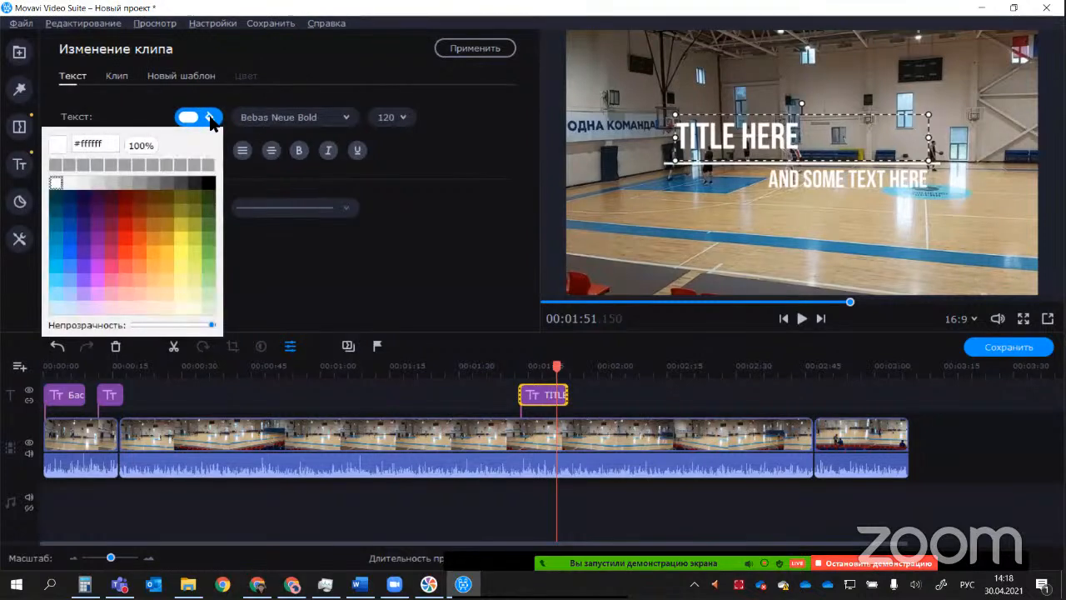
click(125, 226)
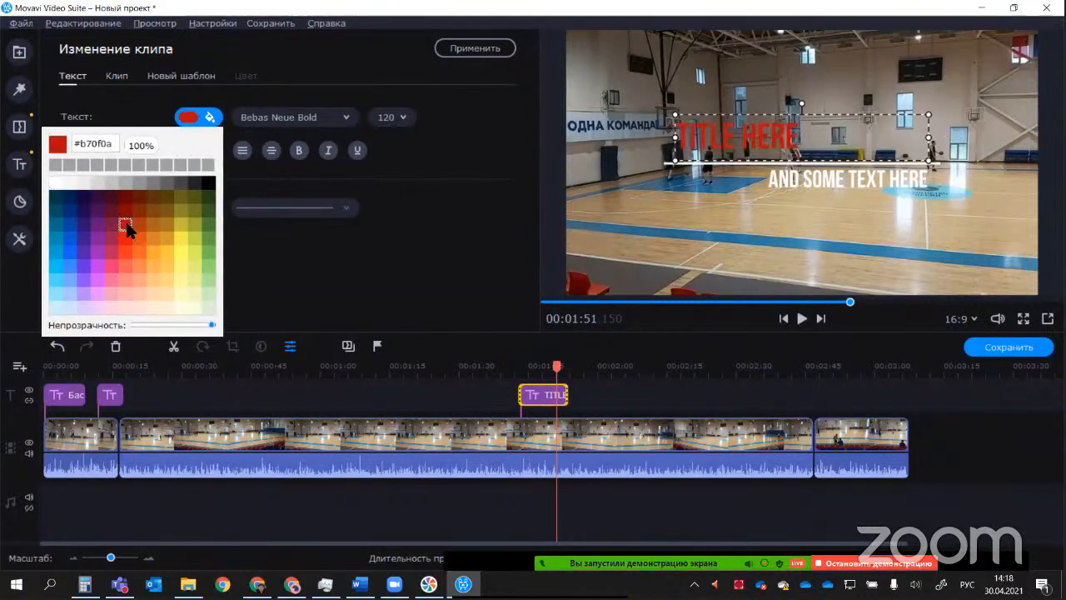
click(98, 211)
click(54, 230)
click(180, 280)
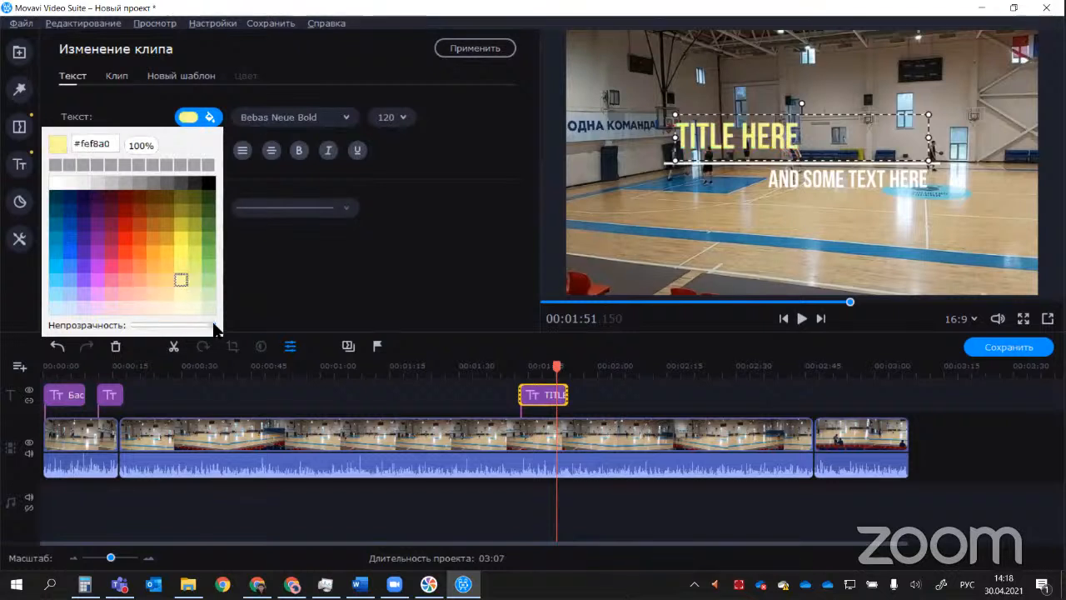
Step: Lower the "TITLE HERE" text colour's opacity to 40%, restore it to 100%, and close the colour palette
drag(205, 325, 166, 330)
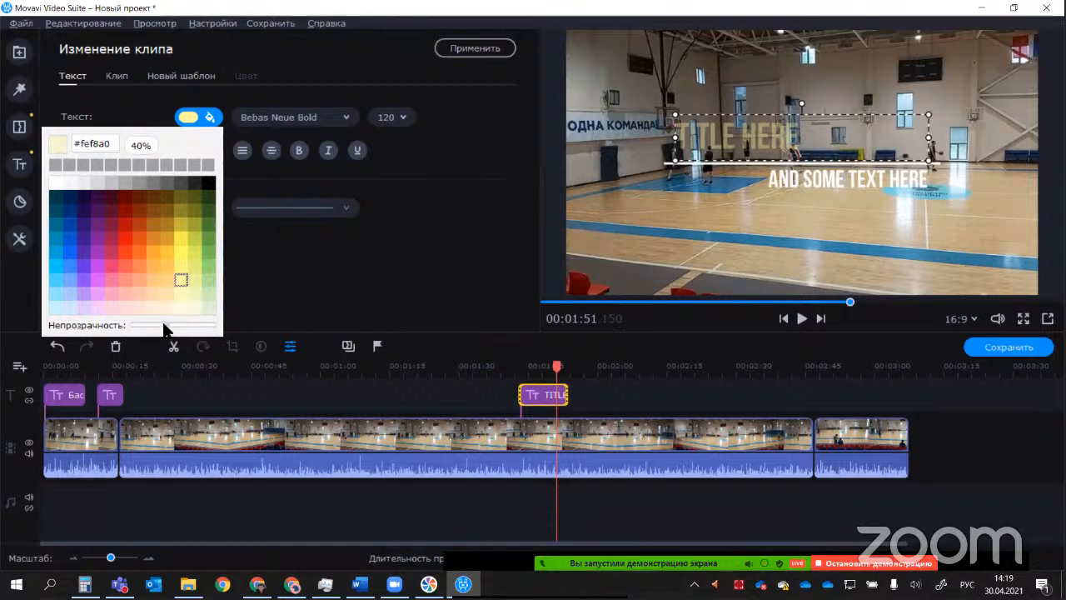
drag(166, 325, 225, 331)
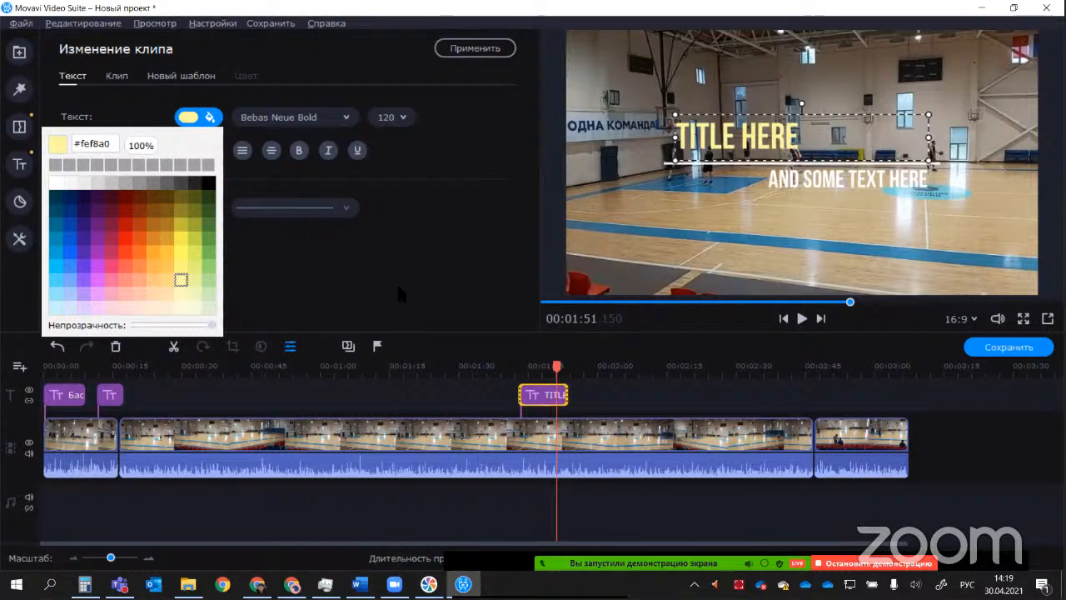
click(444, 293)
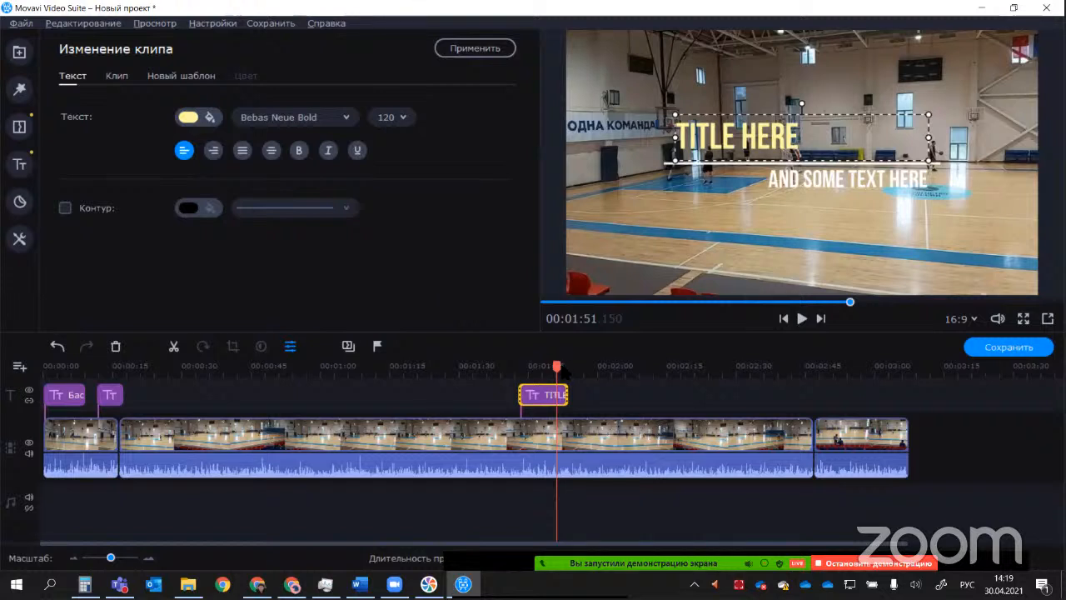
Step: Delete the "TITLE HERE" title from the title track and move the playhead back to about 0:37
click(534, 395)
key(Delete)
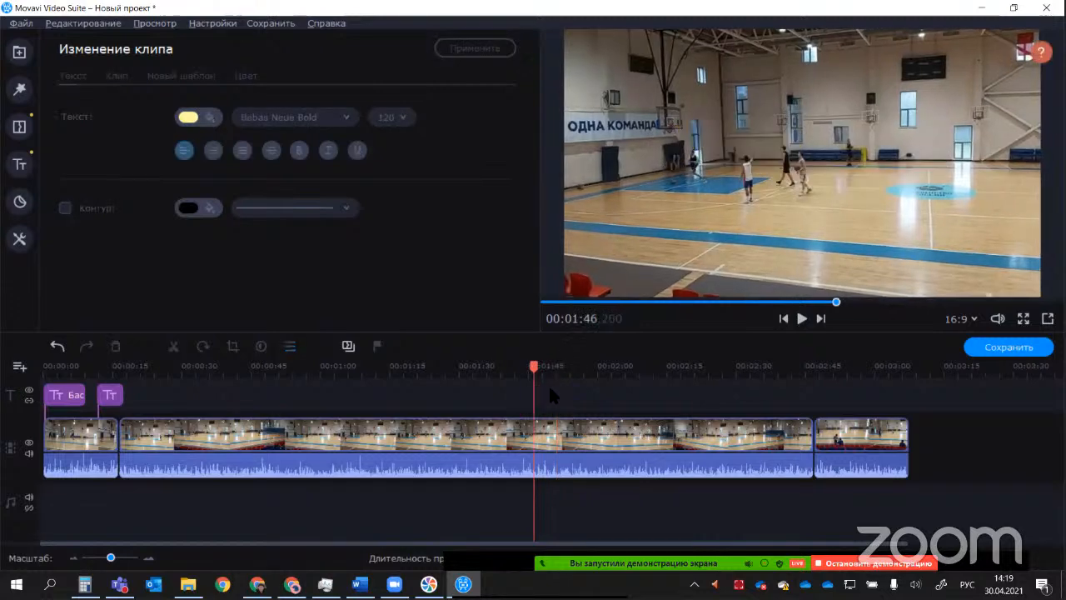
drag(534, 385, 244, 366)
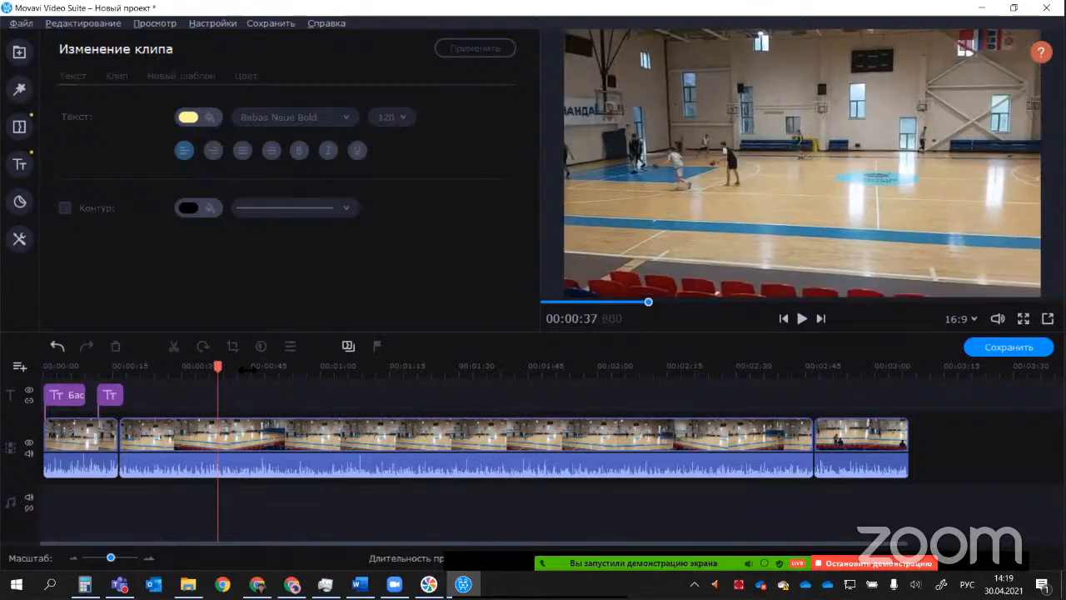
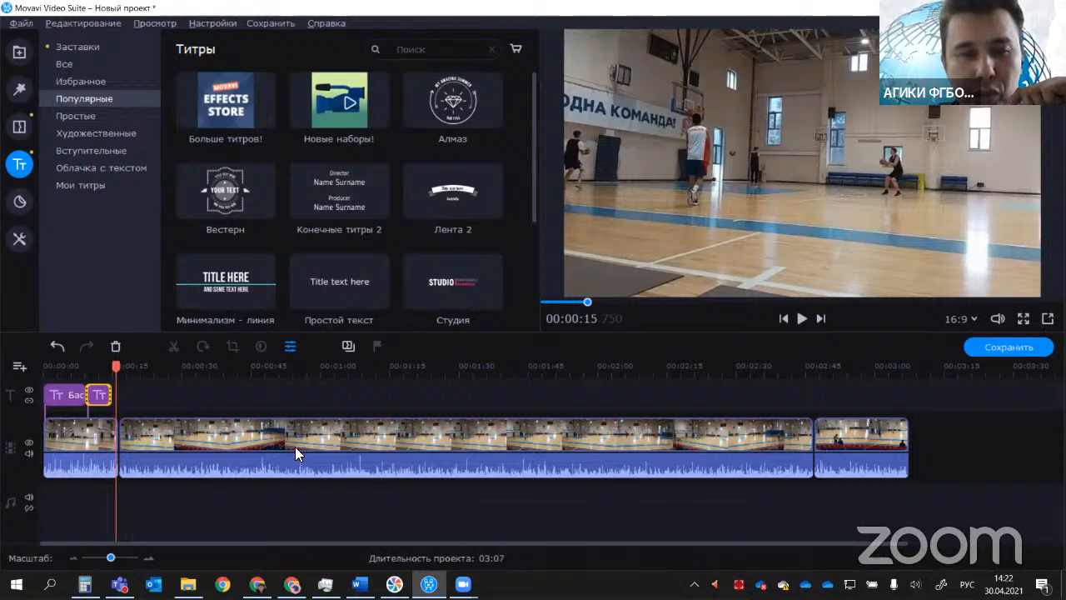
Step: Split the long middle video clip at about 0:38 and again at about 1:06
drag(121, 364, 273, 364)
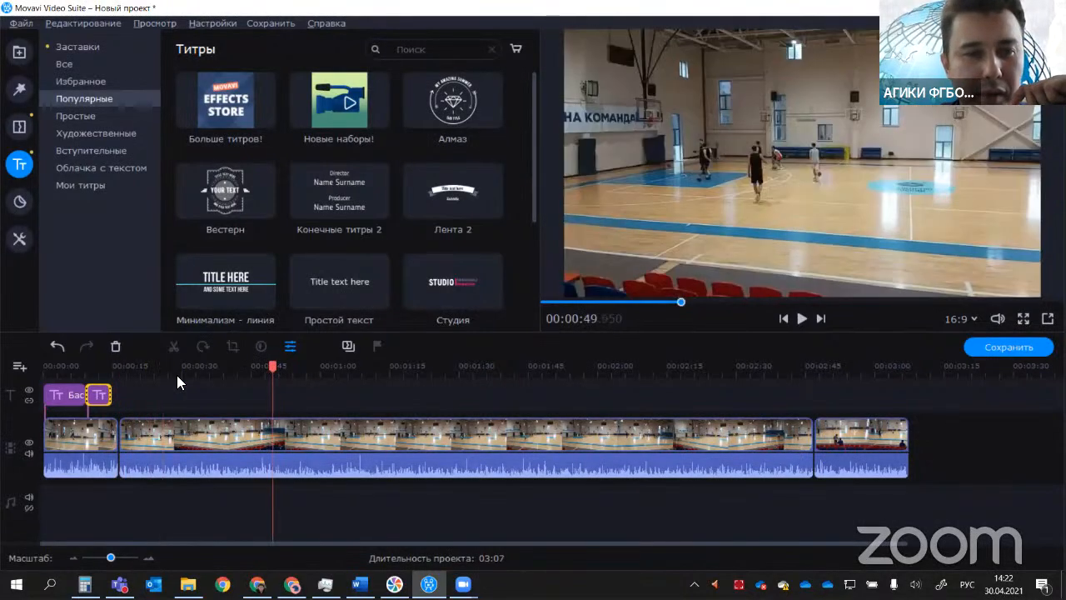
click(164, 435)
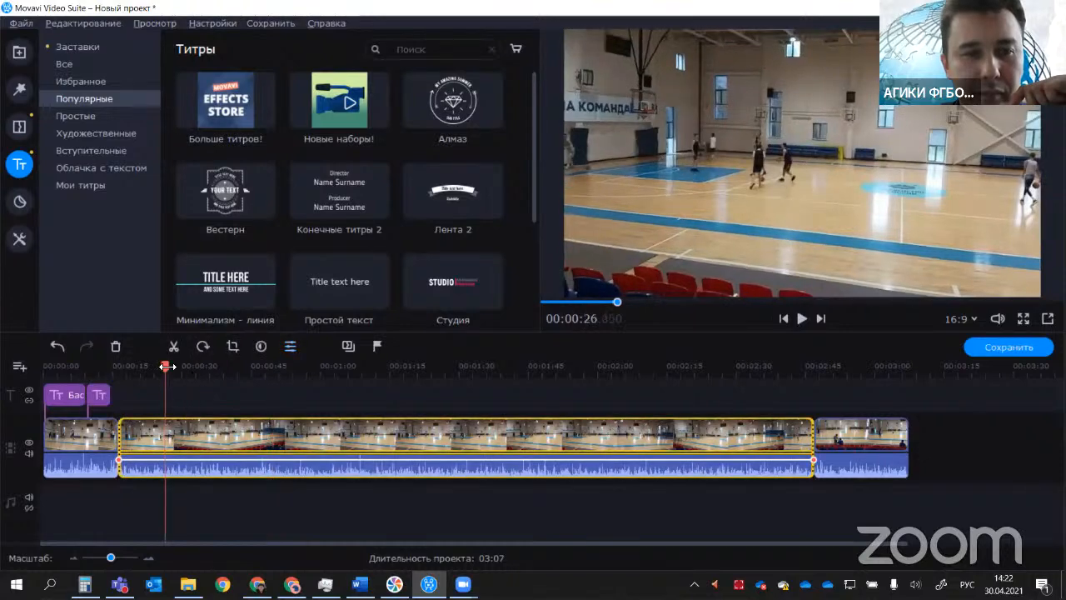
click(221, 366)
click(174, 346)
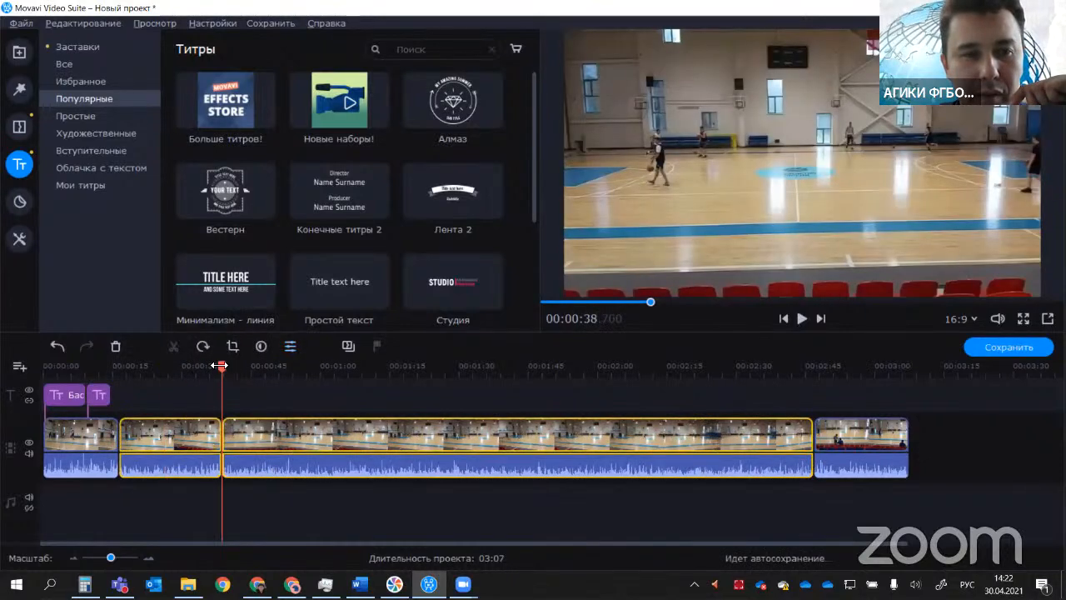
click(322, 376)
click(339, 421)
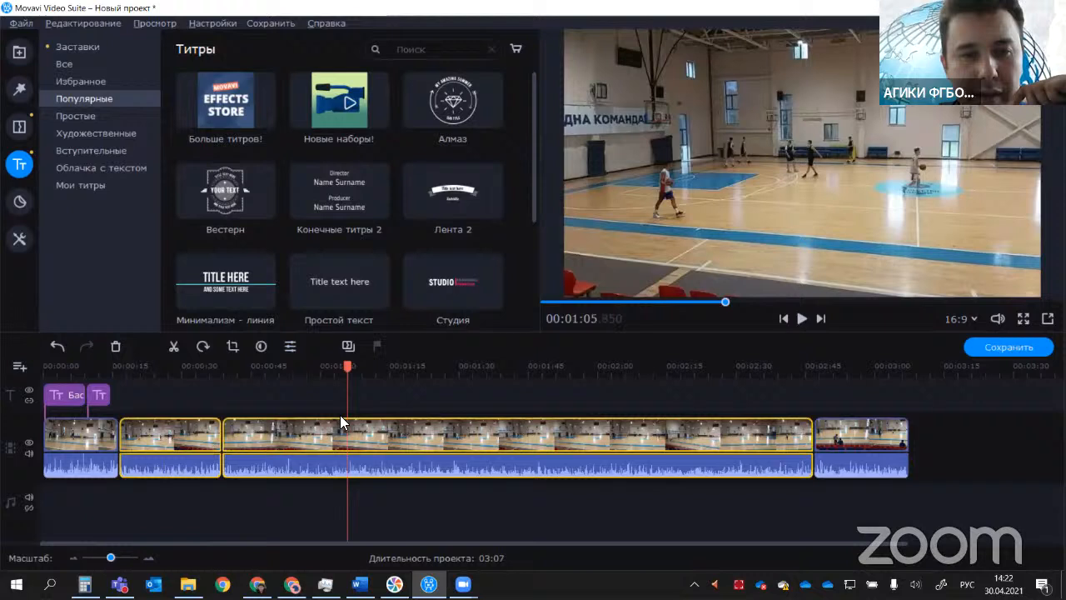
click(173, 347)
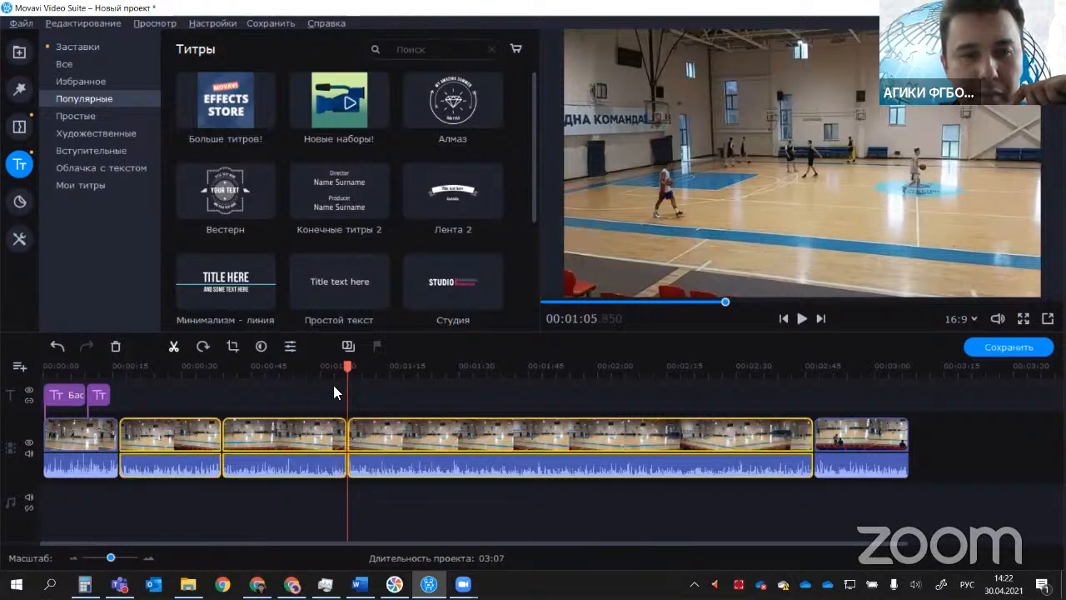
Step: Split the remaining long piece of the video at about 1:36 and at about 2:16
click(394, 371)
click(491, 371)
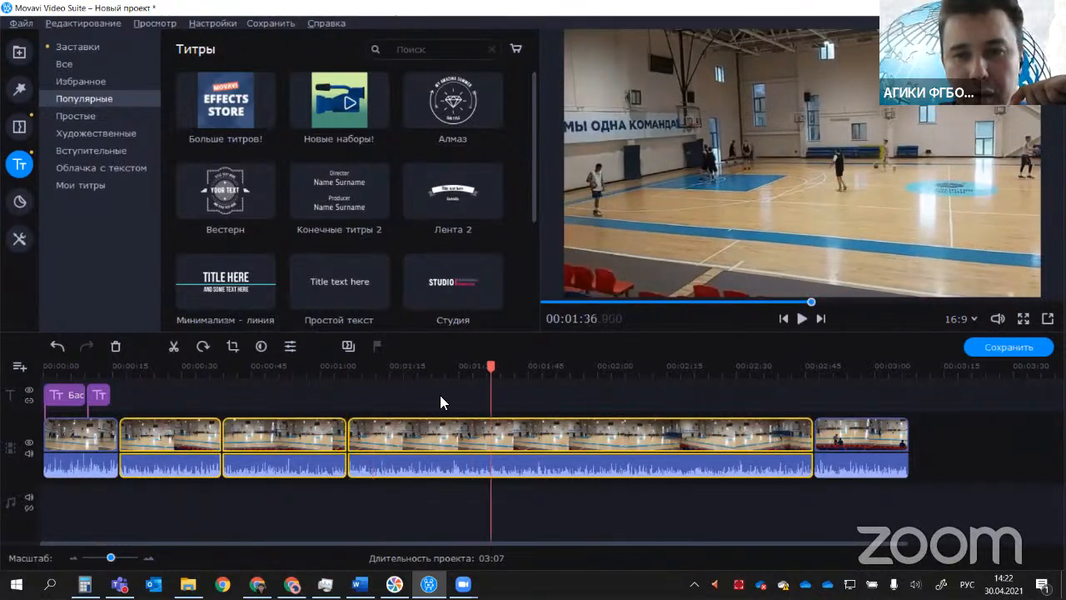
click(173, 347)
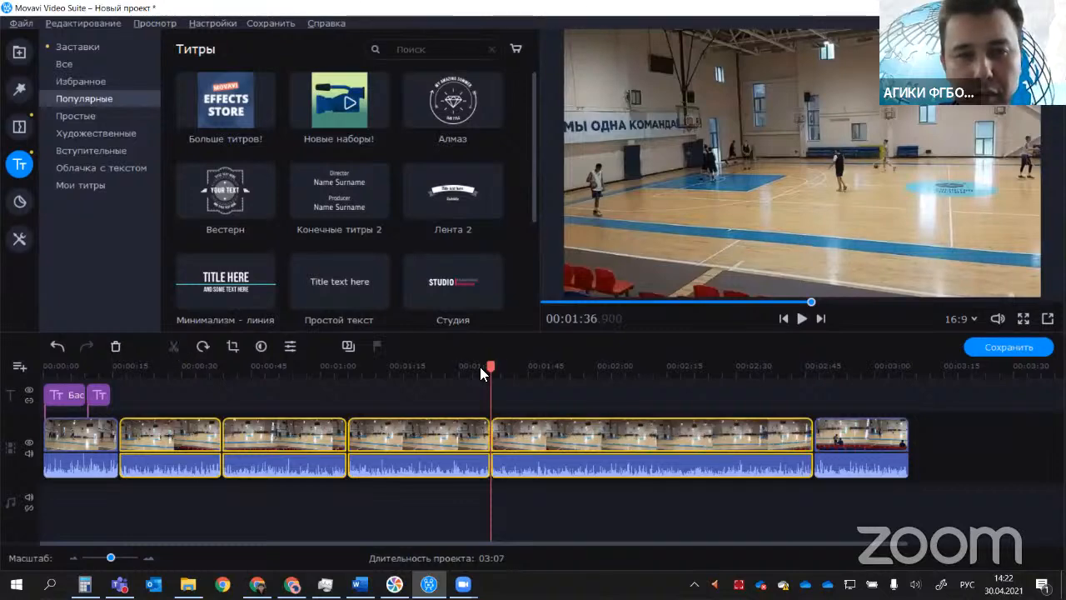
click(673, 367)
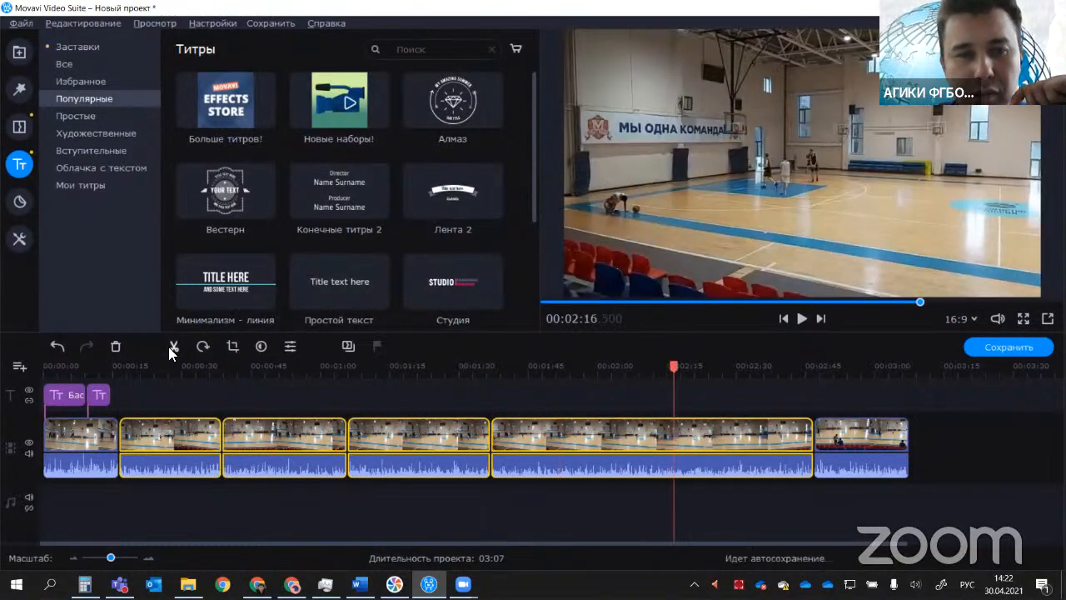
click(169, 347)
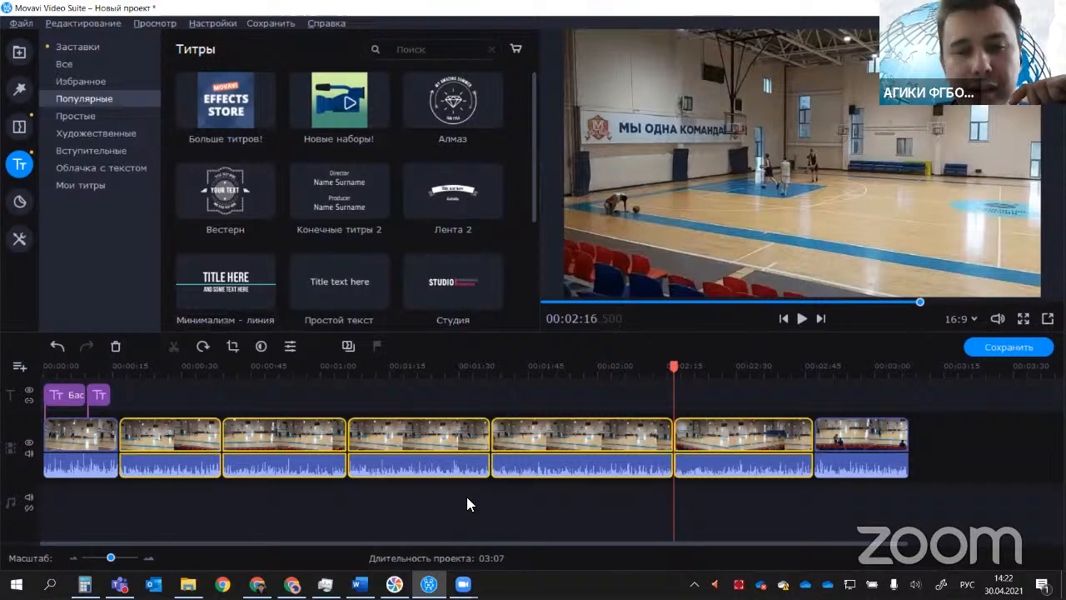
Step: Clear the multiple clip selection and delete the video piece between about 1:06 and 1:36
click(853, 441)
click(778, 440)
click(333, 503)
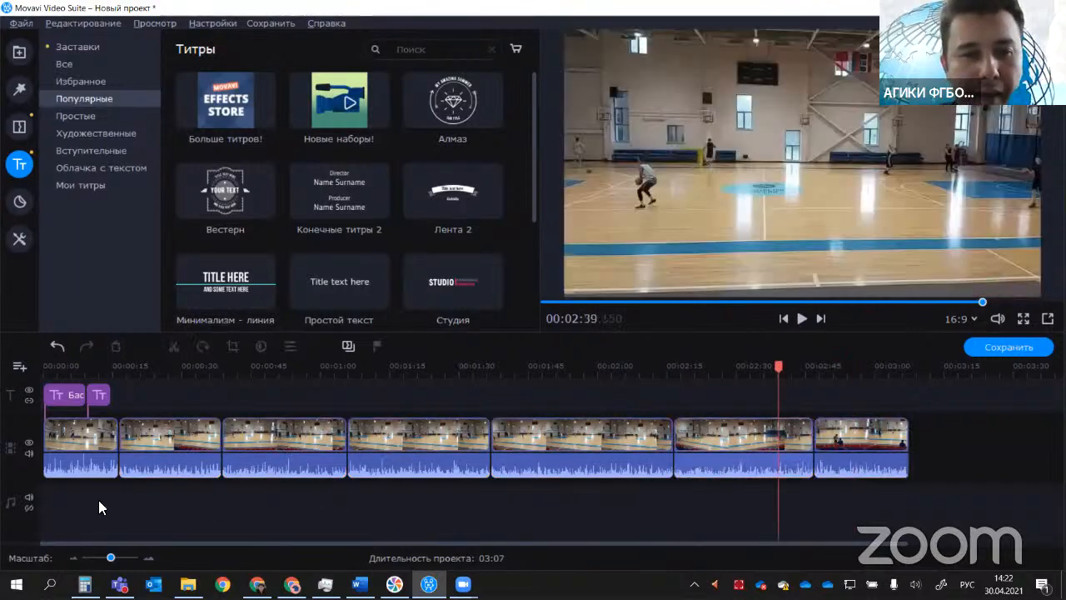
click(411, 446)
right_click(421, 437)
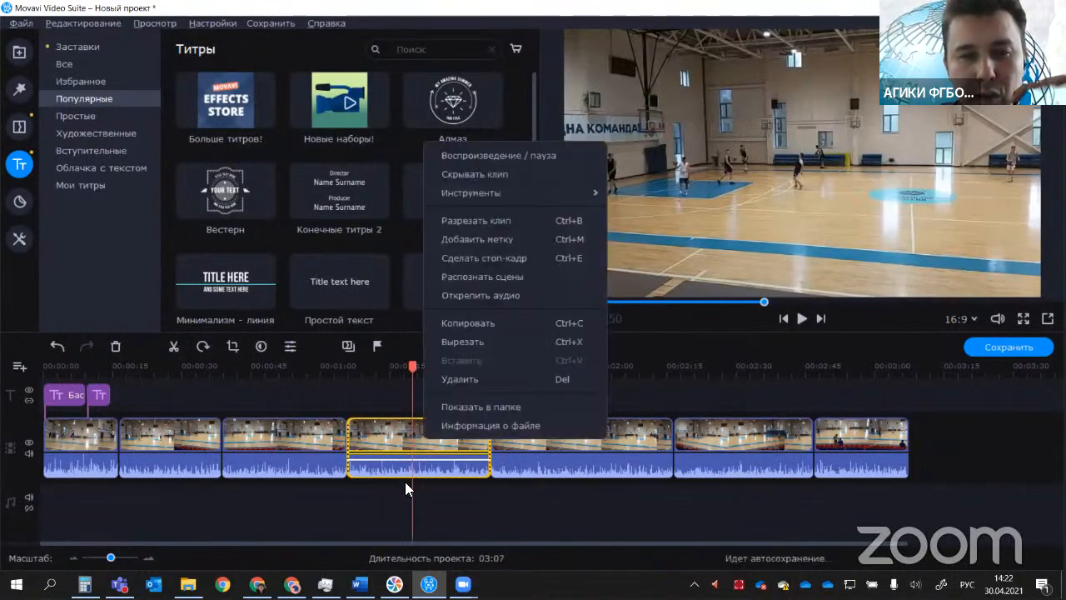
click(488, 383)
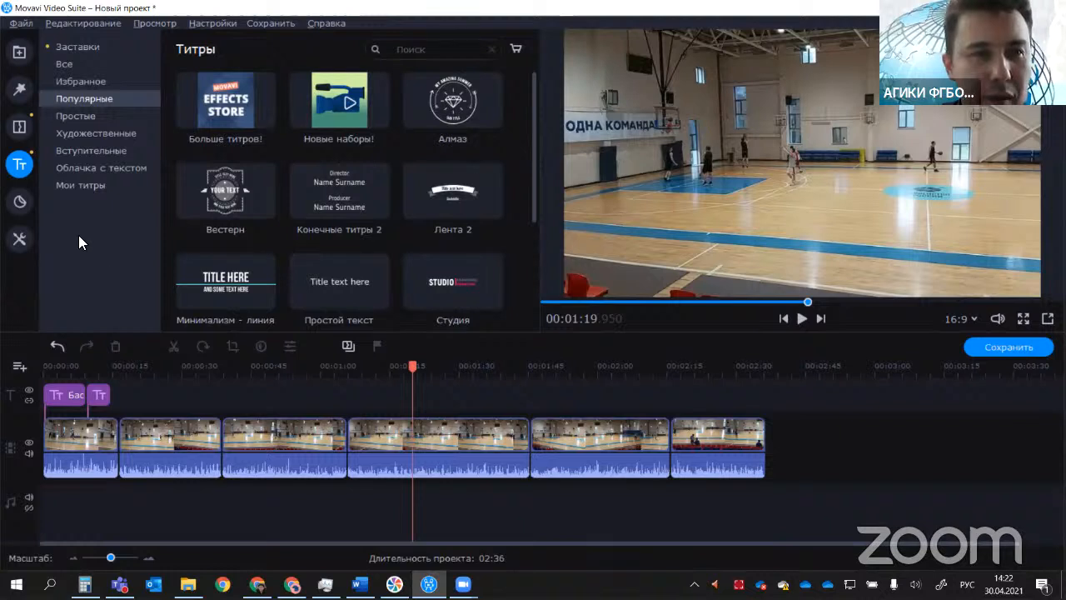
Step: Open the transitions library and move the playhead back to about 0:06 in the first clip
click(19, 127)
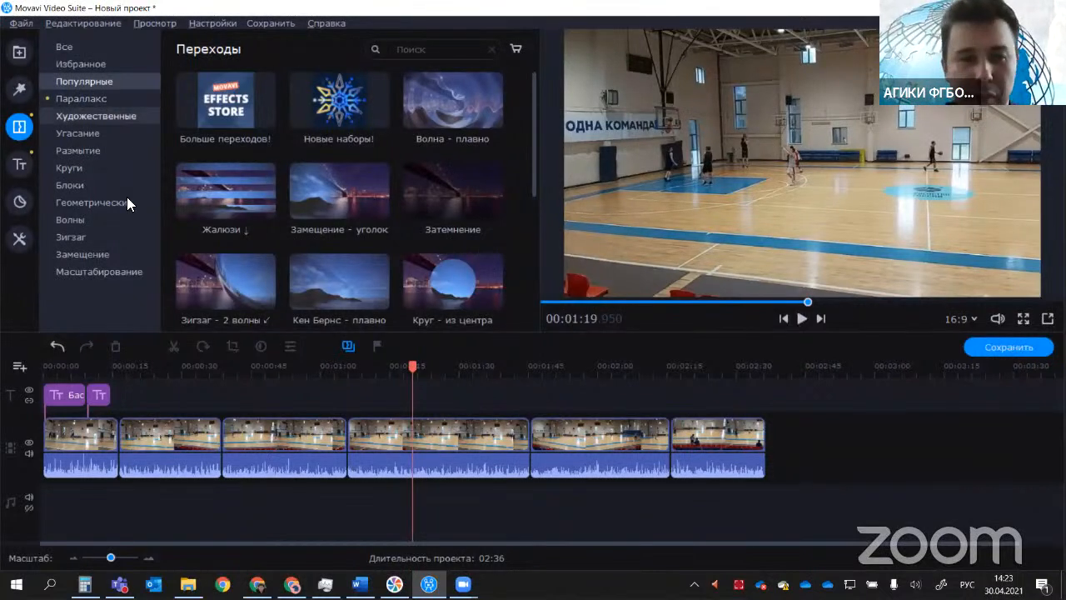
drag(414, 364, 341, 376)
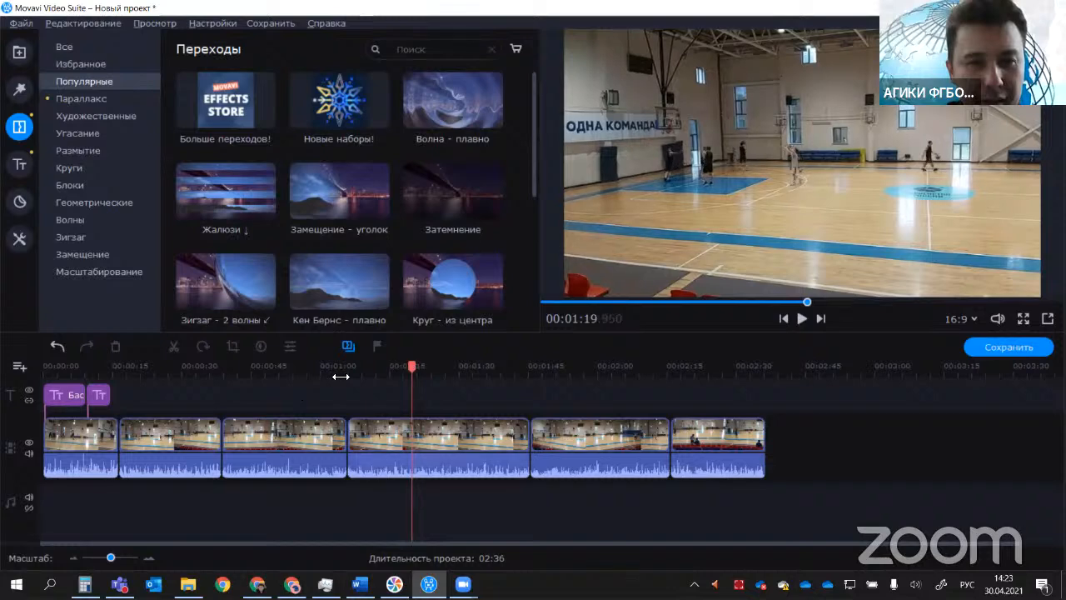
drag(74, 396, 78, 396)
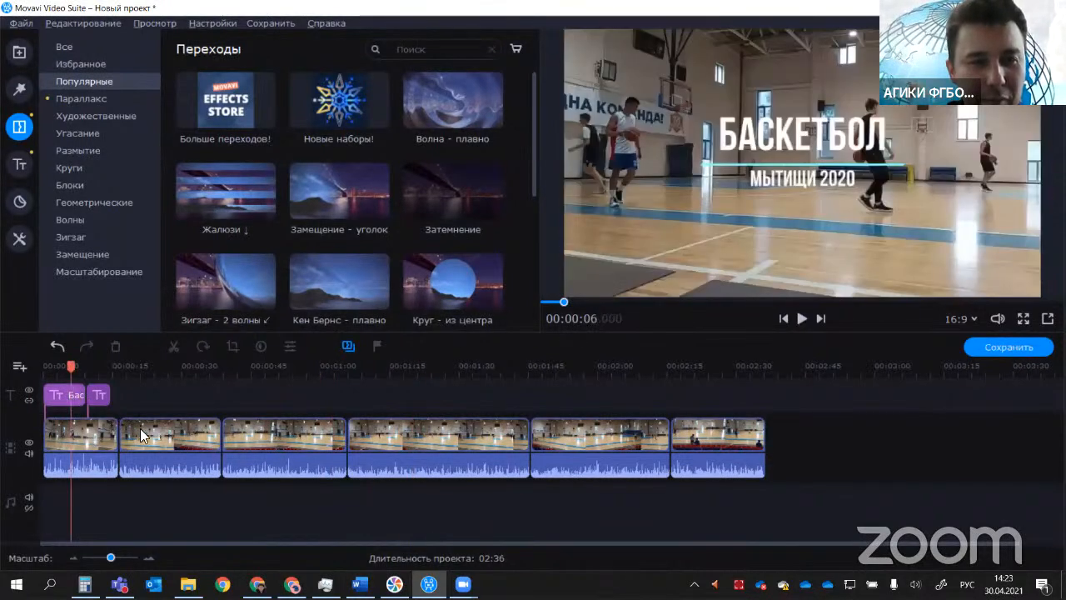
Step: Preview the popular transitions Матрица - мелкая, Круг - из центра and Жалюзи ↓
scroll(477, 193, down, 5)
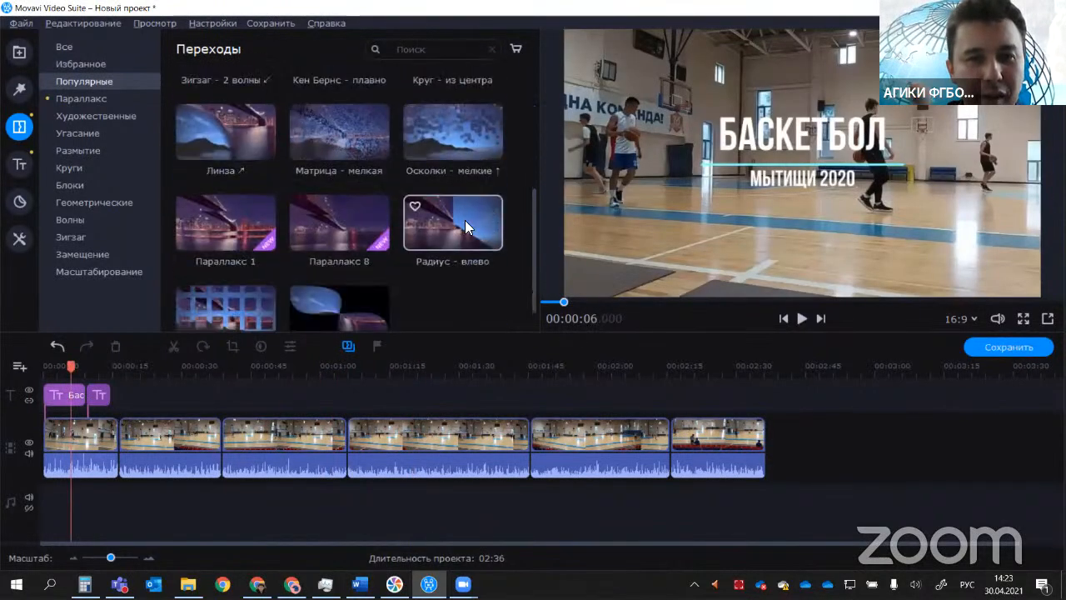
scroll(432, 254, up, 2)
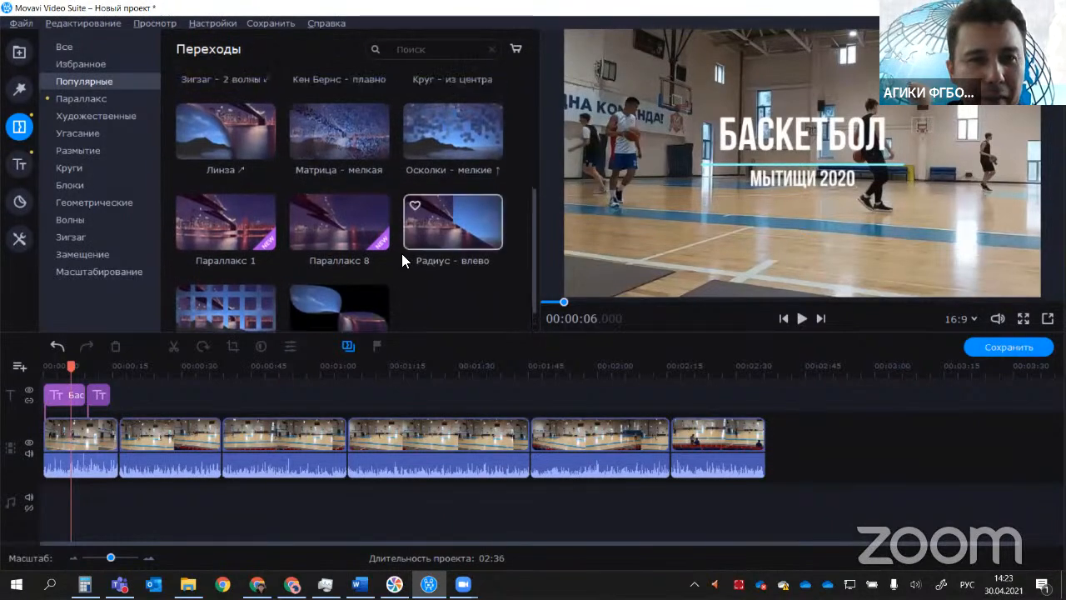
click(244, 290)
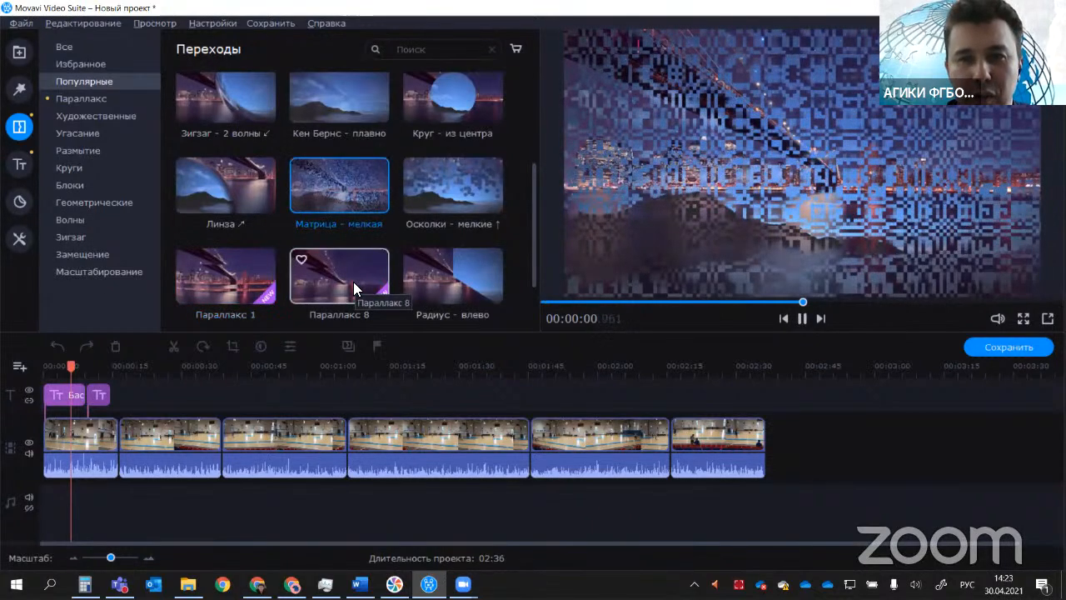
click(423, 123)
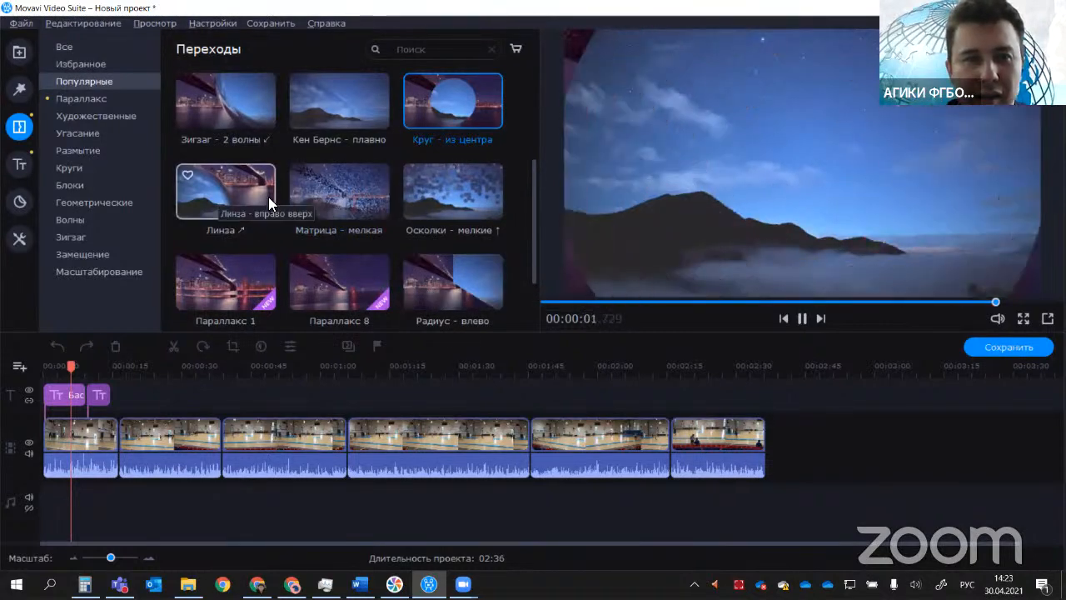
scroll(222, 259, up, 1)
click(222, 257)
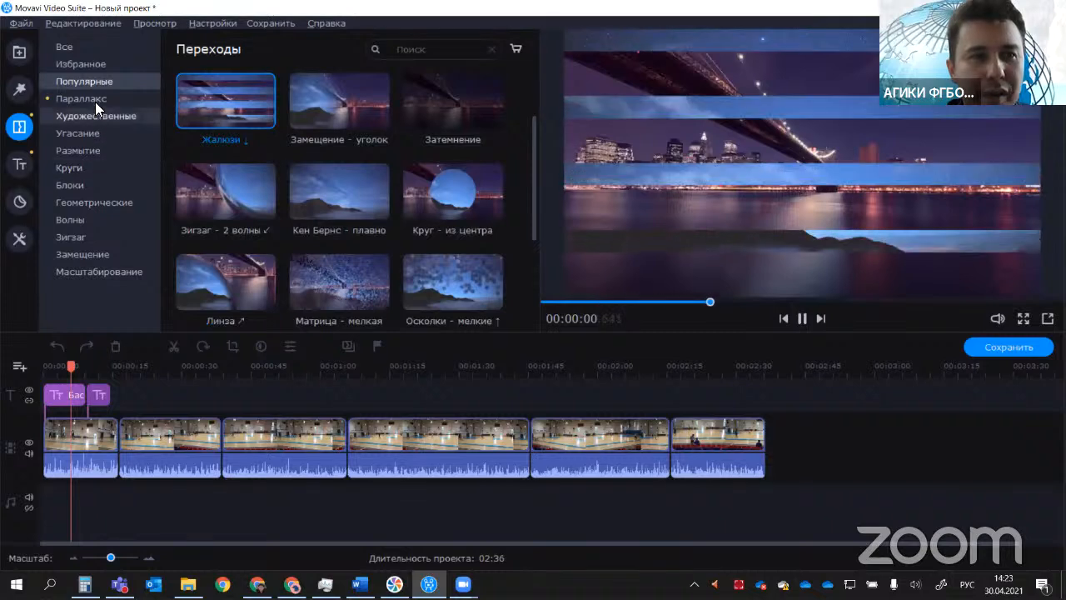
Step: Preview the artistic transitions Вспышка, Кисть - жёсткая, Осколки - крупные and Осколки - крупные ↓
click(95, 101)
click(104, 118)
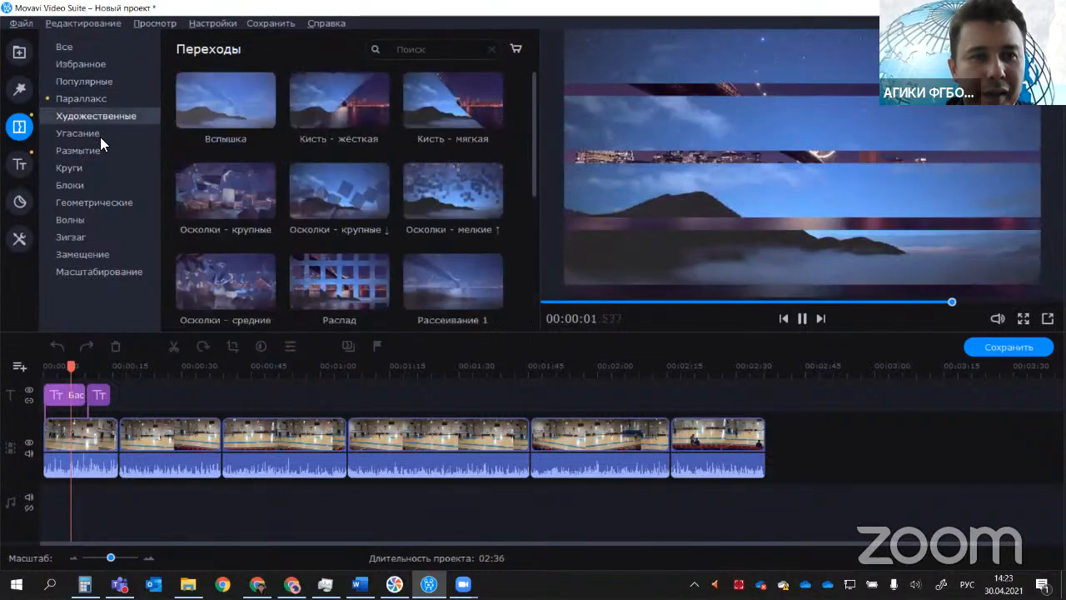
click(247, 119)
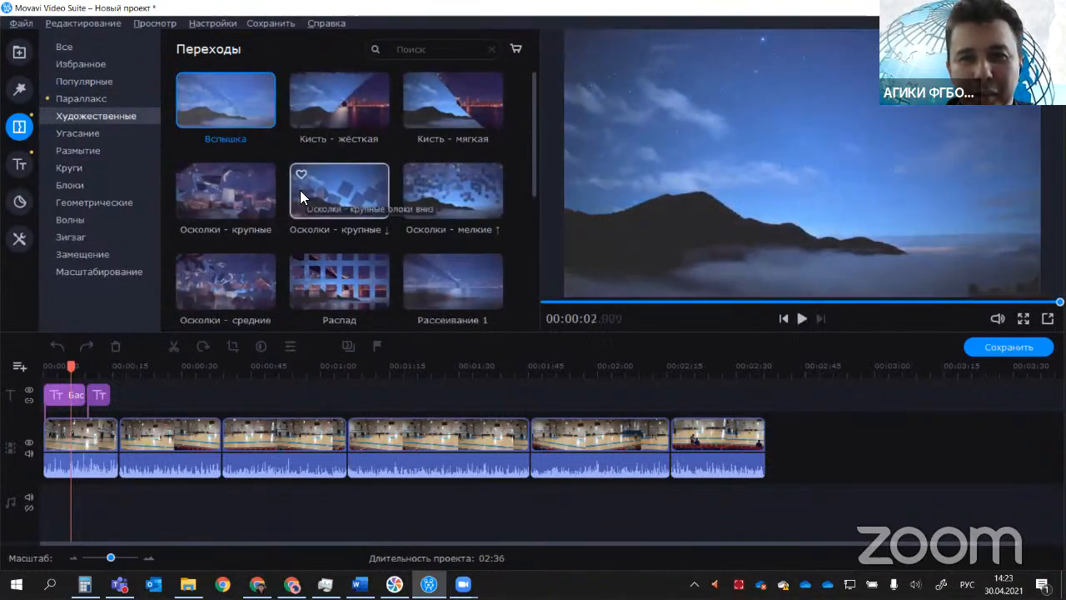
click(232, 112)
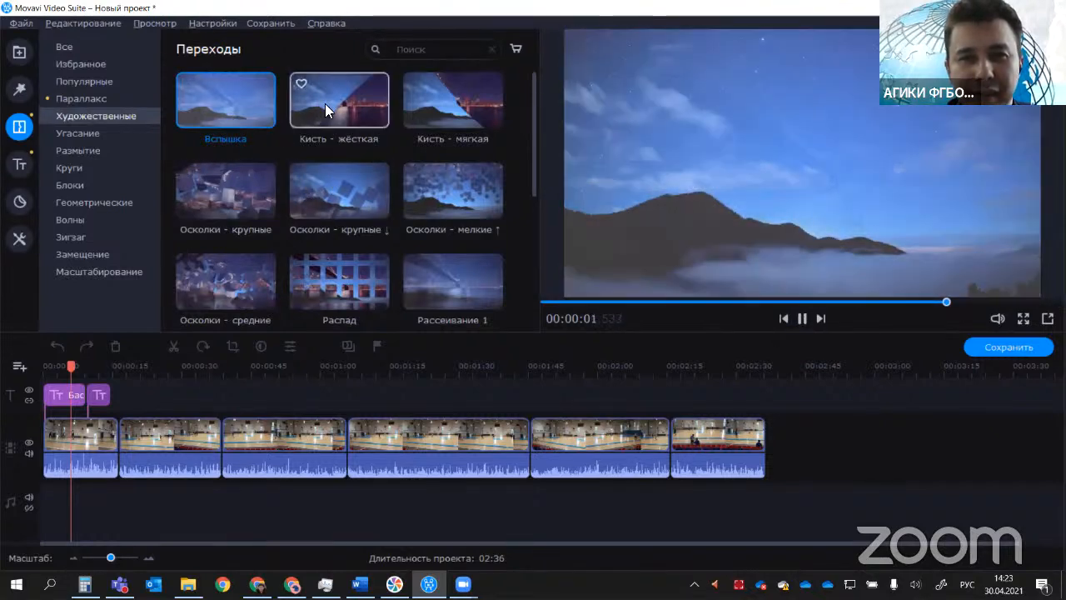
click(325, 103)
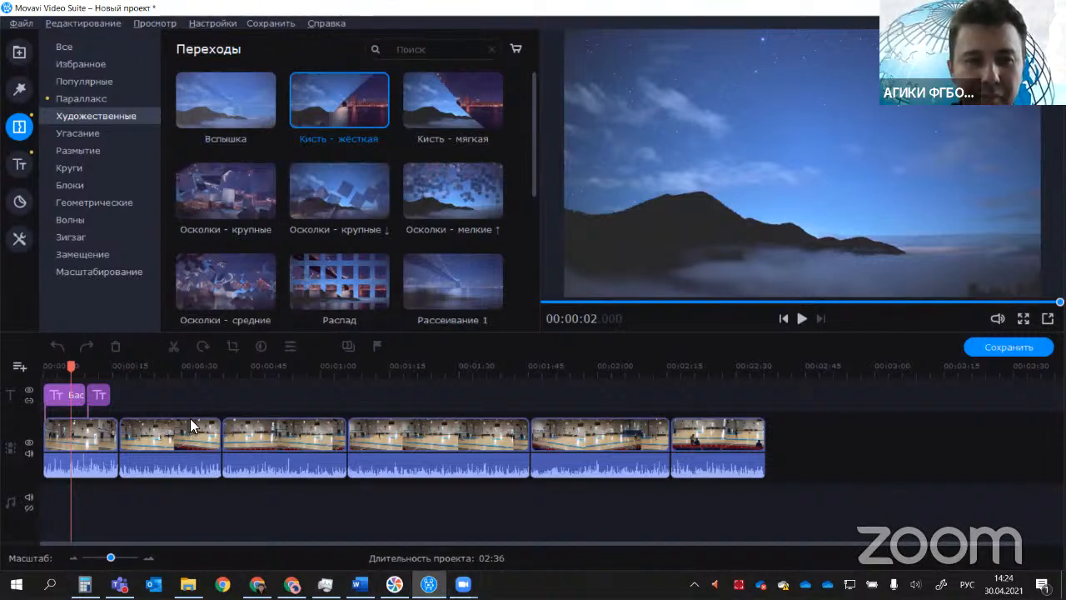
click(249, 210)
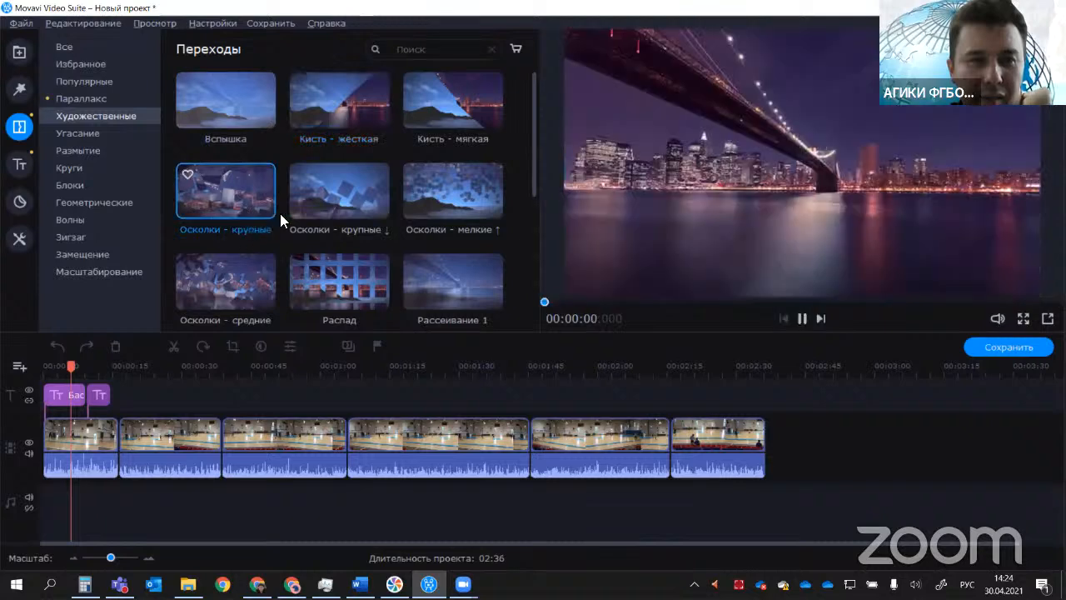
click(348, 209)
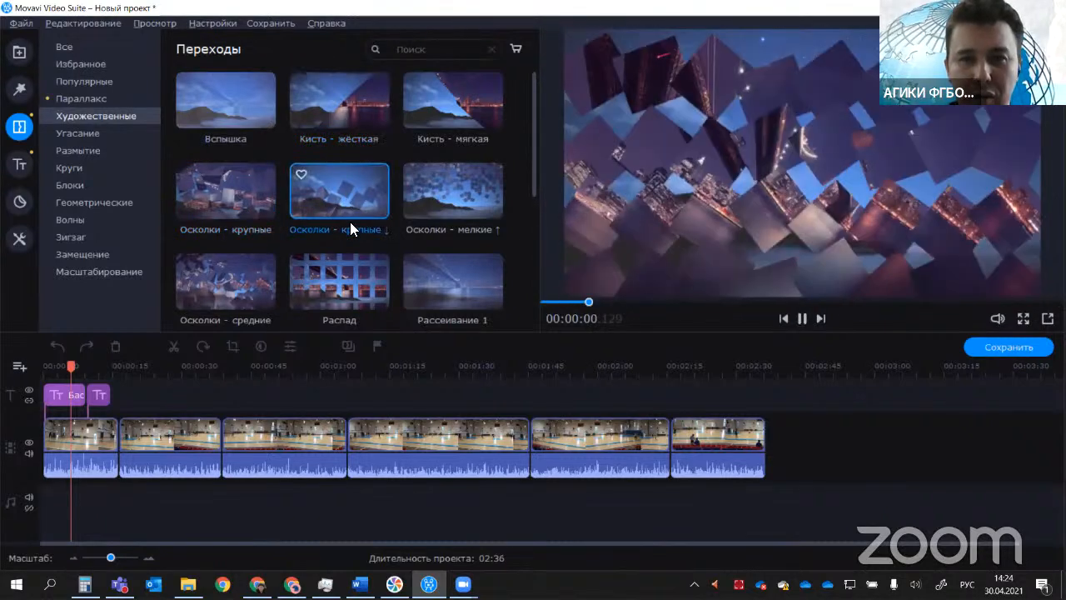
Step: Look through the transition categories from Угасание to Масштабирование and preview Вылет 1 - приближ
click(100, 137)
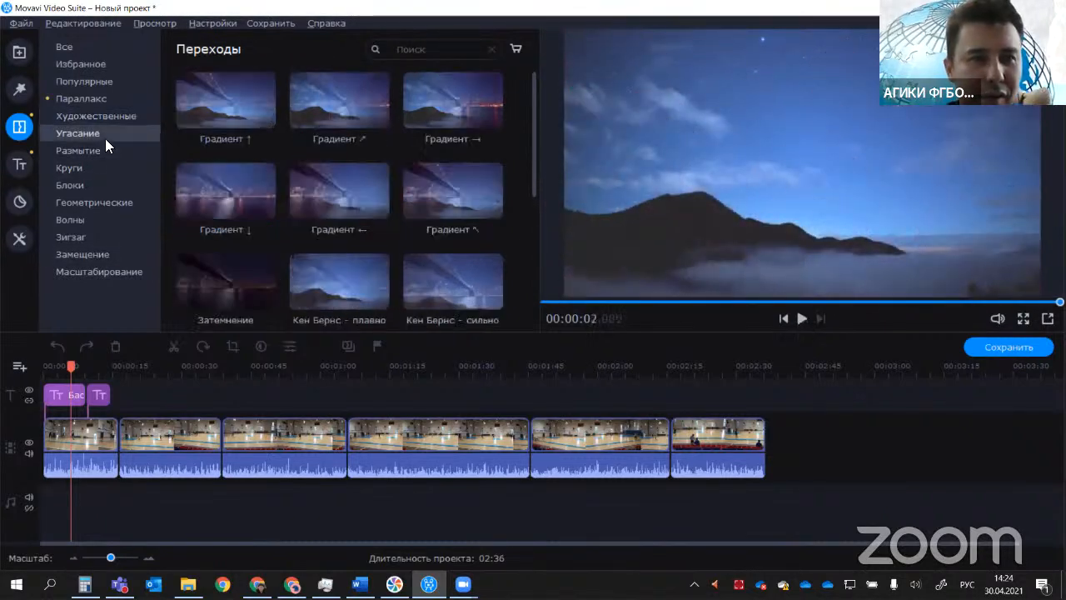
click(93, 153)
click(85, 186)
click(84, 204)
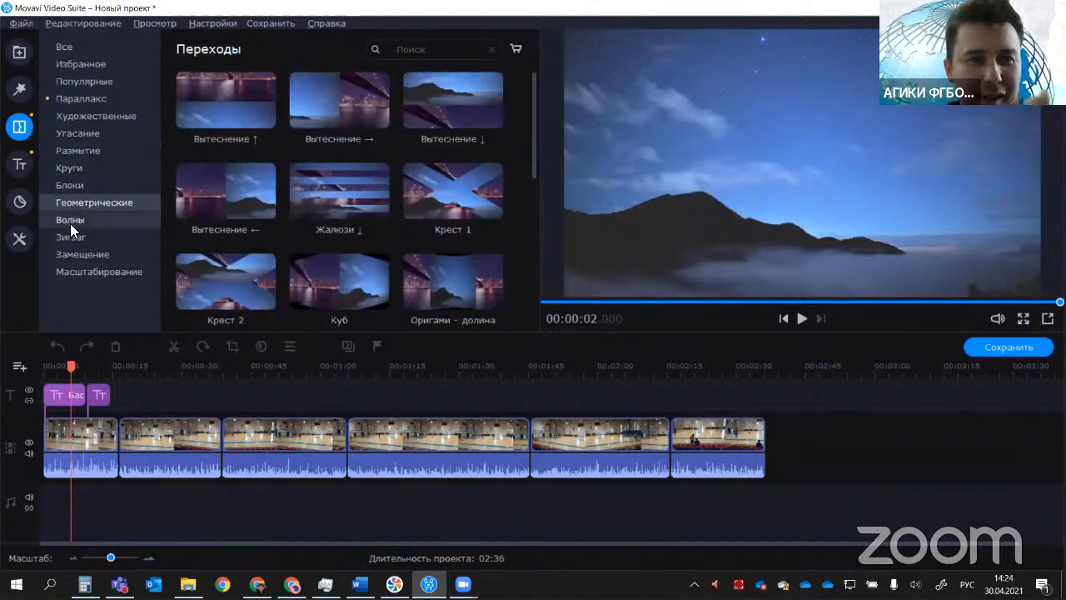
click(70, 221)
click(67, 240)
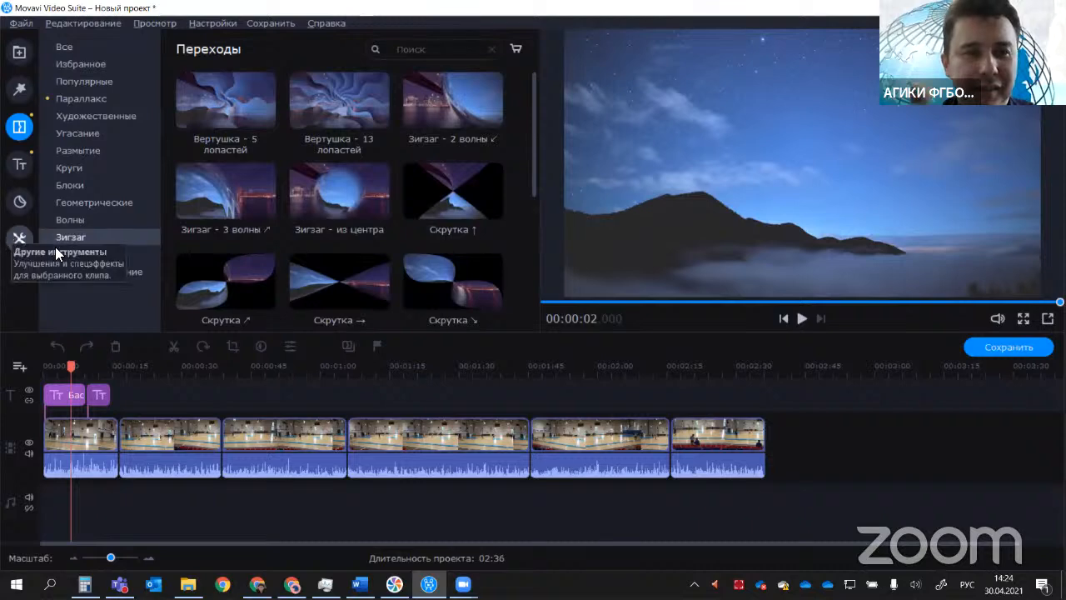
click(113, 254)
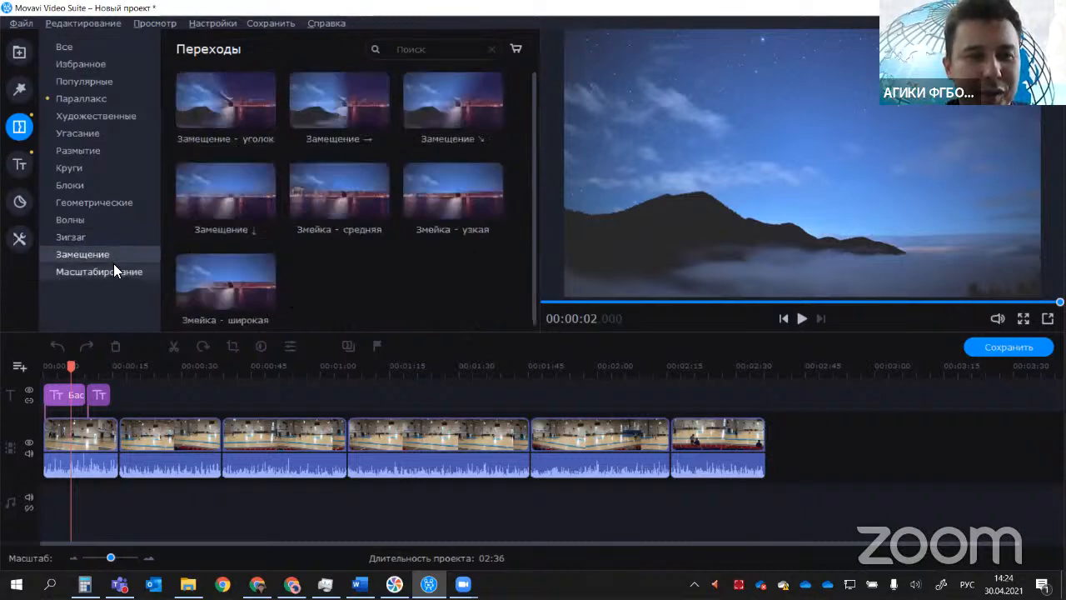
click(113, 267)
click(363, 95)
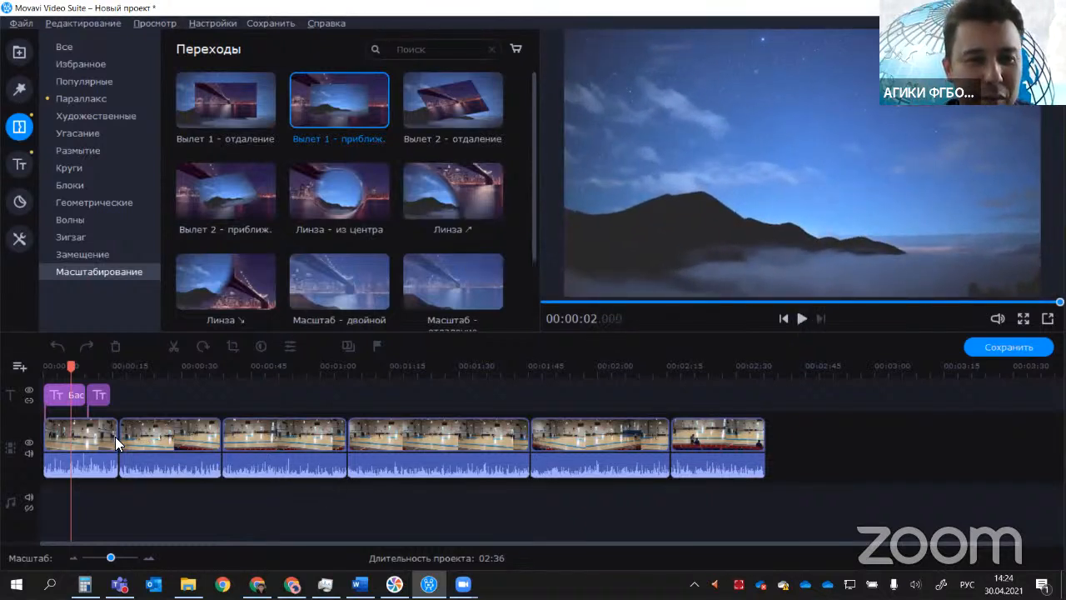
Step: Return to the Угасание transitions and preview Градиент ↑ and Градиент ↗
scroll(105, 377, down, 1)
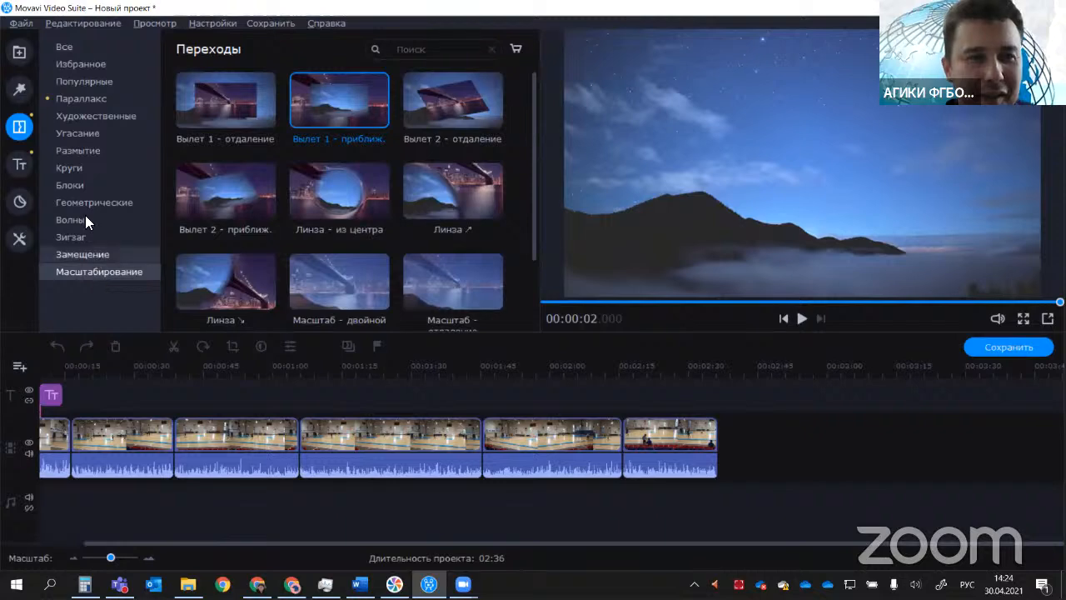
click(80, 133)
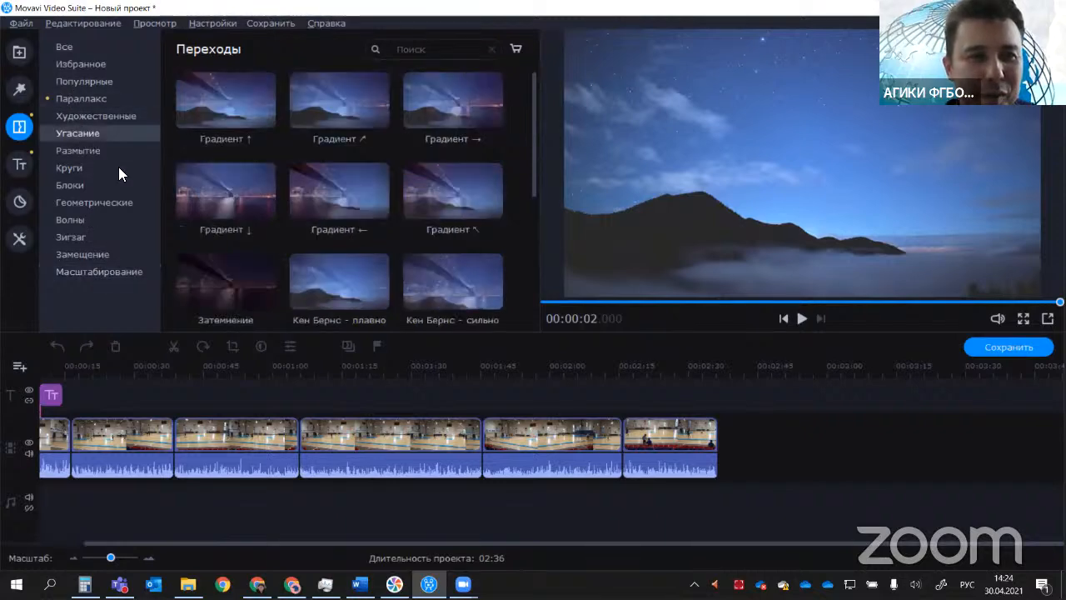
click(212, 109)
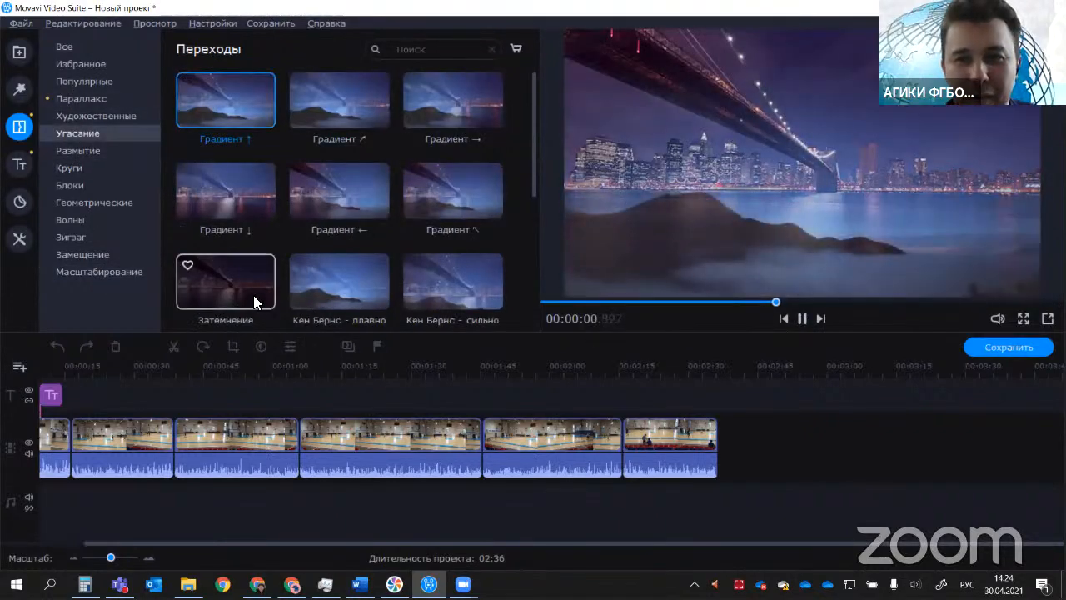
click(341, 127)
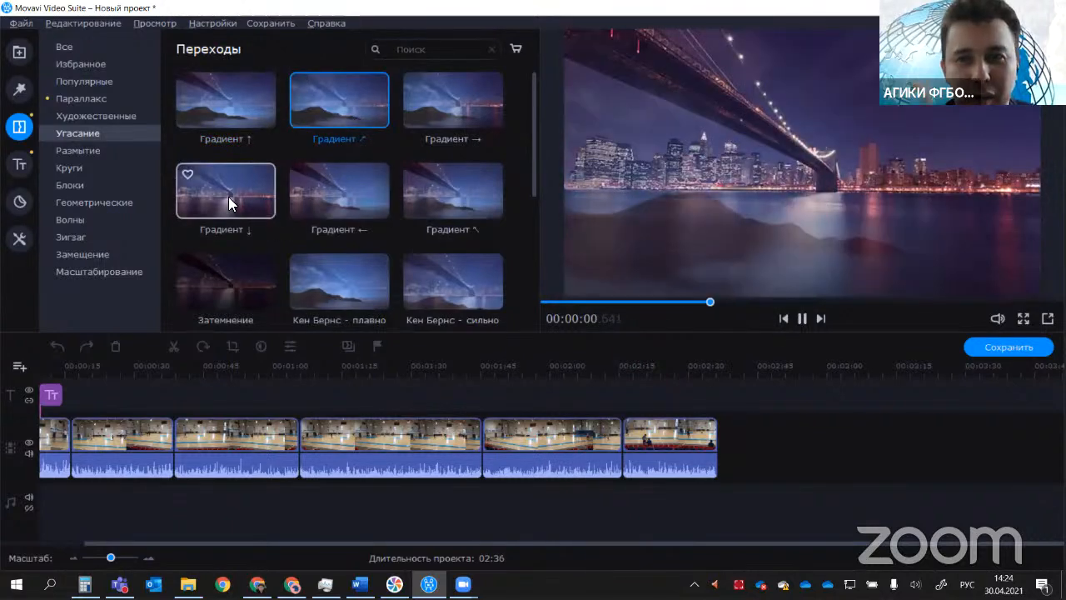
Step: Place the Градиент ↓ transition between the first and second clips and Волна - плавно between the second and third
click(228, 197)
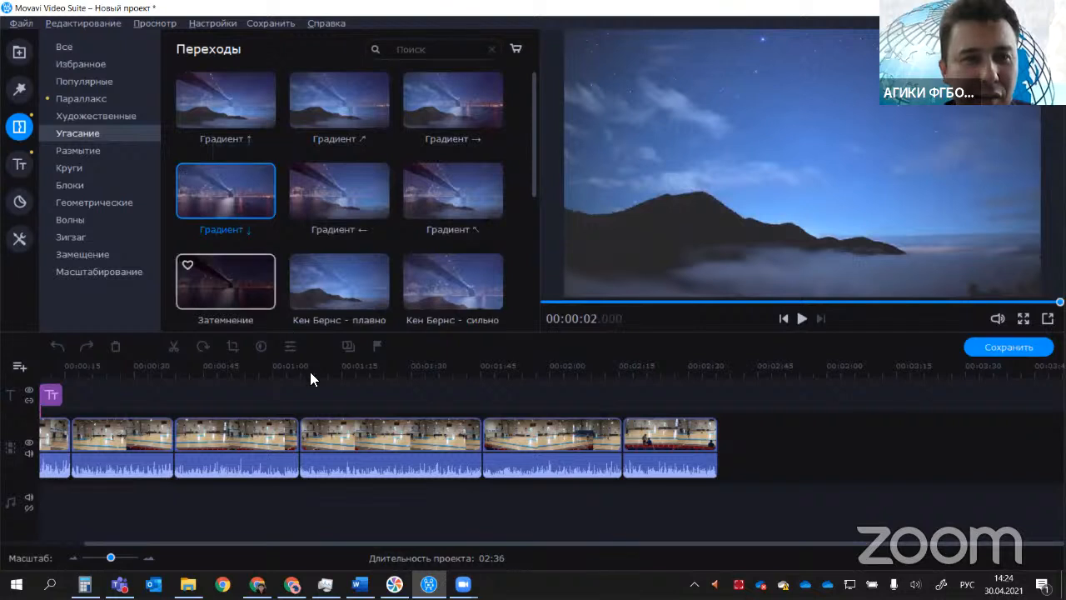
mouse_move(240, 190)
mouse_down()
mouse_move(107, 330)
mouse_move(67, 421)
mouse_up()
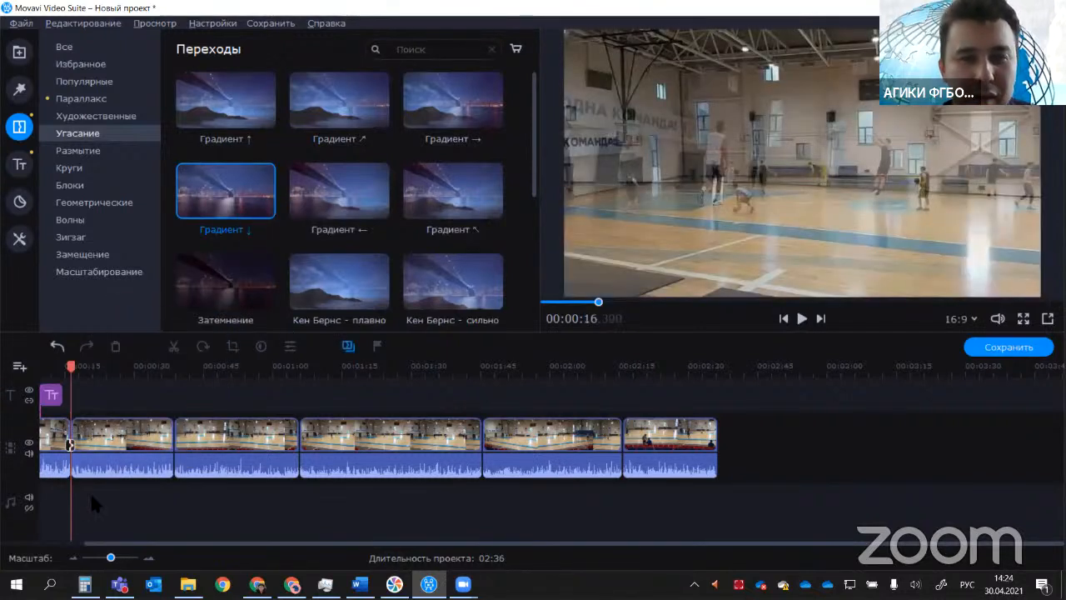
drag(277, 544, 128, 543)
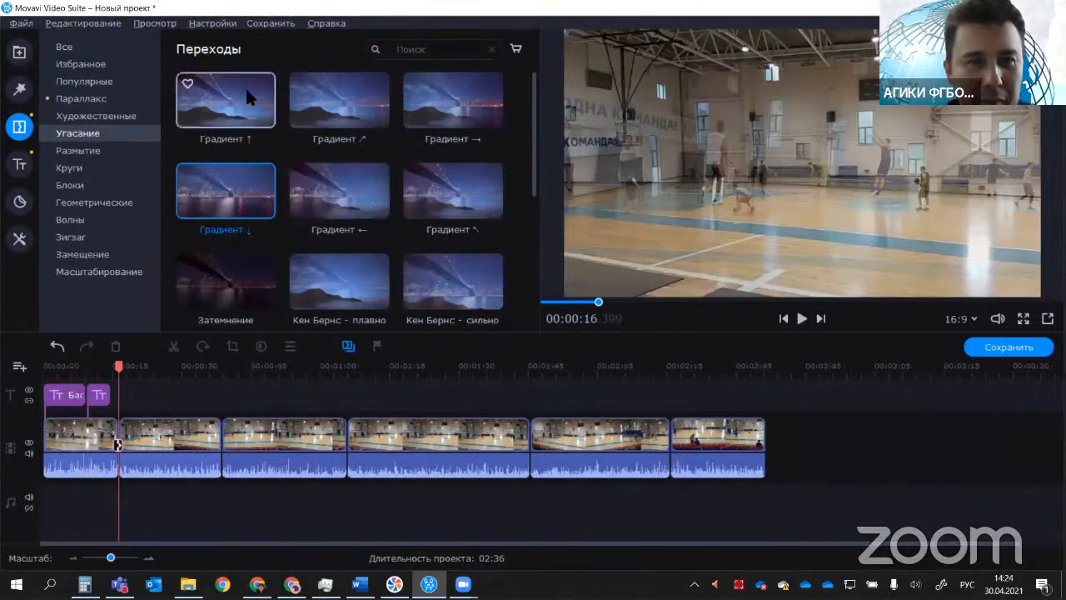
click(83, 82)
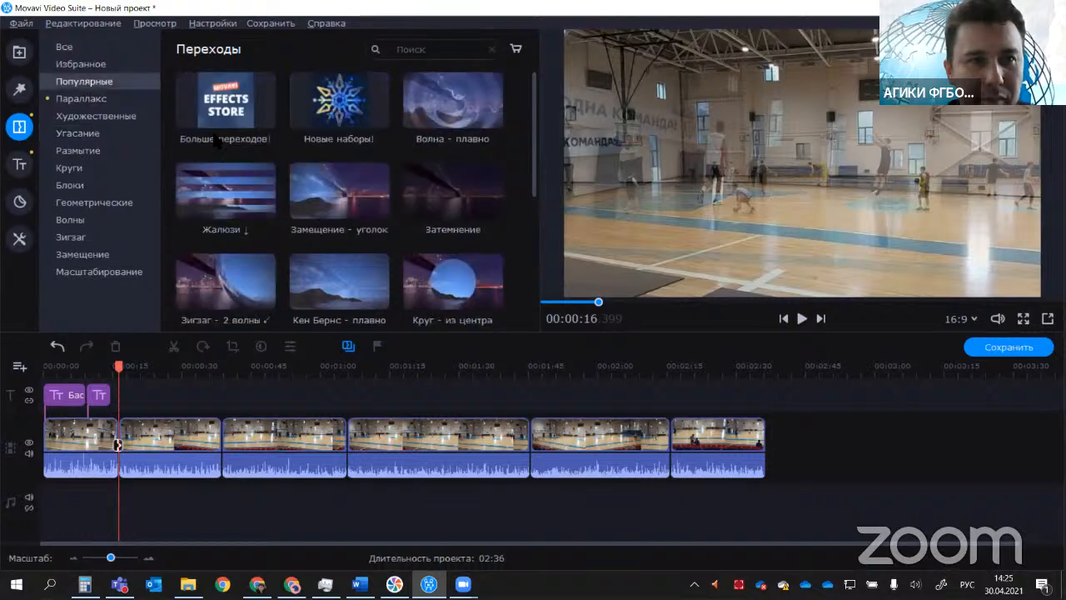
mouse_move(452, 100)
mouse_down()
mouse_move(428, 190)
mouse_move(243, 394)
mouse_move(185, 407)
mouse_move(258, 407)
mouse_move(209, 372)
mouse_move(138, 457)
mouse_move(217, 461)
mouse_move(115, 459)
mouse_move(367, 457)
mouse_move(215, 454)
mouse_move(215, 426)
mouse_up()
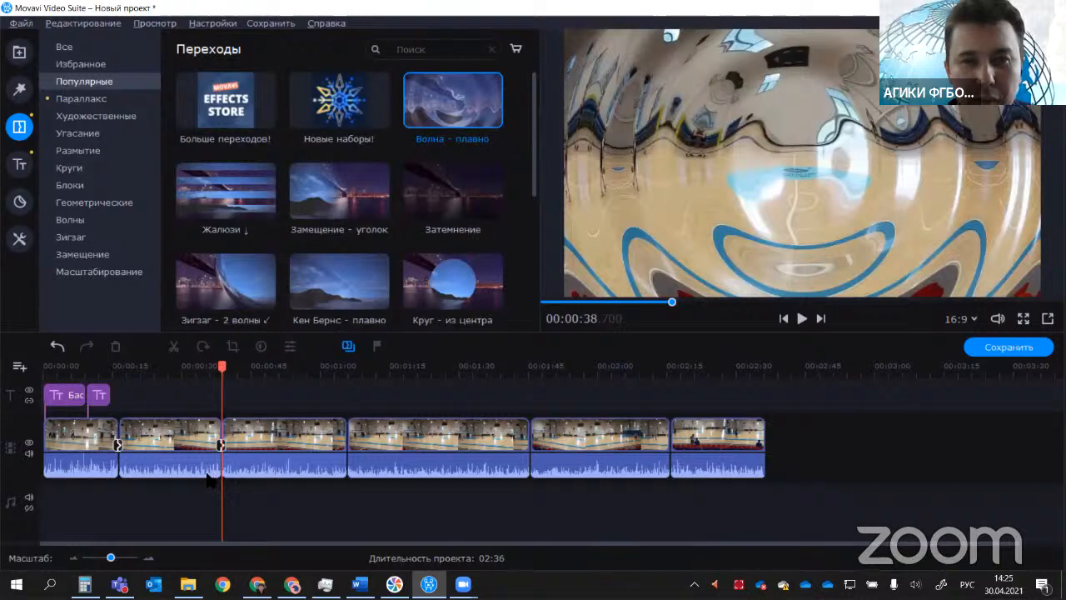
Step: Play back the two transitions around the second clip to check how they look
drag(221, 367, 110, 374)
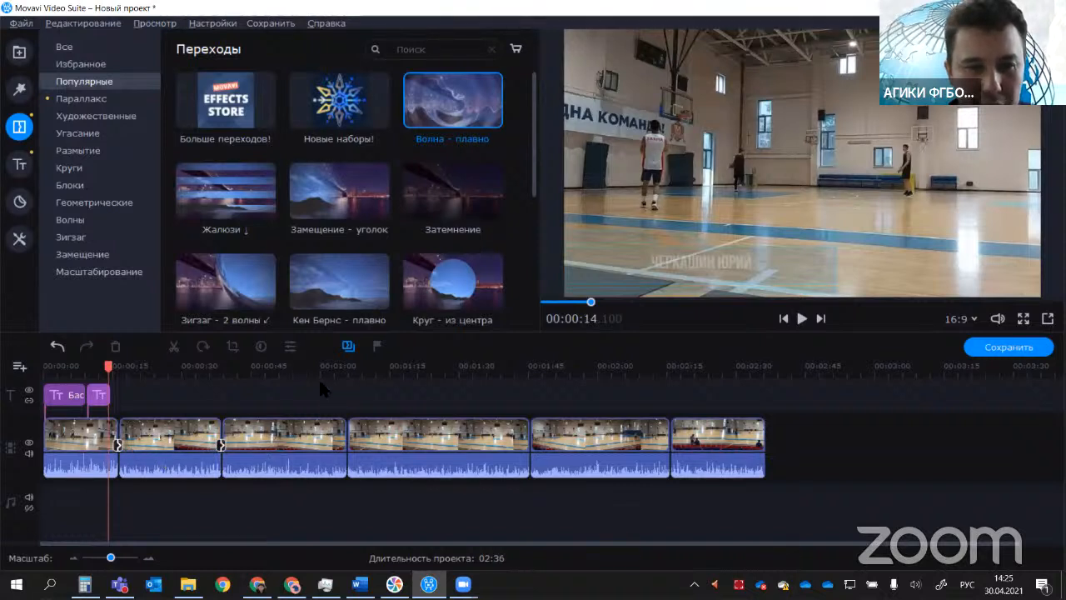
click(801, 318)
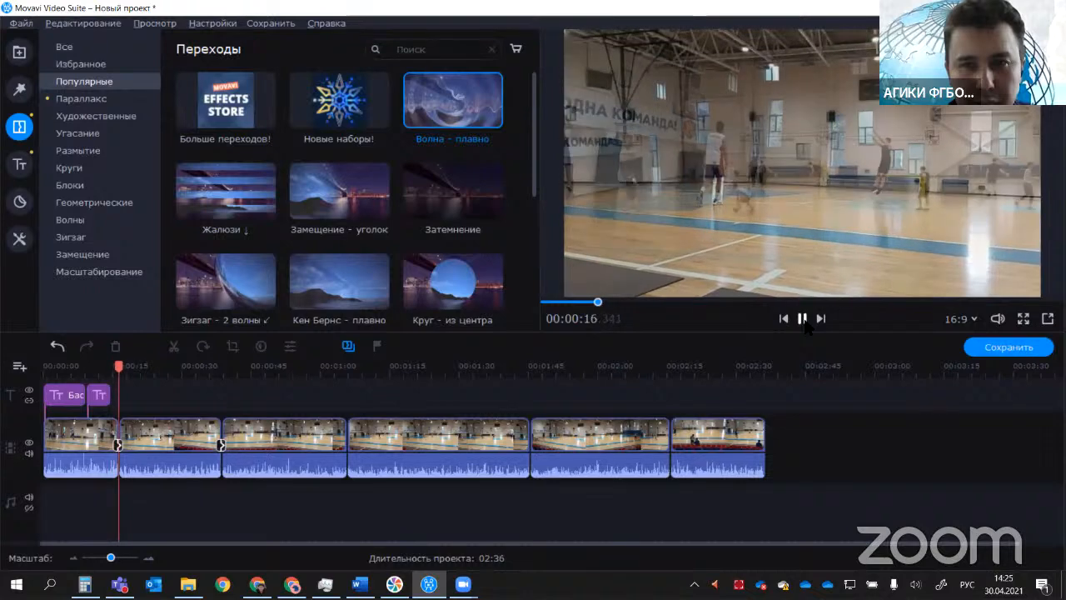
click(803, 321)
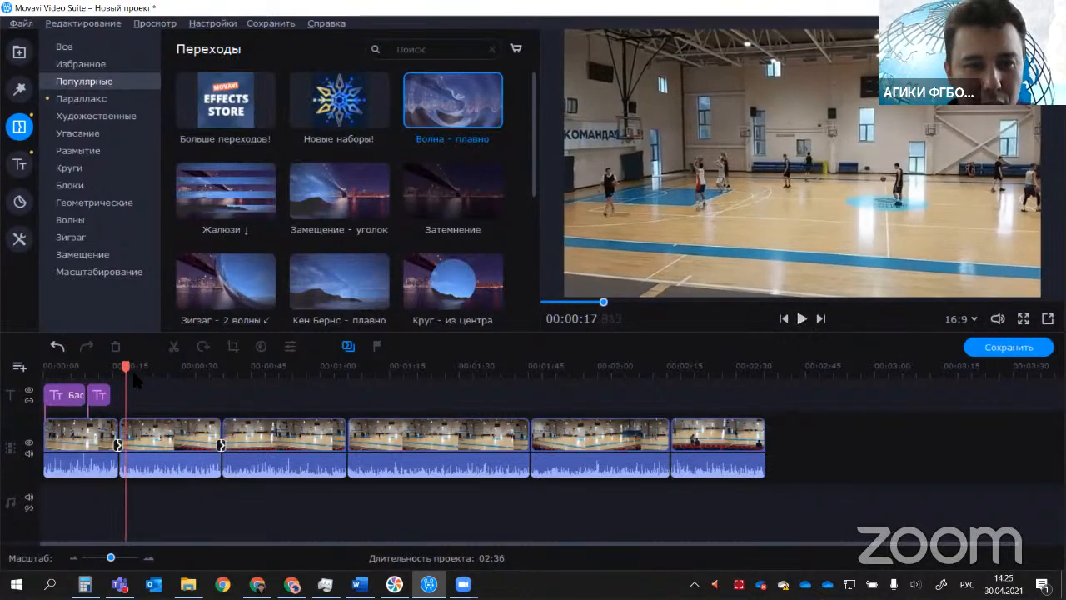
drag(125, 367, 213, 385)
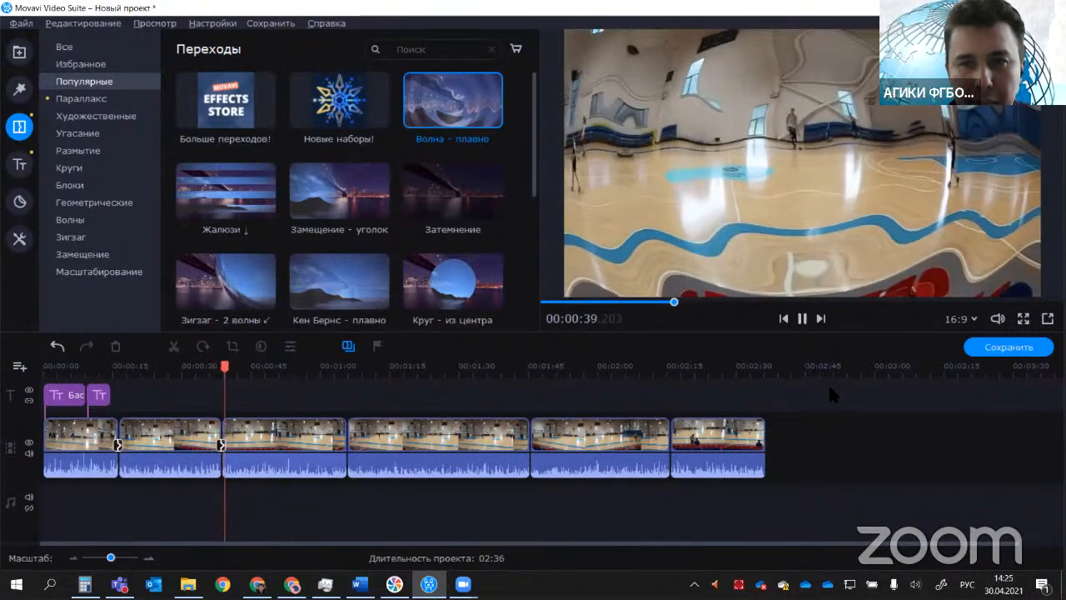
key(space)
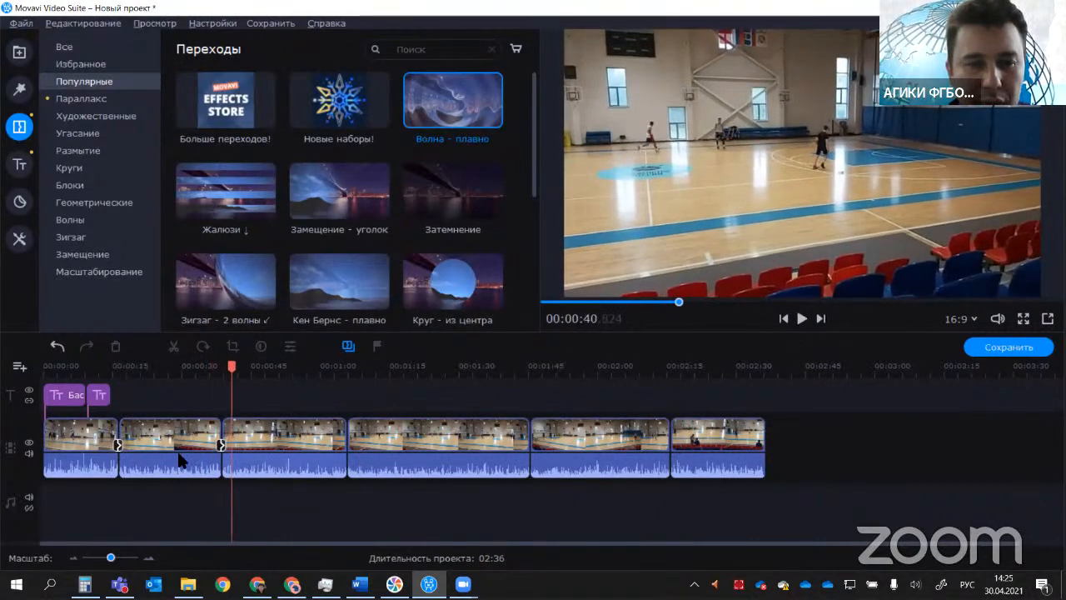
Step: Set the duration of the Волна - плавно transition between the second and third clips to 03:010 seconds
click(219, 444)
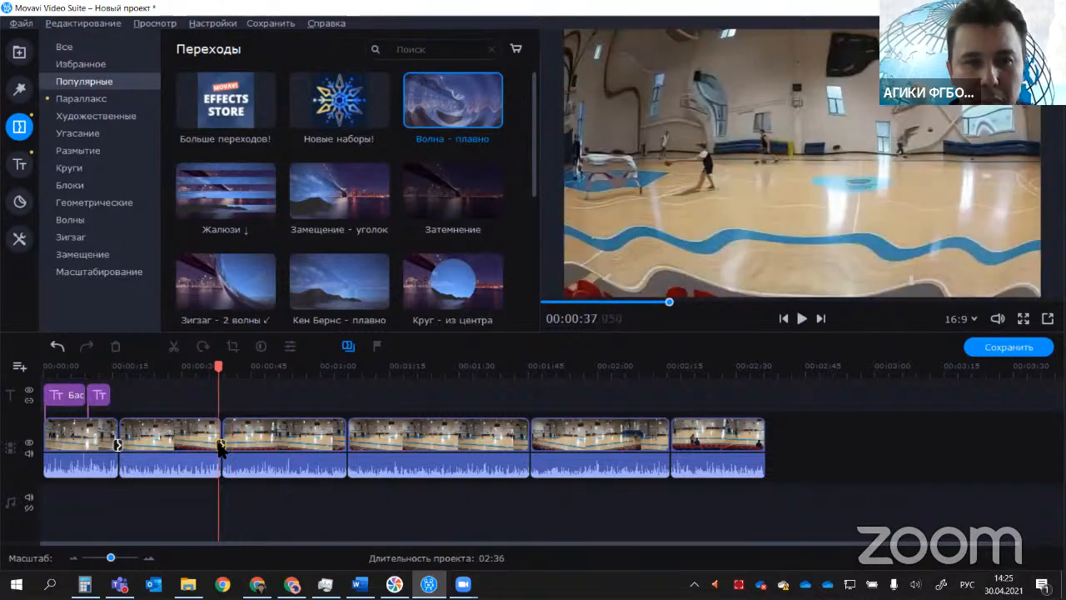
double_click(221, 448)
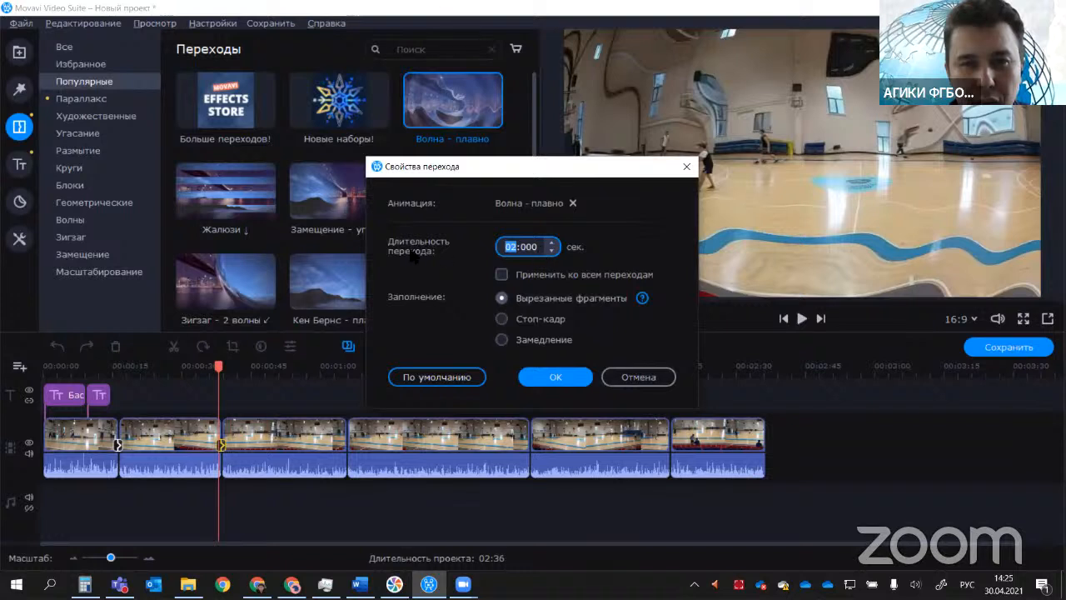
click(521, 247)
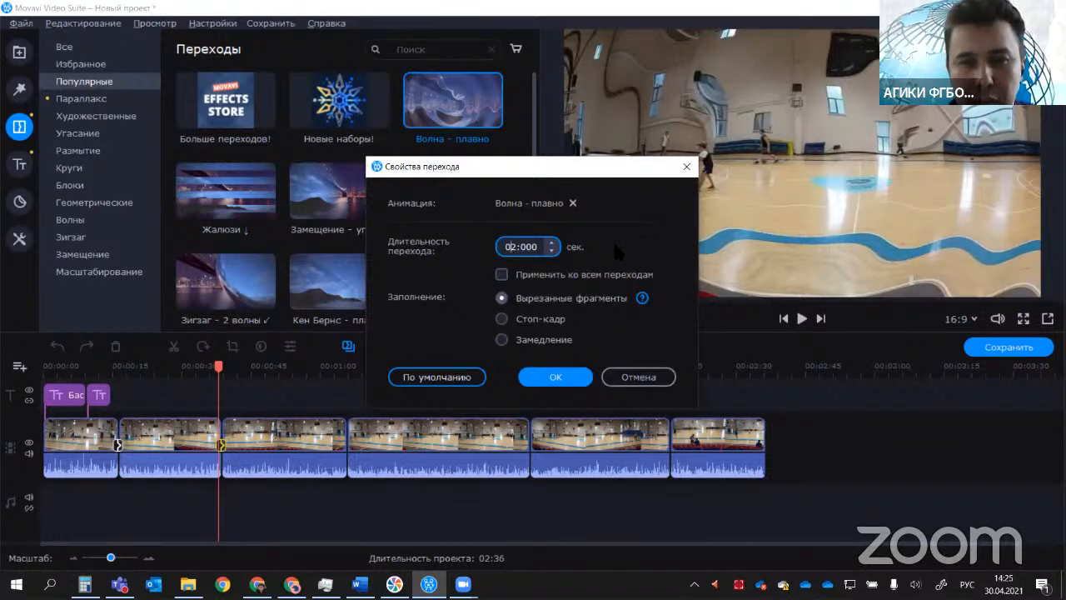
text(03)
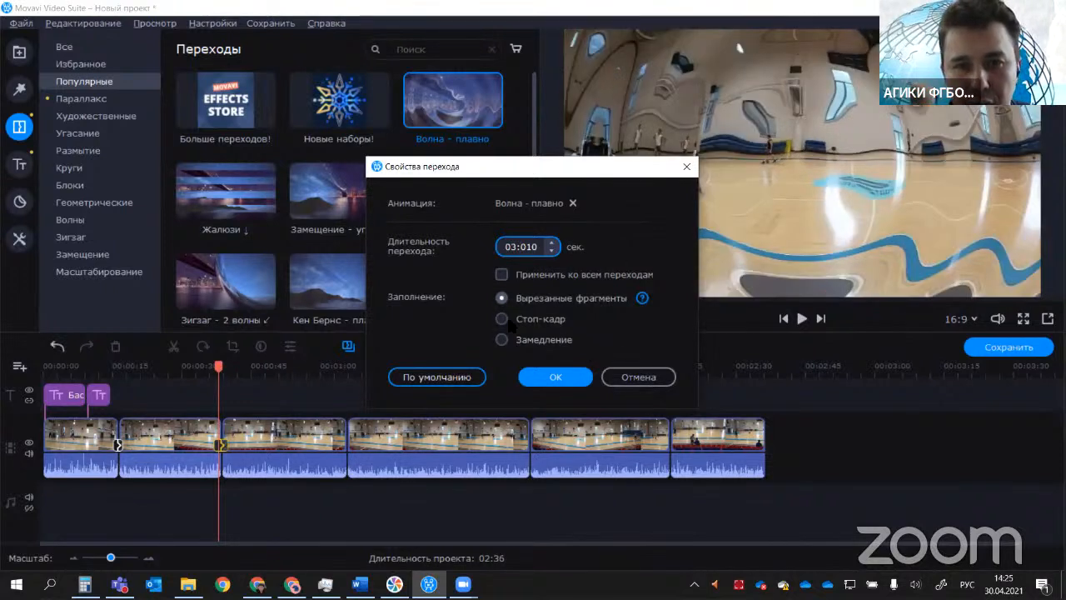
click(551, 378)
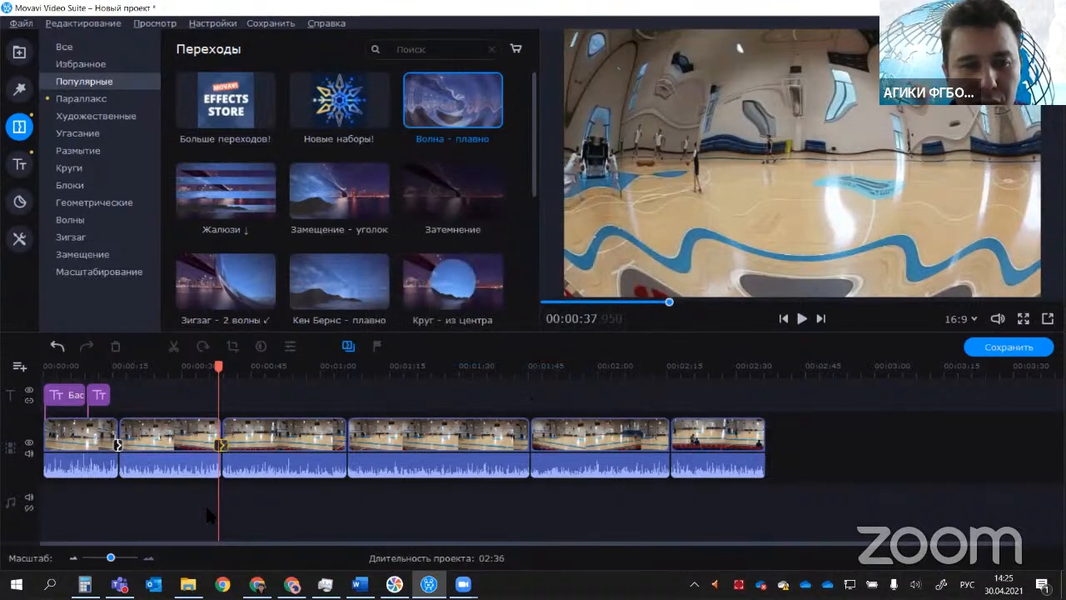
Step: Examine the lengthened Волна - плавно transition on an enlarged timeline, play it back and review its properties without changing them
click(148, 558)
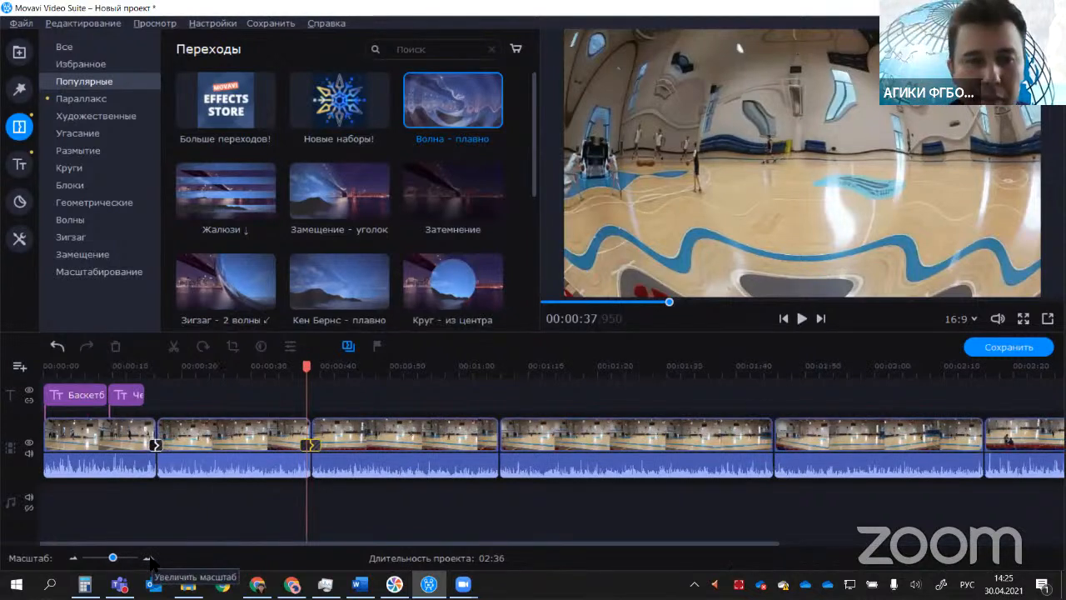
click(148, 558)
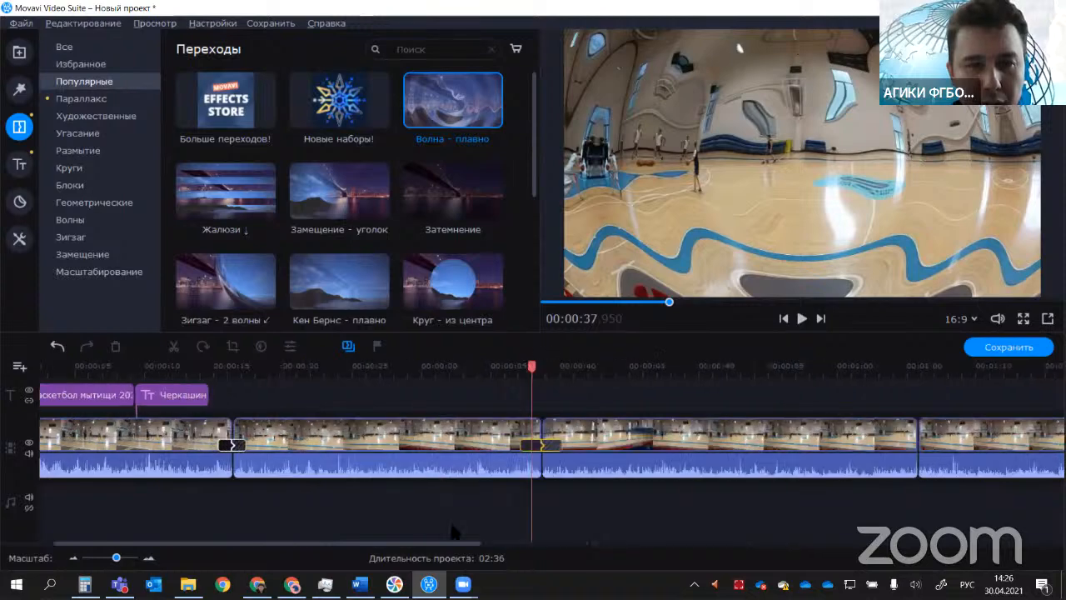
drag(531, 446, 523, 445)
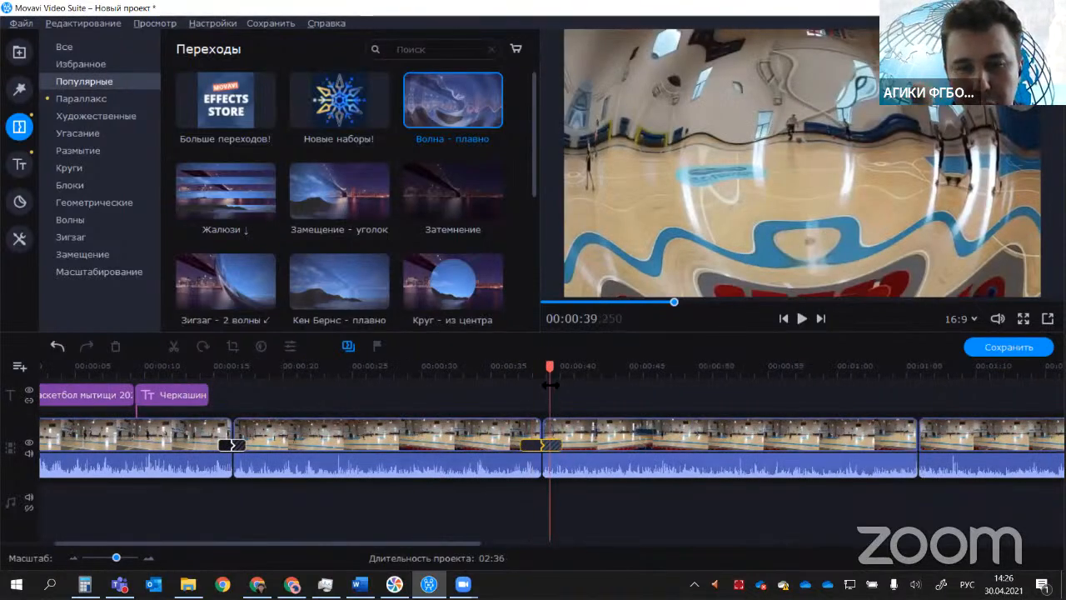
drag(548, 370, 506, 366)
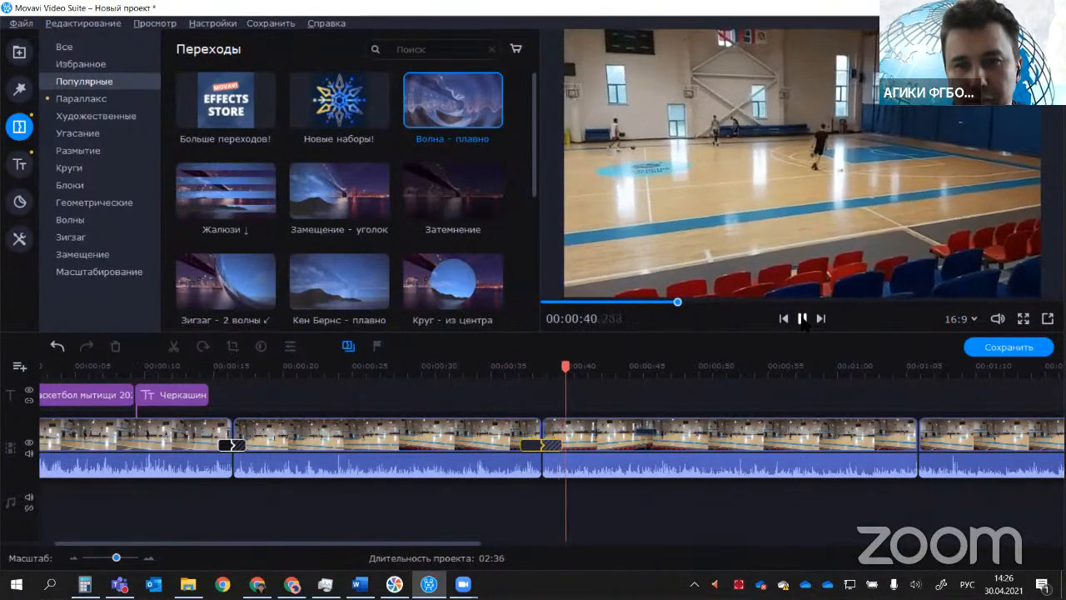
key(space)
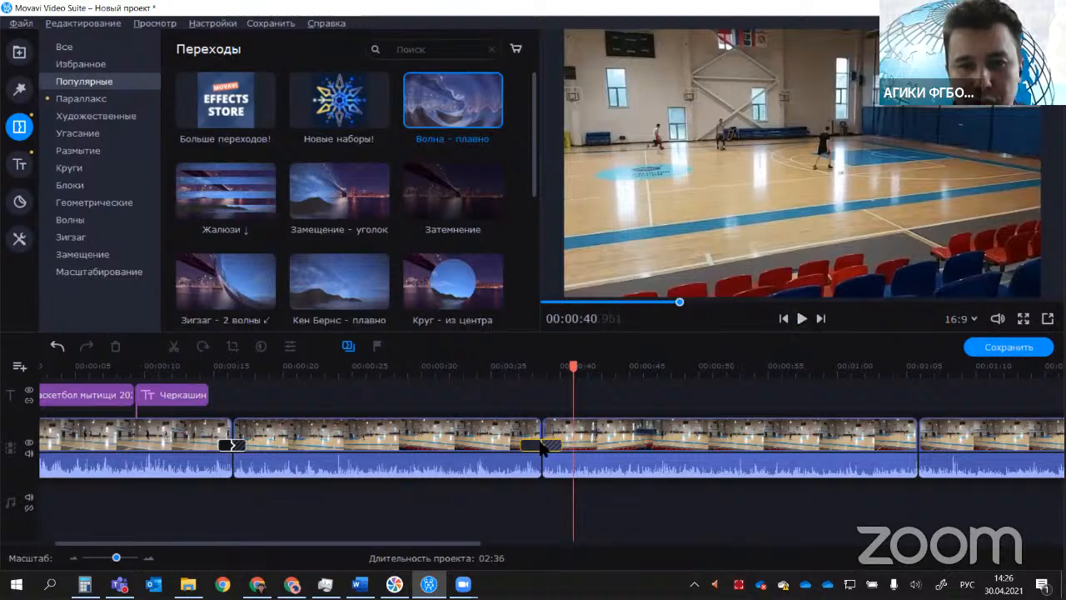
double_click(541, 445)
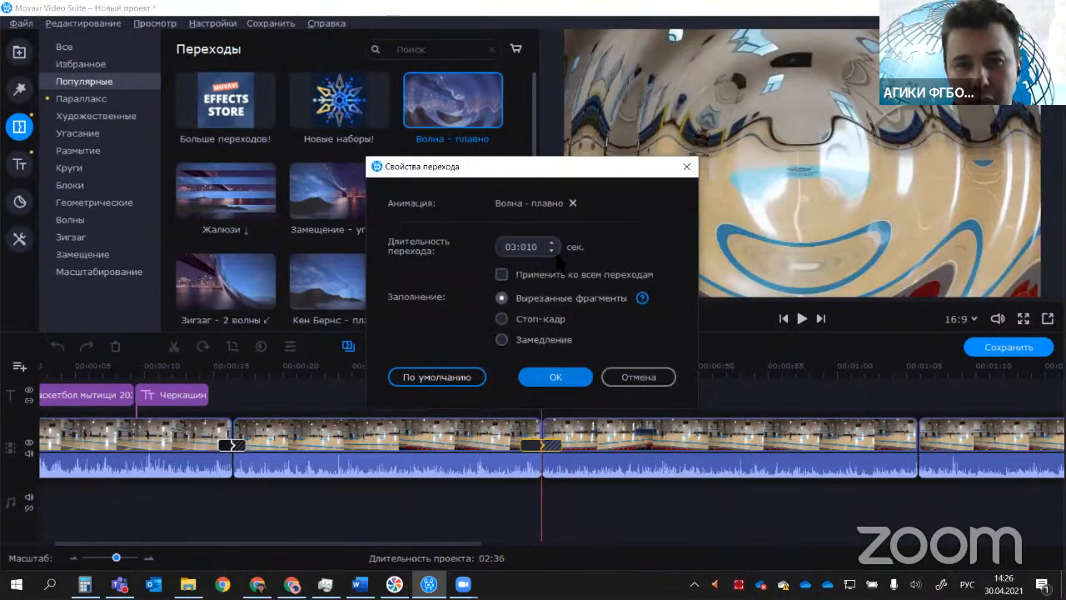
click(639, 378)
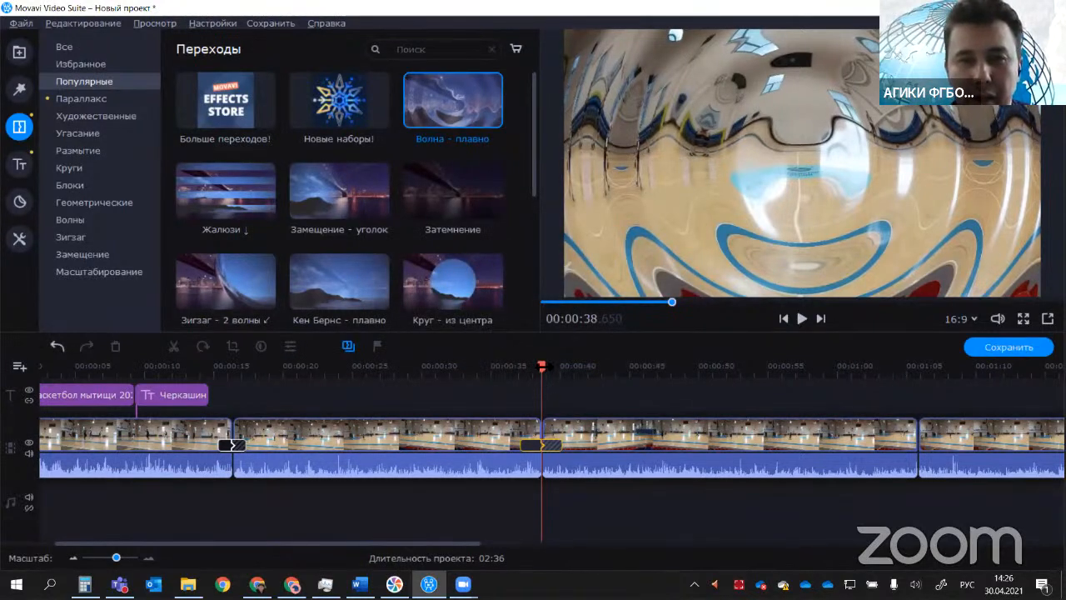
drag(541, 367, 505, 367)
Step: Place the zigzag transition Вертушка - 13 лопастей between the third and fourth clips and play it back
click(71, 236)
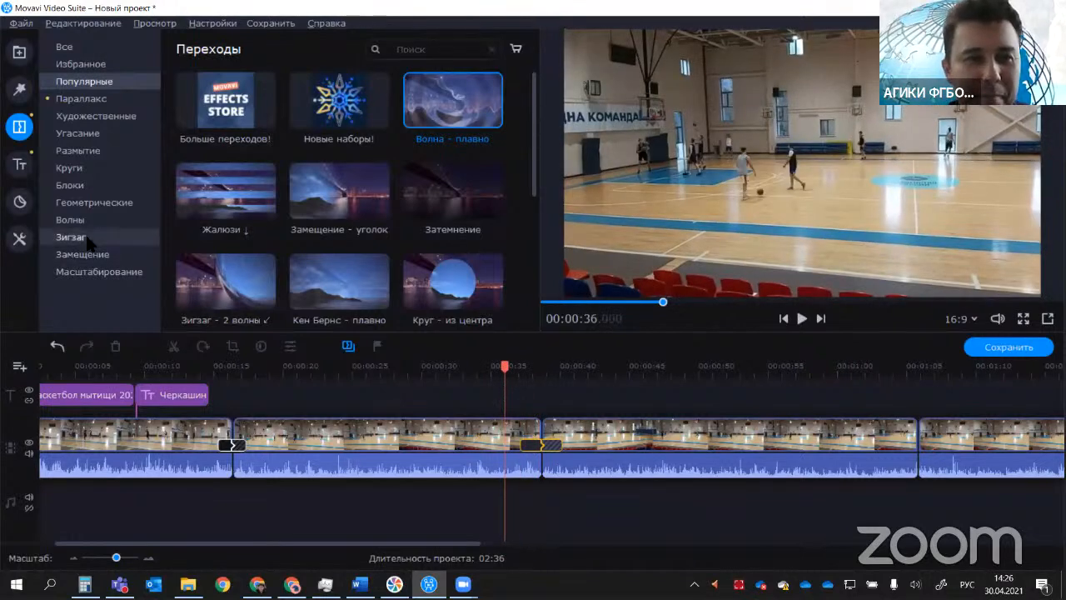
drag(339, 100, 906, 399)
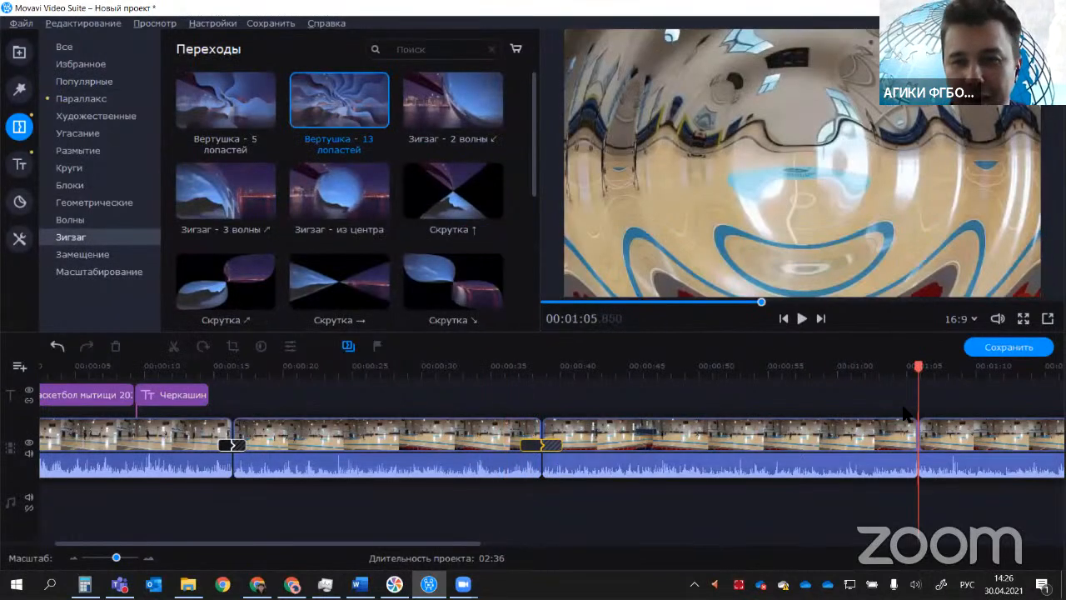
click(892, 366)
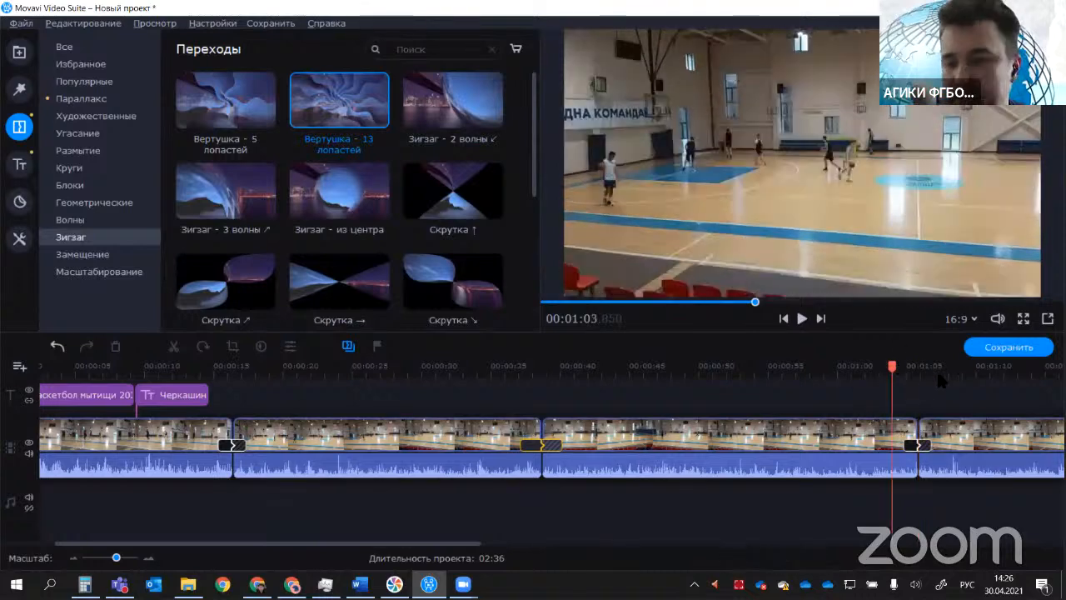
click(802, 319)
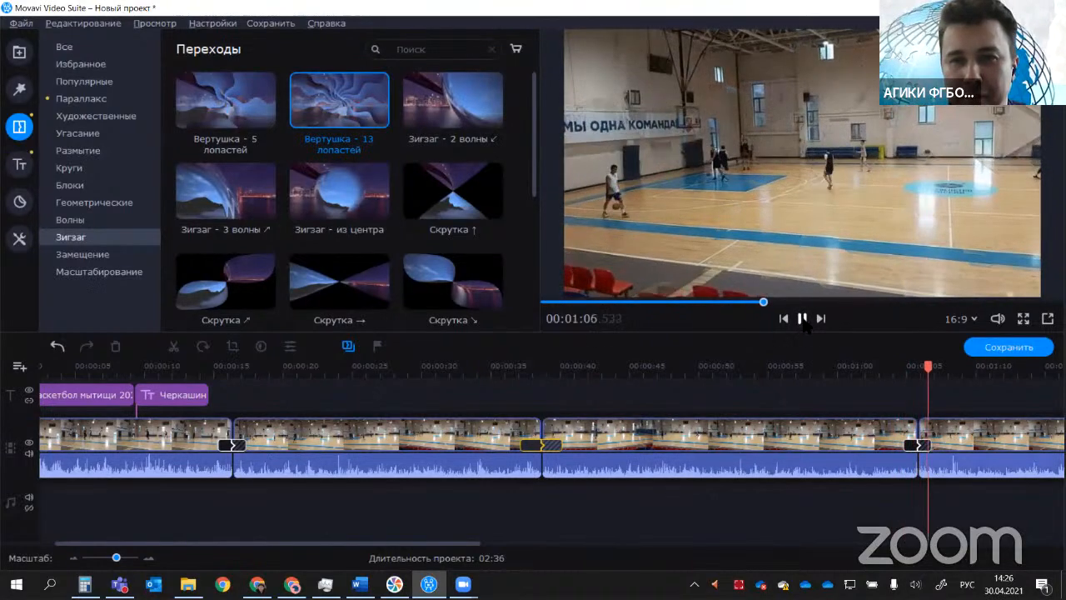
click(802, 319)
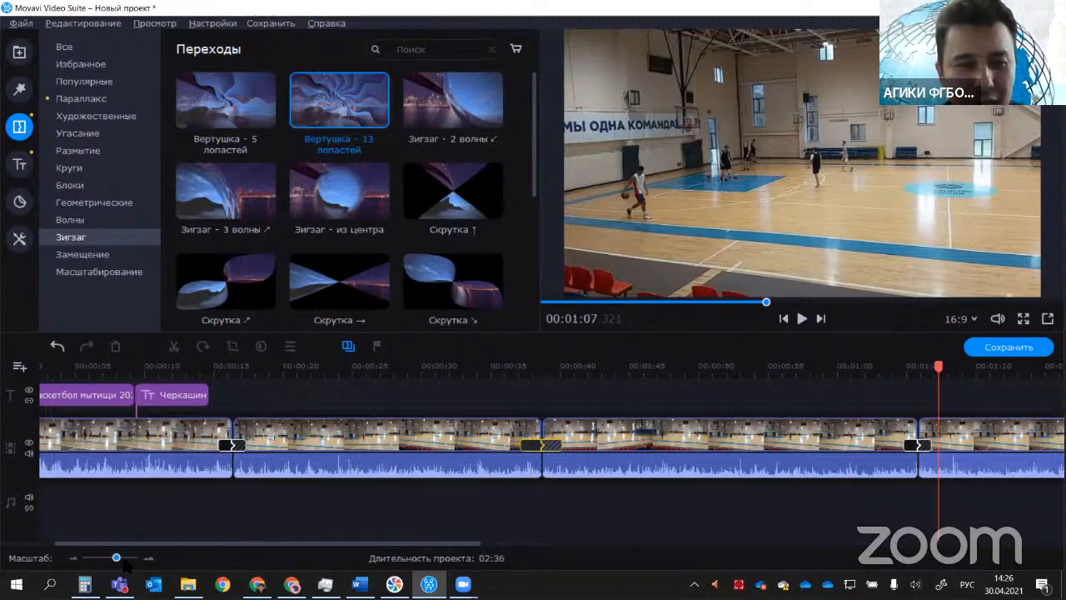
Step: Demonstrate rotating the last clip in 90° steps through two full turns, back to its upright orientation
click(72, 557)
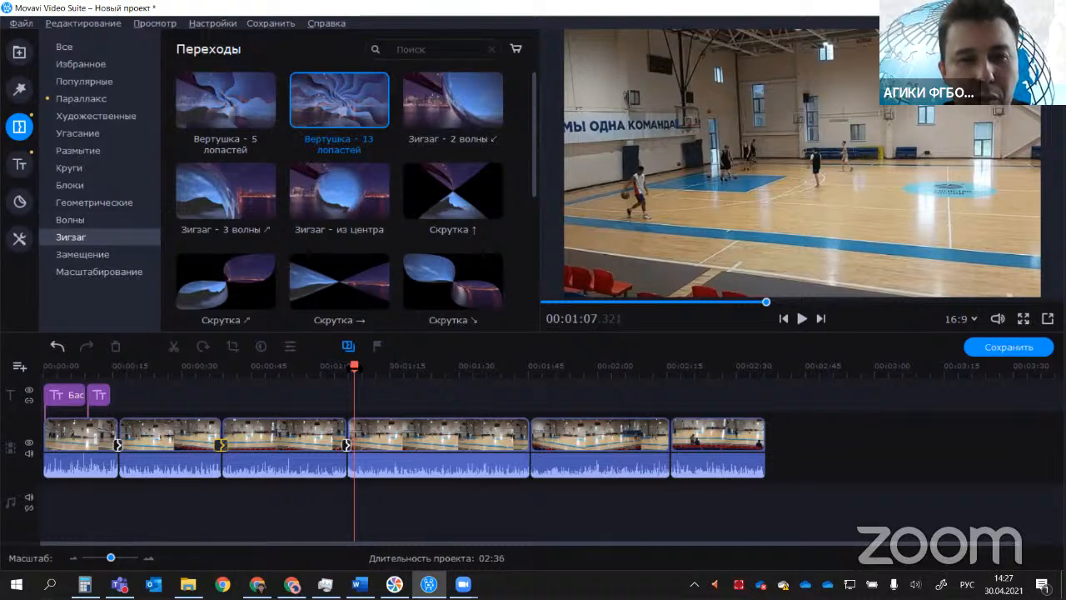
drag(354, 367, 325, 367)
click(296, 447)
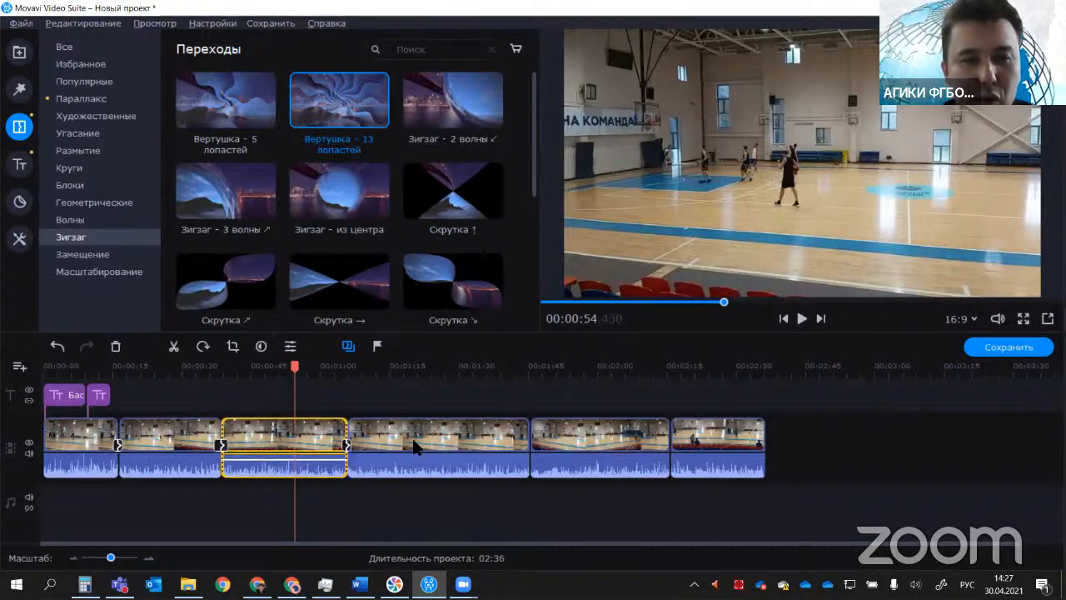
click(613, 437)
click(698, 441)
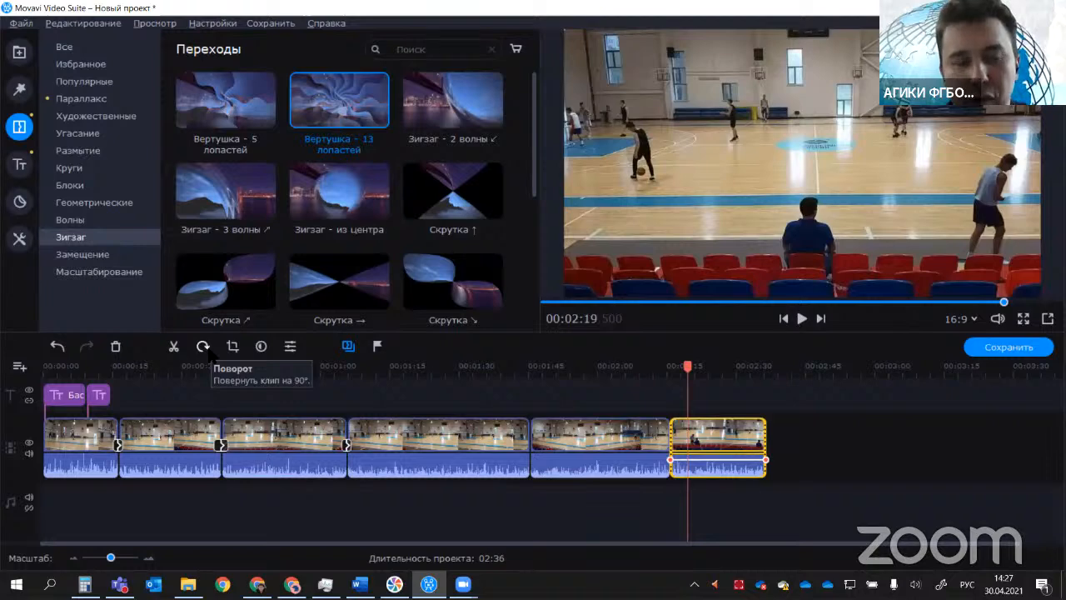
click(203, 347)
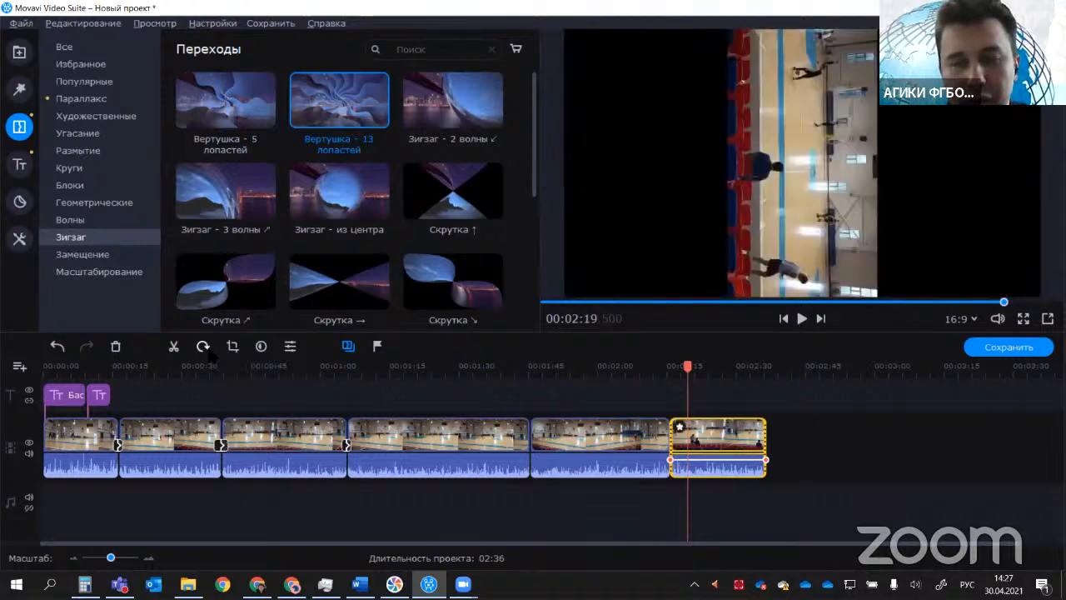
click(204, 347)
click(203, 347)
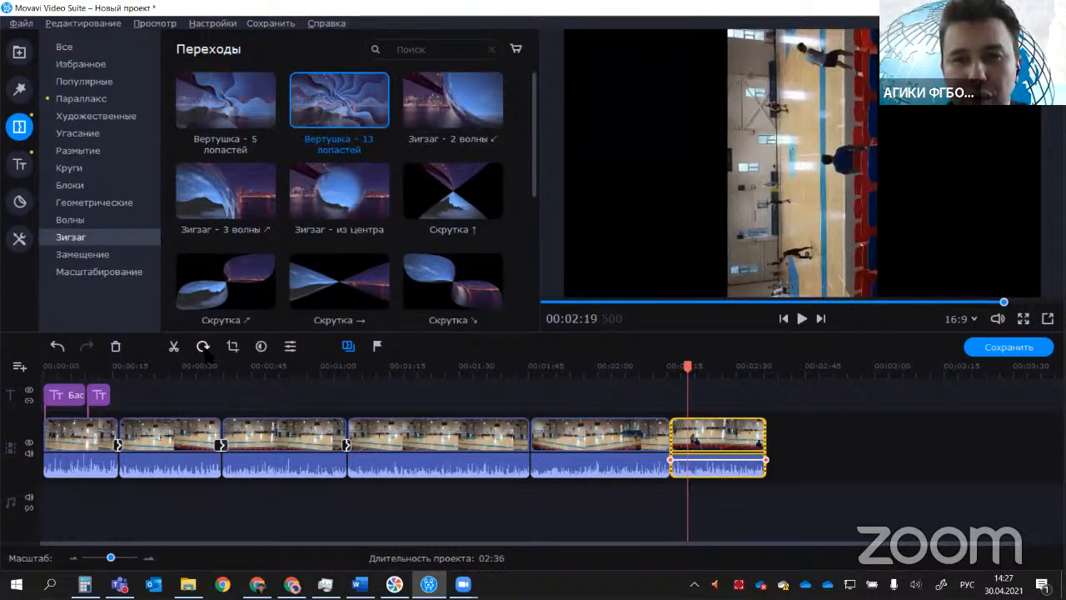
click(204, 347)
click(203, 347)
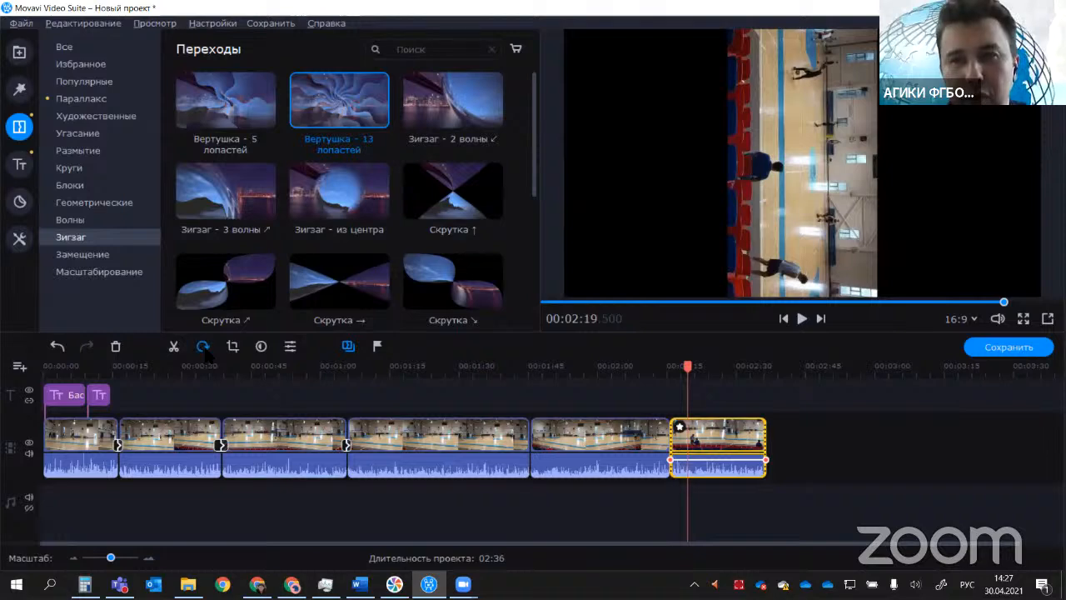
click(203, 346)
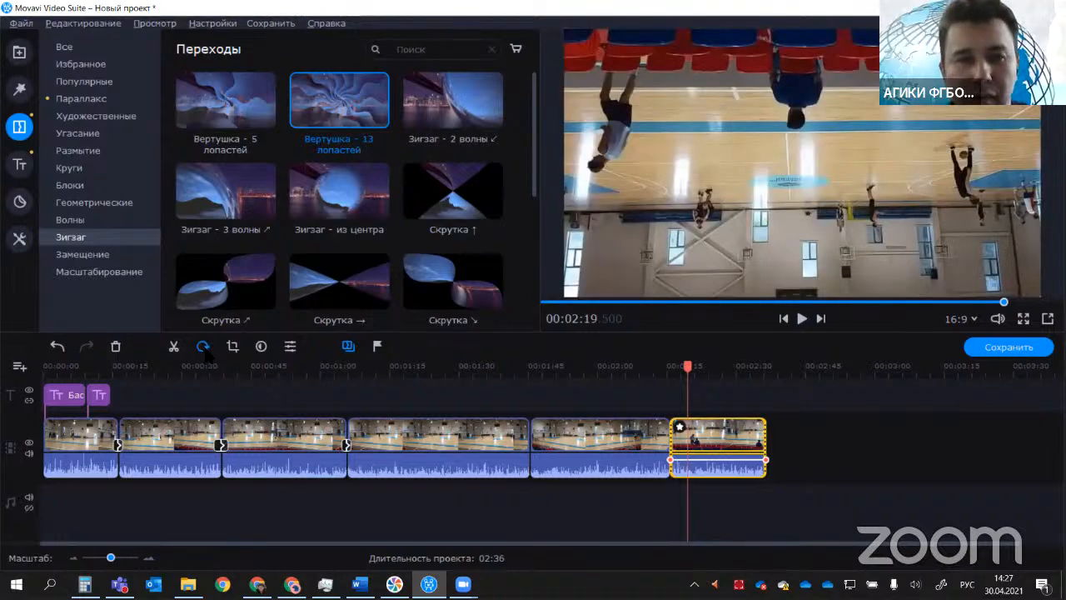
click(203, 346)
click(204, 346)
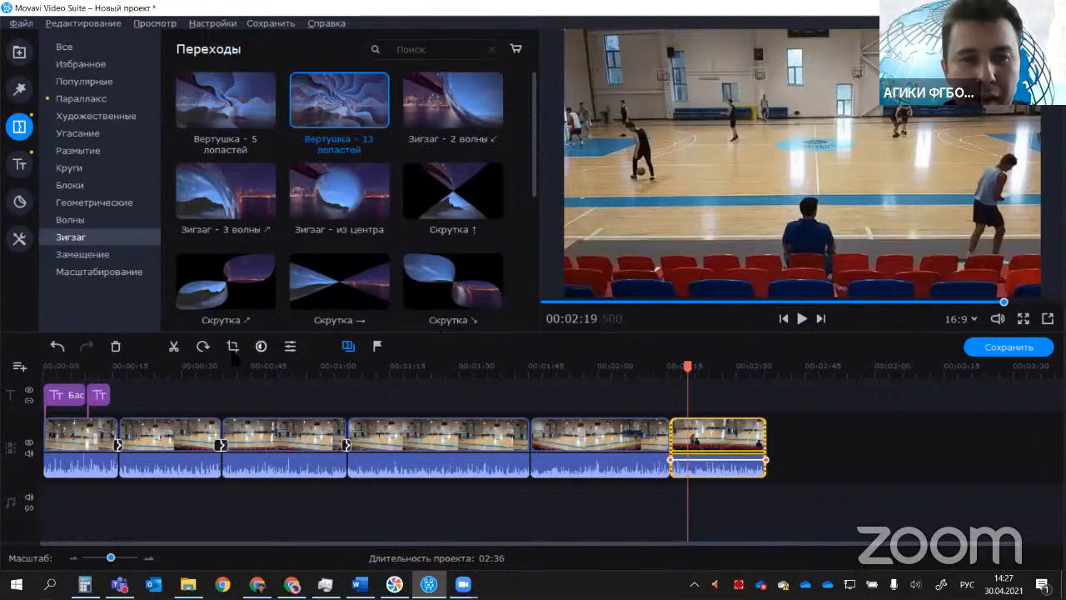
Step: Crop the last clip to a smaller area in the middle of the frame and start playing it back
click(233, 346)
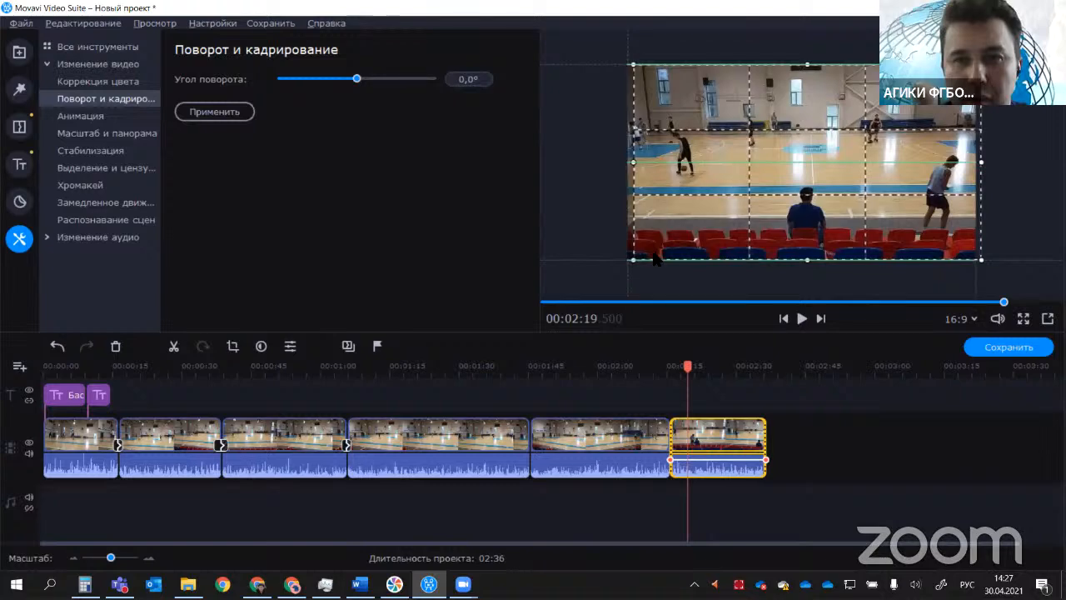
drag(628, 260, 714, 209)
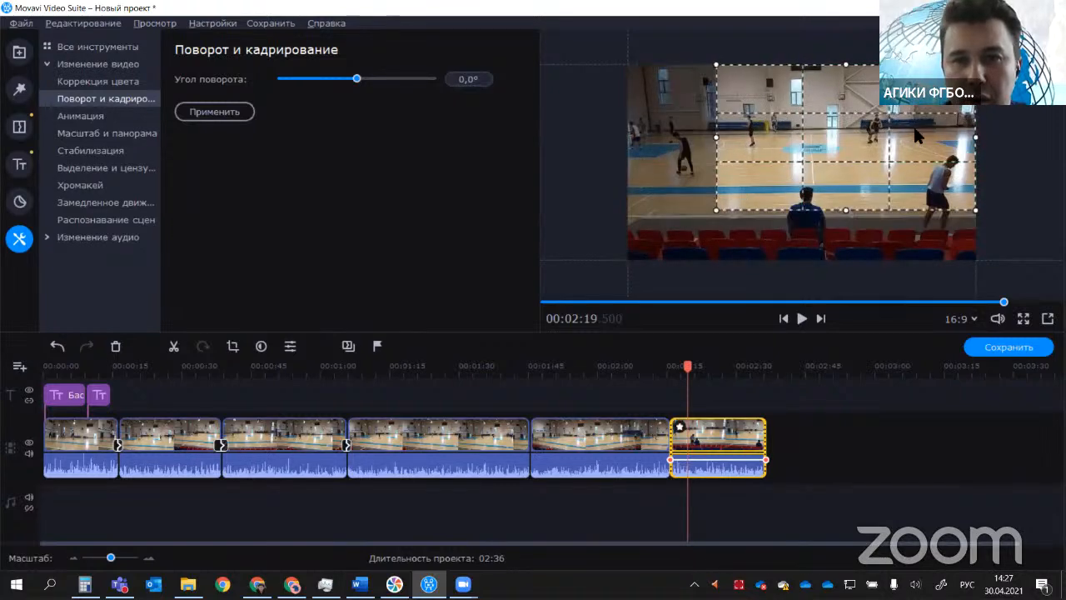
drag(925, 125, 883, 143)
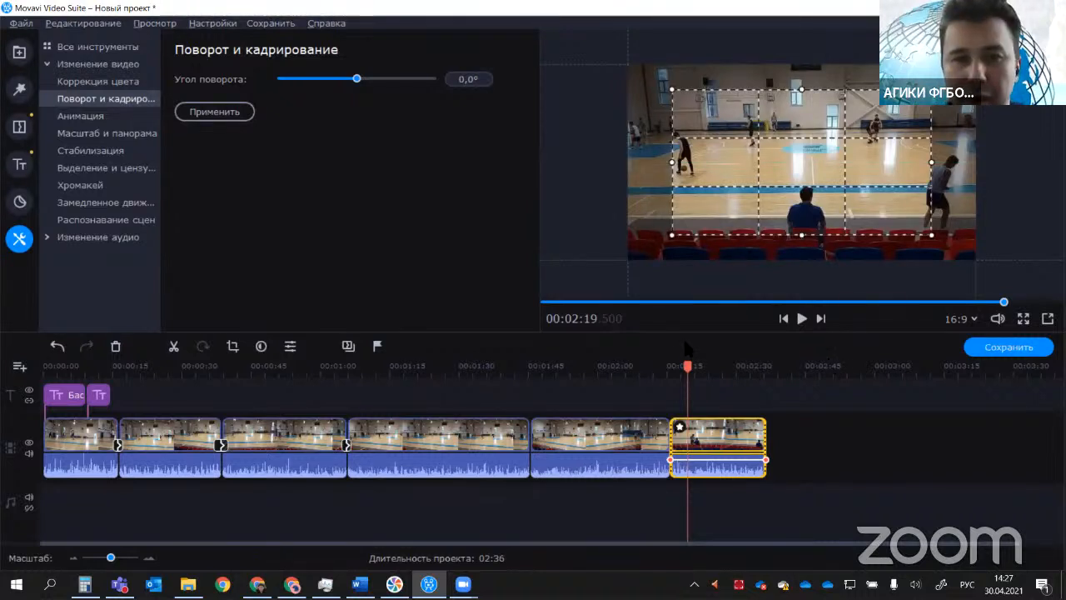
click(801, 318)
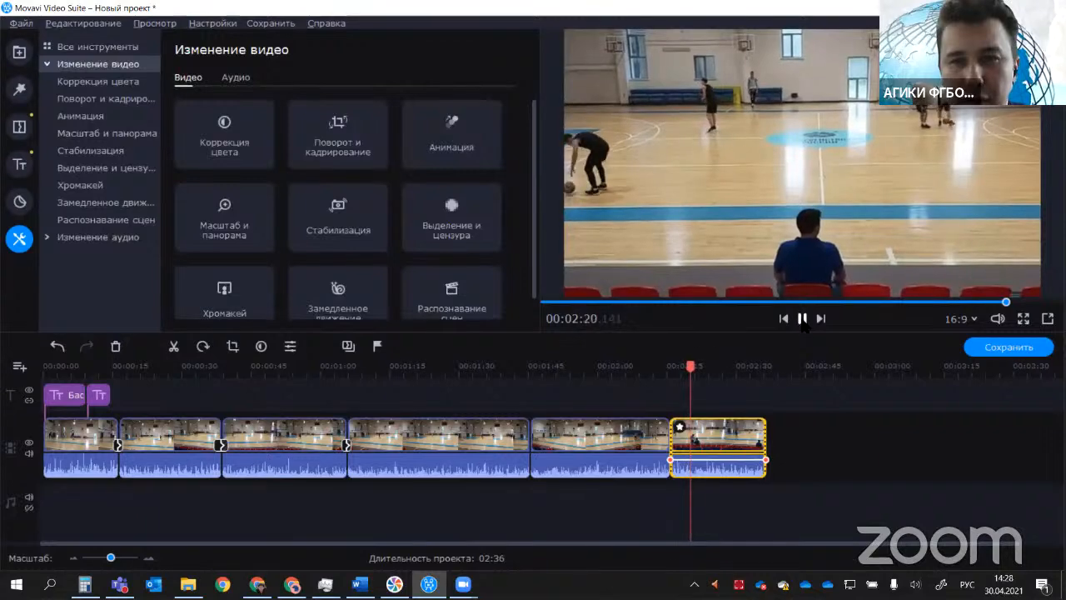
Step: Play back the cut from the fifth clip into the cropped last clip to compare the framing
click(659, 370)
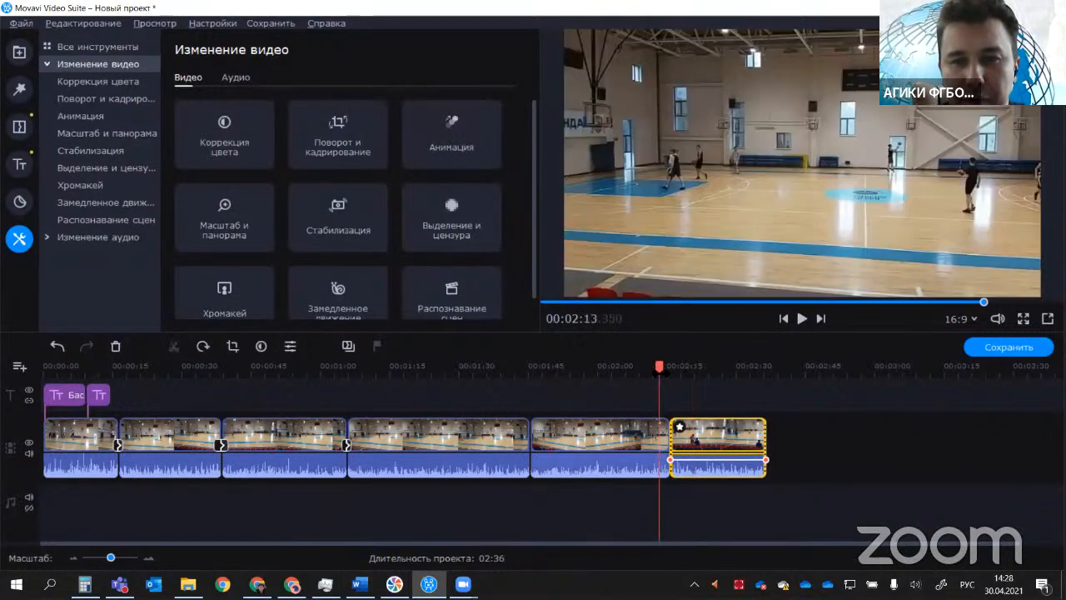
click(801, 319)
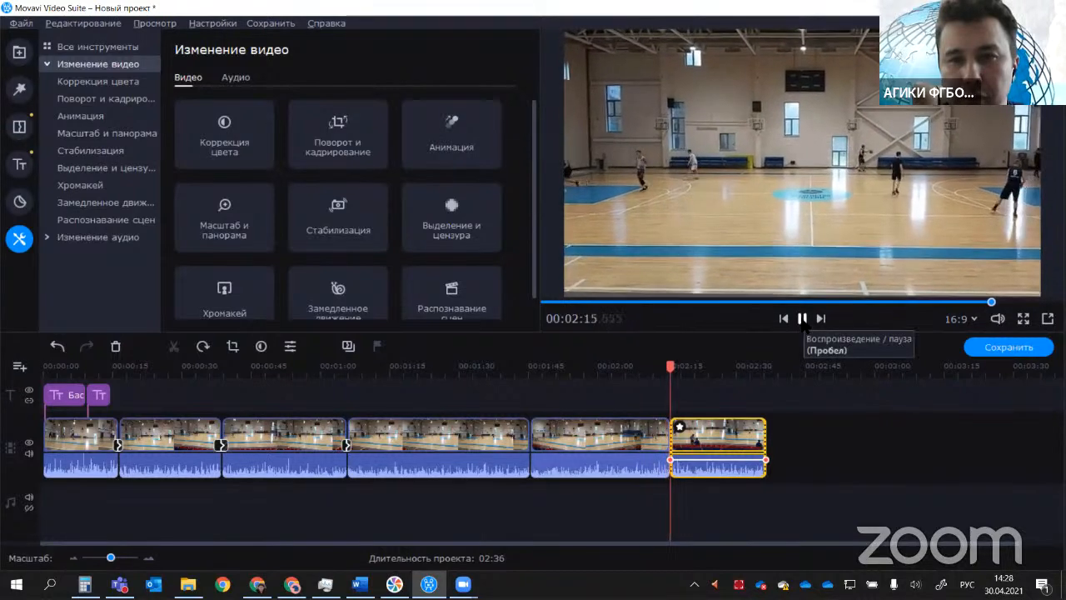
click(802, 318)
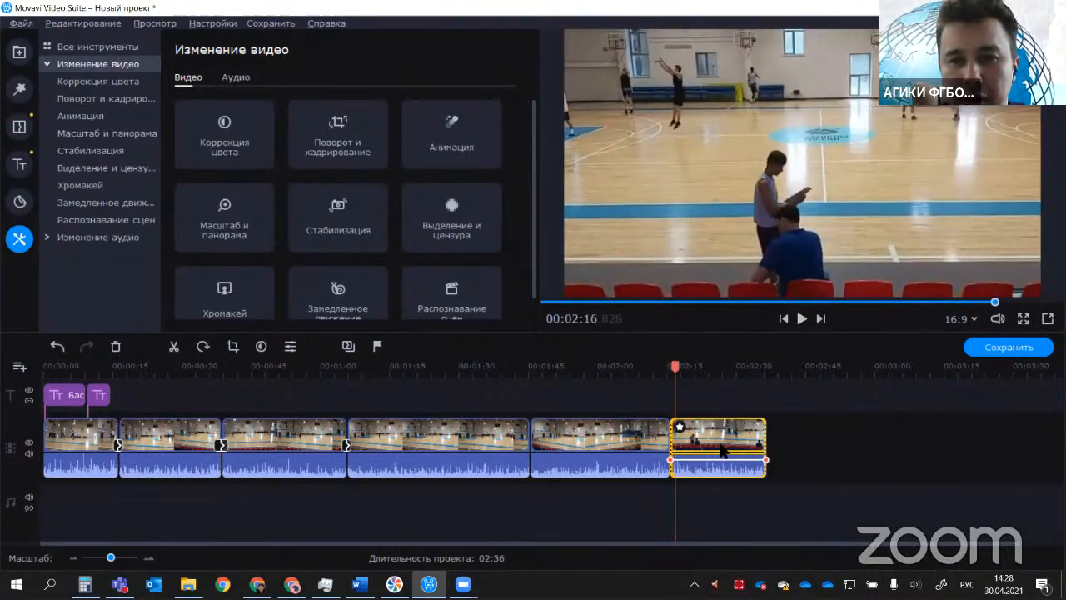
drag(675, 361, 653, 364)
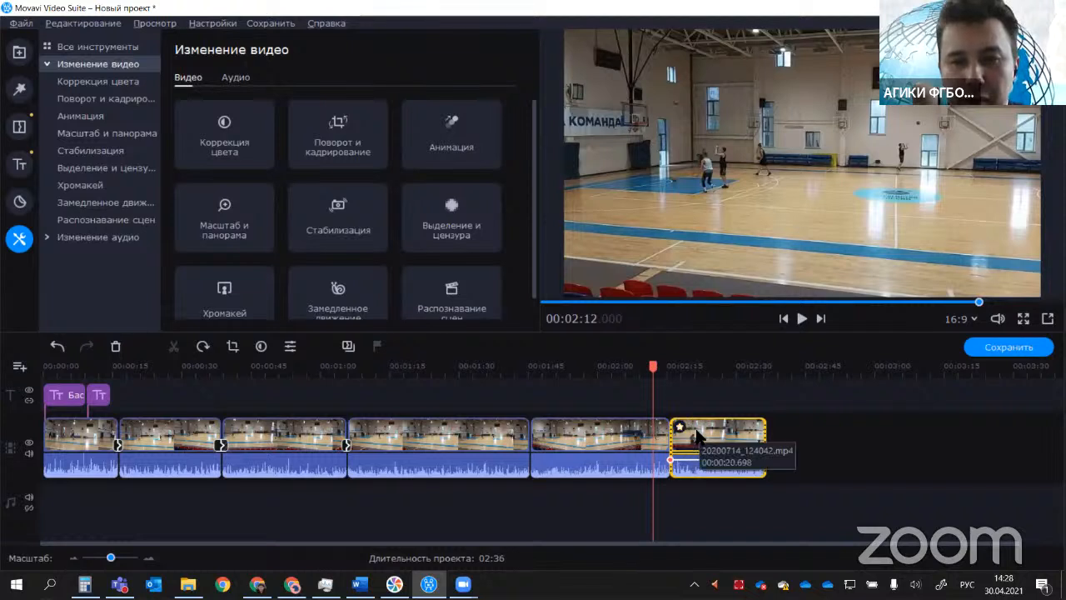
Step: Open the effects applied to the last clip, remove the Кадрирование effect and deselect the clip
click(698, 433)
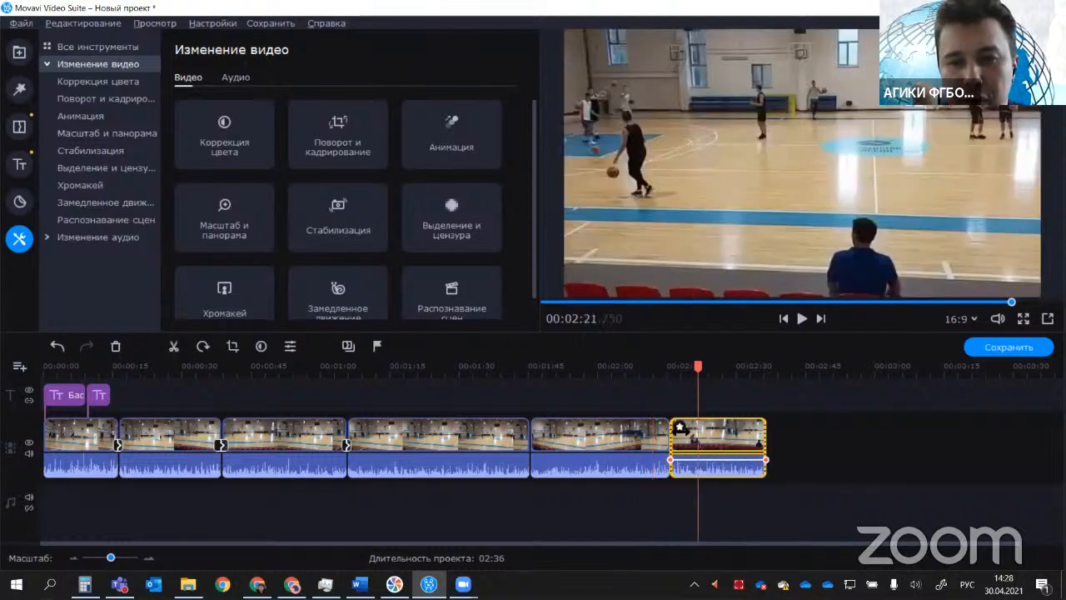
click(679, 428)
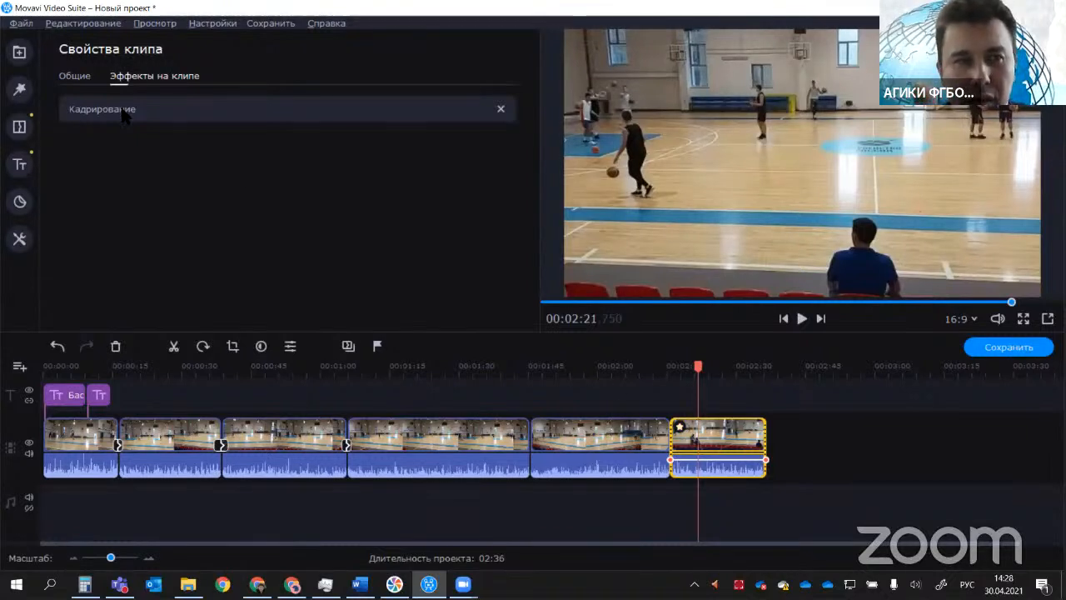
click(500, 109)
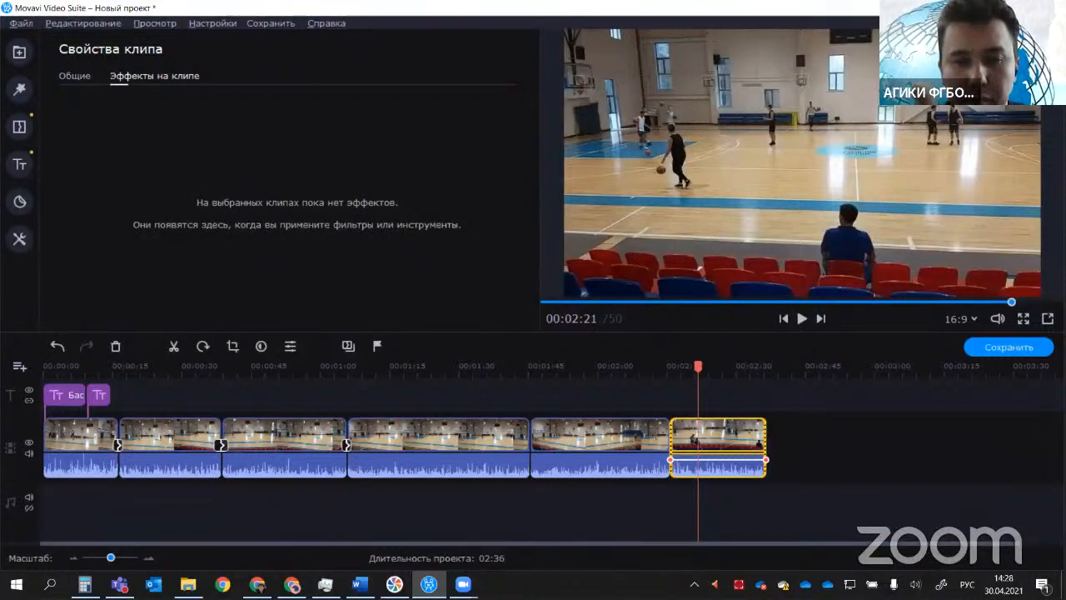
click(832, 413)
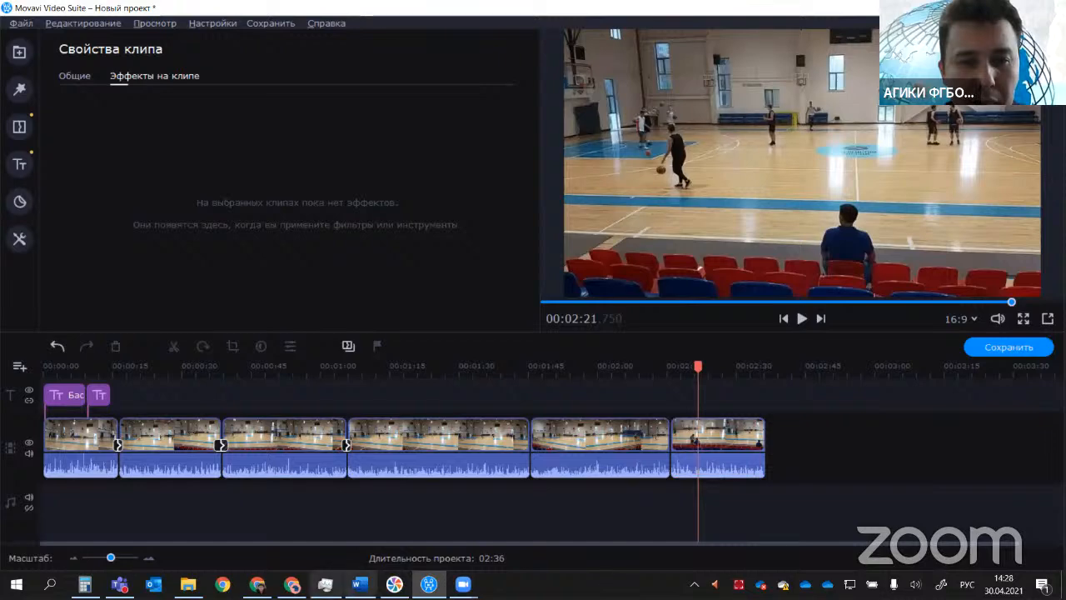
Step: Switch to the Word lesson outline, highlight the item Добавление звуковой дорожки, and return to Movavi Video Suite
click(359, 584)
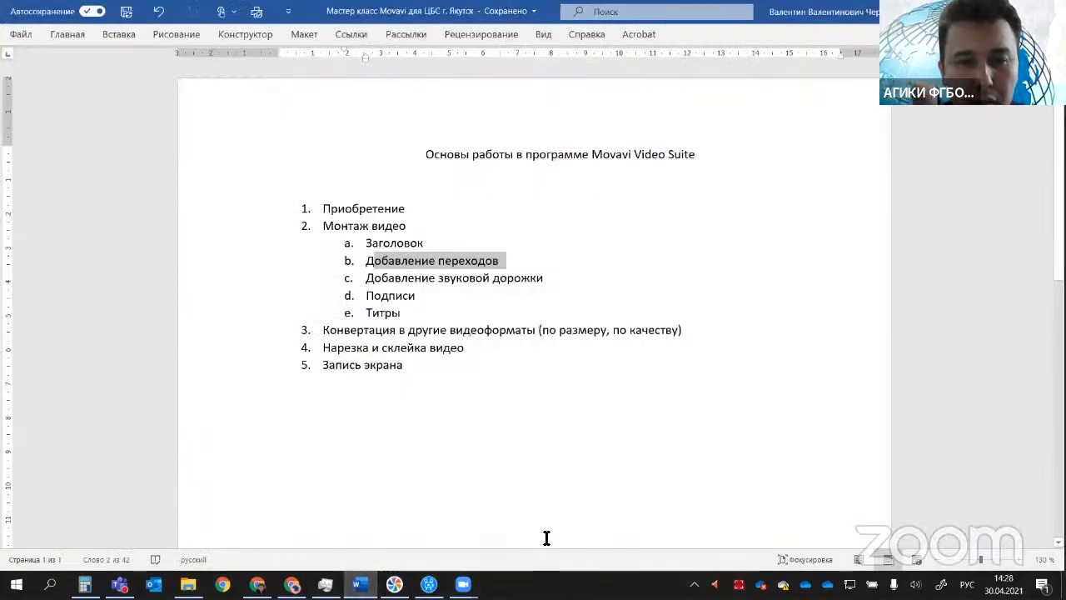
drag(543, 278, 408, 278)
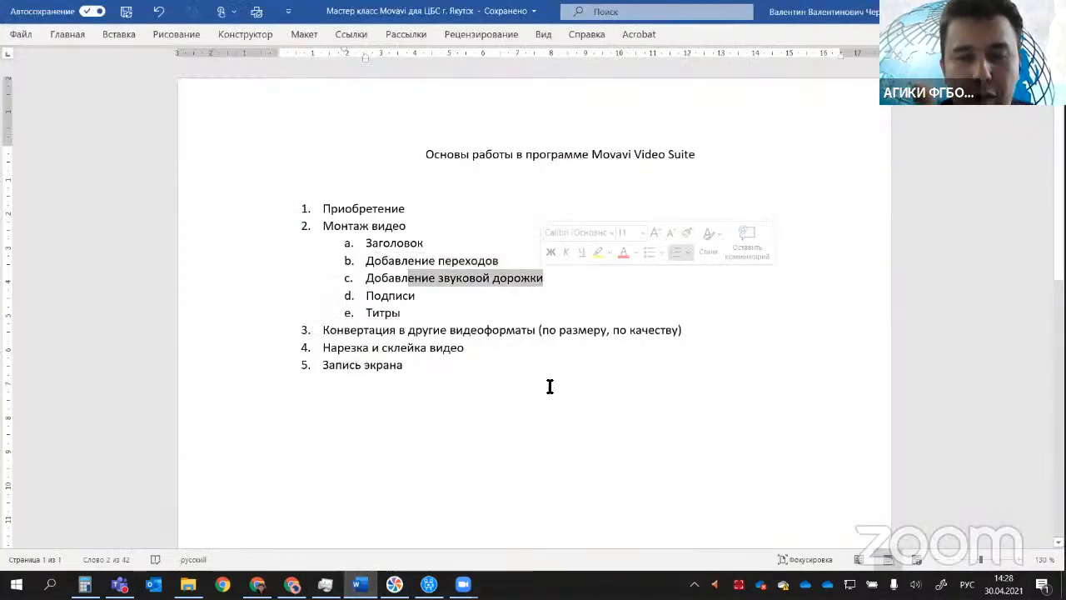
key(alt+Tab)
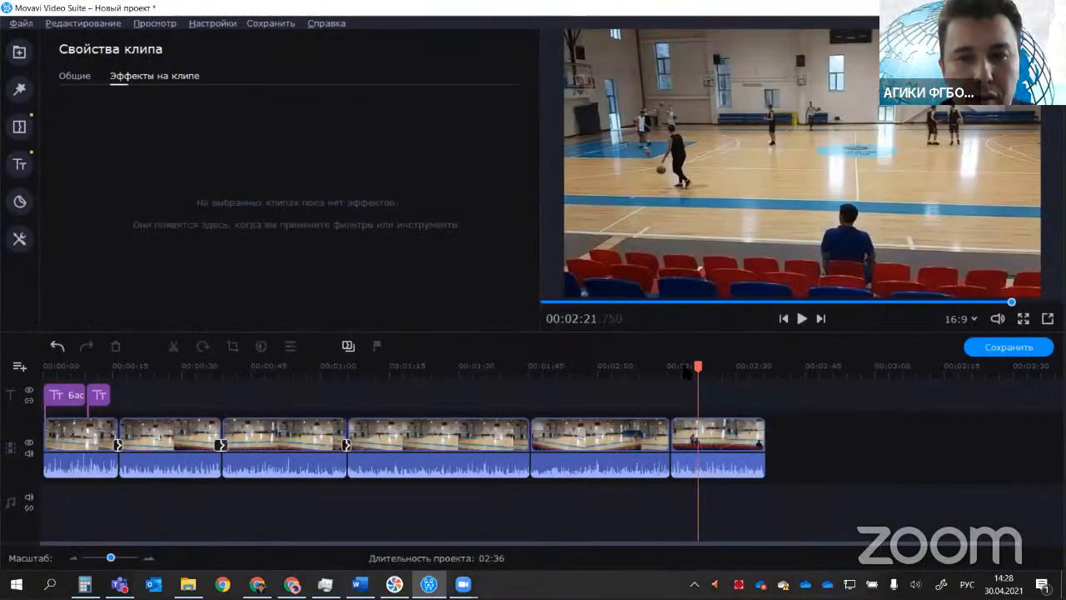
Step: Play back the opening seconds of the project from the start of the timeline
drag(698, 366, 47, 367)
click(800, 322)
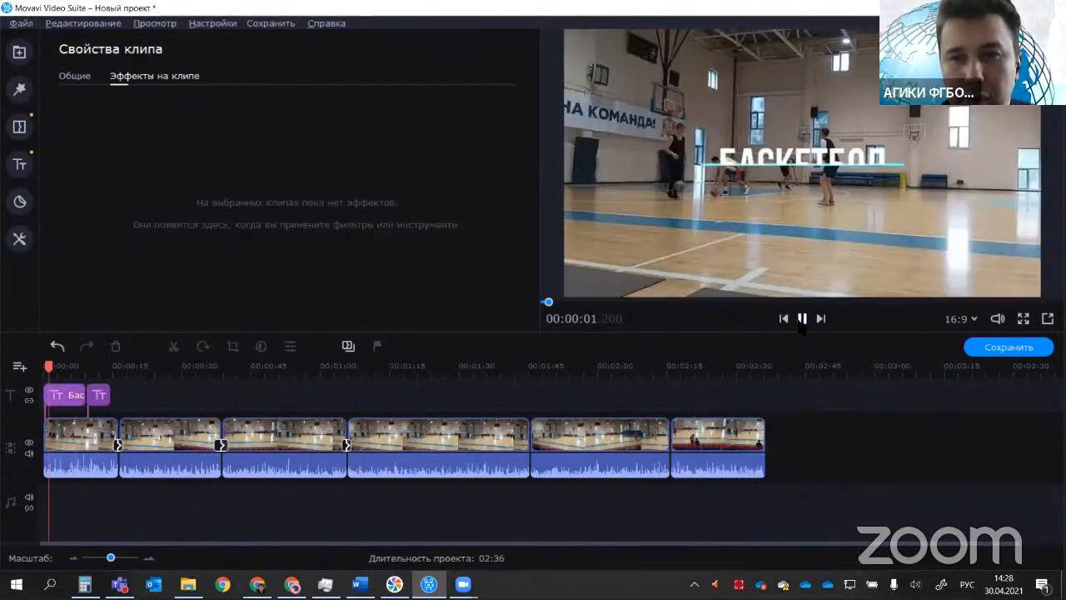
click(801, 320)
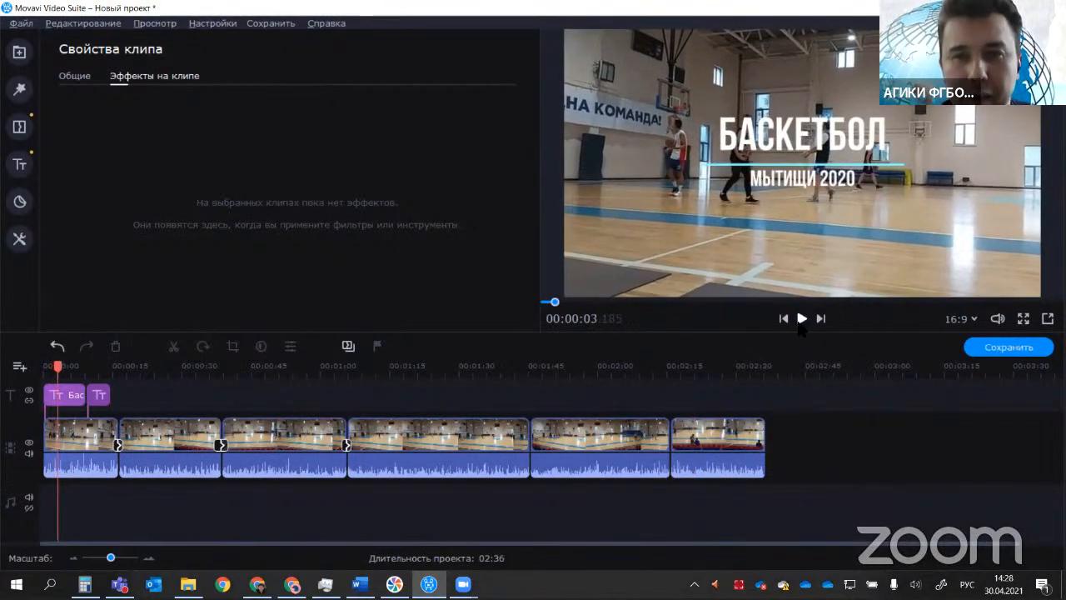
Step: Examine the original audio of the clips along the timeline, selecting the audio parts separately from the video
click(73, 468)
click(158, 467)
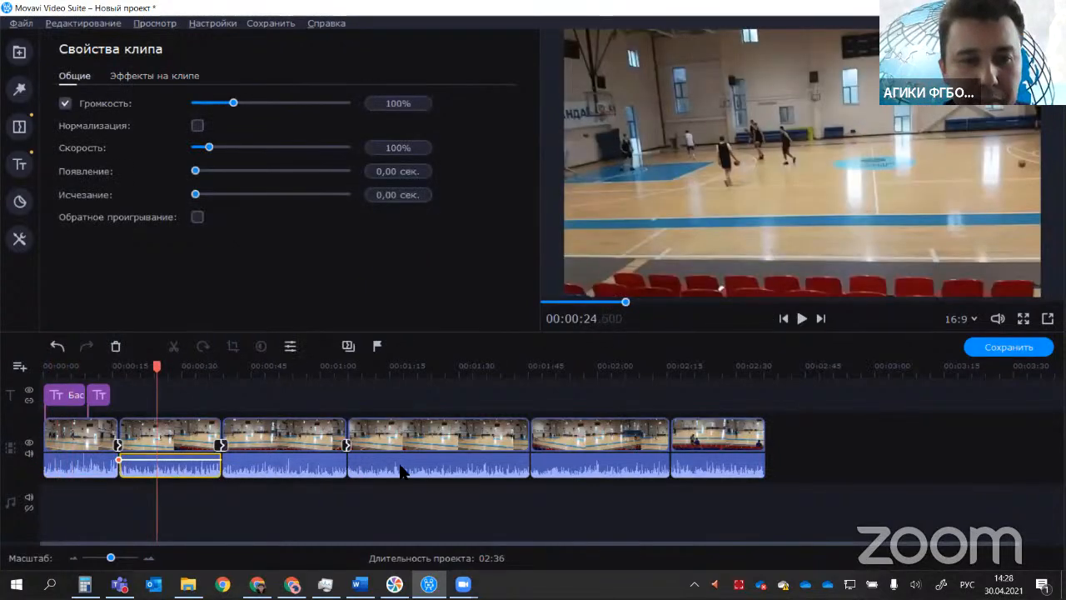
click(400, 468)
click(595, 471)
click(689, 470)
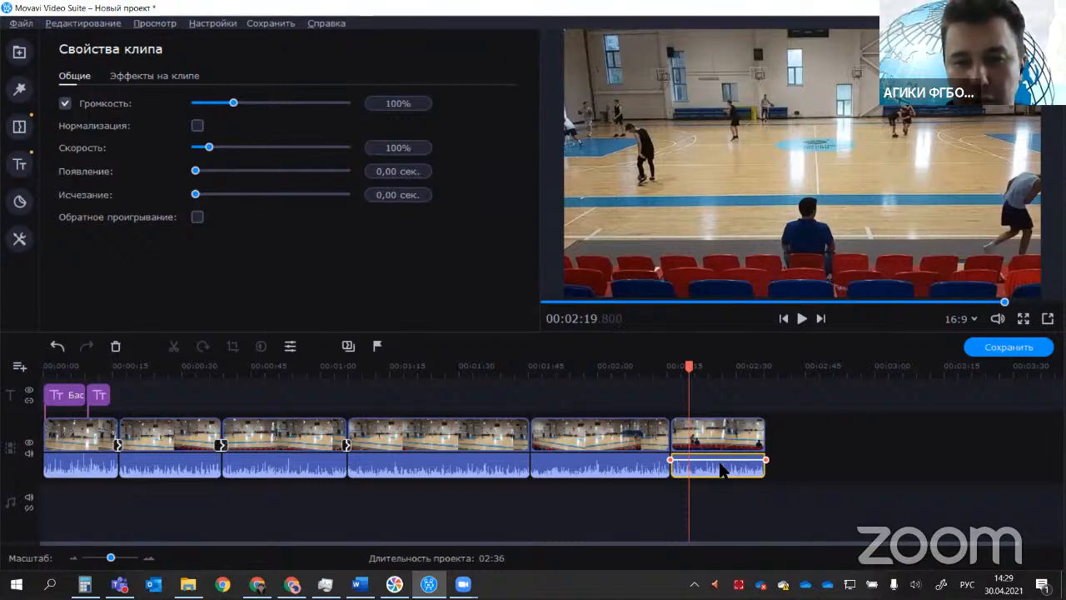
click(633, 470)
click(728, 466)
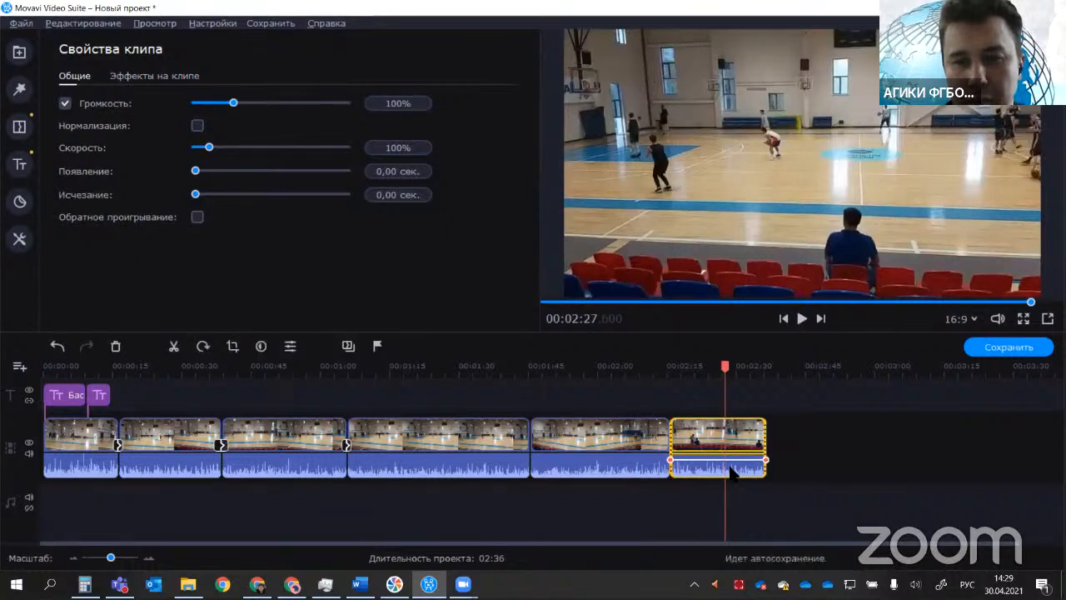
click(716, 445)
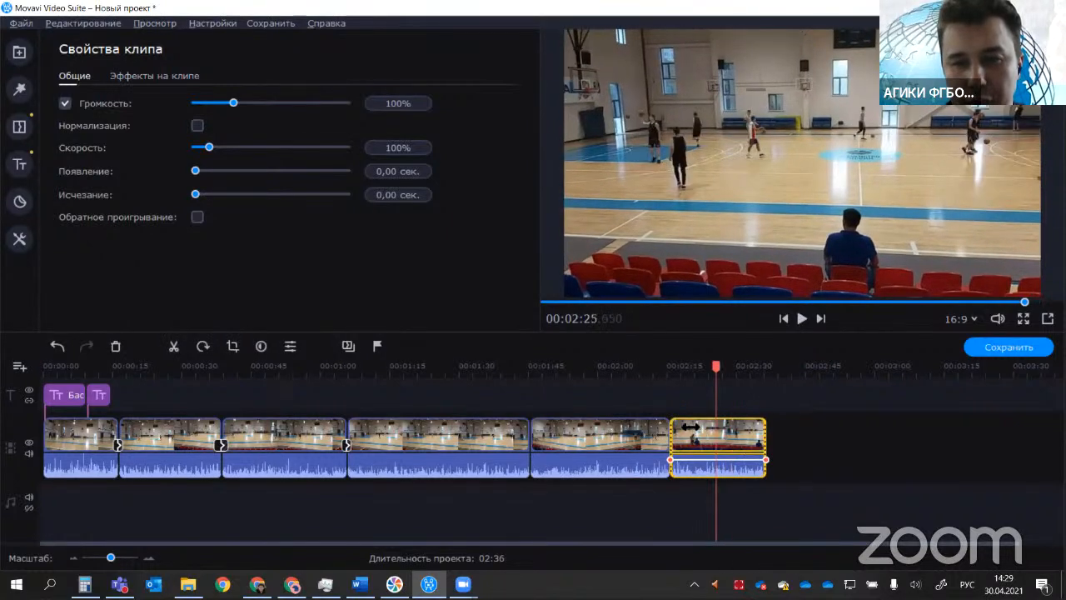
Step: Delete the original audio of the last clip and play back the cut from the fifth clip into it
click(740, 468)
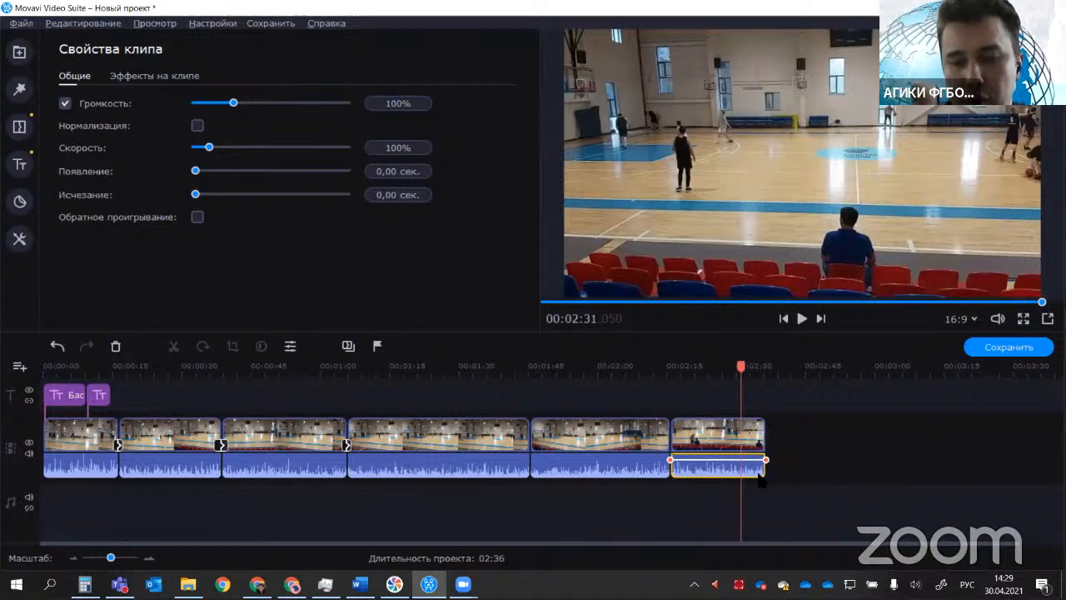
key(Delete)
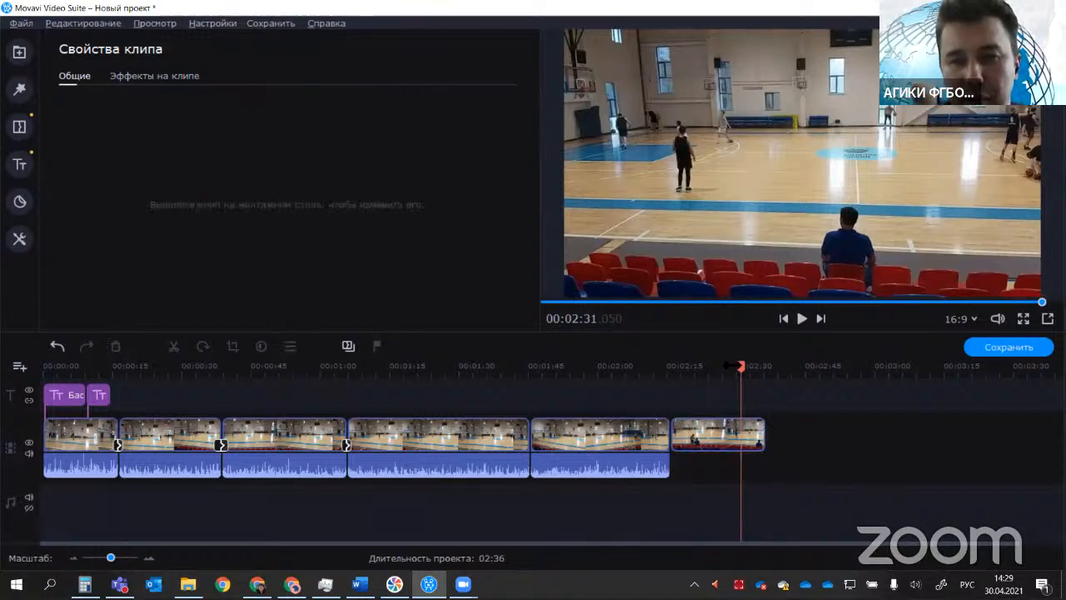
drag(740, 388, 665, 388)
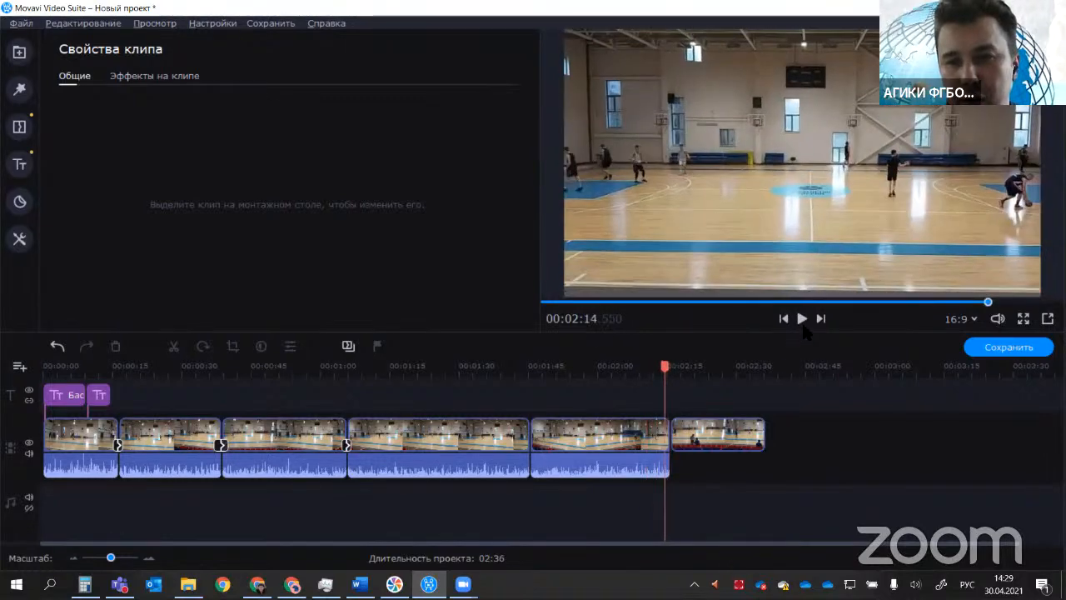
click(801, 321)
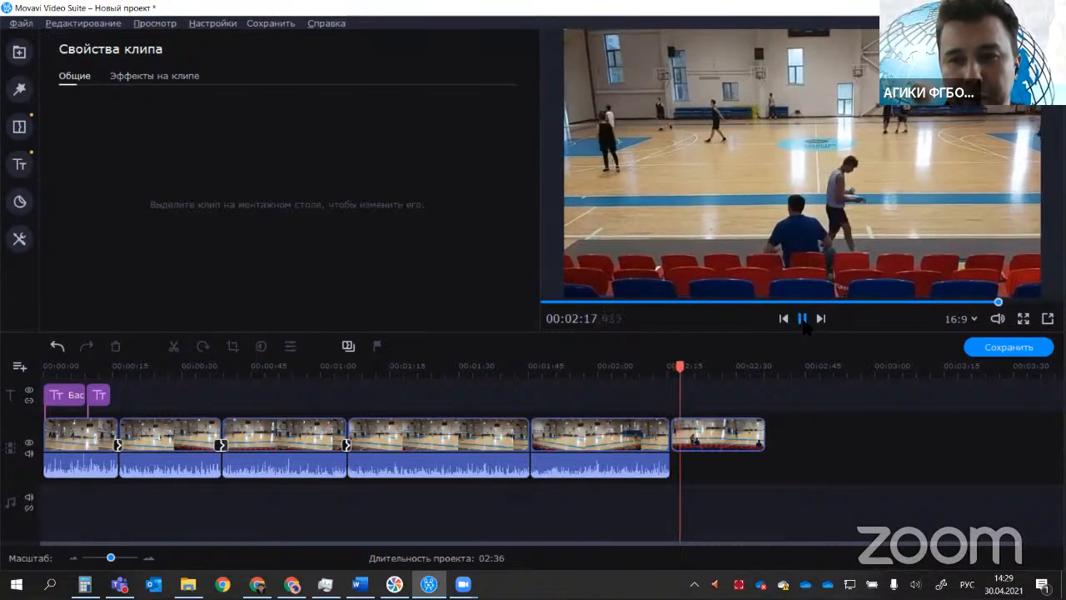
click(802, 320)
Step: Undo the deletion of the last clip's audio, move the playhead back to 00:00:11.700 and clear the selection
drag(679, 378, 588, 379)
key(ctrl+z)
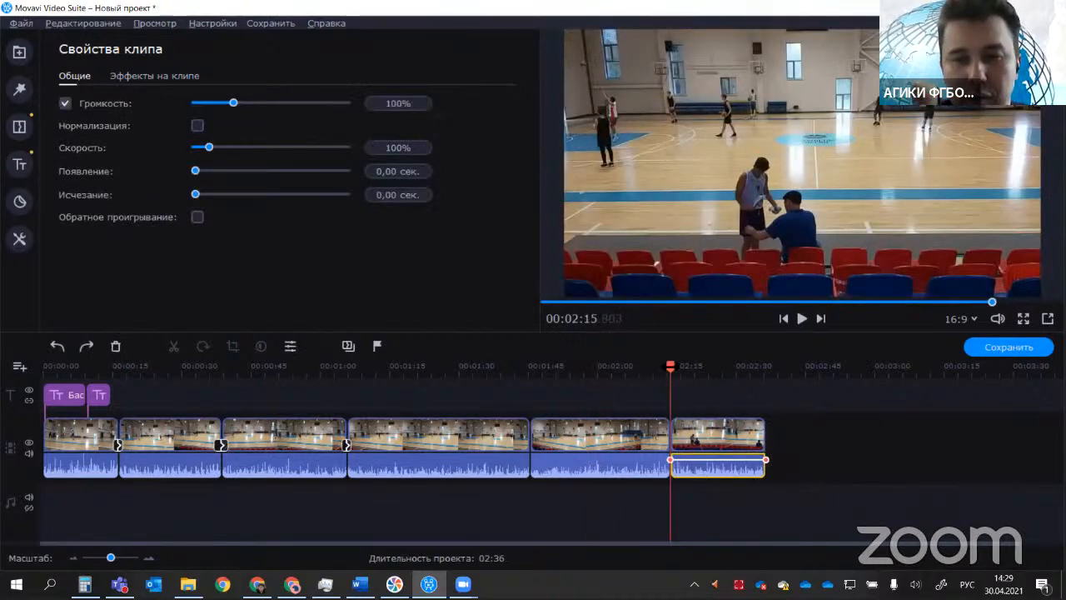
drag(681, 366, 99, 417)
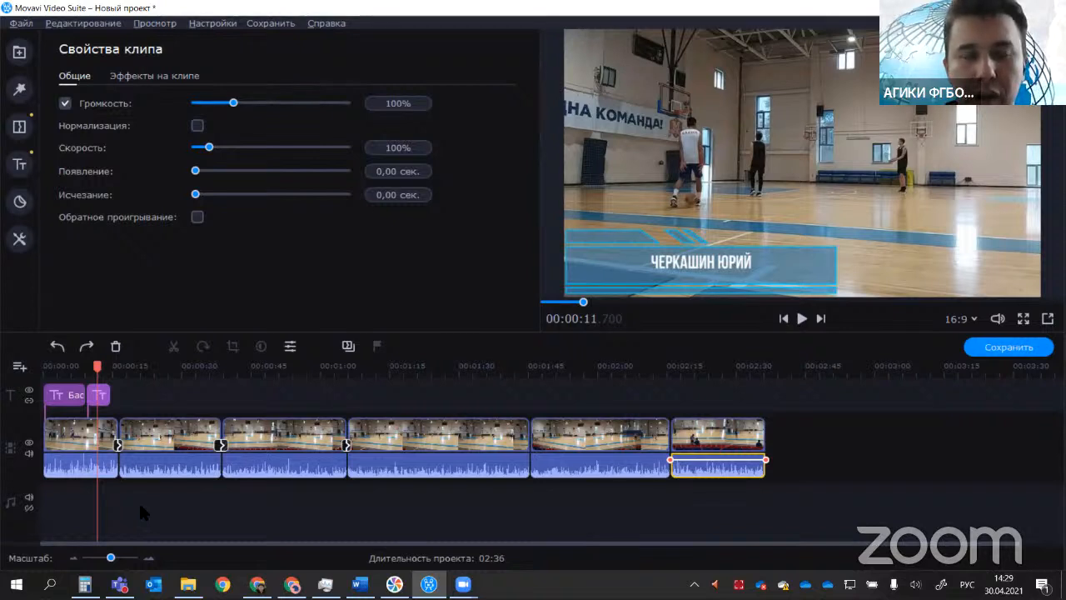
click(77, 498)
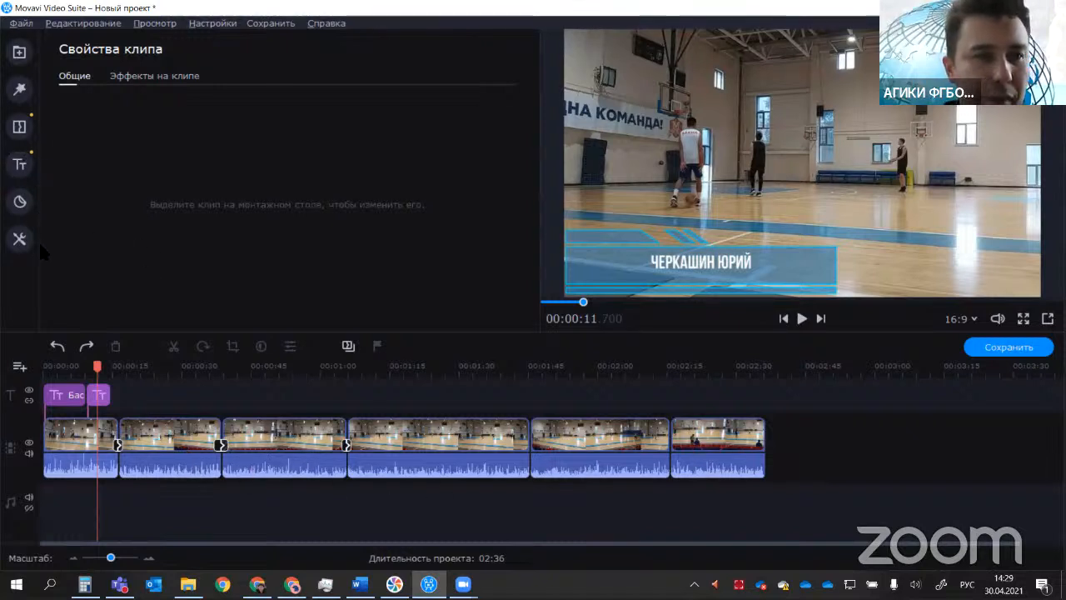
Step: Review the first clip's general properties and applied effects, and look over the filter and sticker collections
click(84, 433)
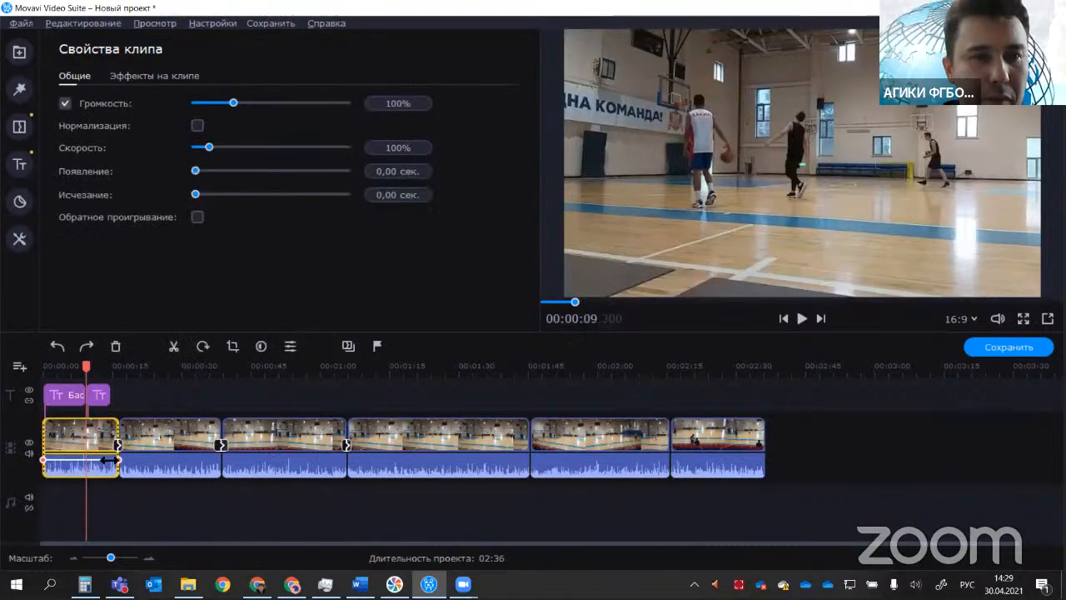
click(112, 78)
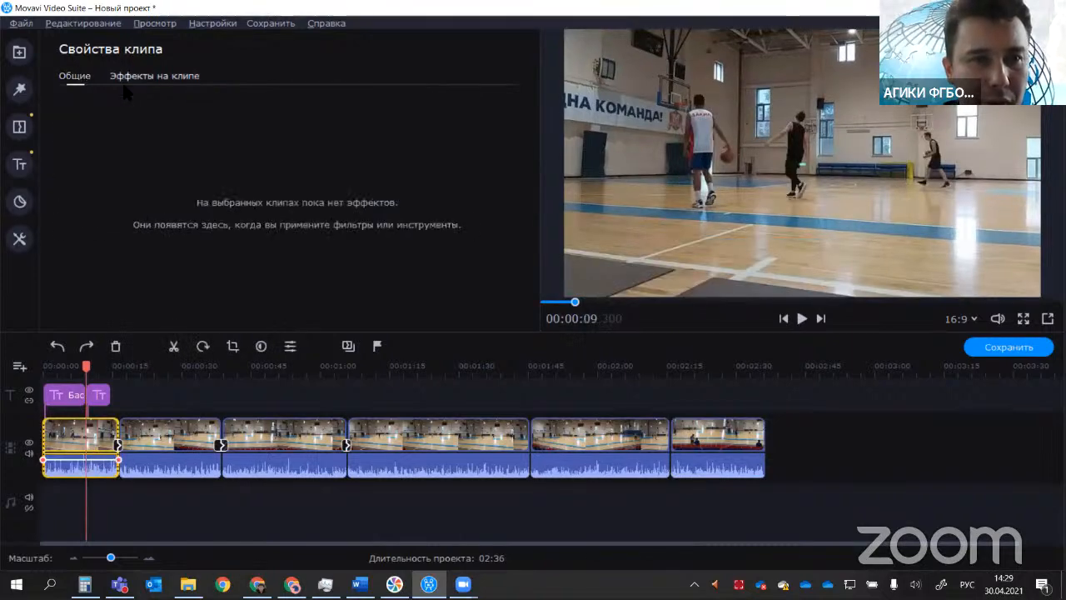
click(68, 80)
click(21, 92)
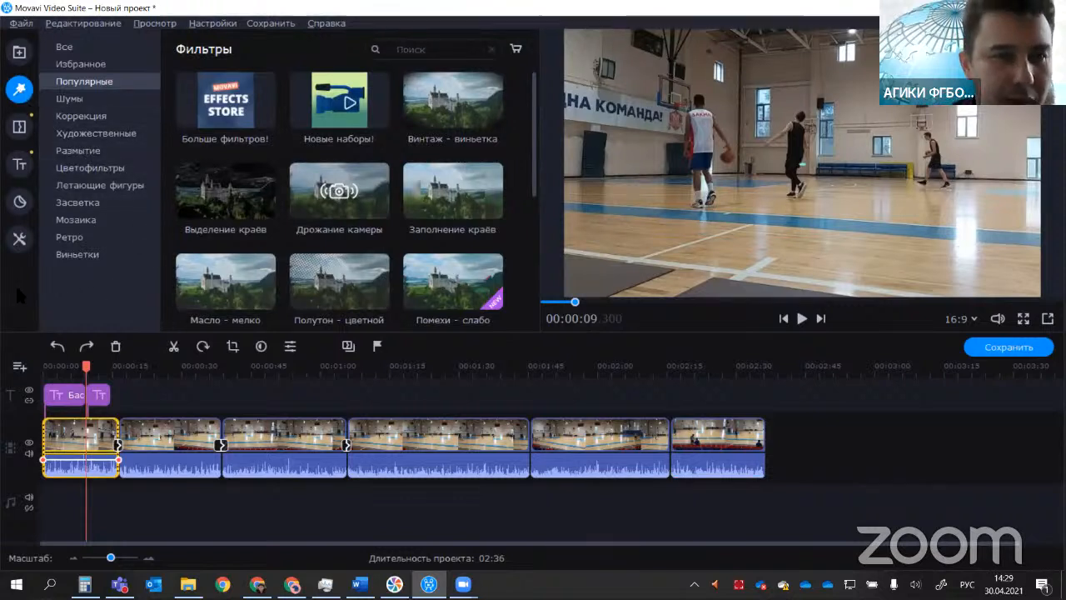
click(20, 204)
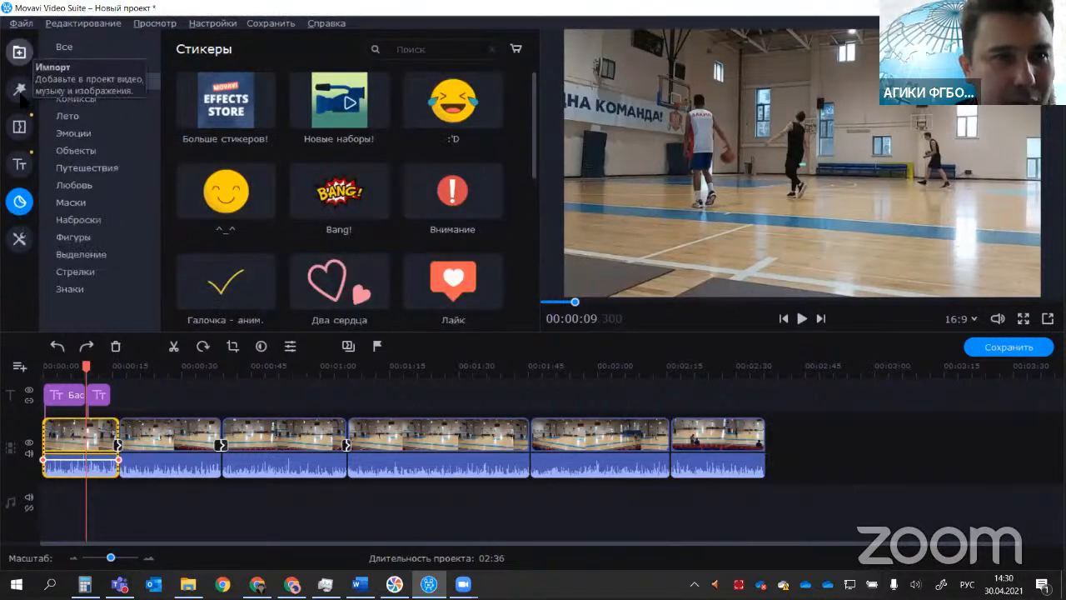
Step: Import the video file 20200714_130404 from the Видео Мытищи folder into the file library
click(19, 52)
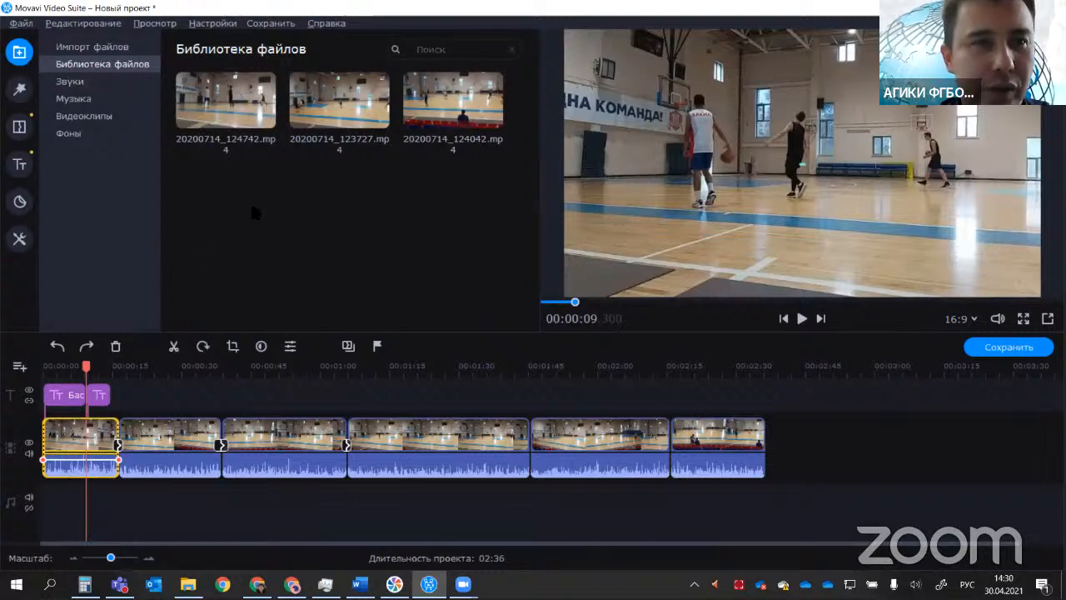
click(21, 24)
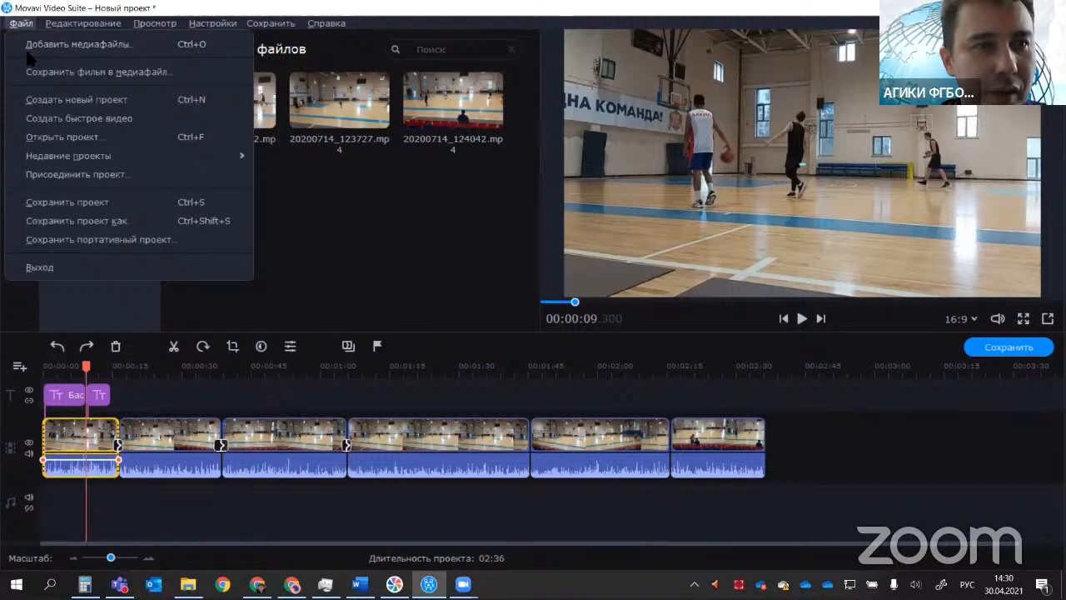
click(30, 52)
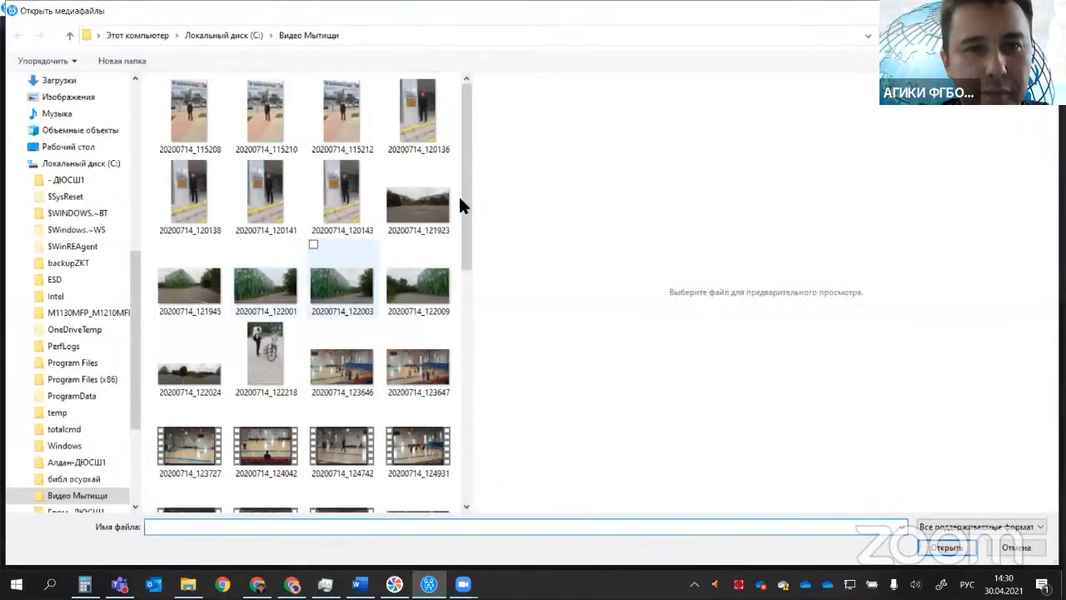
scroll(450, 233, down, 4)
click(417, 233)
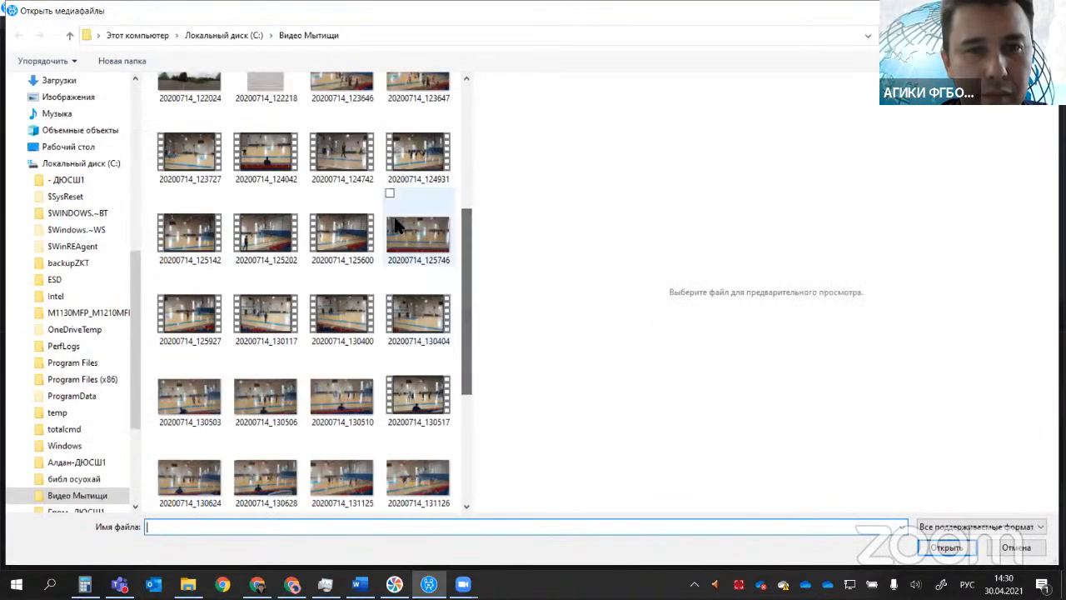
key(Down)
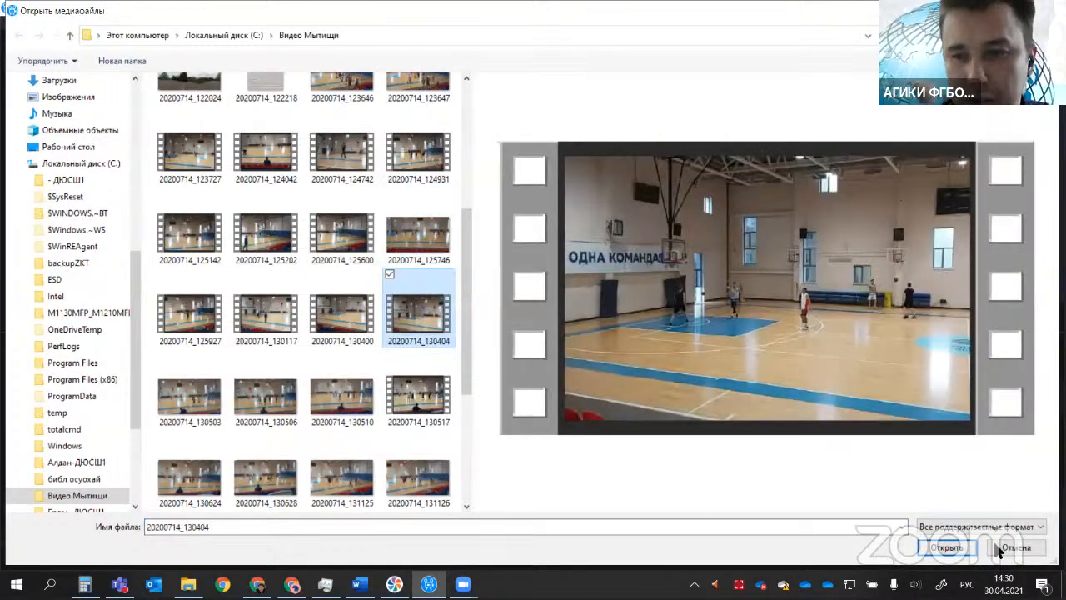
click(947, 547)
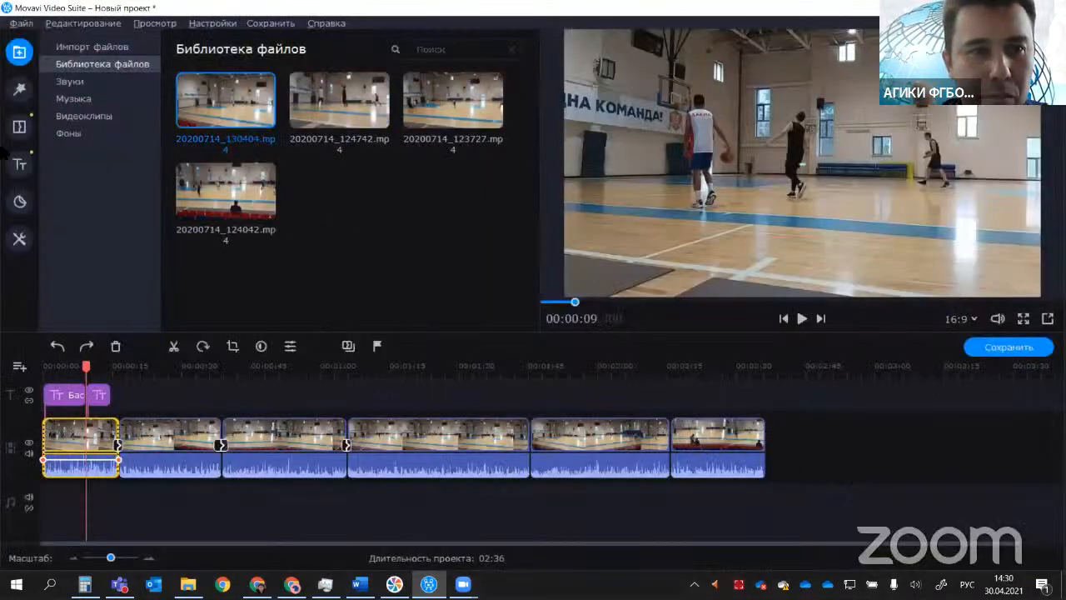
Step: Start another media import and look through the Видео Мытищи, Музыка and Изображения folders for a soundtrack file
click(21, 23)
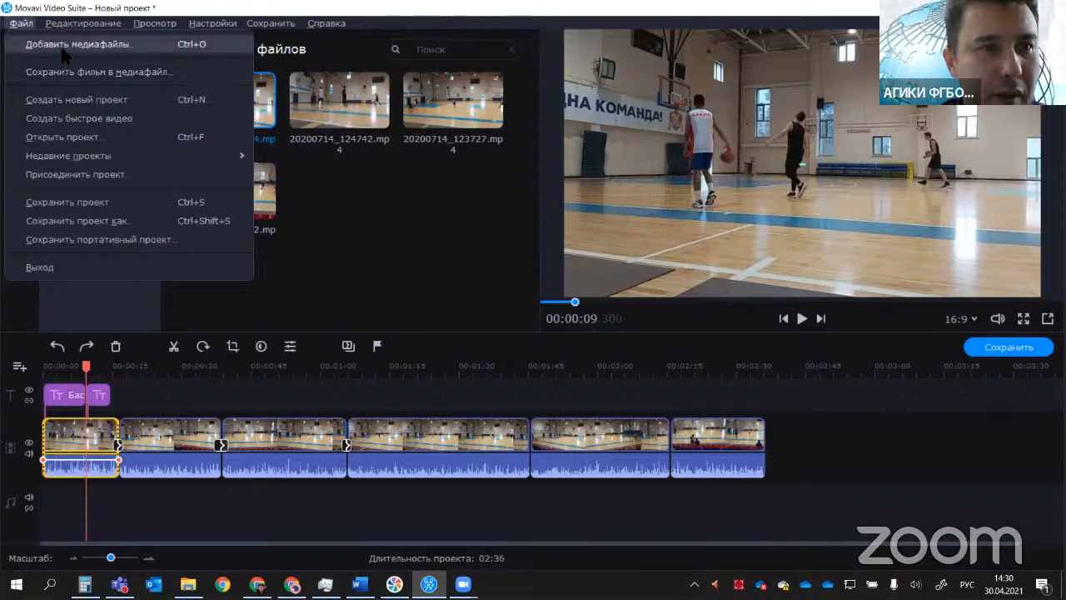
click(66, 46)
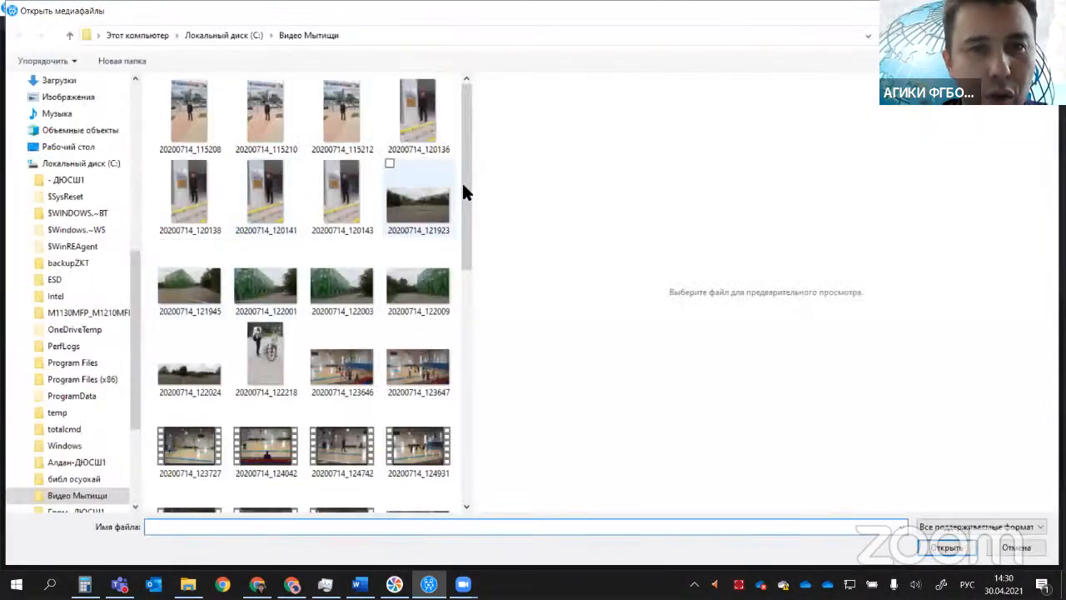
drag(464, 192, 466, 421)
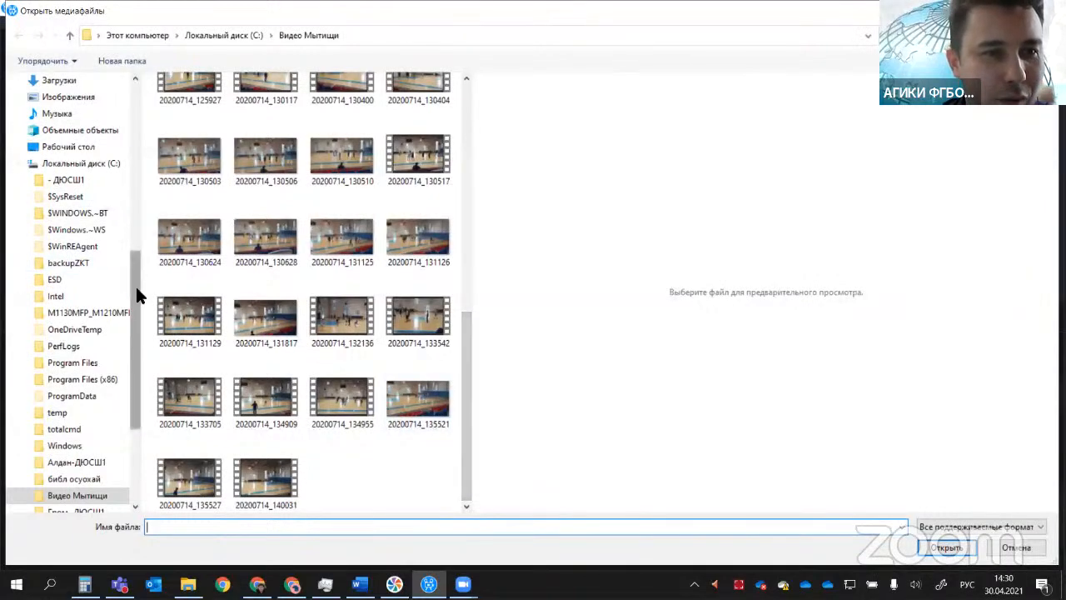
scroll(136, 287, up, 4)
scroll(103, 227, down, 4)
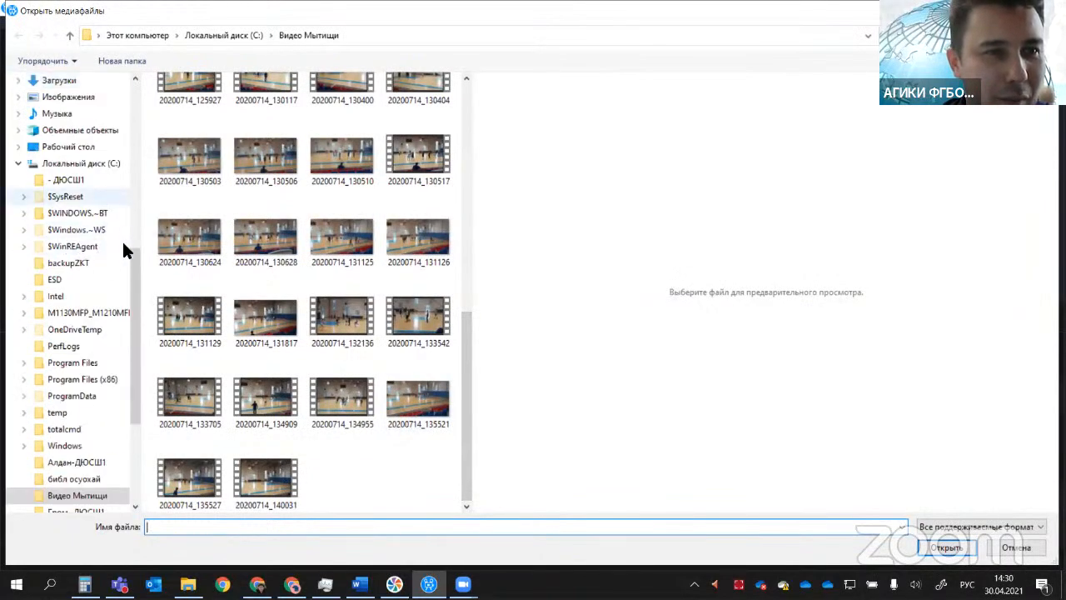
scroll(133, 286, up, 3)
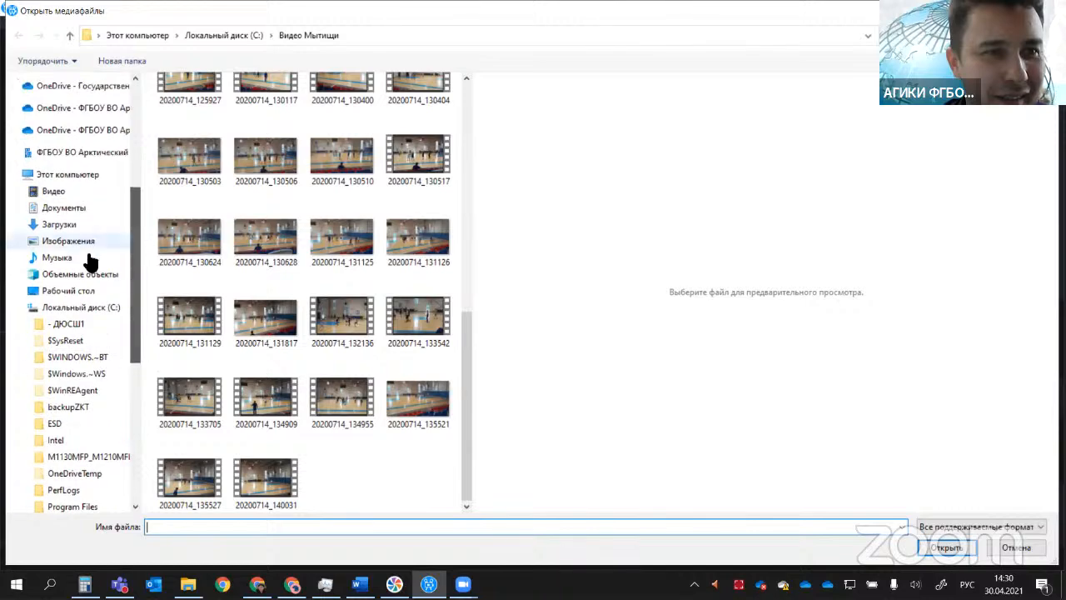
click(64, 259)
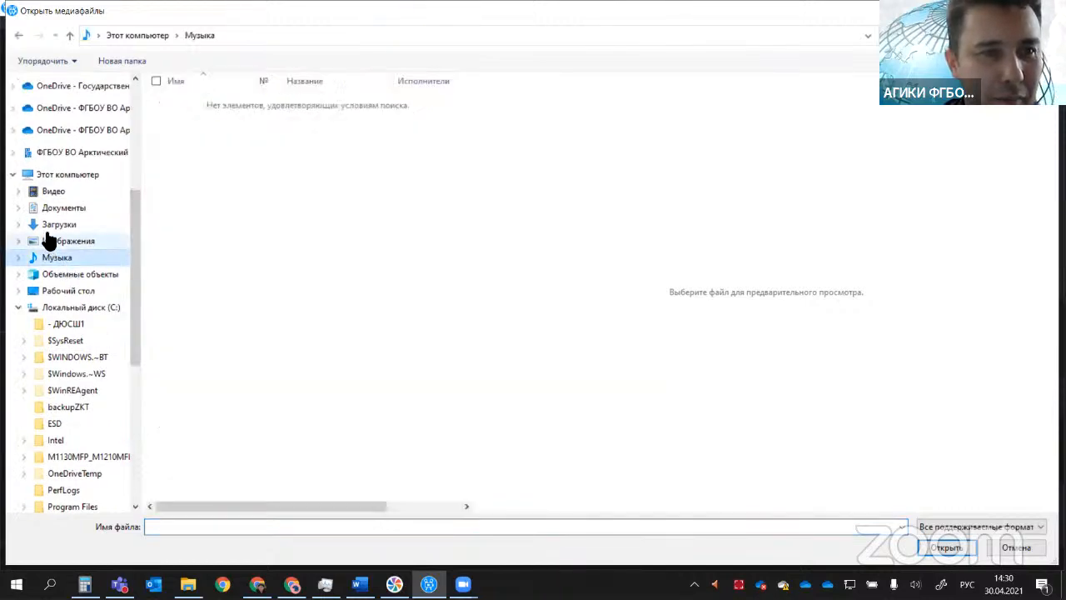
click(50, 241)
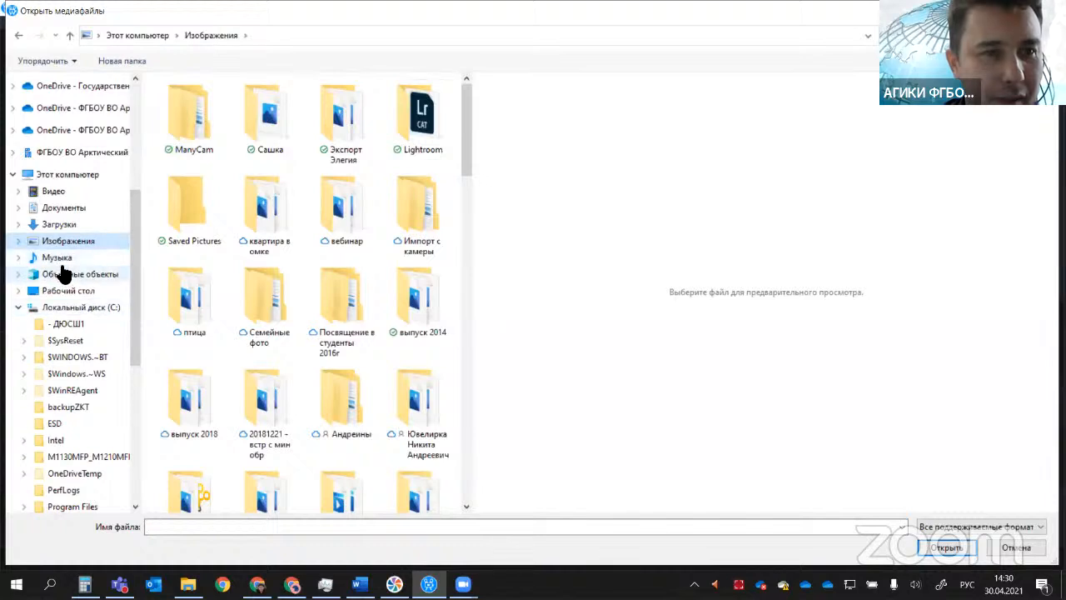
click(65, 259)
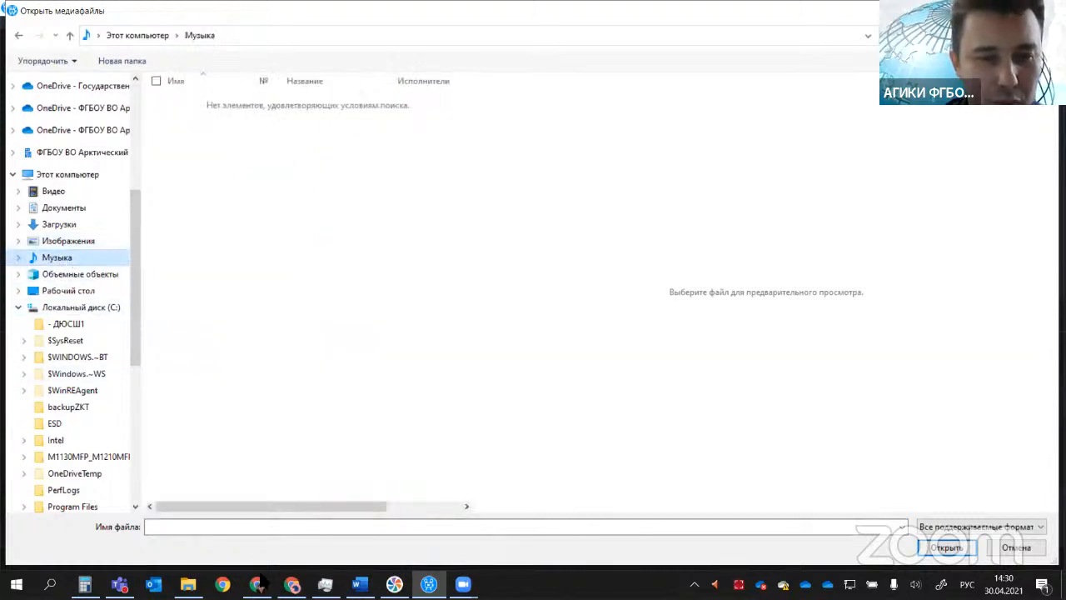
Step: Switch to Chrome and search the web for "скачать музыку"
mouse_move(258, 582)
click(258, 521)
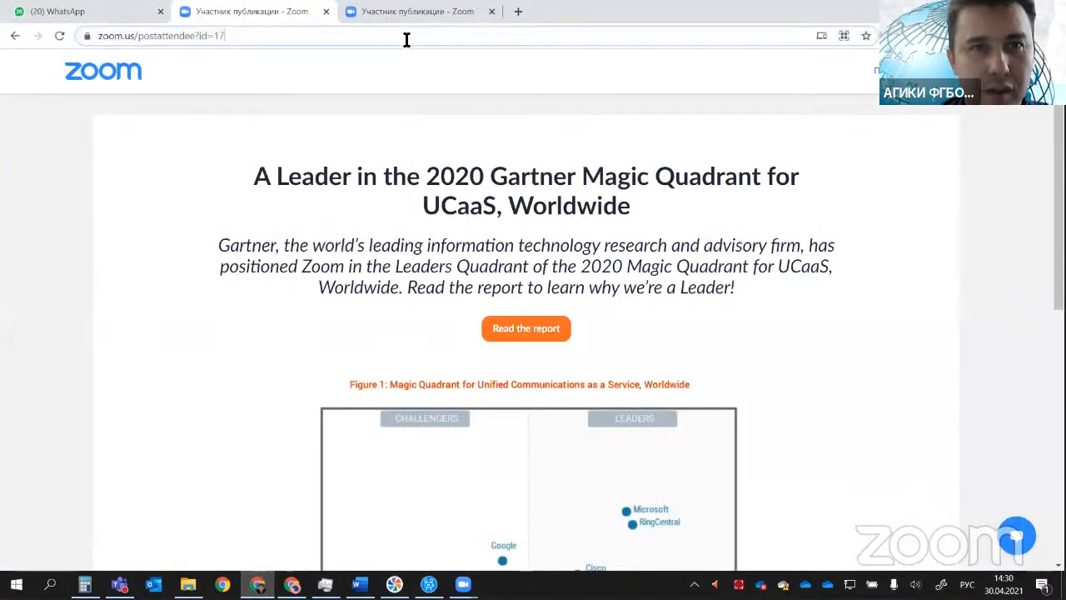
click(407, 39)
text(скачать)
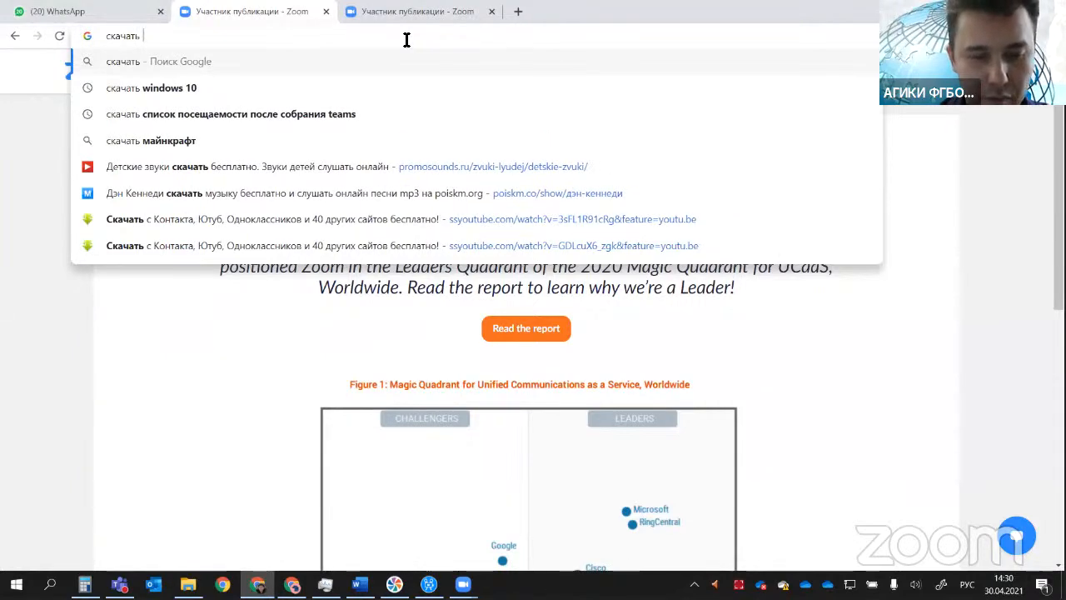
text( музыку)
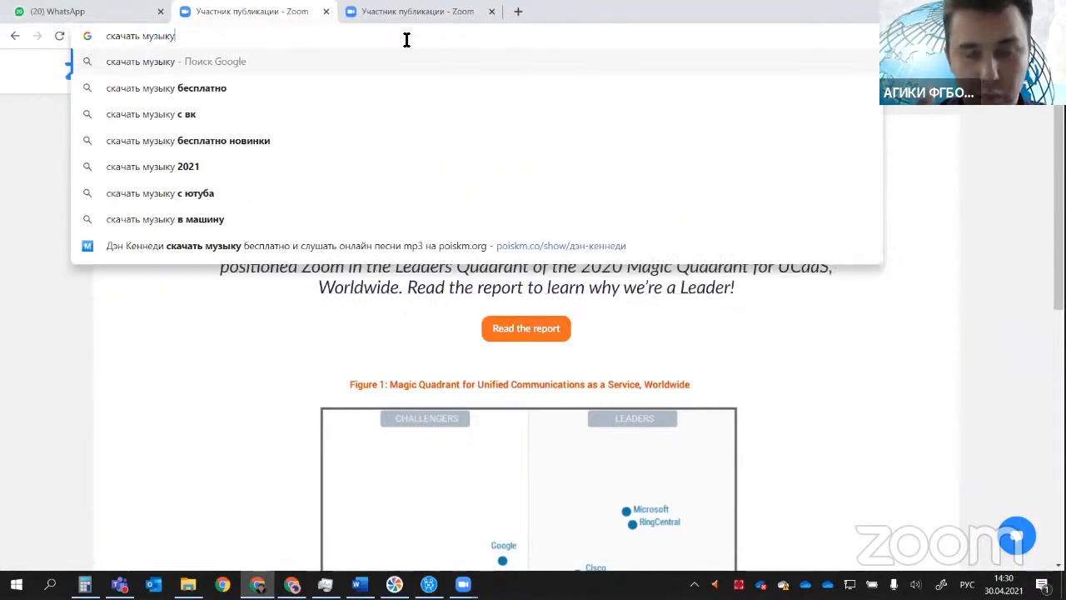
text(3)
key(BackSpace)
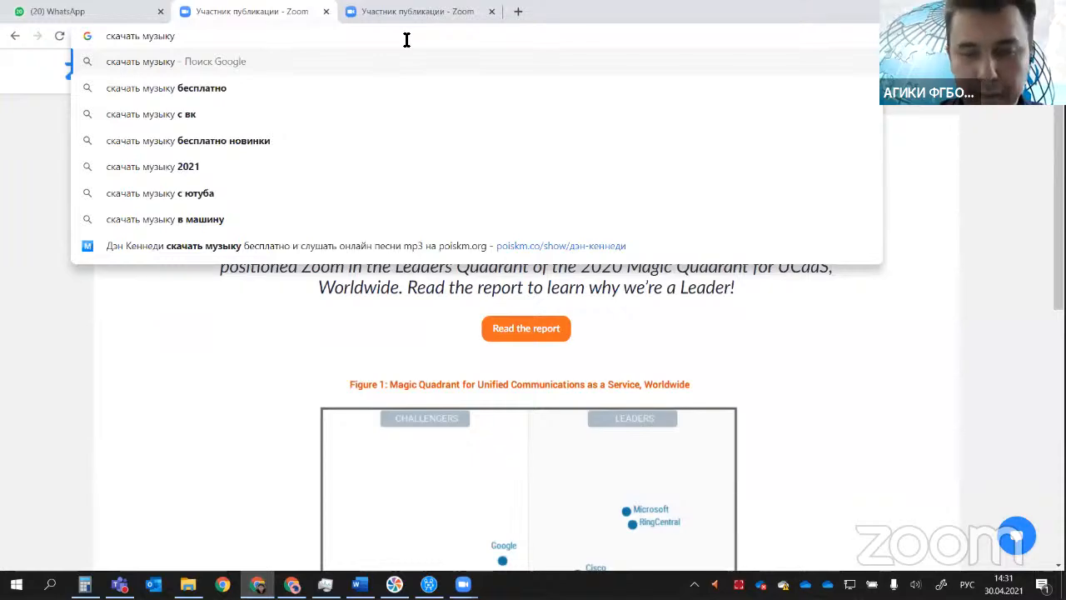
key(Return)
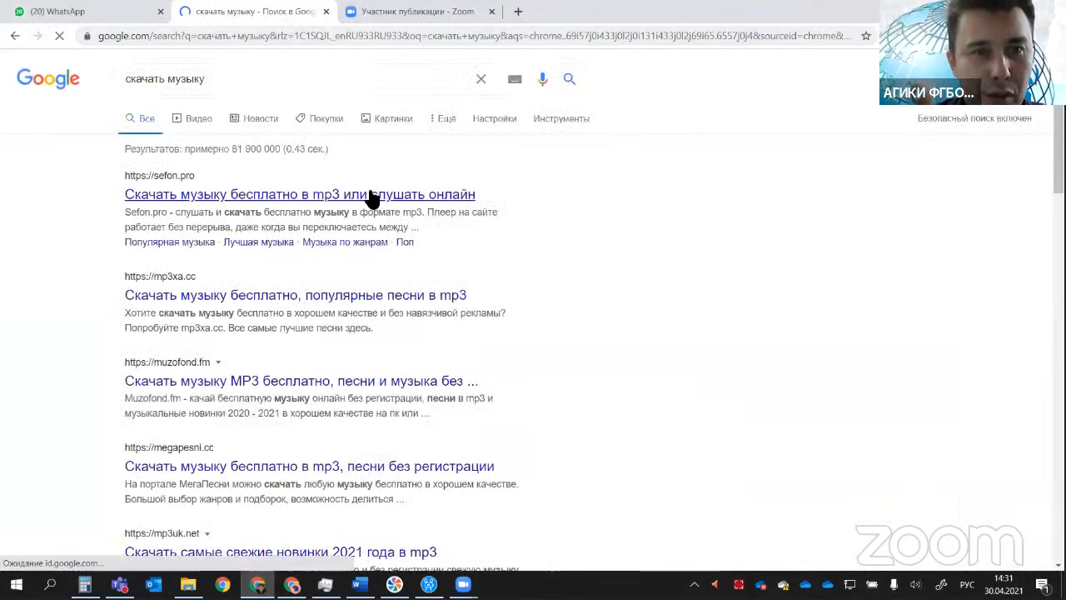
Step: Open the Sefon music site from the search results and download the track NLO - Не Грусти
click(368, 193)
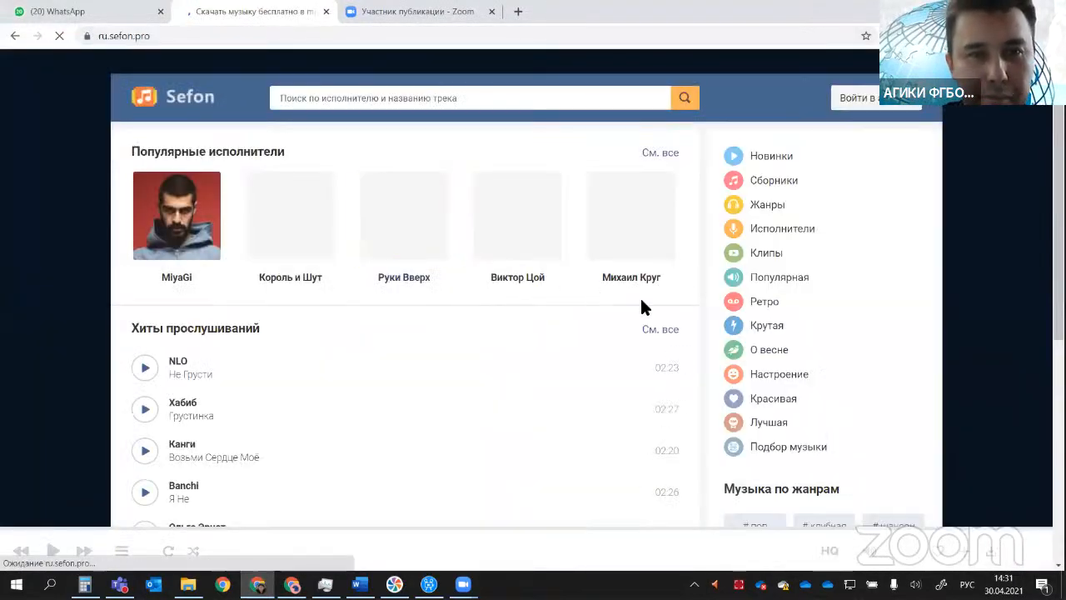
scroll(222, 339, down, 1)
mouse_move(467, 316)
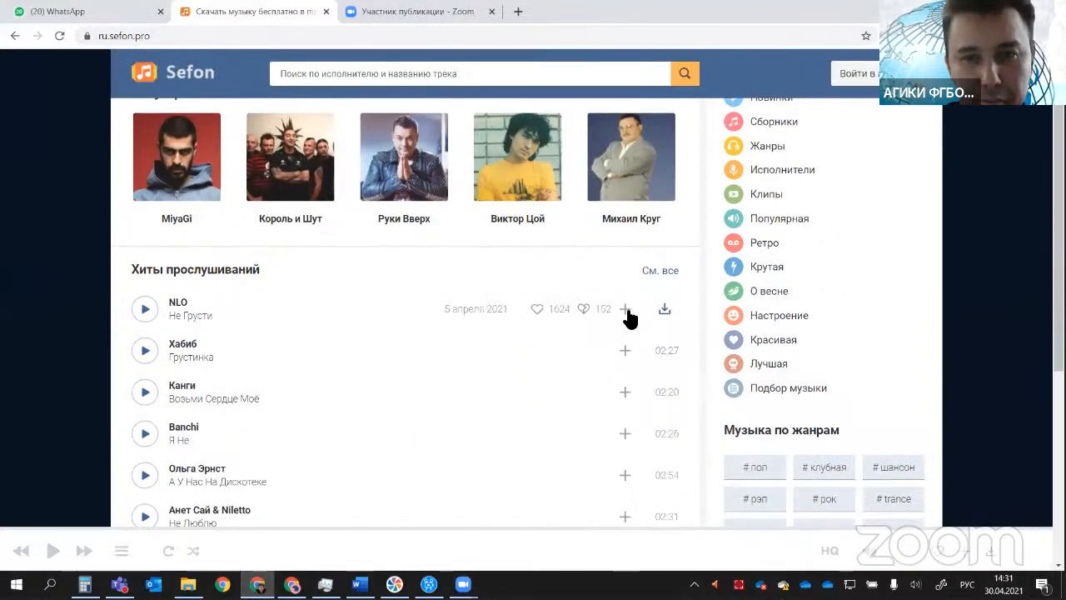
click(665, 309)
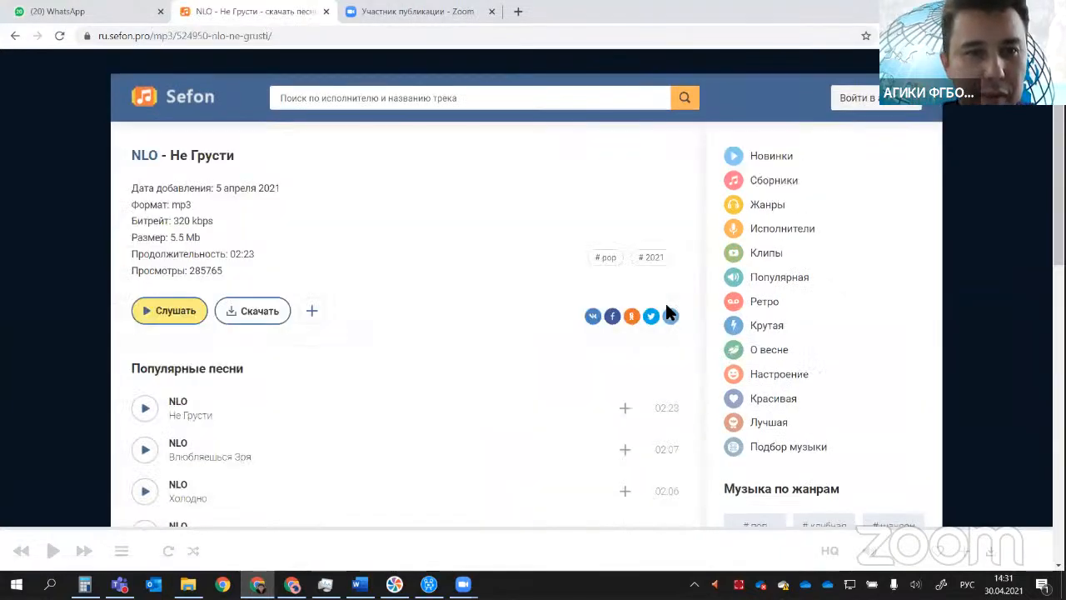
click(260, 311)
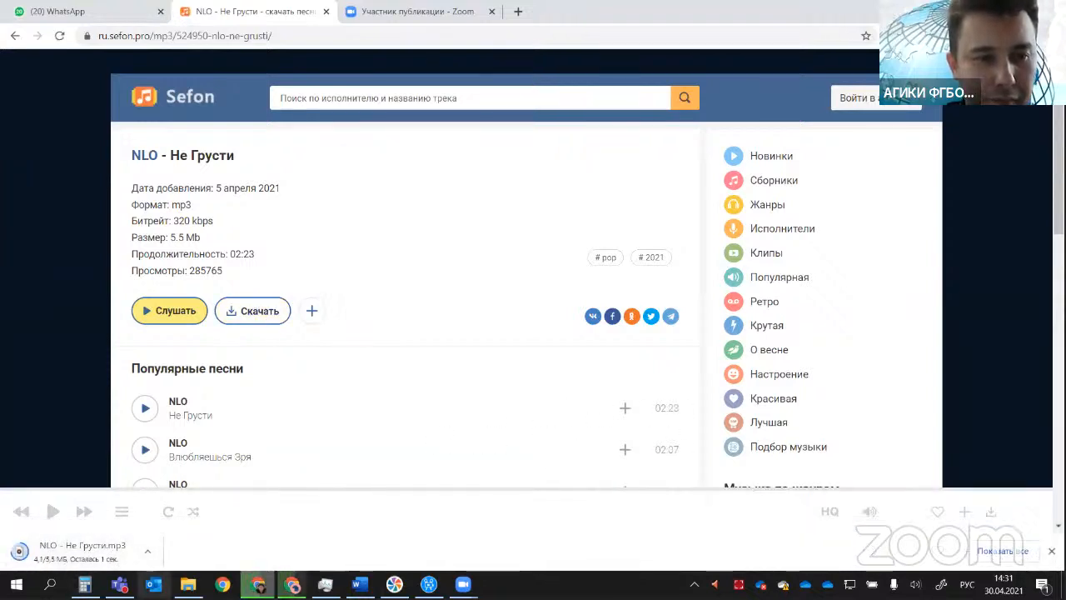
Step: Return to Movavi Video Suite and import NLO - Не Грусти from the Загрузки folder into the file library
mouse_move(188, 584)
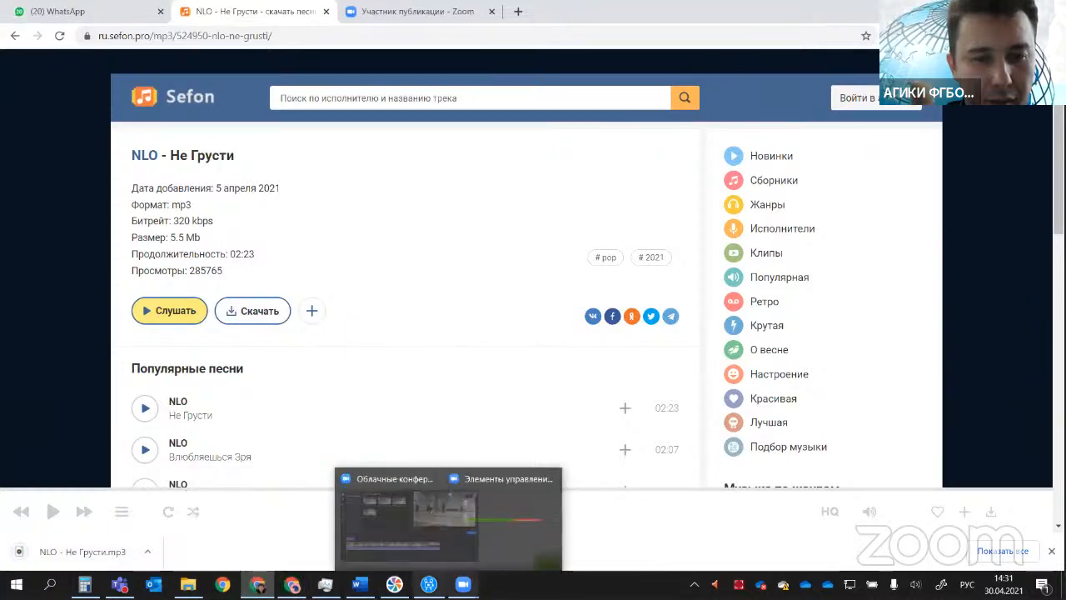
click(428, 584)
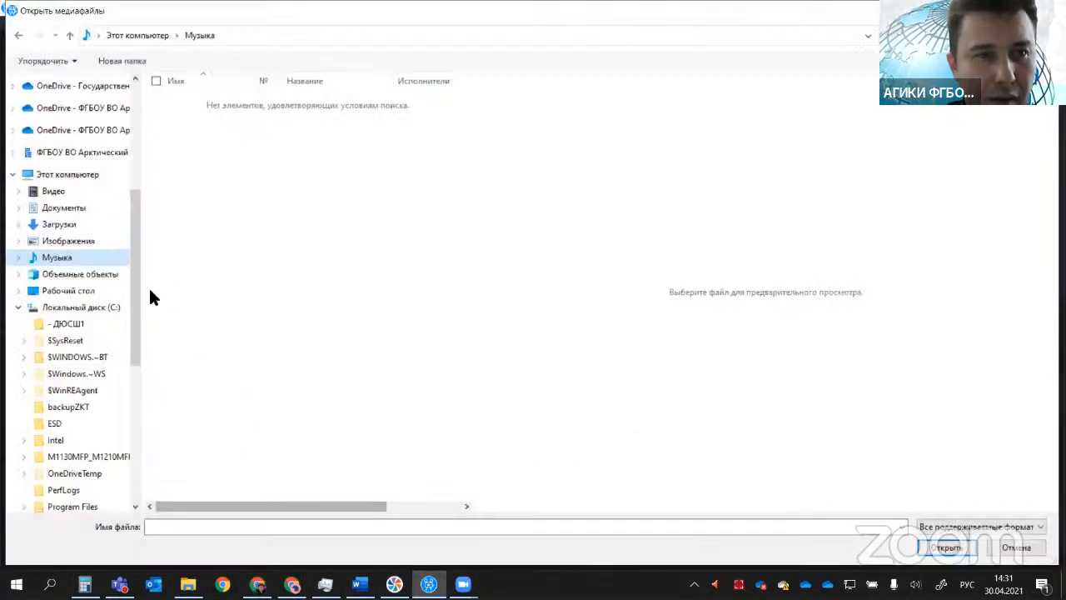
drag(136, 235, 131, 147)
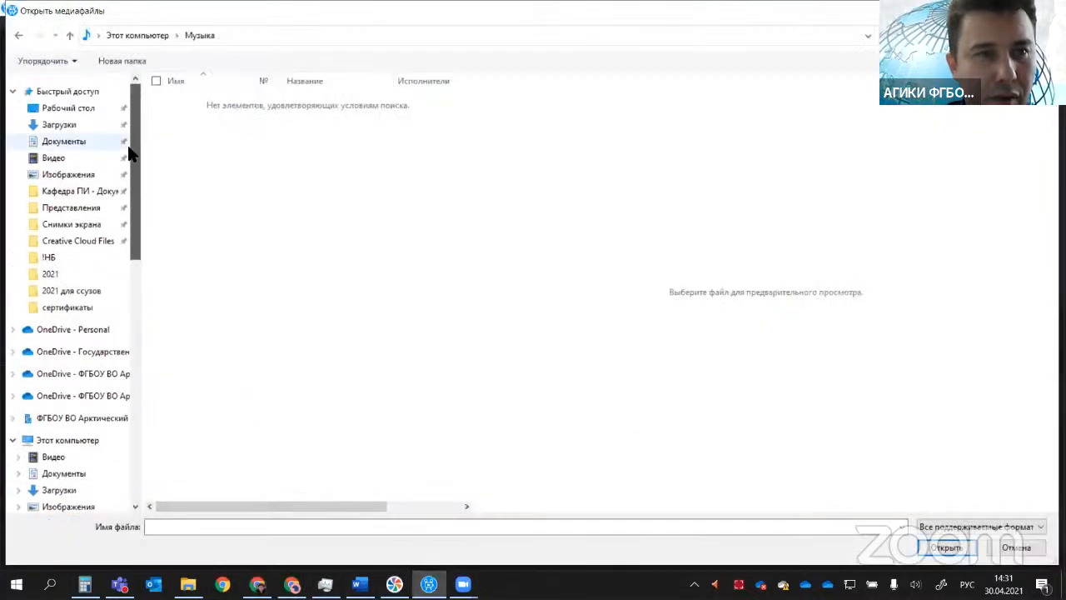
click(77, 124)
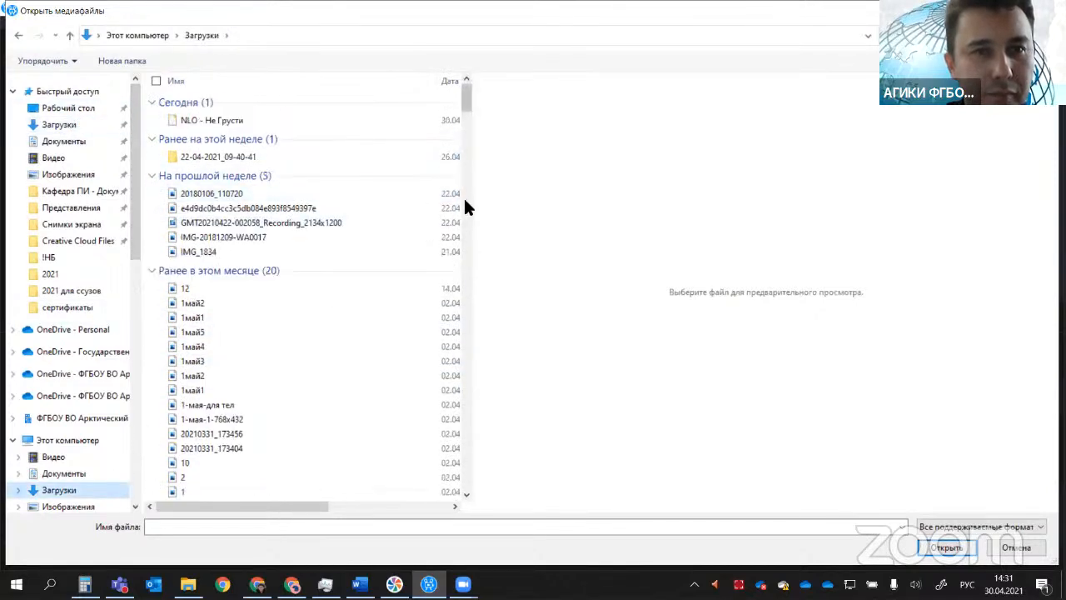
click(223, 120)
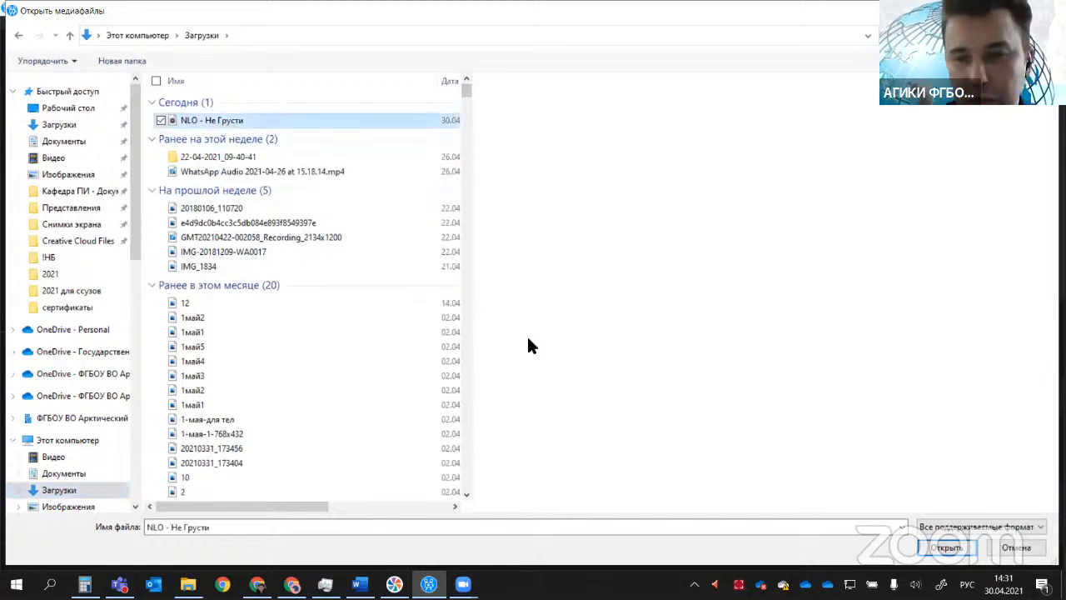
click(938, 547)
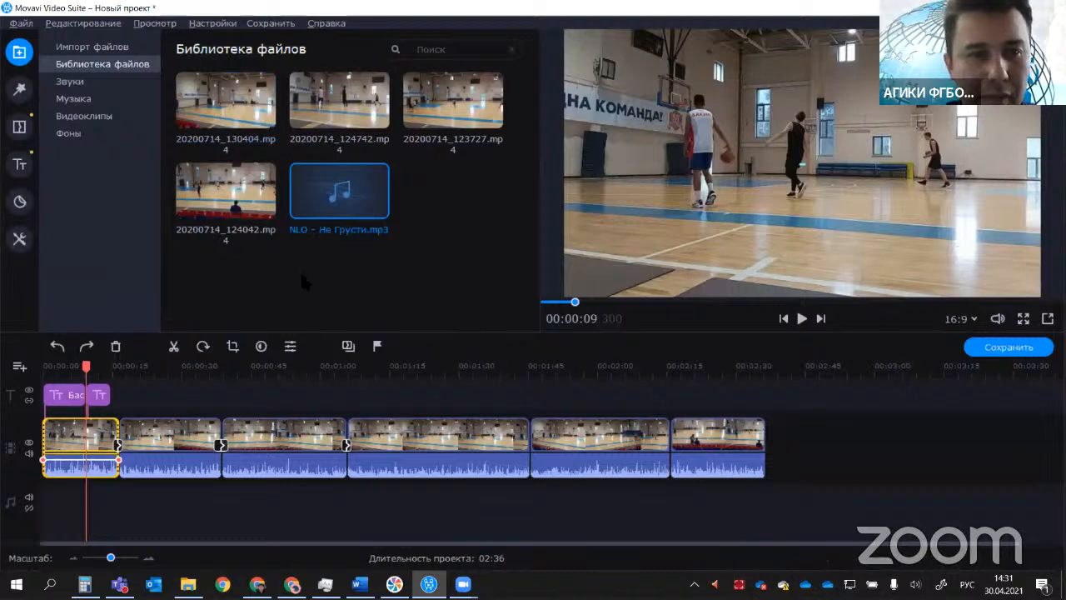
Step: Add NLO - Не Грусти.mp3 to the audio track and align its beginning with the project start at 00:00:00
drag(338, 200, 163, 495)
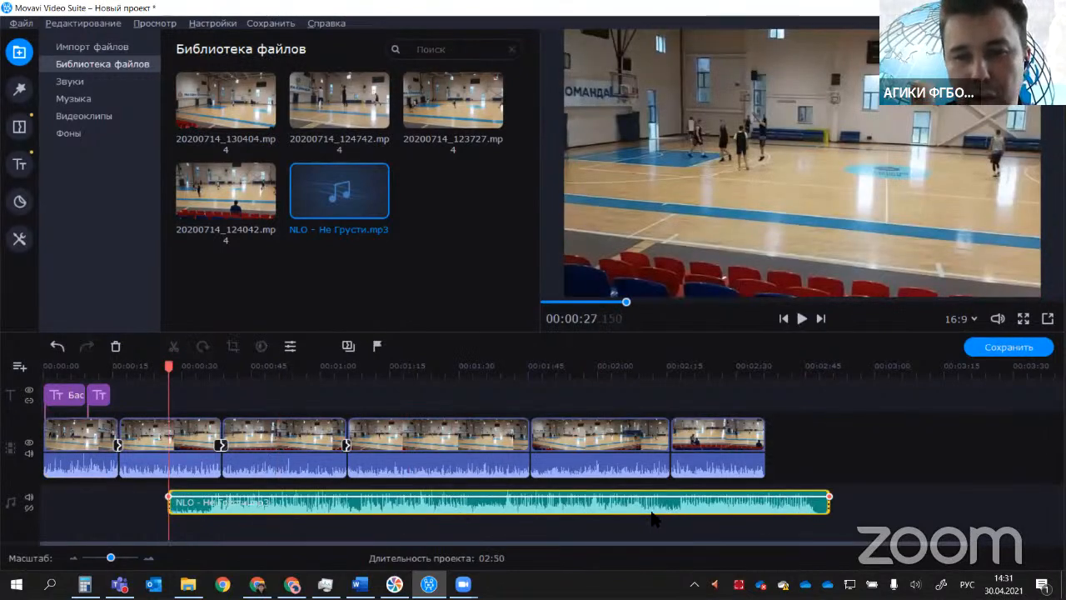
drag(608, 509, 519, 523)
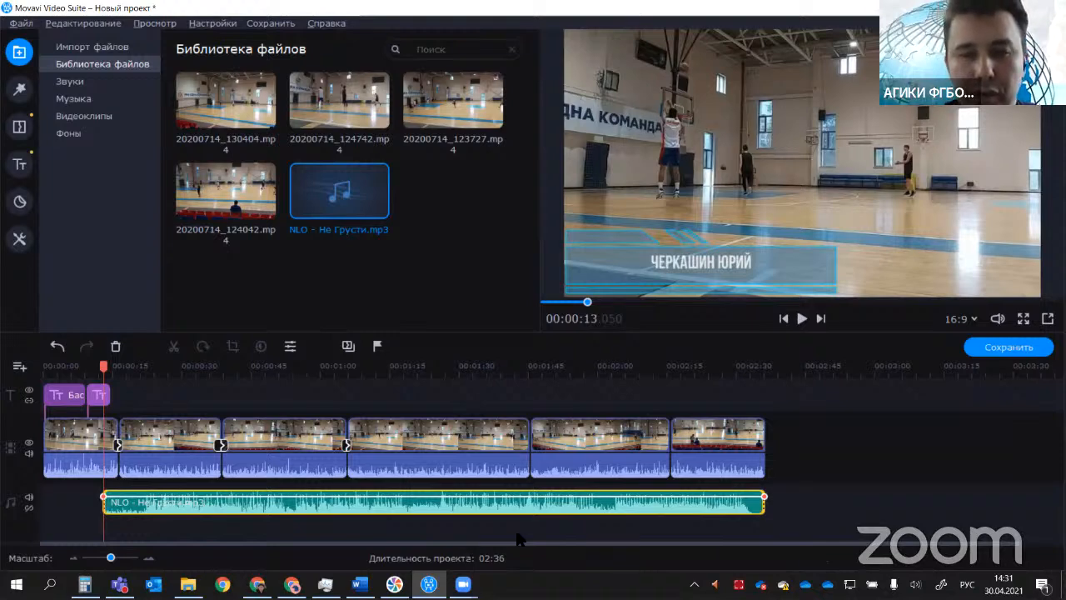
drag(552, 505, 490, 504)
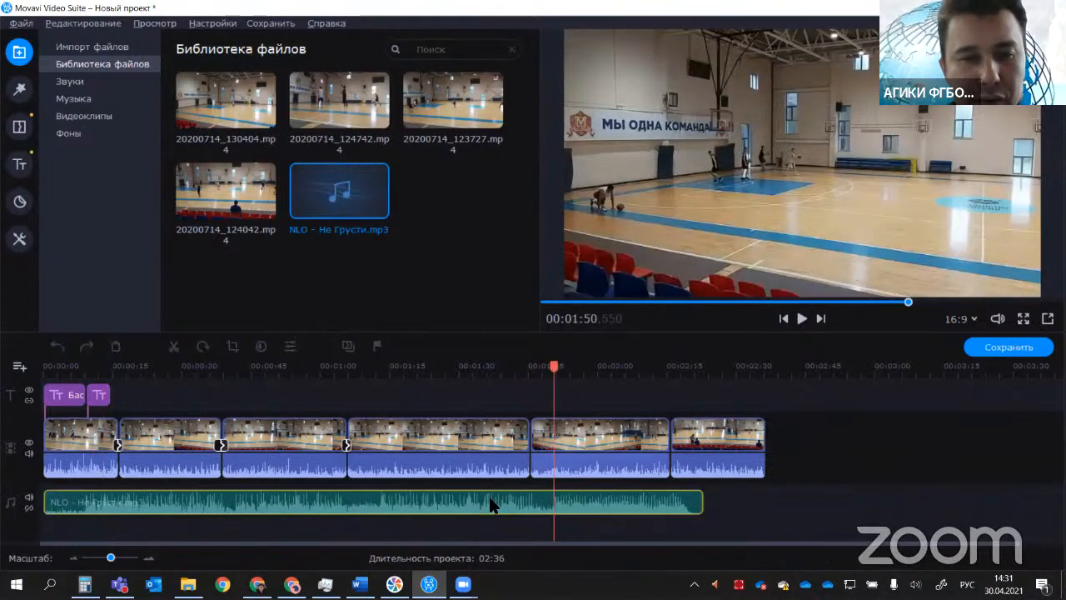
Step: Split the last video clip at 00:02:22.500, where the soundtrack ends
click(698, 501)
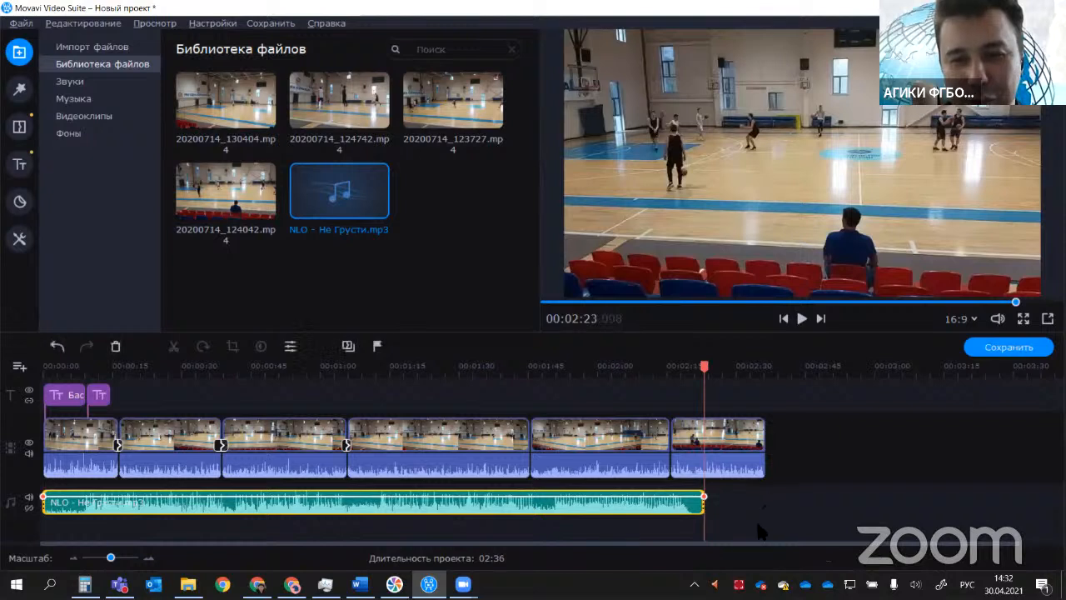
click(702, 445)
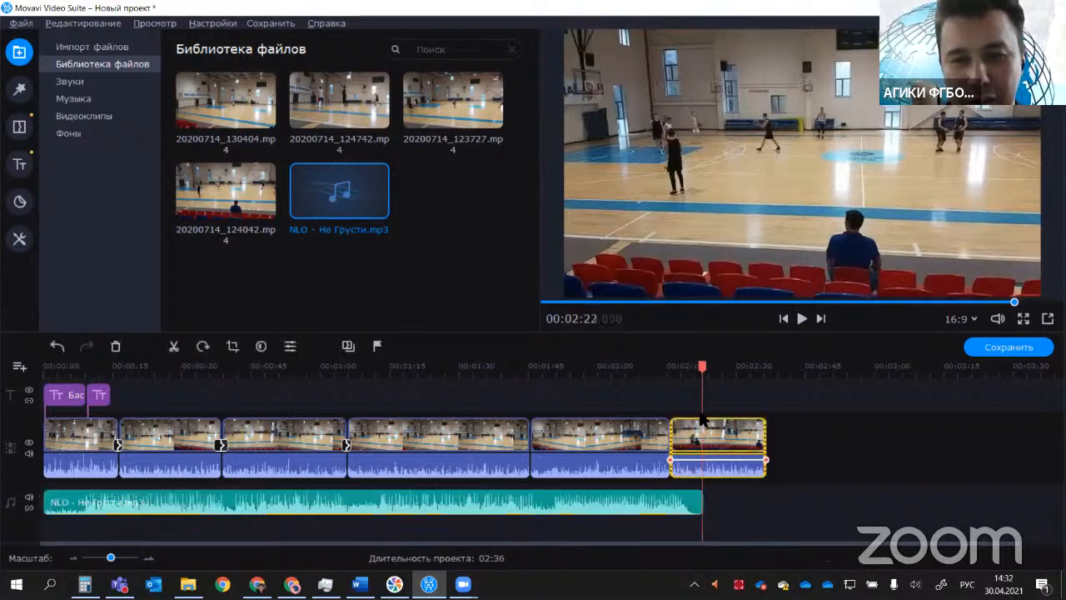
click(701, 366)
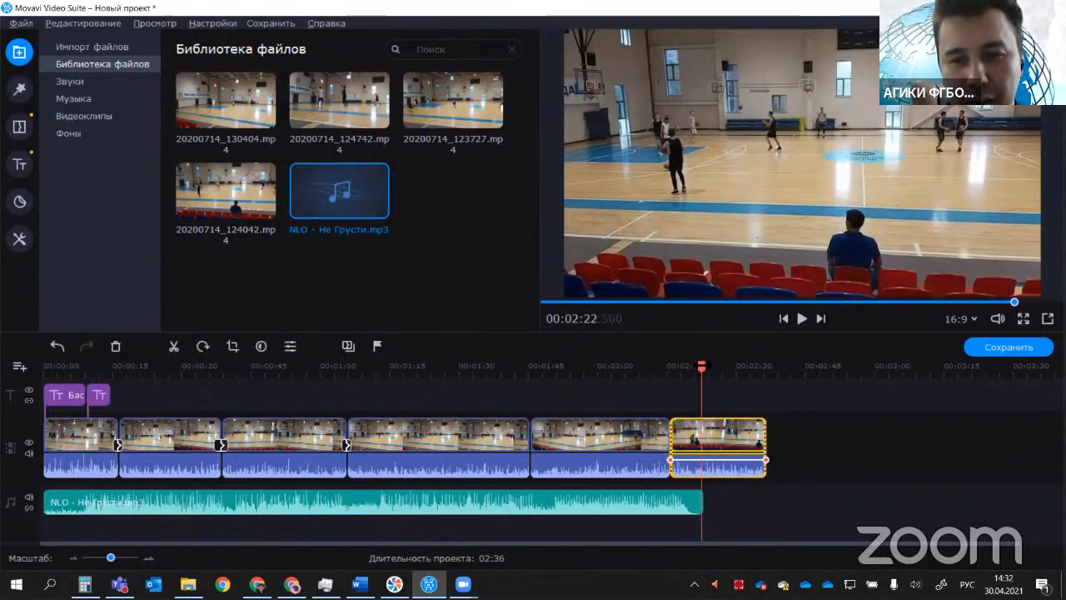
click(175, 346)
Step: Delete the audio and video of the leftover segment after the split at the end of the video track
click(737, 462)
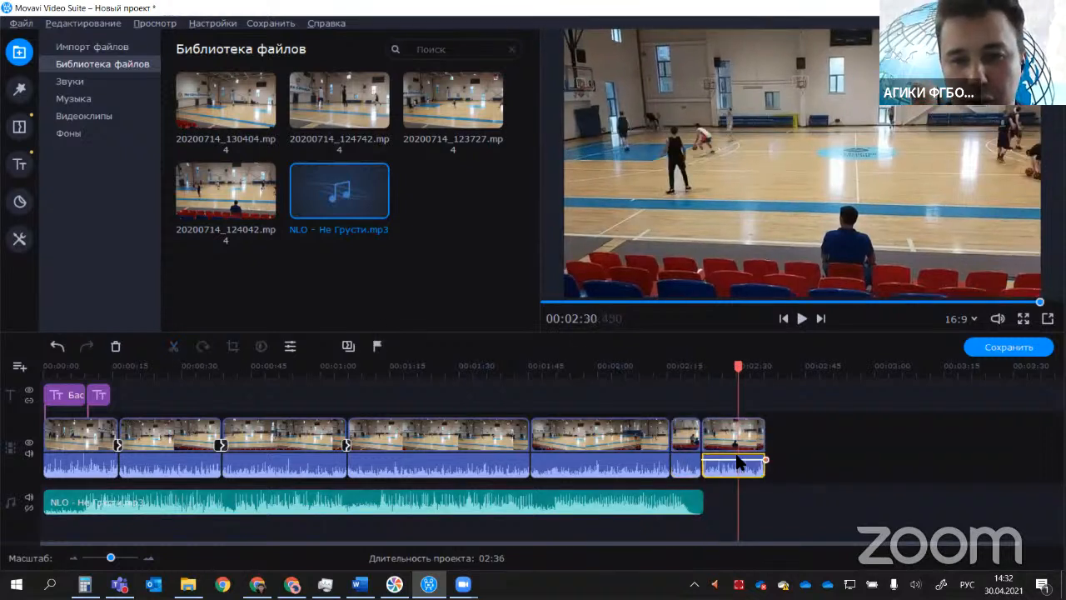
key(Delete)
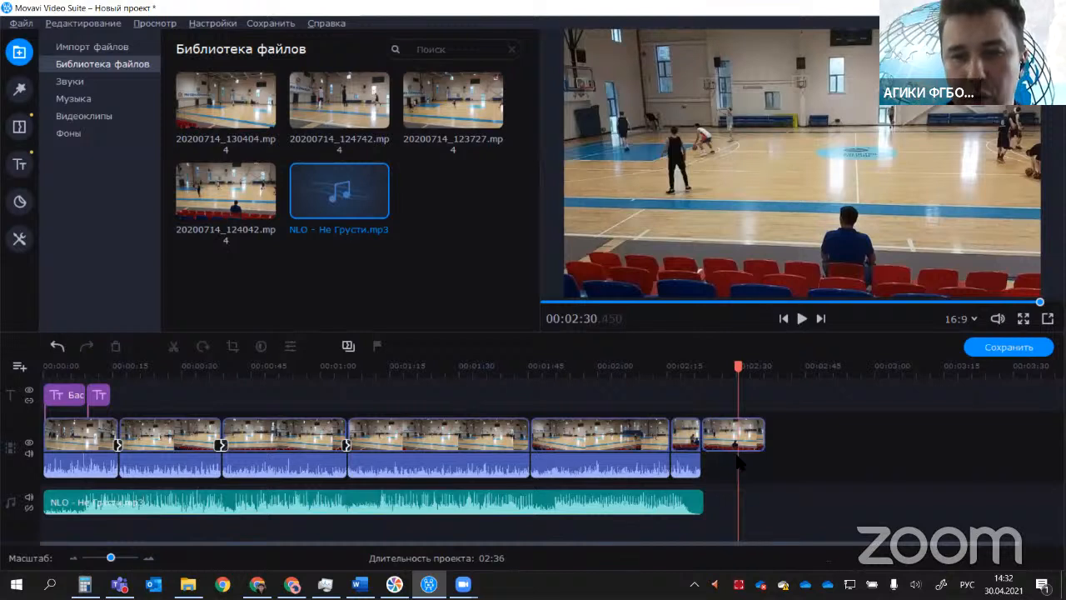
click(717, 431)
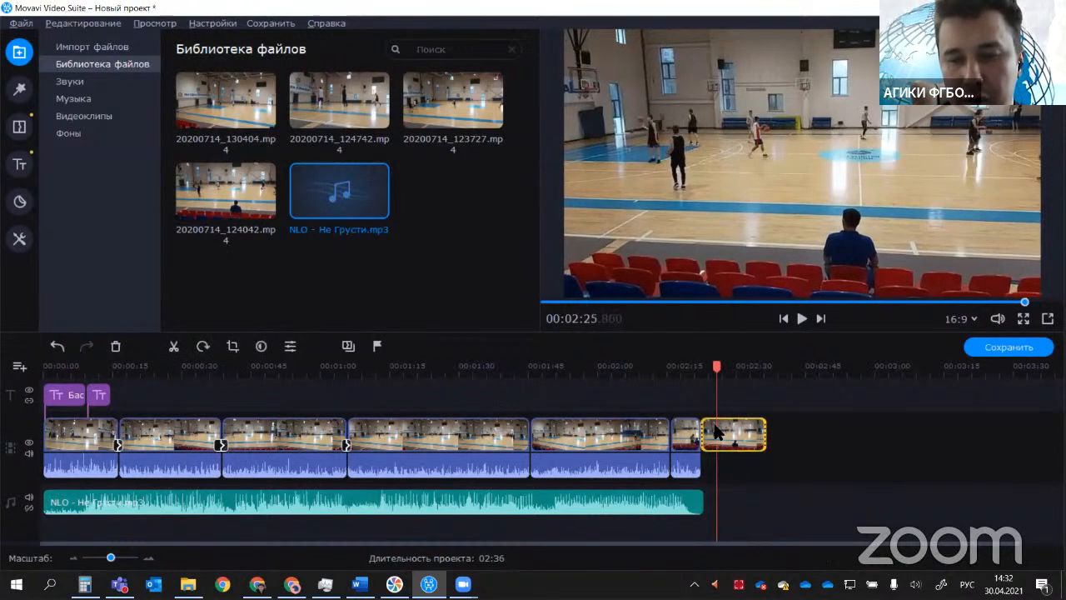
key(Delete)
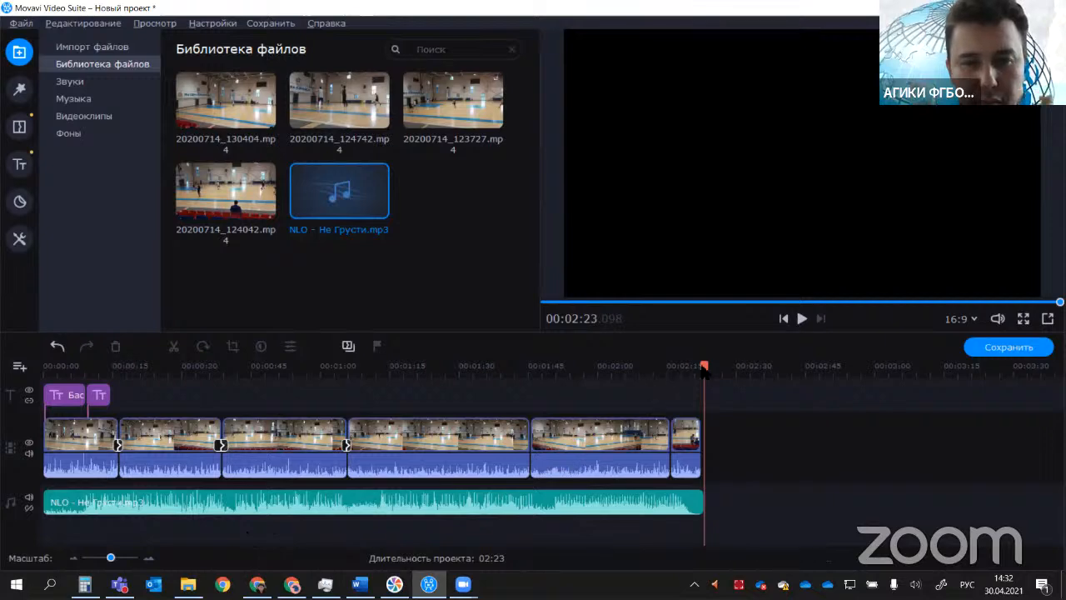
Step: Play the project from the beginning to check how the soundtrack sounds with the video
click(505, 369)
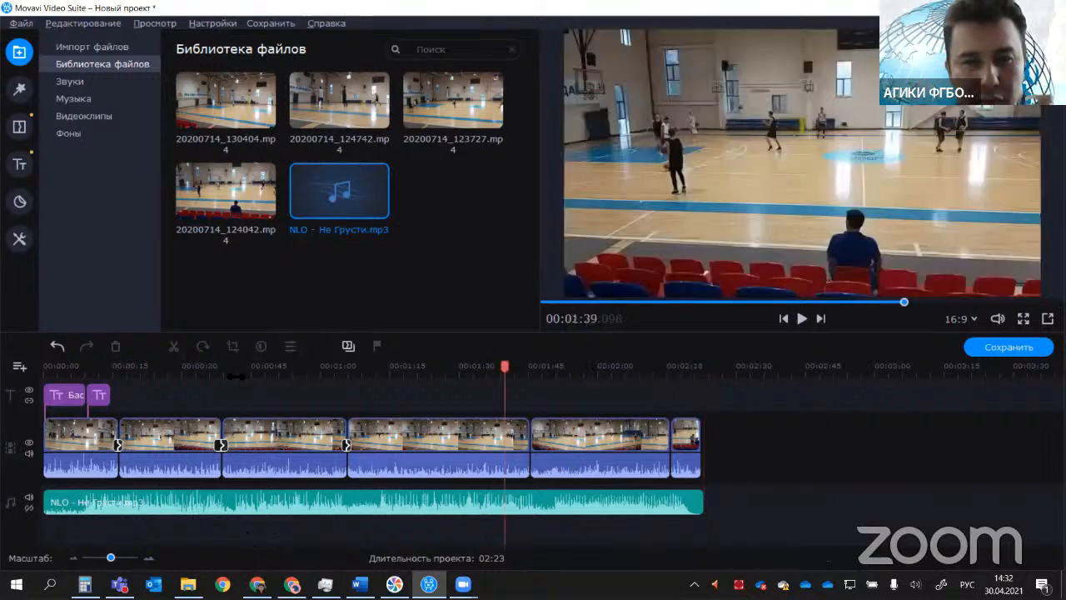
key(Home)
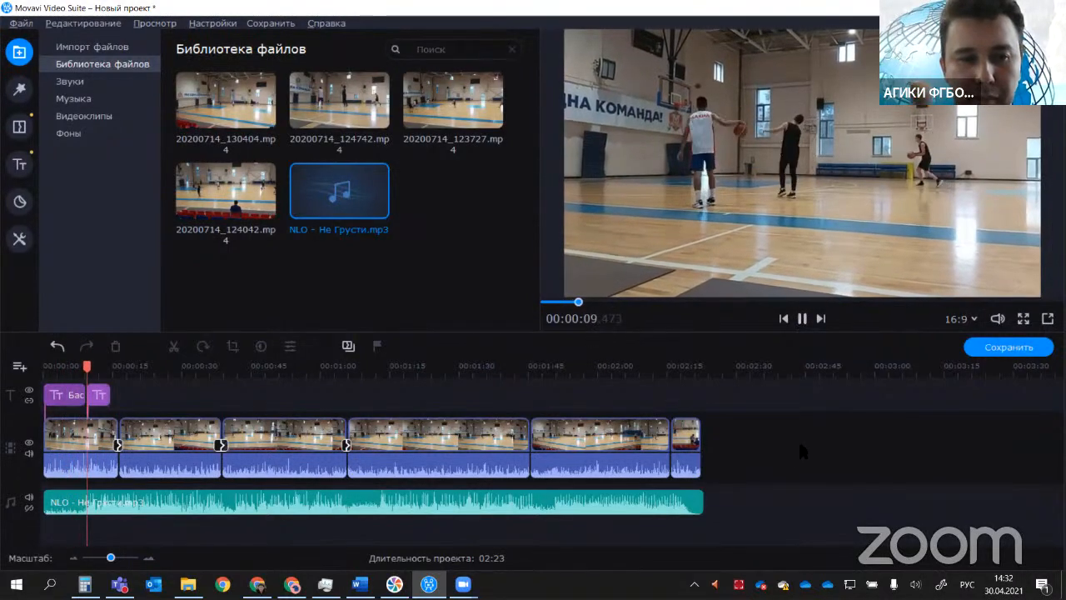
click(802, 321)
Step: Set the volume of the NLO - Не Грусти soundtrack clip to 40% and preview a short stretch from 00:01:50
click(542, 504)
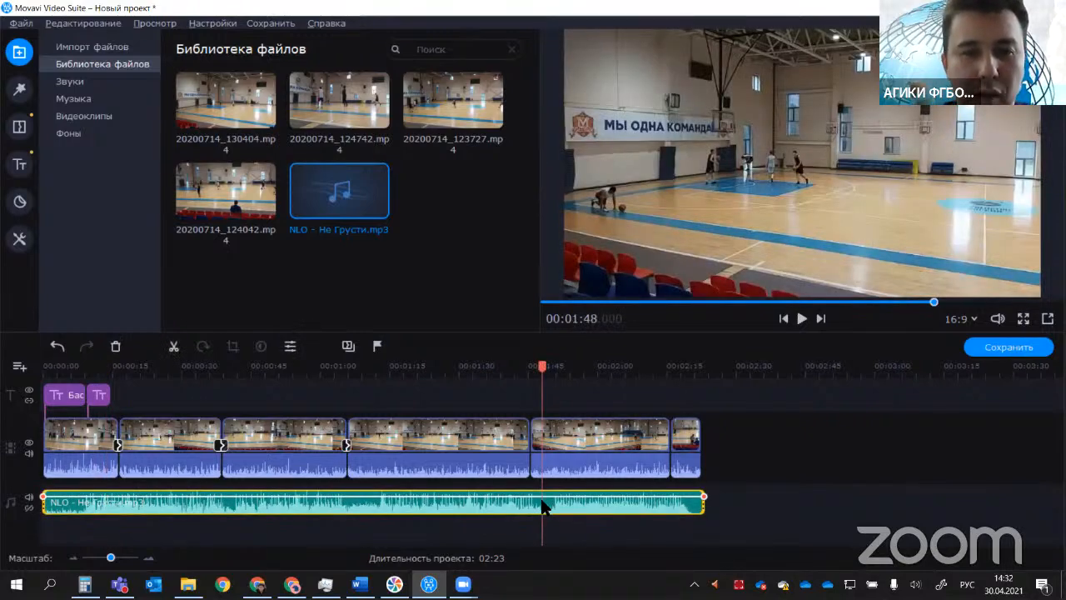
double_click(542, 505)
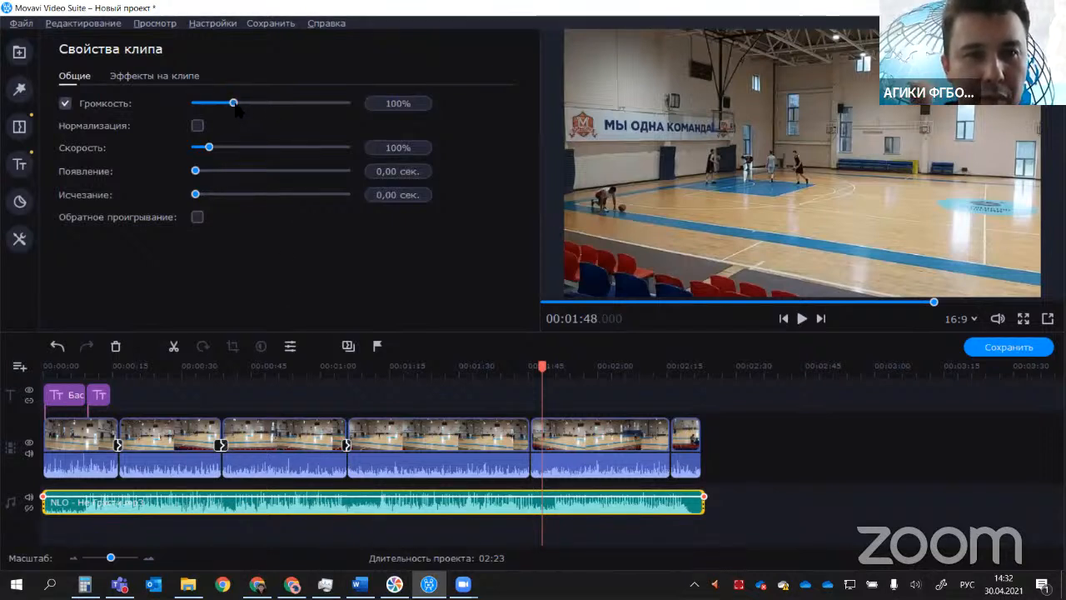
drag(234, 105, 210, 105)
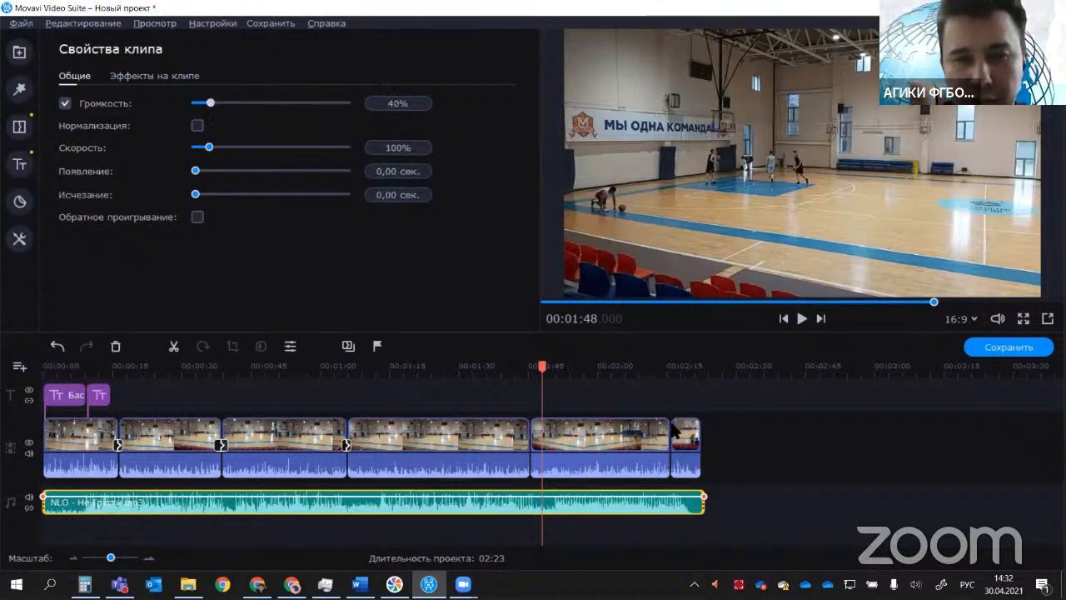
mouse_move(542, 367)
mouse_down()
mouse_move(556, 366)
mouse_move(519, 368)
mouse_move(558, 367)
mouse_move(555, 376)
mouse_up()
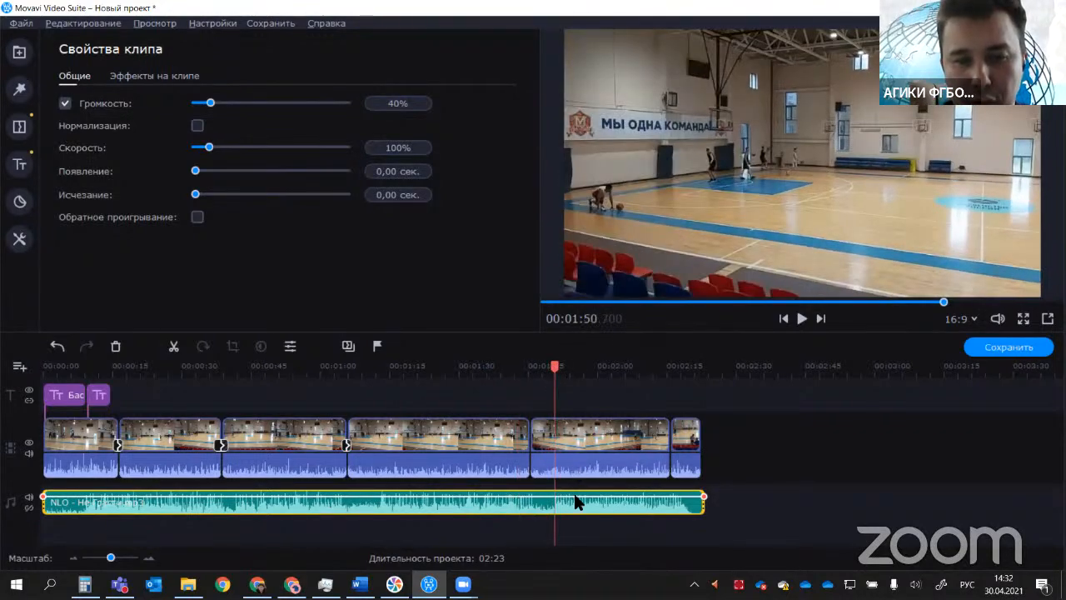
click(801, 320)
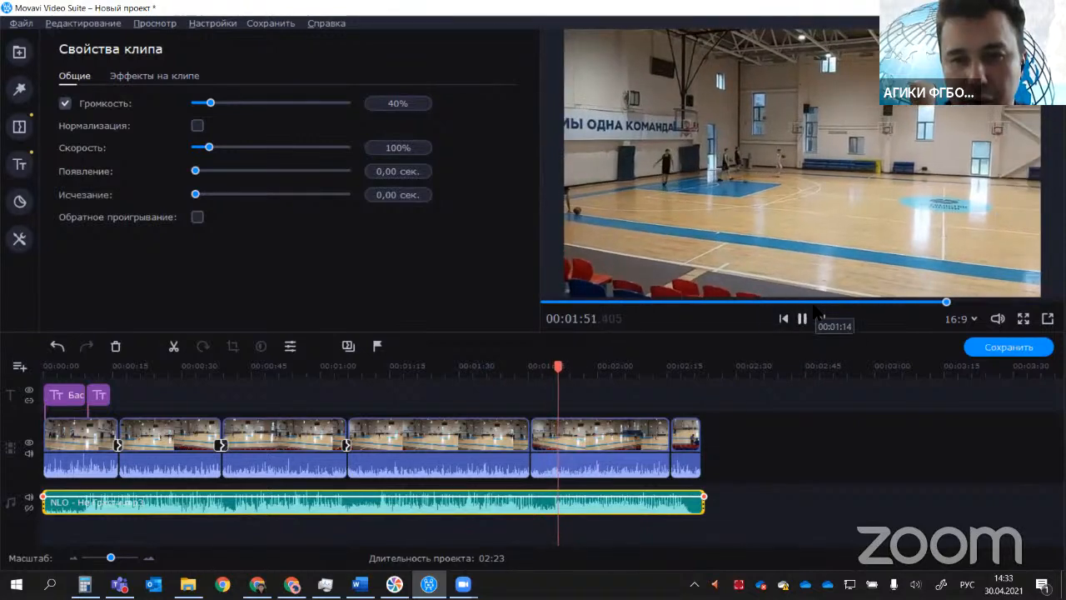
click(802, 320)
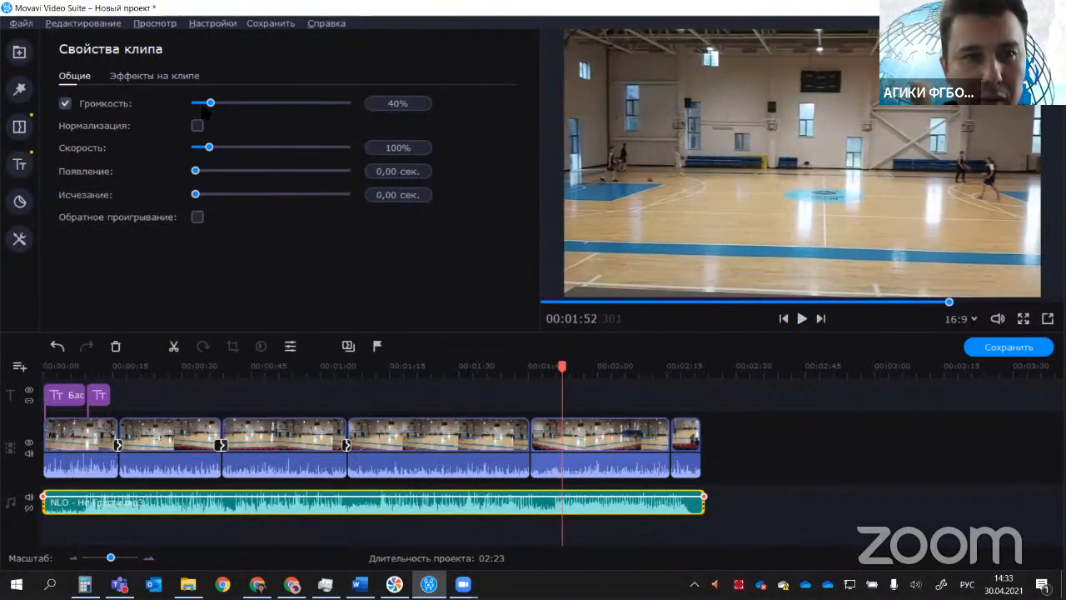
Step: Reduce the soundtrack clip's volume to 18% and play a short stretch to check the balance
drag(209, 103, 201, 103)
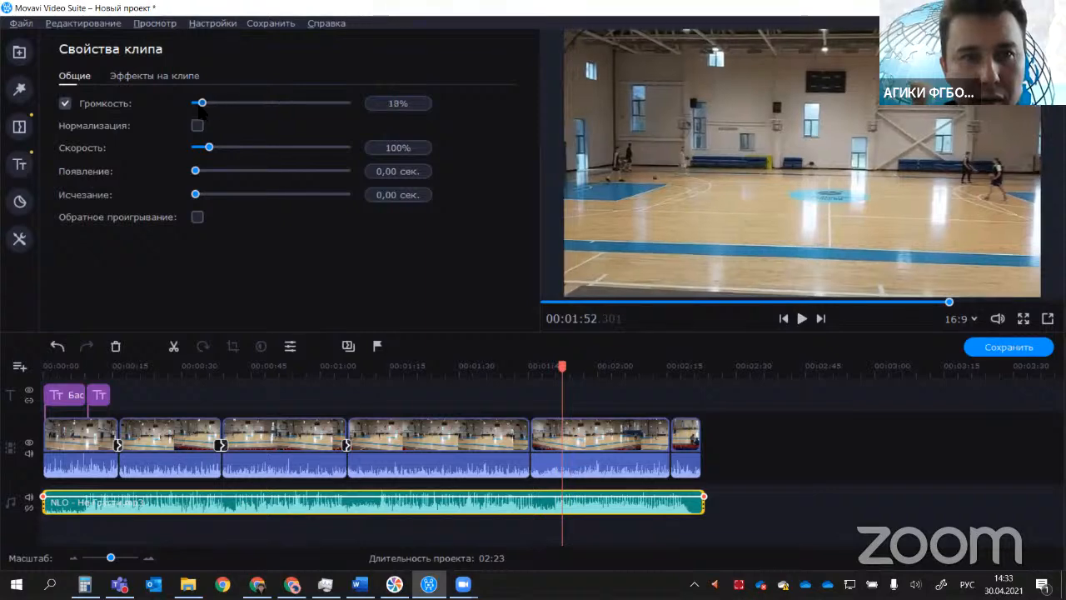
click(801, 320)
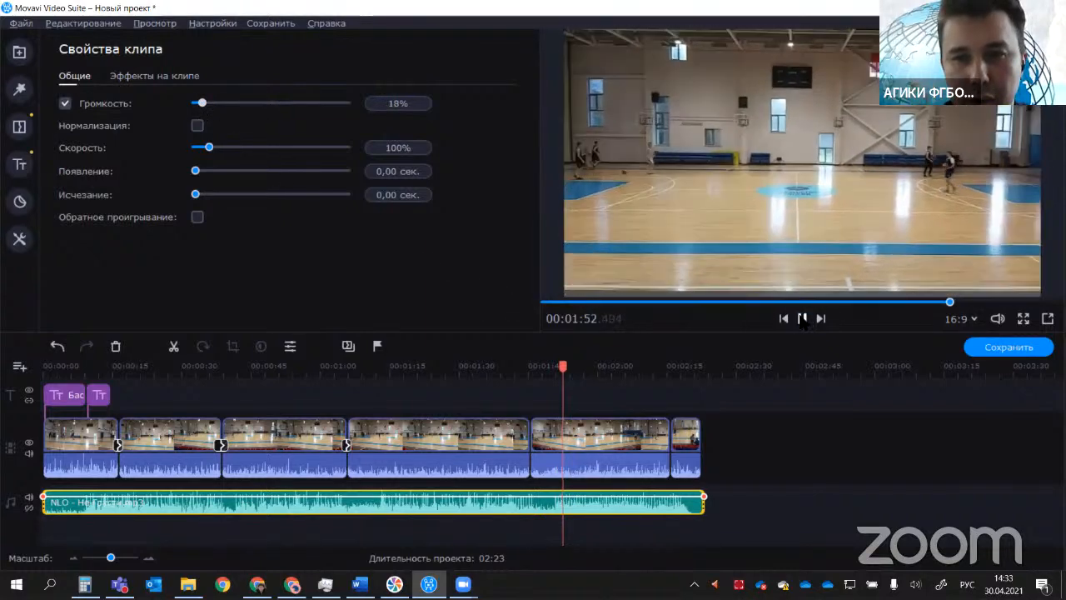
click(802, 320)
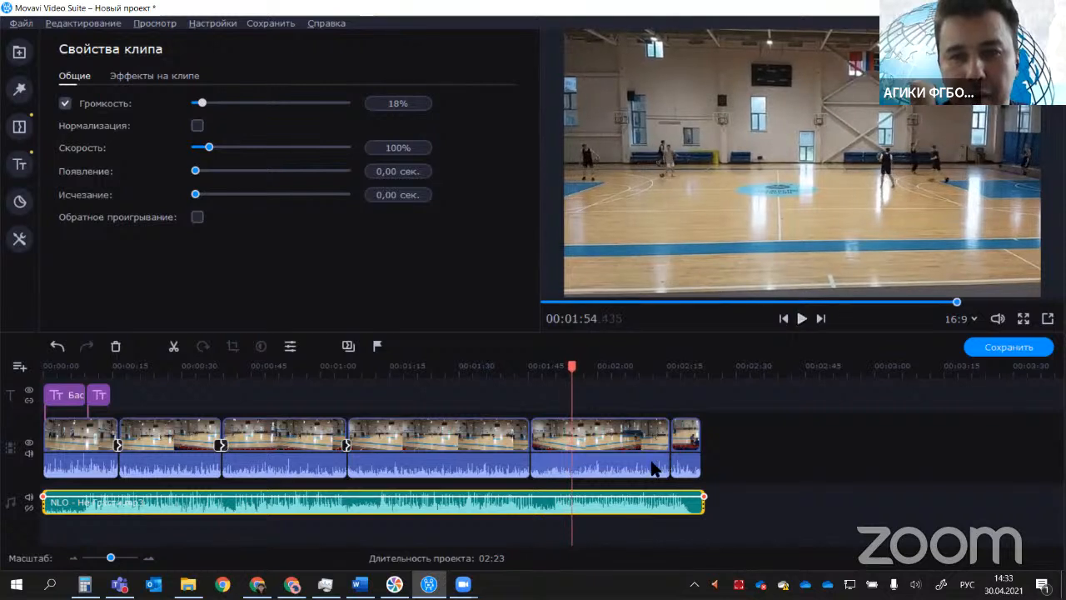
Step: Set the volume of the fifth video clip's own audio to 42%
click(596, 468)
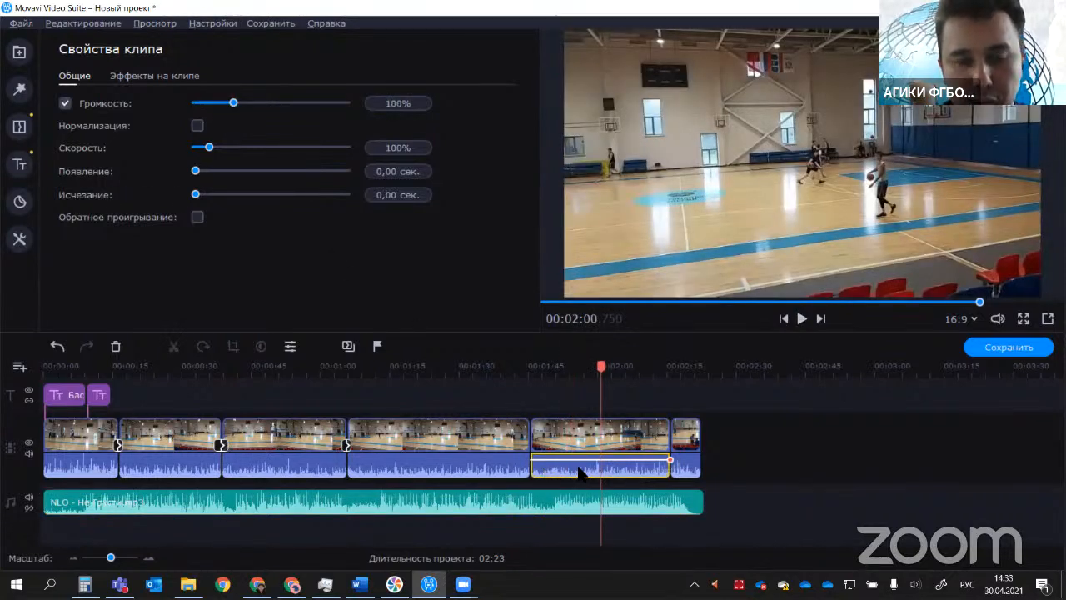
click(264, 103)
click(211, 103)
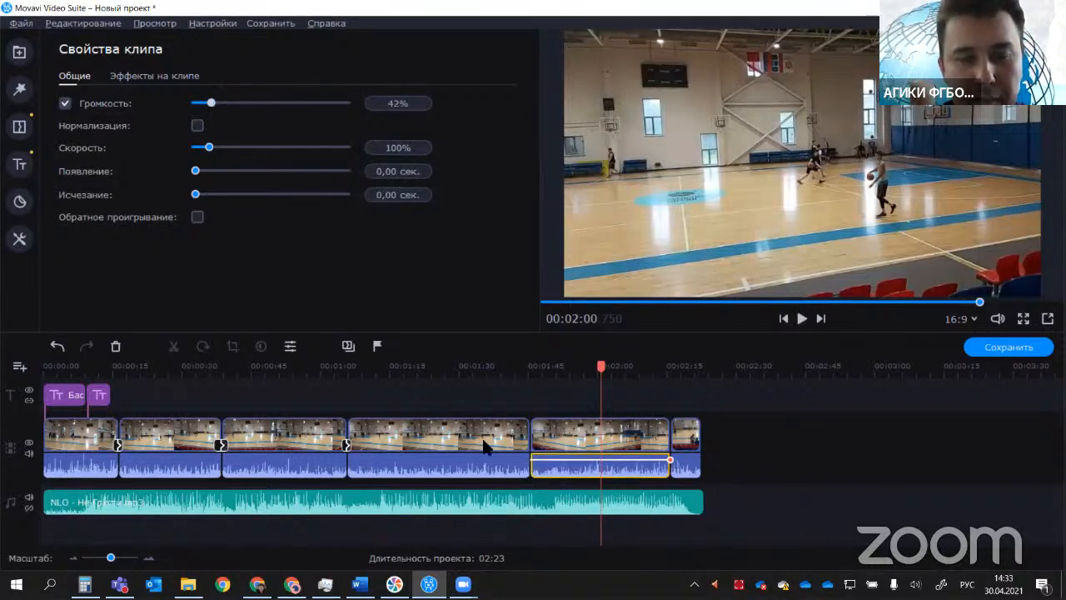
Step: Lower the volume line slightly on the fifth video clip's audio using its end point, and deselect the clip
click(592, 367)
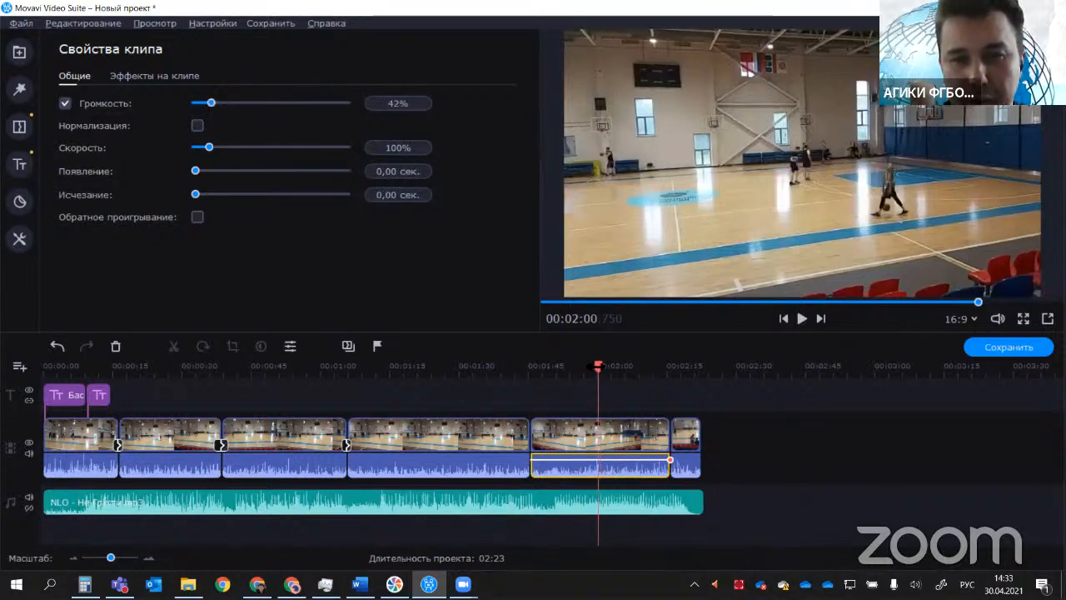
click(669, 463)
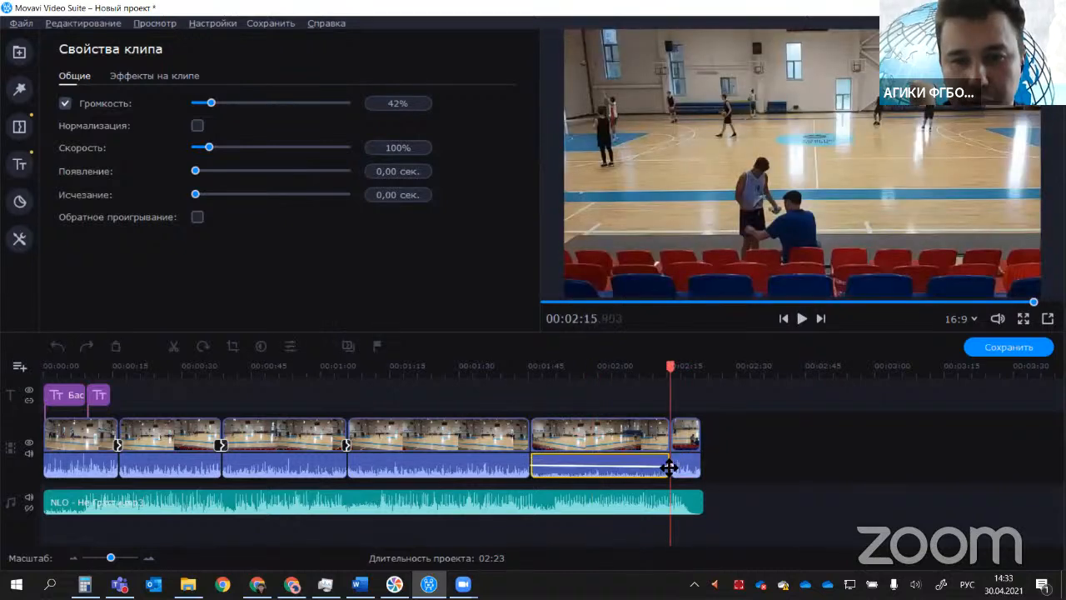
drag(669, 461, 668, 461)
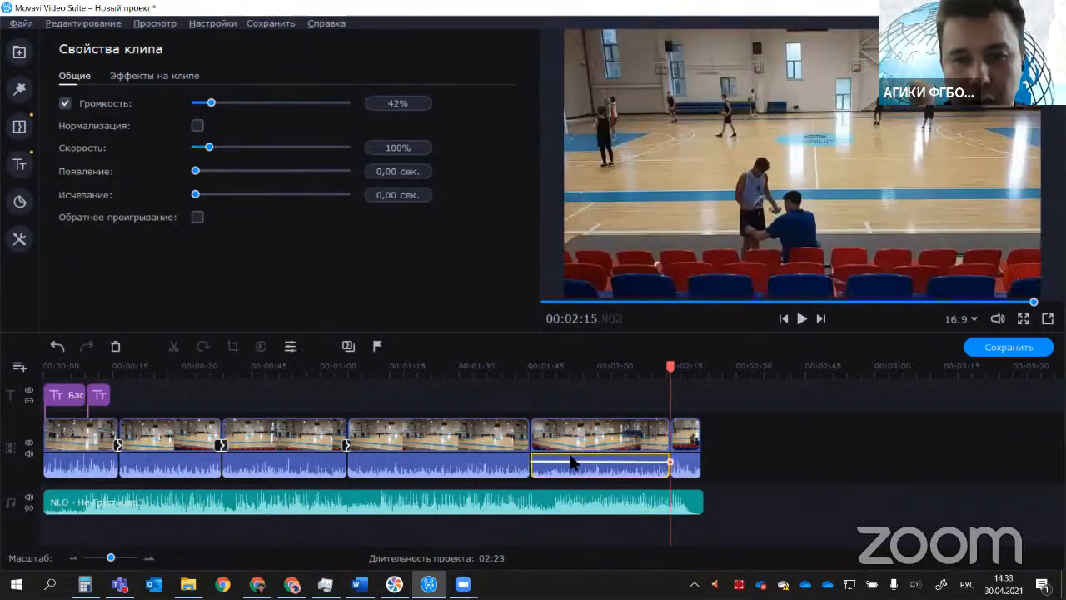
click(834, 435)
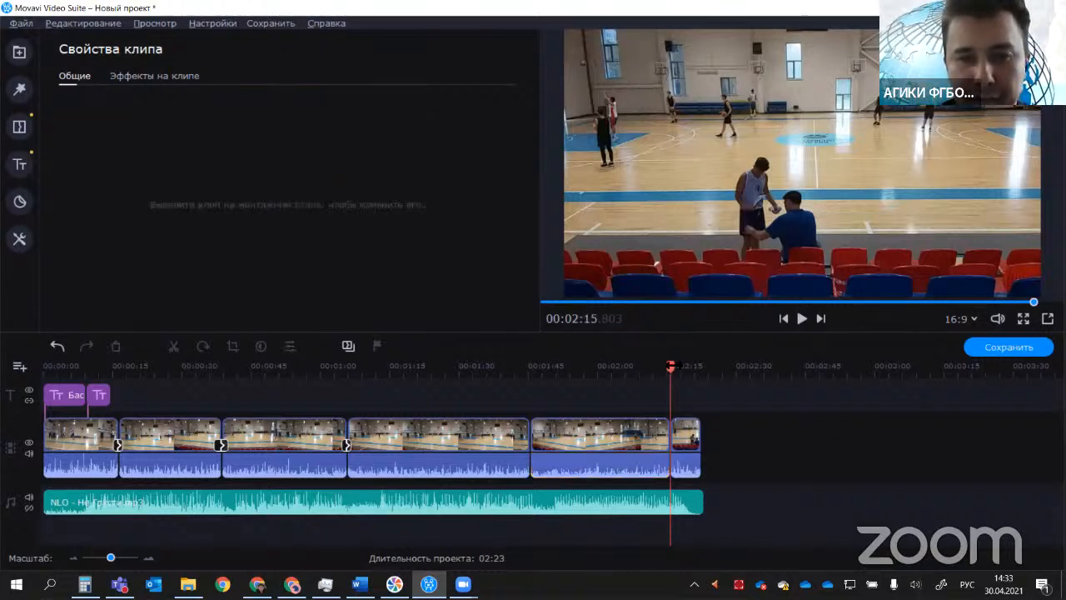
Step: Move the playhead to 00:00:54.600, check the master class outline in Word, and return to Movavi Video Suite
click(675, 366)
drag(650, 365, 295, 385)
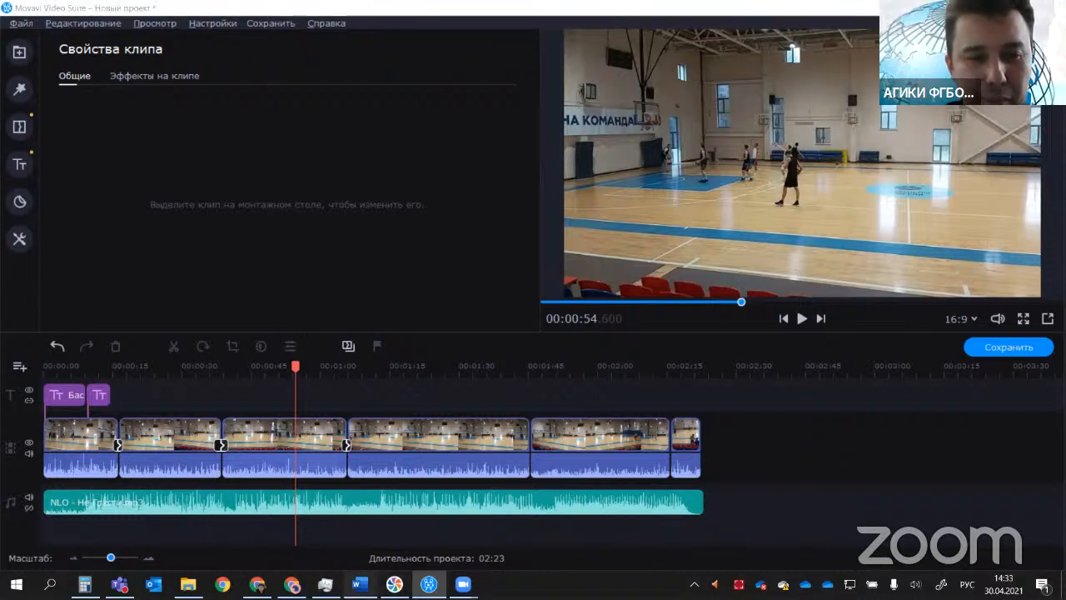
key(alt+Tab)
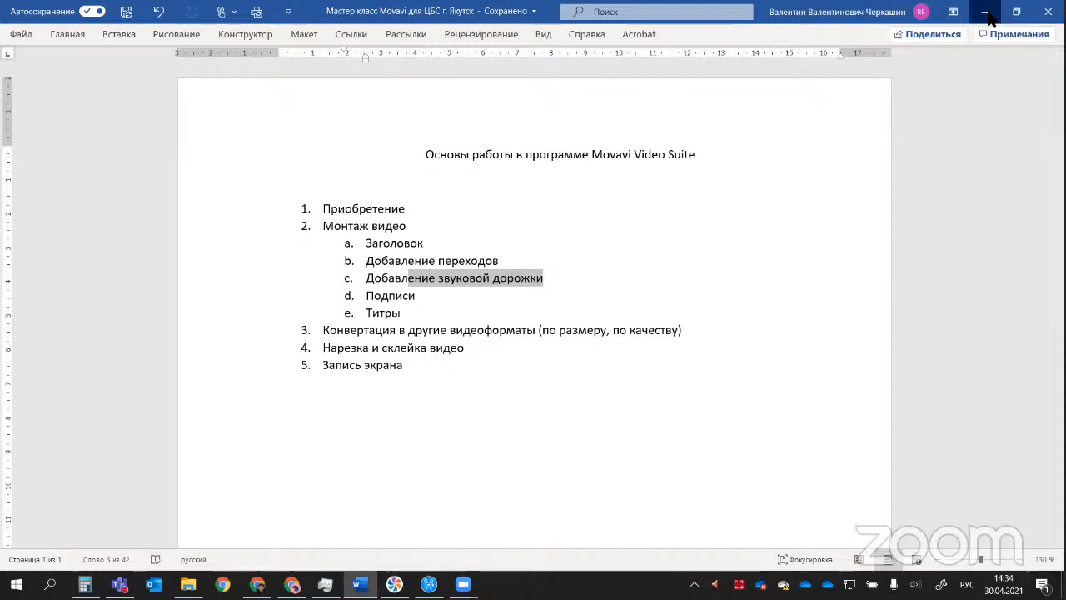
click(989, 14)
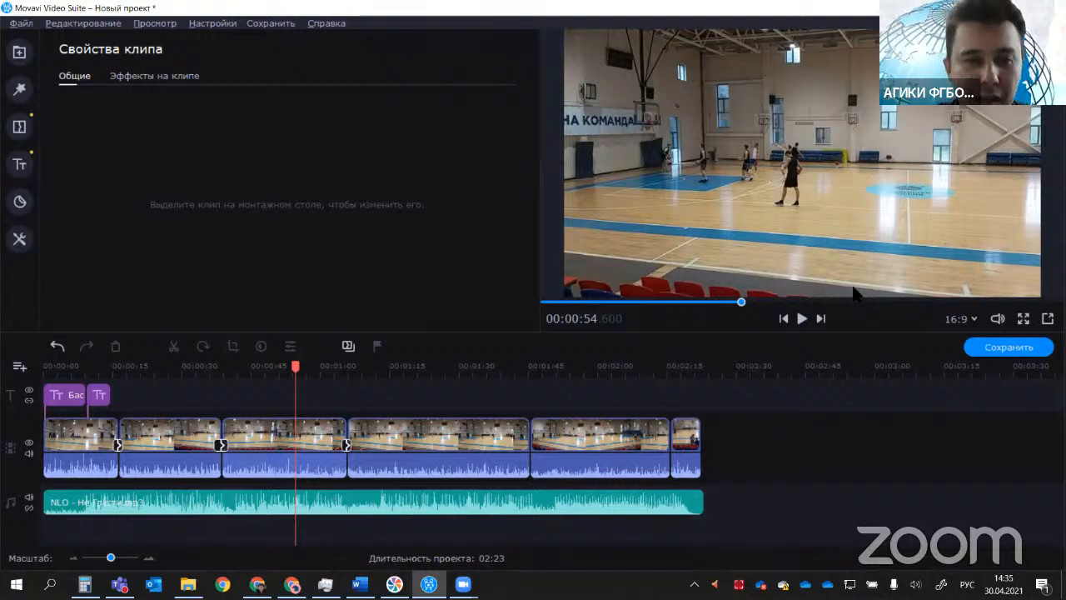
Step: Delete the NLO - Не Грусти clip from the audio track
click(379, 506)
key(Delete)
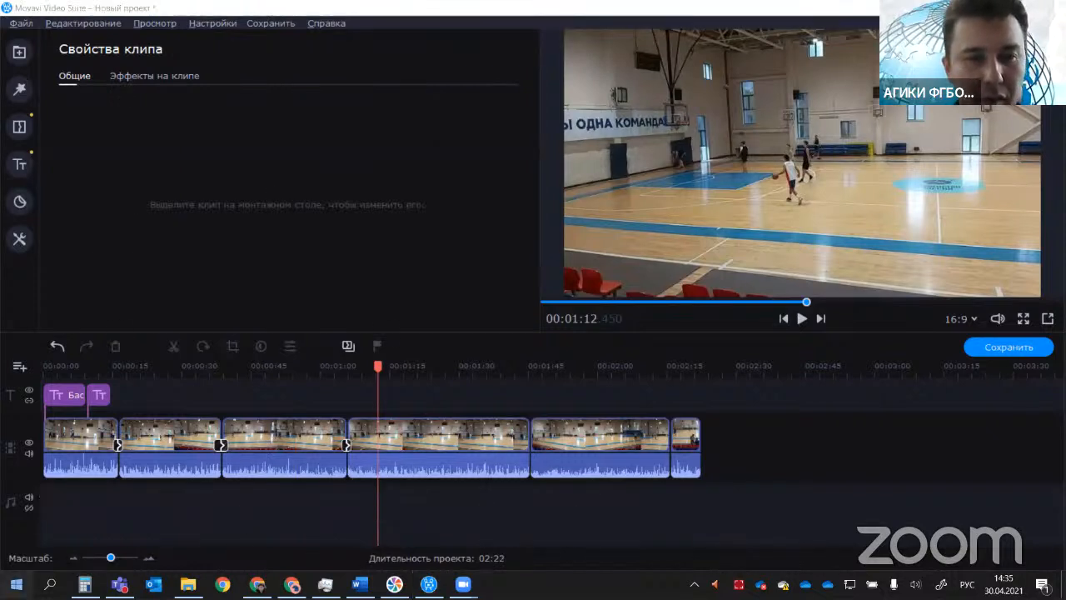
click(16, 583)
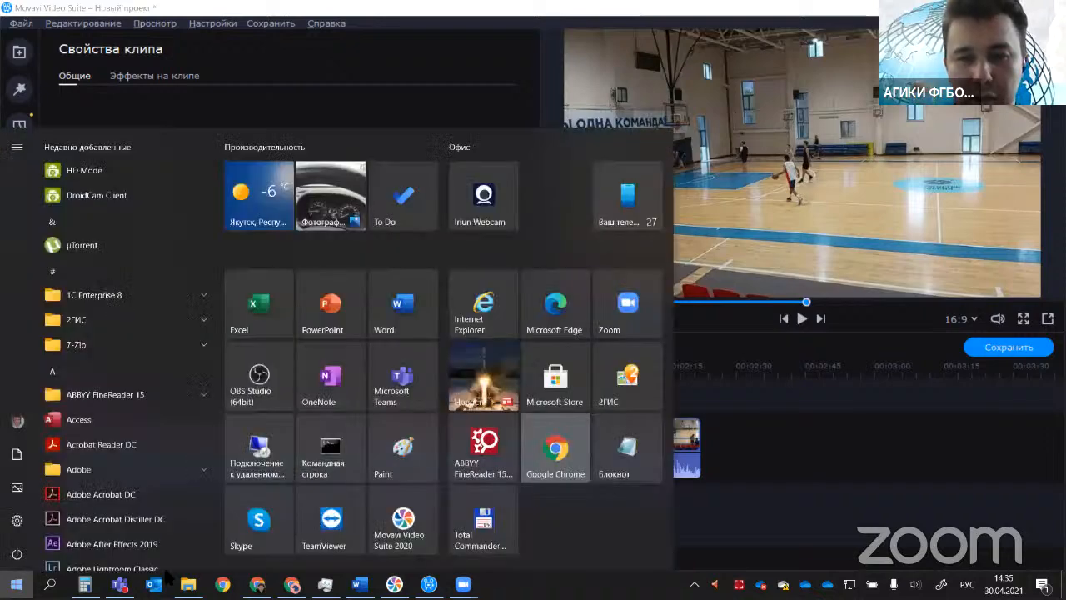
click(571, 463)
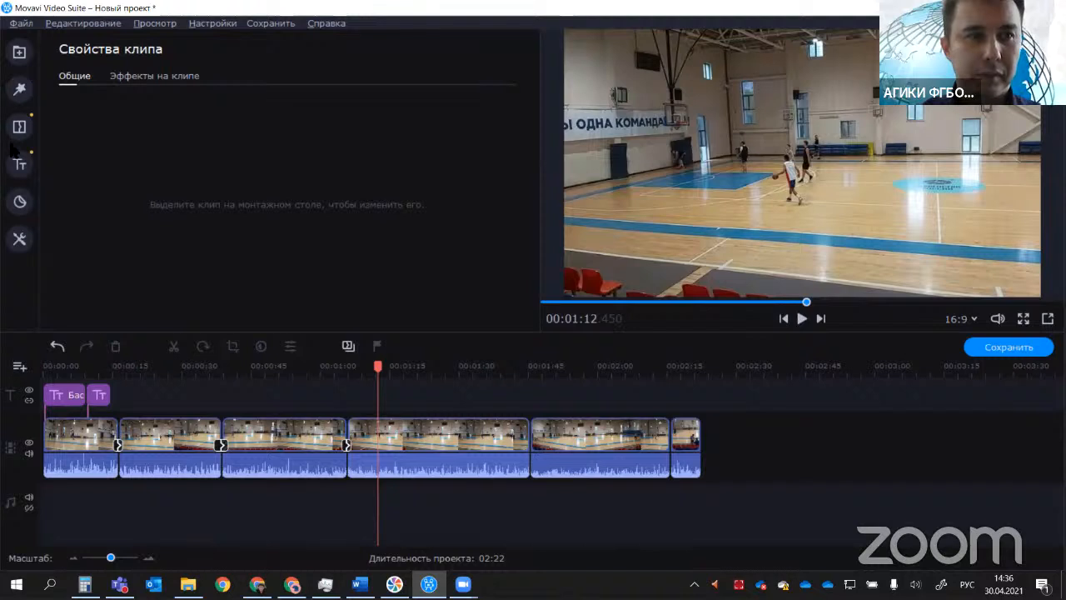
click(10, 95)
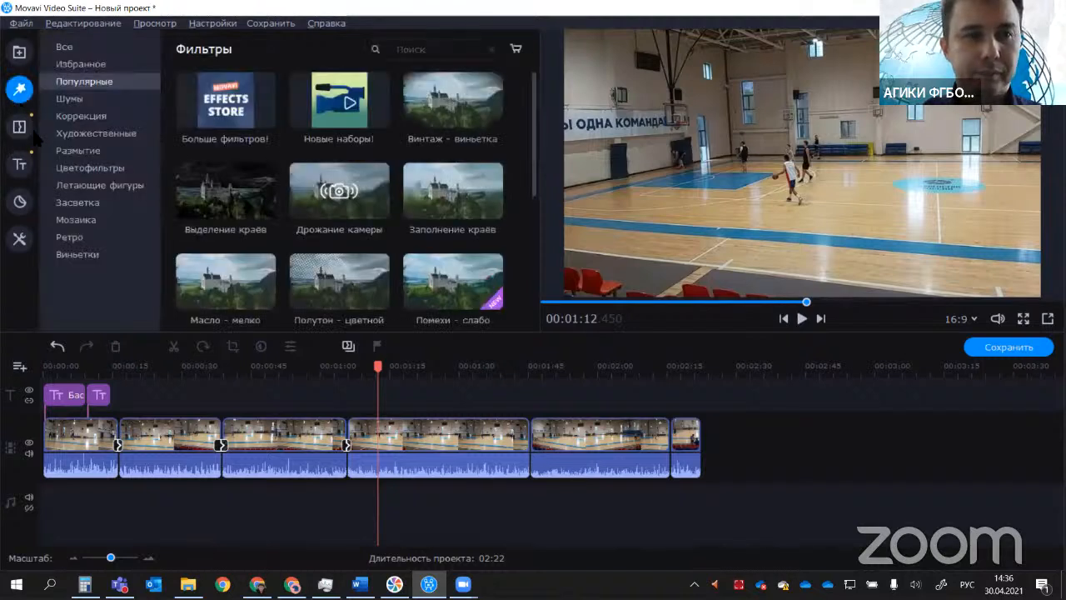
click(21, 24)
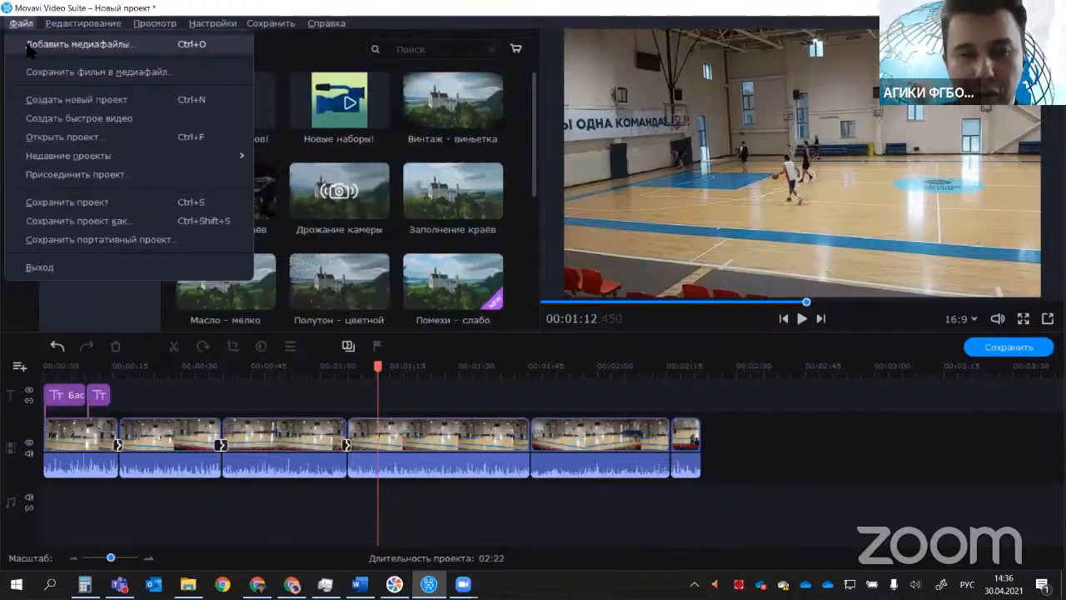
click(30, 45)
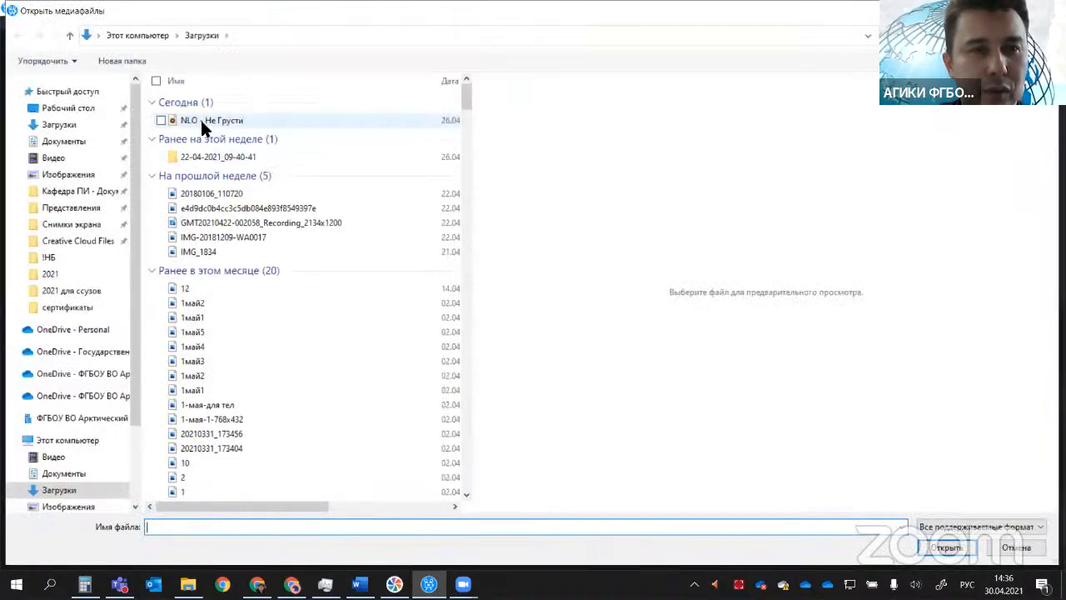
click(200, 120)
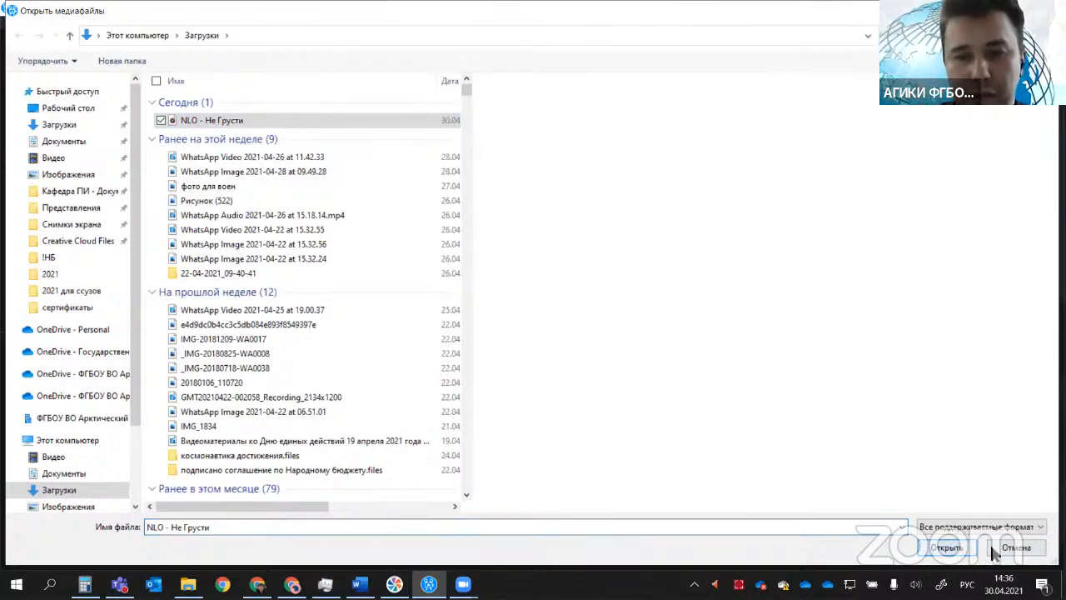
click(996, 551)
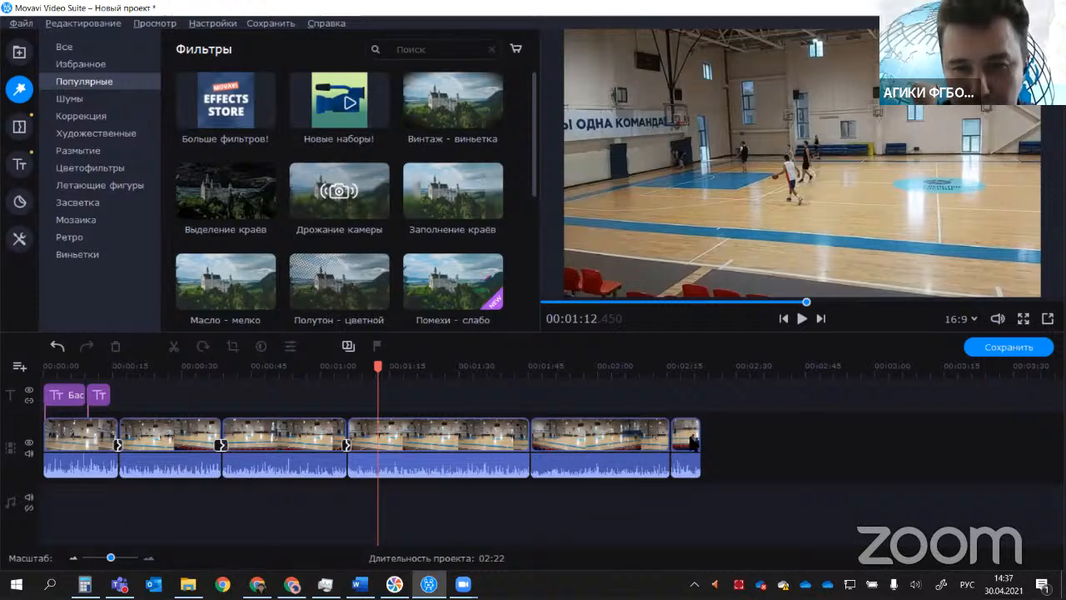
Step: Detach the audio from the short last video clip so it sits on the audio track as a separate clip
click(689, 445)
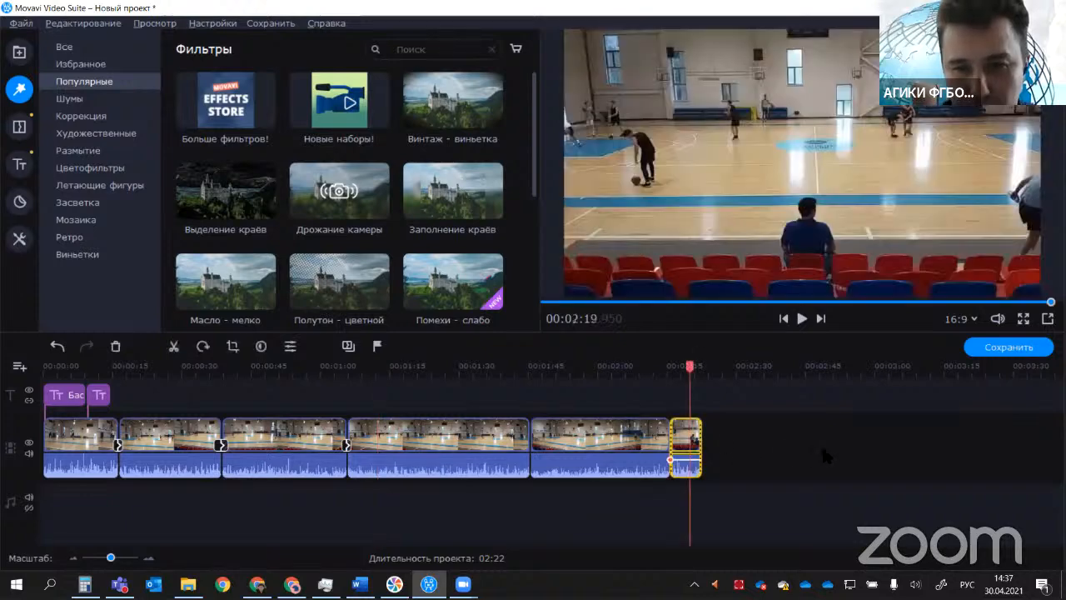
click(685, 433)
click(688, 464)
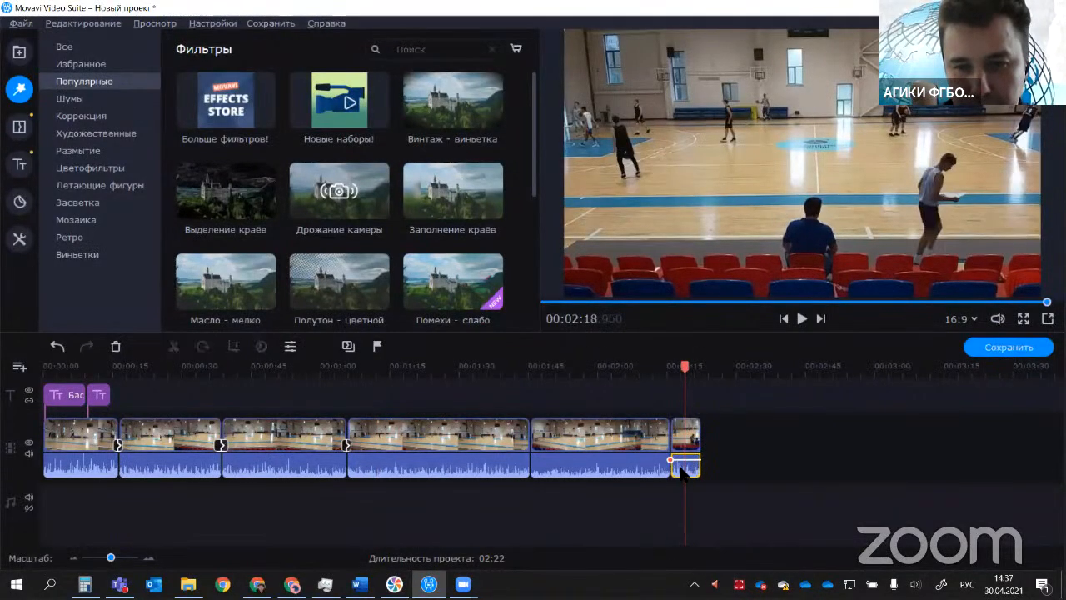
click(689, 441)
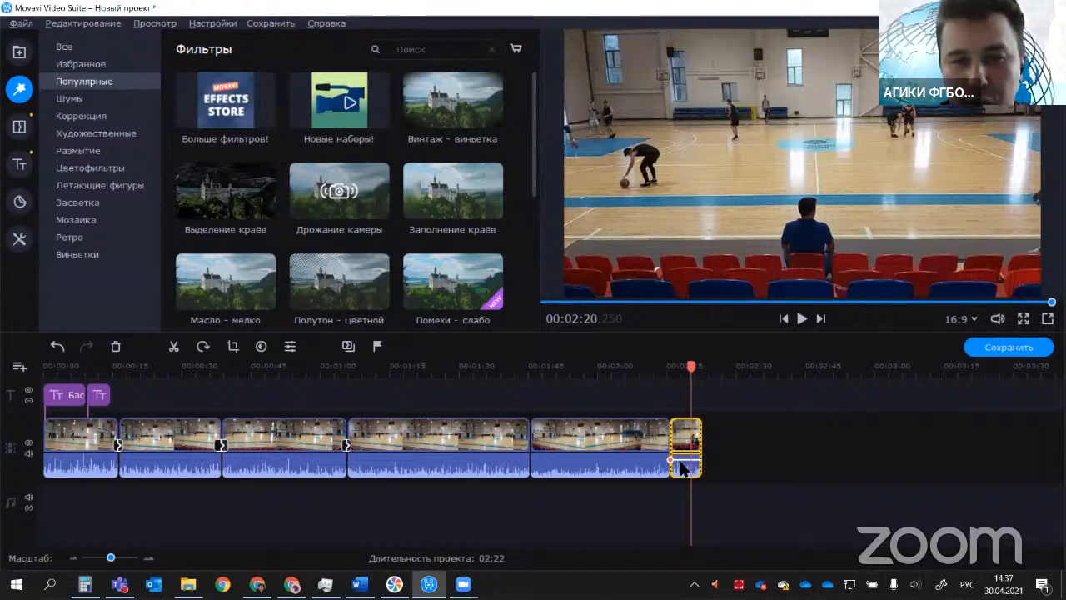
right_click(689, 435)
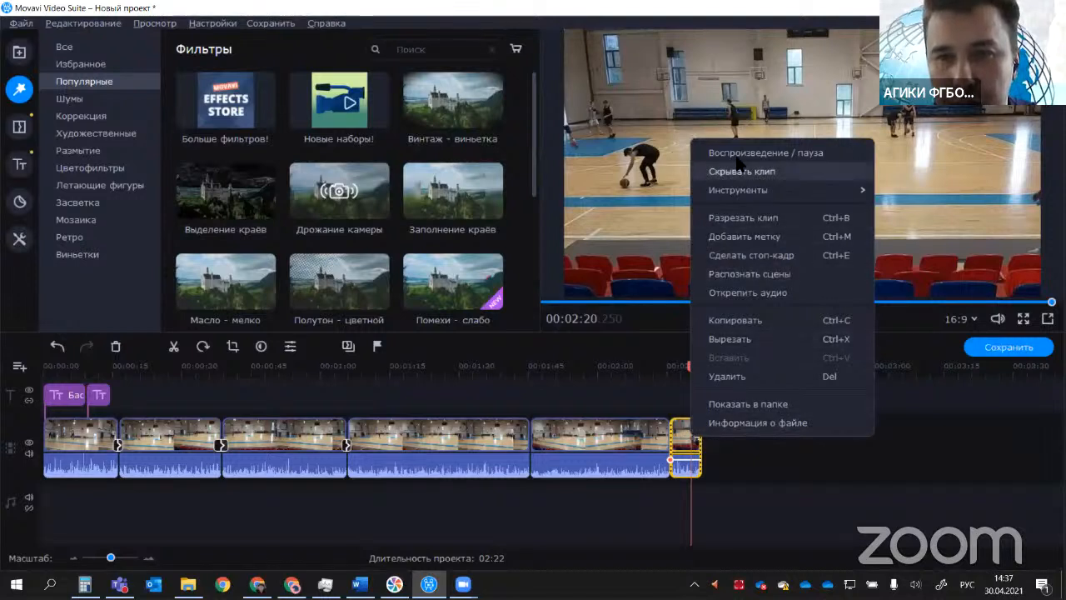
mouse_move(741, 189)
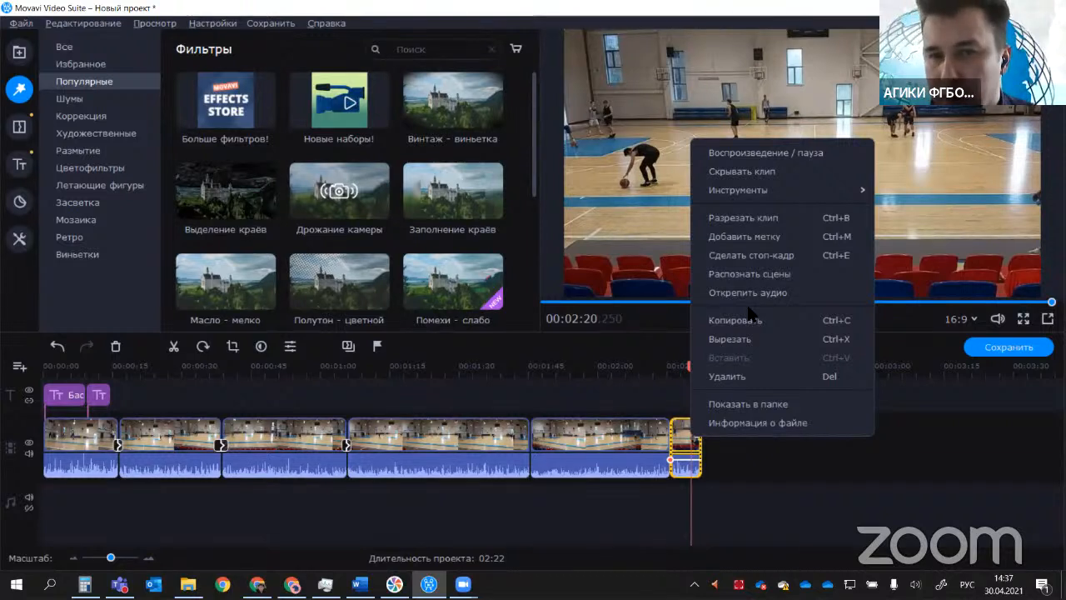
click(748, 293)
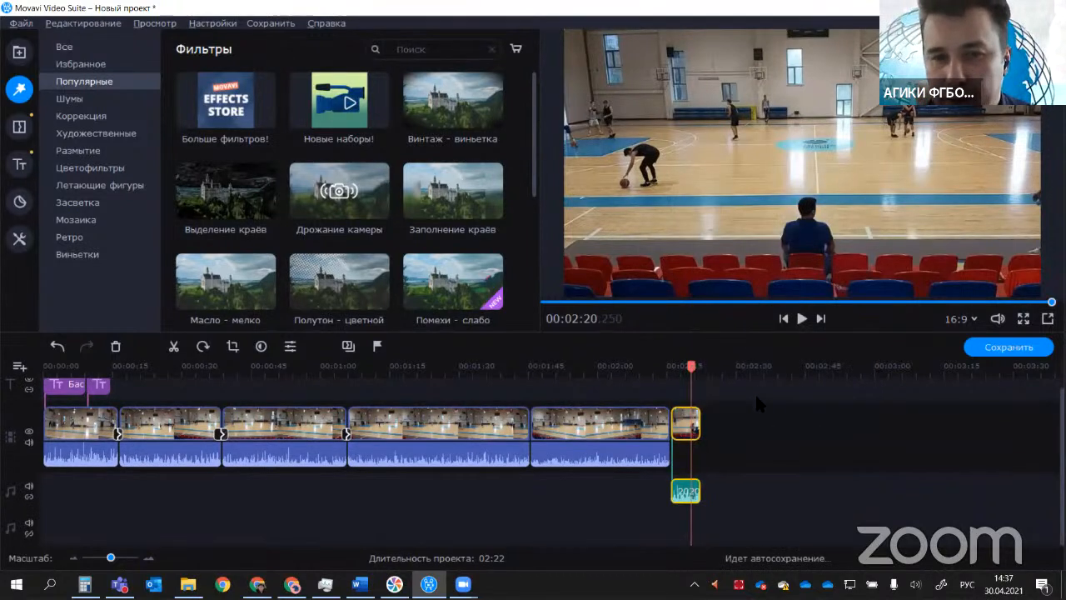
Step: Move the detached short audio clip under the fourth video clip, starting at 00:01:20.850
drag(682, 498, 354, 499)
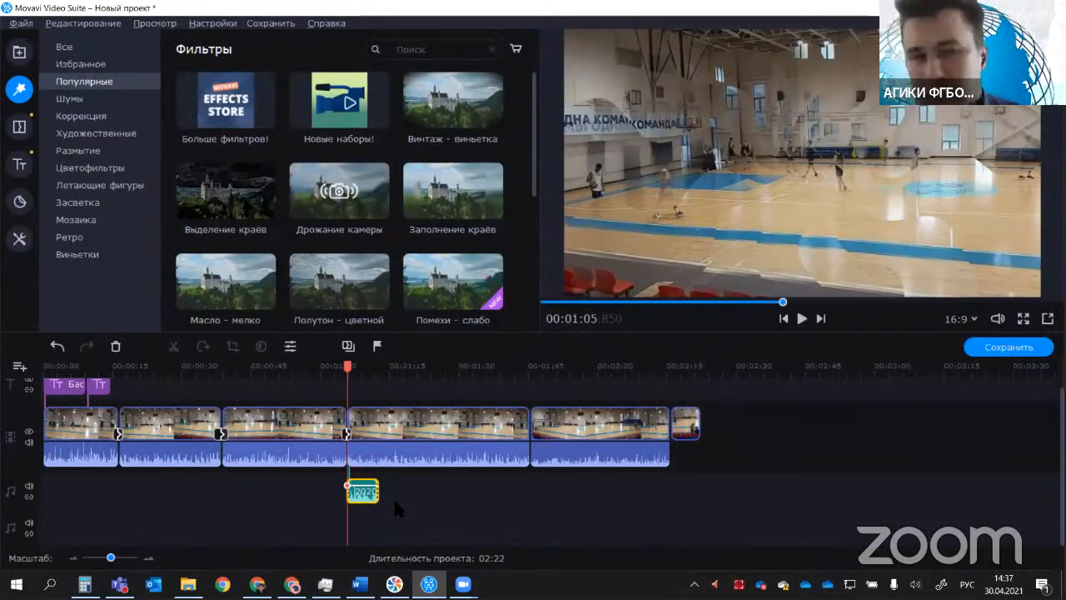
click(400, 492)
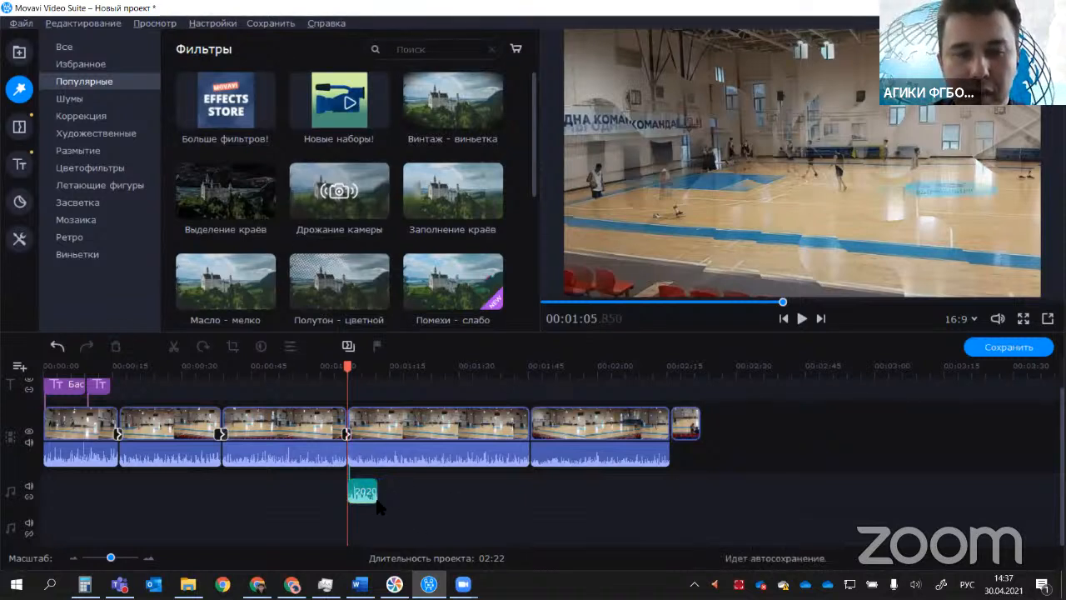
drag(377, 502, 444, 503)
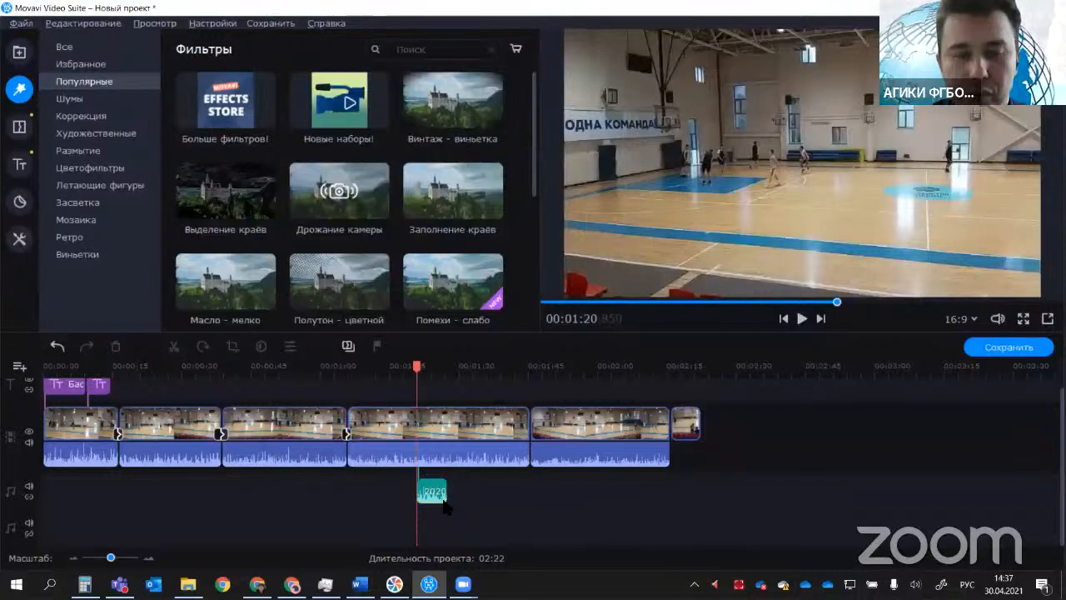
Step: Delete the fifth video clip's own audio and move the detached short audio clip to that clip's start at 00:01:45.450
click(638, 460)
key(Delete)
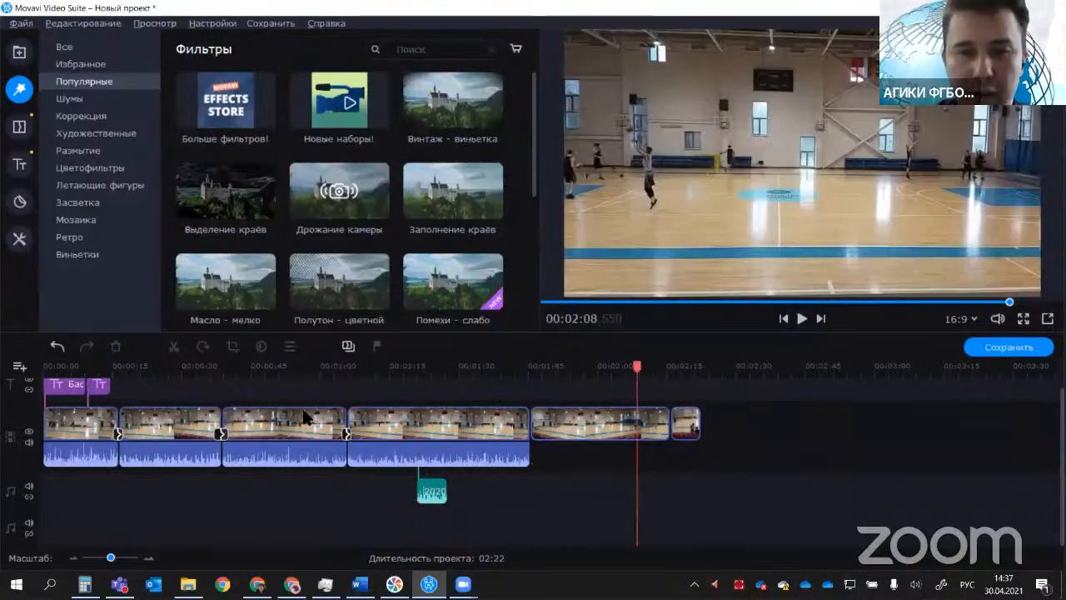
click(429, 493)
drag(530, 493, 536, 492)
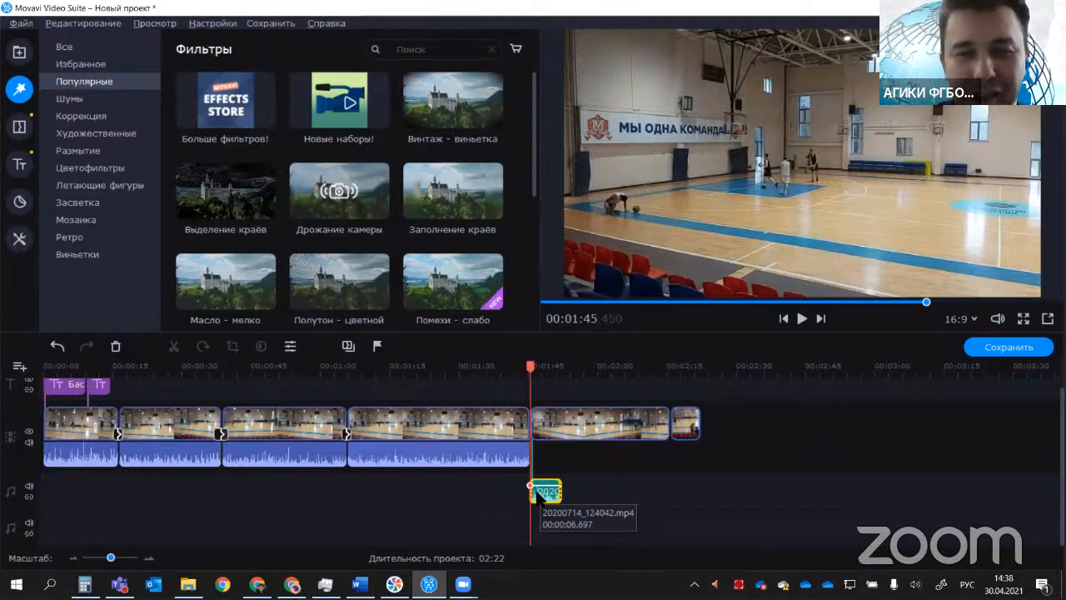
Step: Detach the fourth video clip's audio, place it at 00:01:10.350 below the short audio clip, and shift the short one to 00:01:25.550
right_click(439, 452)
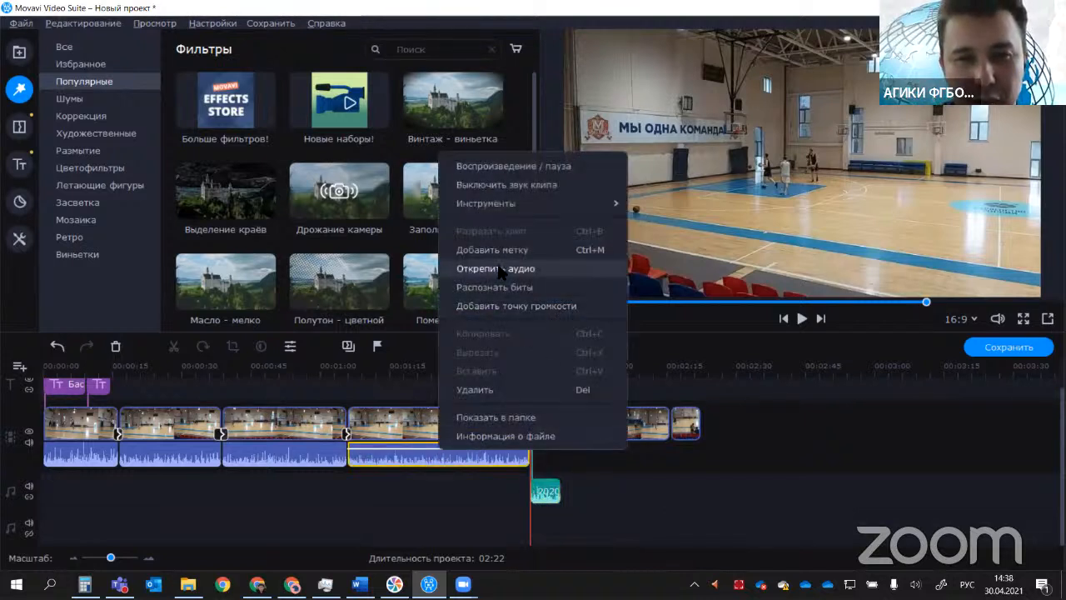
click(498, 268)
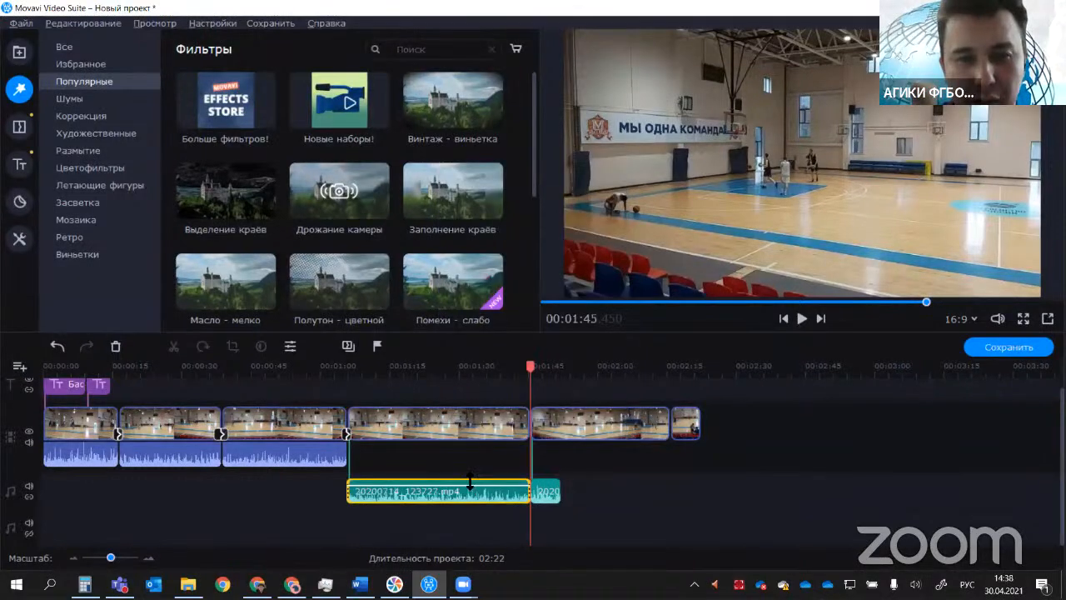
drag(471, 487, 491, 520)
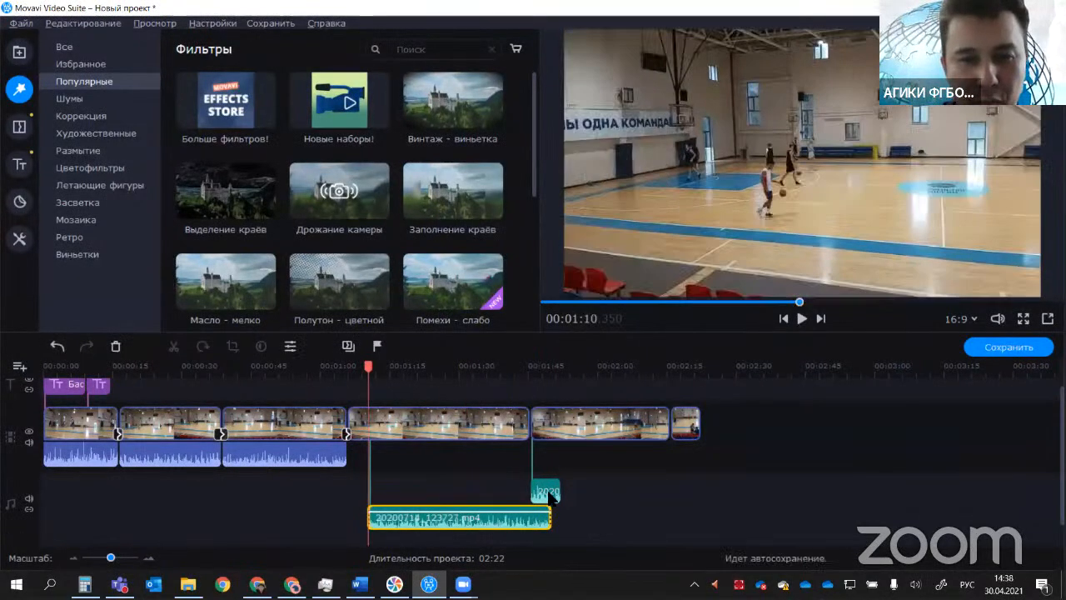
drag(548, 491, 453, 492)
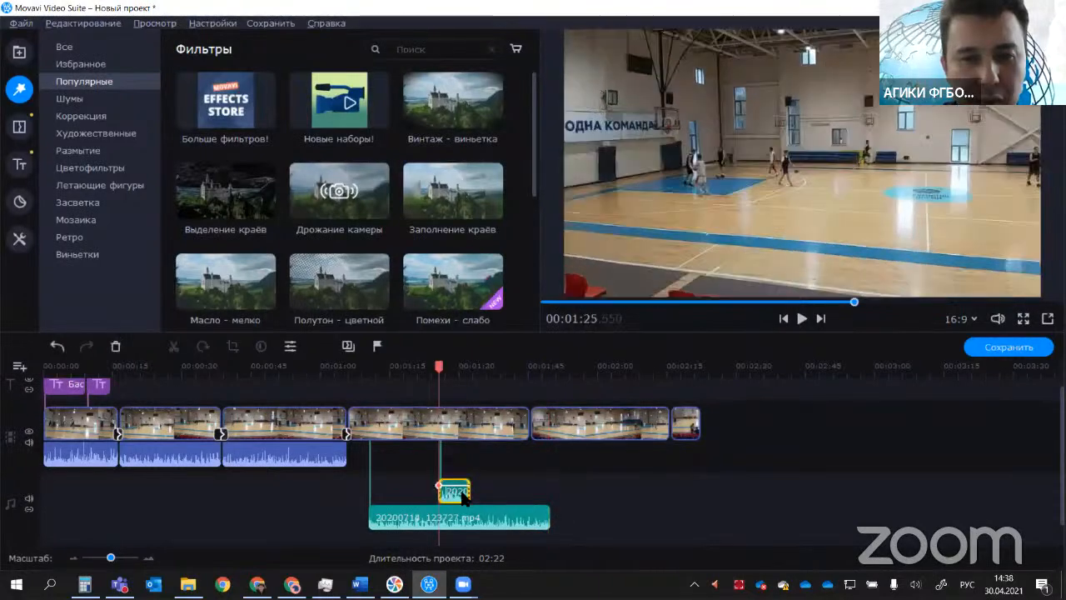
Step: Detach the third video clip's audio and layer it beneath the other detached audio clips, starting at 00:01:22.800
right_click(298, 457)
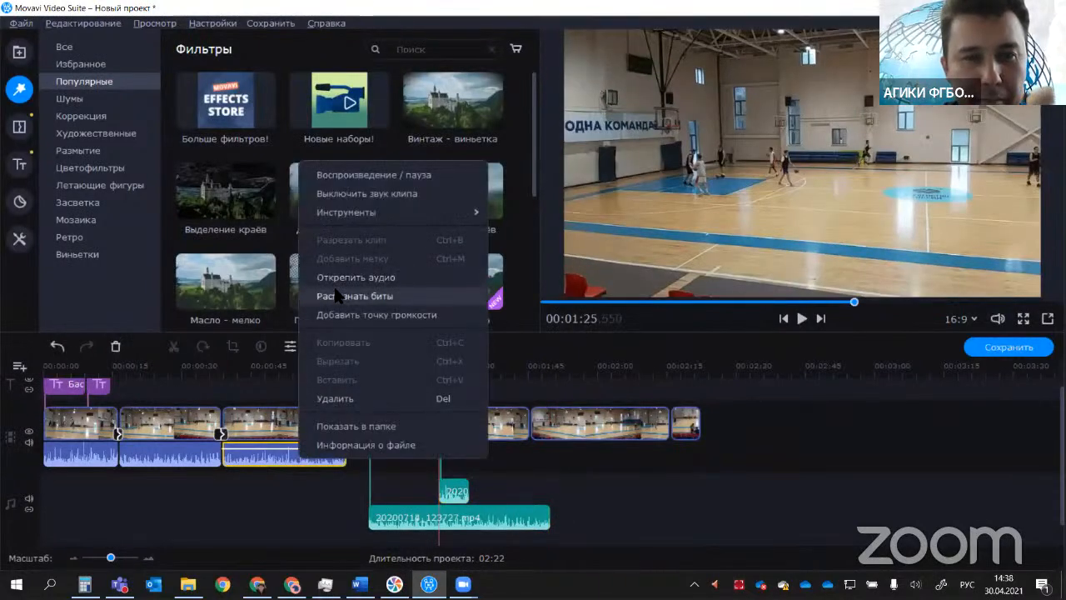
click(343, 277)
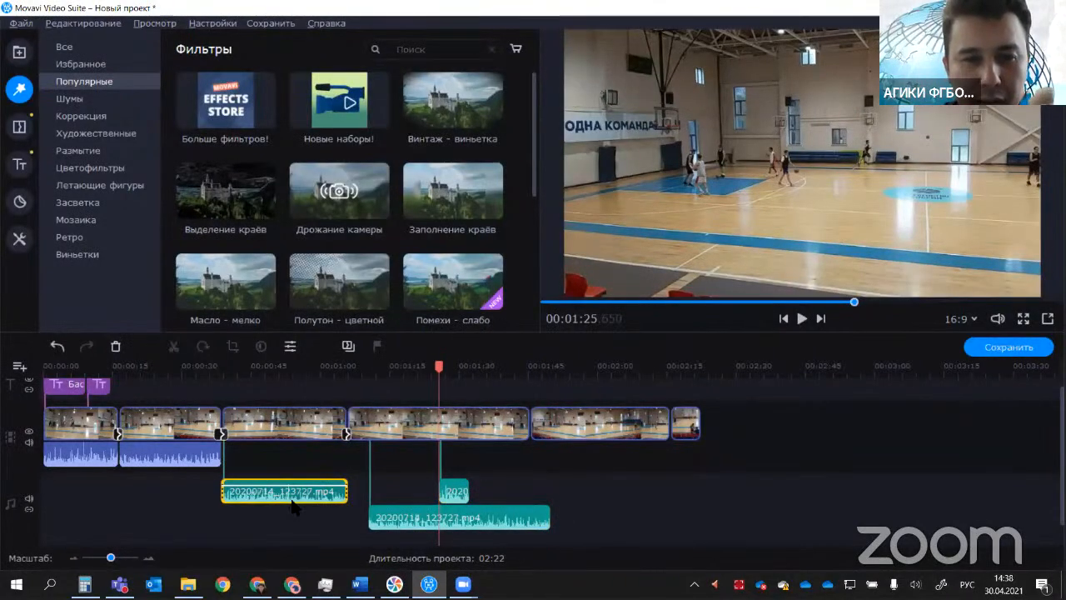
drag(293, 500, 530, 520)
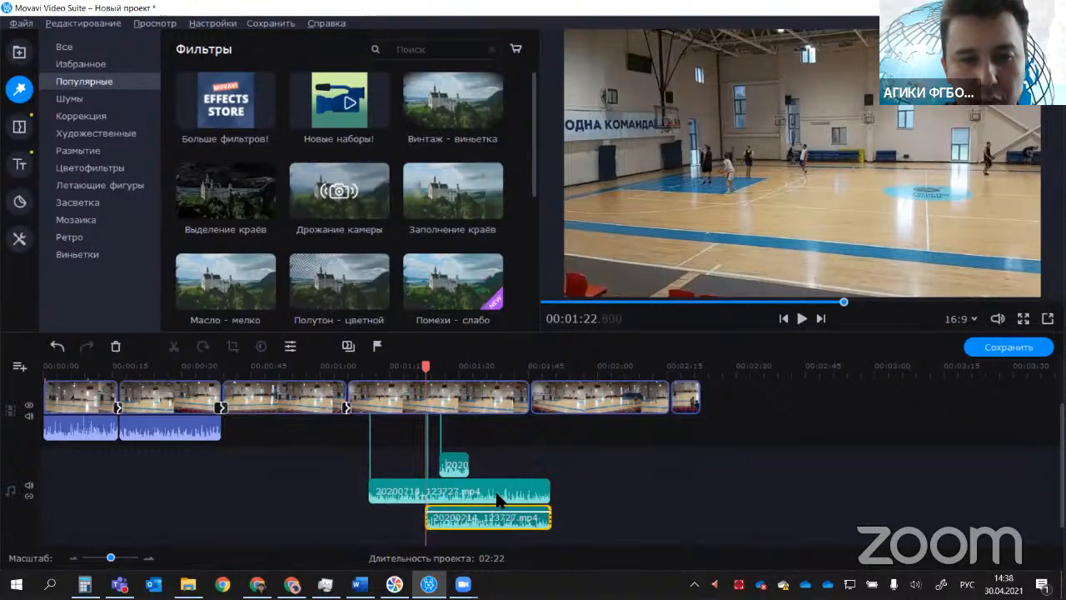
Step: Play the three overlapping audio clips from 00:01:26.700 to hear them together, and pause after a few seconds
click(495, 367)
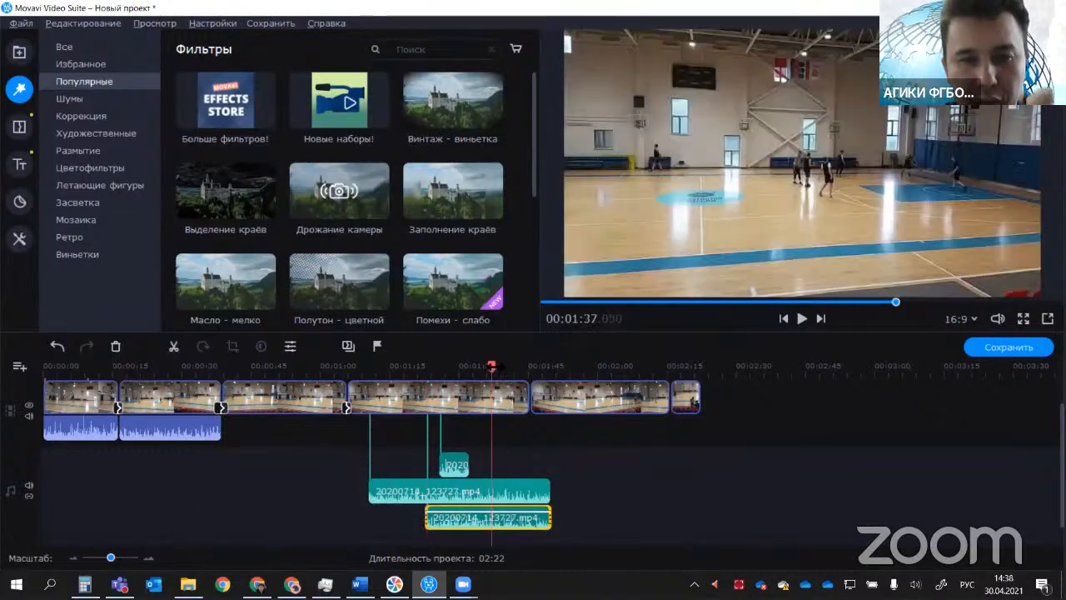
click(441, 371)
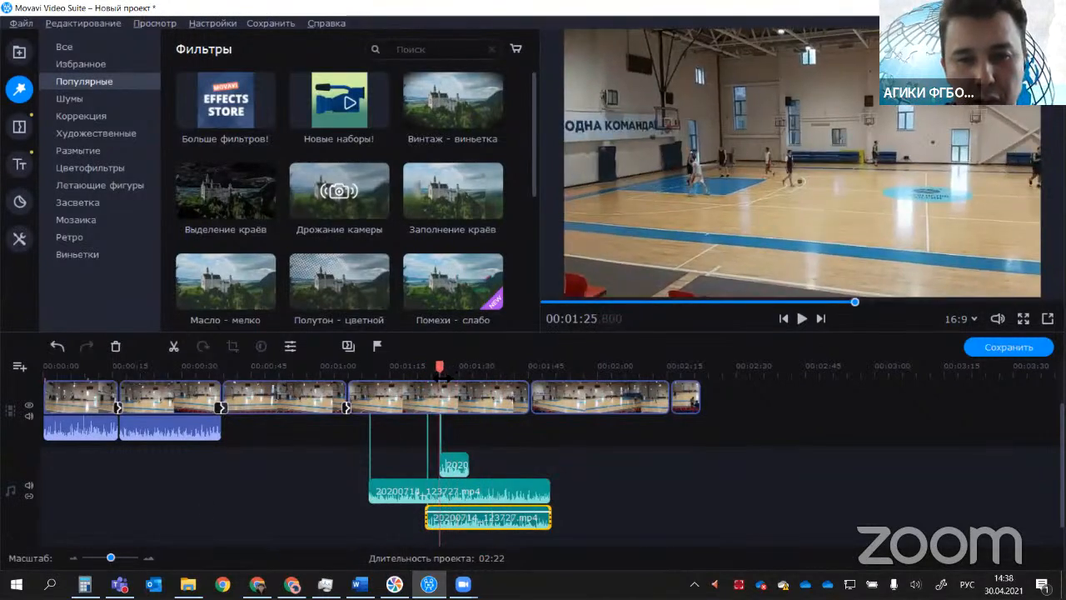
click(444, 372)
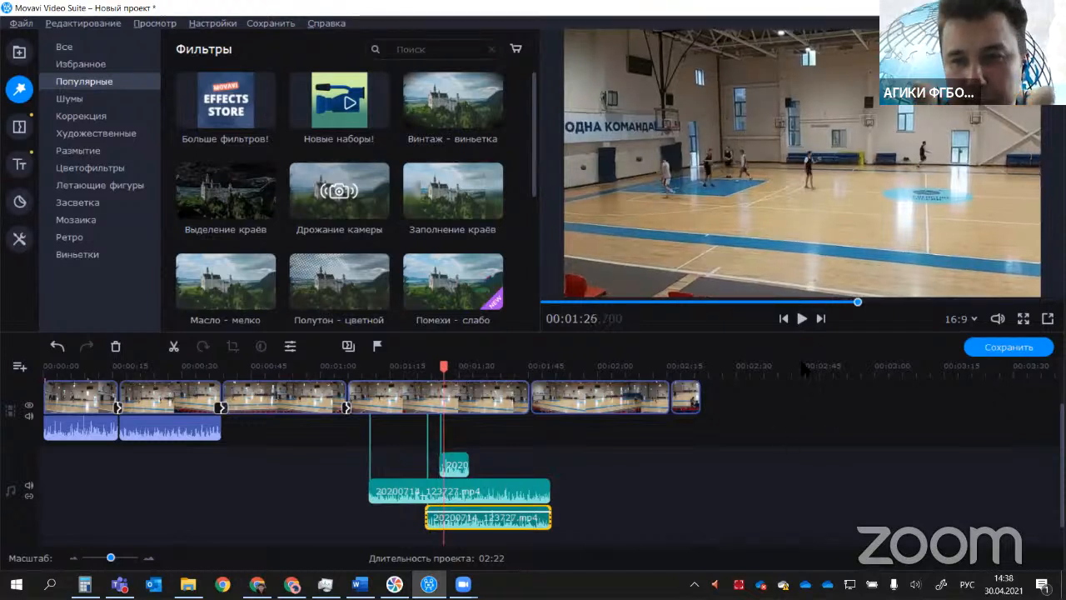
click(803, 318)
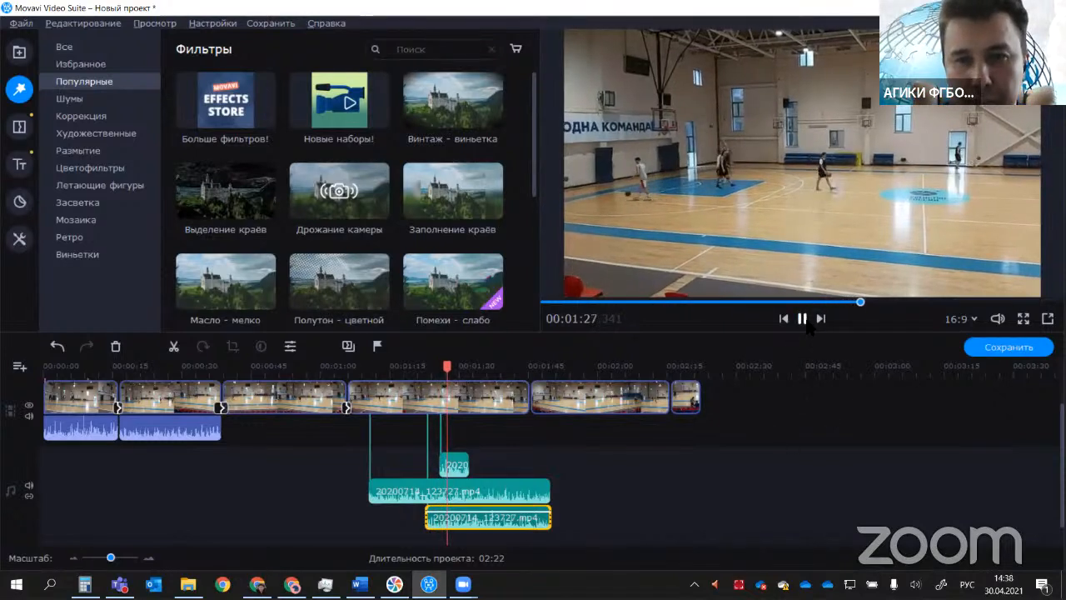
click(802, 319)
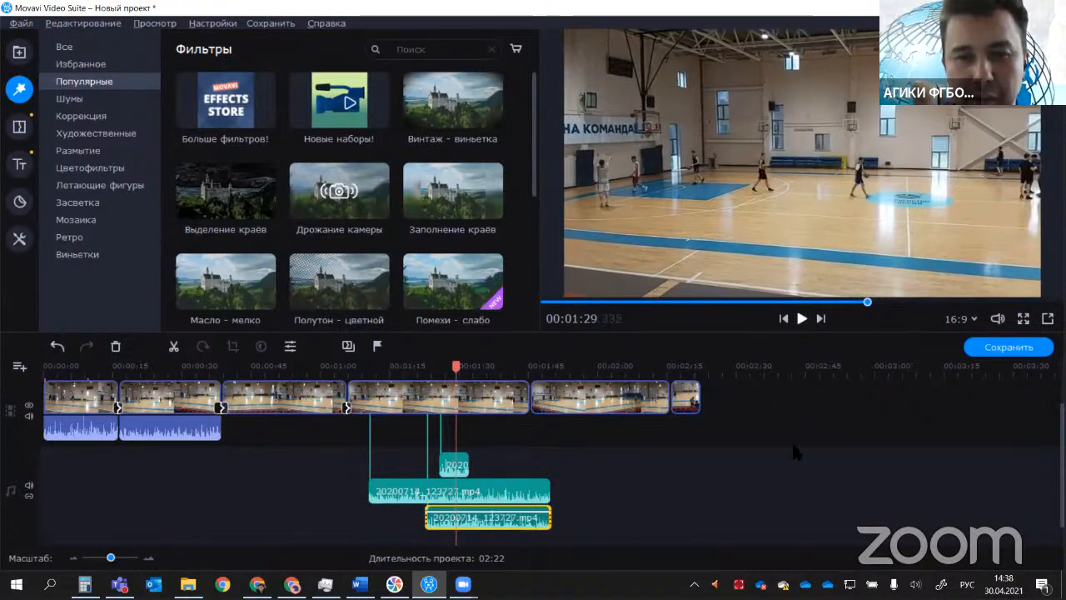
Step: Add NLO - Не Грусти.mp3 from the file library beneath the detached audio clips, starting at the second video clip
click(70, 50)
click(83, 65)
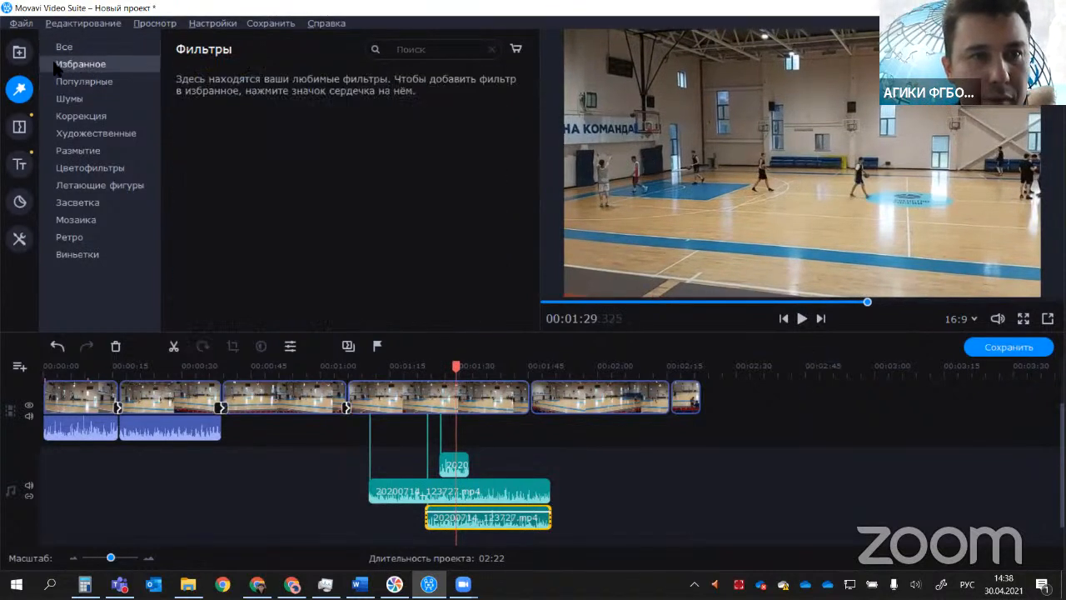
click(20, 52)
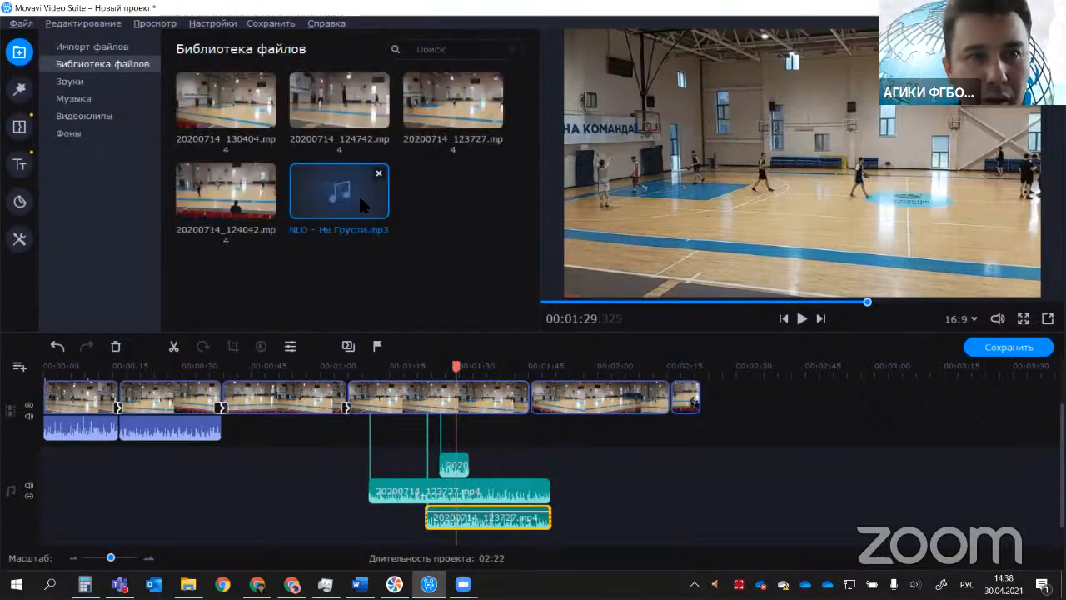
drag(341, 196, 593, 499)
drag(600, 488, 164, 514)
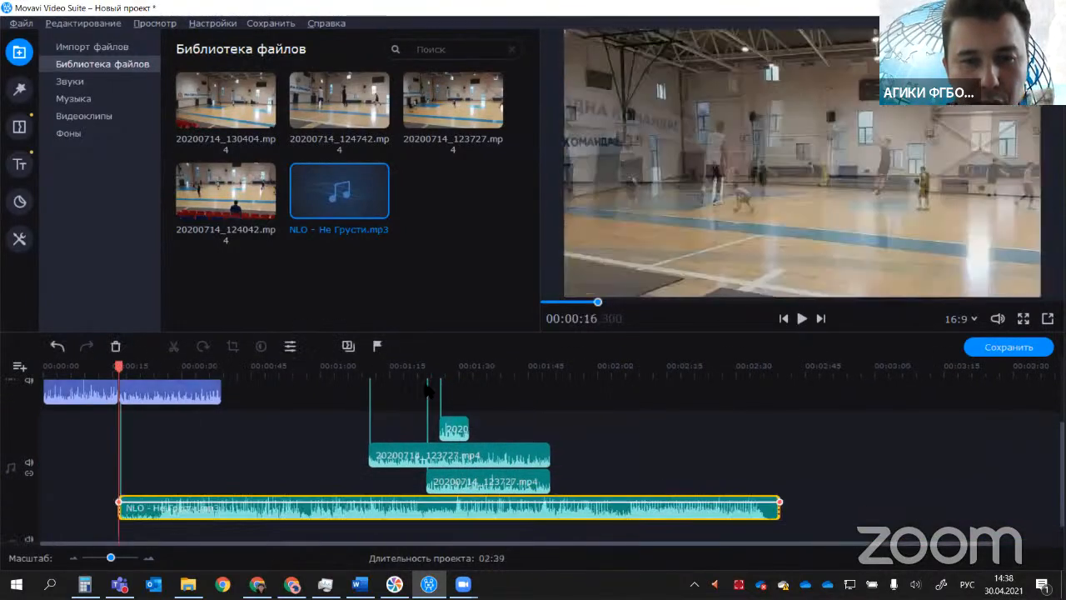
Step: Enlarge the timeline area to show all tracks and play the layered sound from 00:01:28.650
drag(490, 334, 488, 250)
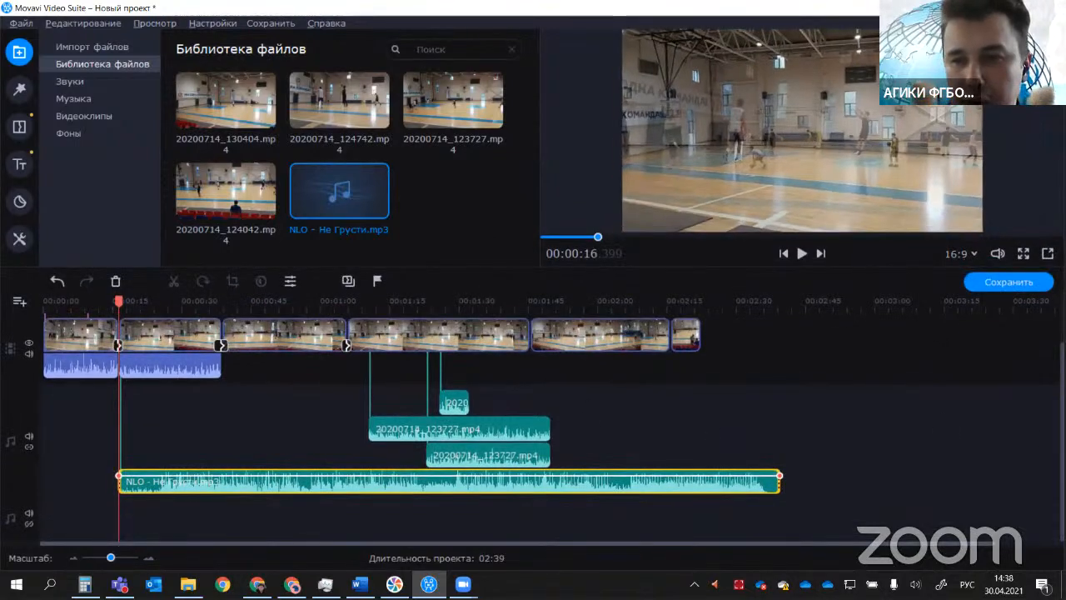
scroll(988, 401, up, 2)
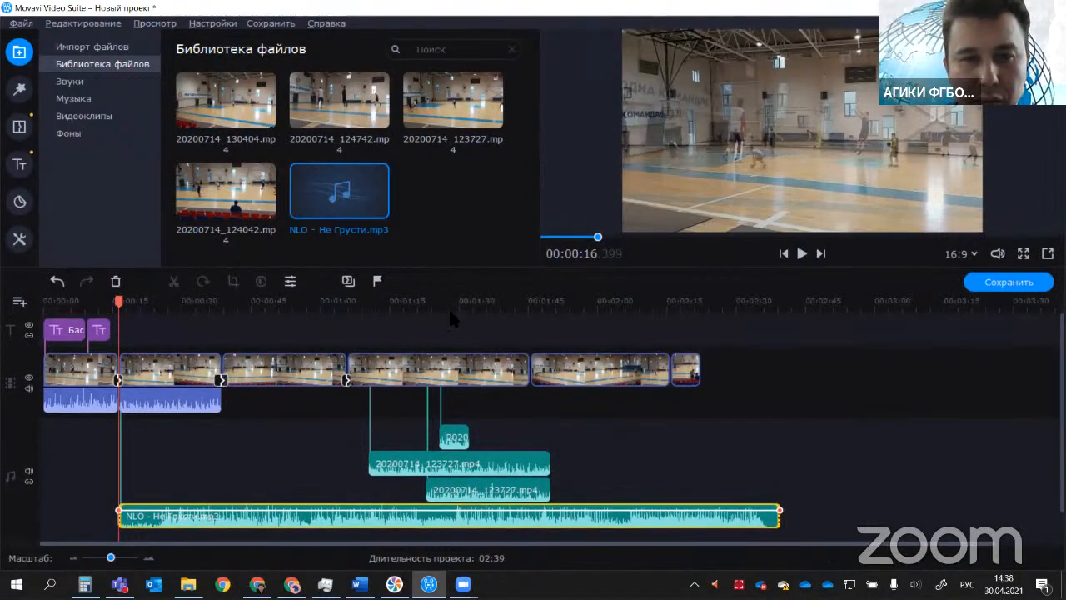
click(449, 312)
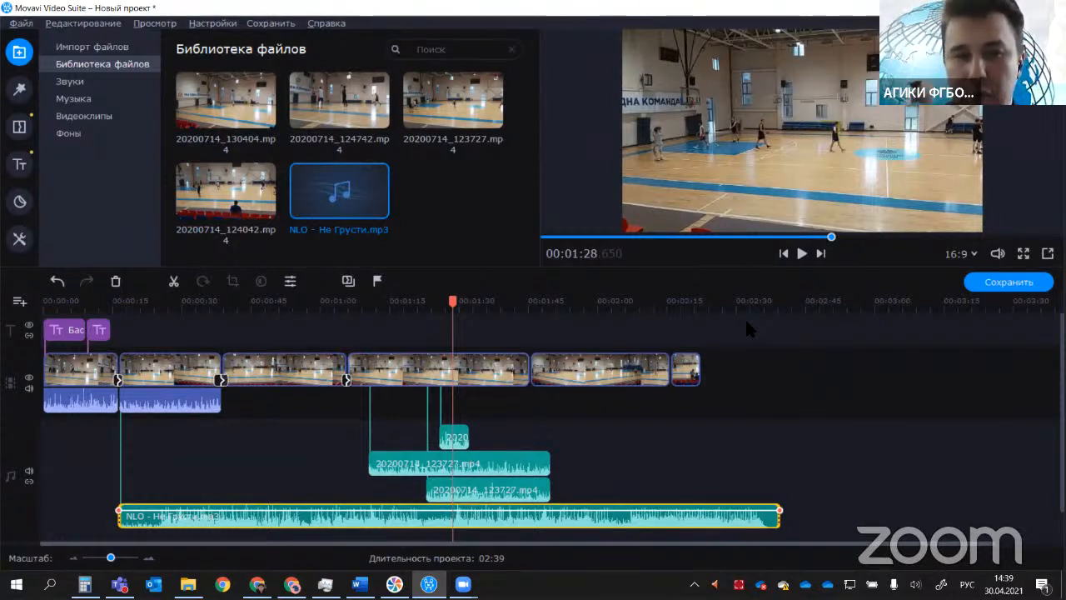
click(802, 253)
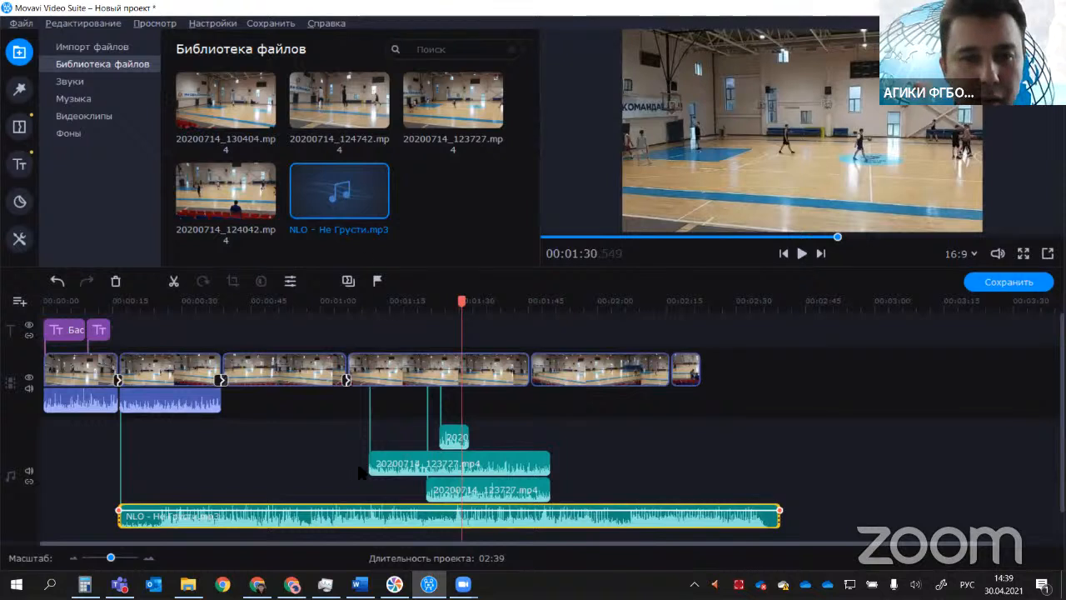
Step: Set the NLO - Не Грусти clip's volume to 24% and play back the mix, including from 00:01:28.500
double_click(393, 516)
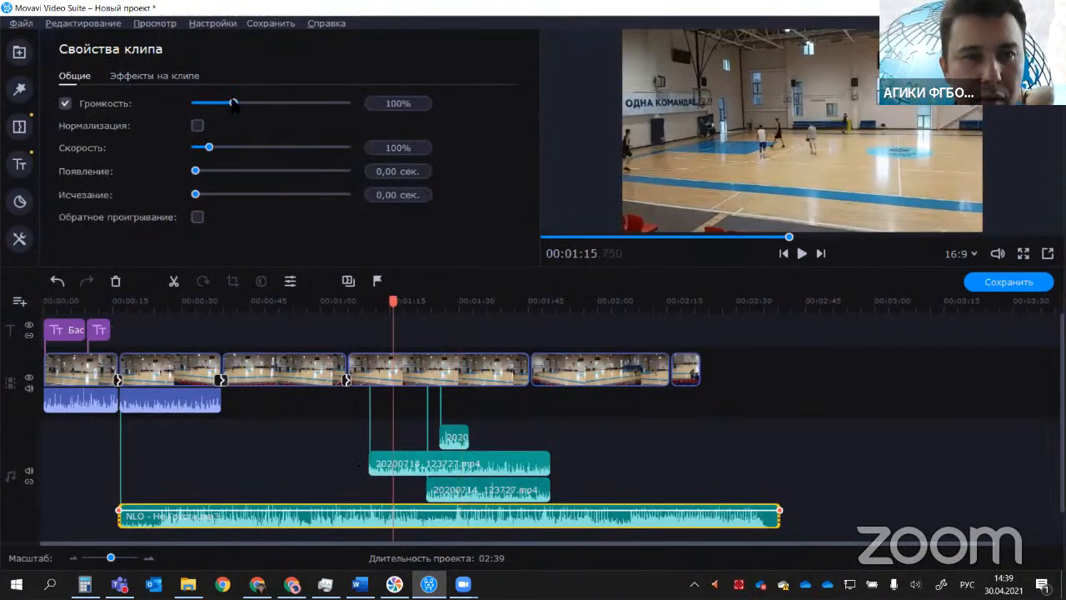
drag(233, 102, 204, 102)
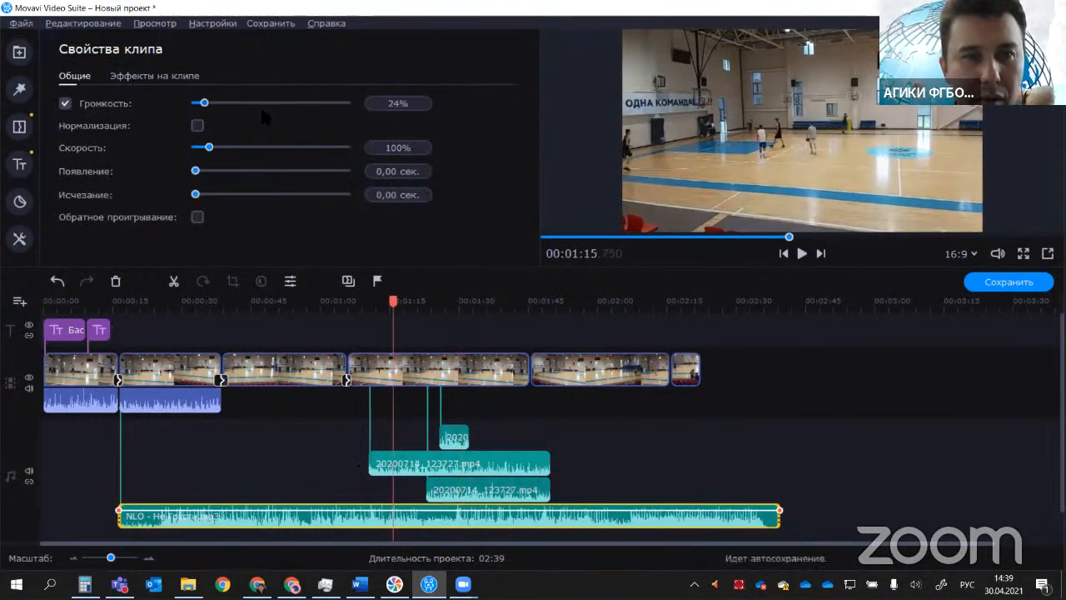
click(802, 254)
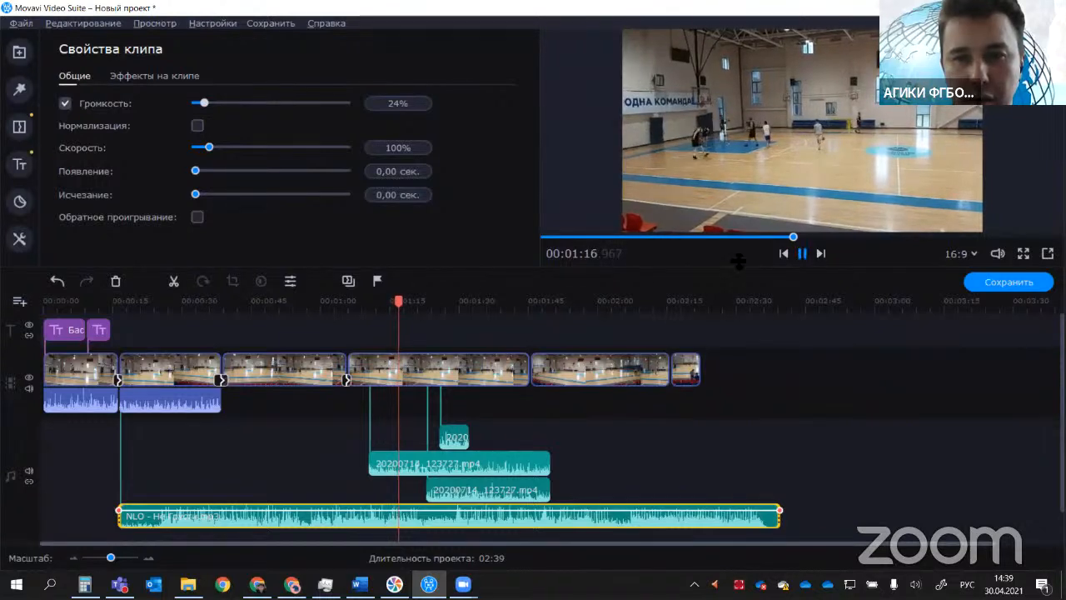
key(space)
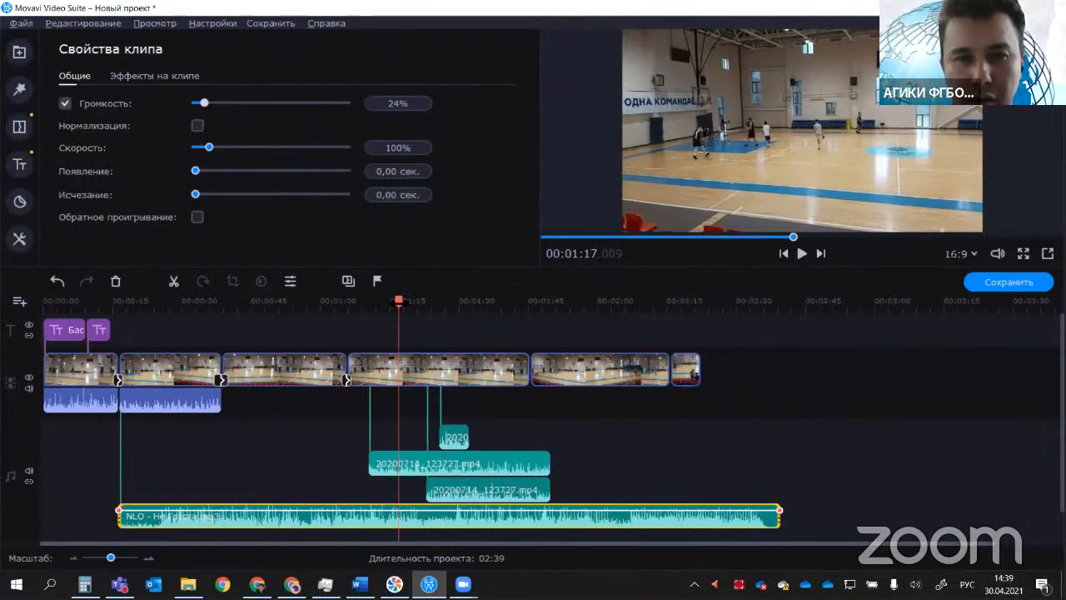
click(802, 253)
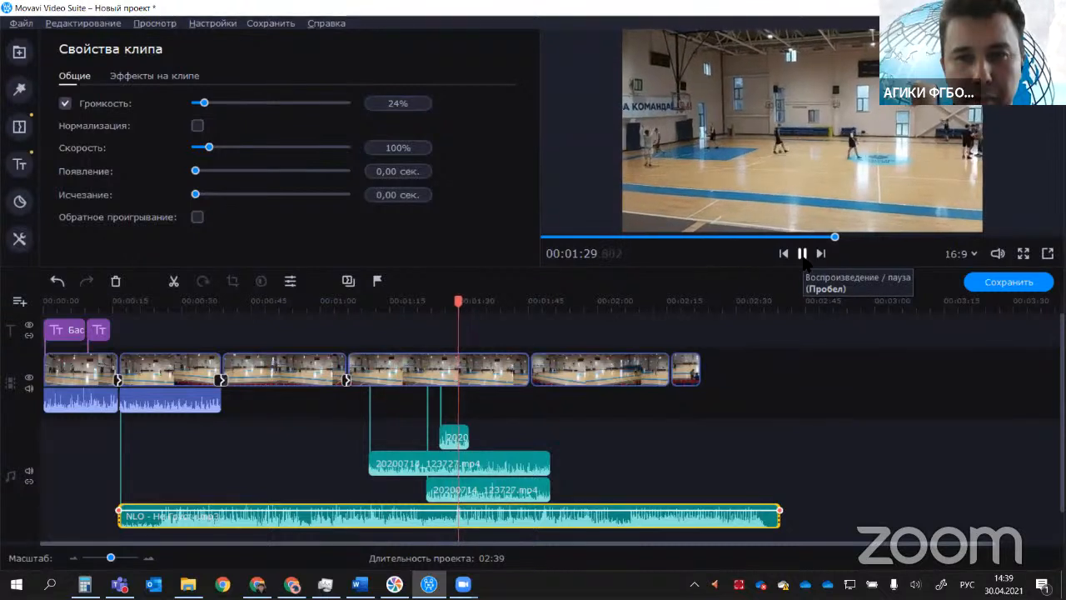
Step: Set the NLO - Не Грусти clip's volume to 13% and play the mix for a moment from 00:01:31
click(802, 254)
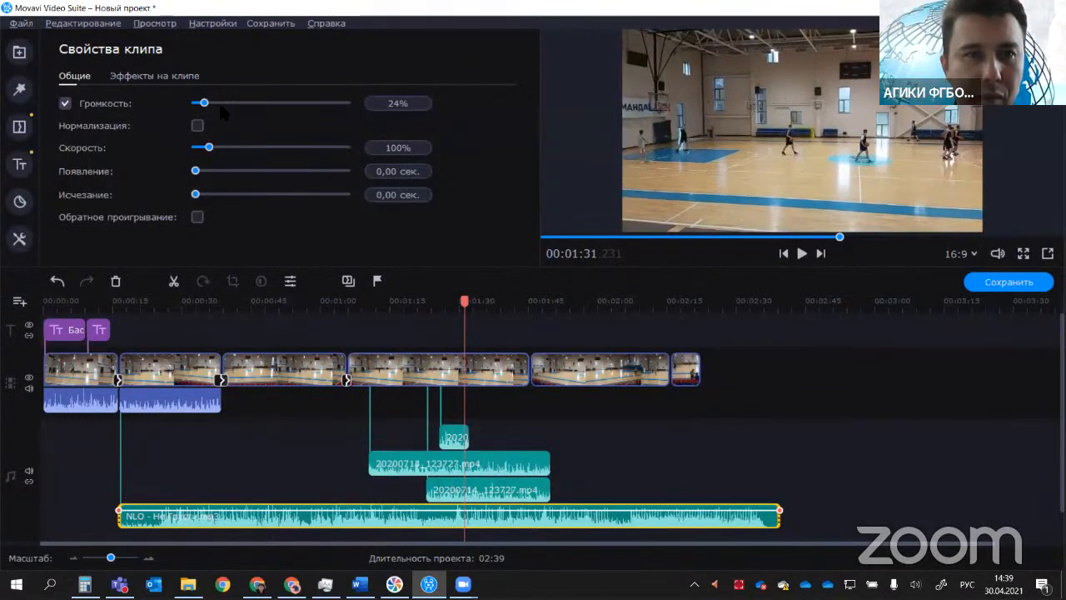
mouse_move(205, 103)
mouse_down()
mouse_move(200, 117)
mouse_move(199, 104)
mouse_up()
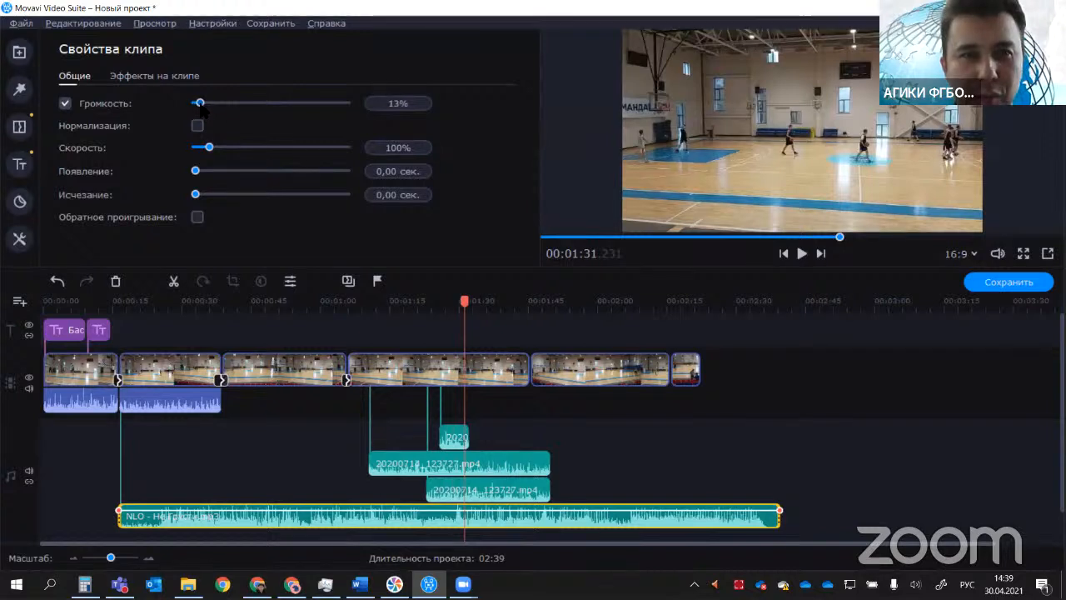
click(801, 254)
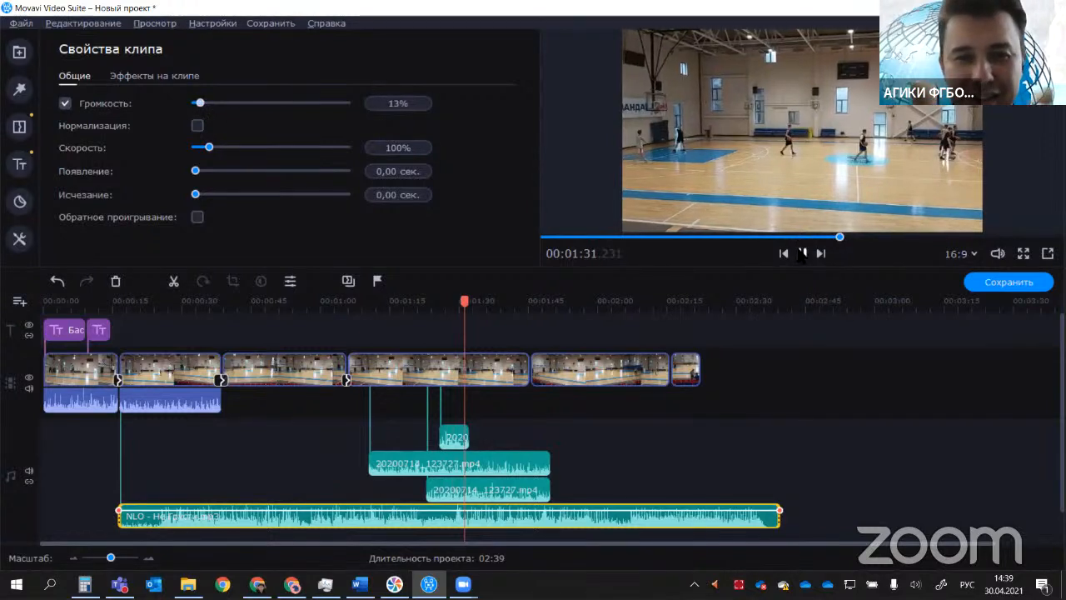
click(800, 257)
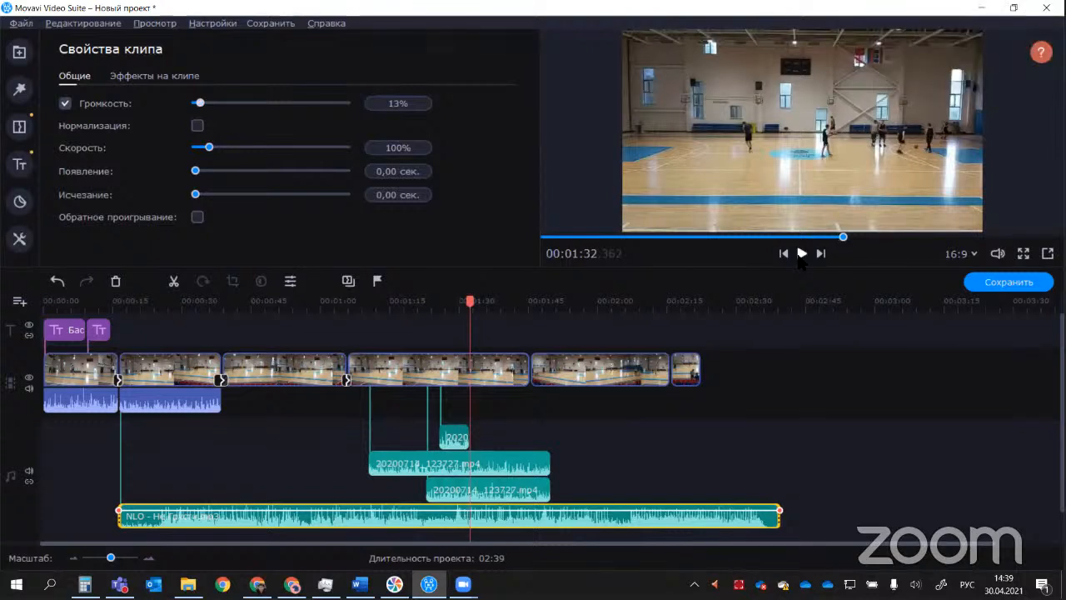
Step: Set the volume of the upper long 20200714_123727.mp4 audio clip to 0%
scroll(789, 350, down, 1)
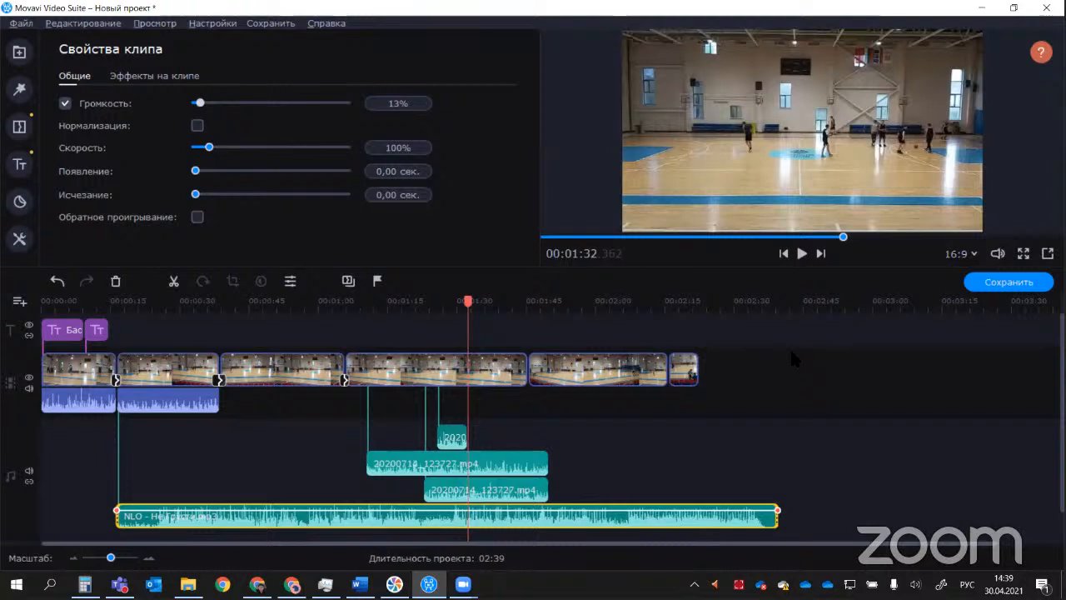
click(453, 438)
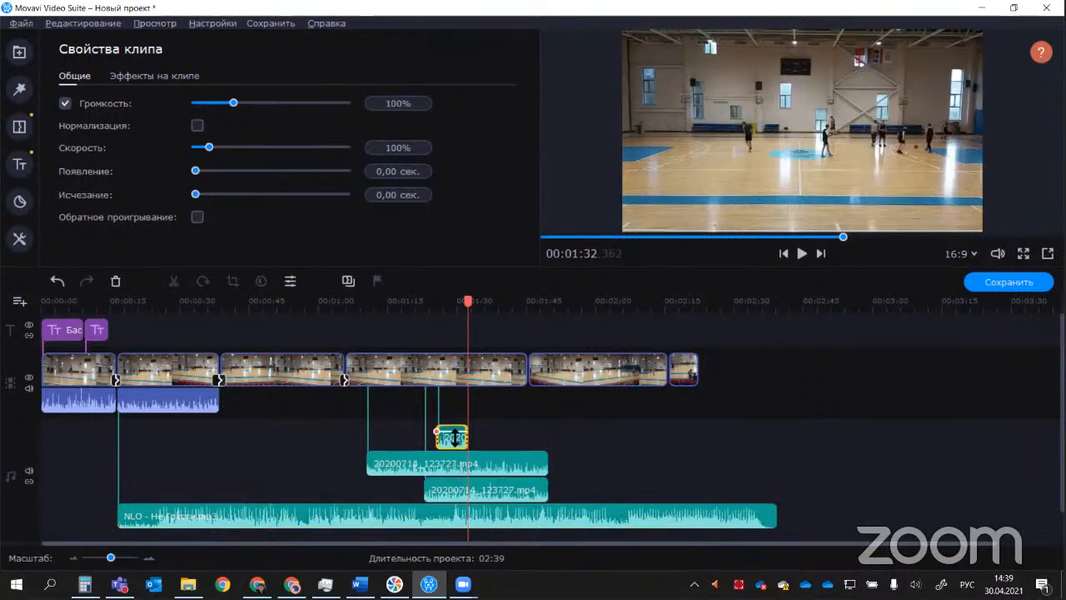
click(202, 401)
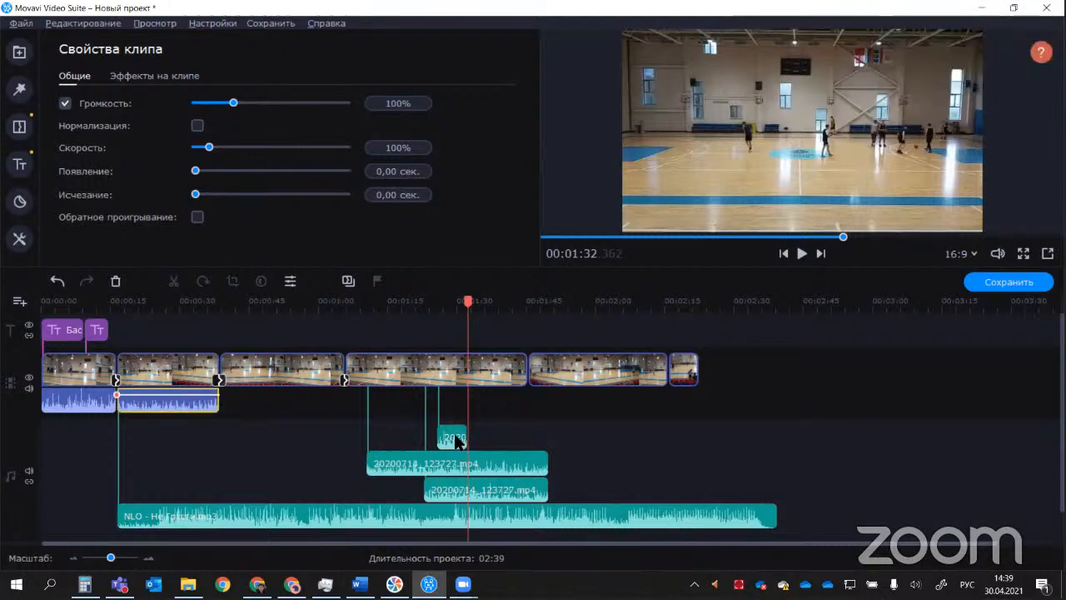
click(450, 463)
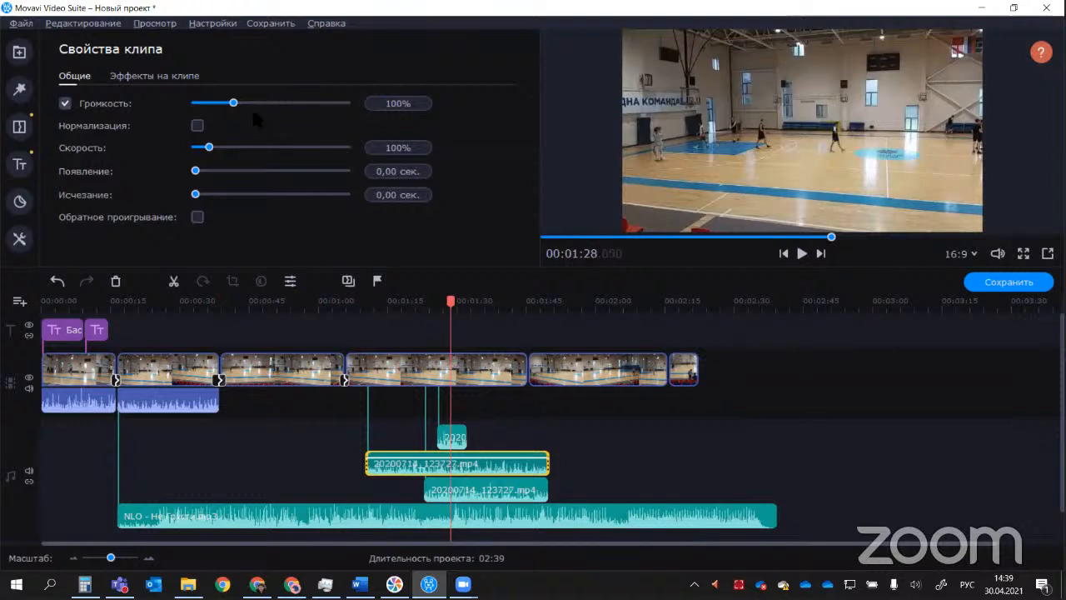
drag(233, 103, 201, 103)
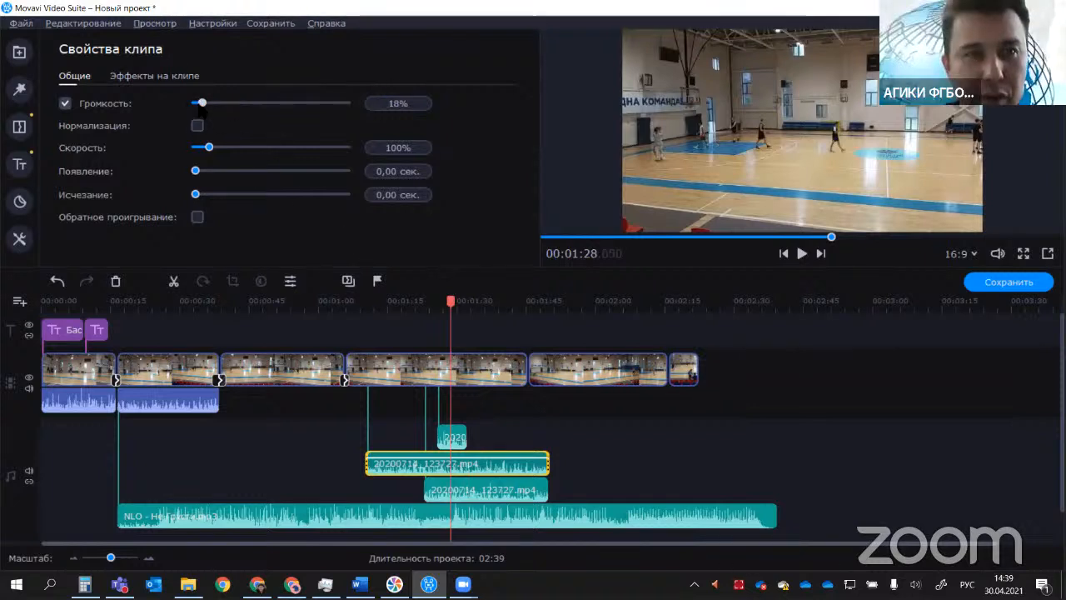
Step: Split the upper long 20200714_123727.mp4 audio clip at about 00:01:35.5
click(461, 490)
click(460, 463)
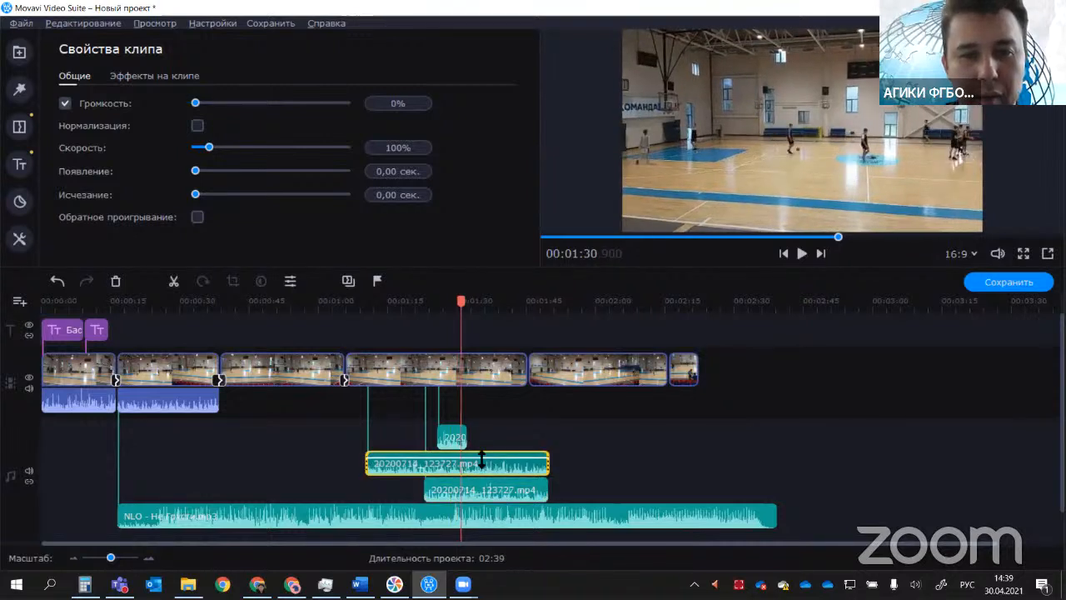
click(481, 463)
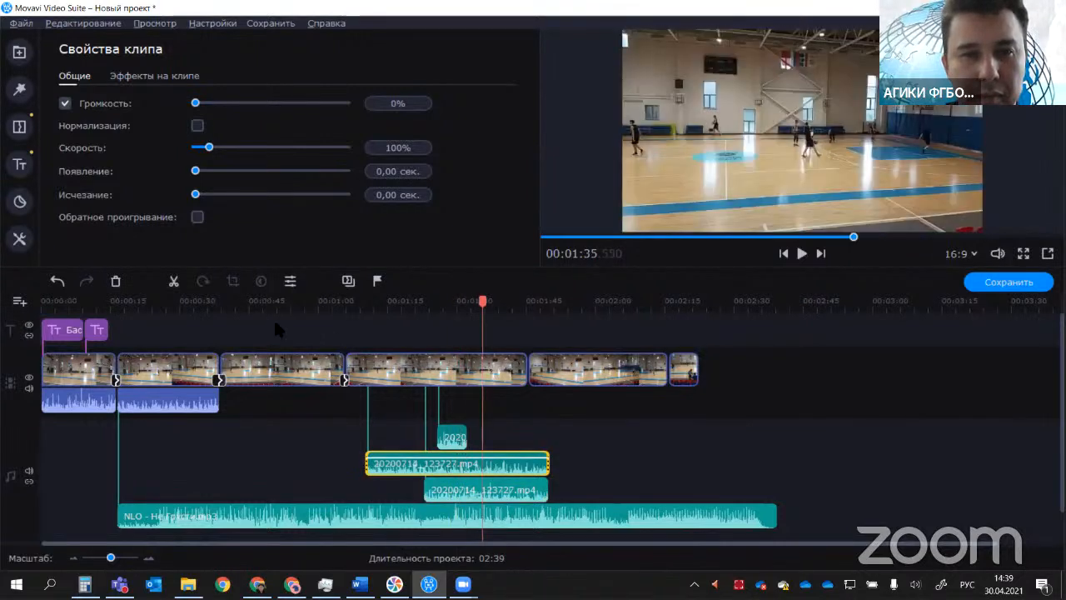
click(173, 281)
Step: Split the lower 20200714_123727.mp4 audio clip at about 00:01:27.6 and the fourth video clip at about 00:01:31
click(477, 488)
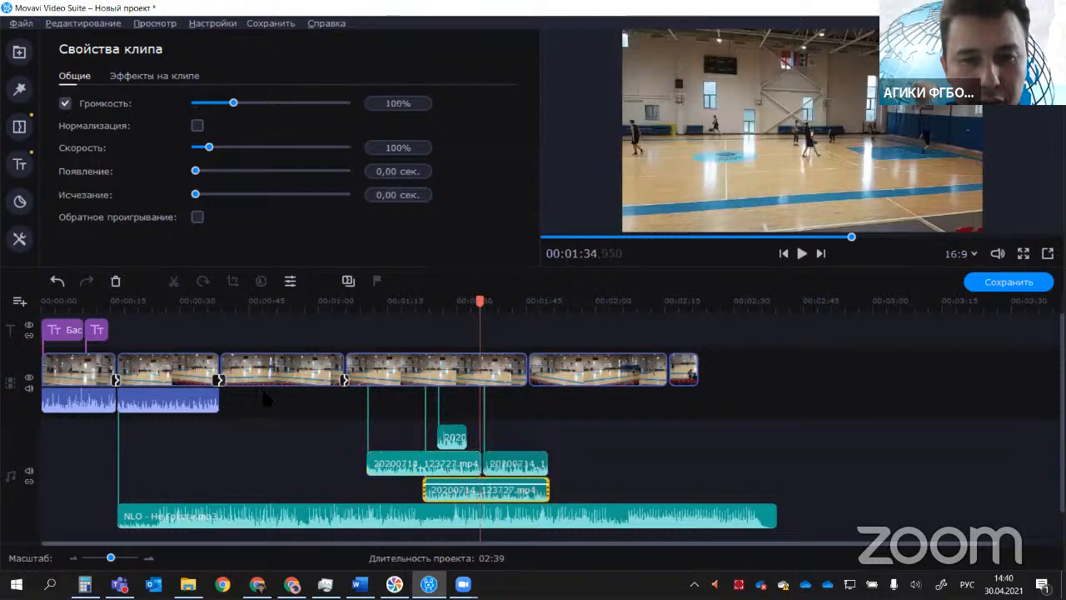
click(443, 487)
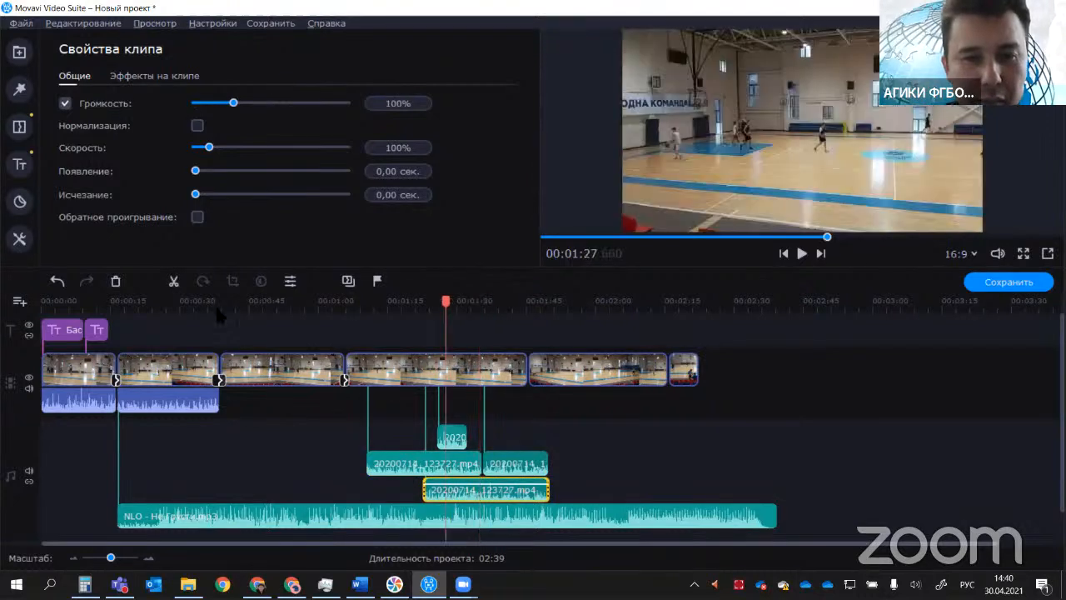
click(173, 282)
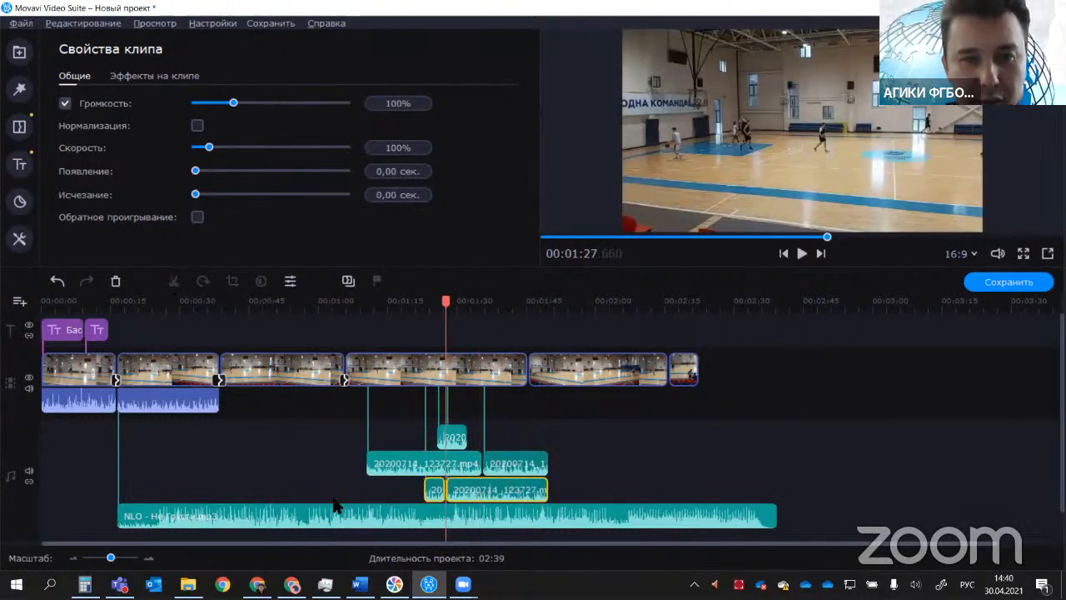
click(462, 366)
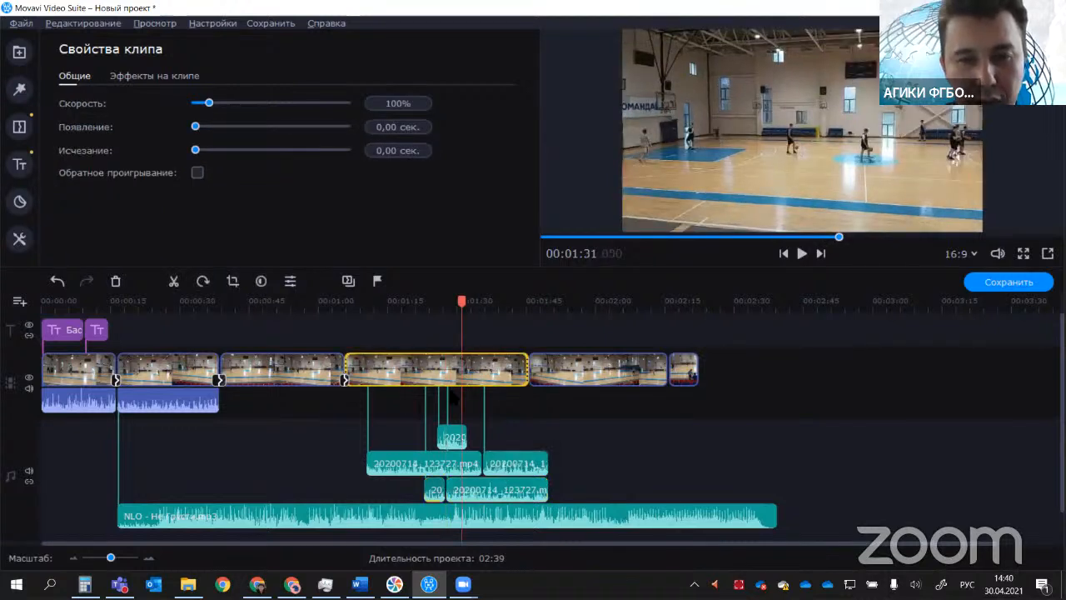
click(174, 283)
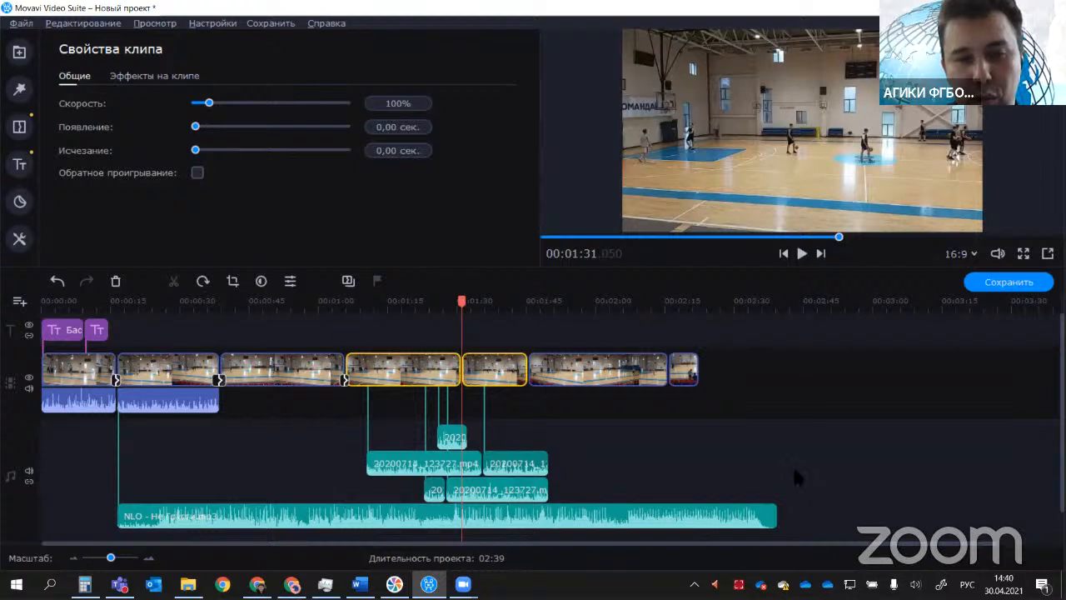
Step: Split the NLO - Не Грусти clip at about 00:02:06 and delete the part after the cut
click(766, 479)
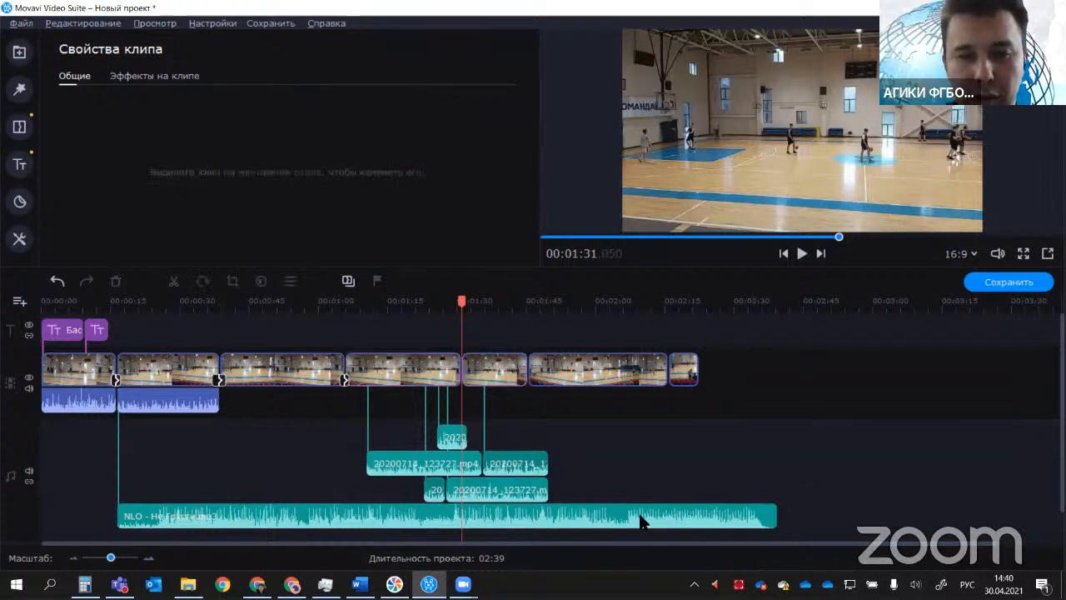
click(626, 518)
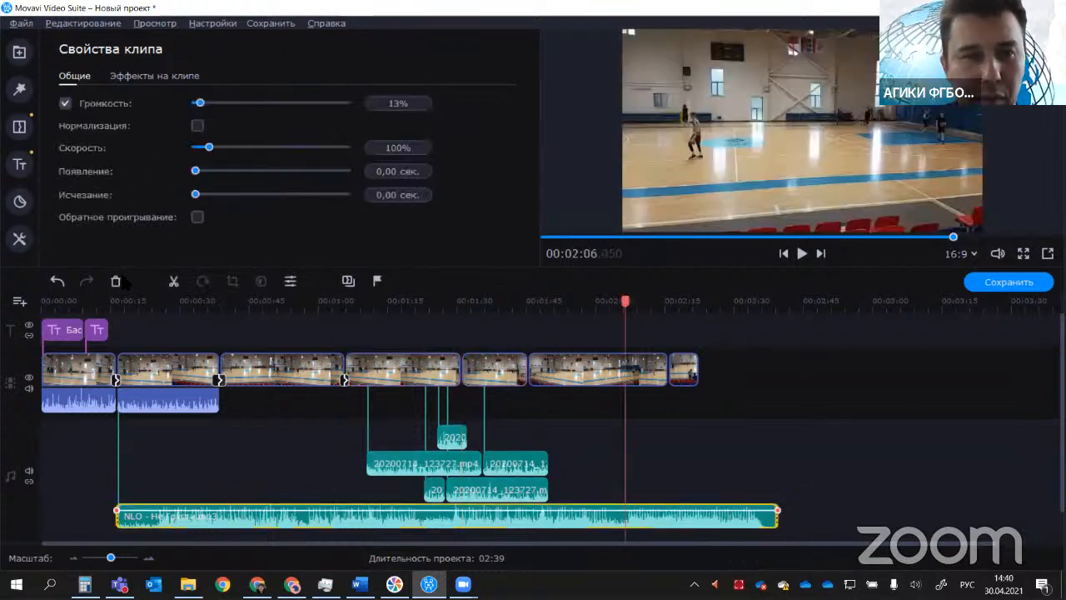
click(176, 283)
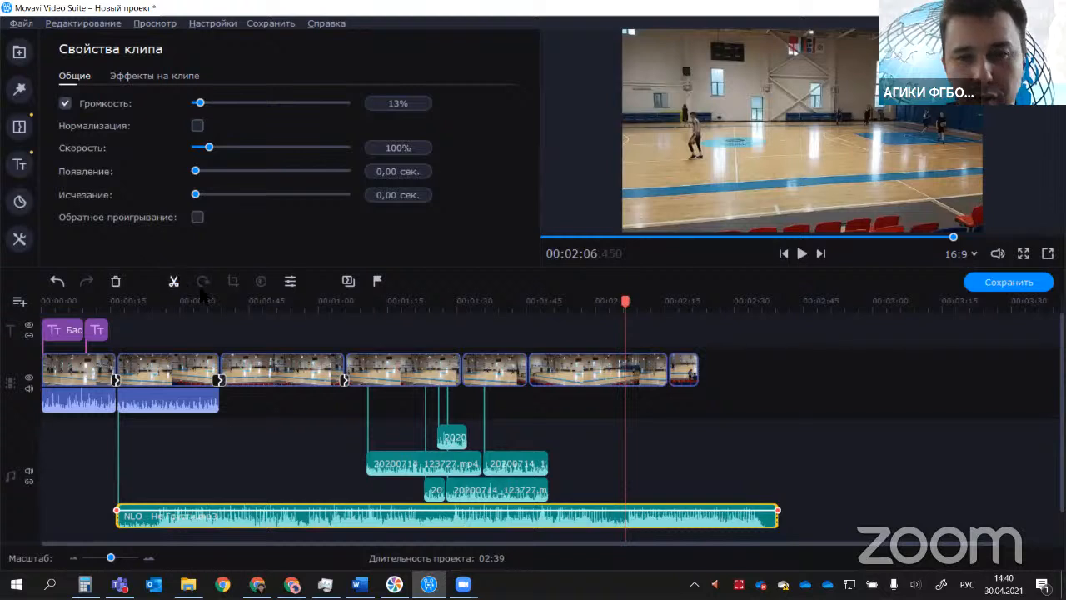
click(690, 519)
key(Delete)
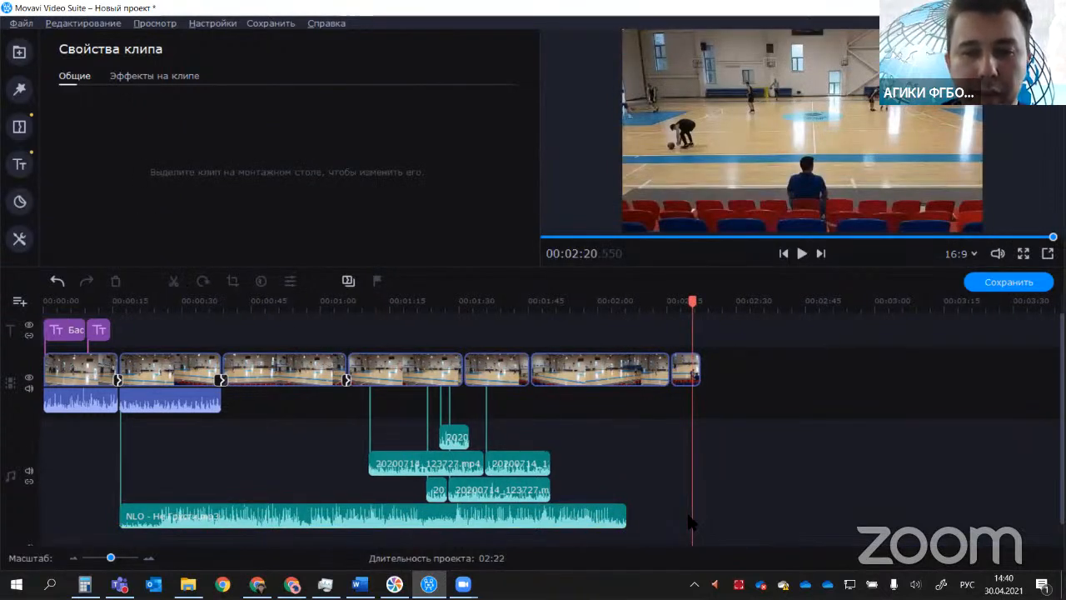
Step: Move the trimmed NLO - Не Грусти clip so that it starts at 00:00:12
drag(622, 517, 723, 523)
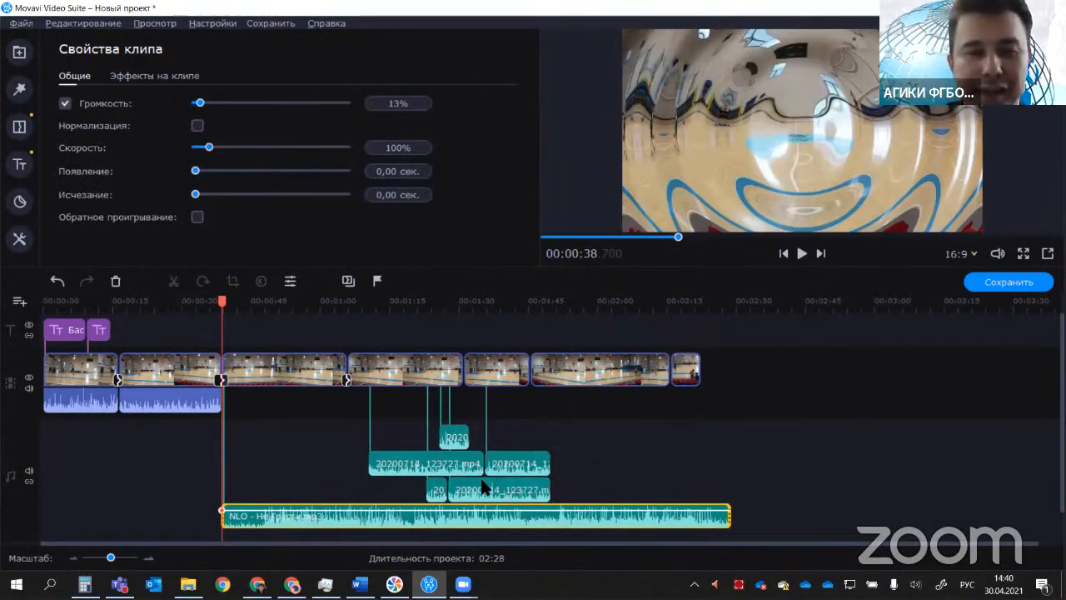
key(ctrl+z)
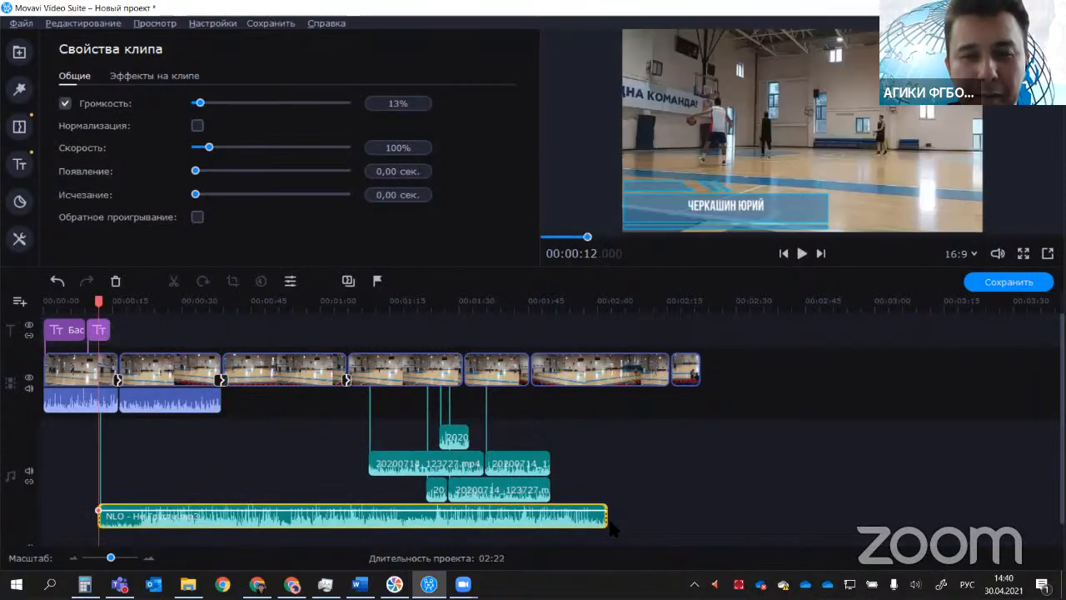
Step: Select all clips on the separate audio tracks together, set their volume to 0%, and check the setting on individual clips
click(493, 457)
drag(367, 429, 558, 534)
drag(237, 110, 202, 107)
click(647, 473)
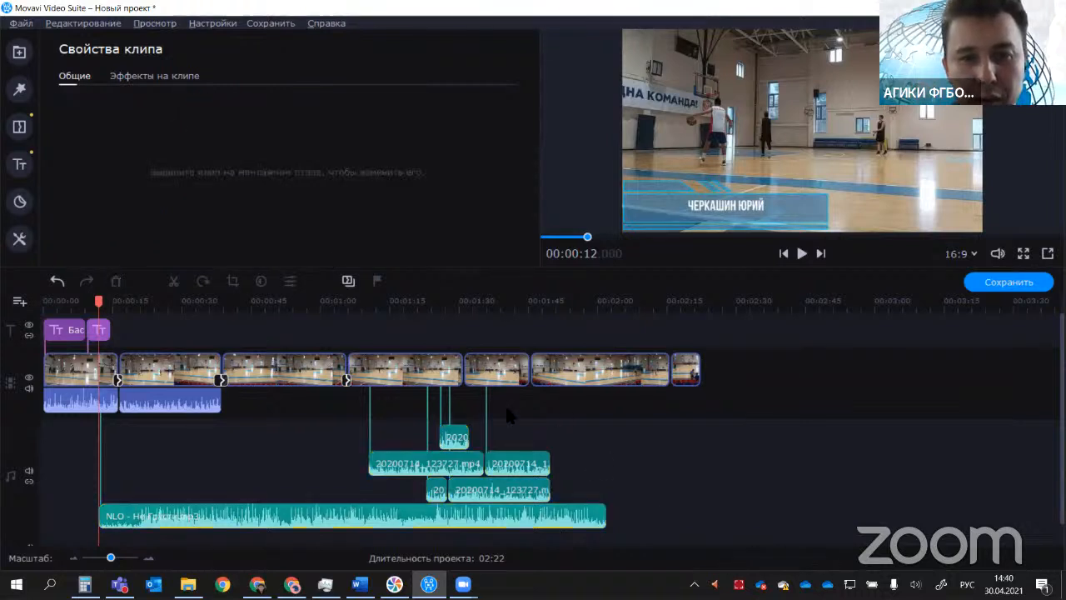
click(466, 466)
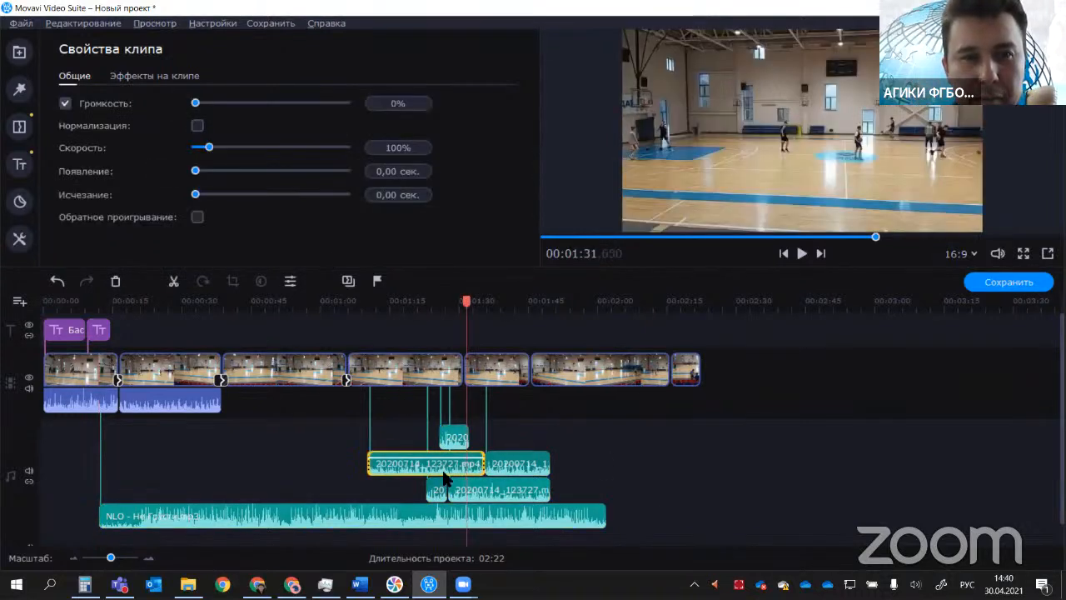
click(454, 491)
click(485, 521)
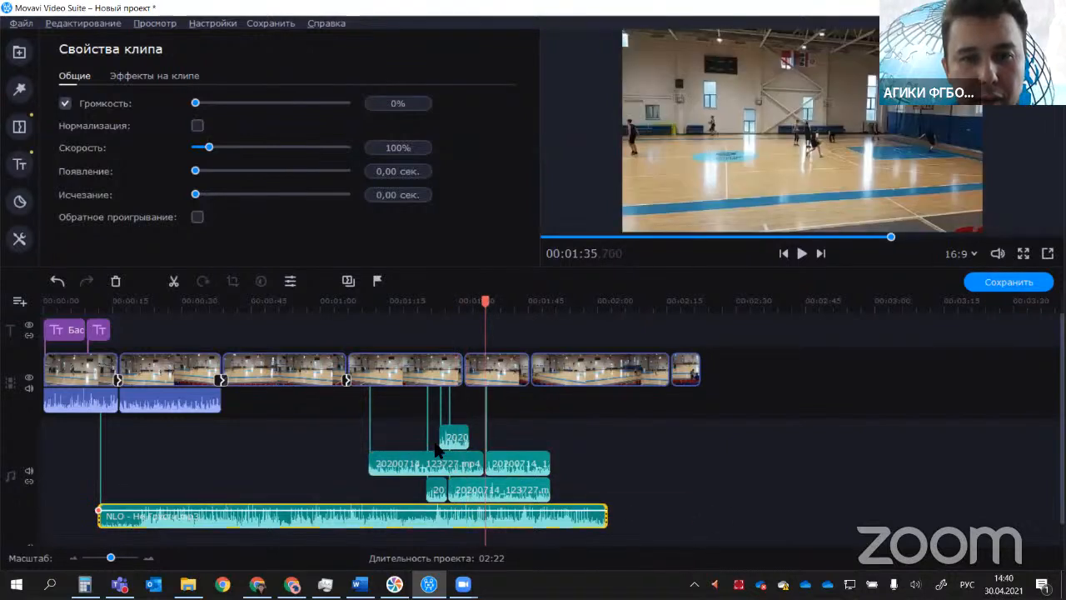
Step: Select all the separate audio clips again, raise their volume together, and clear the selection
drag(690, 521, 400, 425)
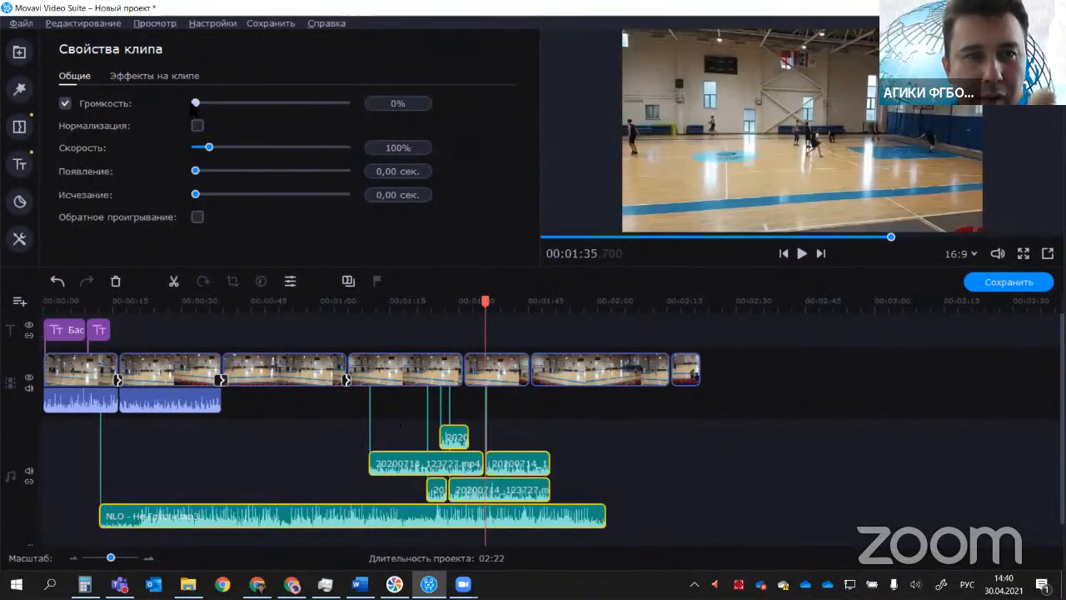
drag(195, 103, 217, 103)
click(676, 492)
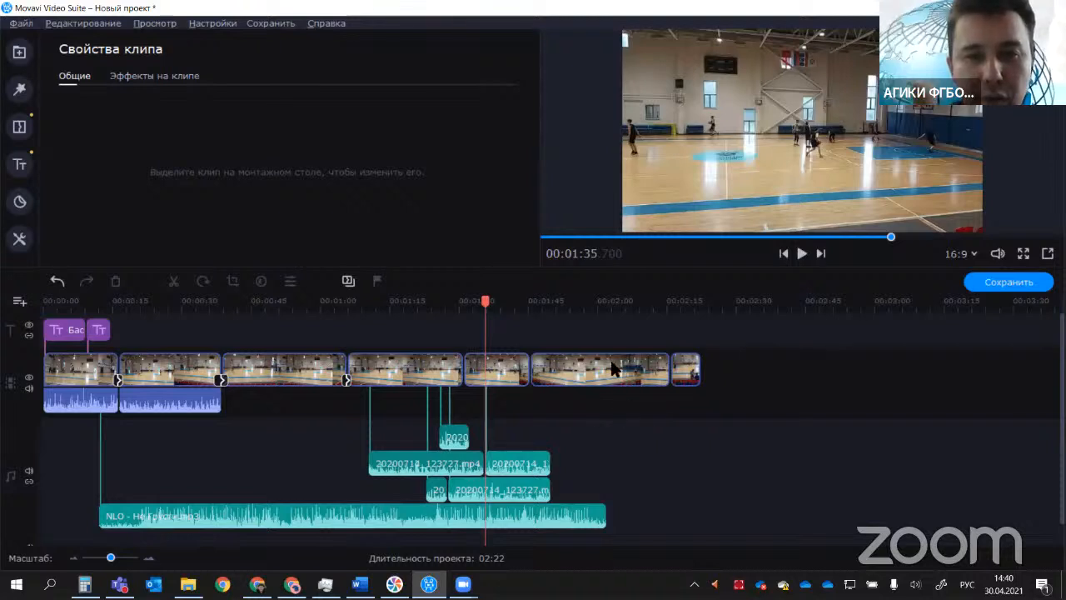
Step: Move the second-to-last video clip onto the overlay track at about 00:01:31 and delete it
drag(614, 371, 489, 377)
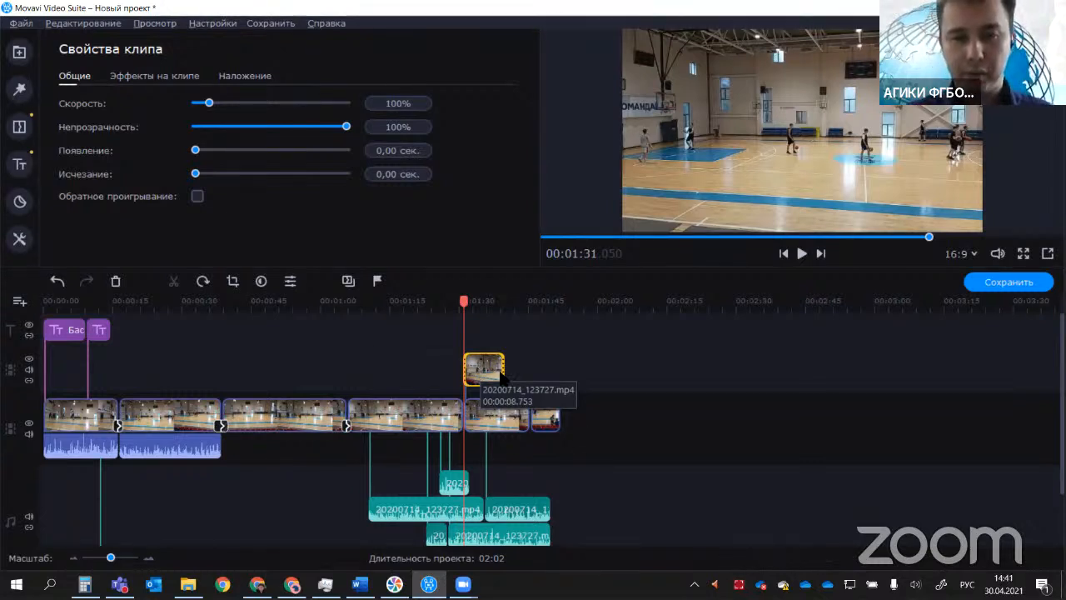
click(487, 358)
key(Delete)
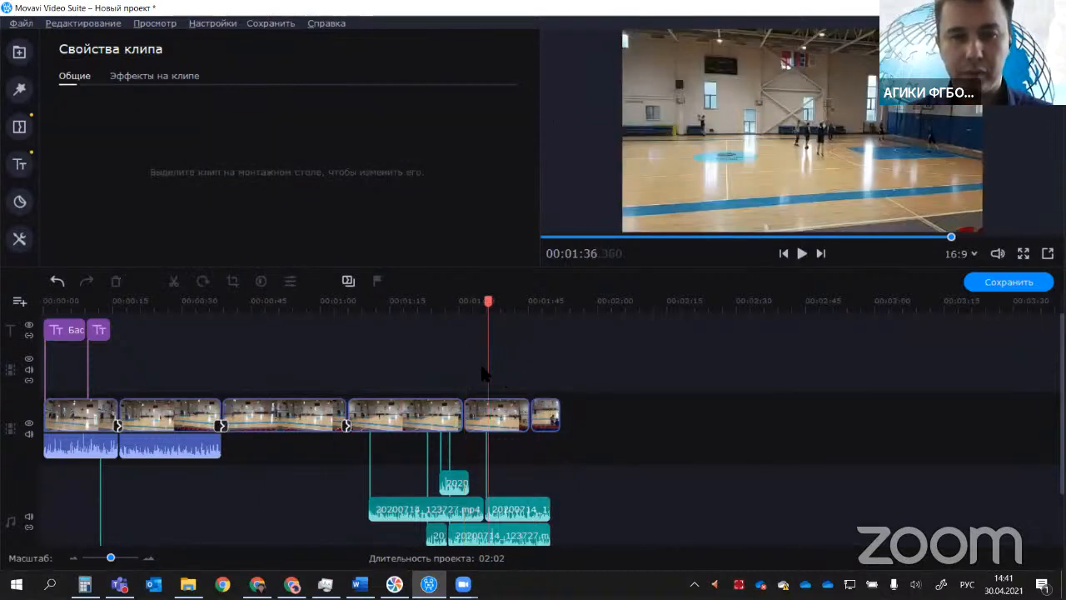
Step: Place the last video clip on the overlay track, starting at about 00:01:35.5 above the main clip
key(ctrl+z)
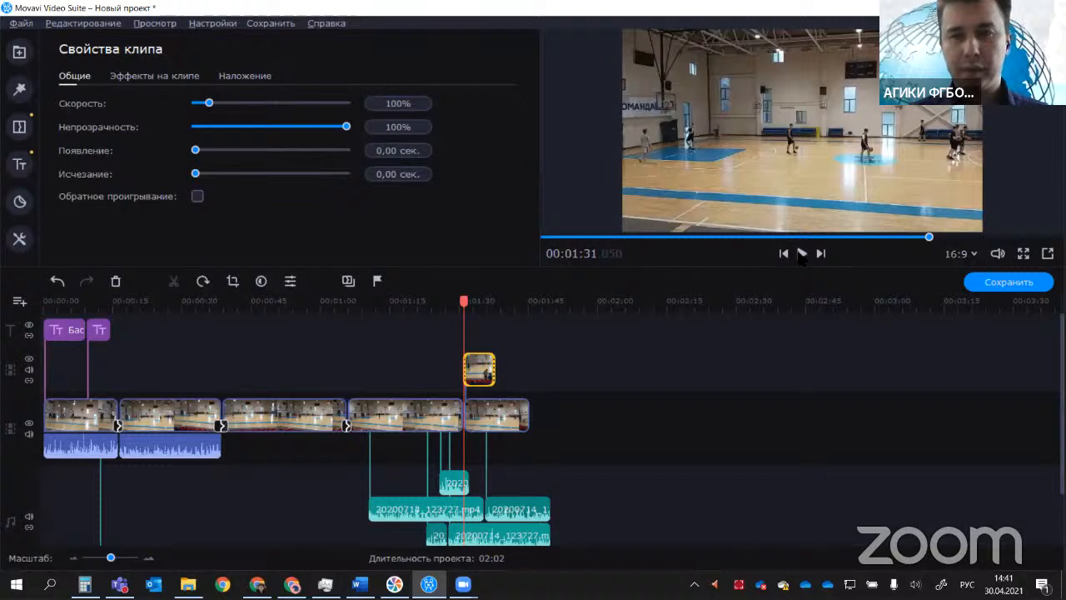
click(490, 364)
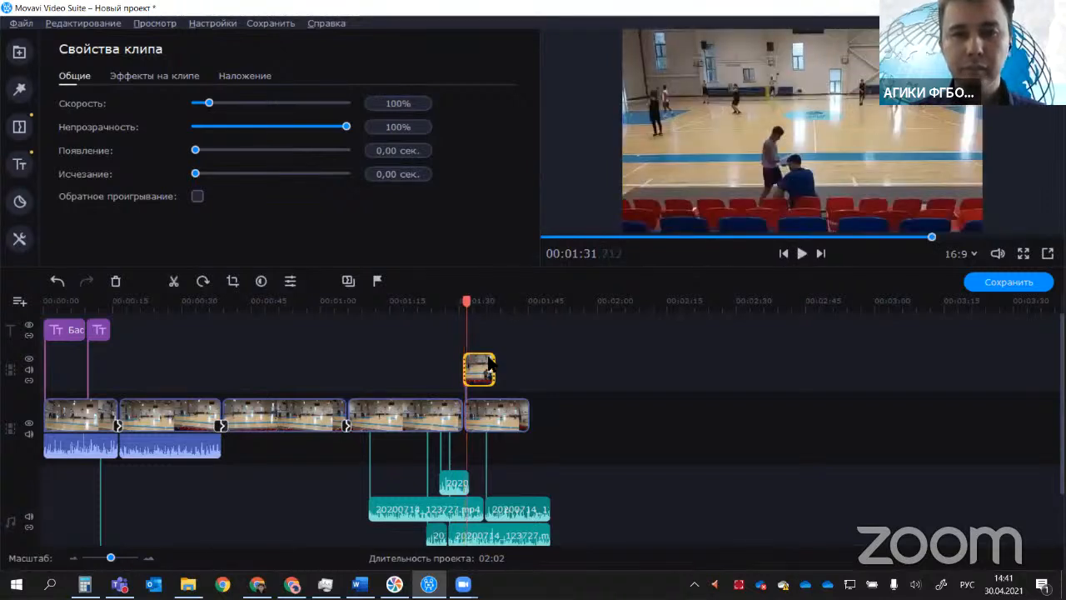
drag(487, 367, 508, 367)
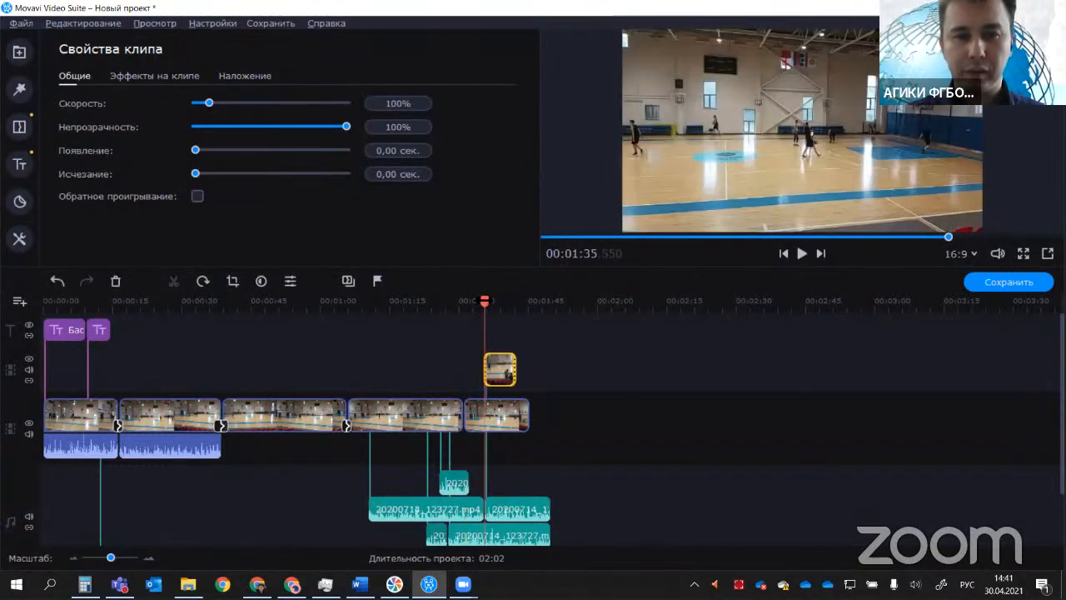
Step: Play the video from 00:01:33.600 through the start of the overlay clip and pause
click(478, 304)
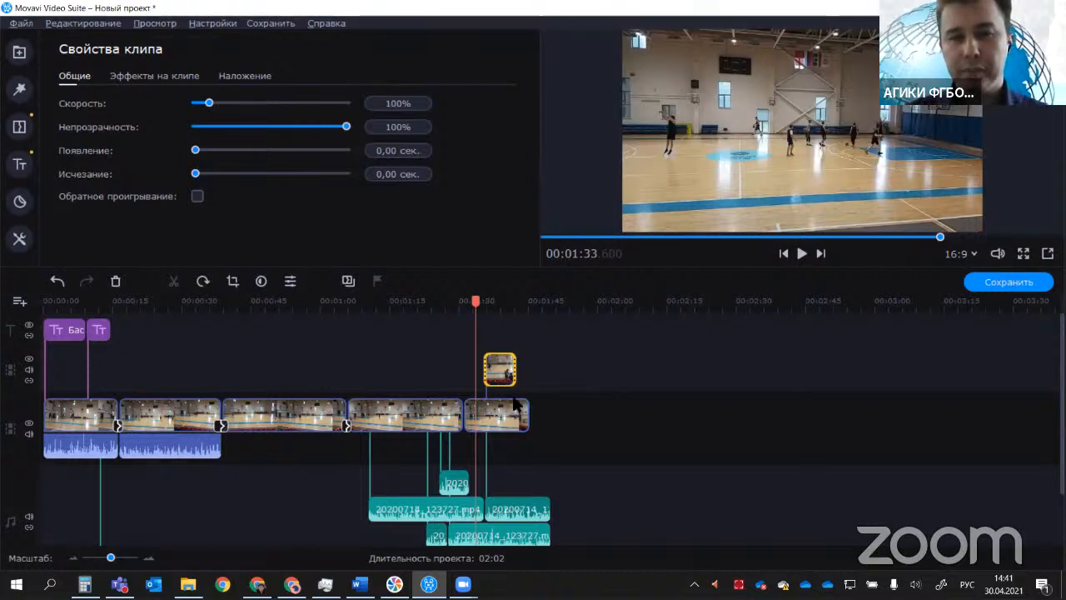
click(804, 255)
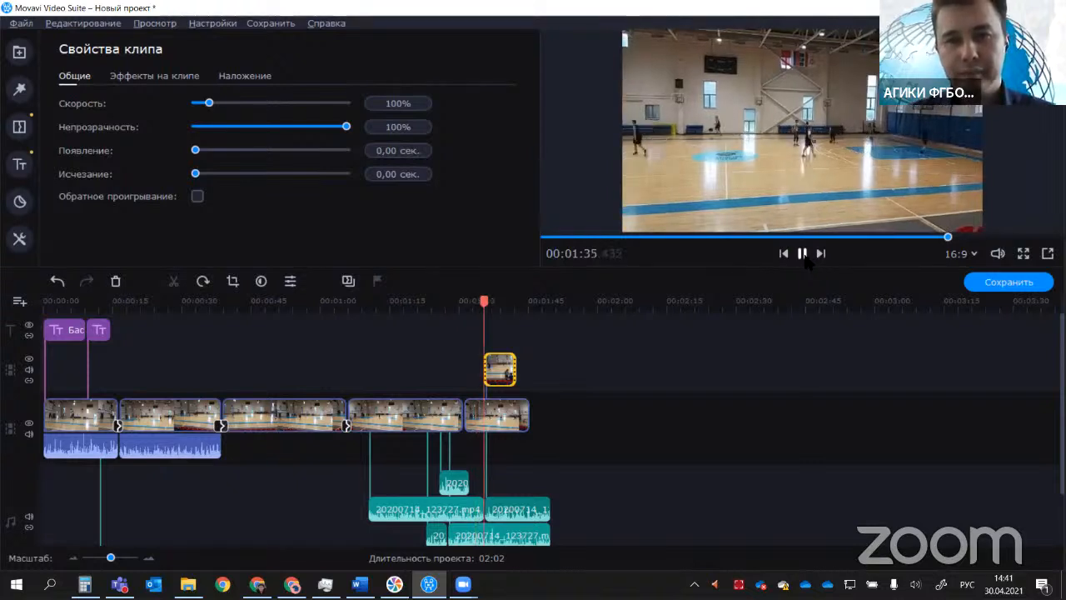
key(space)
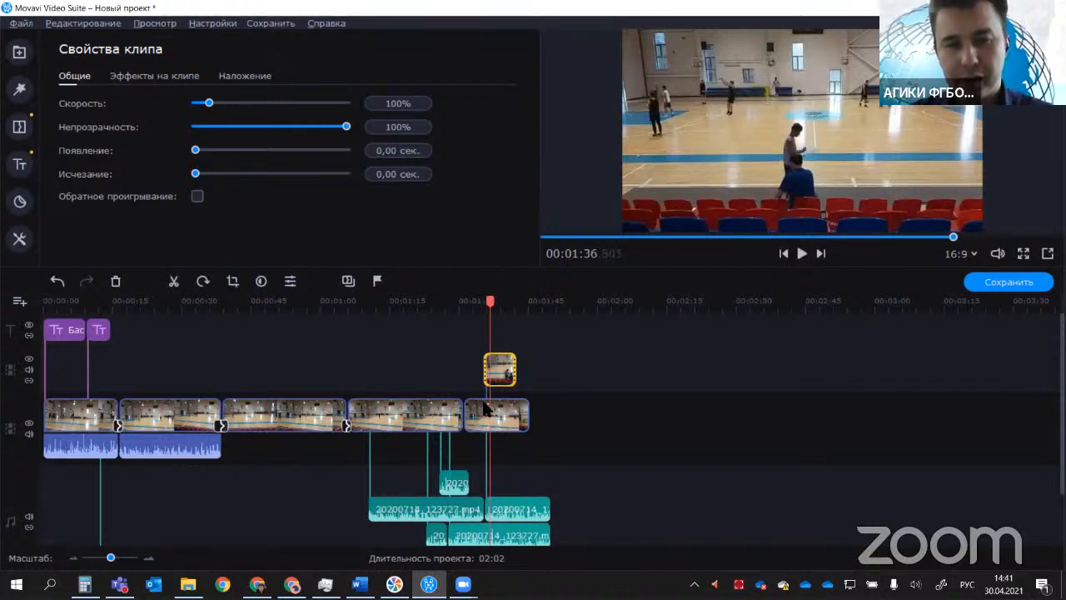
Step: Split the main-track clip beneath the overlay at about 00:01:36.4 and lengthen its second part
click(486, 301)
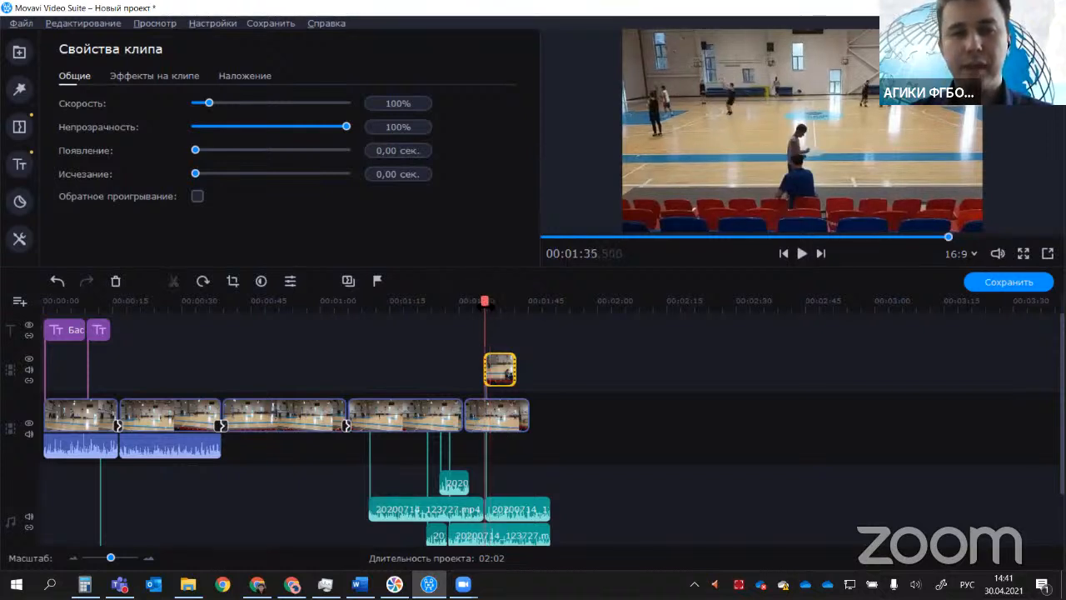
click(485, 307)
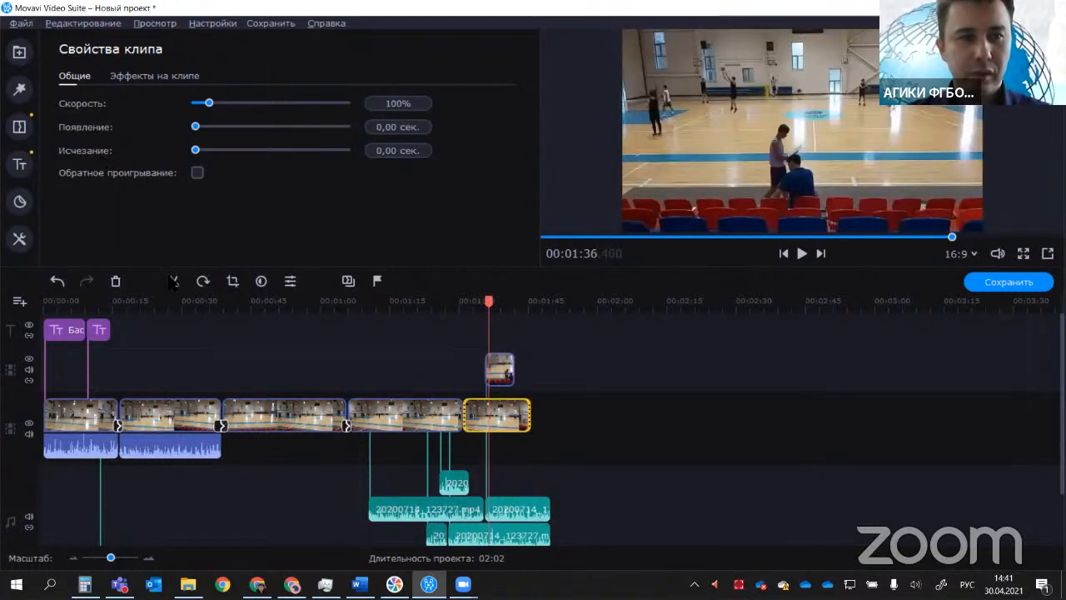
click(173, 282)
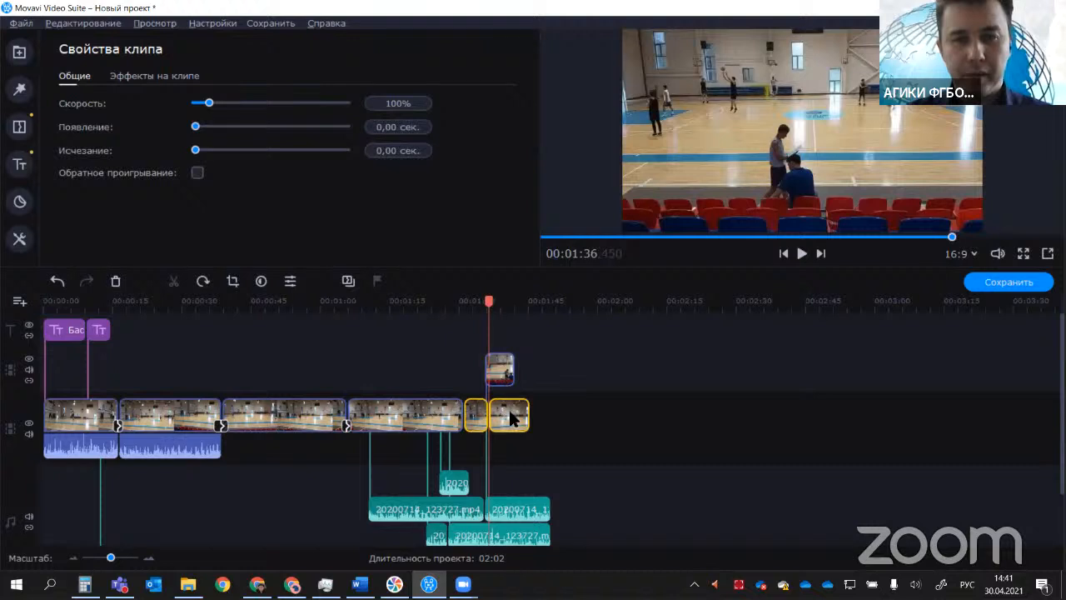
drag(499, 419, 523, 403)
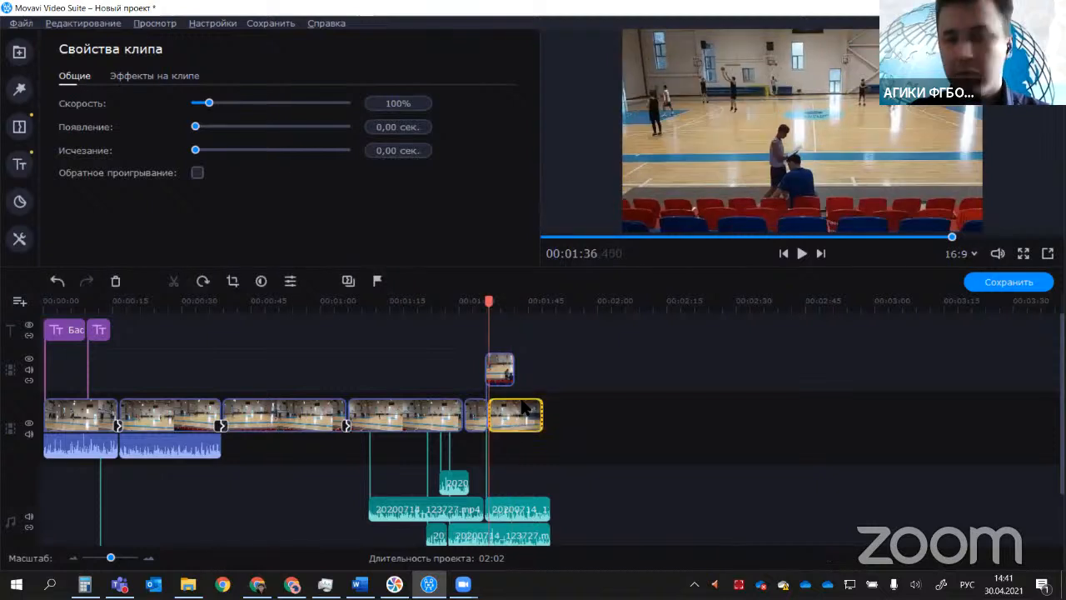
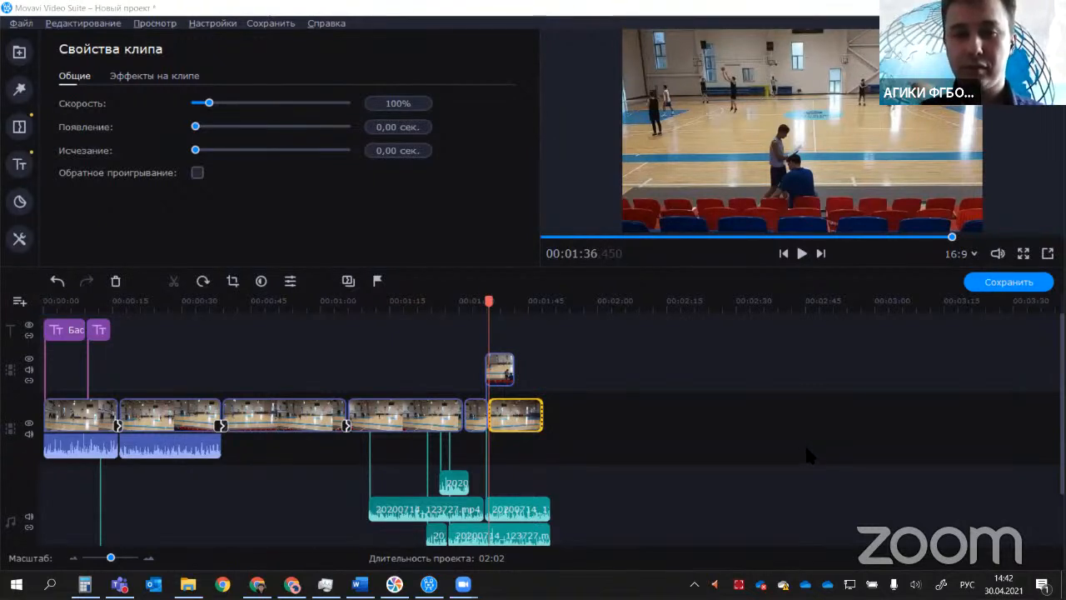
Step: Move the short fifth clip on the main video track ahead of the long fourth clip
click(614, 493)
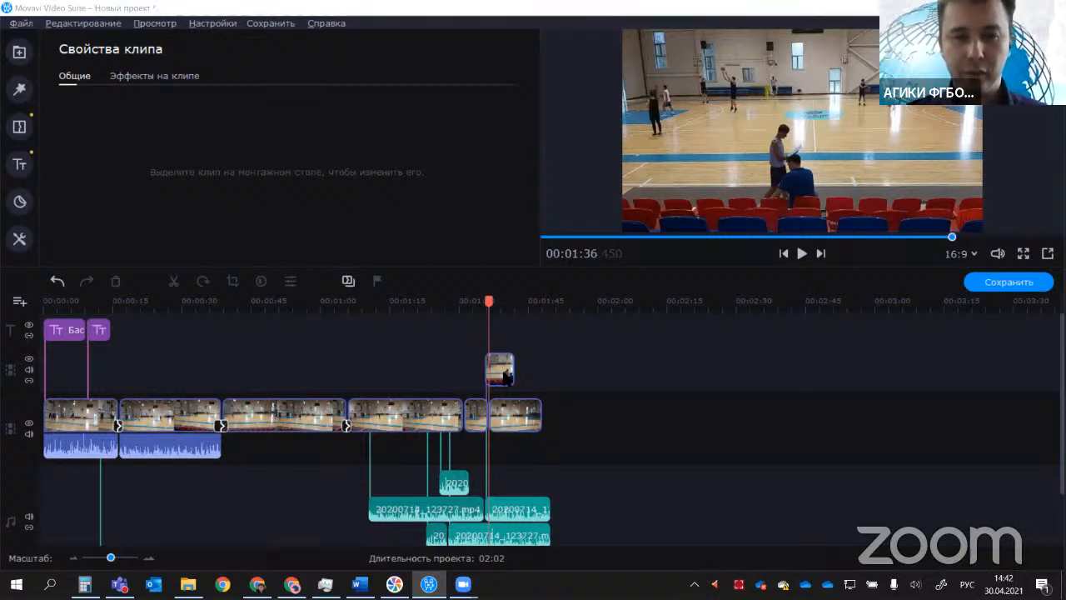
click(461, 419)
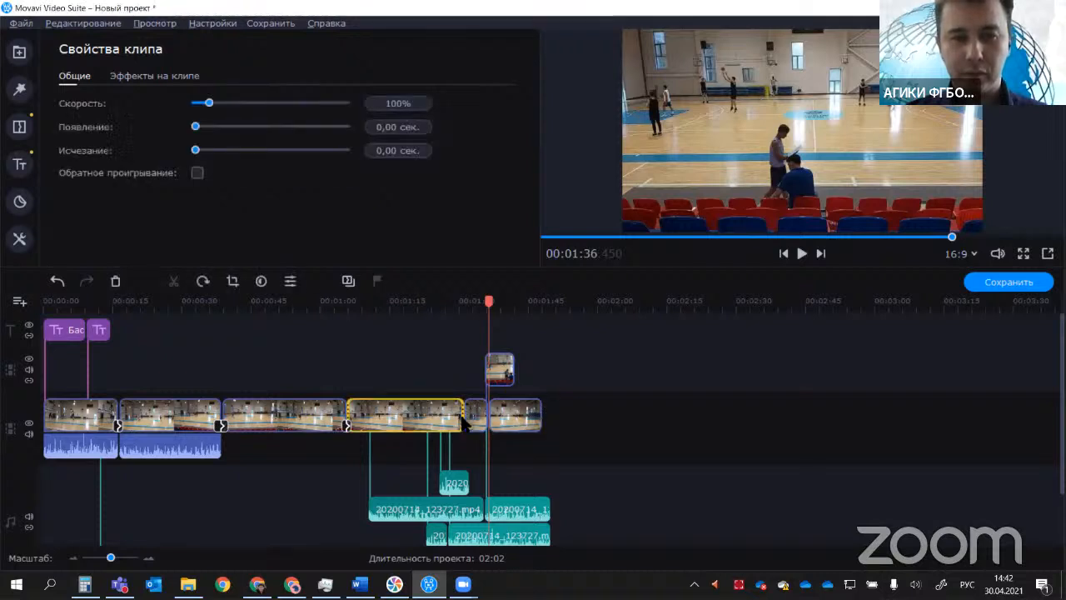
drag(471, 419, 258, 432)
click(534, 425)
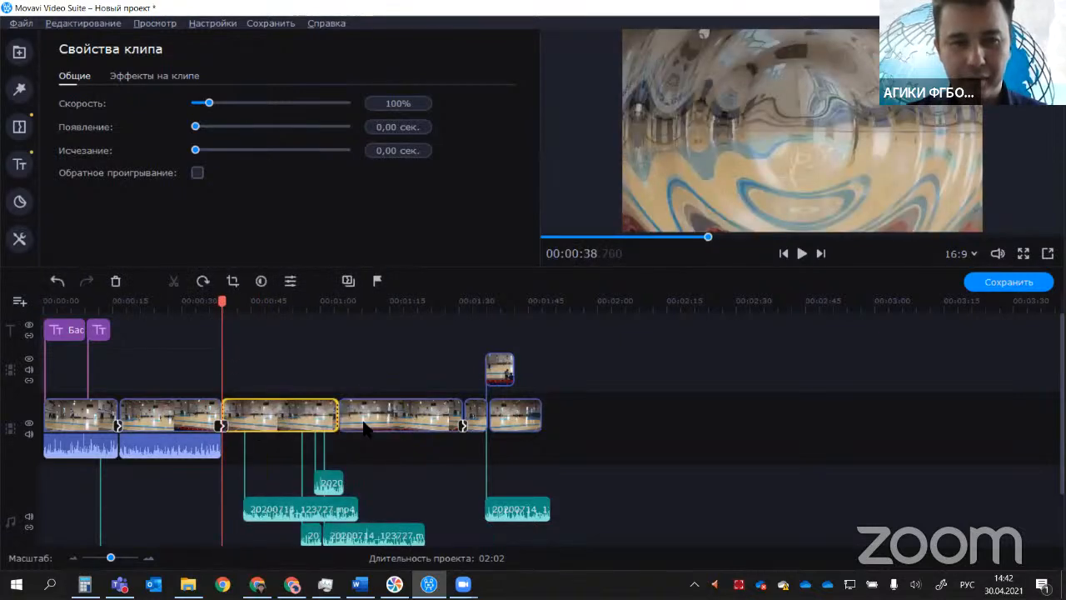
Step: Lengthen the overlay clip to end at about 00:01:34.5 and paste a copy after it, trimmed to end at about 00:01:43.8
click(400, 370)
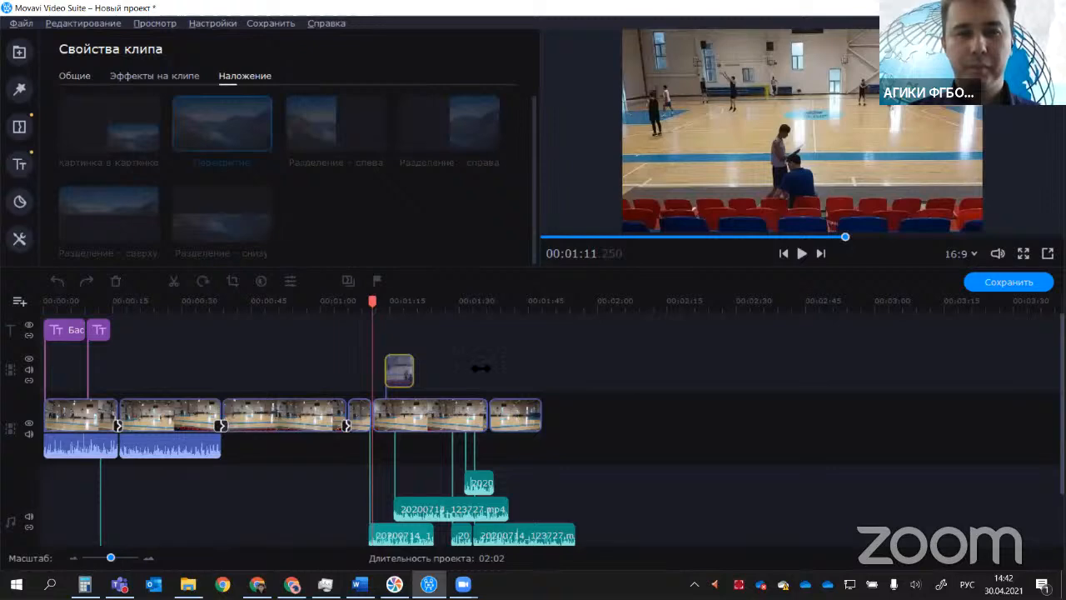
drag(480, 367, 523, 373)
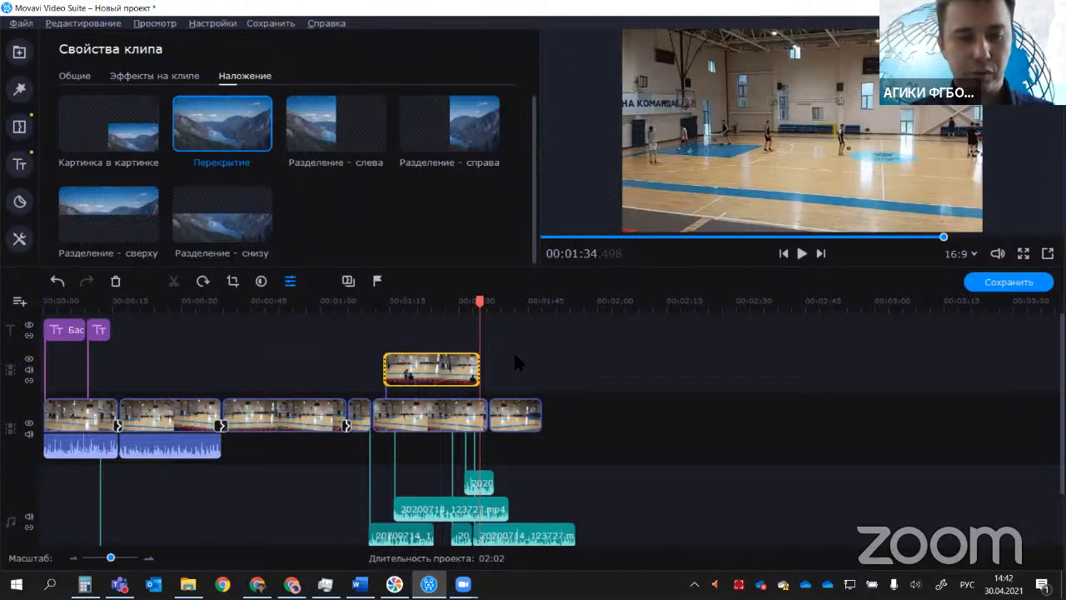
key(ctrl+v)
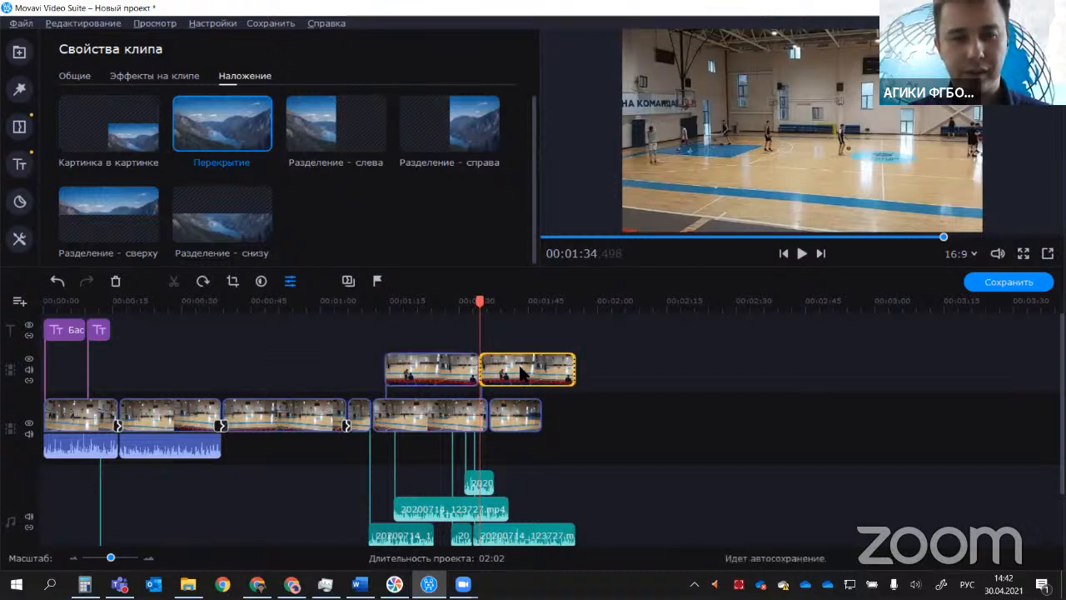
mouse_move(520, 368)
mouse_down()
mouse_move(480, 366)
mouse_move(525, 369)
mouse_move(534, 381)
mouse_up()
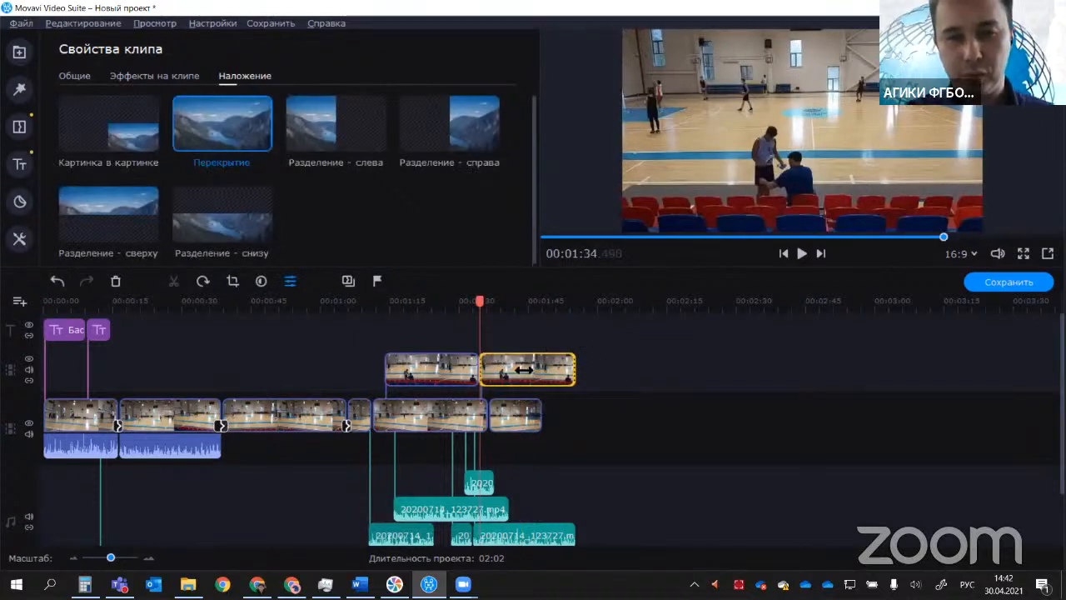
drag(523, 370, 523, 370)
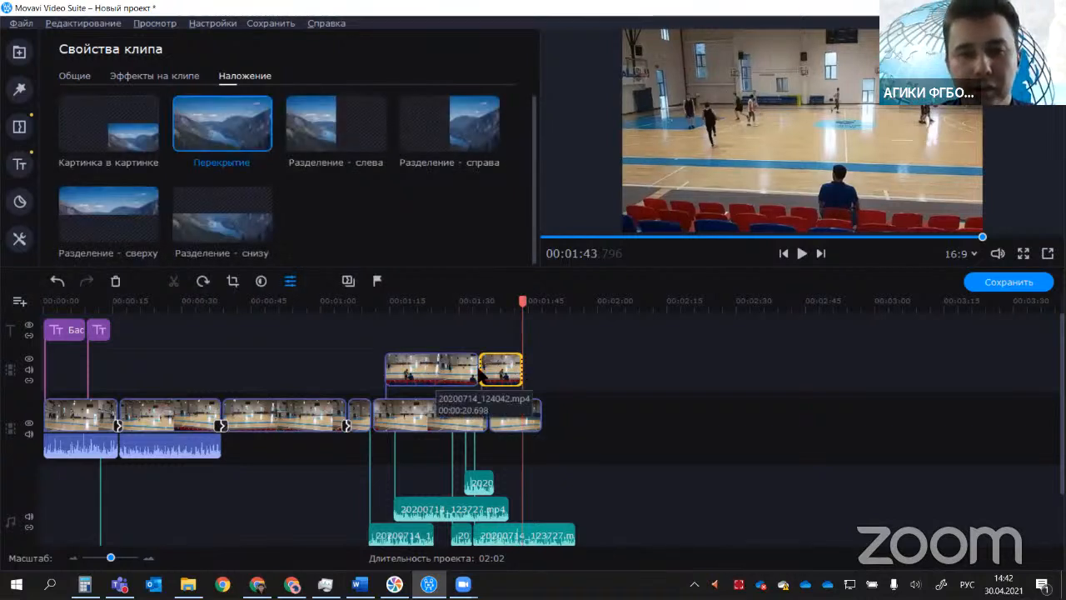
click(508, 370)
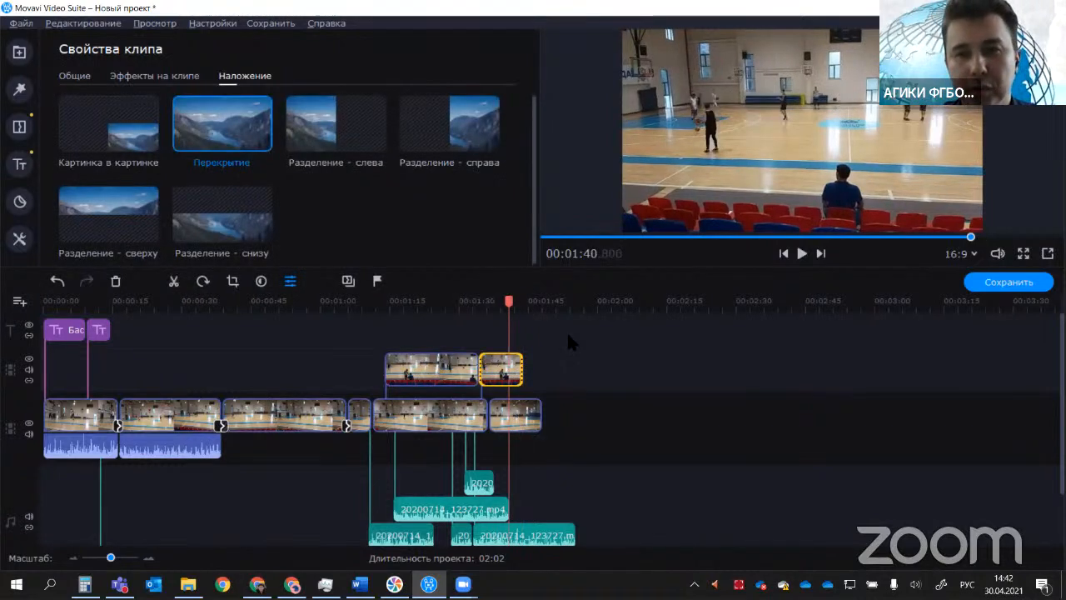
right_click(498, 376)
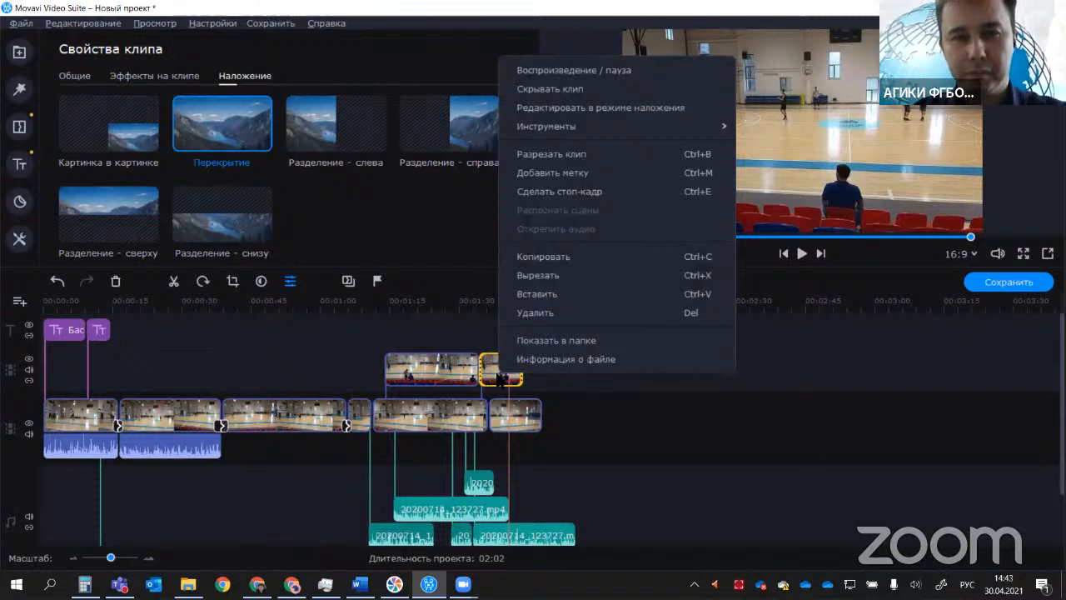
click(493, 378)
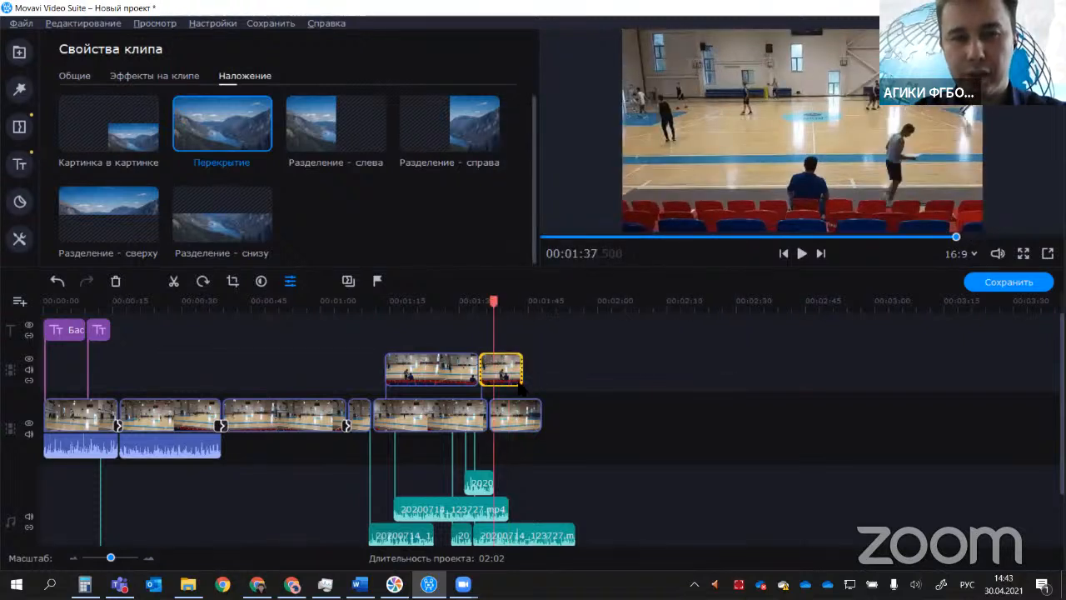
click(515, 378)
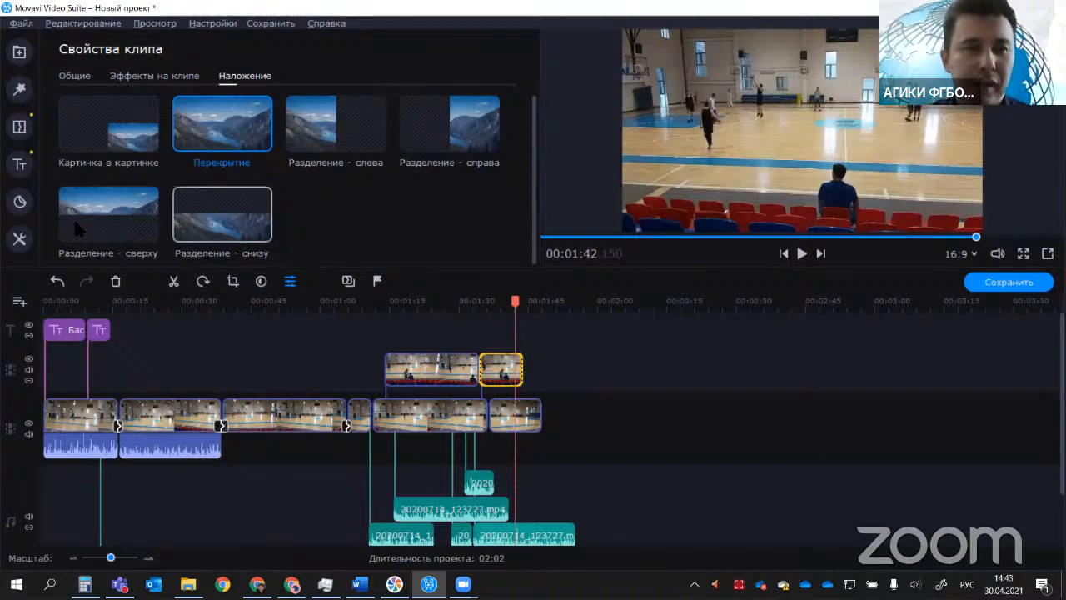
Step: Preview the "Помехи - сильно" filter from the "Шумы" category
click(21, 89)
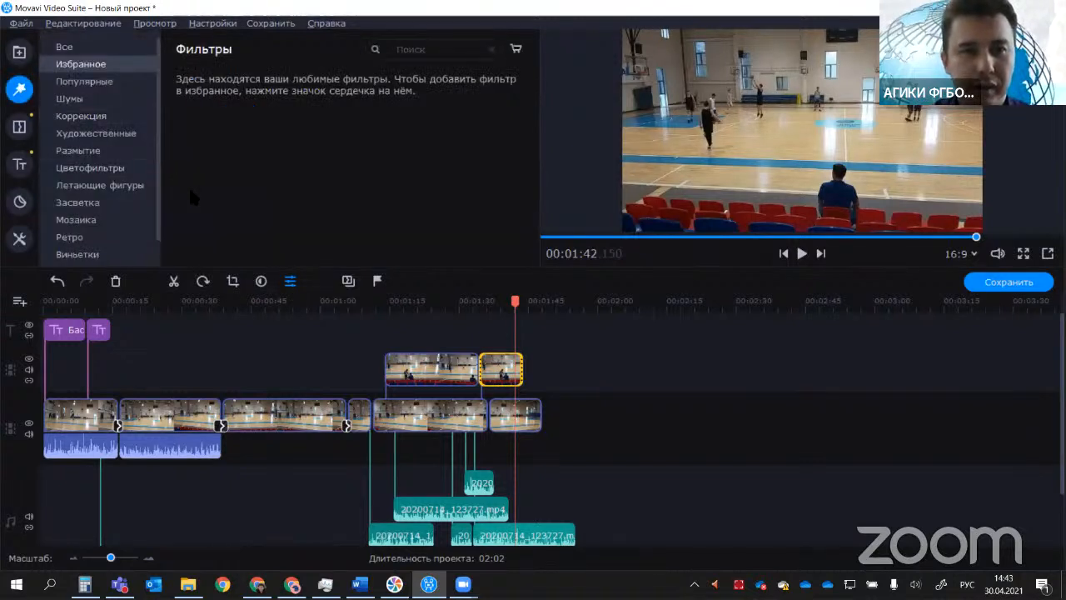
click(71, 99)
click(452, 104)
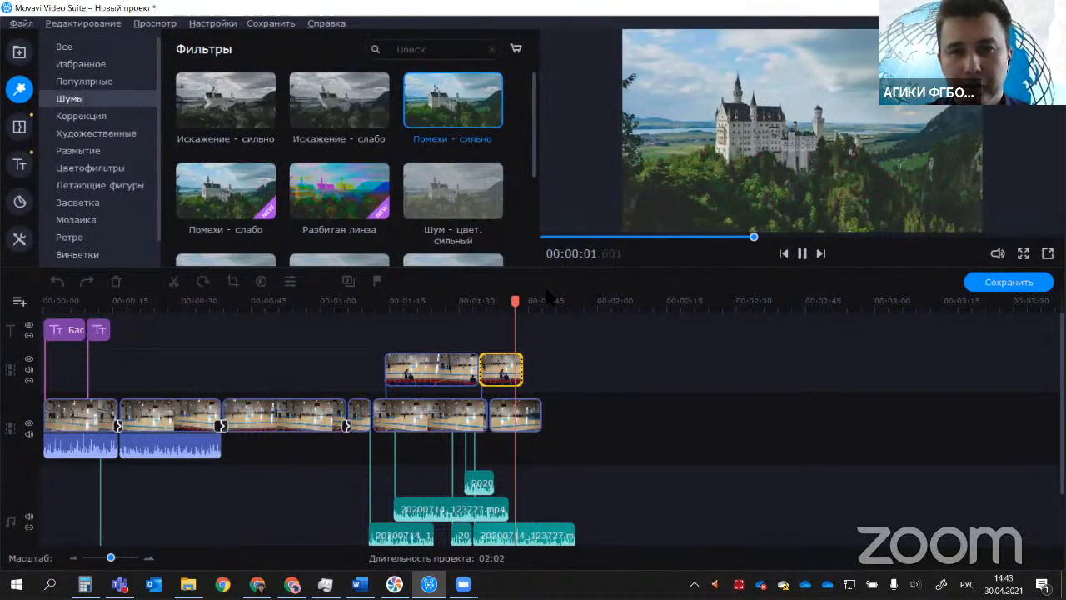
Step: Play the second overlay clip from about 00:01:36 and pause at about 00:01:41
drag(513, 321, 490, 317)
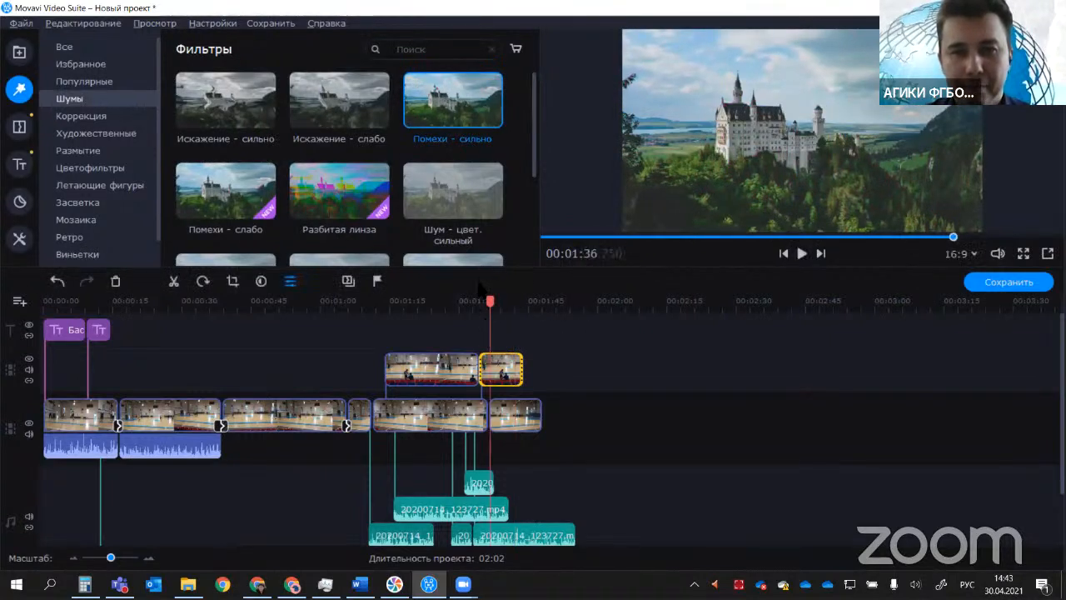
click(785, 253)
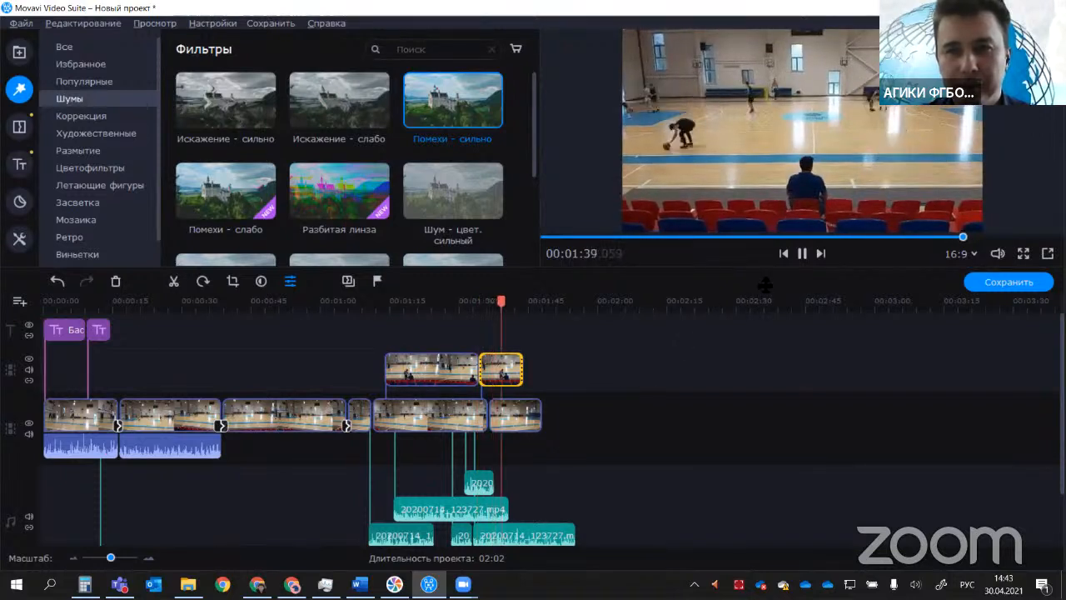
click(802, 253)
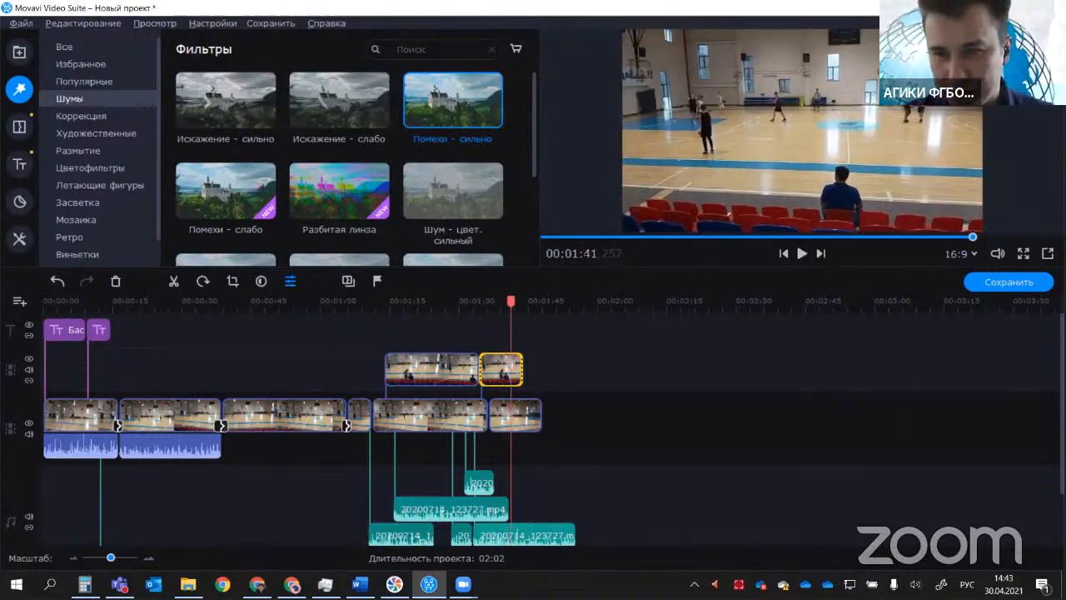
Step: Delete the long music clip from the lowest audio row of the timeline
scroll(506, 512, down, 2)
click(507, 493)
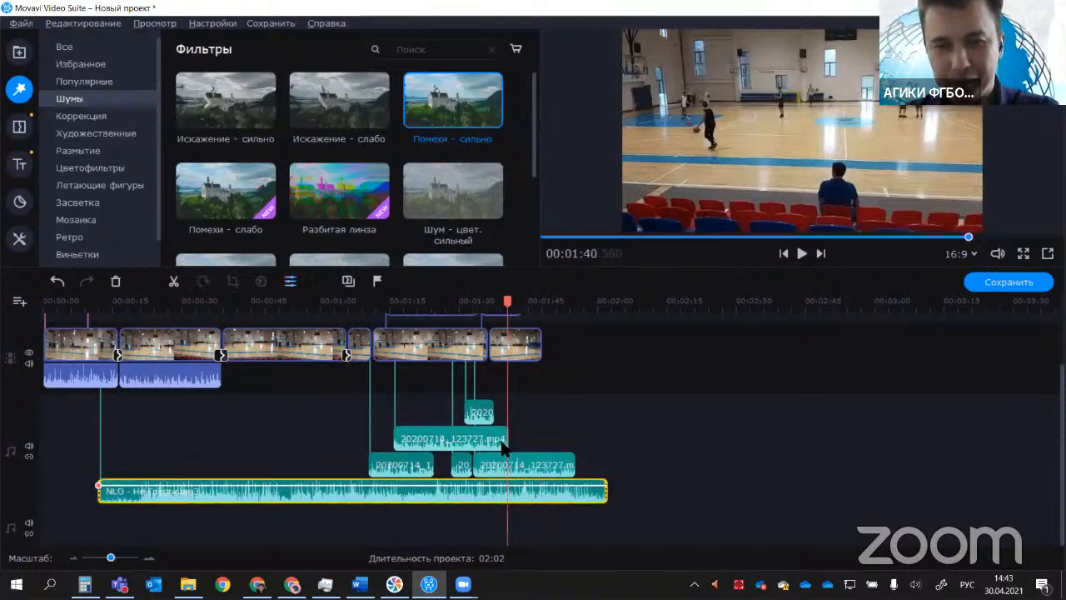
key(Delete)
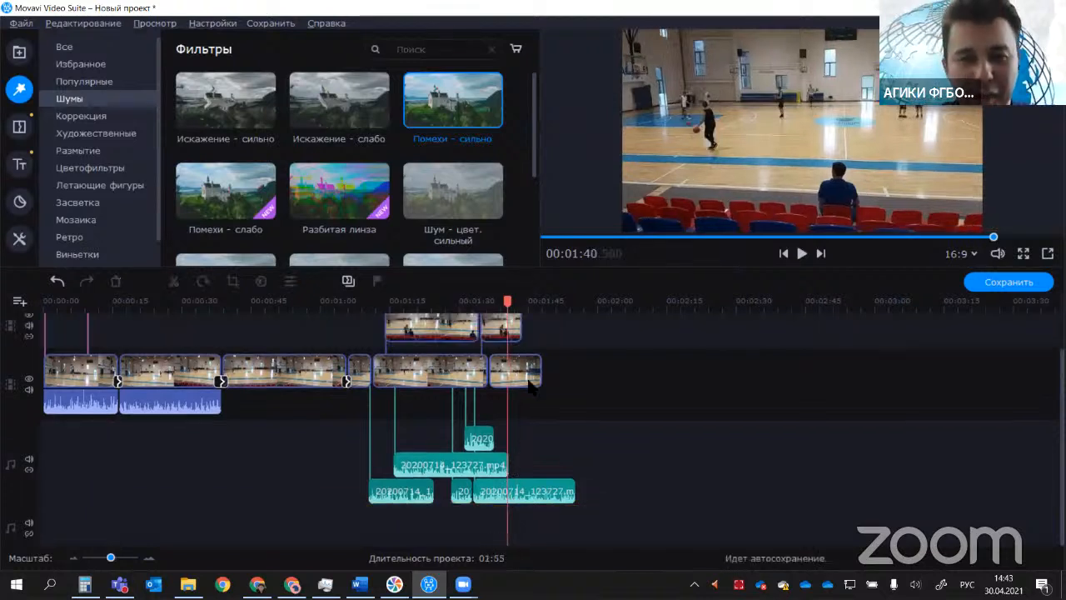
Step: Apply the "Помехи - сильно" filter to the second overlay clip, play it back and pause at about 00:01:42
click(488, 327)
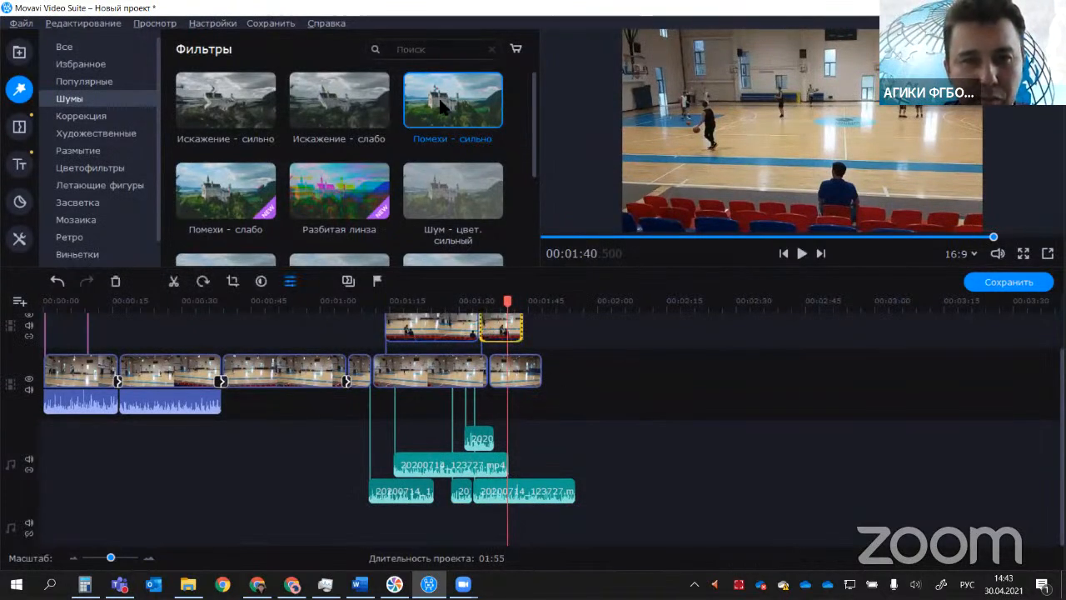
drag(445, 109, 487, 331)
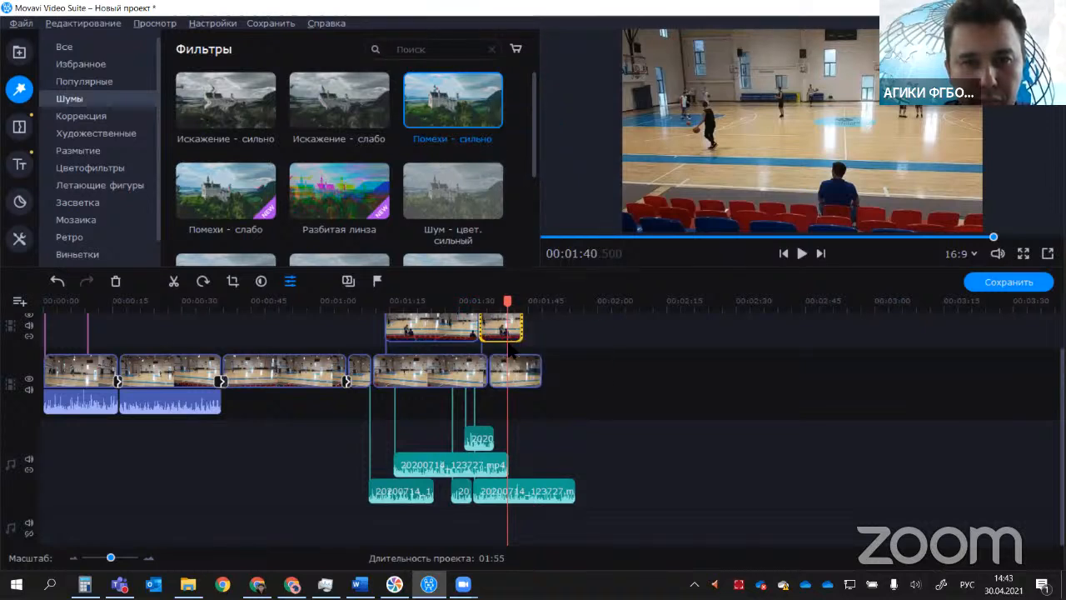
click(502, 302)
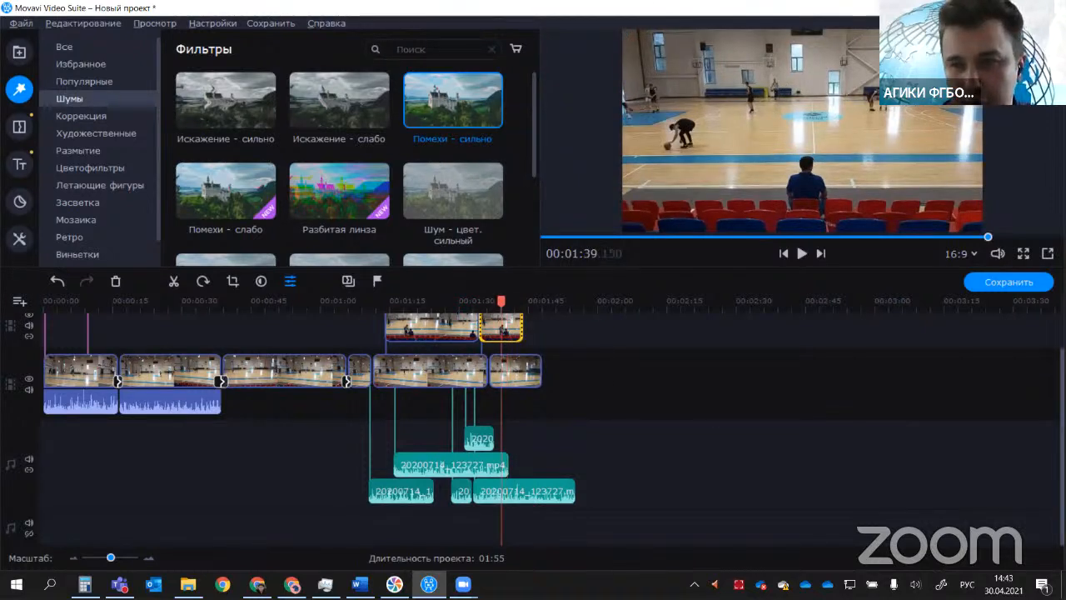
scroll(515, 365, up, 2)
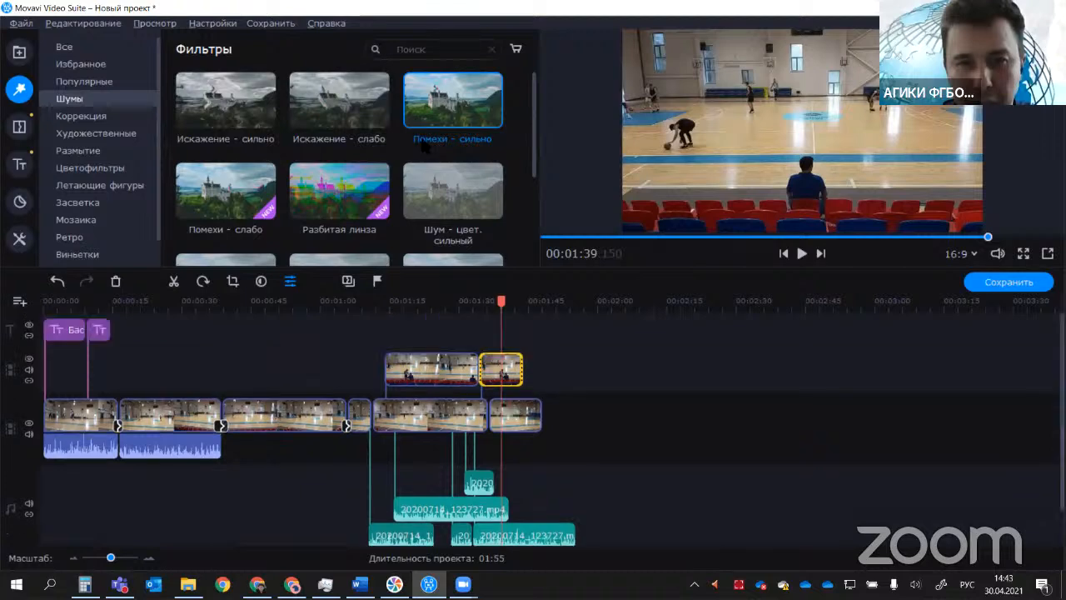
click(513, 302)
drag(460, 115, 487, 356)
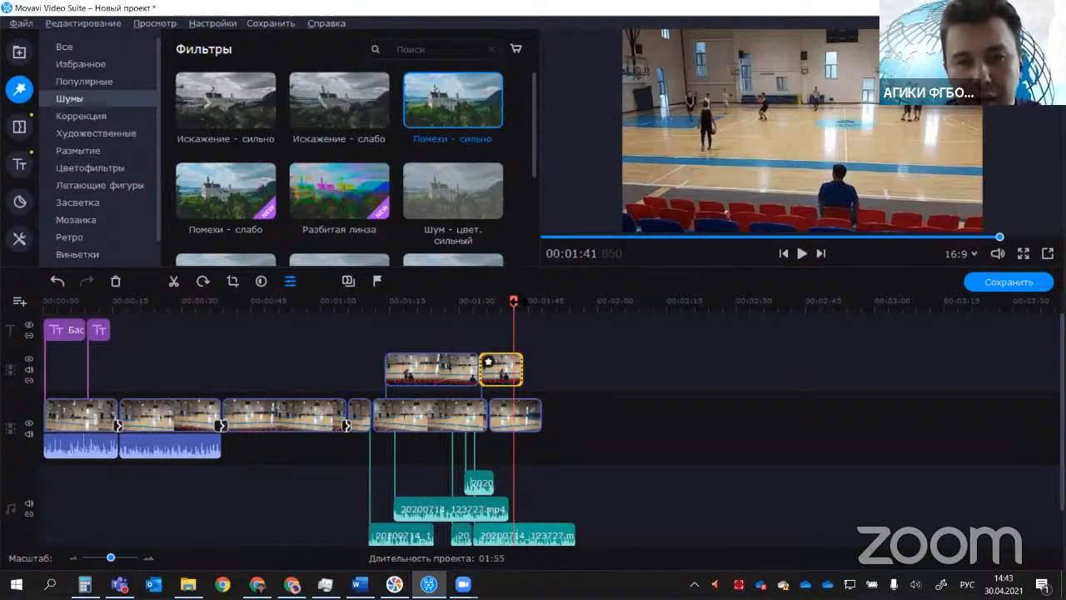
drag(518, 303, 479, 309)
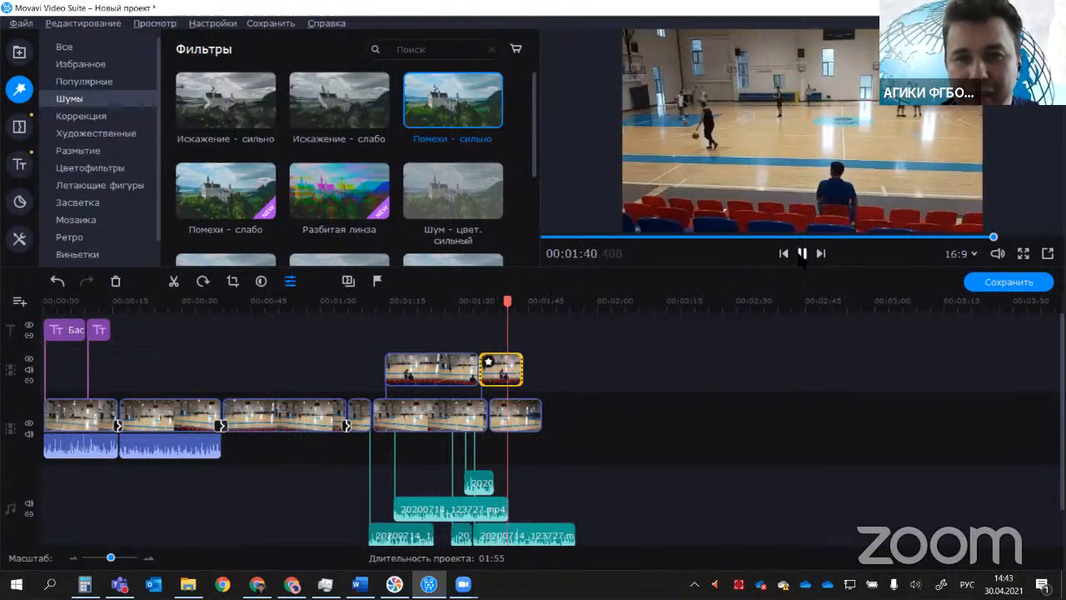
click(802, 254)
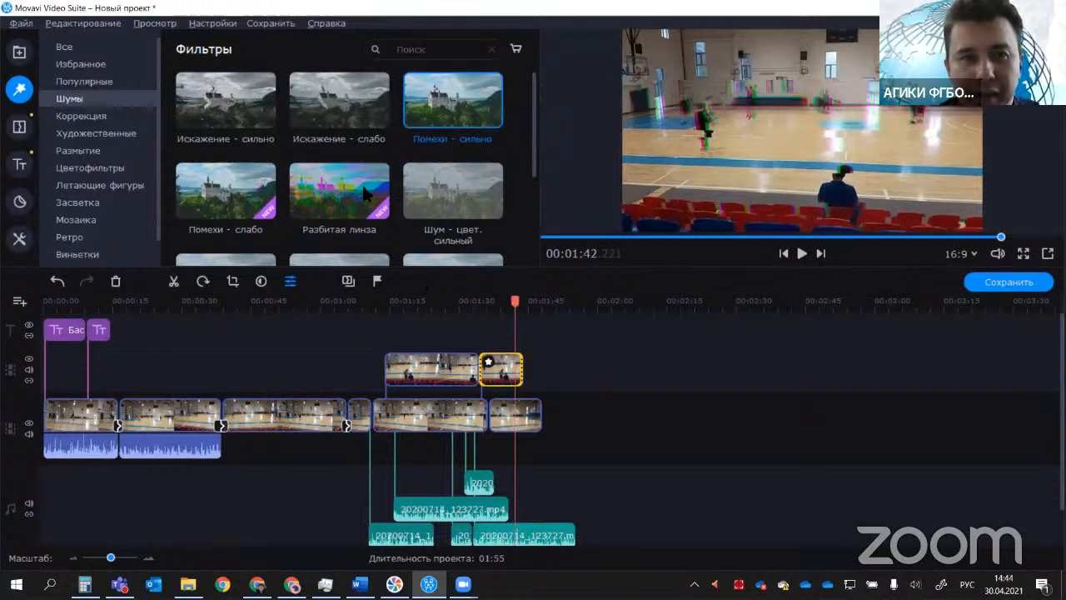
Step: Browse the blur, colour, light, mosaic and retro filter categories and preview the "Мозаика - средняя" filter
scroll(410, 216, down, 3)
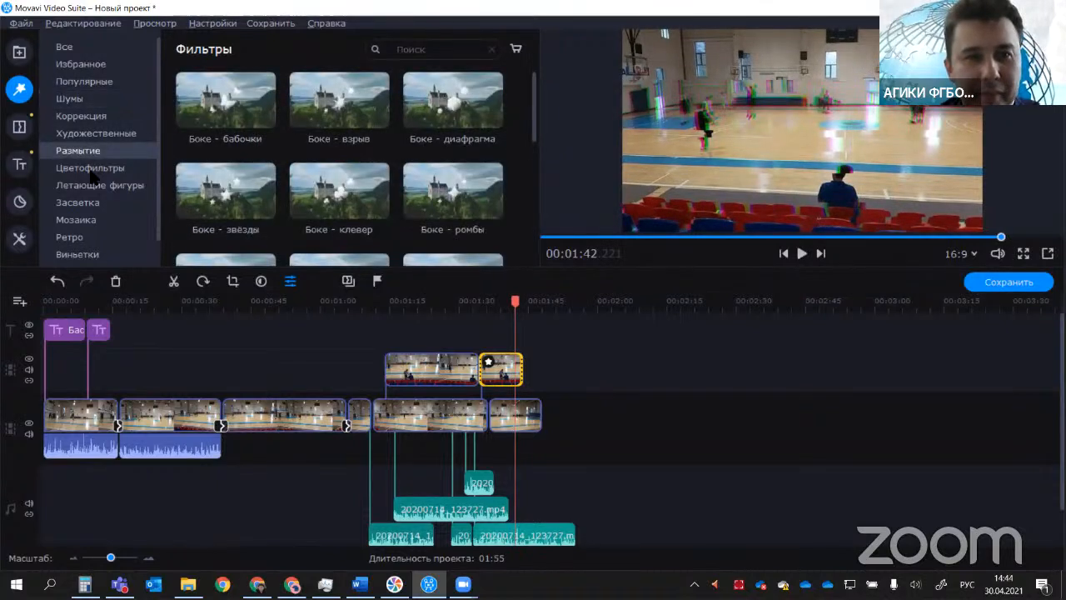
click(92, 169)
click(91, 201)
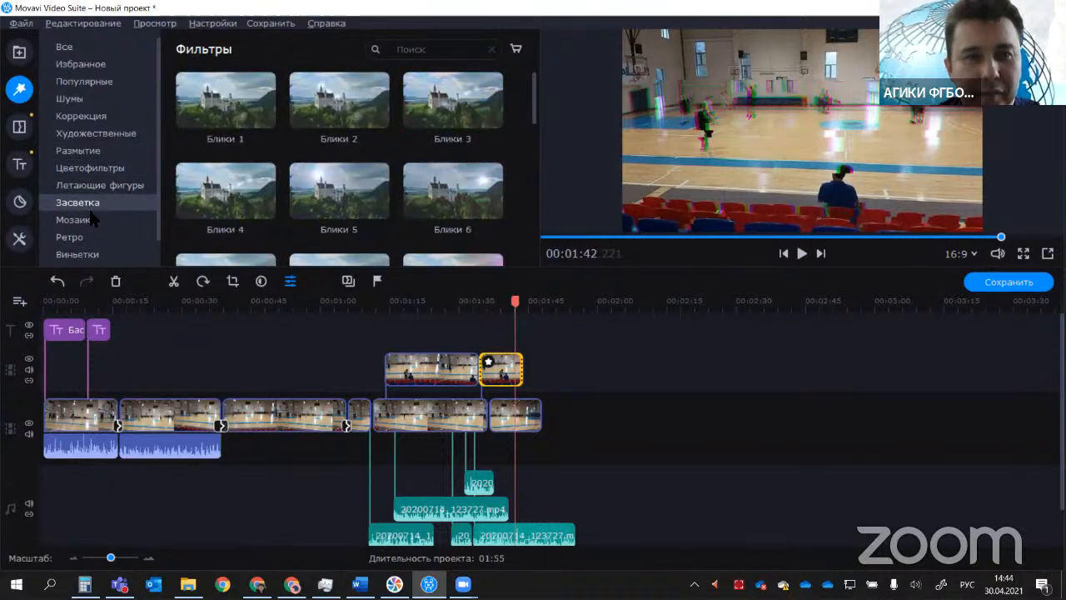
click(93, 224)
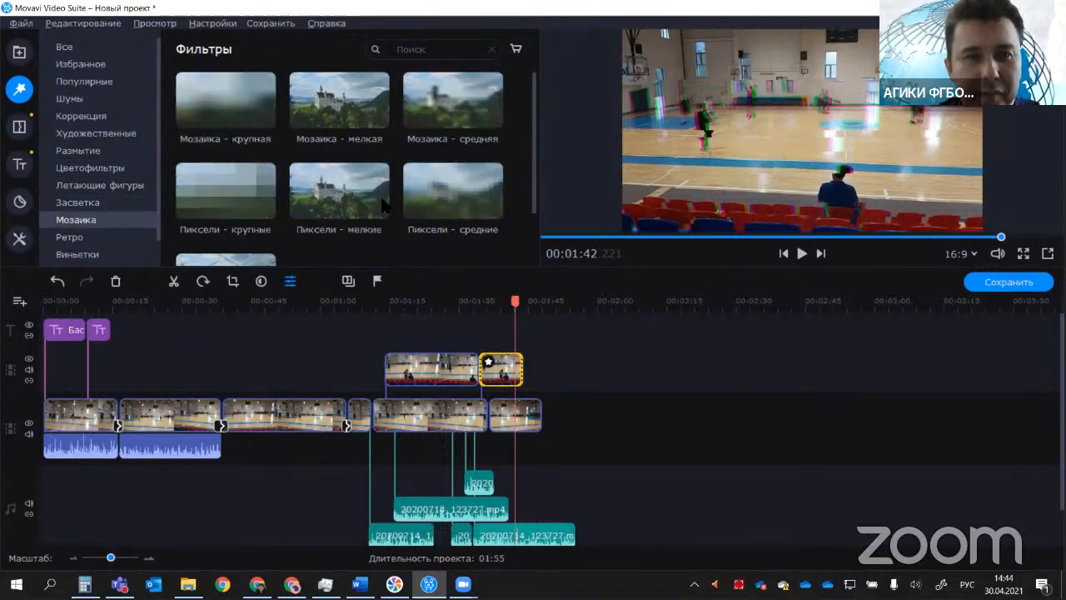
click(455, 122)
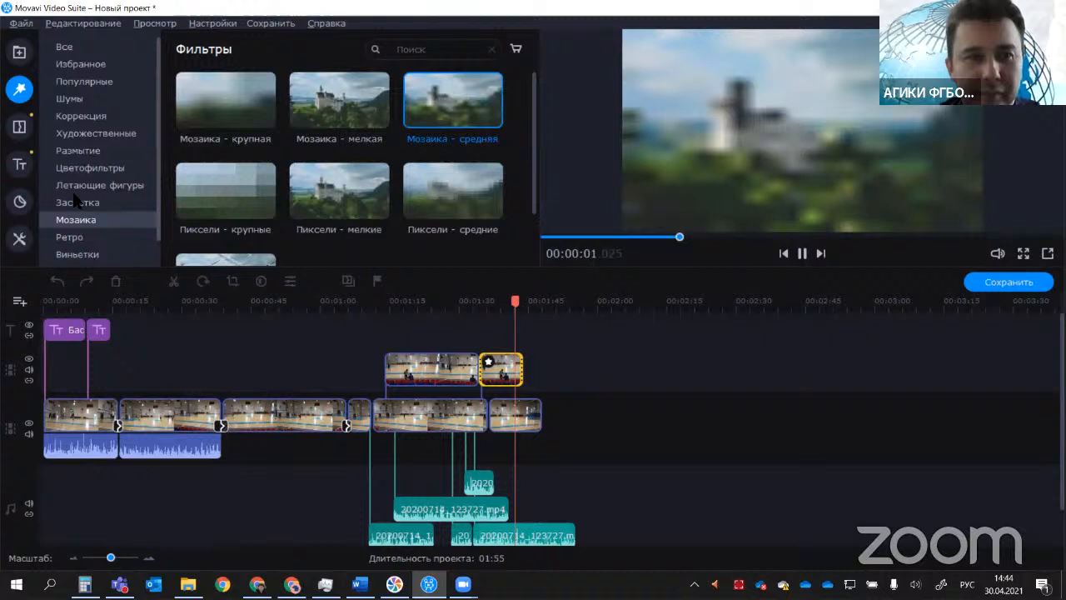
scroll(105, 191, down, 3)
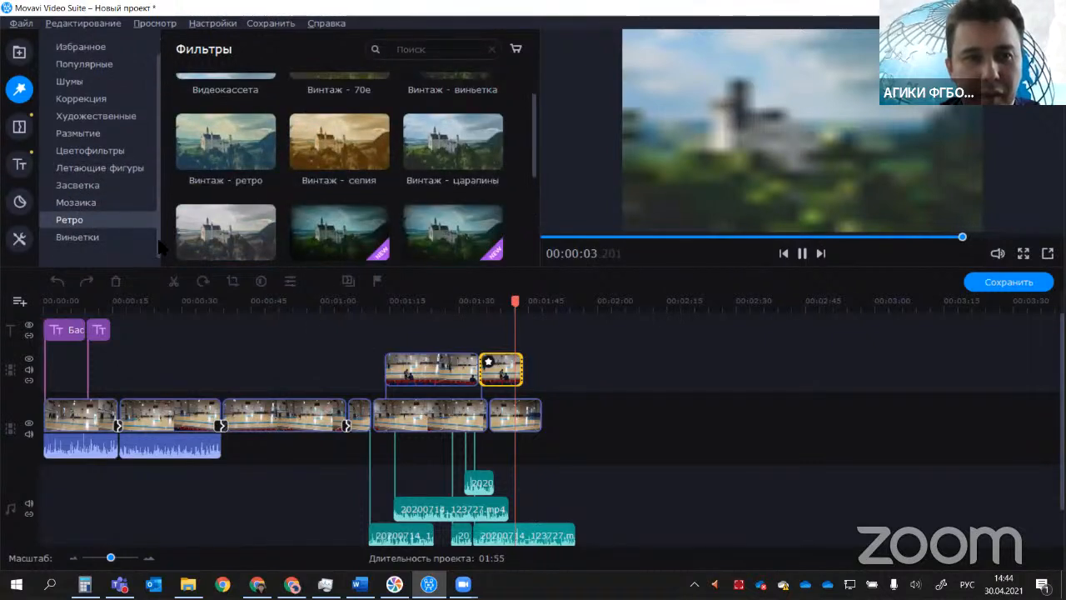
Step: Apply the "Виньетка 1" filter to the first overlay clip and play the video from about 00:01:10.8
click(150, 239)
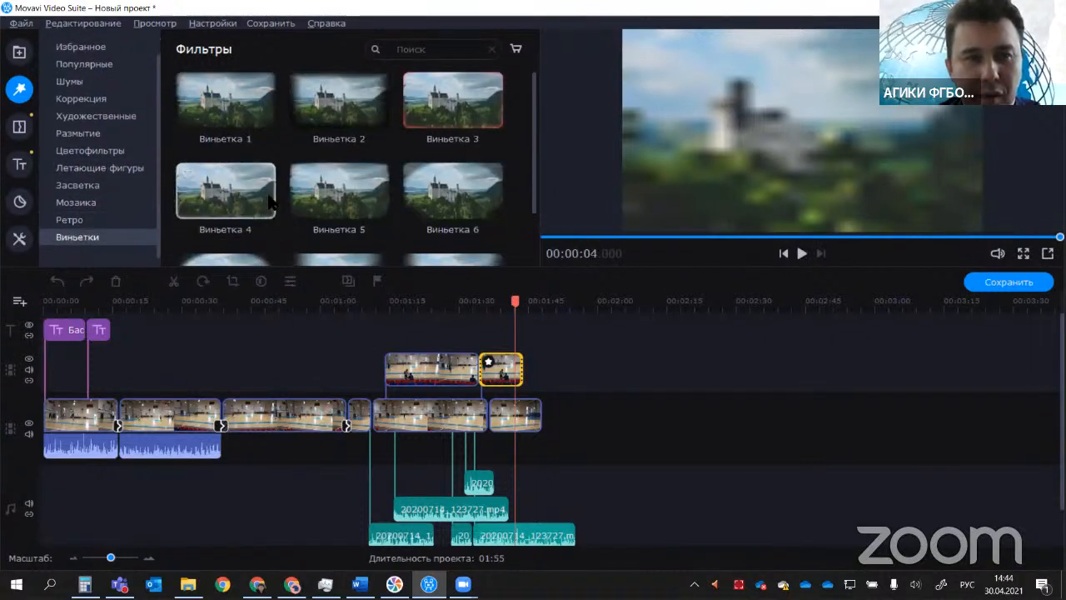
drag(225, 101, 402, 358)
click(430, 357)
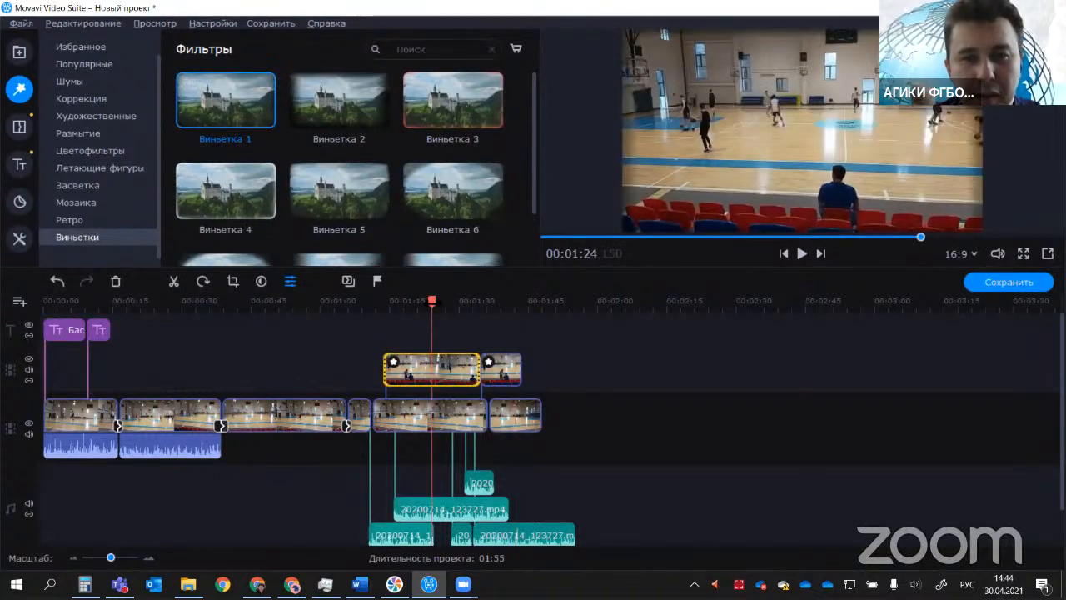
drag(431, 300, 371, 311)
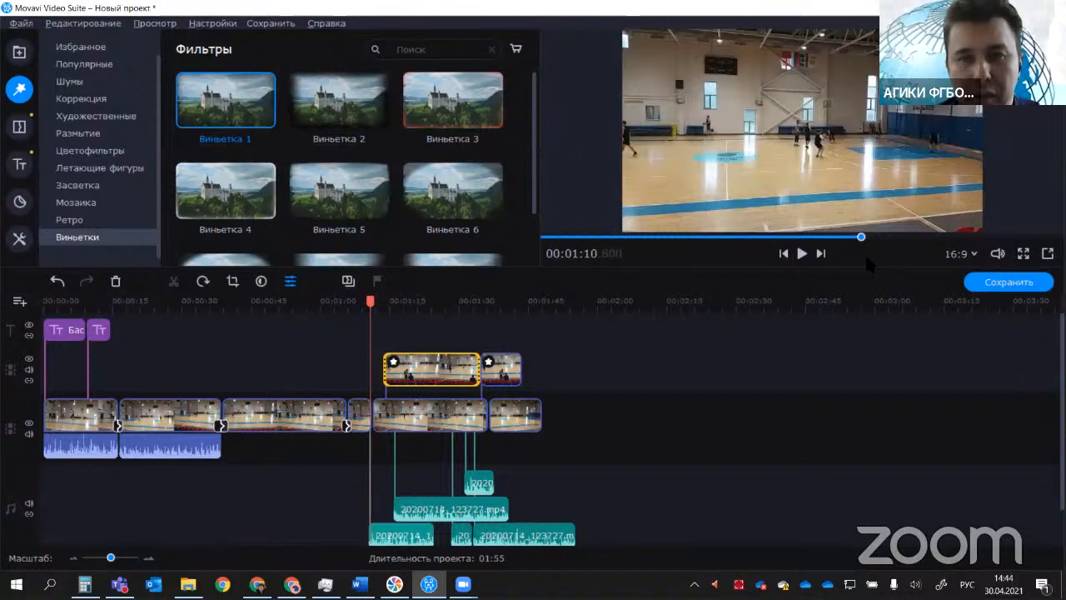
click(802, 254)
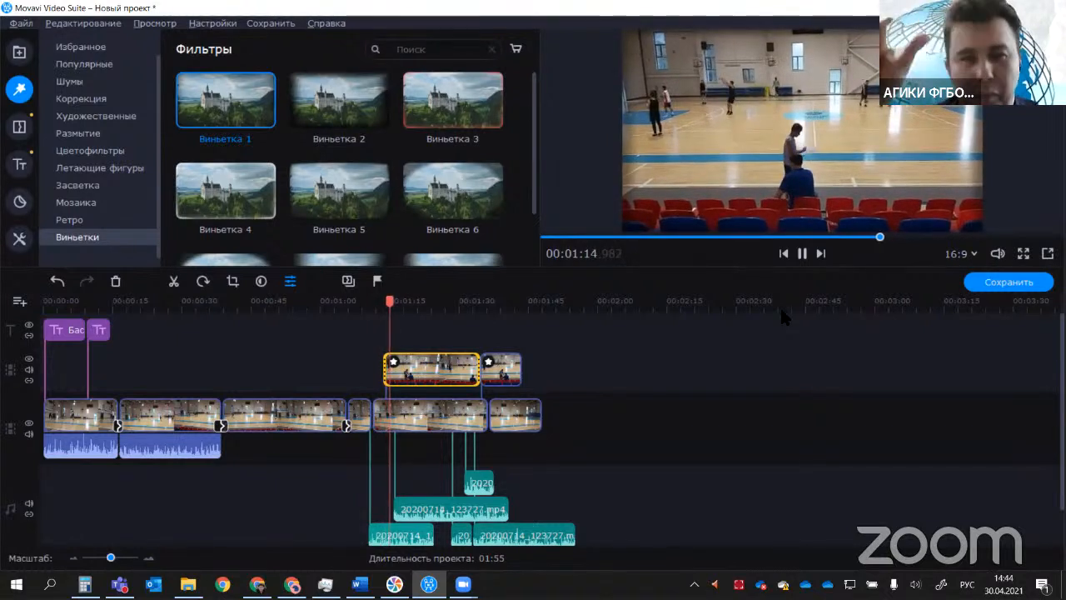
Step: Pause playback and switch to Word to review the master class outline at the audio track and captions items
click(799, 254)
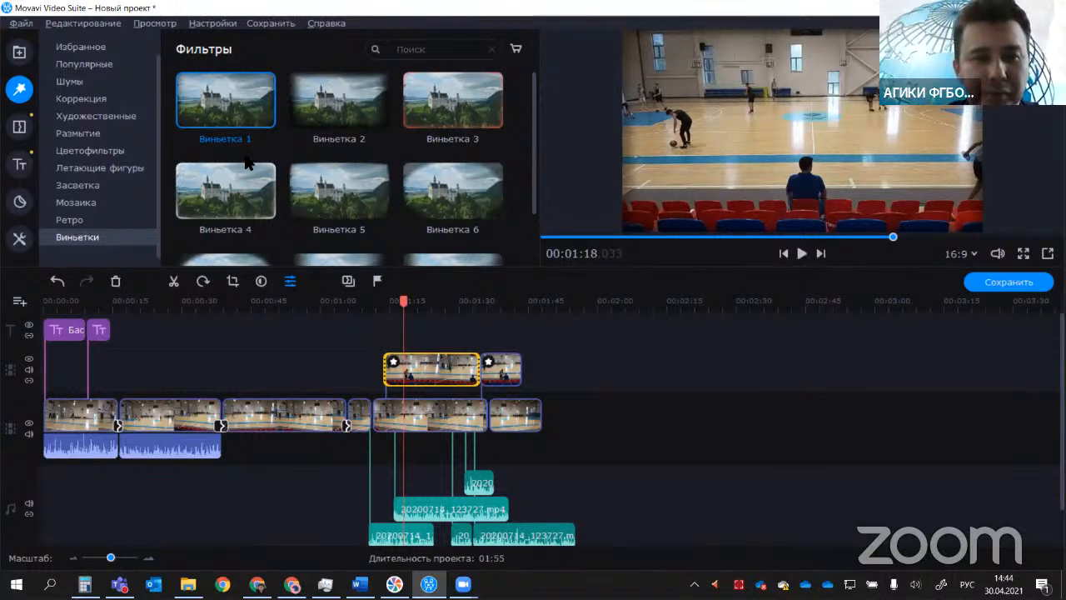
click(671, 475)
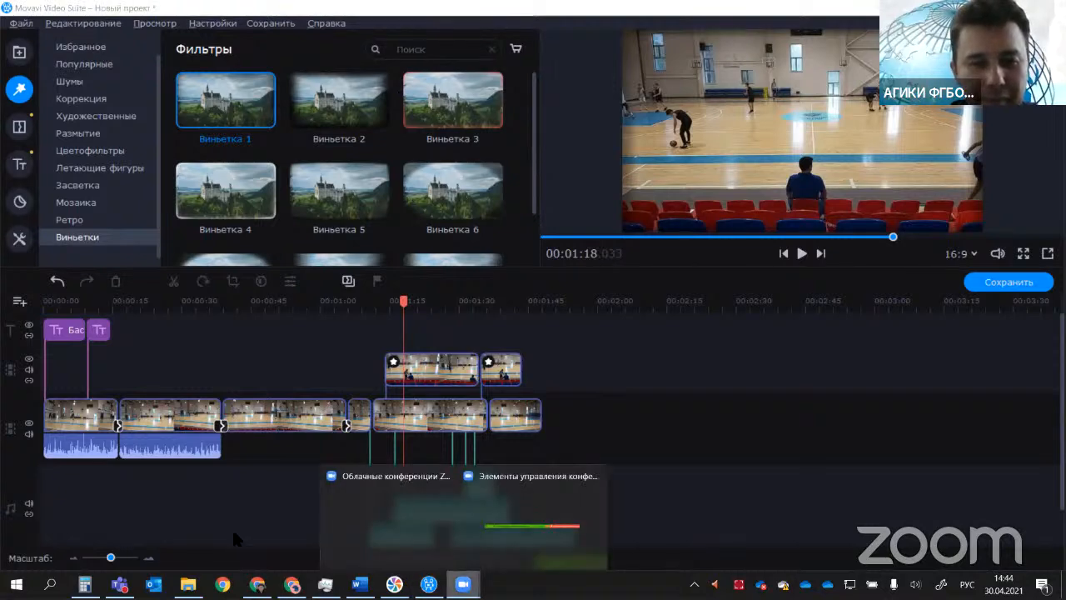
click(364, 582)
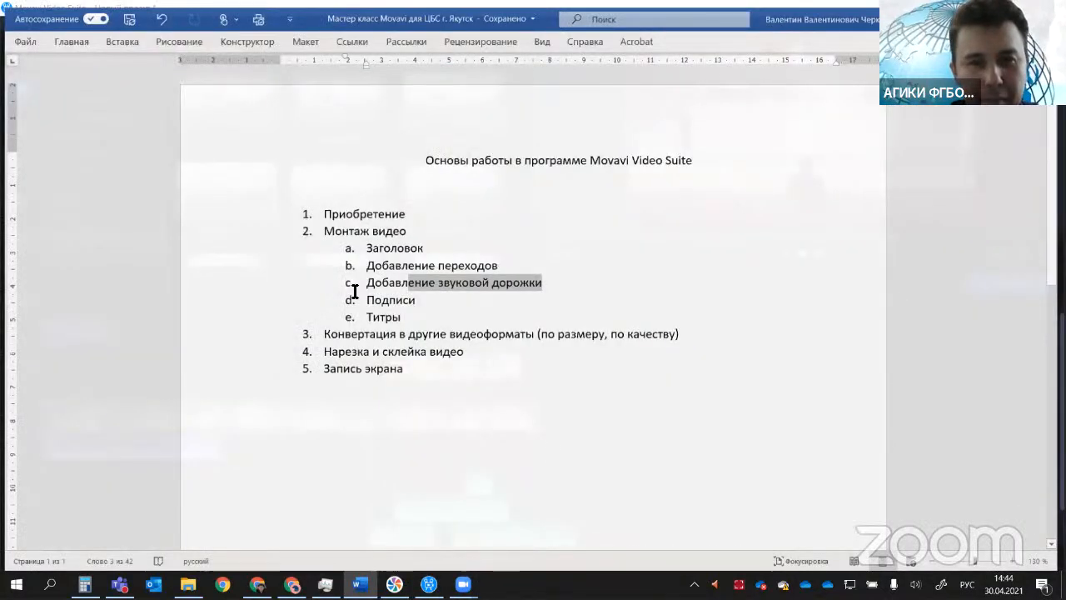
drag(376, 278, 593, 278)
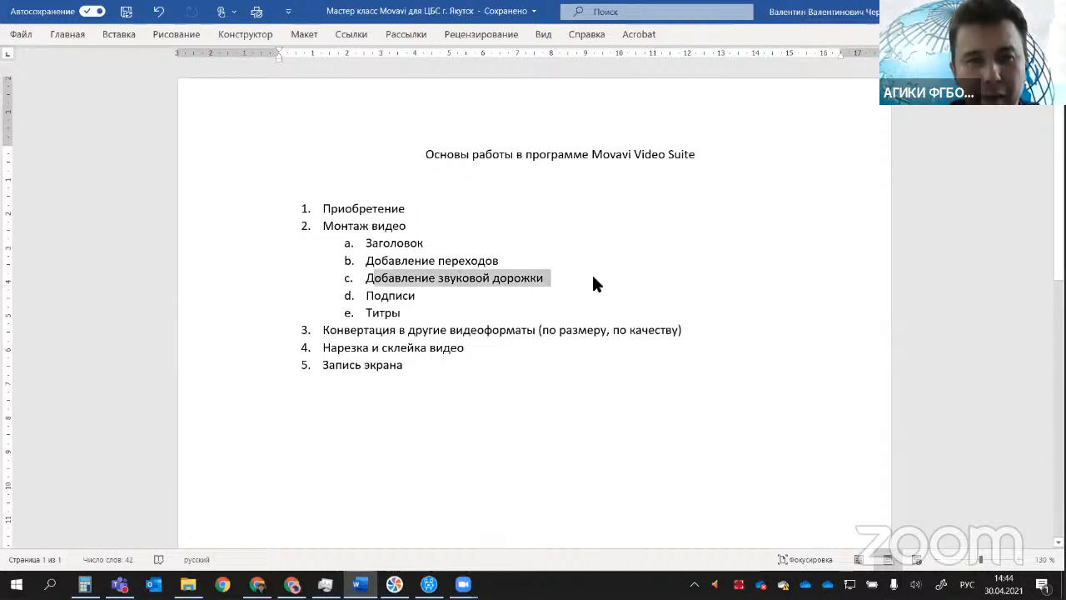
click(388, 295)
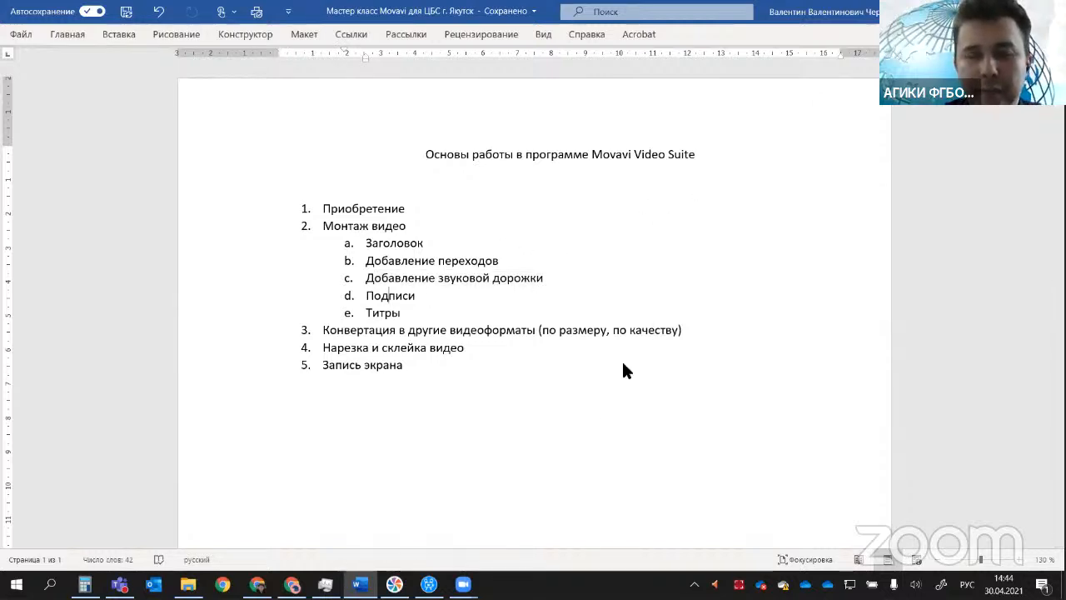
key(alt+Tab)
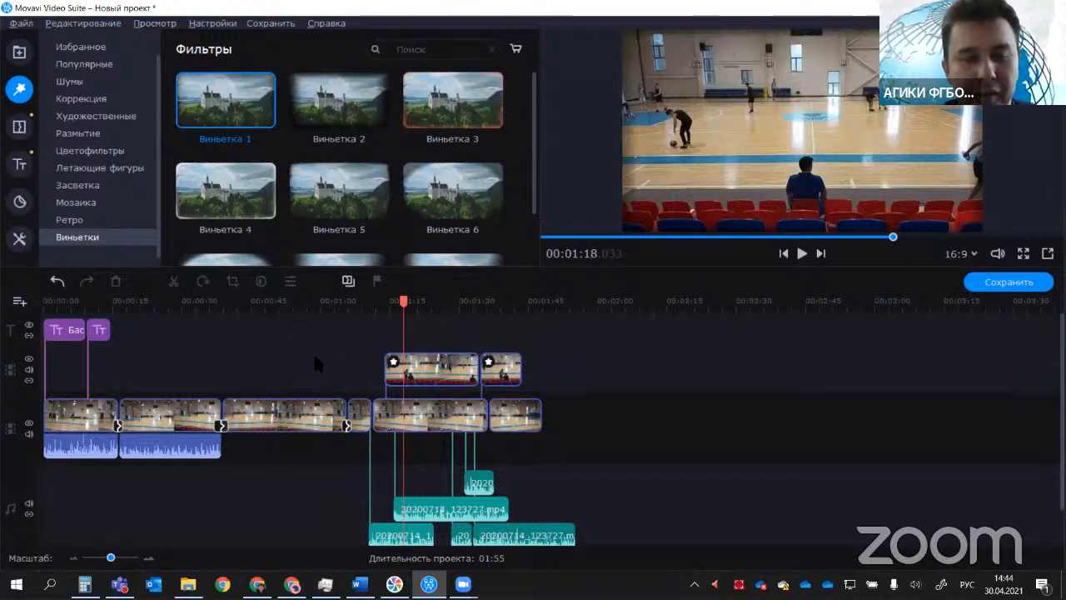
Step: Browse the popular and simple title templates and preview "Конечные титры 1"
click(439, 429)
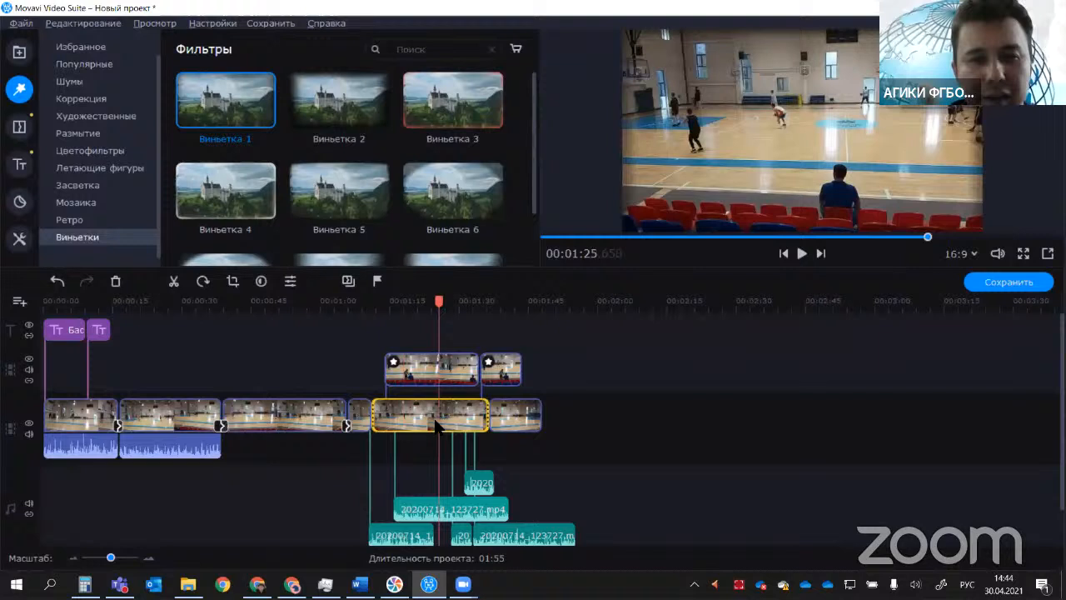
click(17, 163)
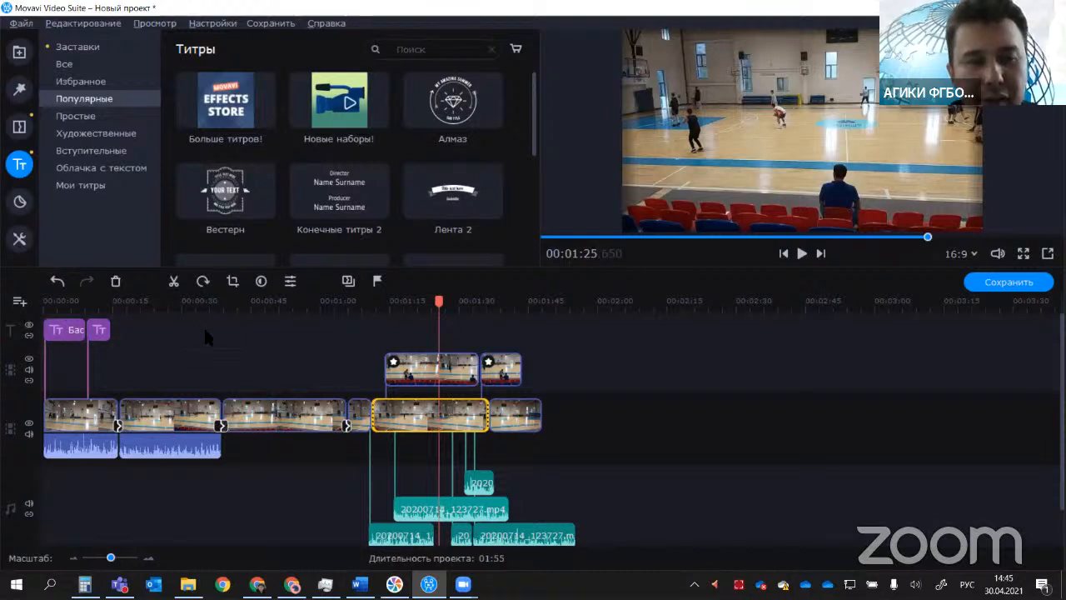
drag(101, 327, 141, 331)
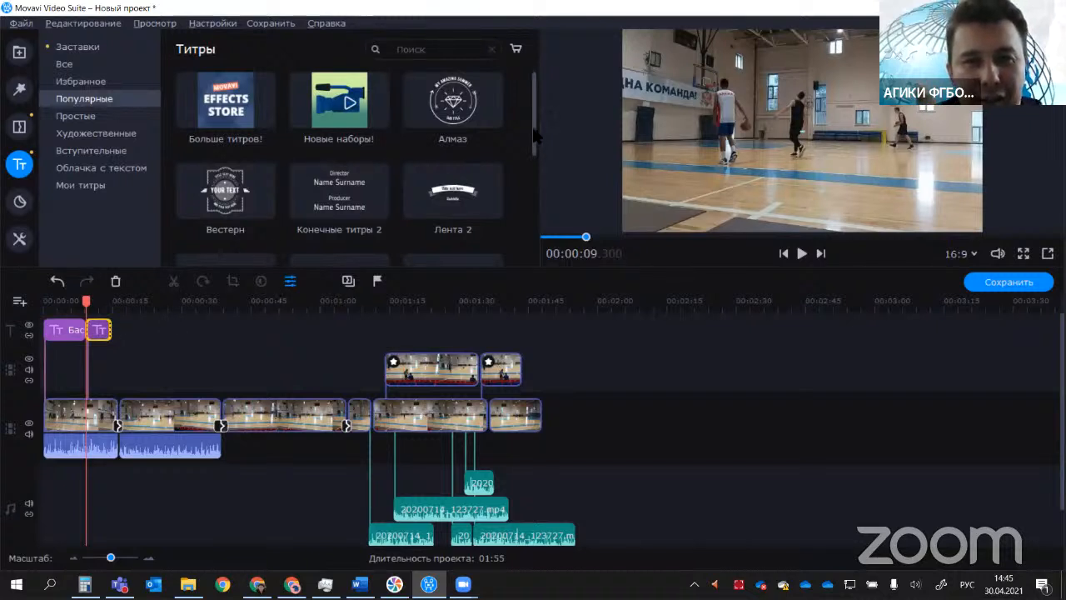
drag(537, 135, 537, 190)
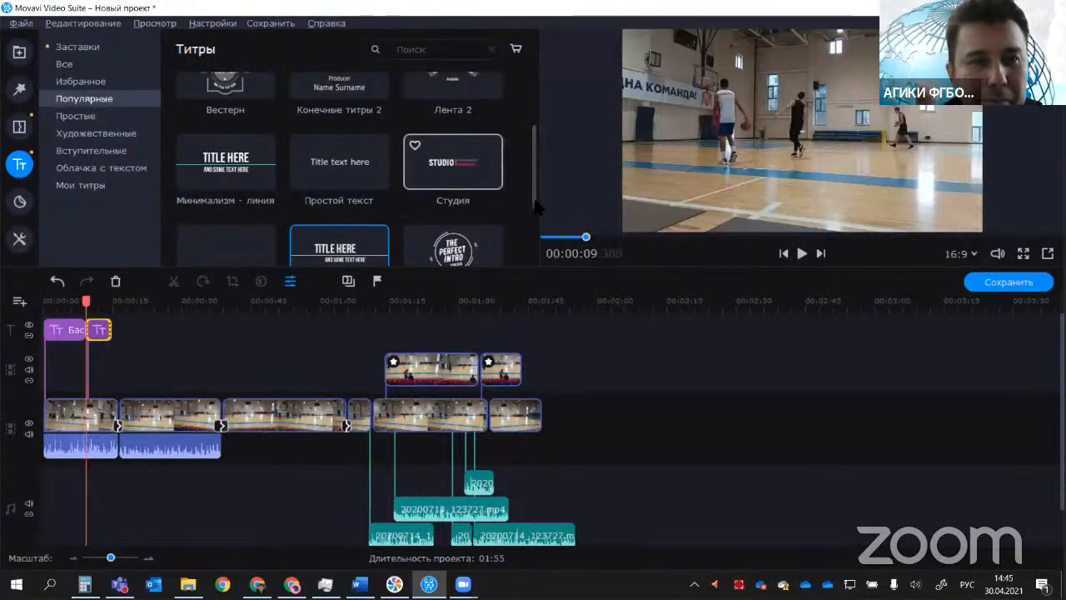
scroll(537, 208, down, 3)
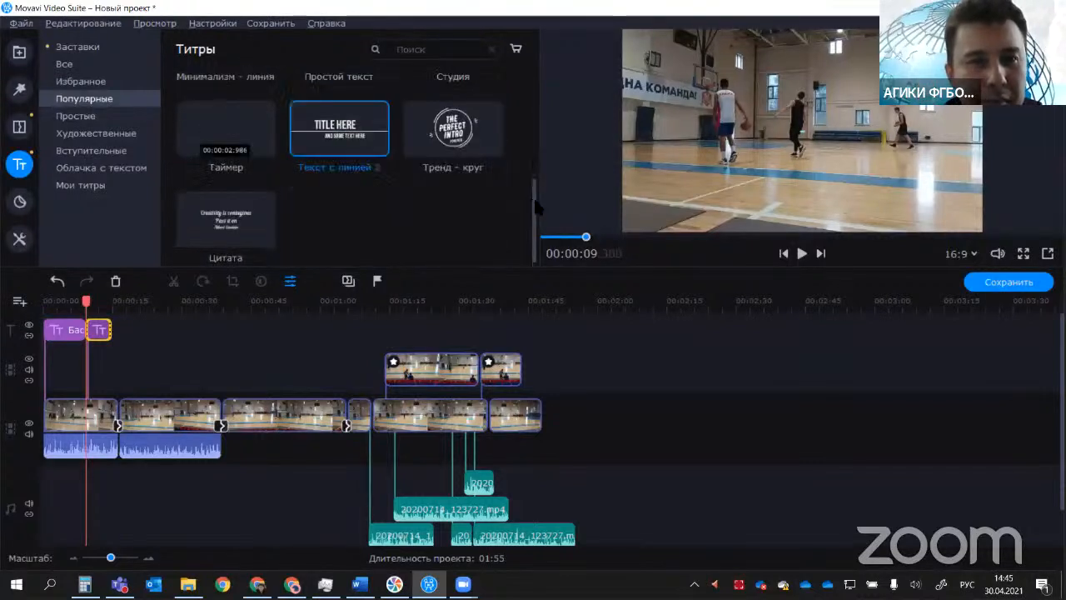
click(98, 118)
click(436, 114)
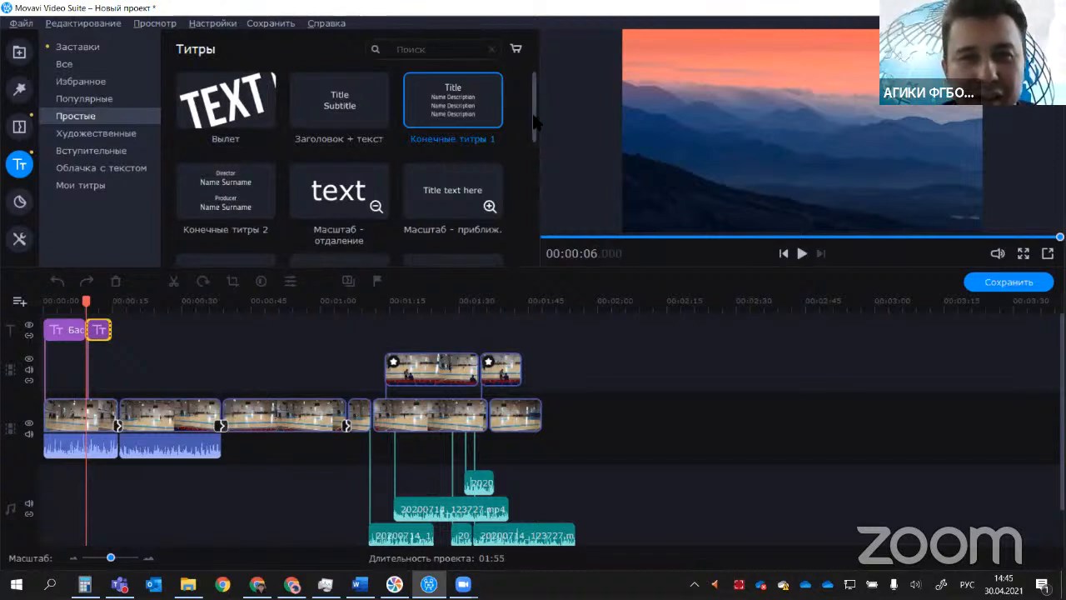
Step: Add the "Прокрутка ←" title above the second video clip, spanning from about 00:00:18 to 00:00:36
scroll(537, 123, down, 5)
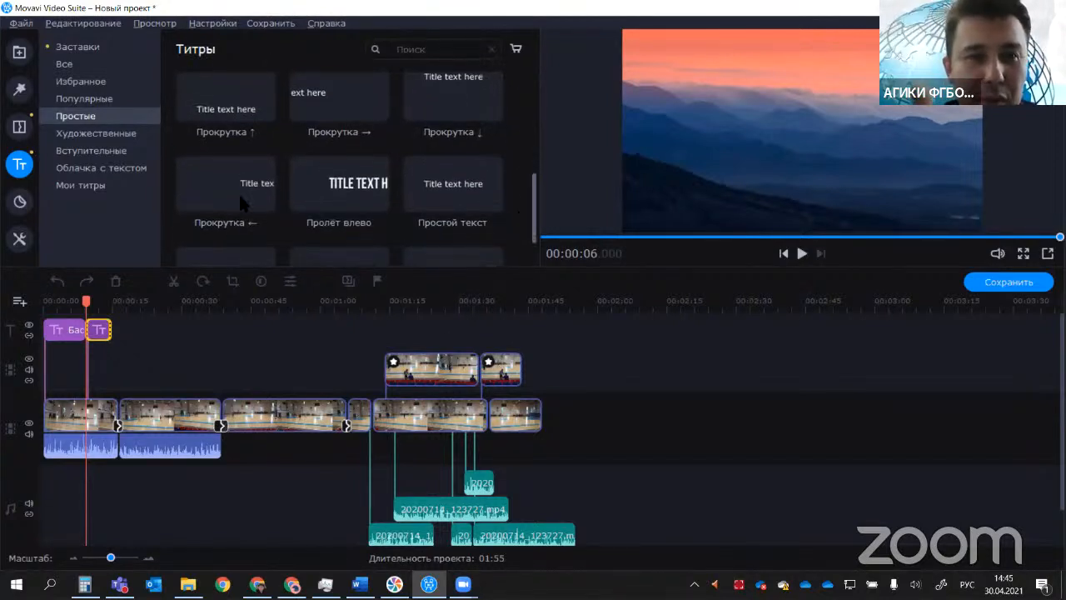
click(238, 193)
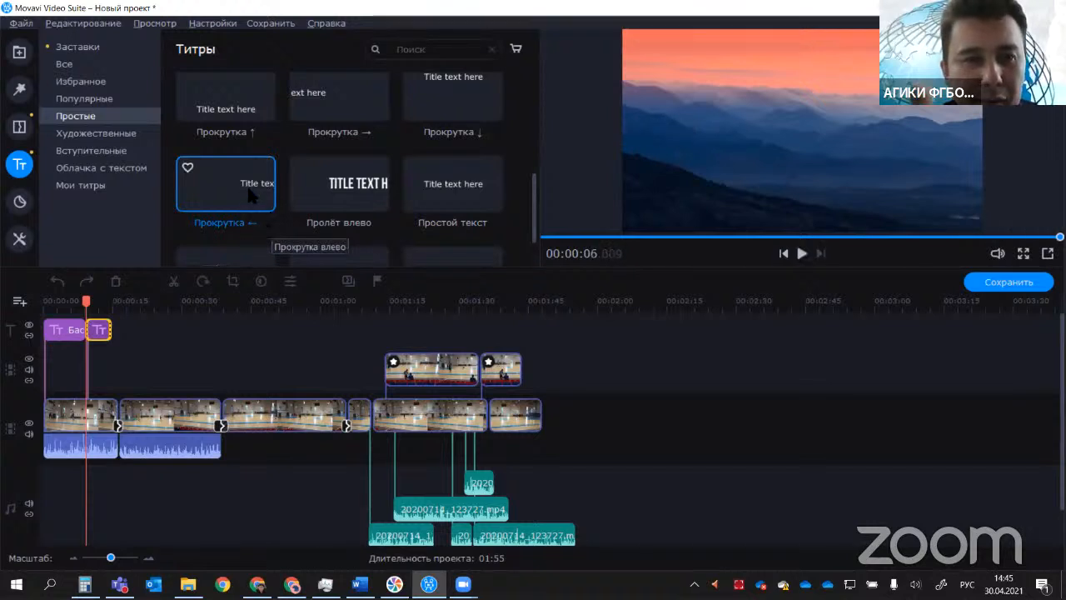
drag(250, 193, 210, 330)
click(150, 331)
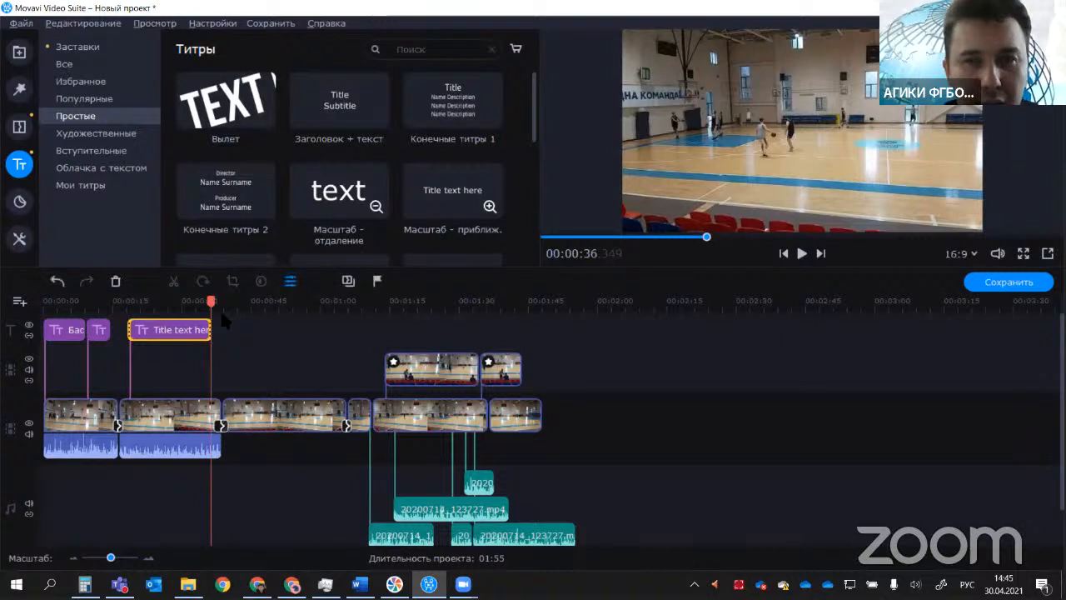
Step: Move the new title's text to the lower-right corner of the frame, replace it with "валывлоккермен" and play it back
double_click(186, 332)
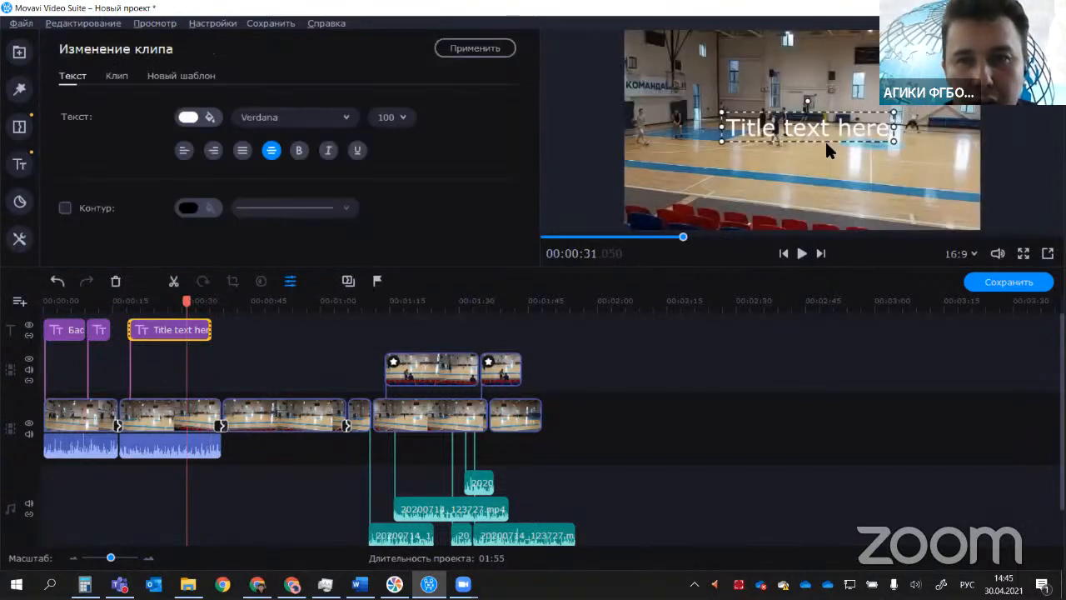
drag(824, 143, 773, 215)
double_click(843, 212)
text(валывло)
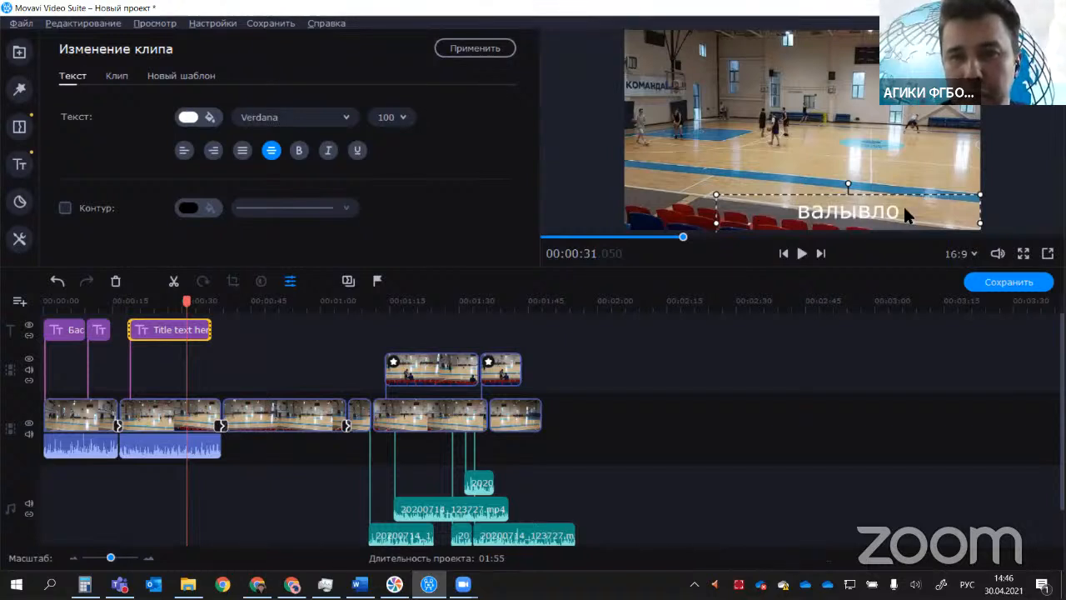
text( лцпаукпарккермен)
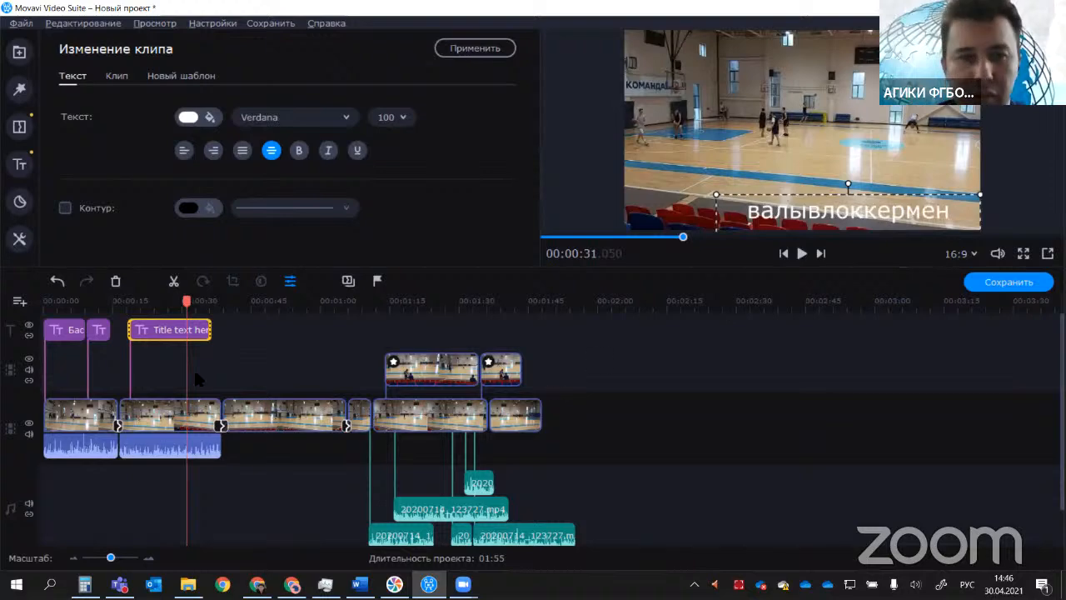
drag(187, 302, 119, 301)
click(801, 253)
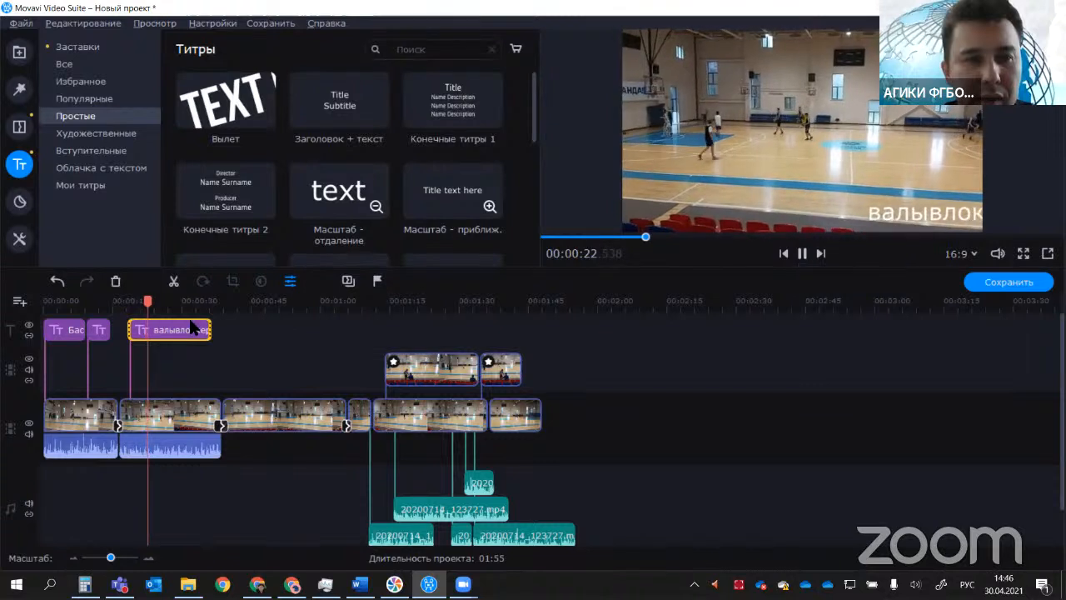
Step: Set the scrolling title's animation speed to 394% and play it back from about 00:00:17 to 00:00:28
click(191, 331)
double_click(194, 332)
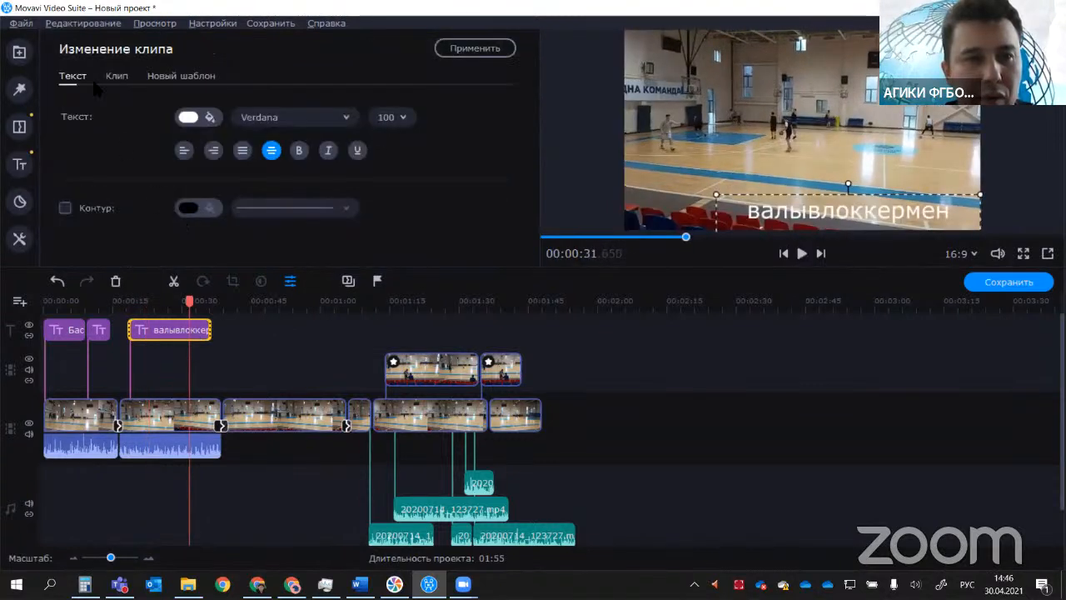
click(118, 78)
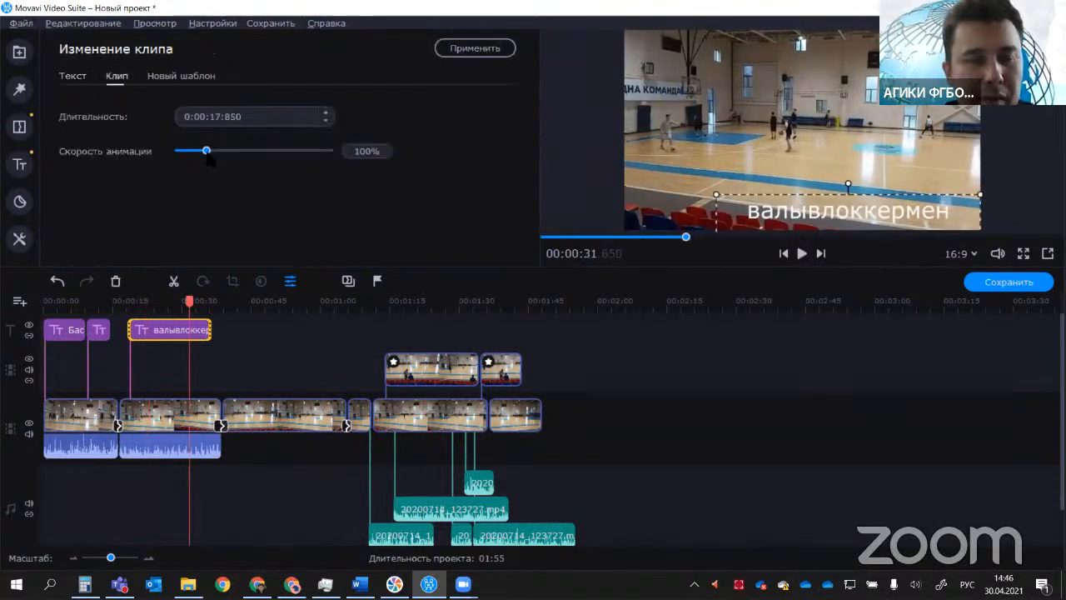
drag(207, 153, 301, 154)
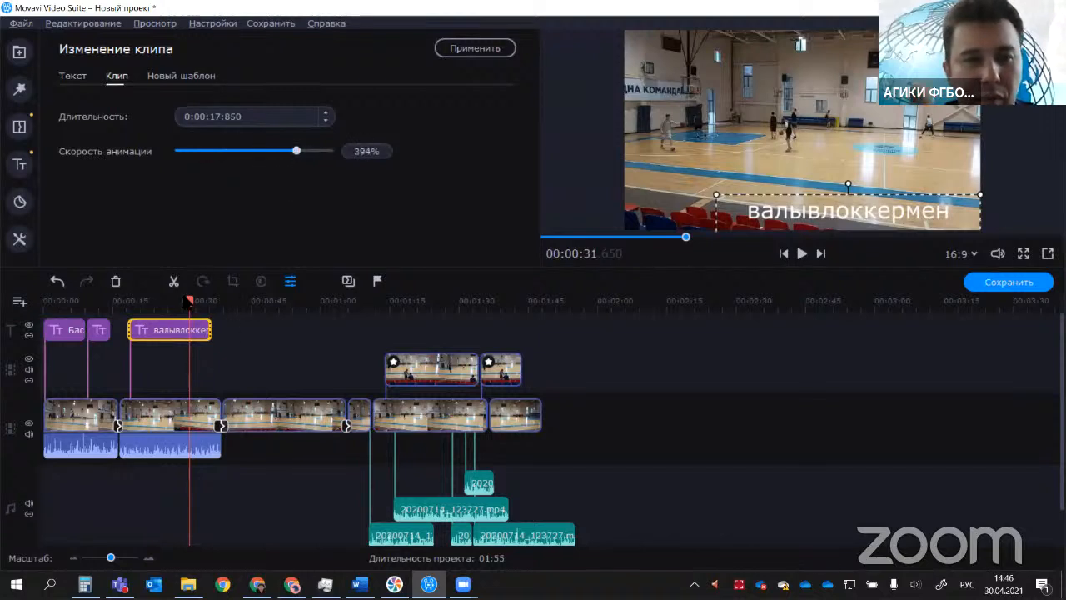
drag(189, 302, 124, 302)
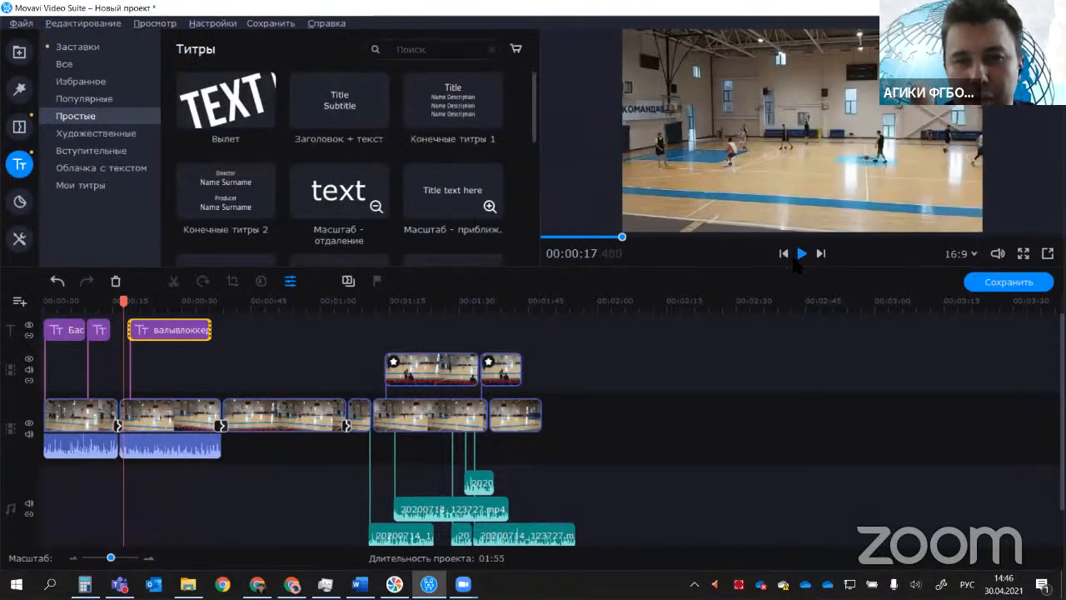
click(798, 255)
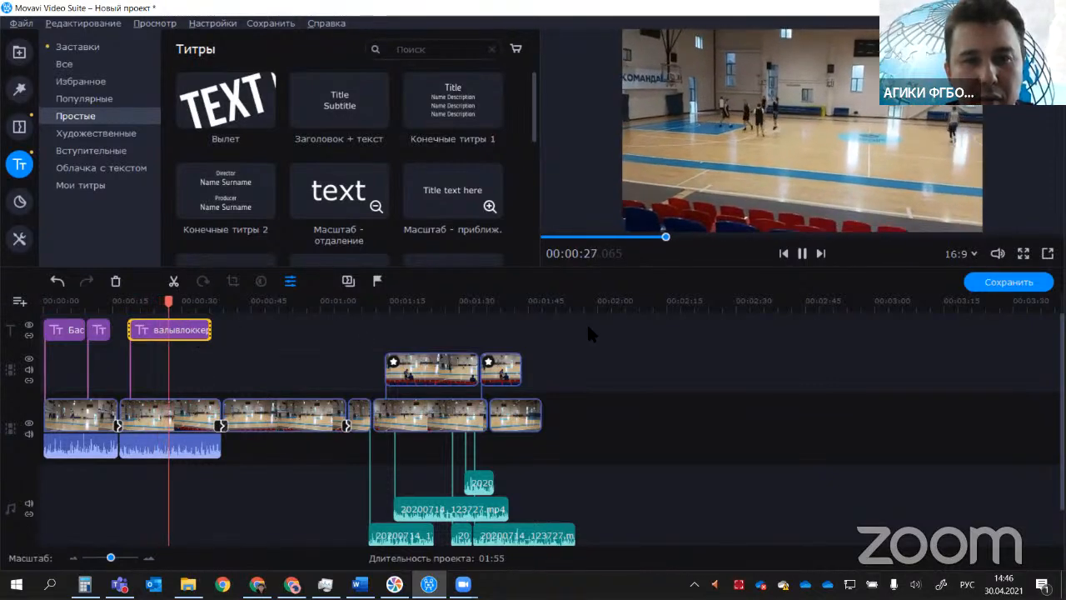
key(space)
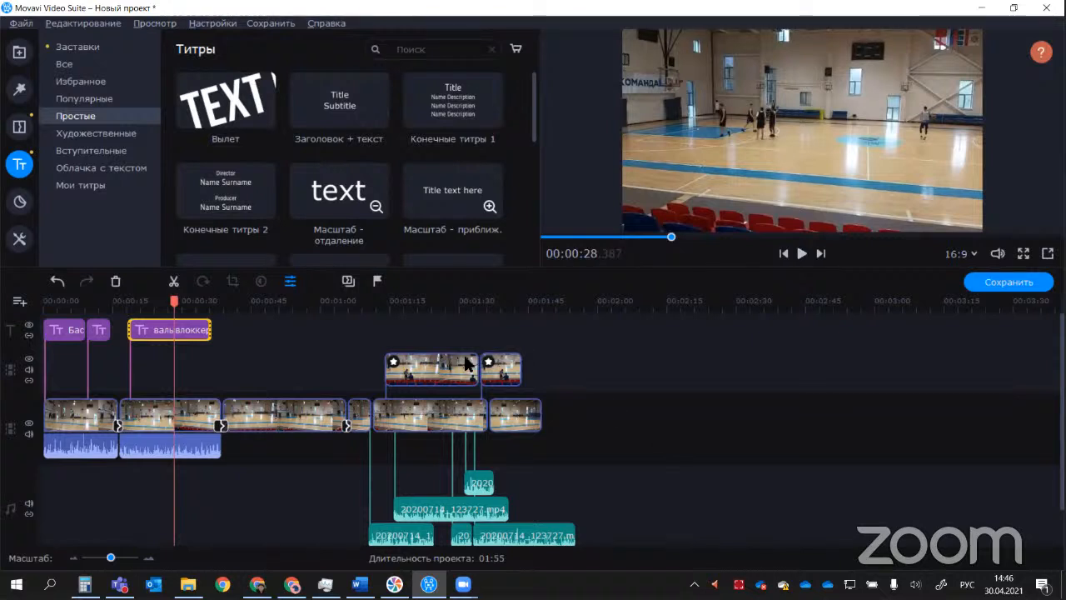
click(737, 421)
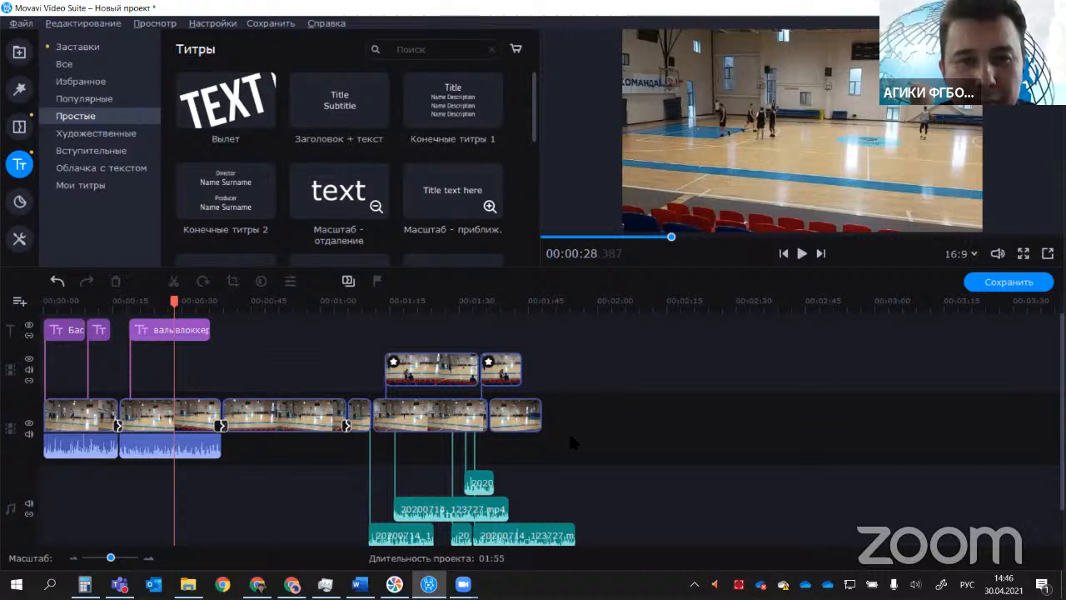
Step: Try to export the film to the desktop as an MP4 named "Новый проект" in "Хорошее" quality
click(20, 23)
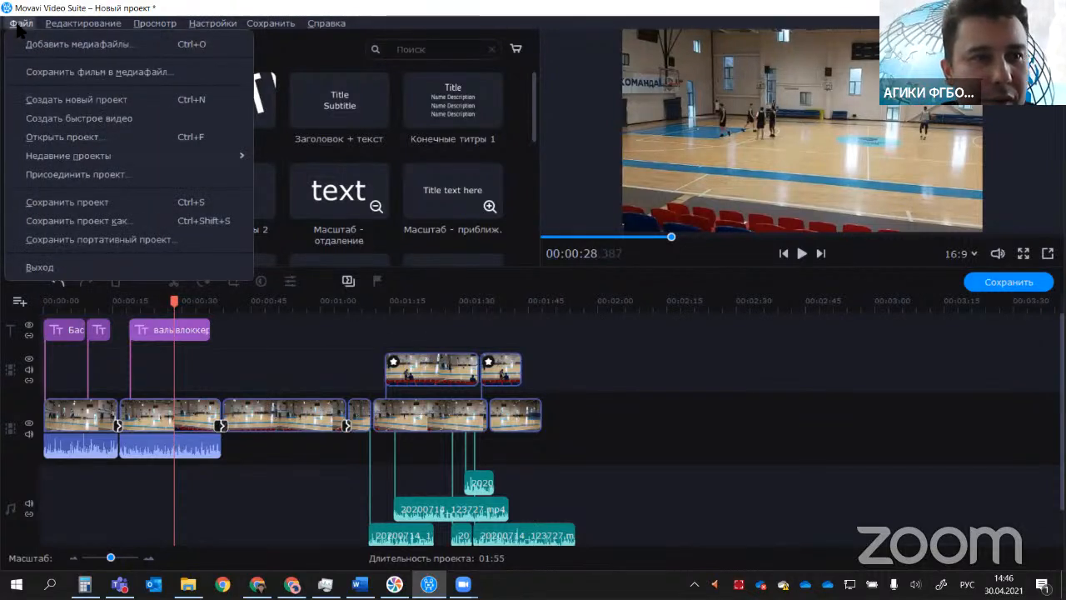
click(29, 73)
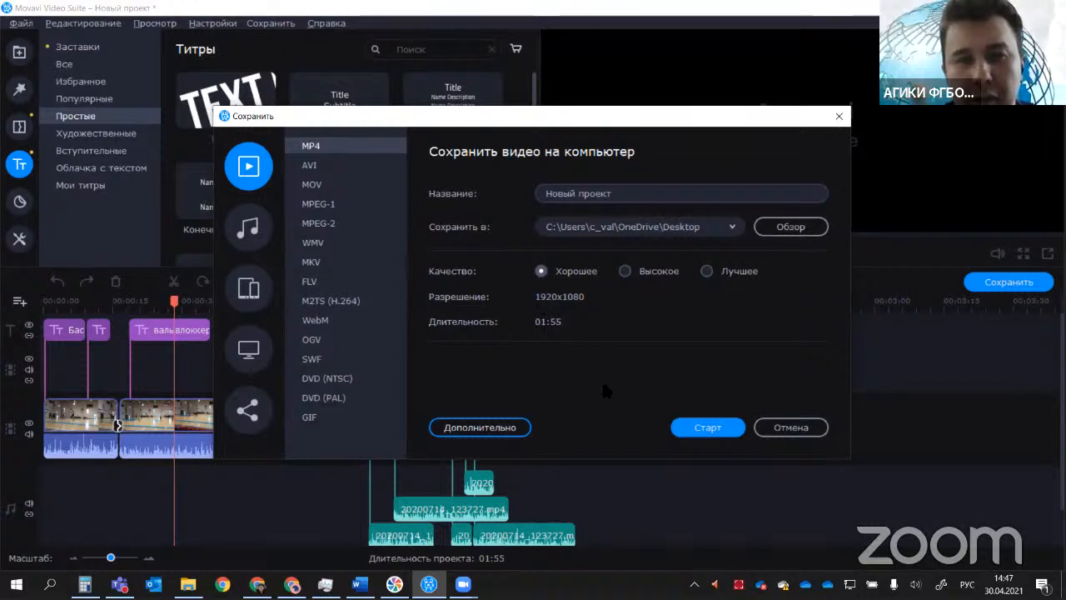
click(708, 426)
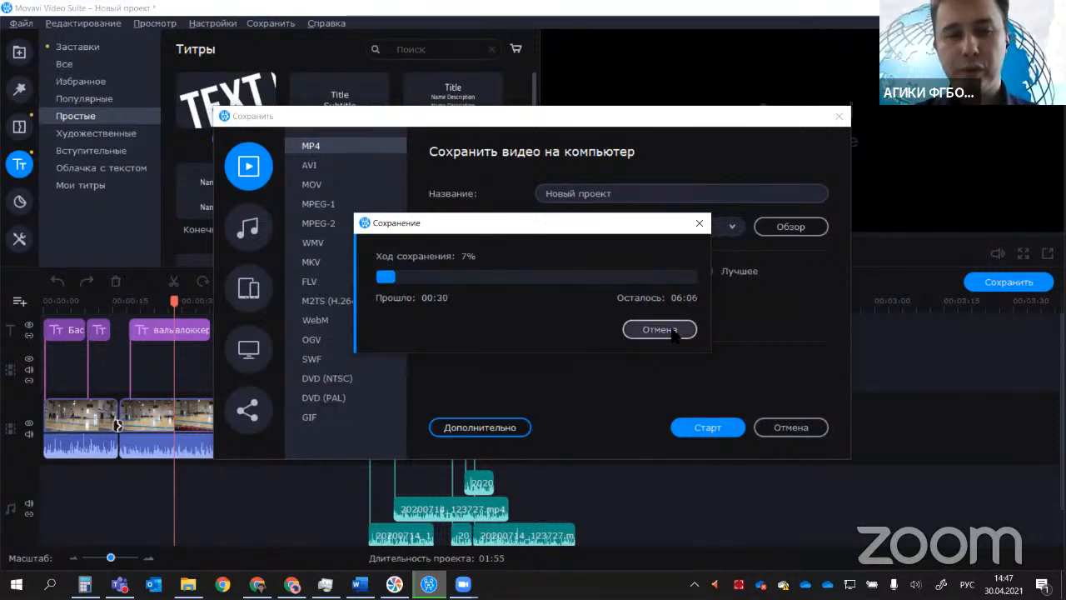
click(797, 431)
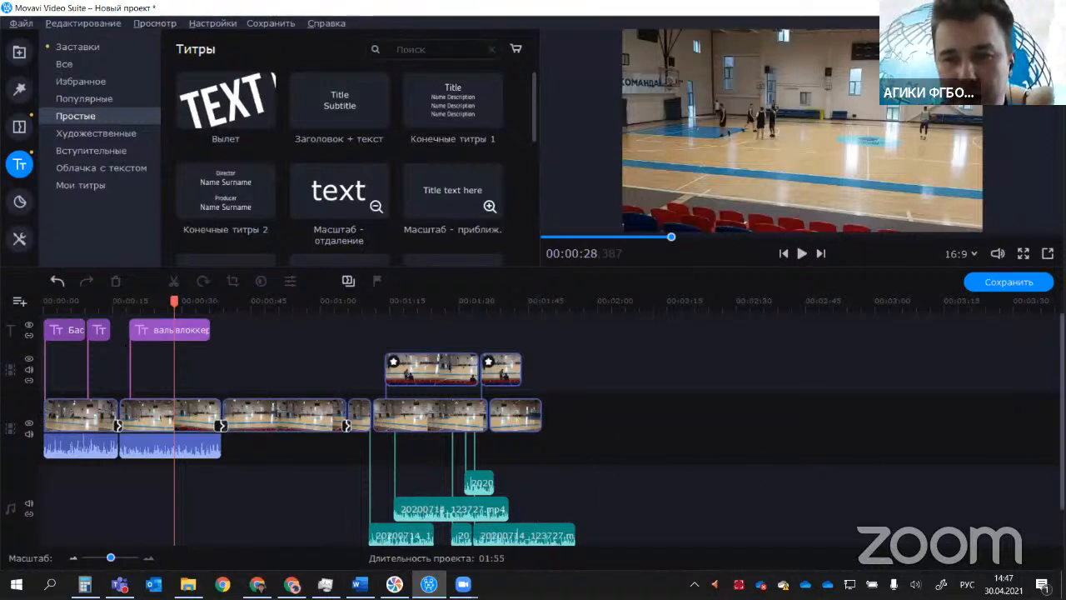
scroll(125, 344, down, 3)
scroll(124, 344, up, 3)
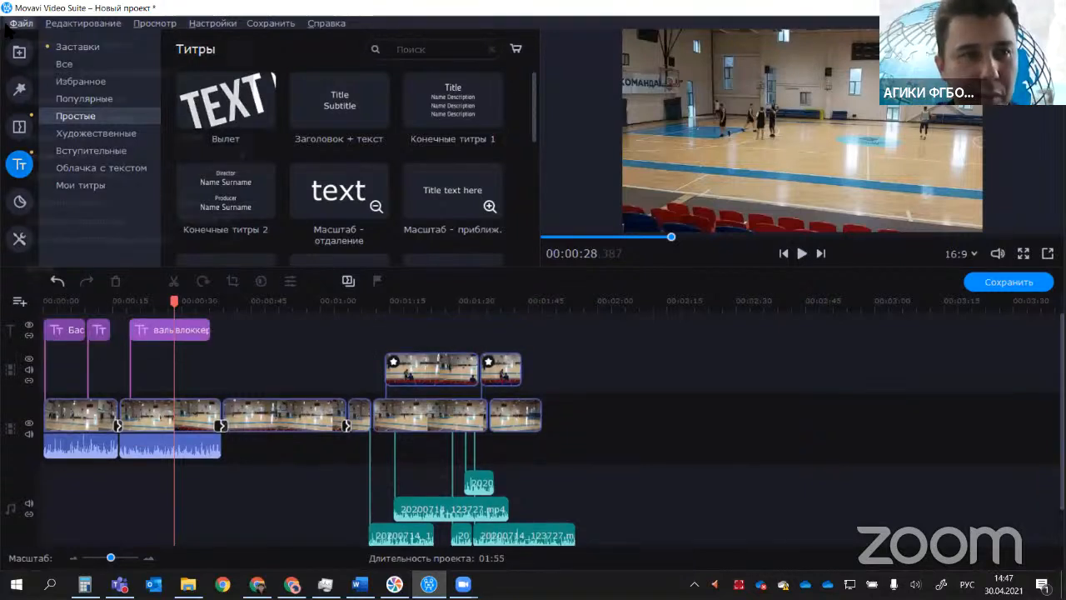
click(10, 25)
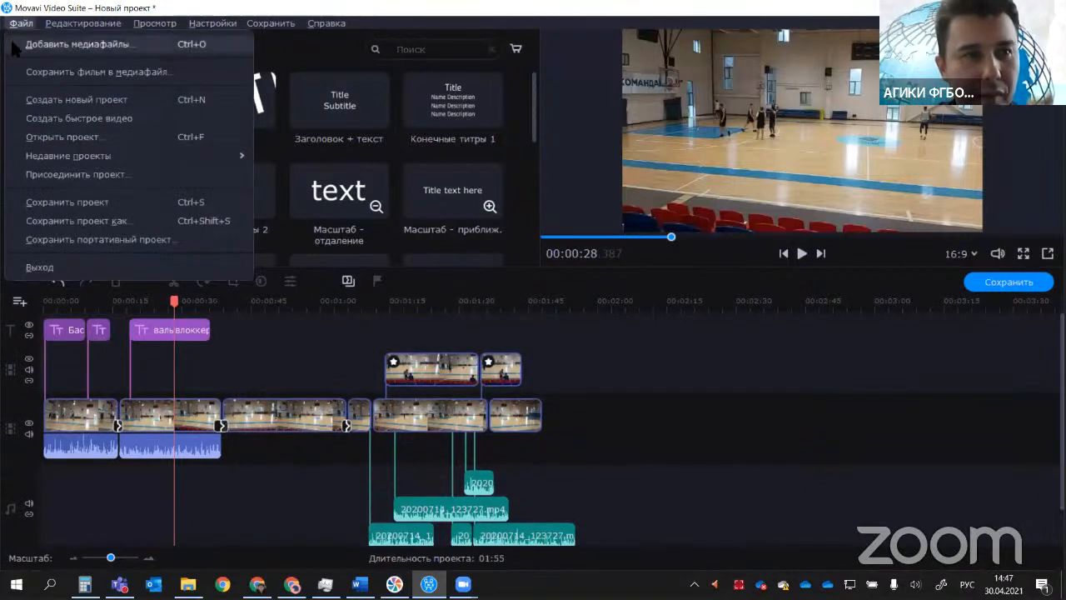
click(37, 221)
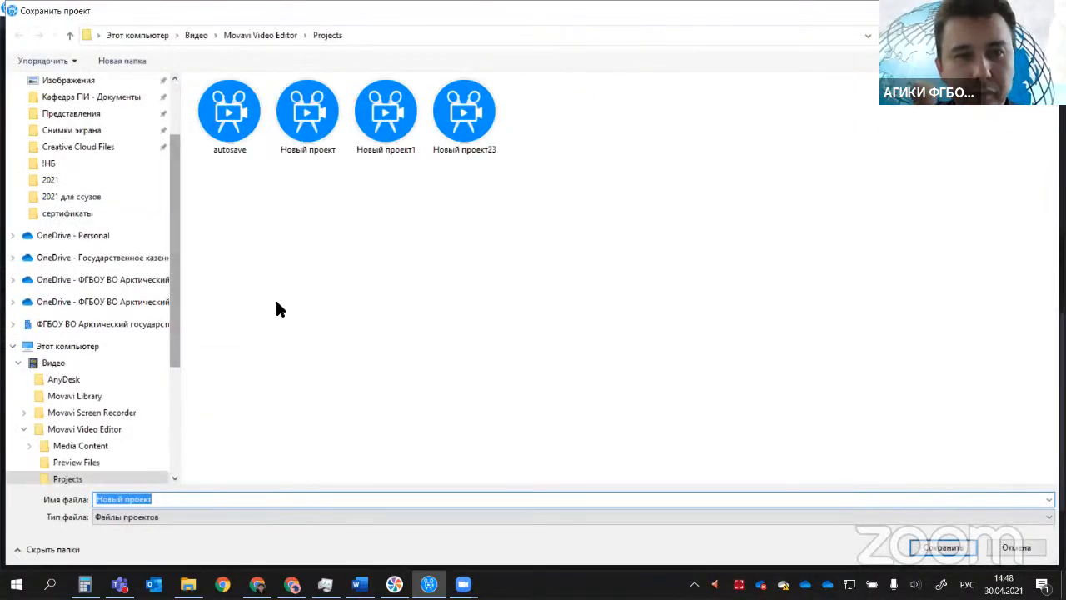
click(175, 500)
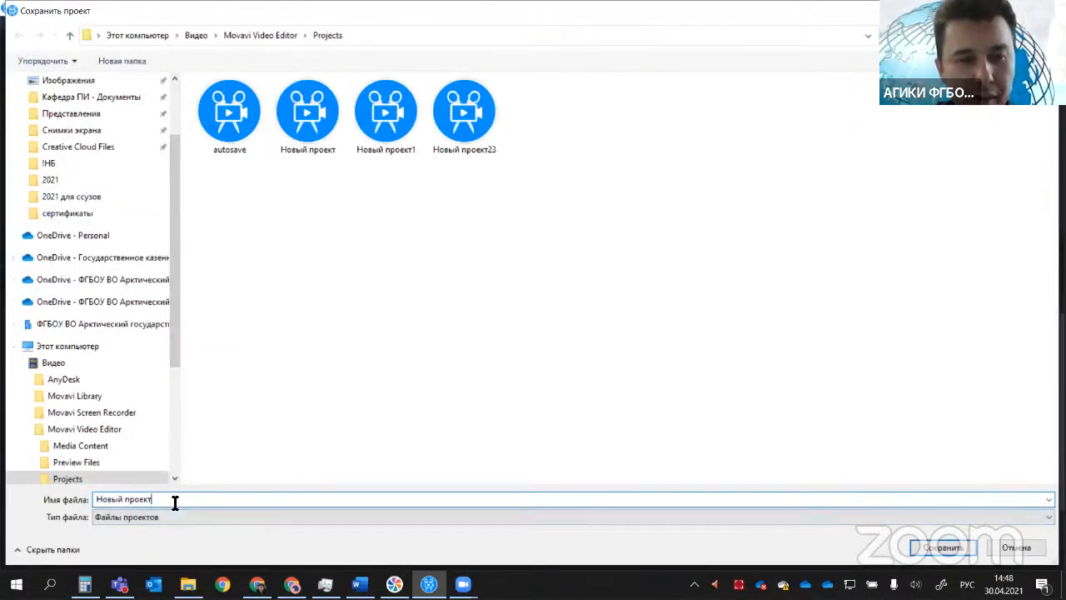
drag(175, 502, 81, 505)
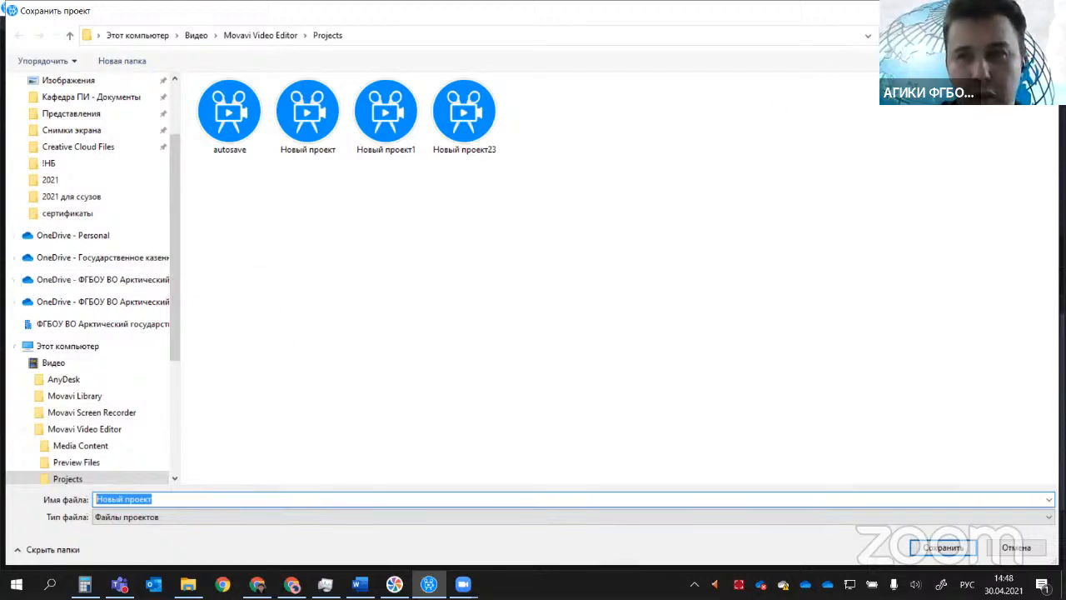
click(1046, 11)
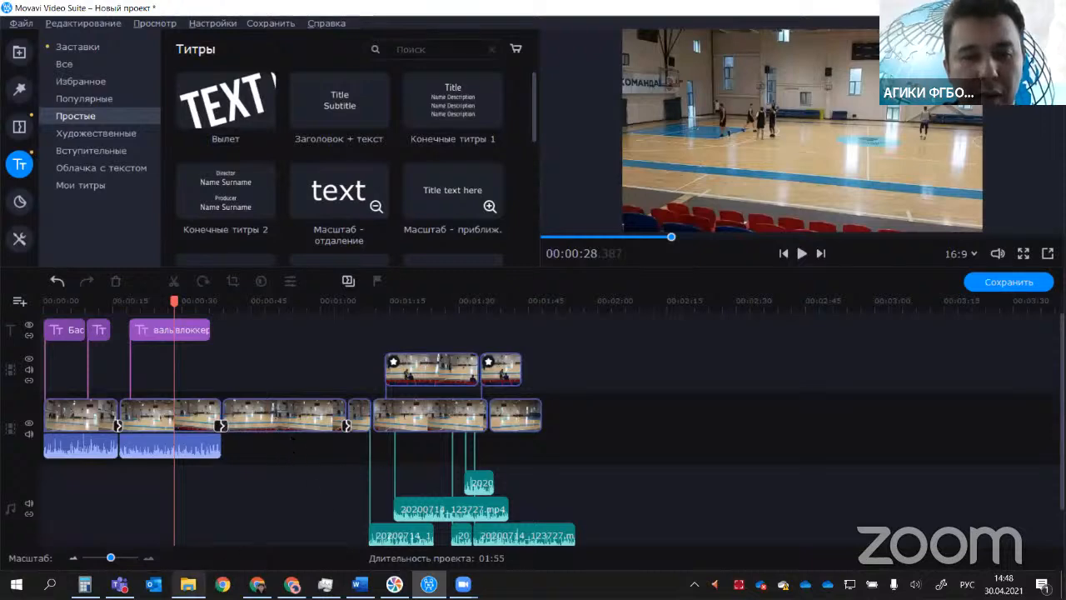
Step: Switch to File Explorer, create a folder named "Проект баскет" in the "Видео" folder and open it
click(188, 584)
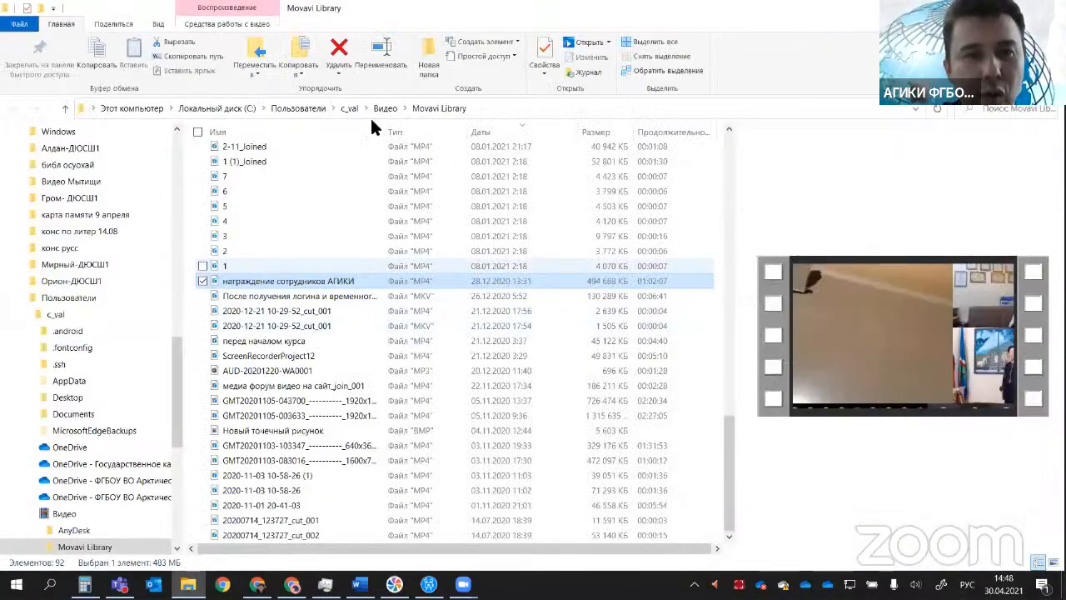
click(383, 108)
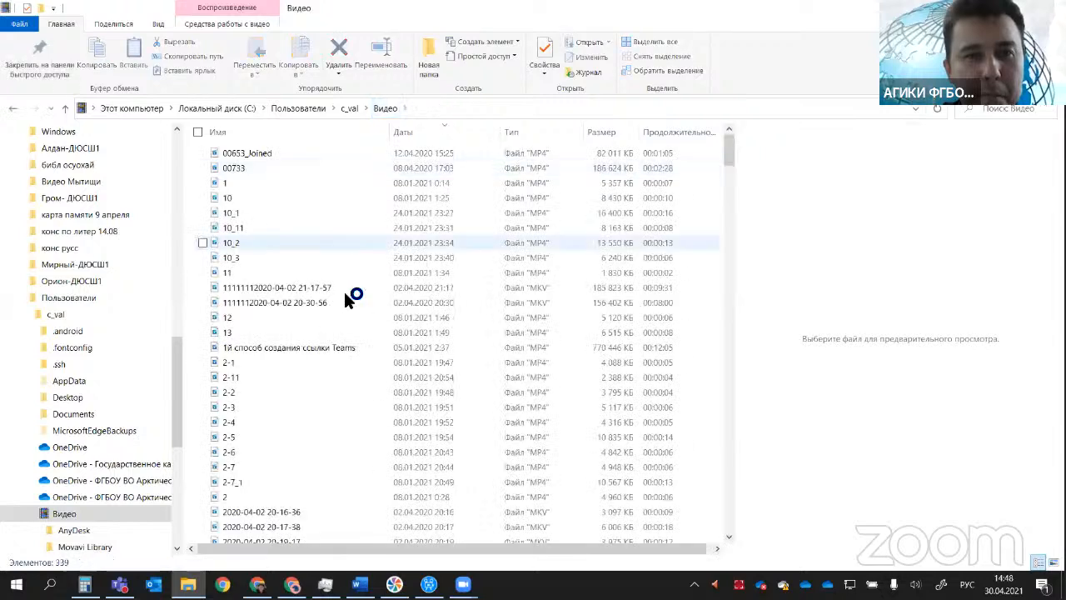
right_click(720, 263)
mouse_move(705, 423)
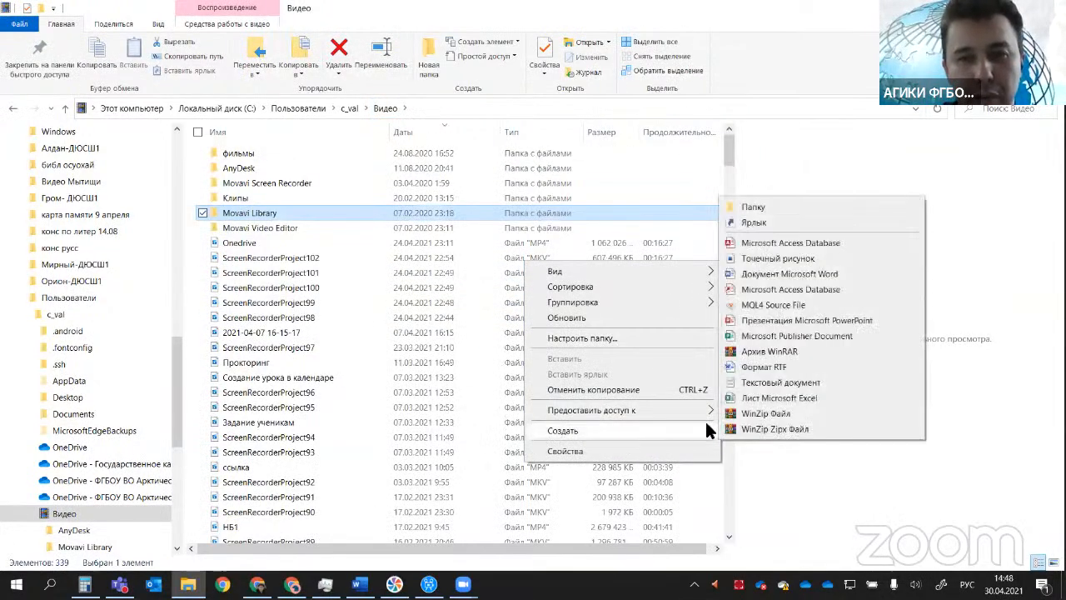
click(787, 207)
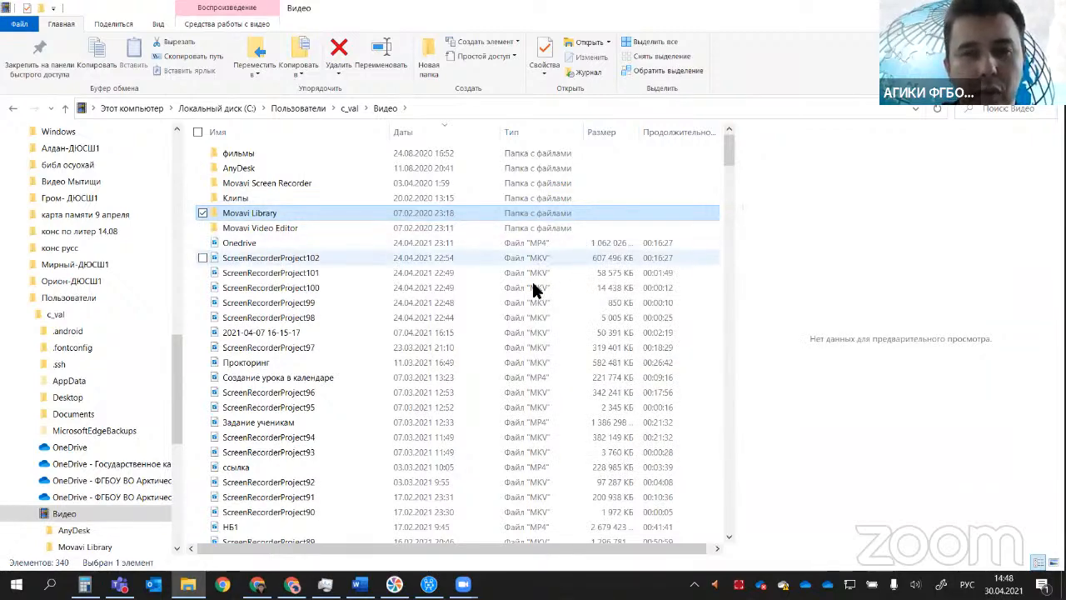
key(ctrl+shift+n)
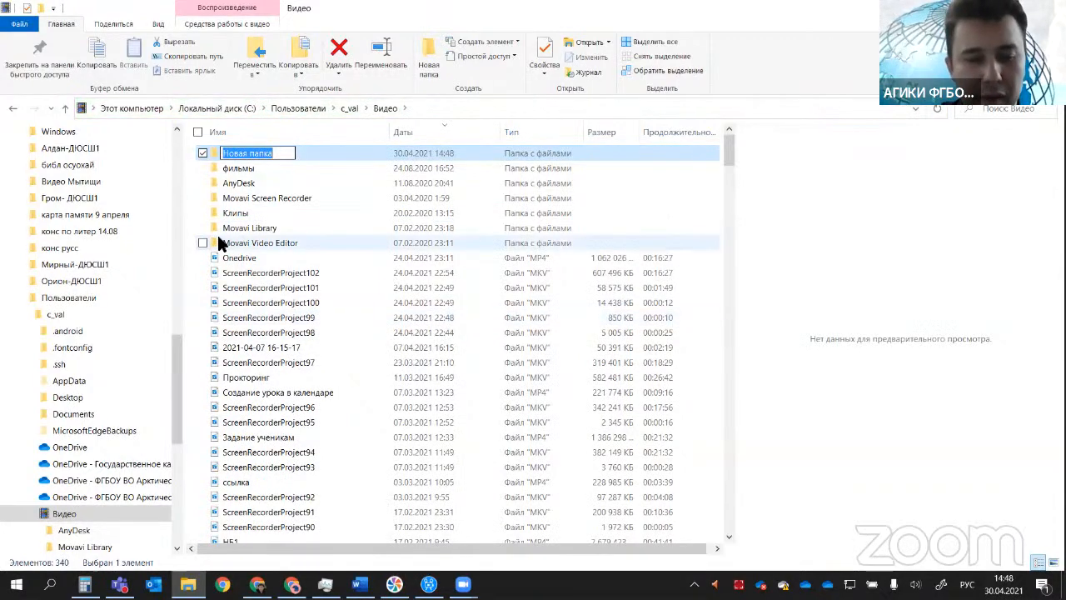
text(Проект )
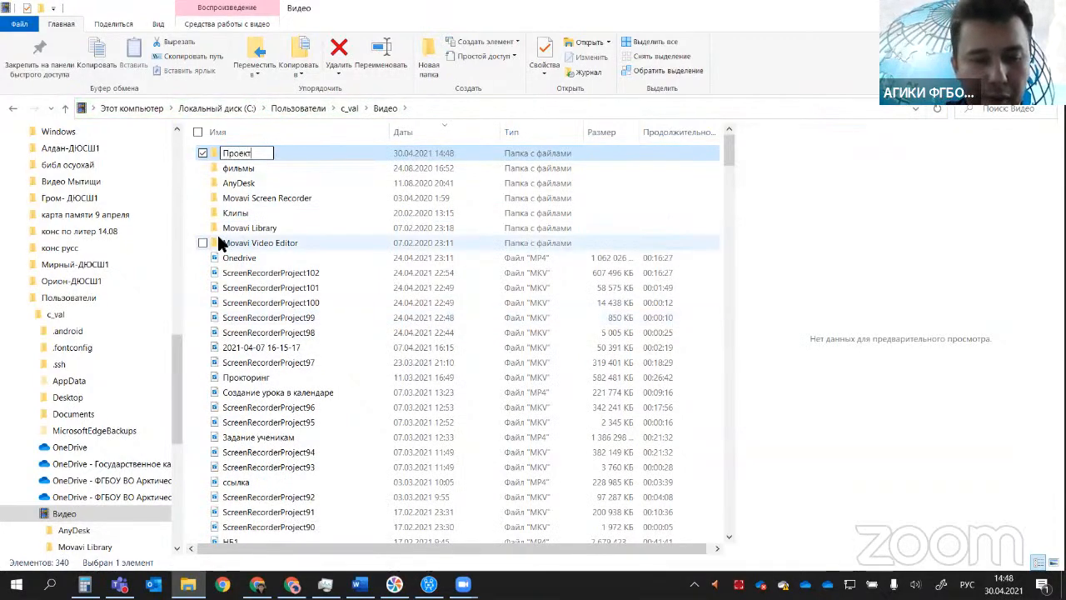
text(баскет)
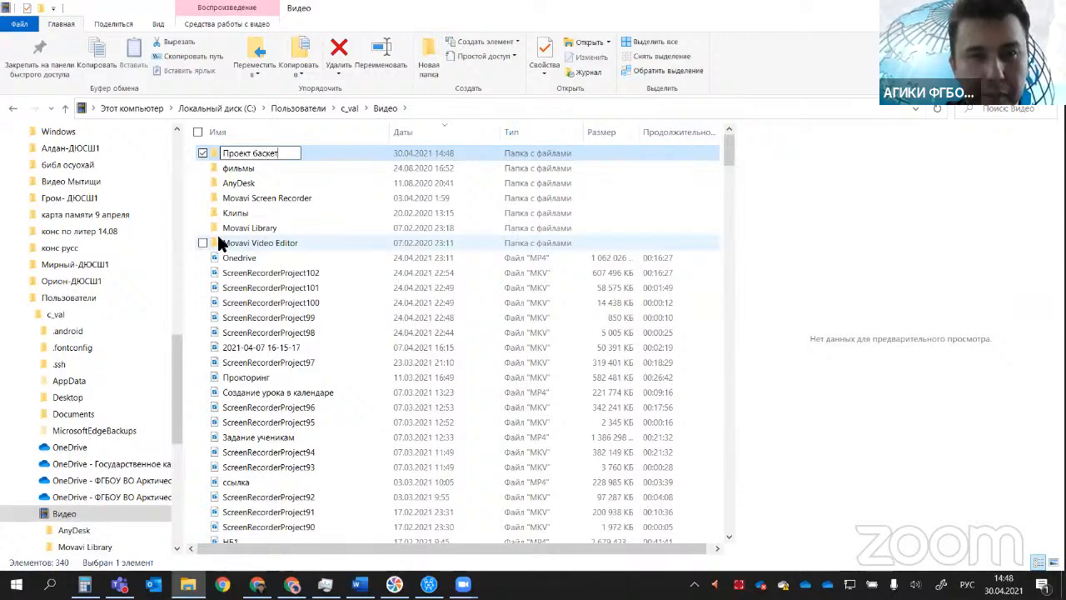
key(Return)
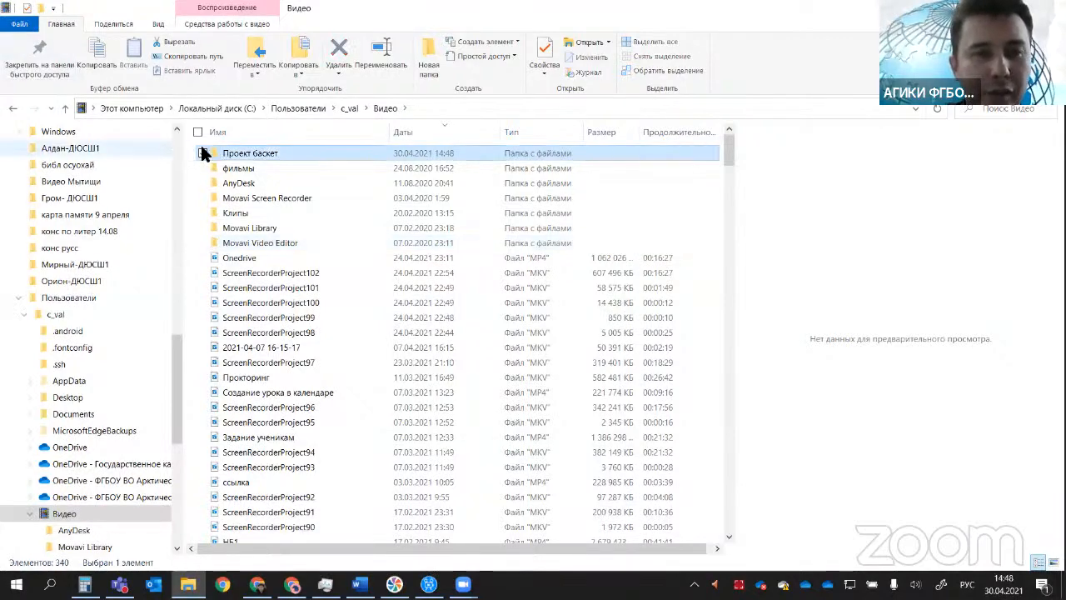
double_click(241, 153)
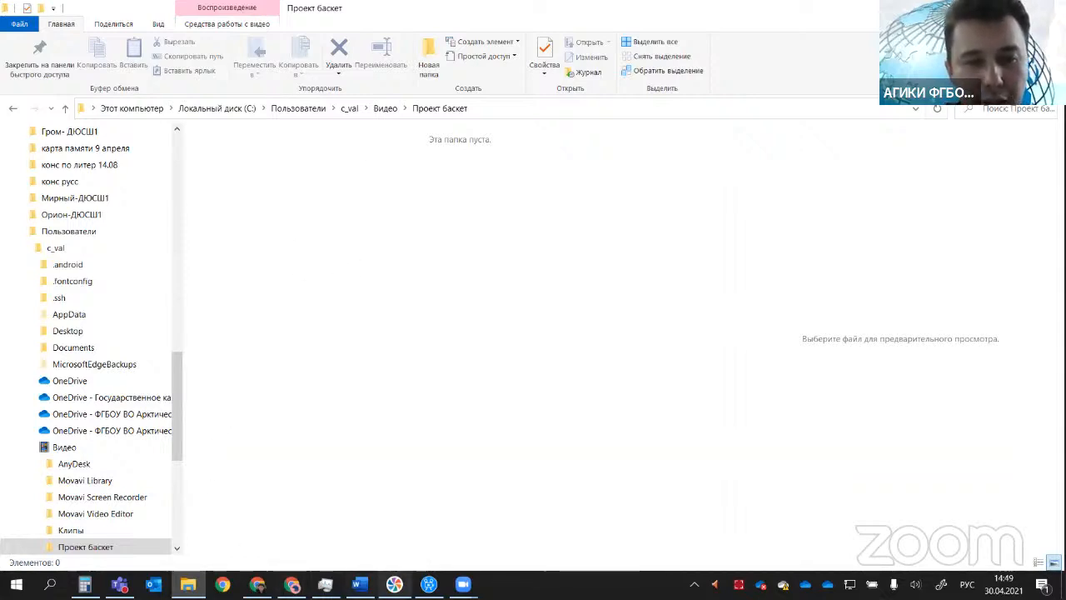
Step: Switch to Movavi Video Suite and save the project as "Новый проект" in the "Проект баскет" folder inside "Видео"
click(428, 583)
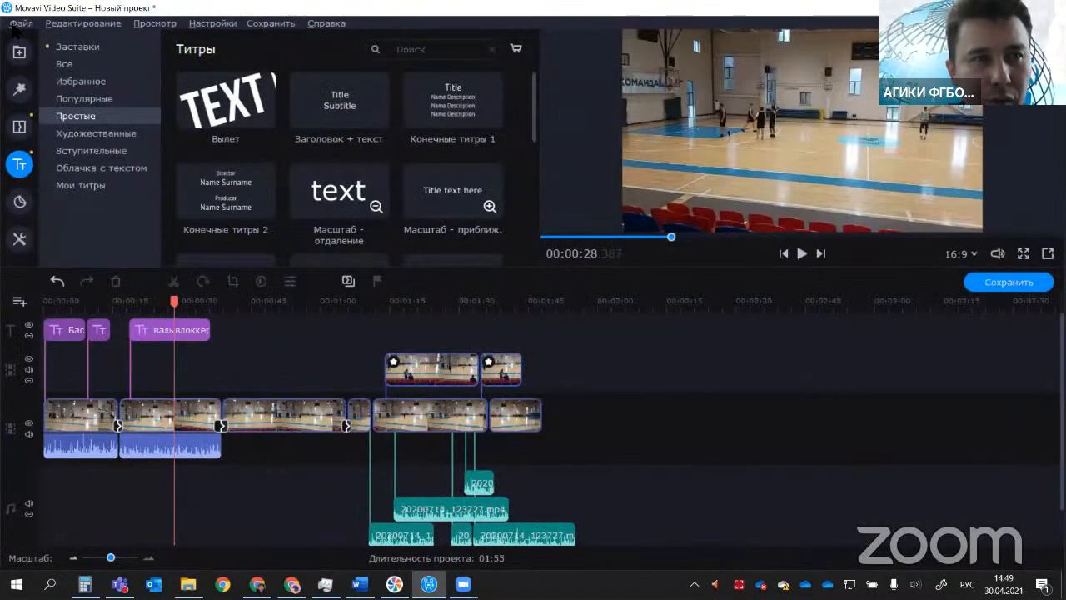
click(20, 22)
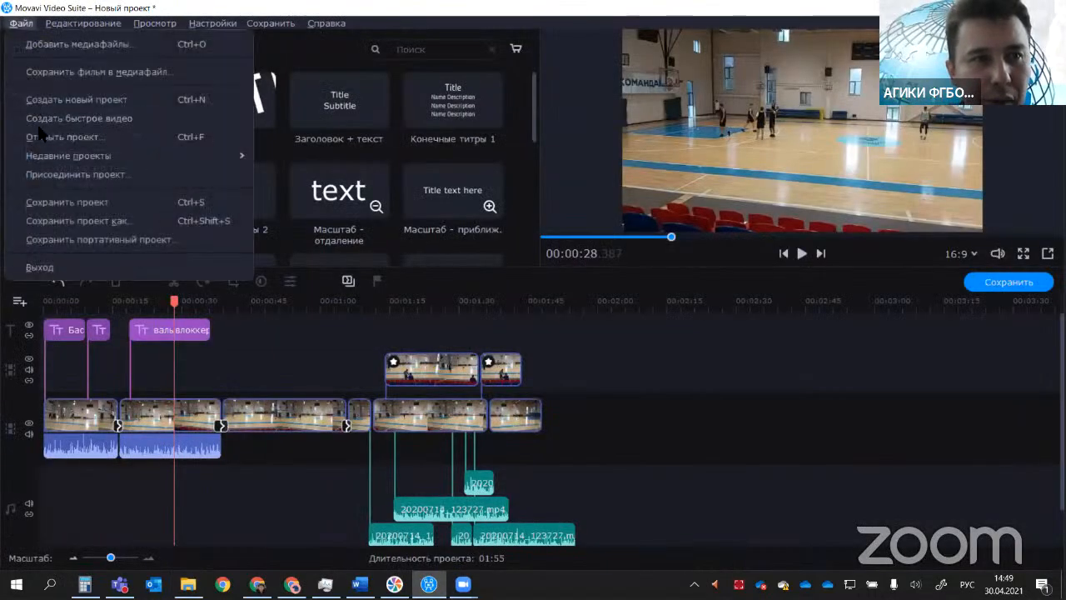
click(67, 220)
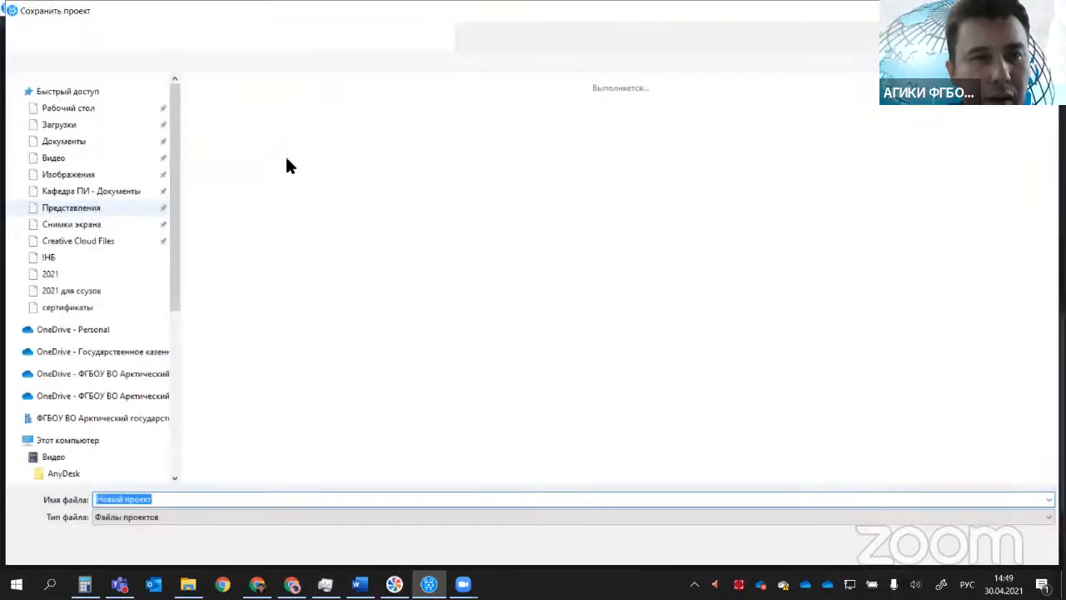
drag(171, 201, 174, 147)
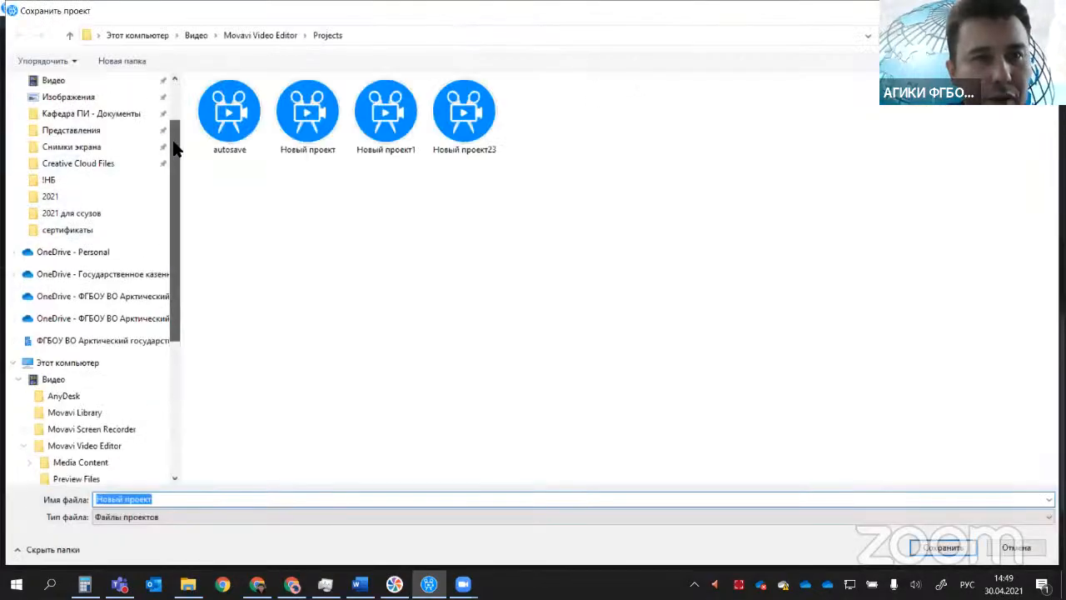
click(189, 38)
double_click(238, 103)
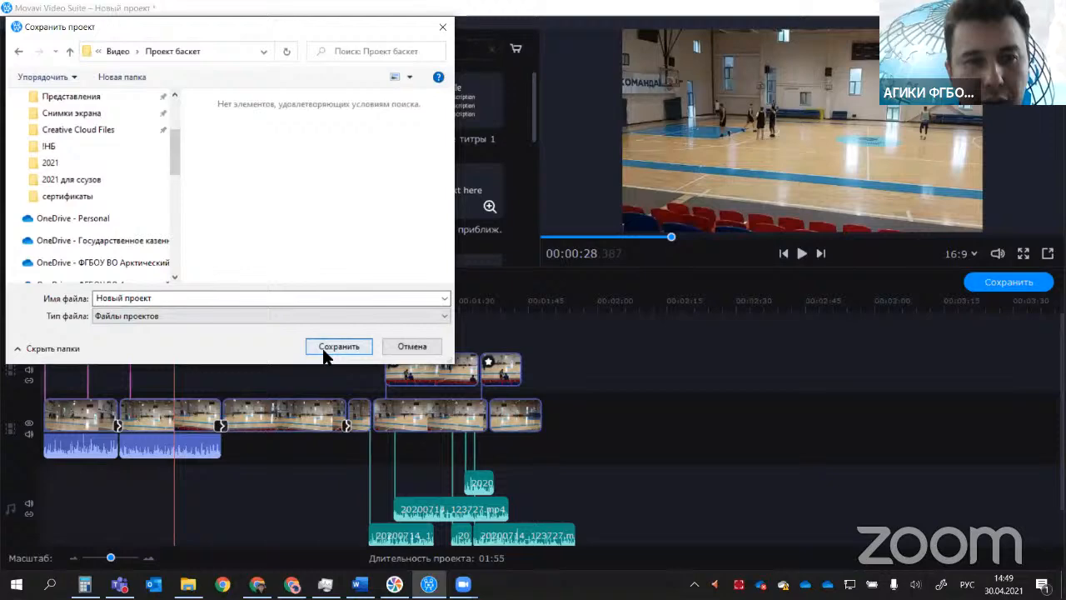
click(334, 347)
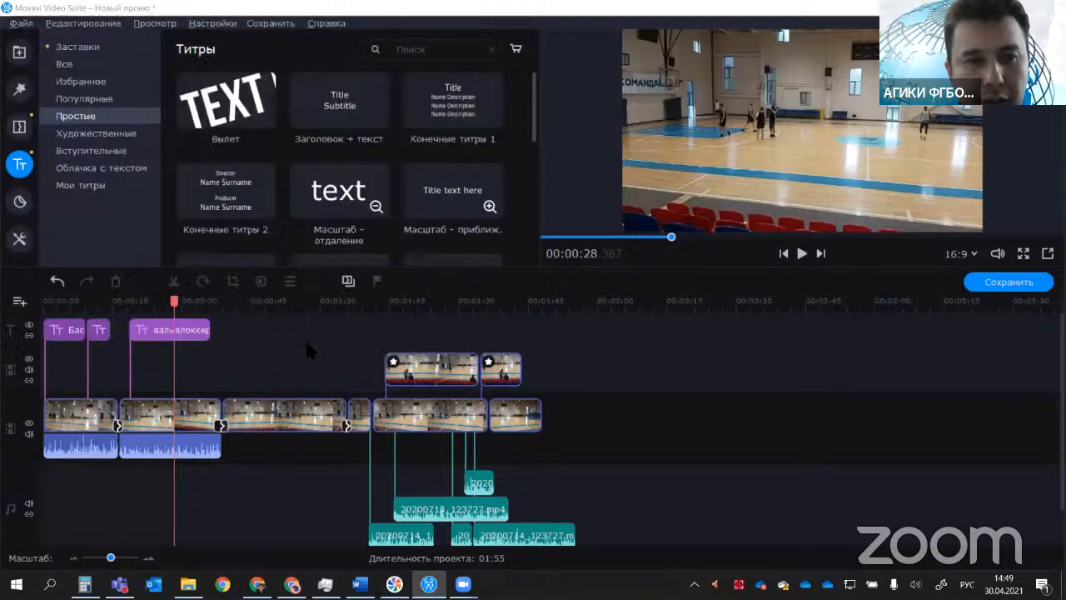
Step: Switch to File Explorer and check the saved project file in the "Проект баскет" folder
click(188, 585)
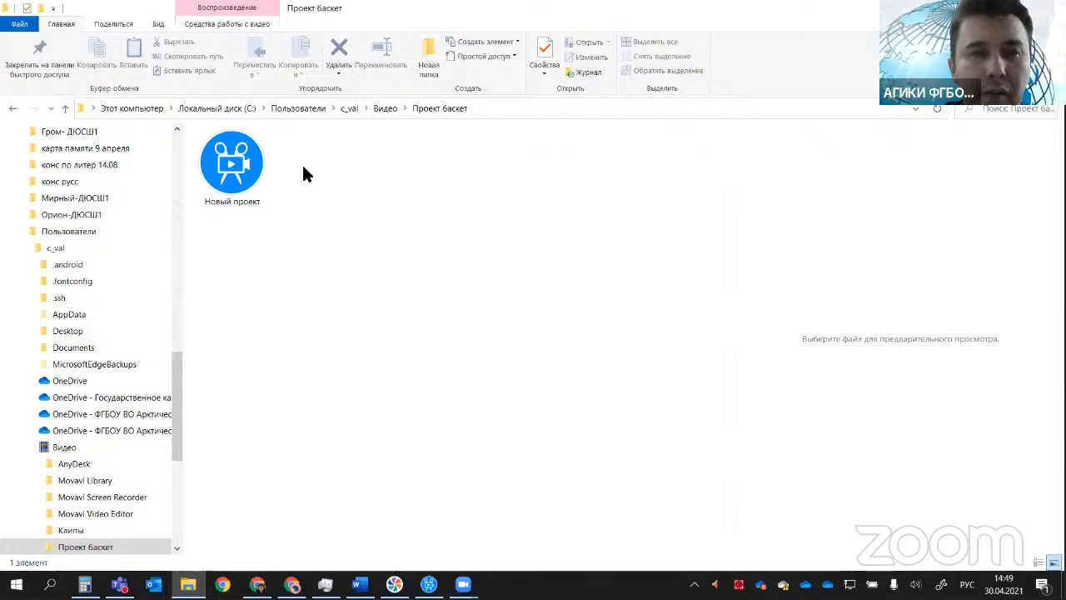
click(233, 193)
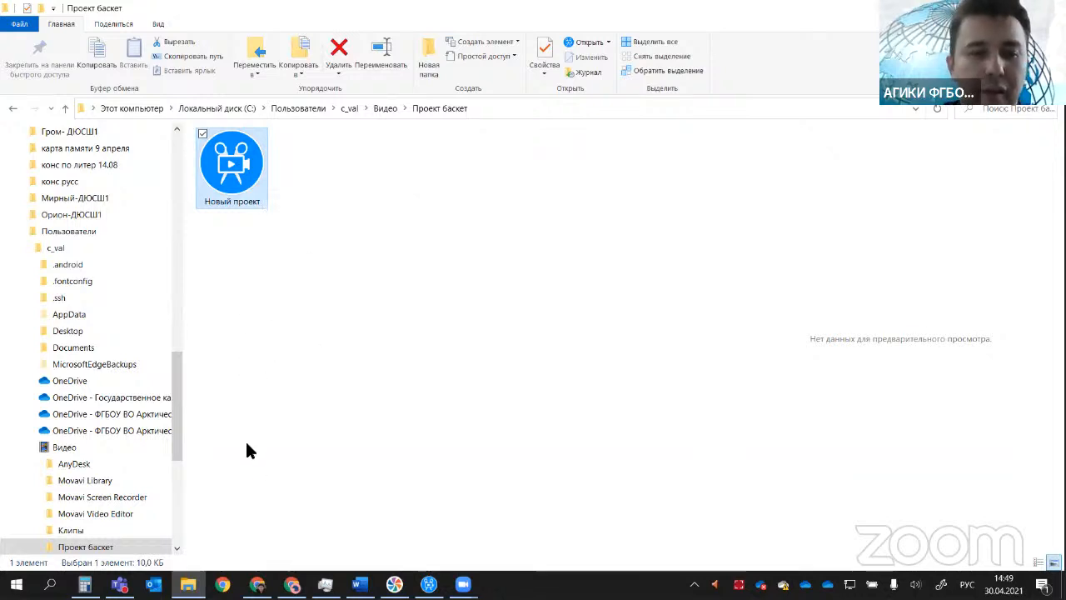
click(428, 584)
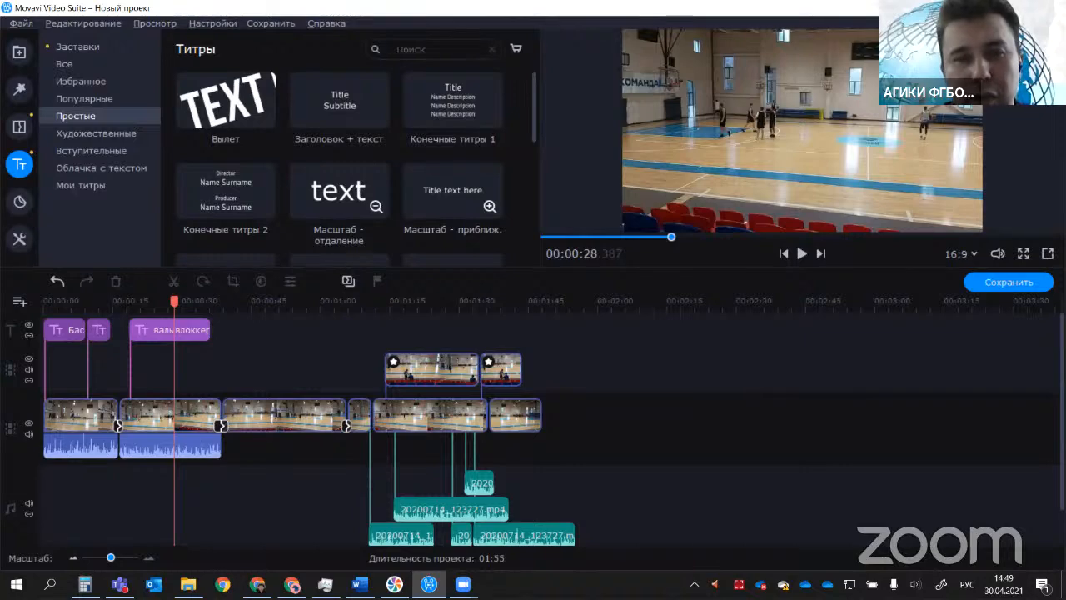
key(alt+Tab)
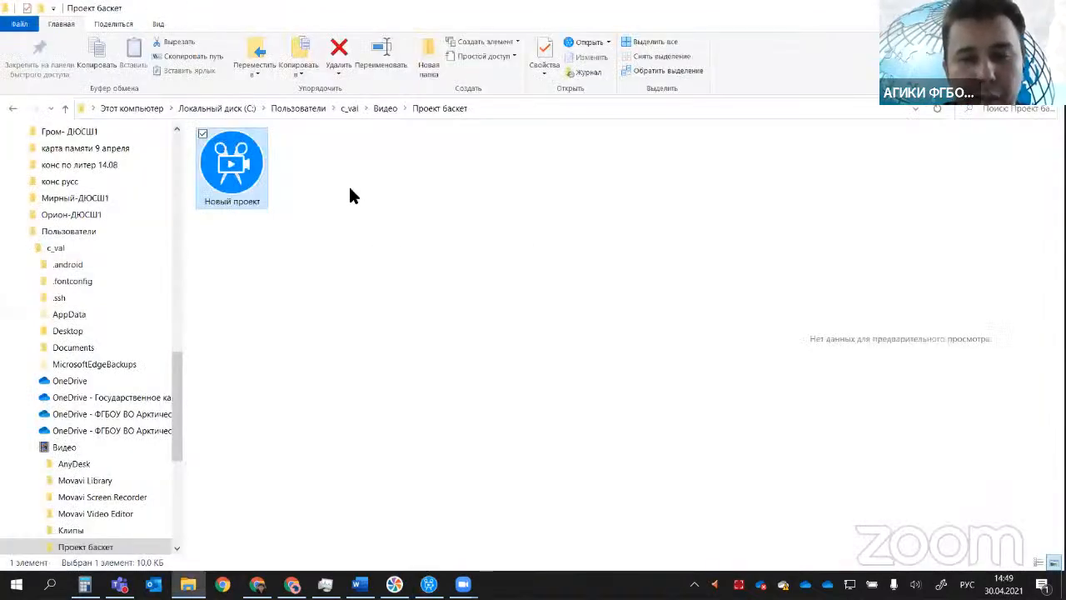
Step: Go up to the "Видео" folder and copy the "Проект баскет" folder
click(381, 109)
click(244, 156)
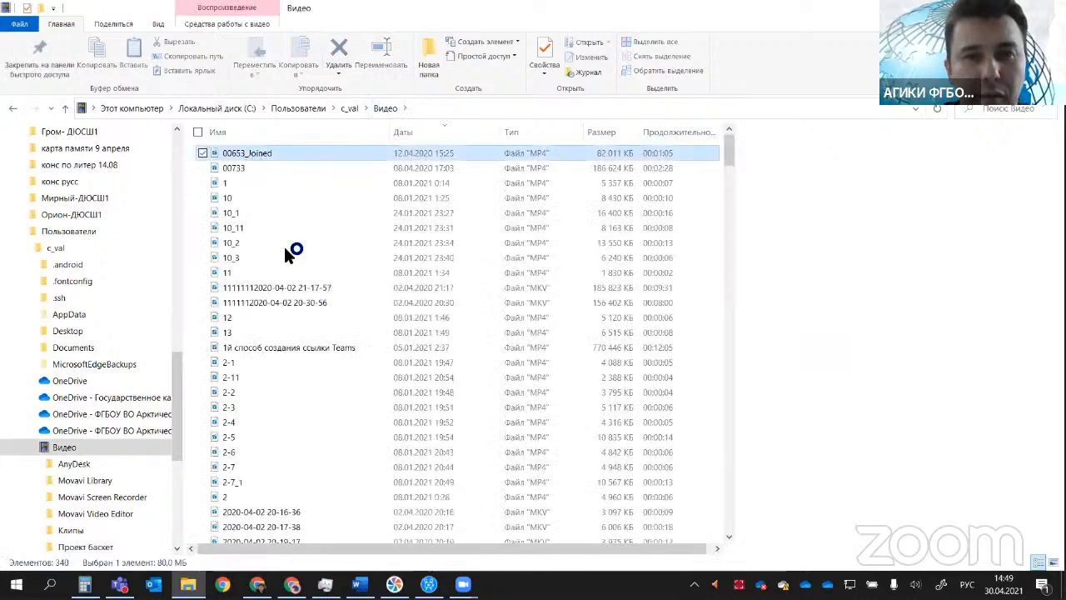
right_click(275, 325)
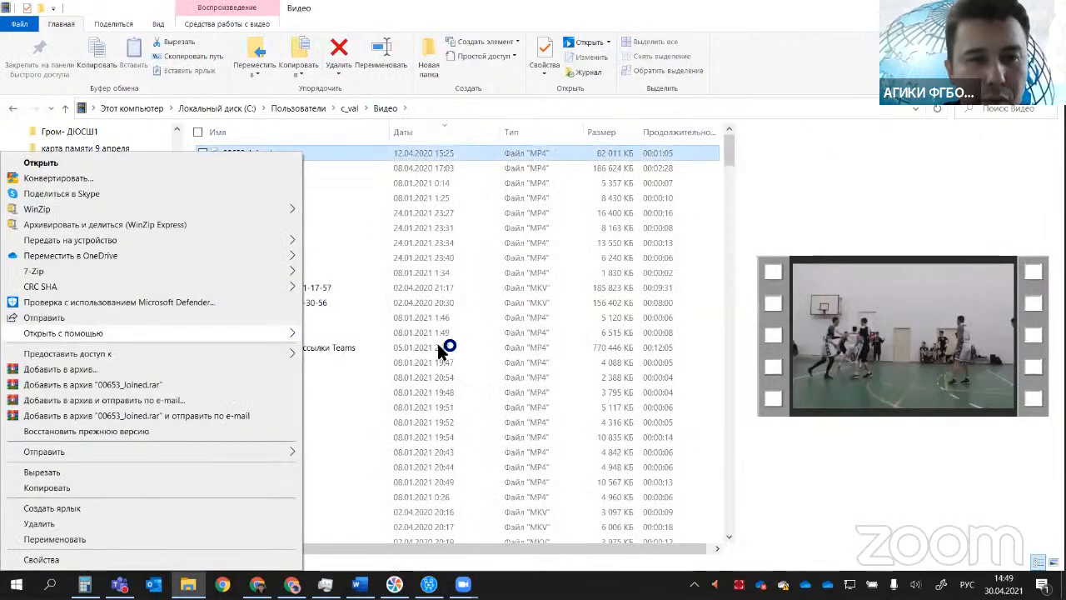
mouse_move(281, 336)
click(375, 348)
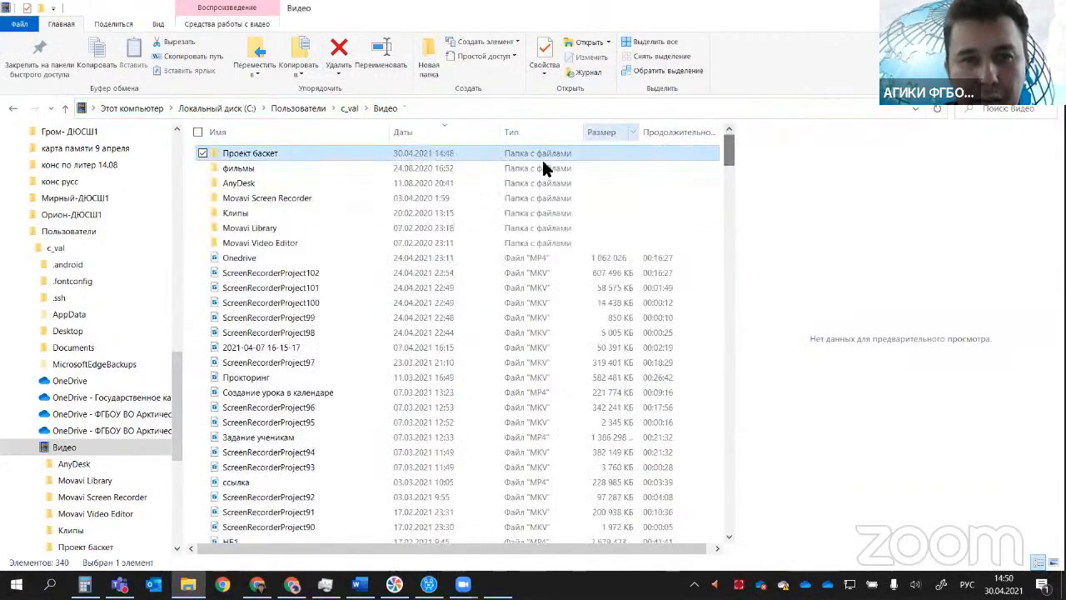
right_click(258, 152)
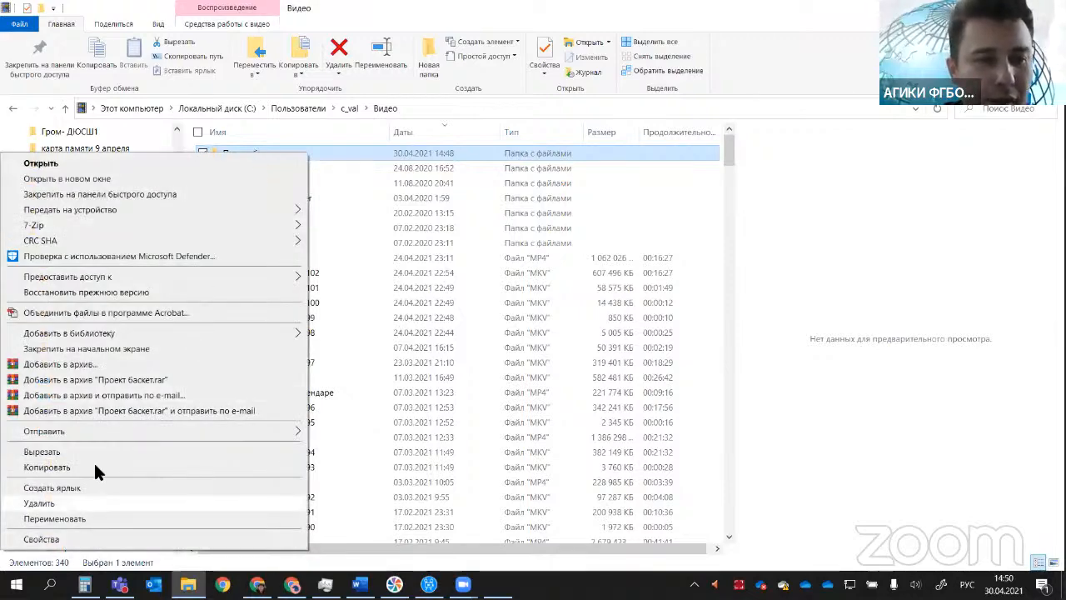
click(94, 467)
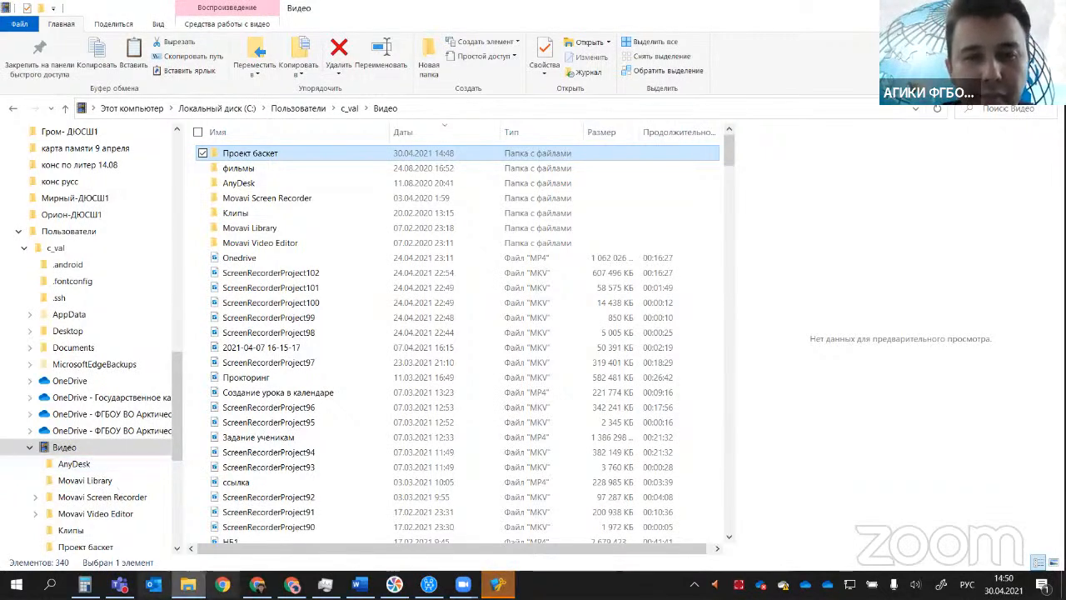
Step: Close the video-cutting window of 00653_Joined.mp4 and return to the Movavi Video Suite project to view its file commands
mouse_move(497, 583)
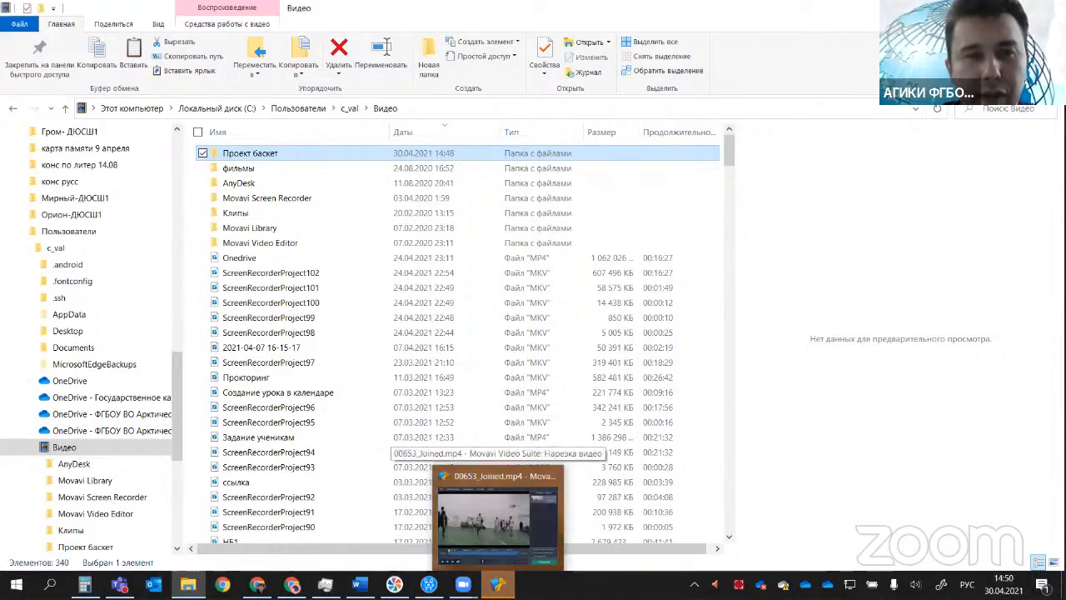
click(497, 583)
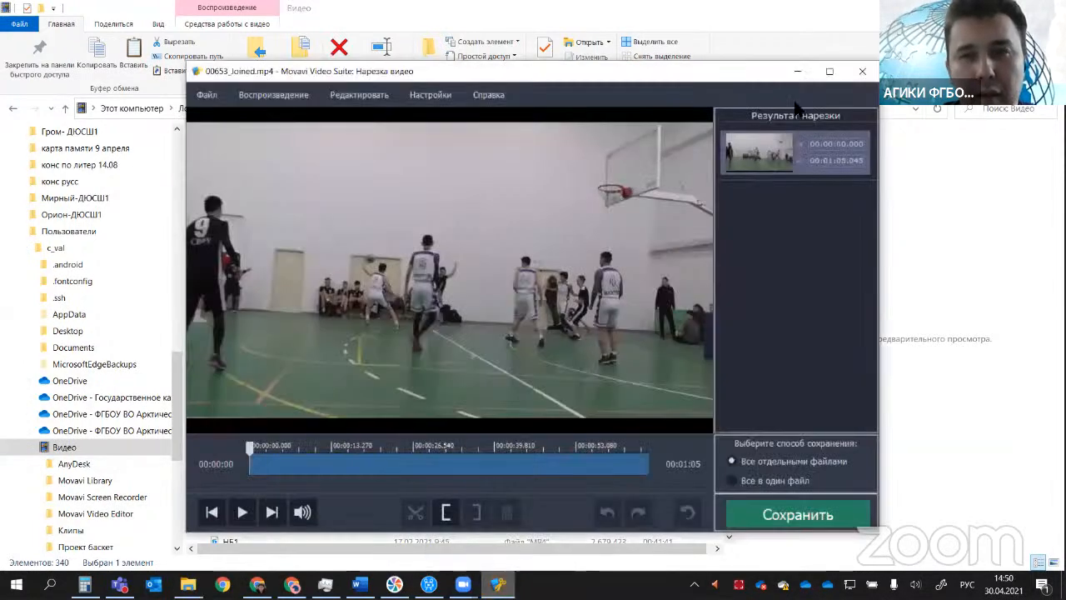
click(854, 67)
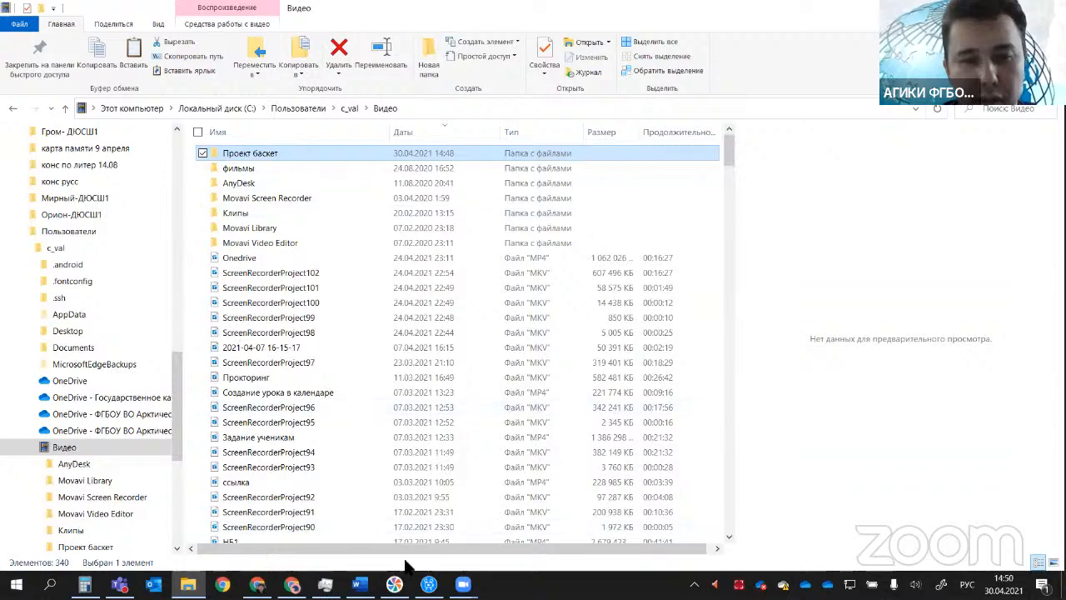
click(429, 585)
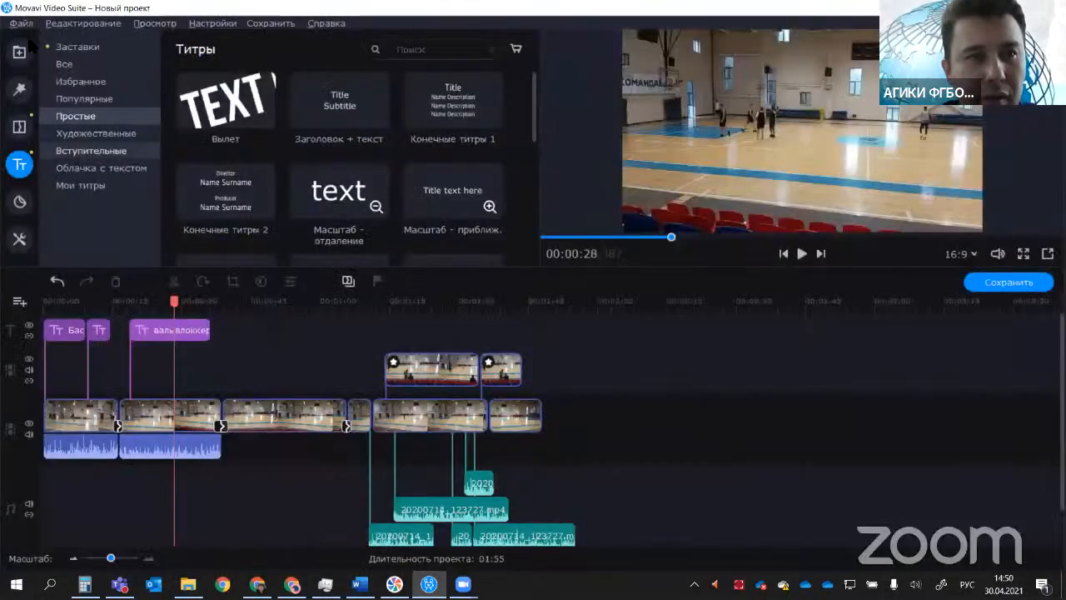
click(15, 25)
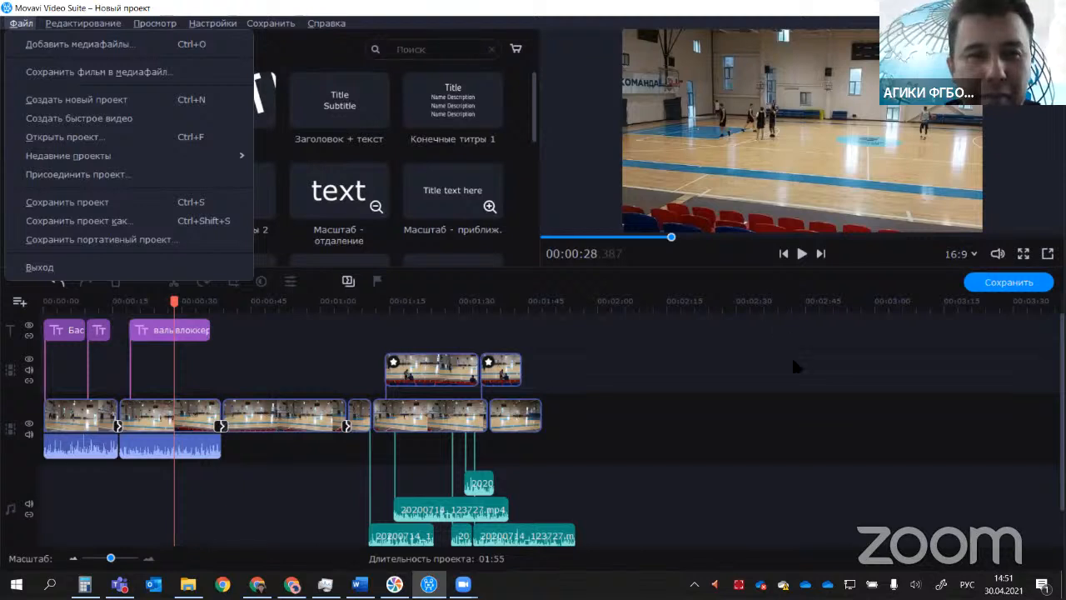
Step: Switch to the Word outline, highlight the "Монтаж видео" section and the conversion item for review, and minimize the document
click(721, 424)
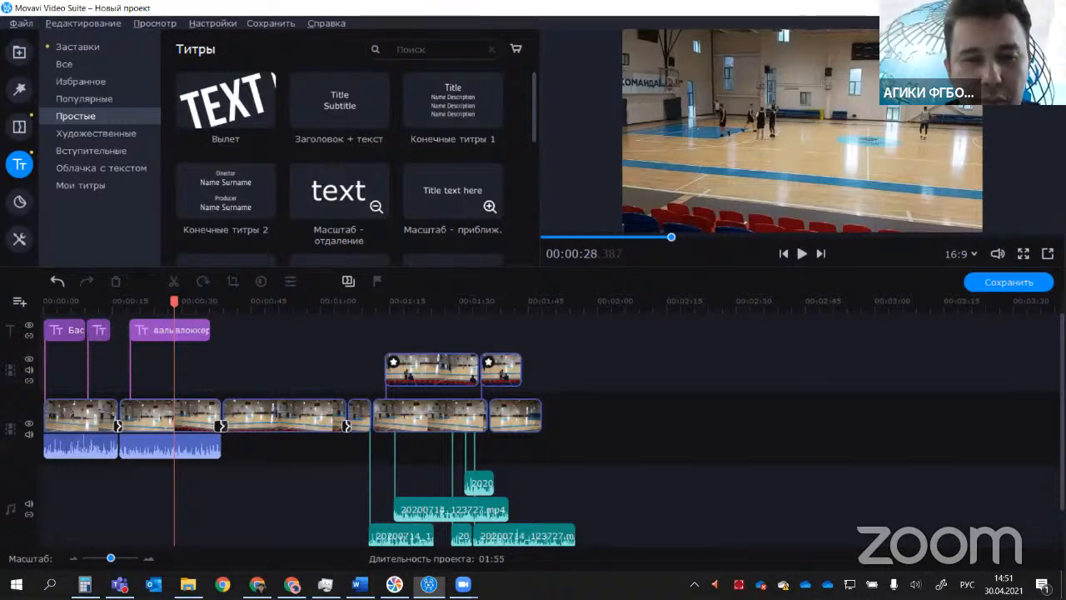
click(359, 583)
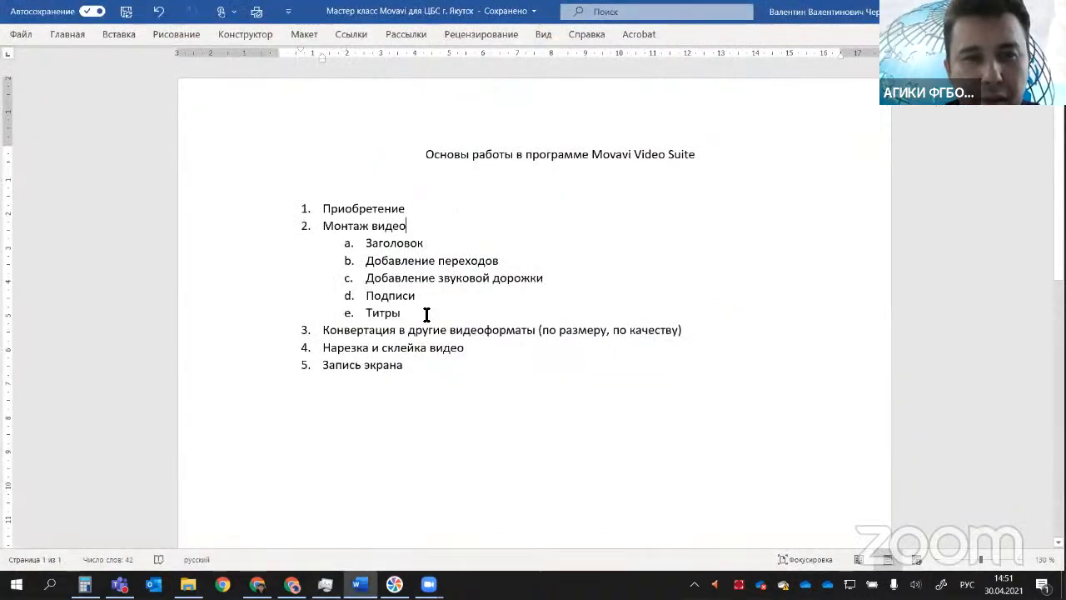
drag(426, 315, 323, 224)
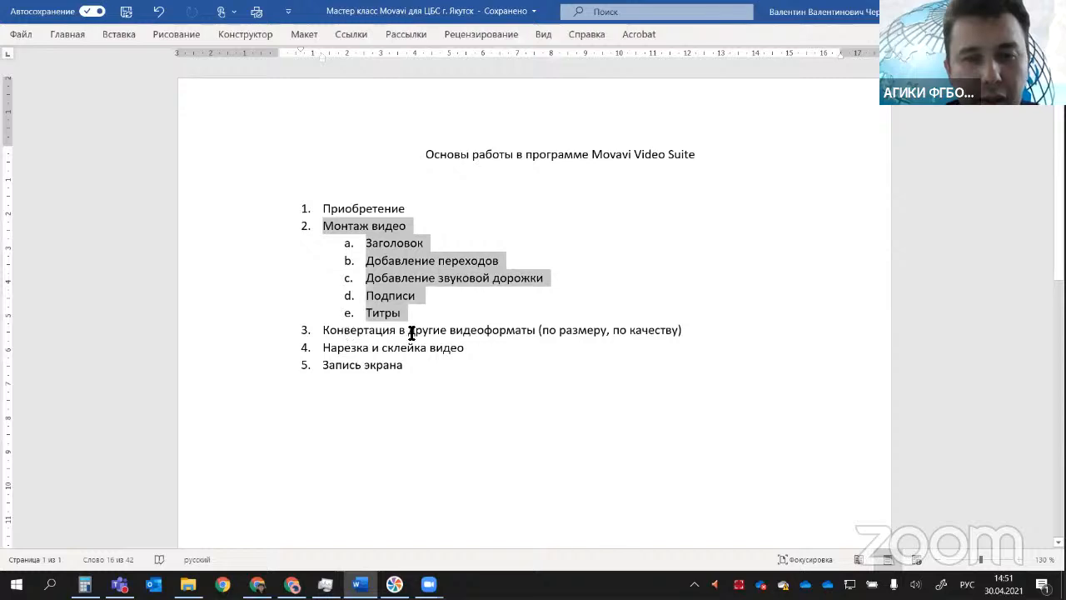
drag(410, 333, 512, 333)
click(544, 405)
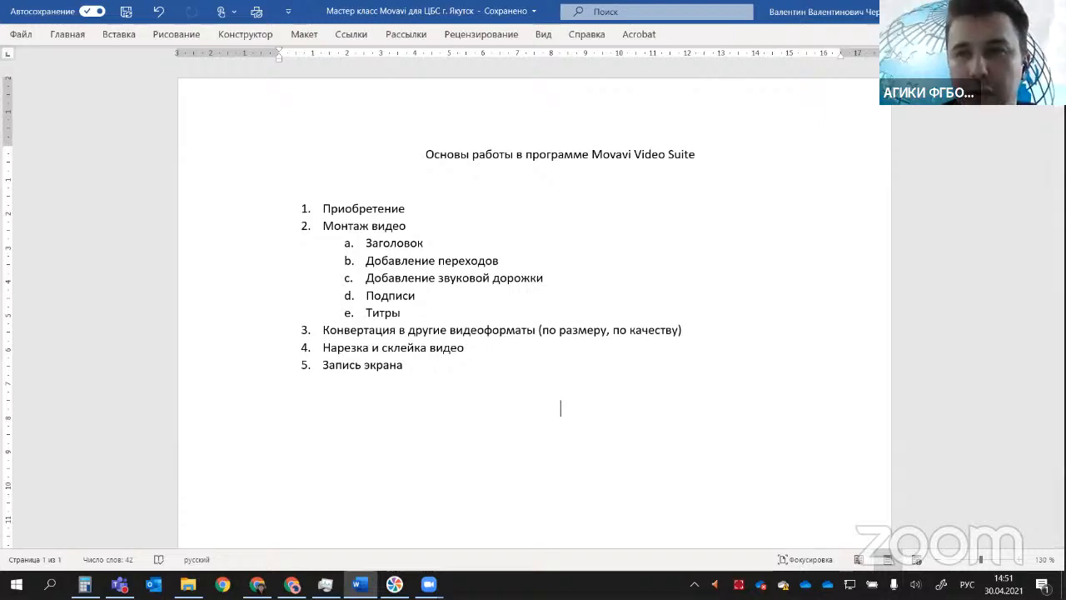
click(986, 11)
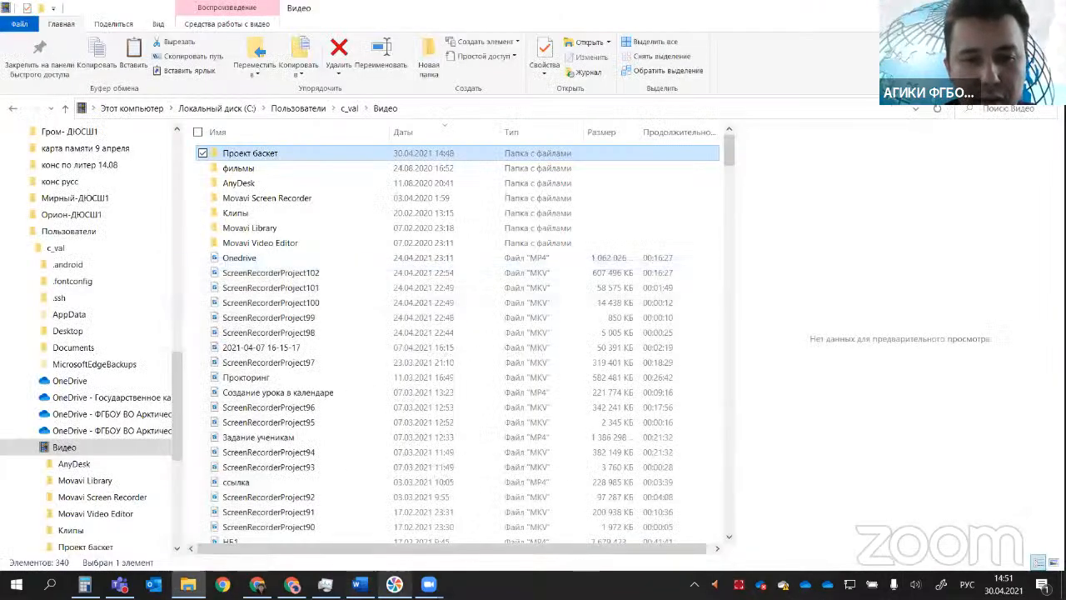
Step: Launch the video converter from the Movavi Video Suite video tools and choose Samsung Galaxy S4 as the output format
click(393, 585)
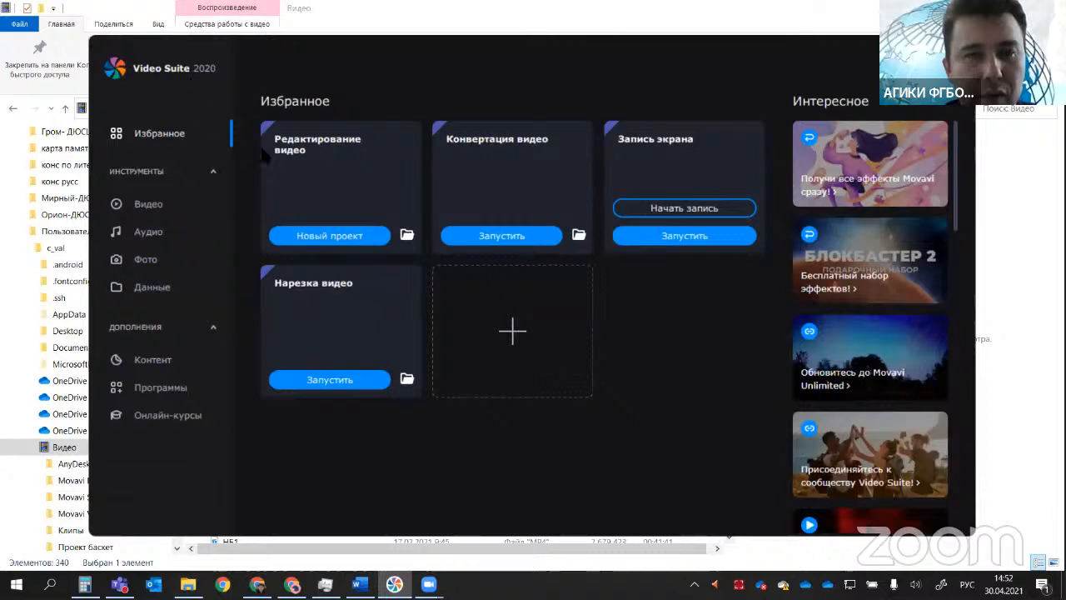
click(164, 206)
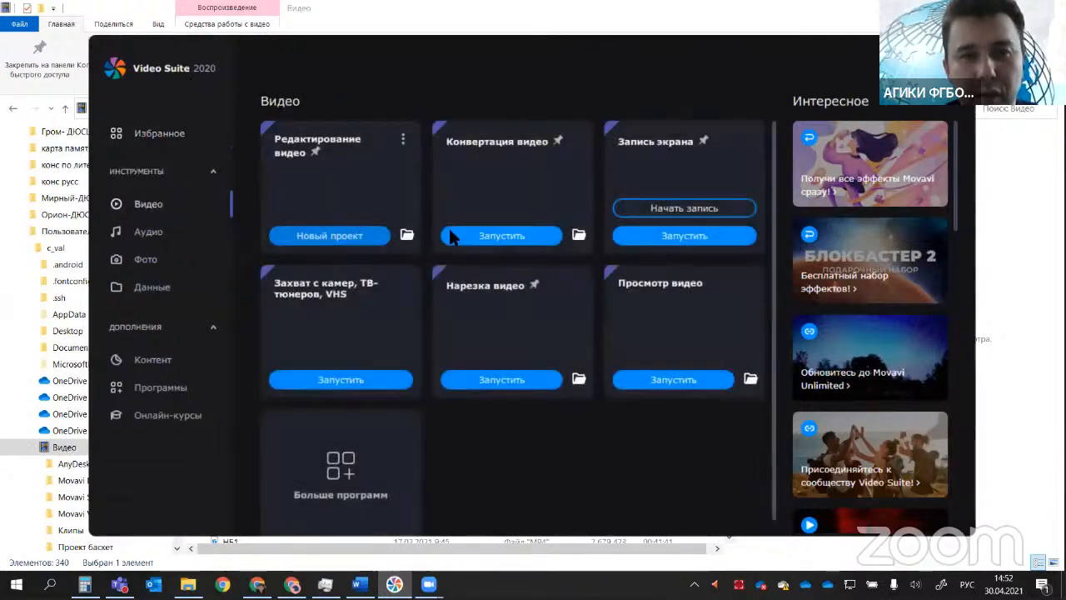
click(514, 239)
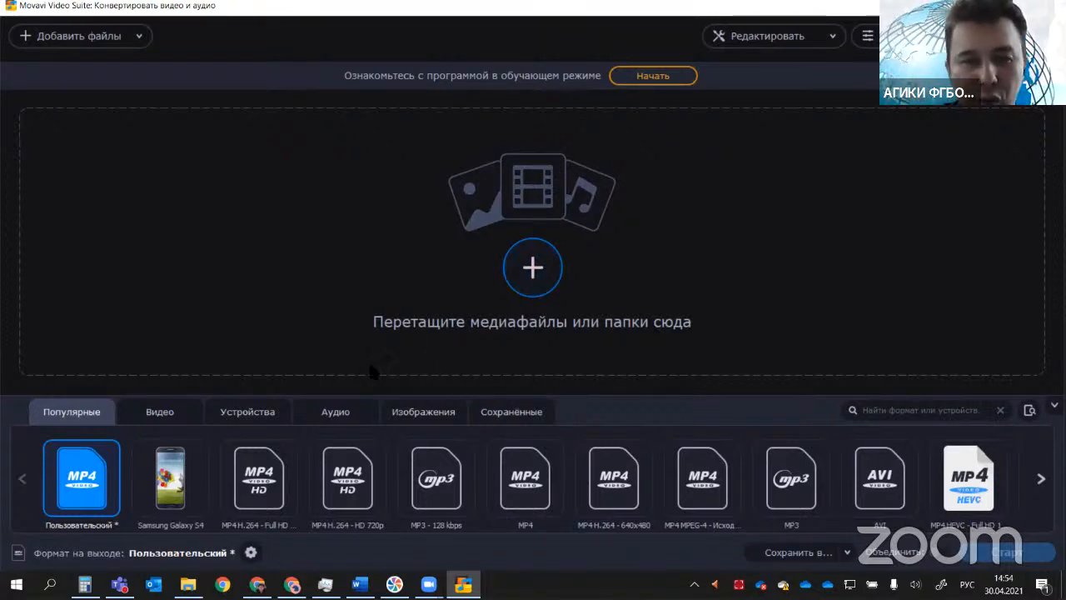
click(188, 480)
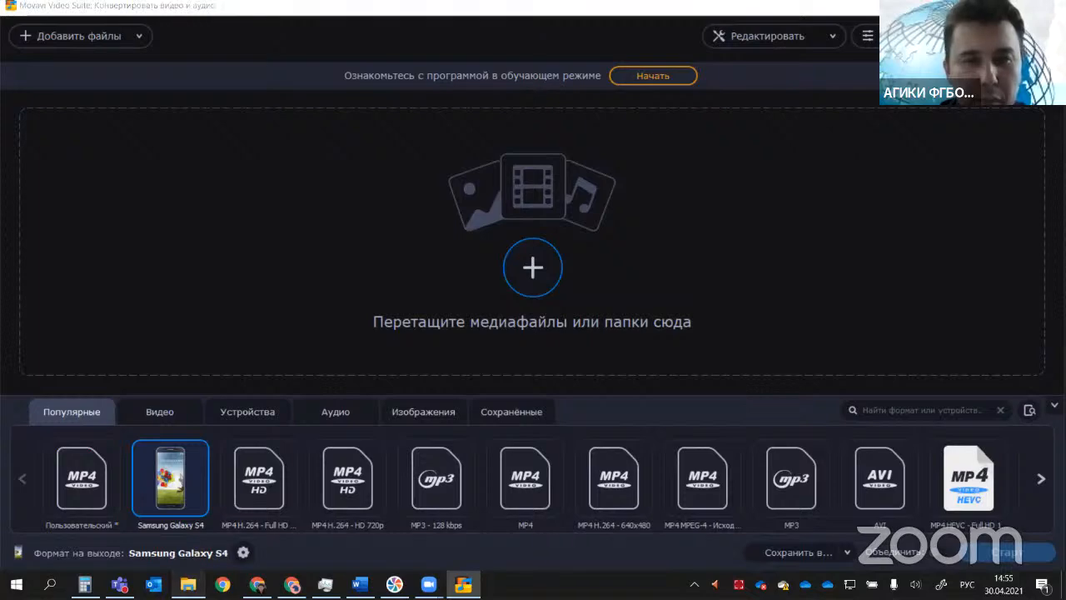
Step: Switch to File Explorer and open the "Гром- ДЮСШ1" folder on local disk C:
key(alt+Tab)
drag(171, 397, 171, 471)
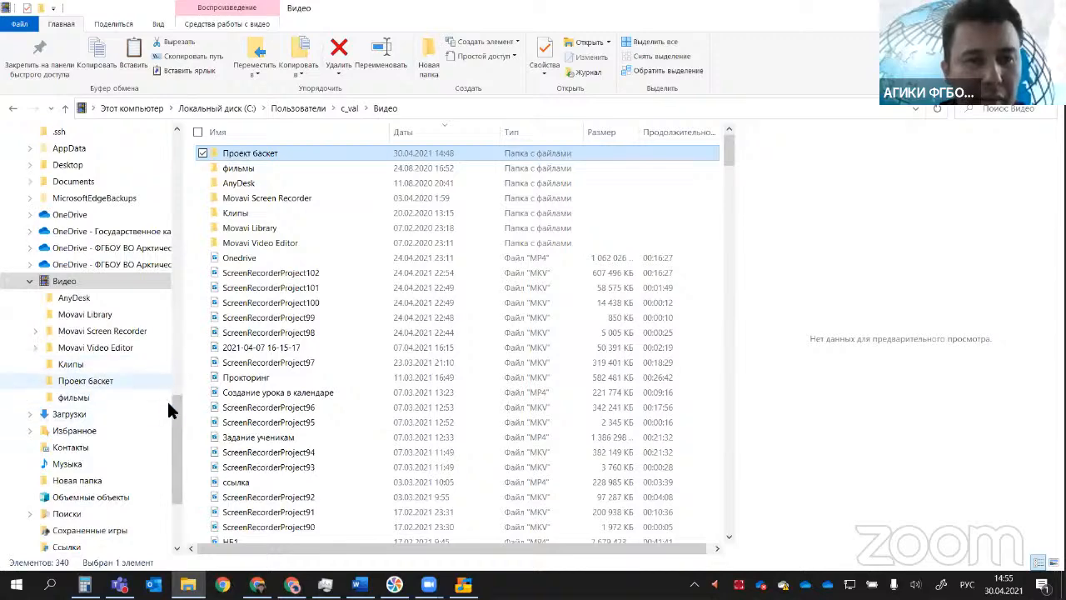
scroll(99, 509, down, 3)
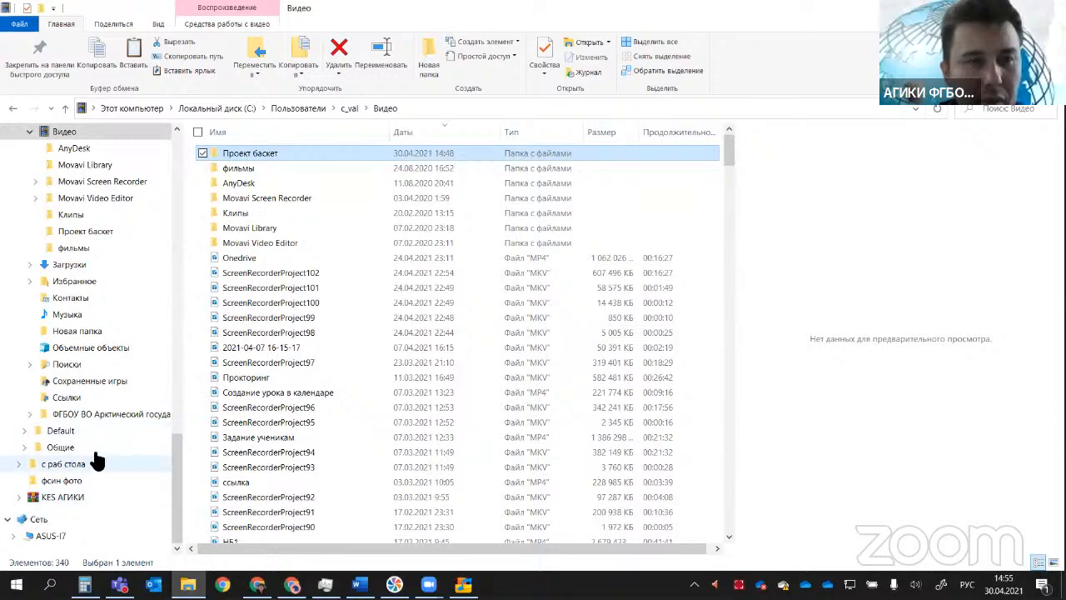
scroll(91, 461, up, 8)
scroll(93, 457, up, 9)
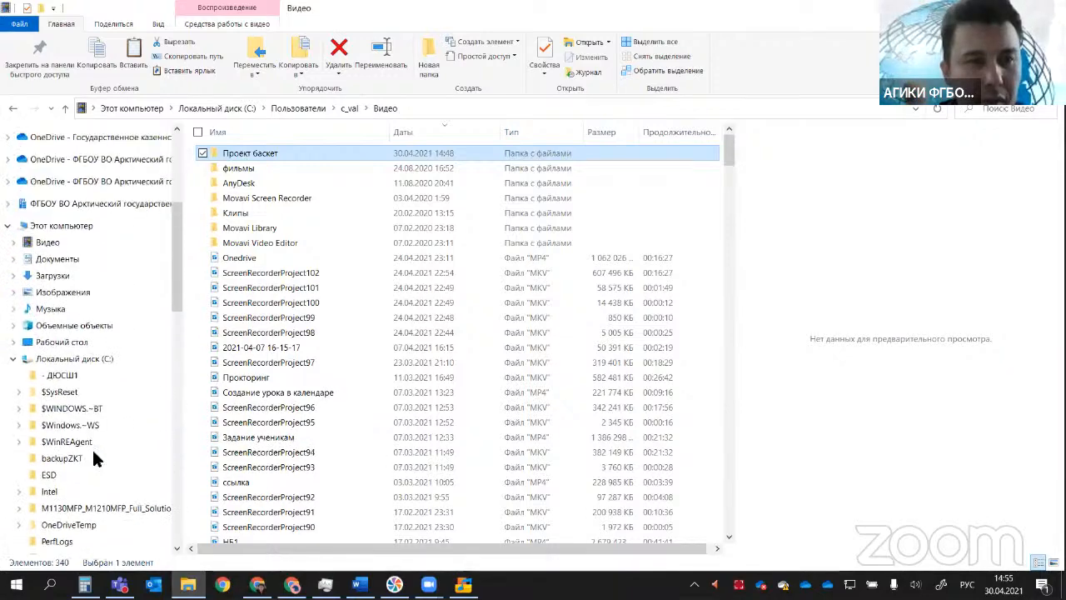
click(91, 414)
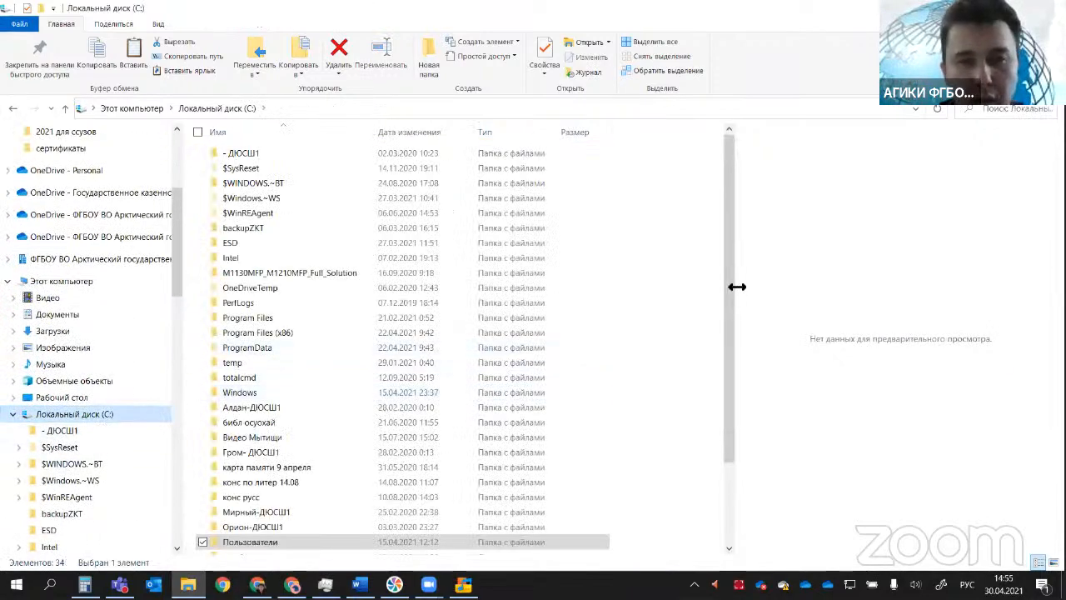
drag(725, 305, 725, 388)
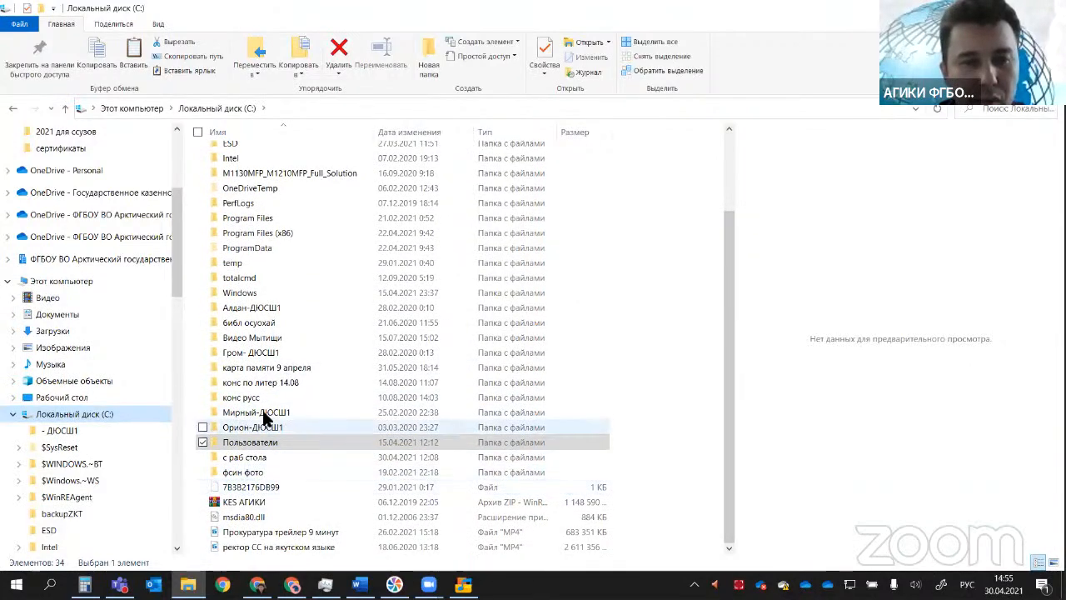
click(251, 352)
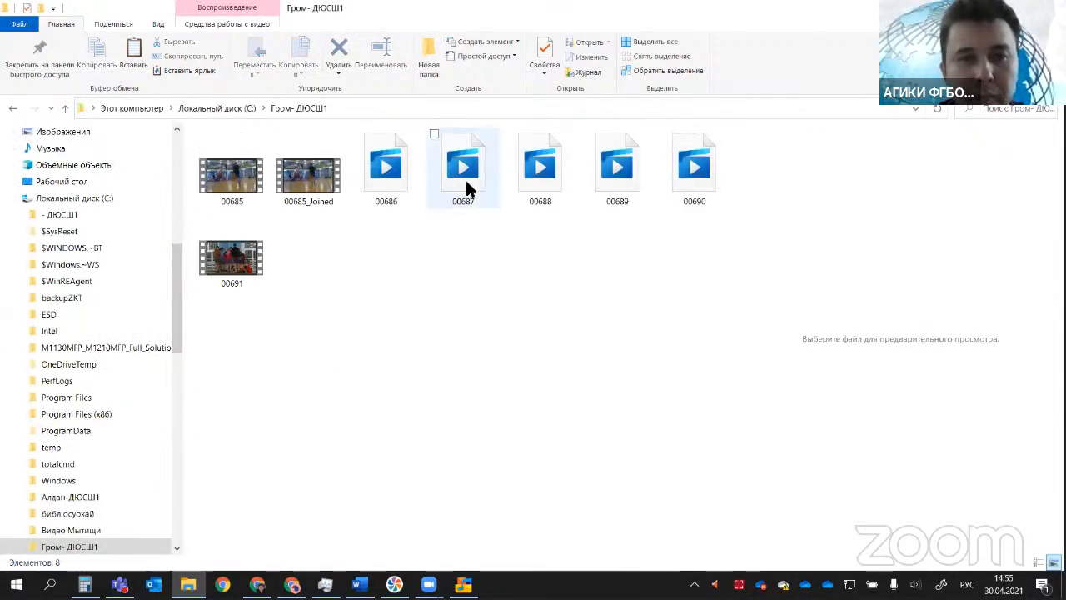
Step: Open the detailed properties of video 00687 and examine its frame width, frame height, duration and frame rate
click(465, 176)
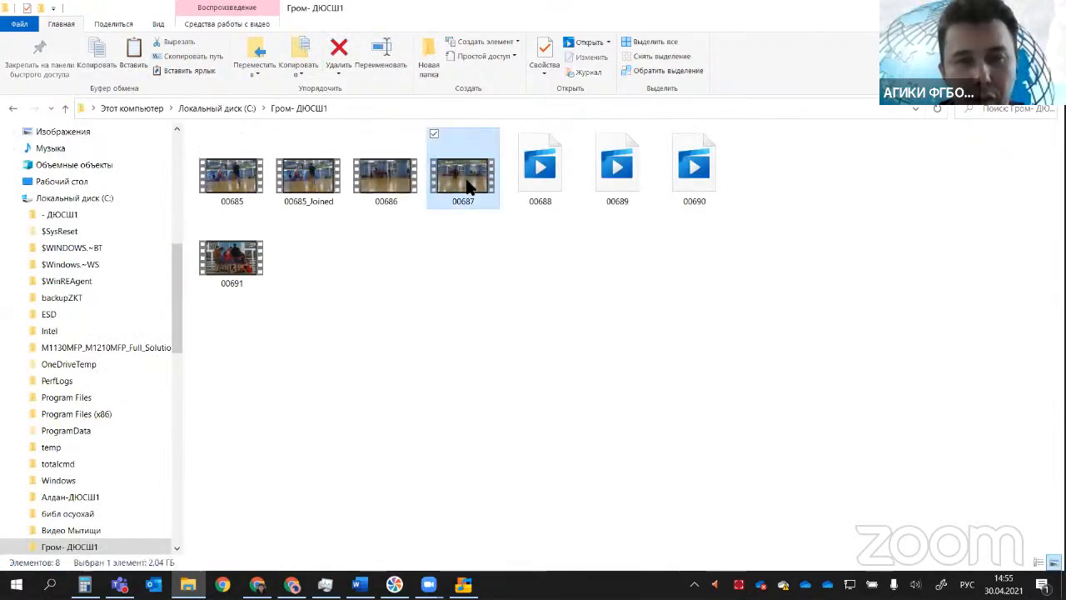
right_click(469, 178)
click(333, 561)
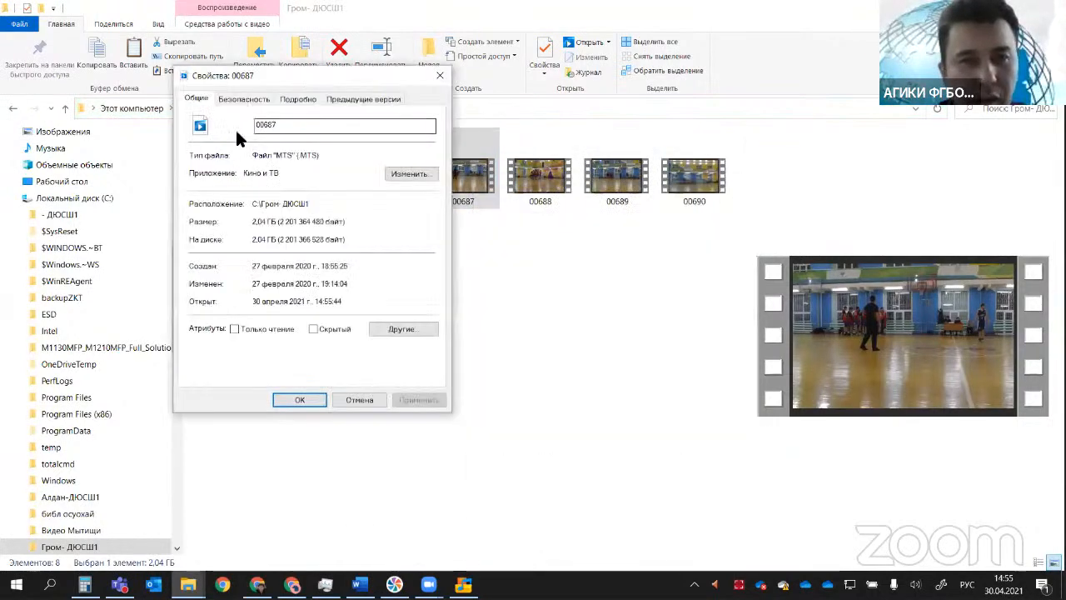
click(297, 97)
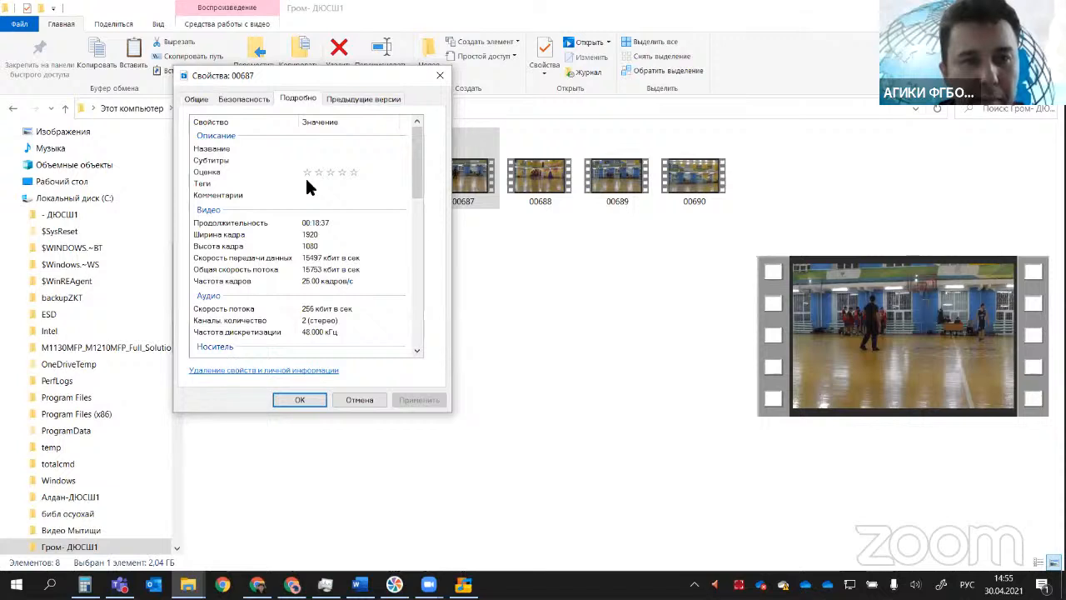
click(300, 235)
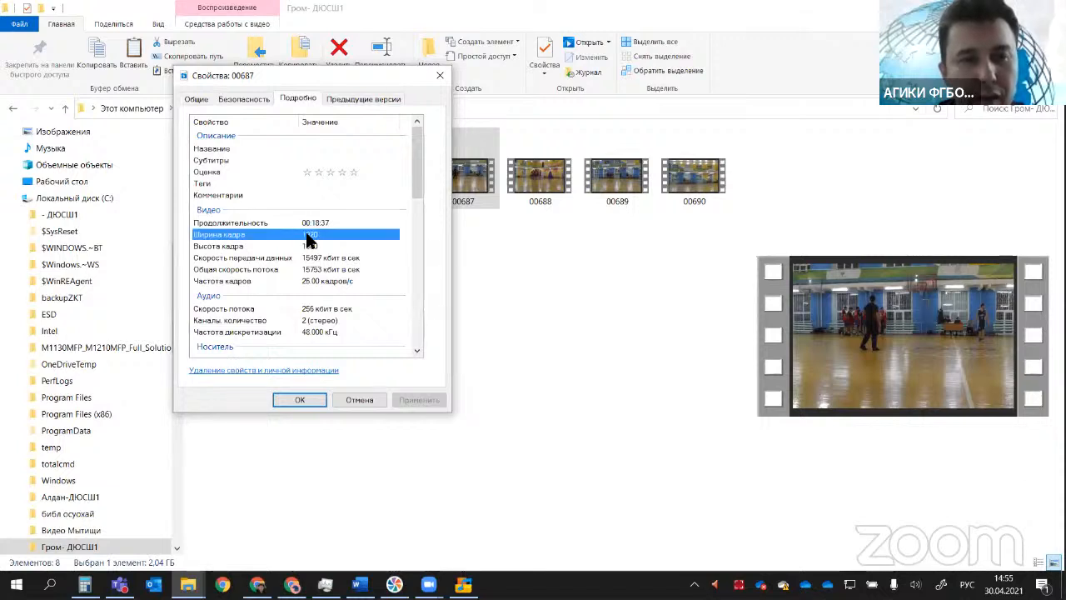
click(305, 248)
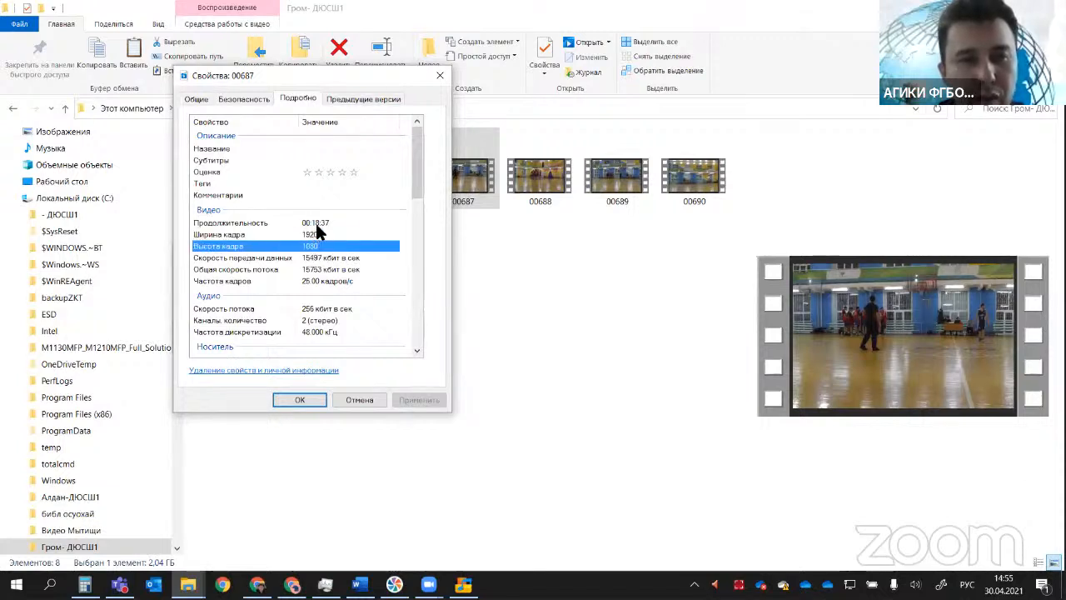
click(309, 223)
scroll(419, 177, down, 1)
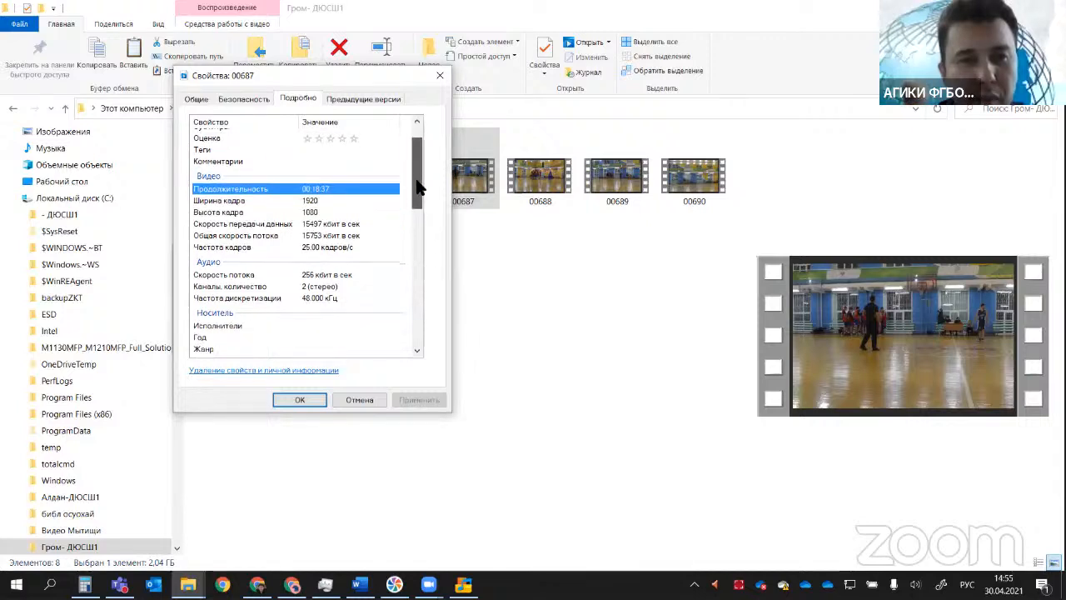
click(310, 245)
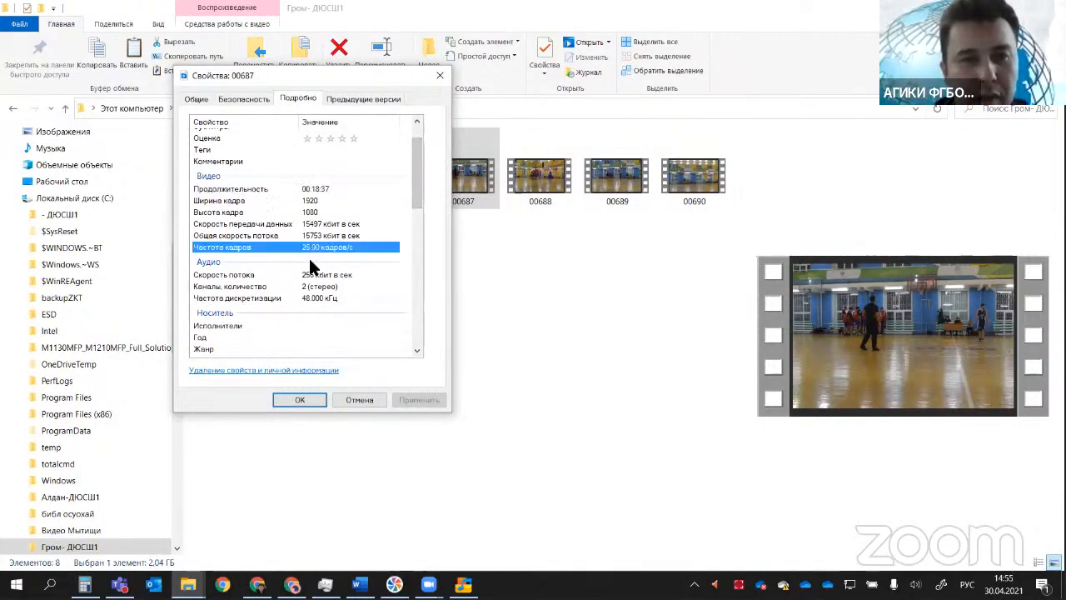
Step: Examine the size and file type in the detailed properties of 00687 and close the properties without changes
drag(414, 200, 398, 336)
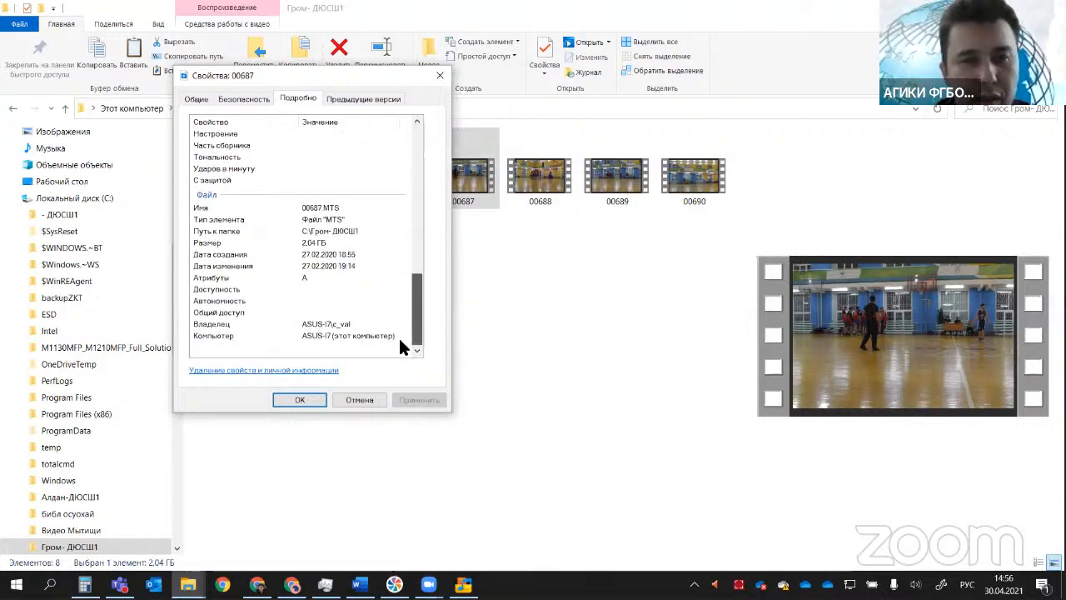
click(304, 243)
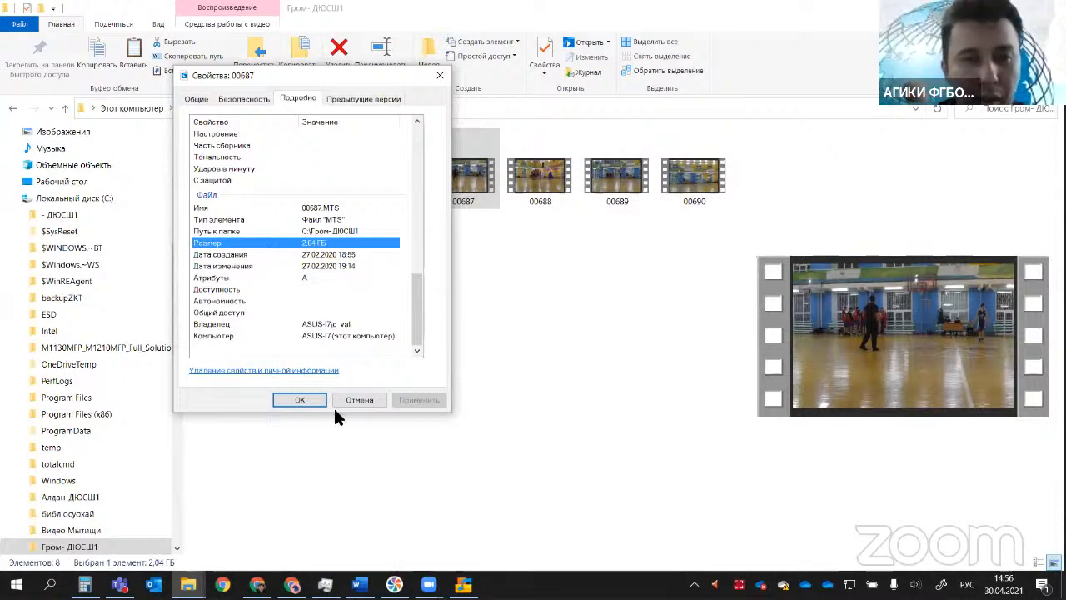
click(325, 220)
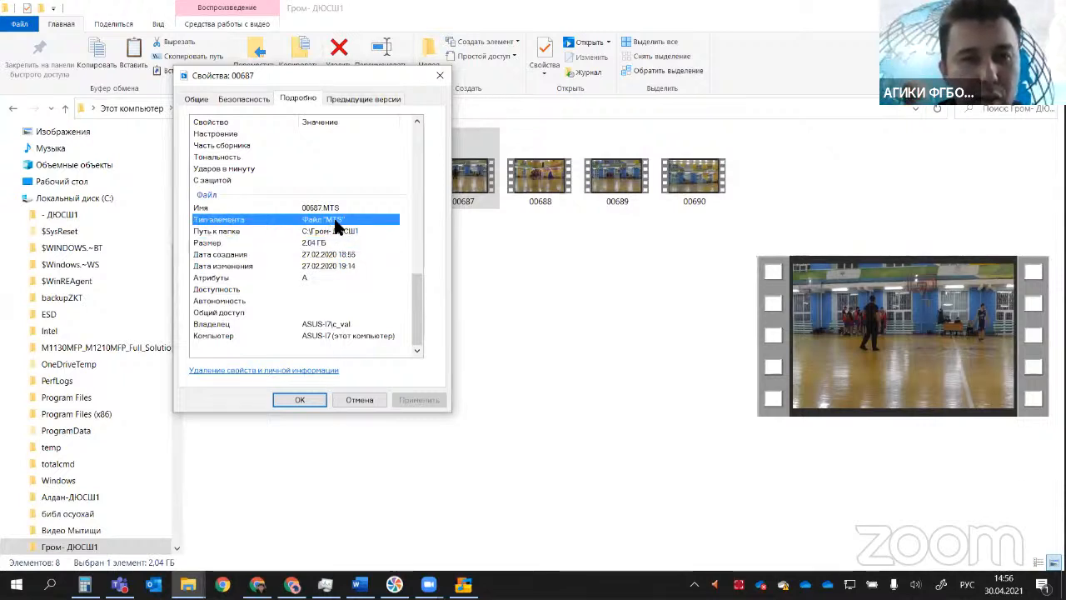
click(351, 399)
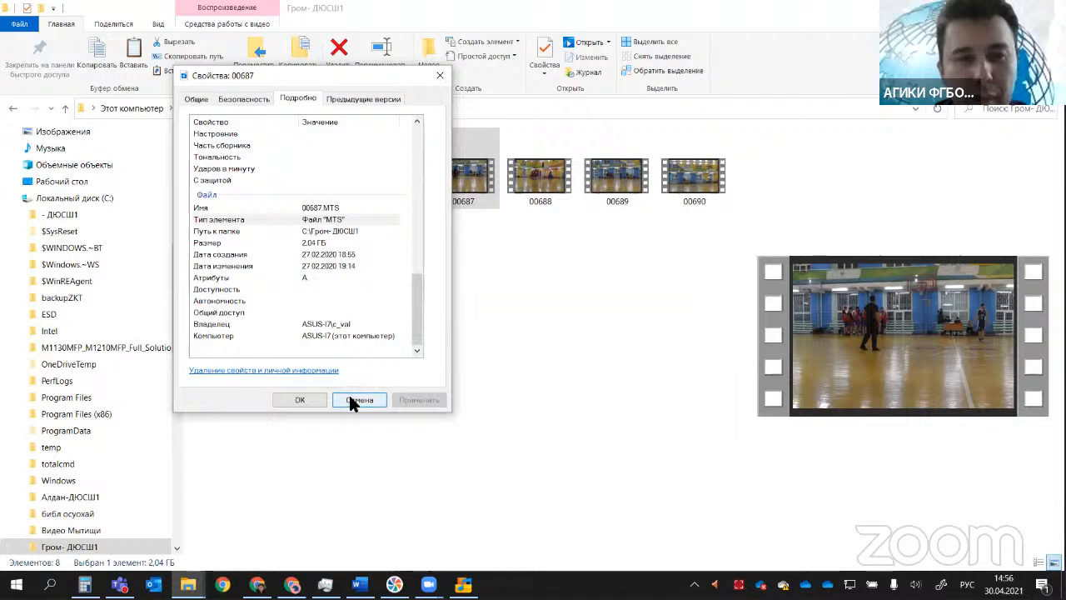
click(359, 399)
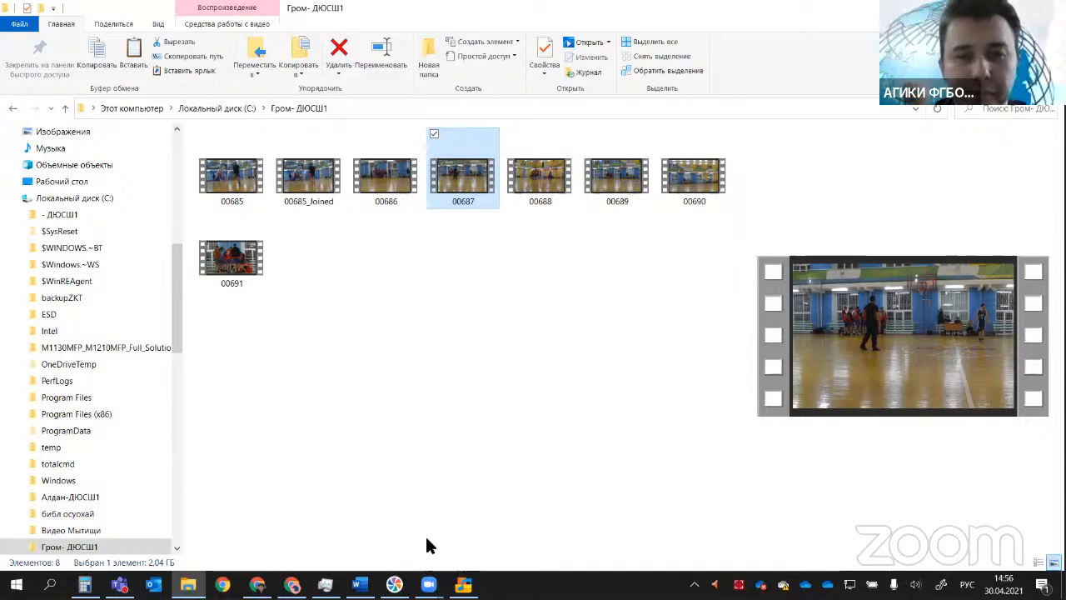
Step: Deselect the video and return to the Movavi Video Suite converter window from the suite's launcher
click(455, 450)
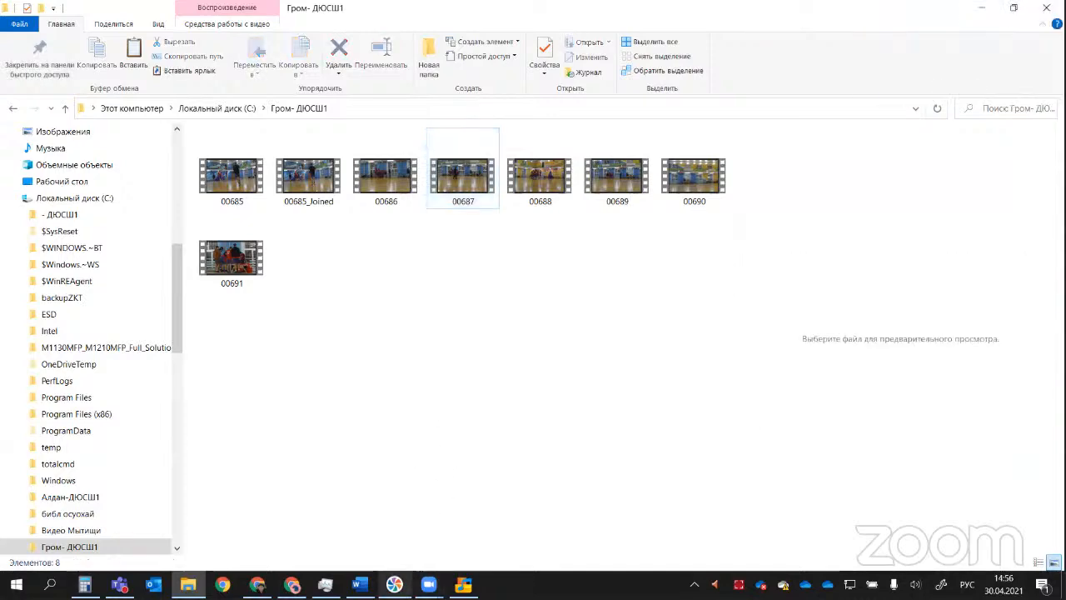
click(394, 584)
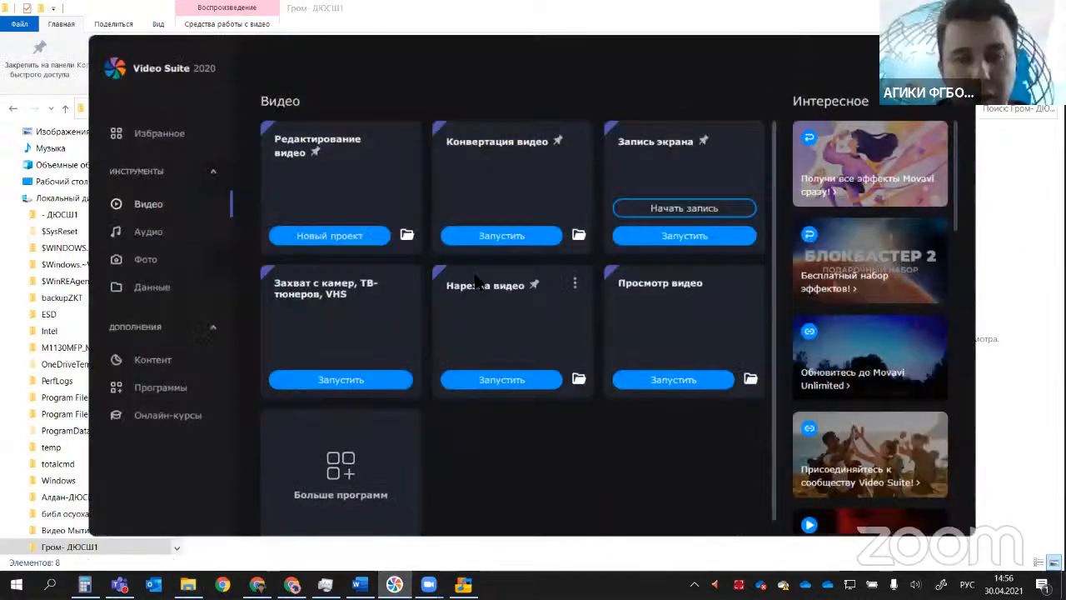
click(501, 236)
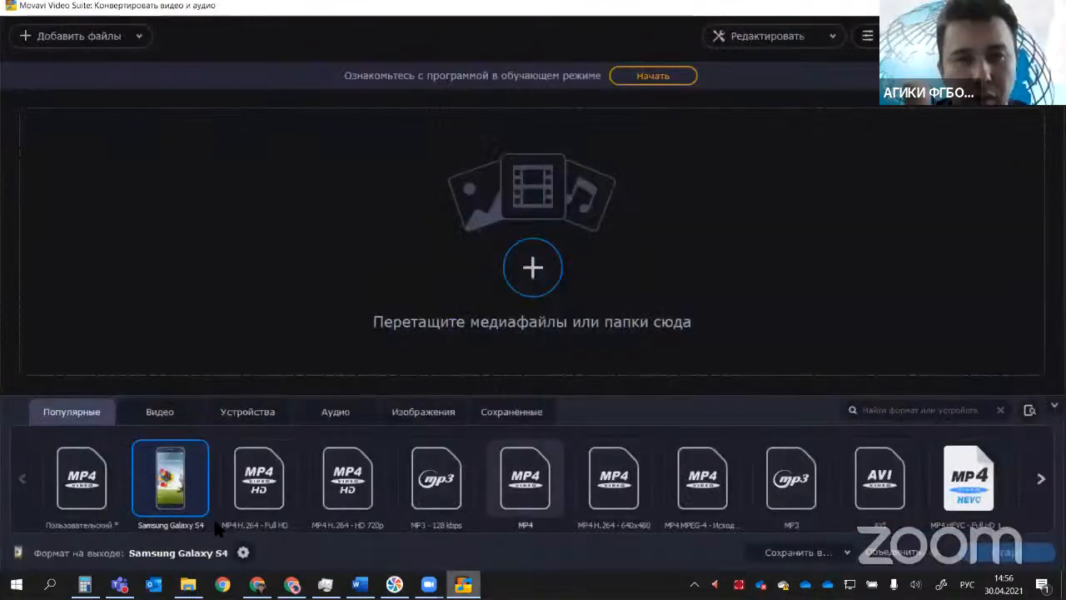
Step: Switch to File Explorer, rename video 00687 as "00687-ориг" and select the folder's path
click(188, 584)
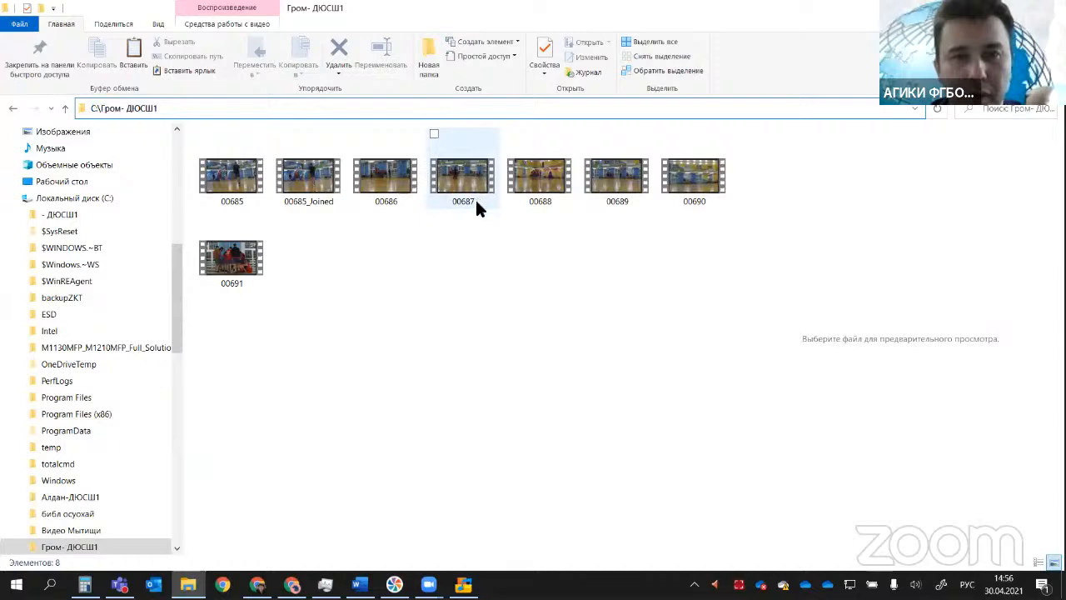
click(475, 197)
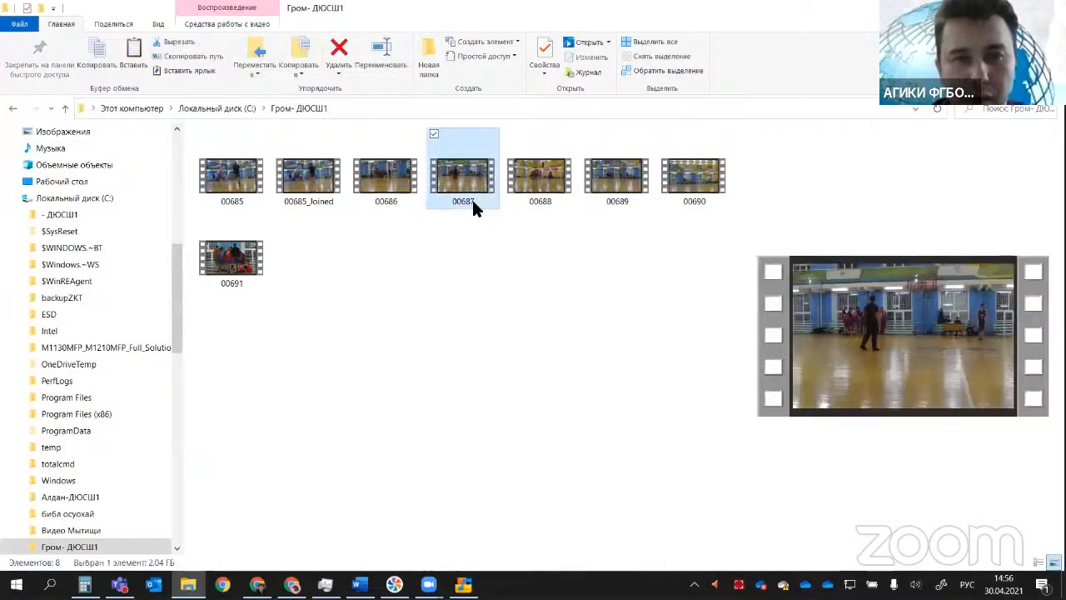
click(471, 197)
click(480, 202)
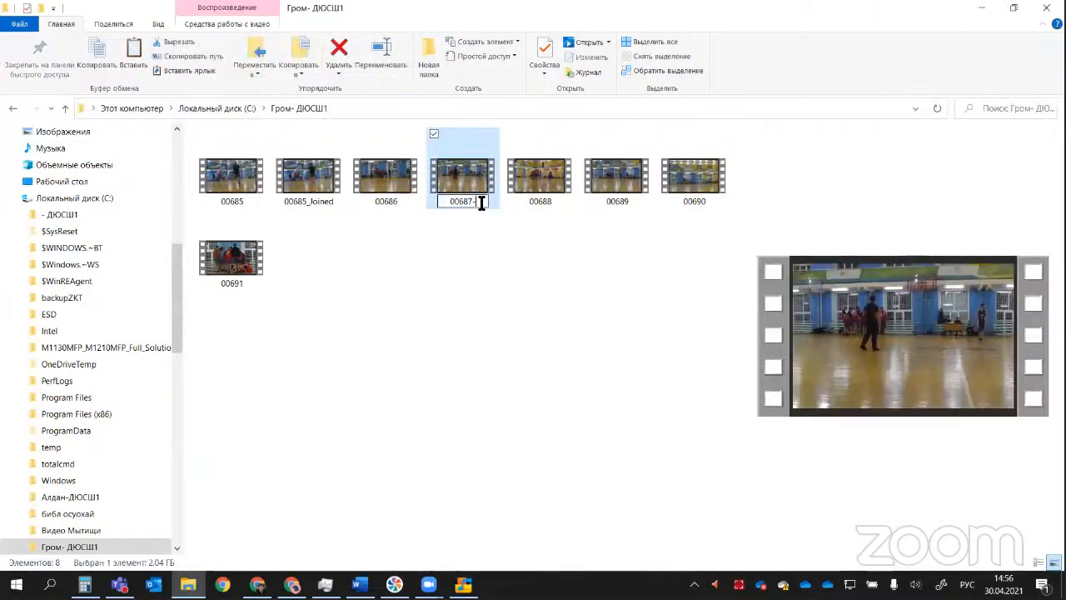
text(-ориг)
key(Return)
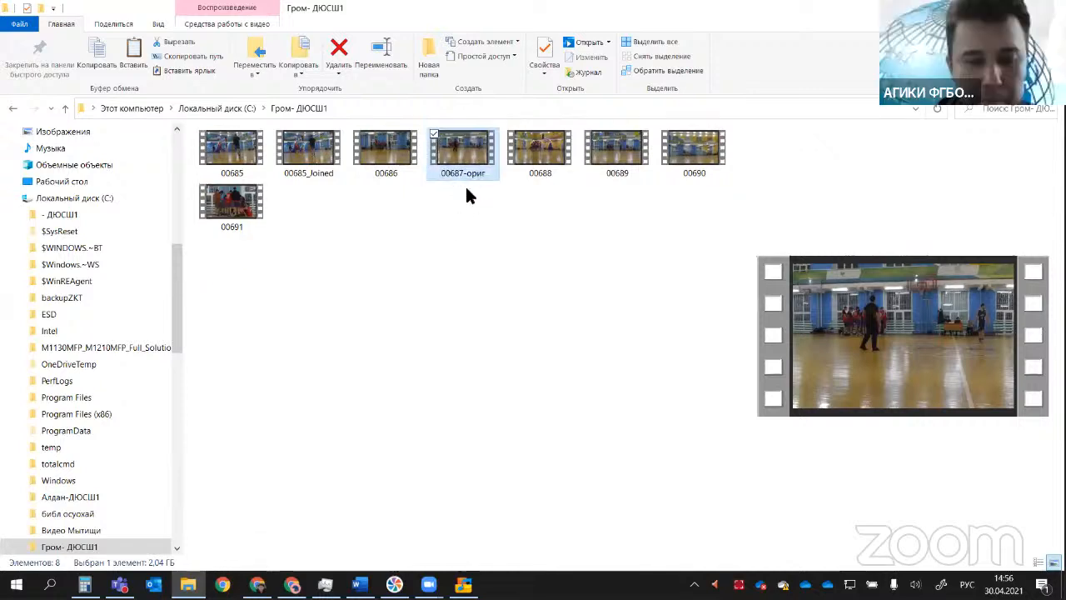
click(474, 113)
key(ctrl+c)
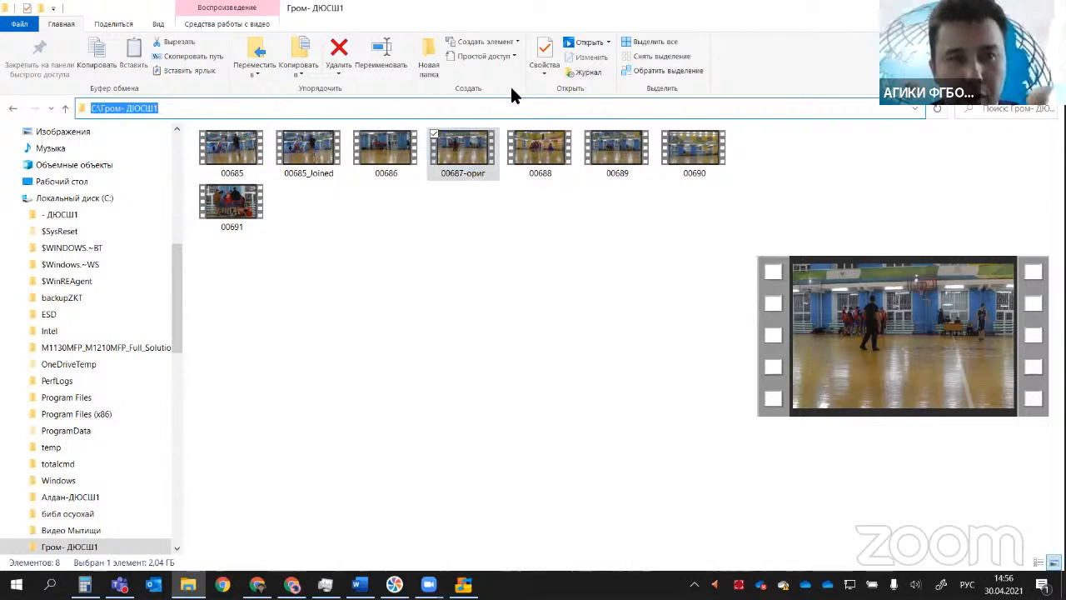
Step: Copy the folder path C:\Гром- ДЮСШ1 and switch back to the Movavi Video Suite converter
right_click(142, 107)
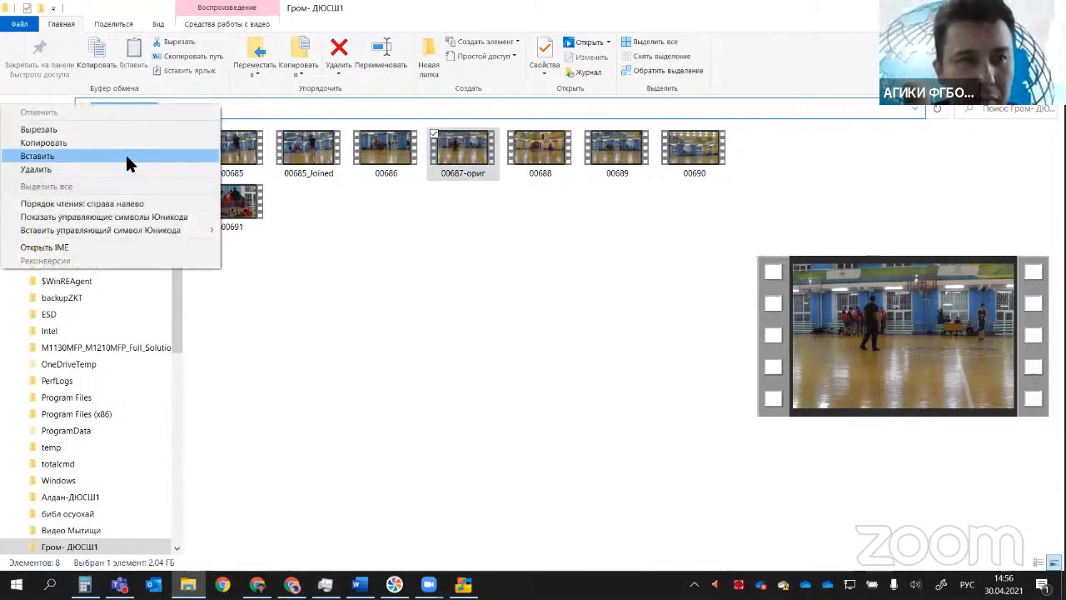
click(130, 142)
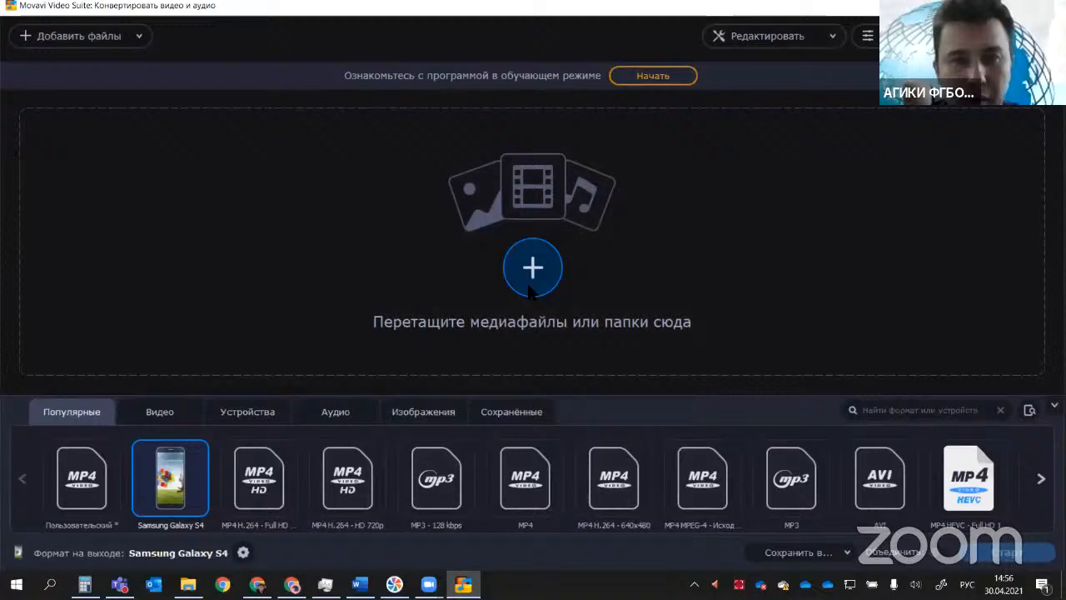
key(alt+Tab)
Step: Add the video 00687-ориг from the folder C:\Гром- ДЮСШ1 to the conversion list
click(531, 274)
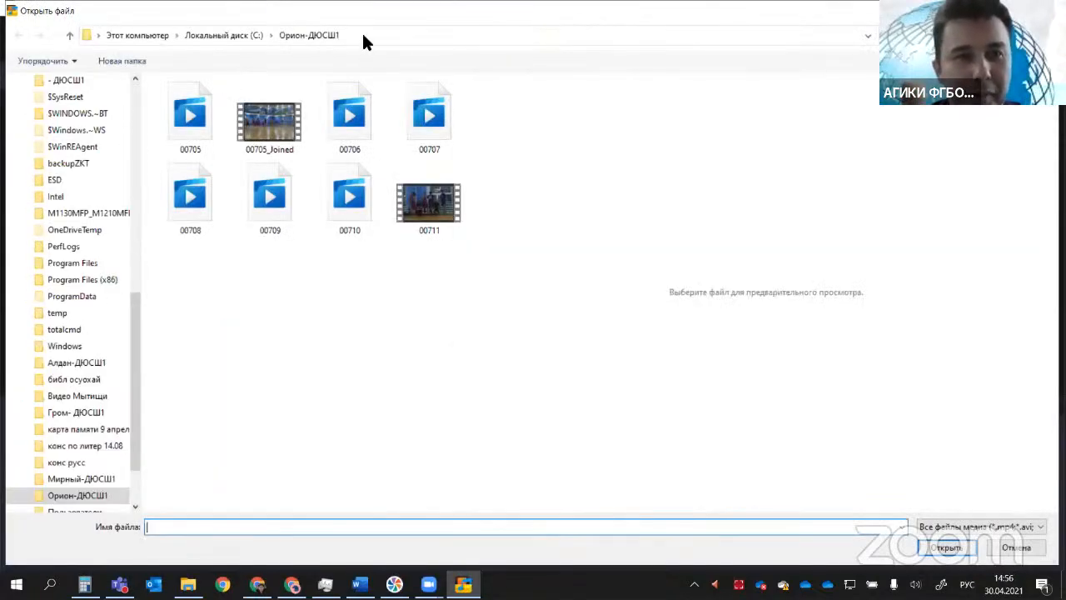
click(368, 36)
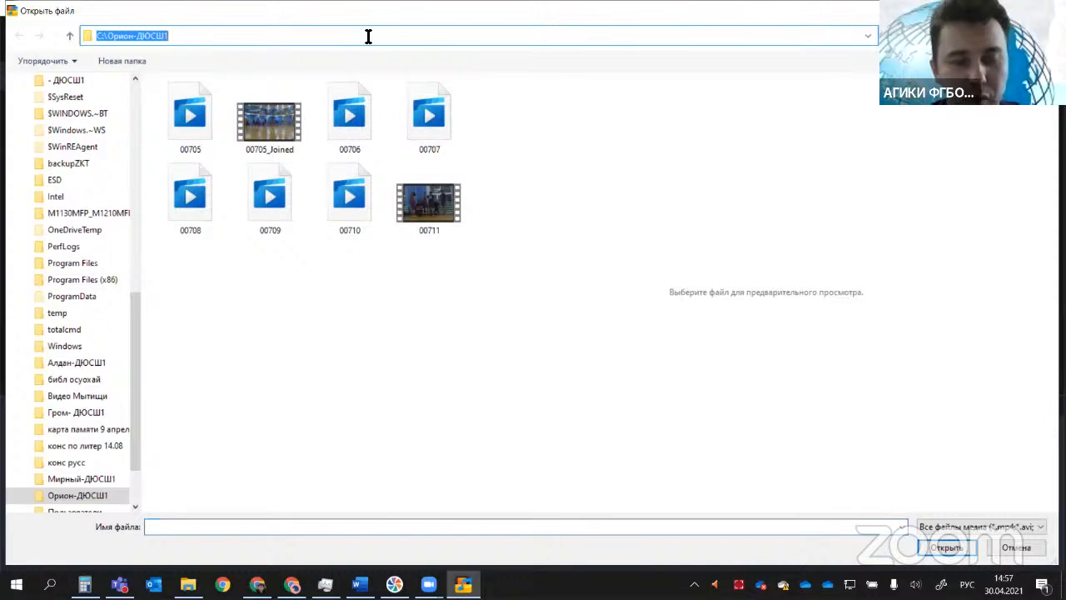
key(ctrl+v)
key(Return)
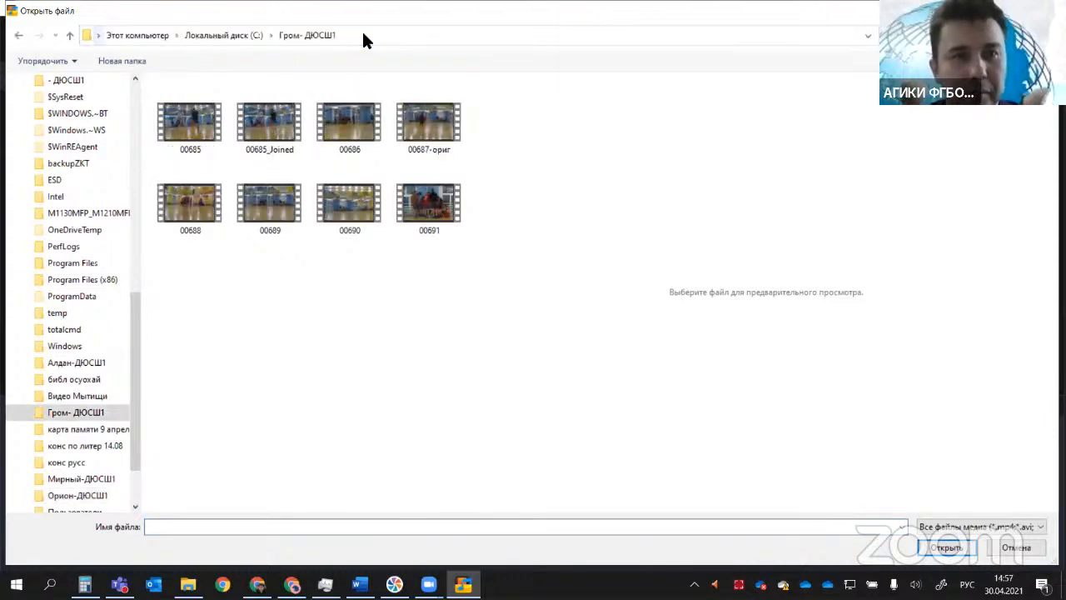
click(429, 140)
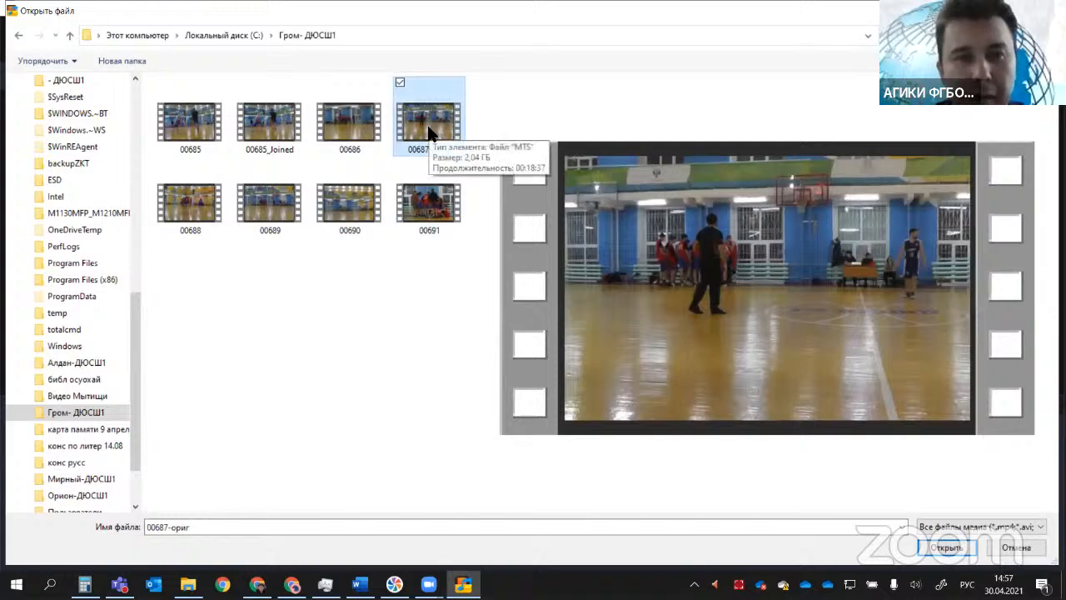
double_click(429, 133)
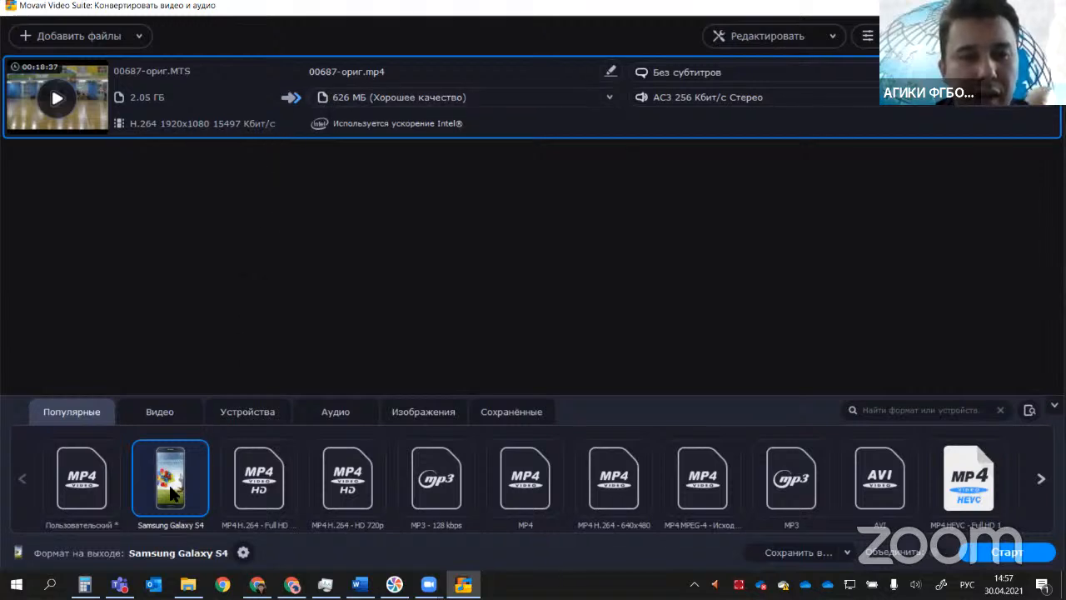
Step: Compare the estimated output of the presets Full HD 1080p, HD 720p, Samsung Galaxy S4, MP3 - 128 kbps, MP4 and MP4 H.264 - 640x480
click(267, 480)
click(344, 483)
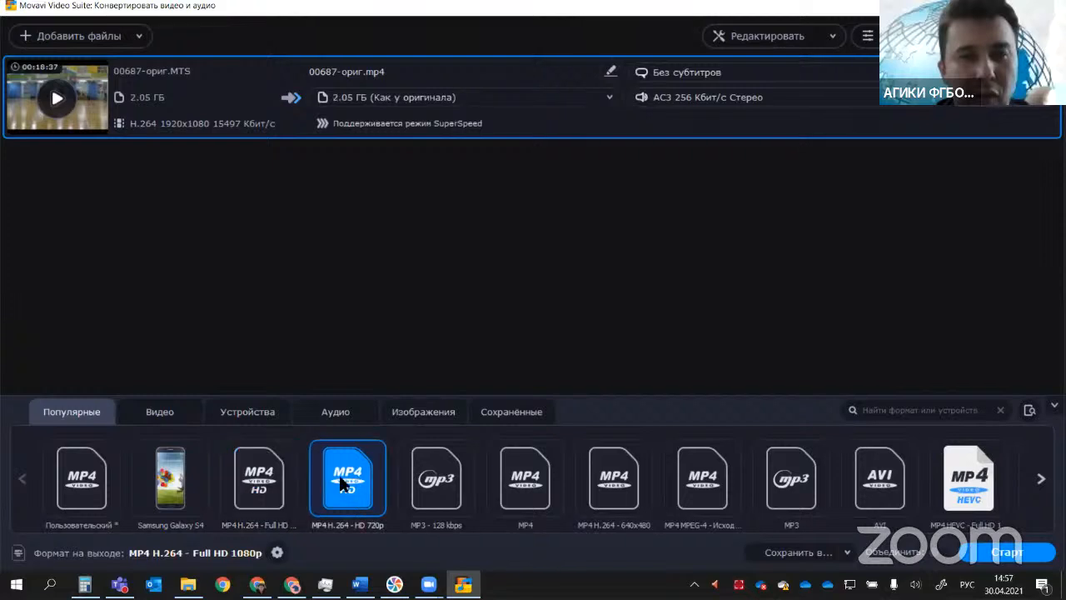
click(179, 491)
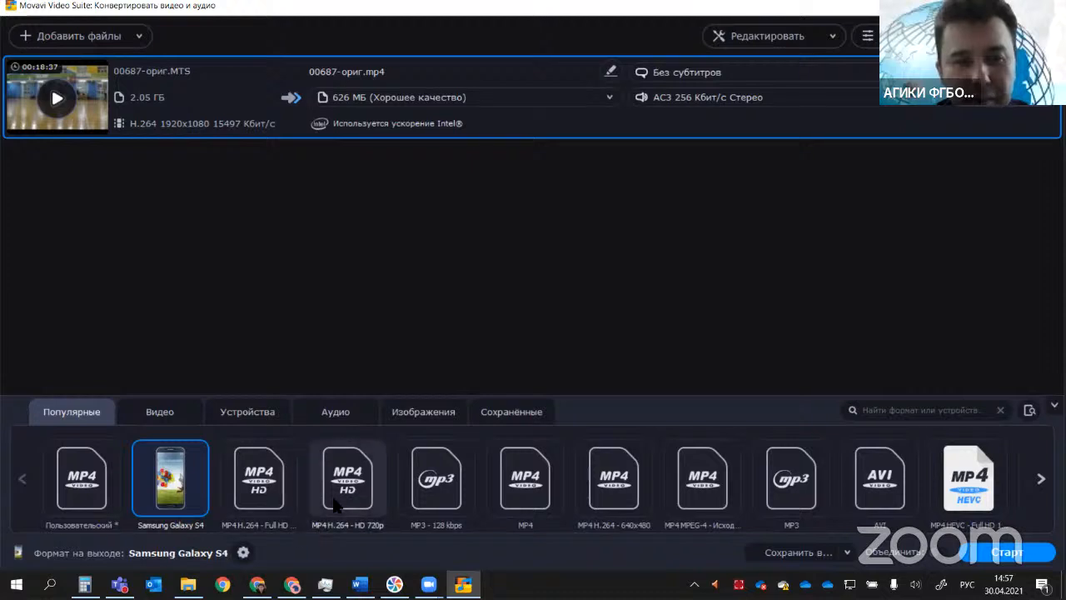
click(436, 483)
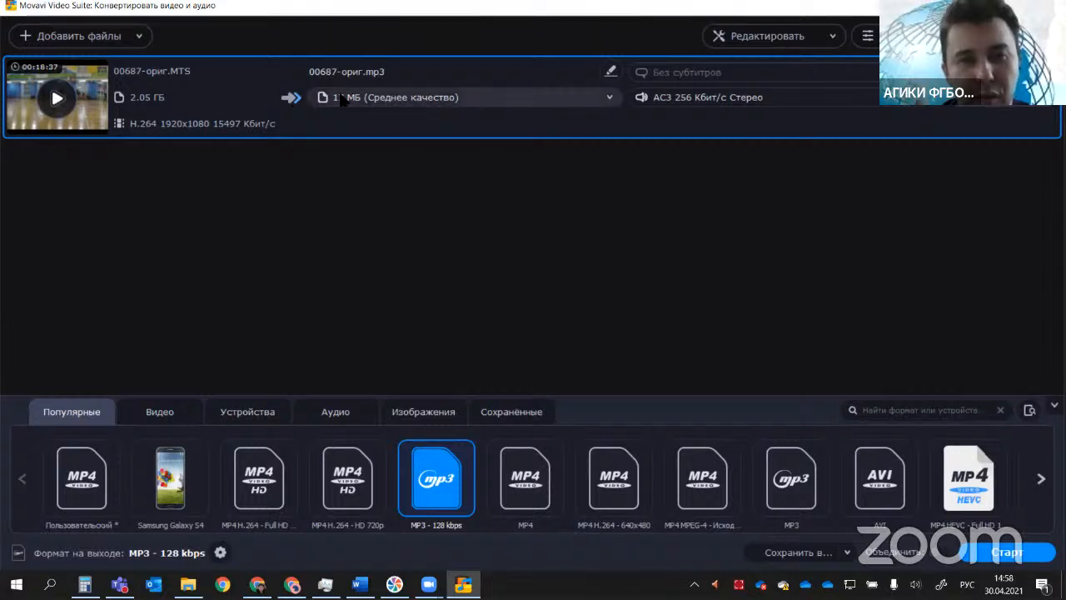
click(551, 483)
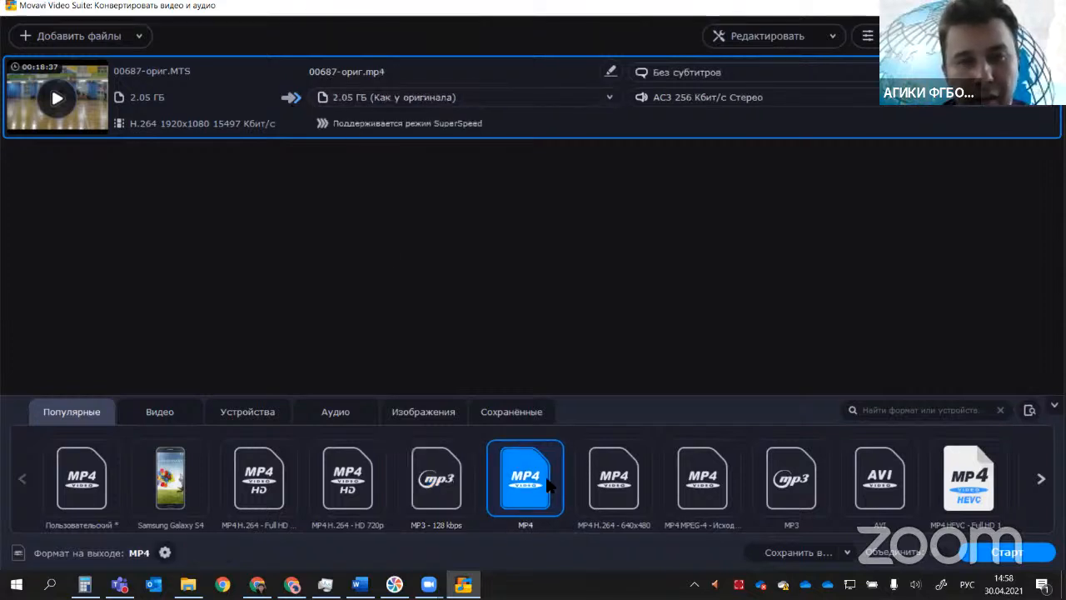
click(614, 483)
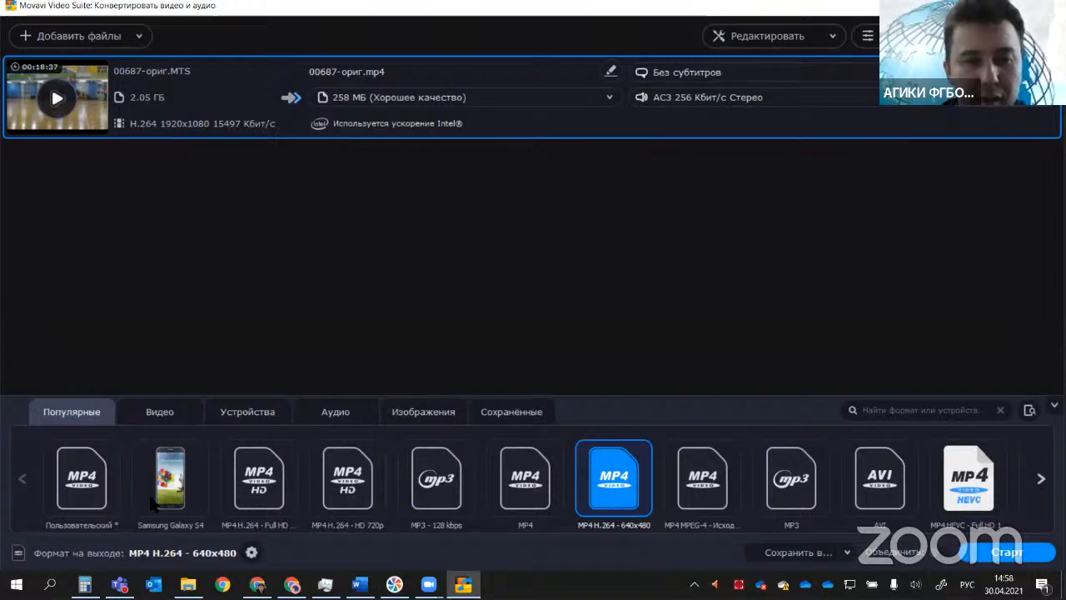
Step: Try the AVI and Android - 1280x720 output presets and return to the start of the popular formats
click(787, 481)
click(879, 479)
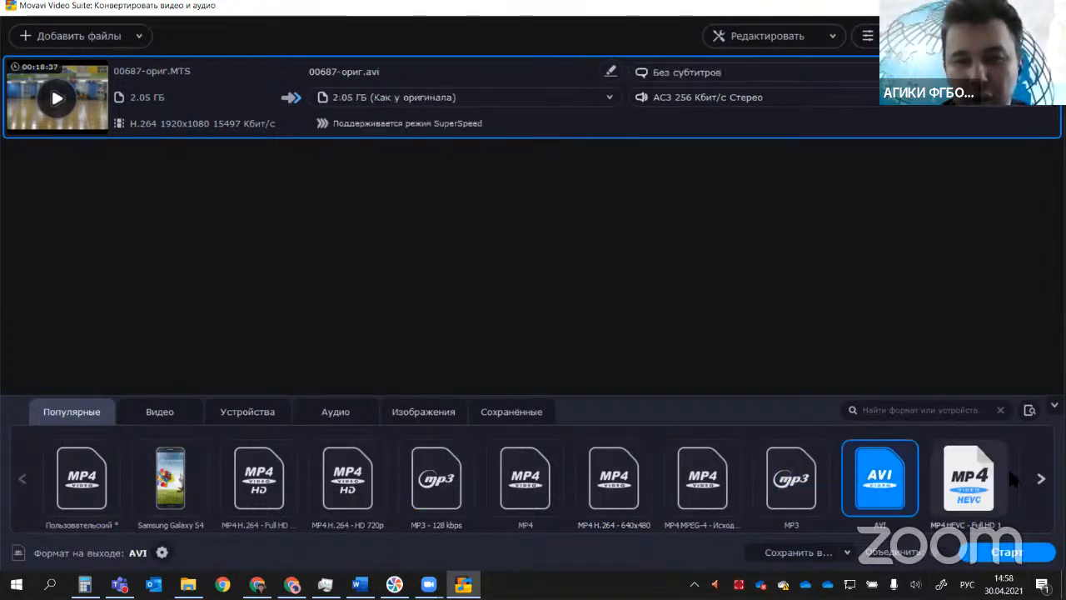
click(1040, 478)
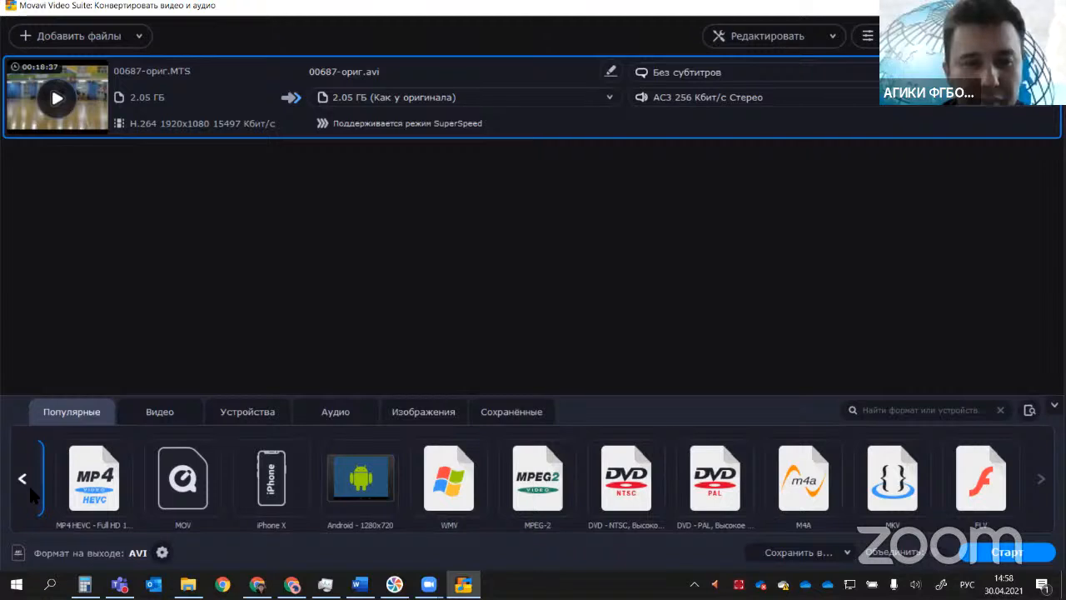
click(371, 488)
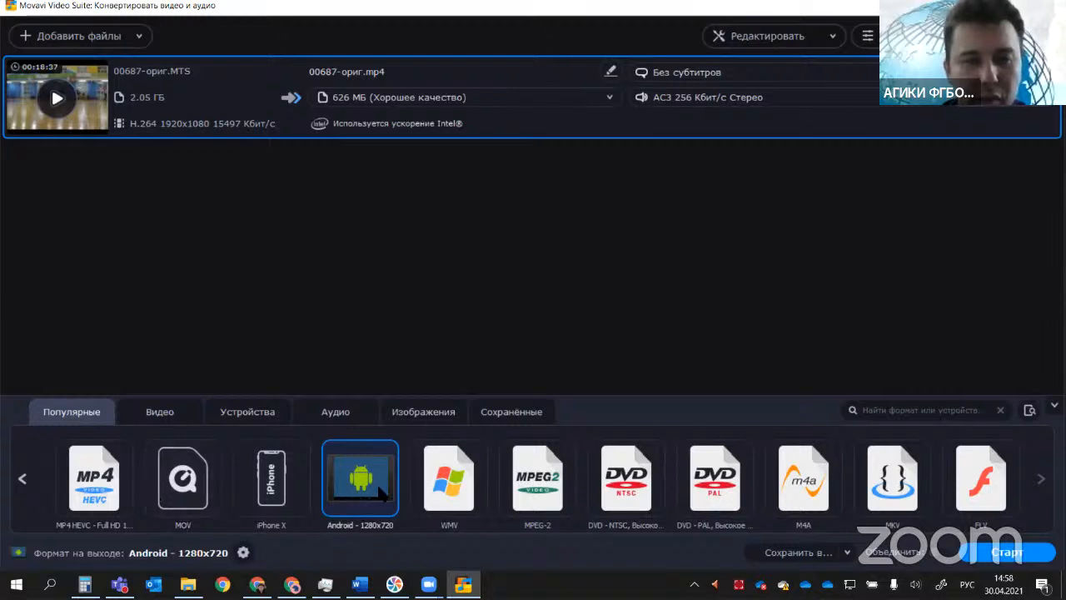
click(22, 479)
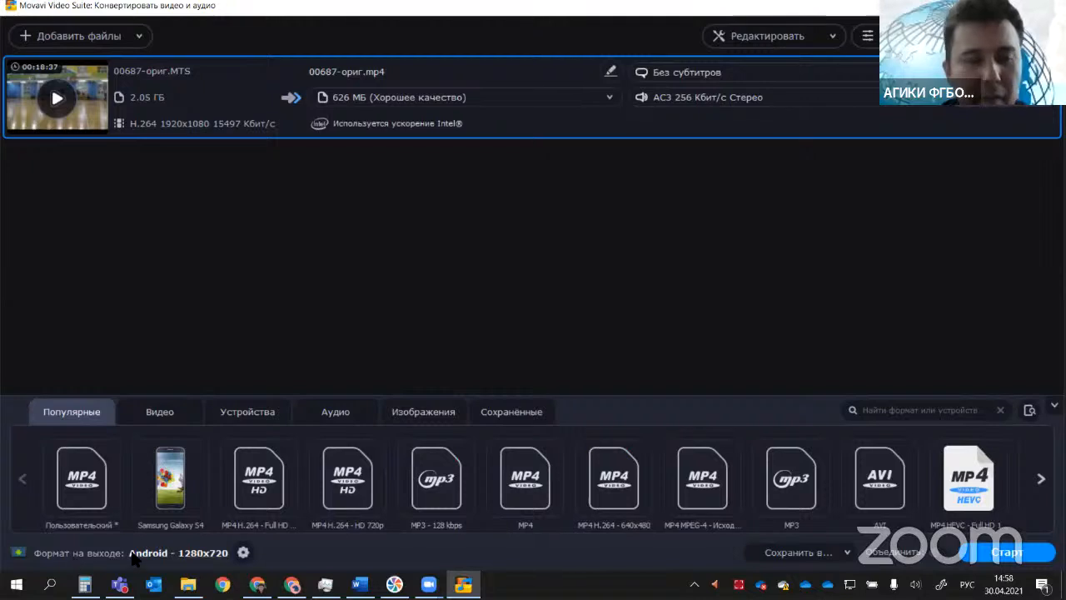
Step: Choose the custom MP4 preset (Пользовательский), open its settings and select H.265 as the video codec
click(92, 475)
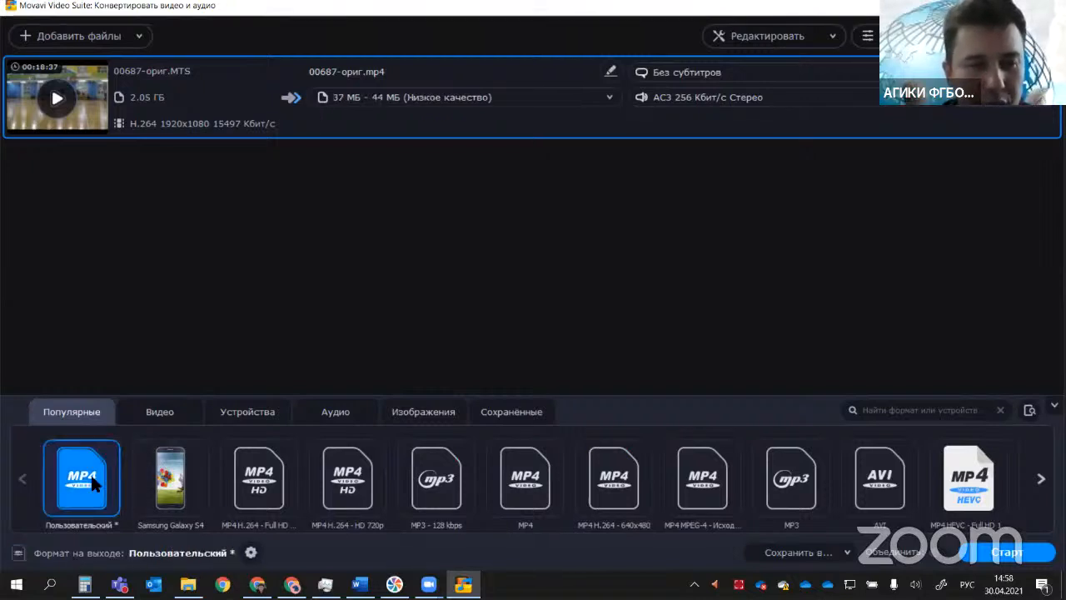
click(251, 552)
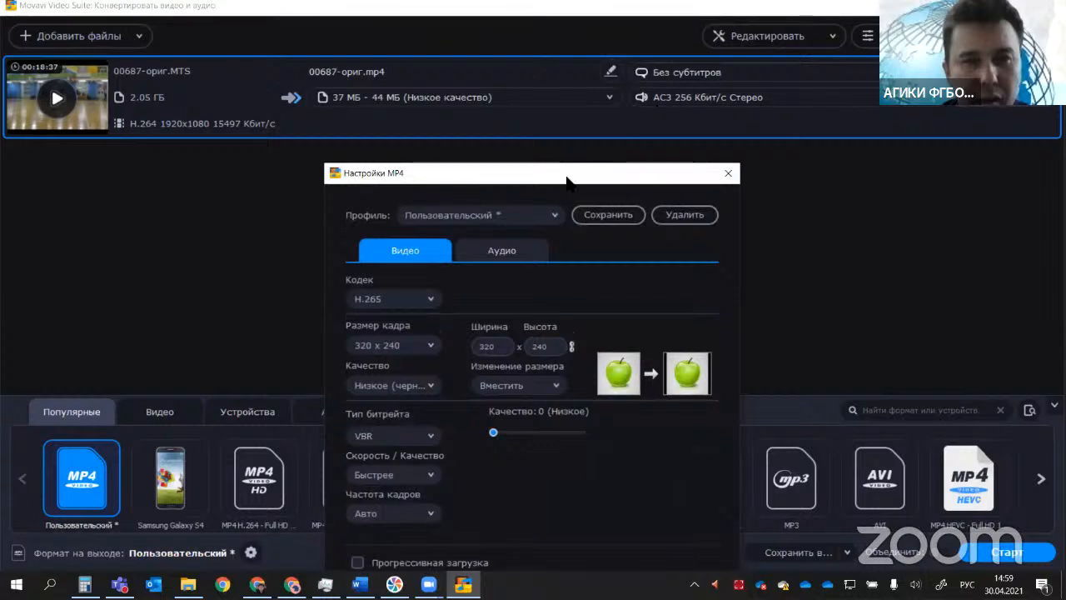
drag(567, 179, 508, 36)
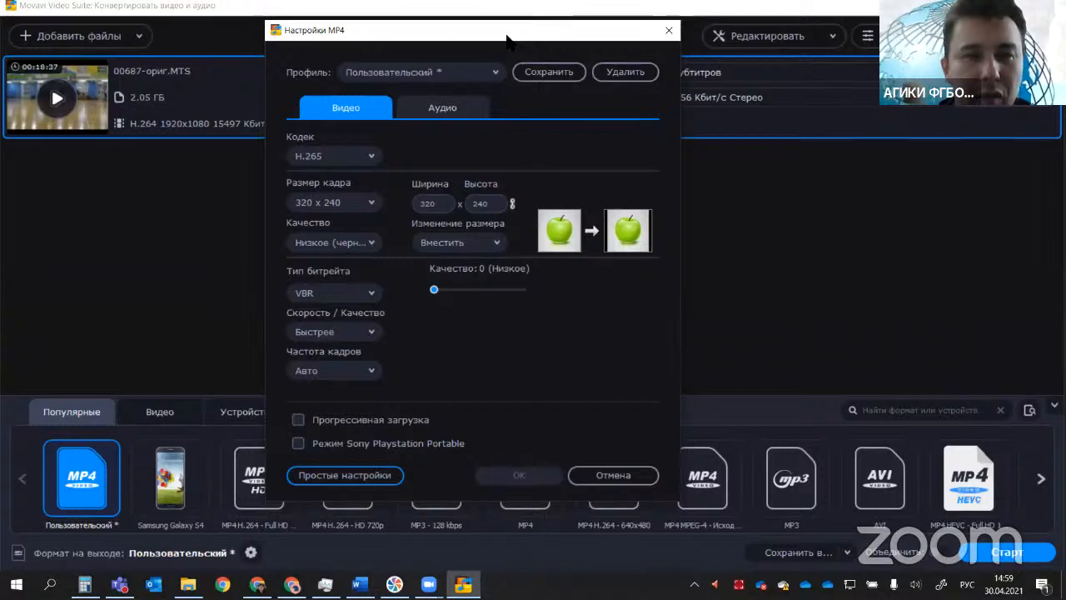
click(371, 156)
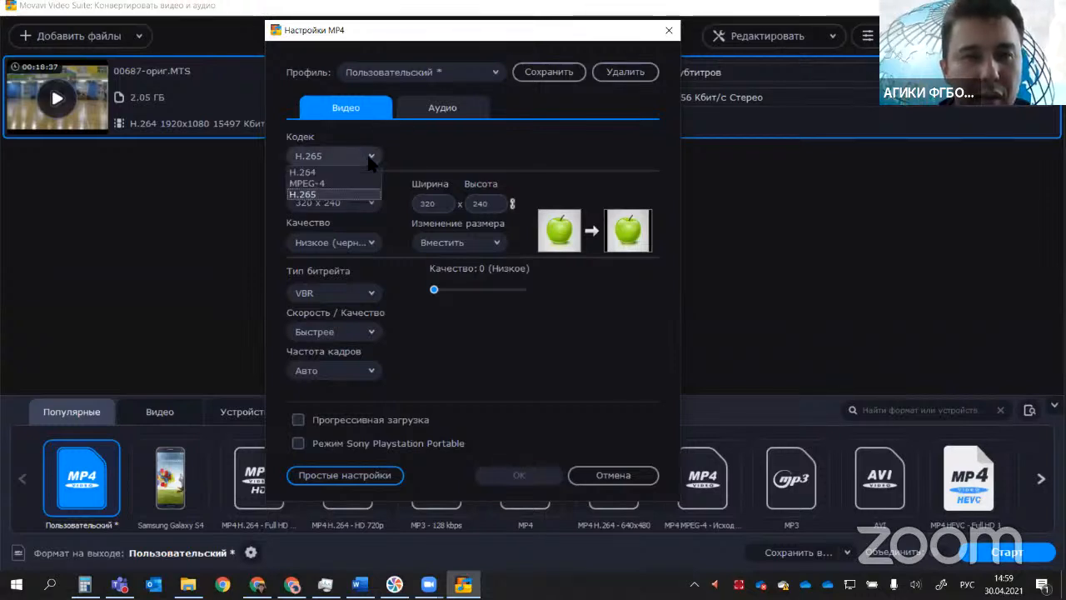
click(305, 196)
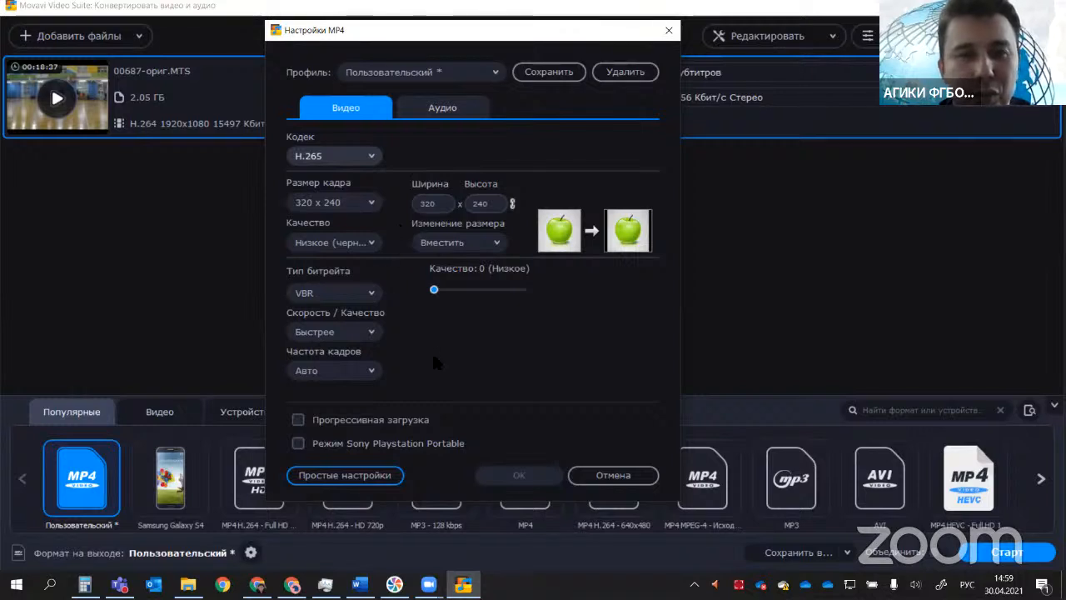
Step: Browse the available frame sizes and try a quarter of the original (1/4 оригинала) for the output
click(371, 206)
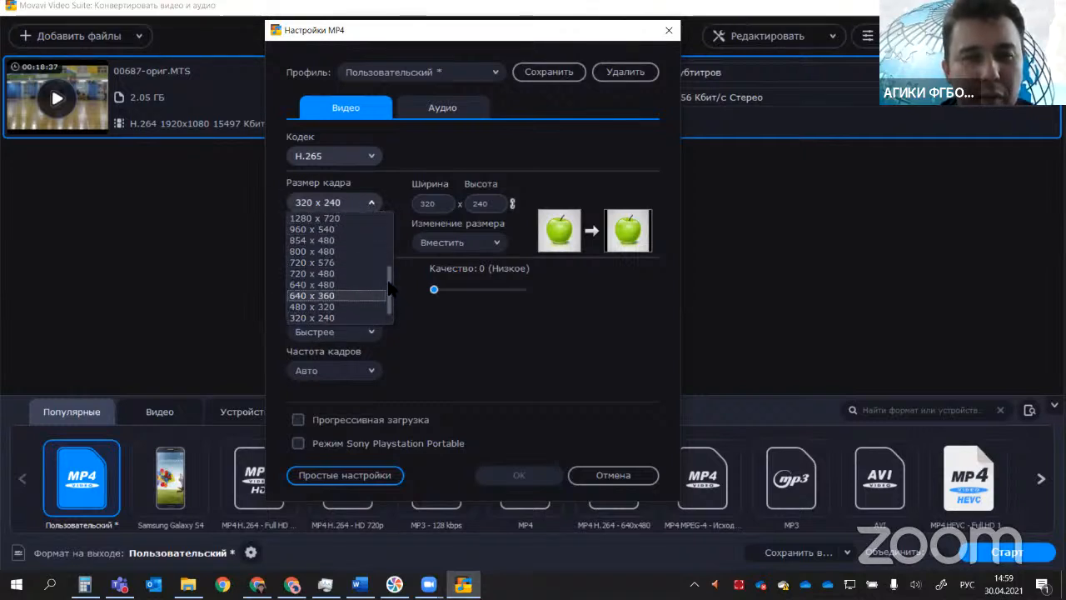
scroll(389, 292, up, 4)
scroll(387, 274, down, 2)
scroll(387, 271, up, 2)
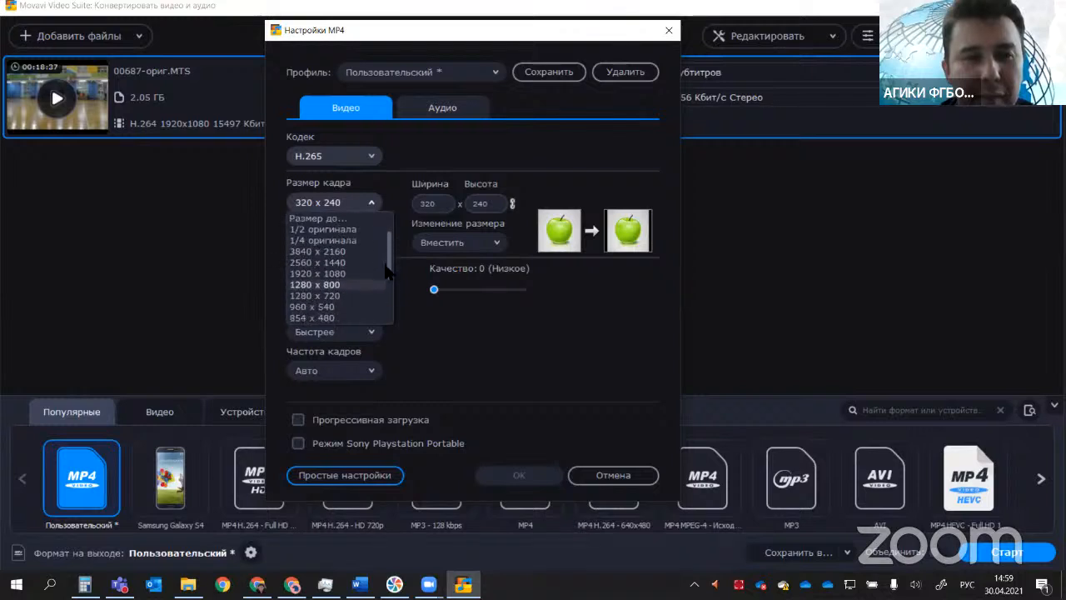
scroll(350, 270, up, 2)
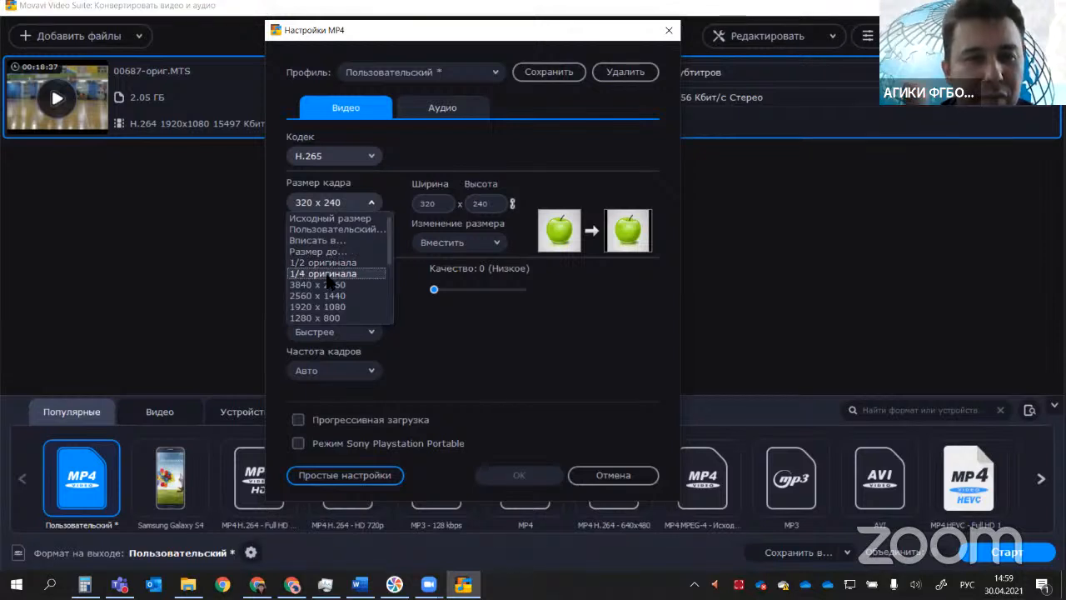
click(326, 278)
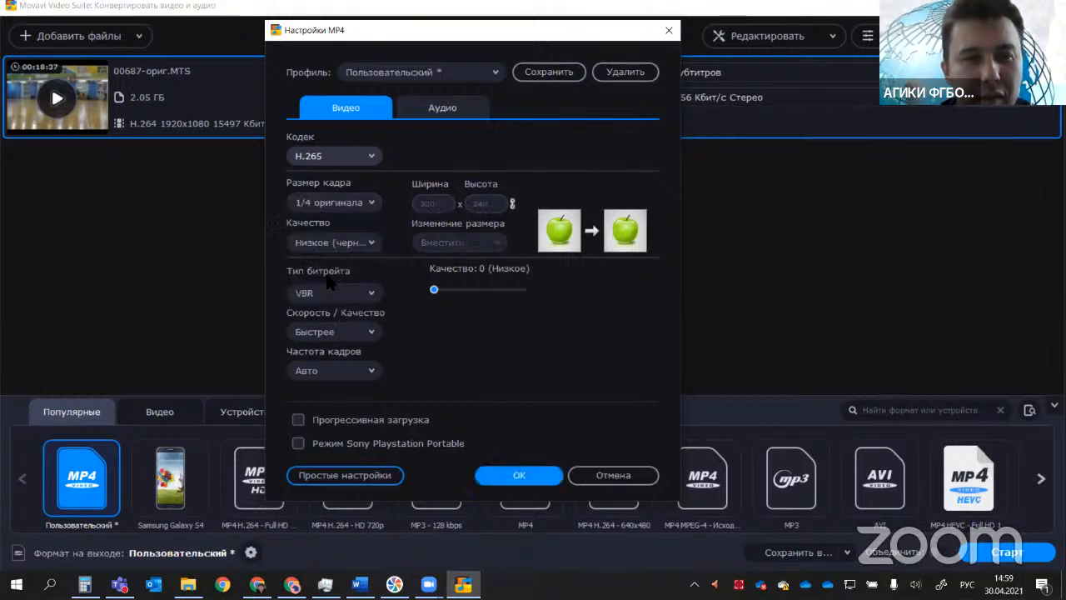
Step: Set the output frame size to 240 x 180 and the quality to Хорошее (быстро)
click(375, 202)
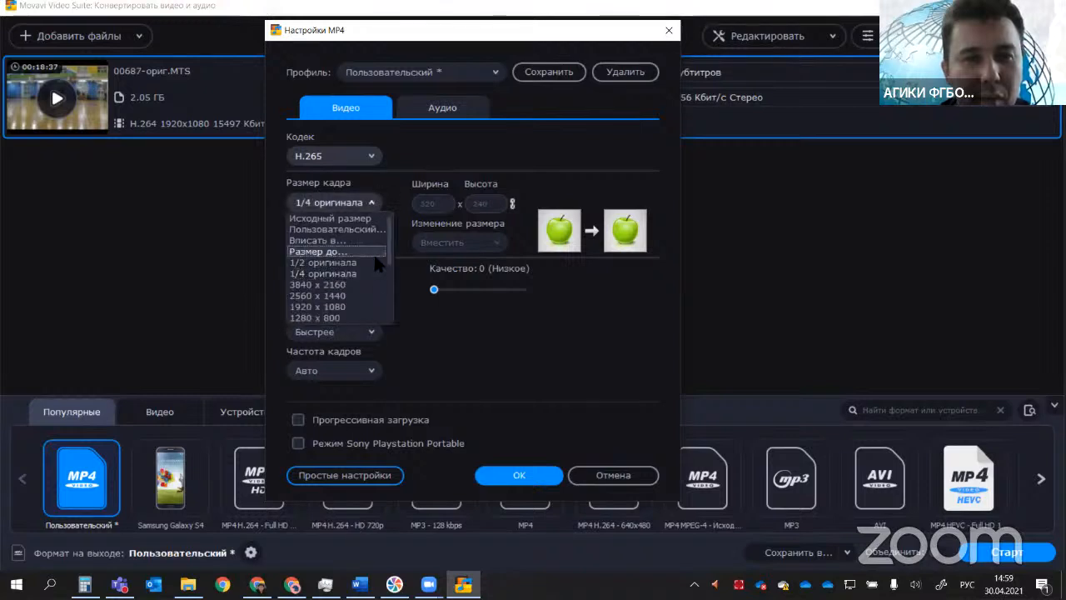
drag(389, 240, 372, 298)
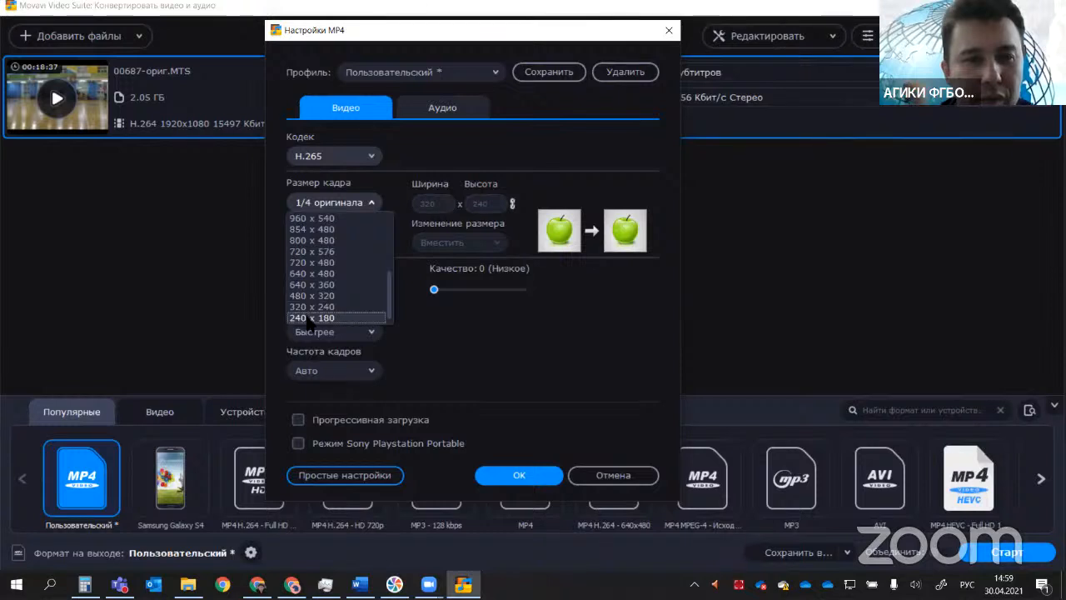
click(310, 319)
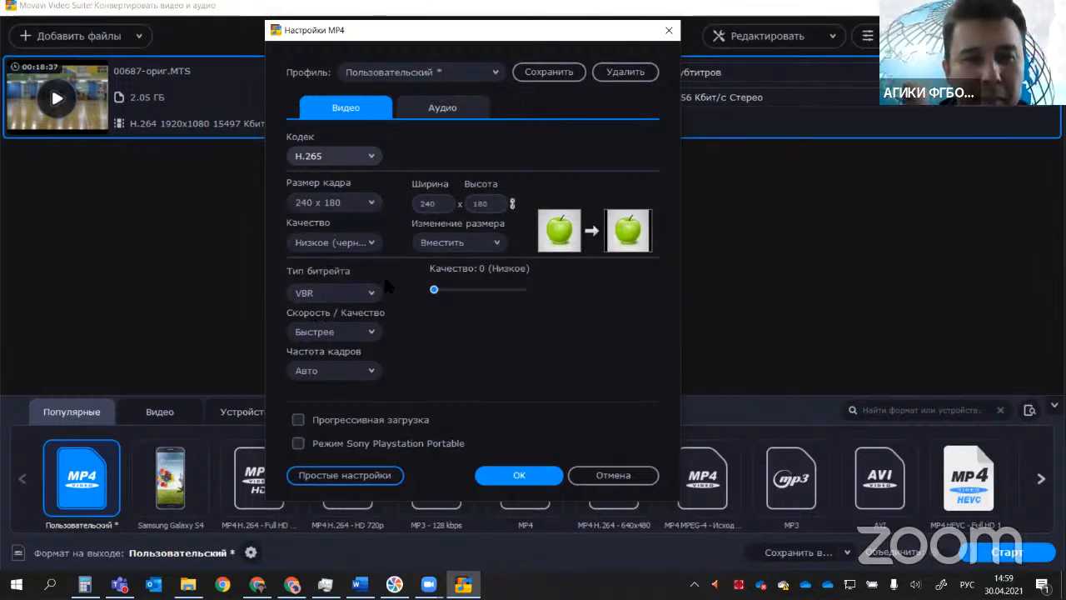
click(372, 242)
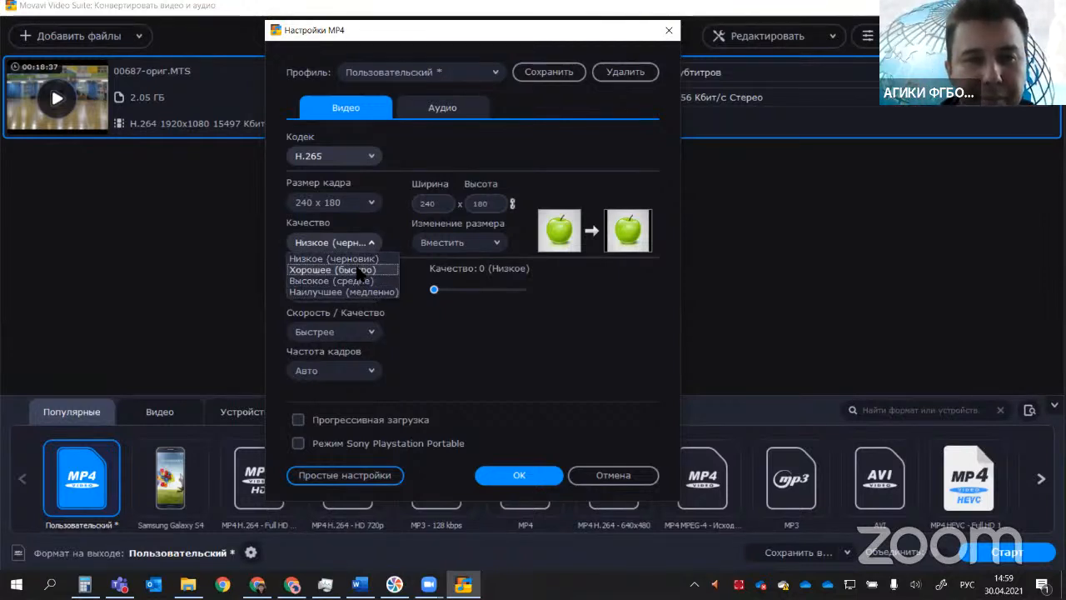
click(360, 269)
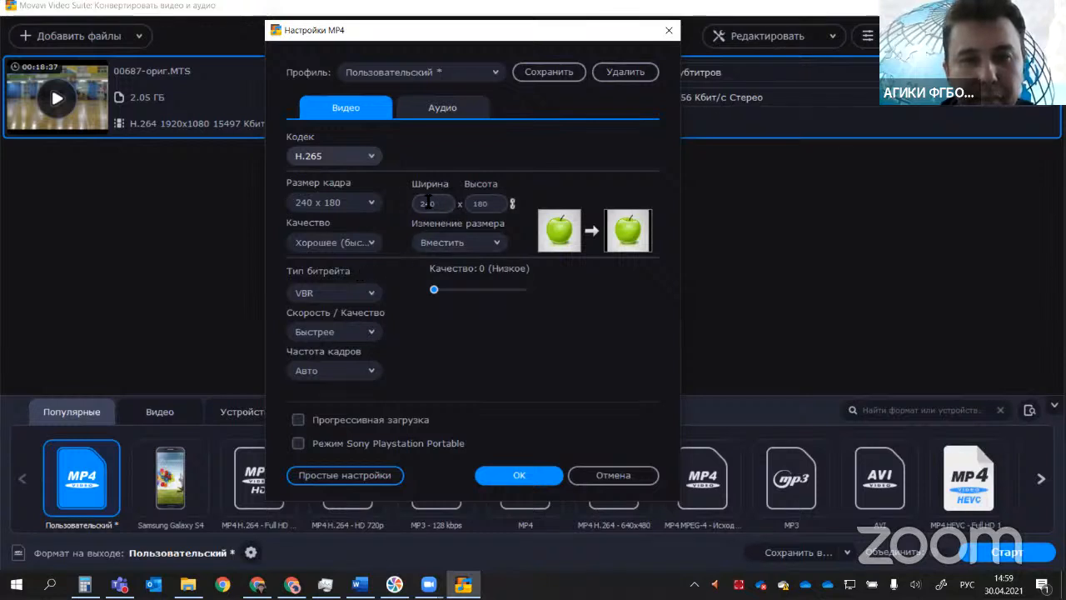
Step: Review the audio codec options, leaving the codec on Авто, and apply the custom MP4 settings
click(464, 114)
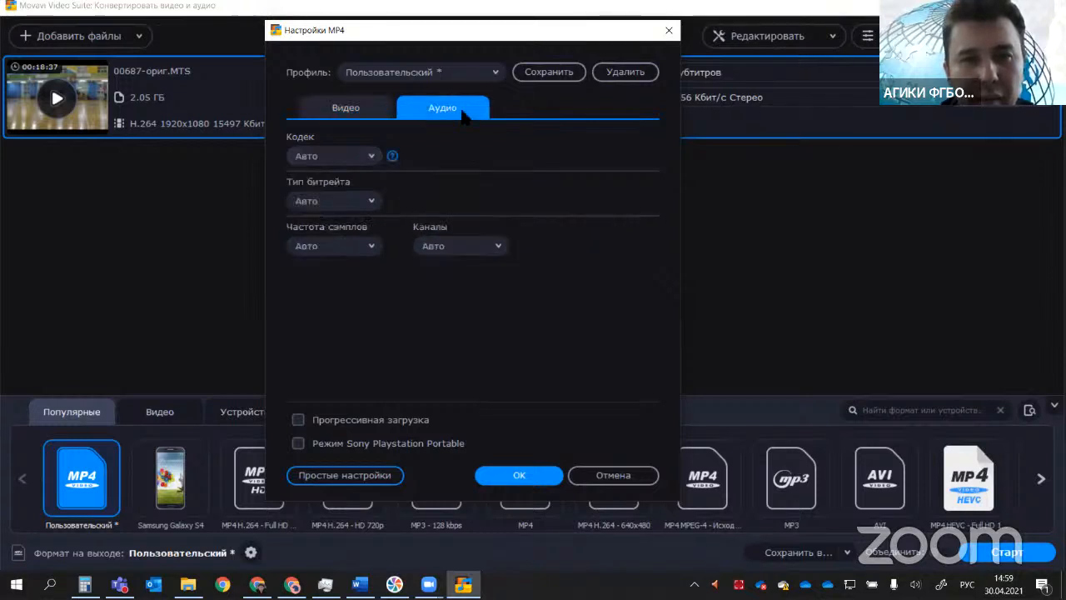
click(373, 158)
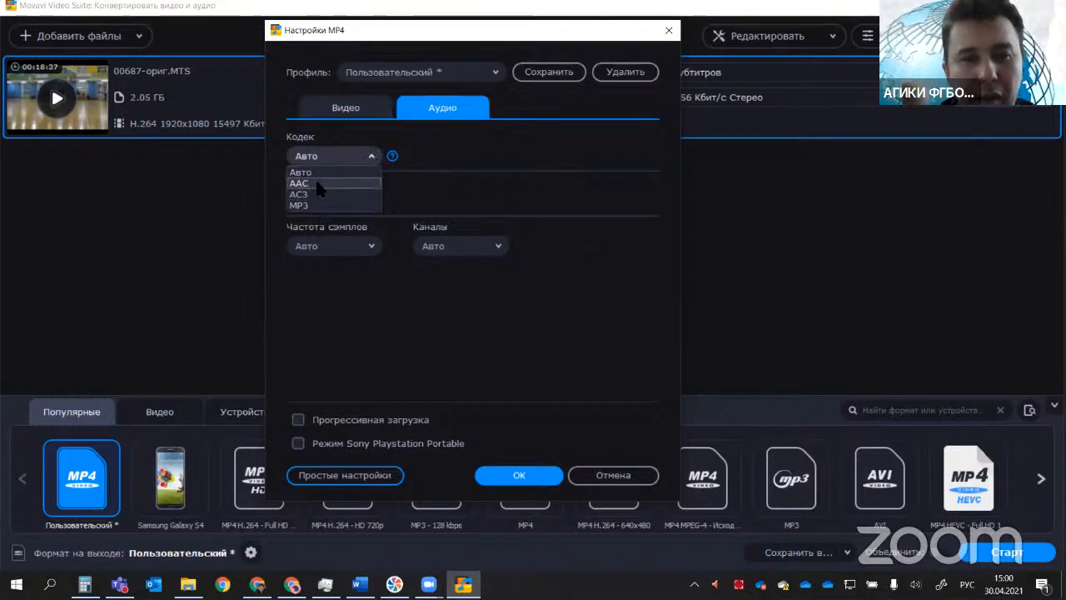
click(359, 301)
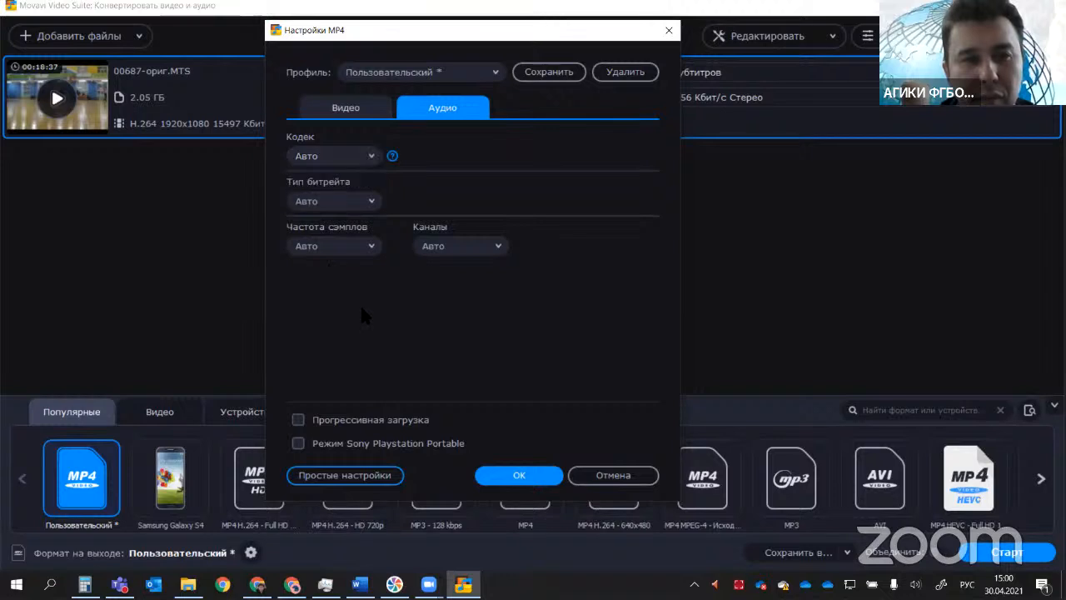
click(345, 108)
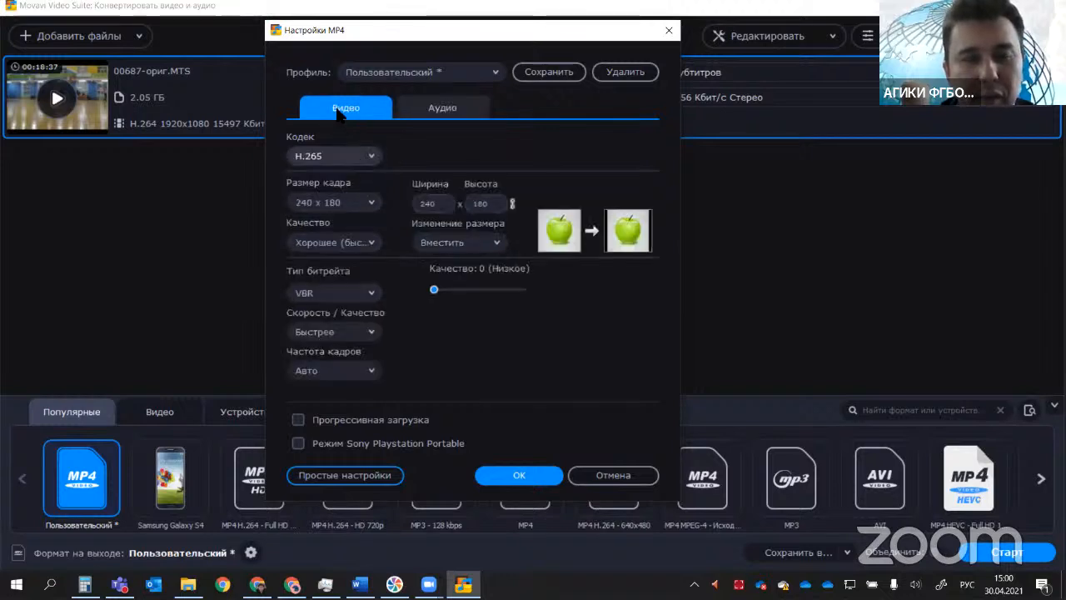
click(517, 476)
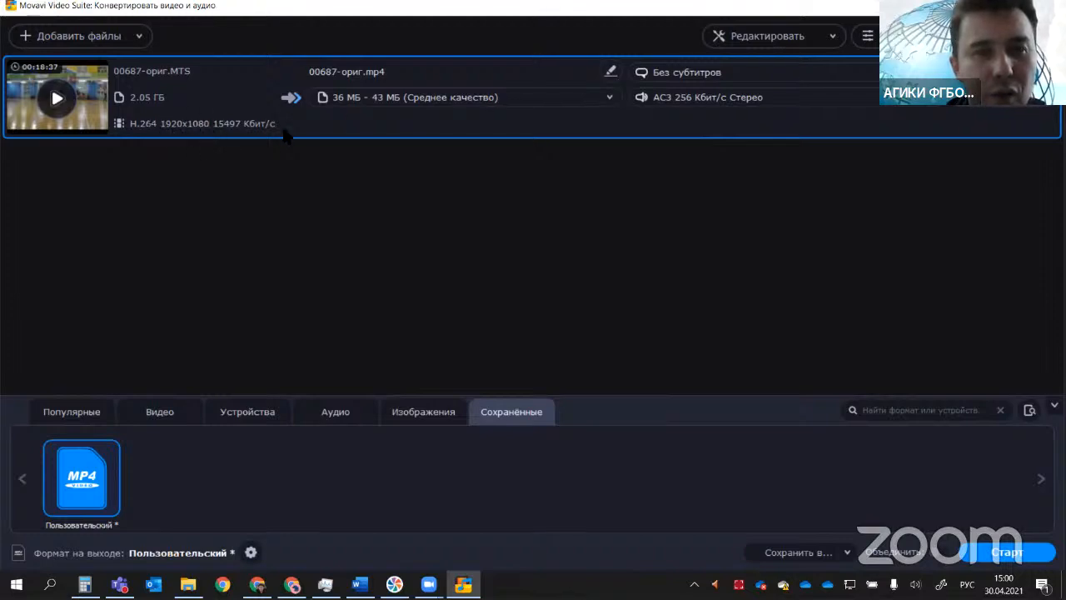
Step: Review the estimated output file size options for 00687-ориг.mp4 and recheck the custom MP4 settings
click(367, 101)
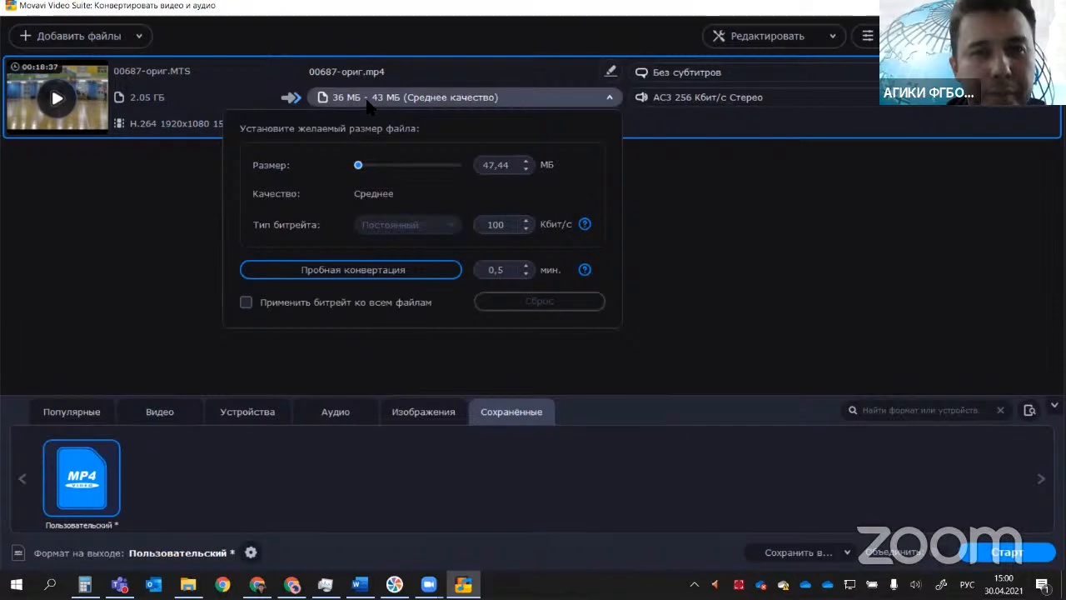
click(368, 102)
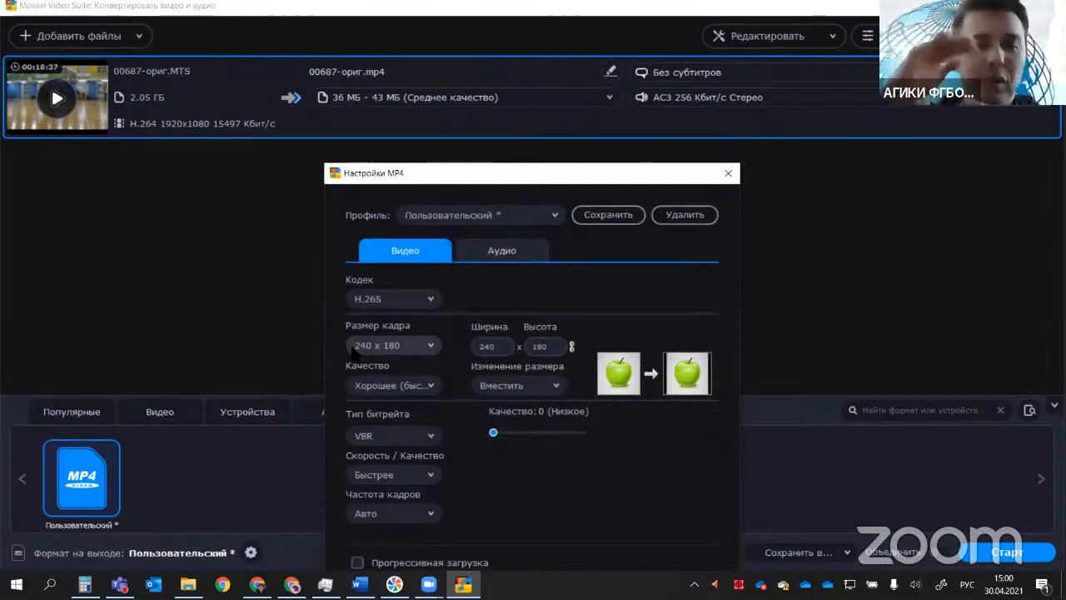
drag(489, 174, 388, 31)
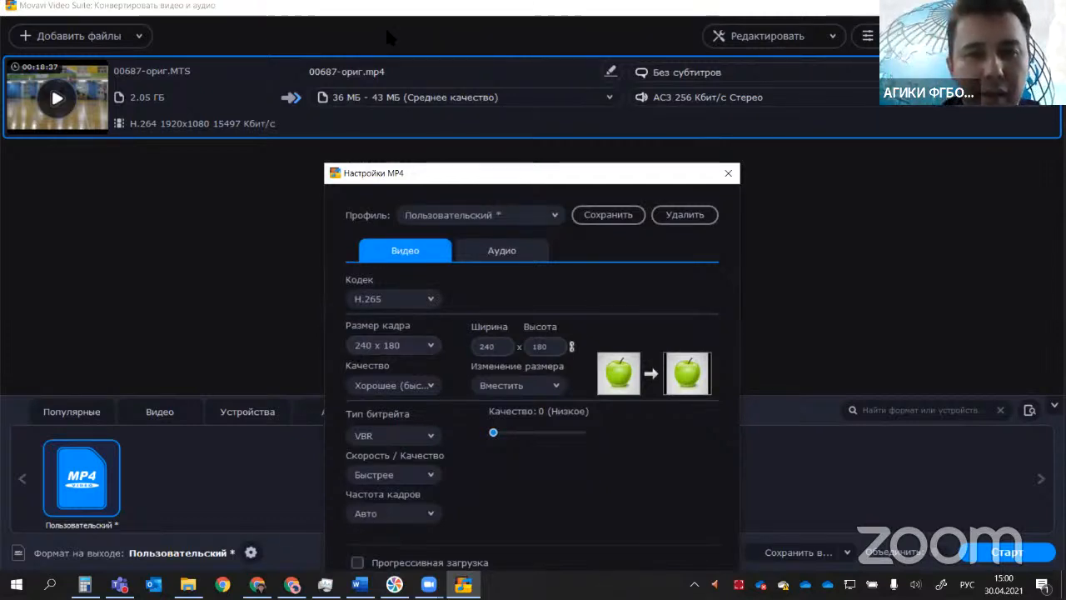
click(571, 473)
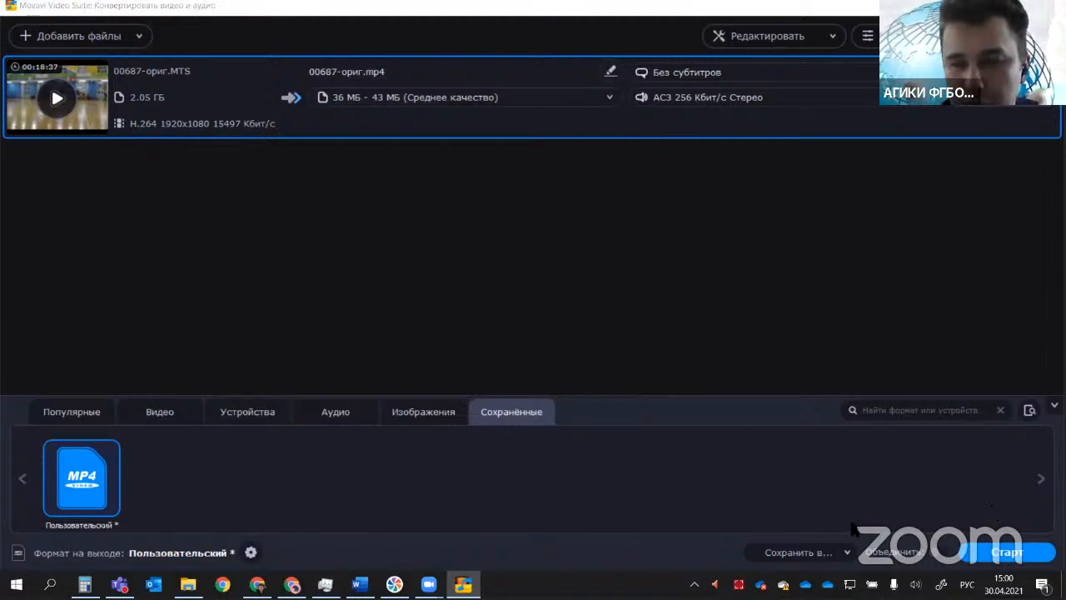
Step: Set the output folder for the converted video to Гром- ДЮСШ1 on the local disk C:
click(801, 552)
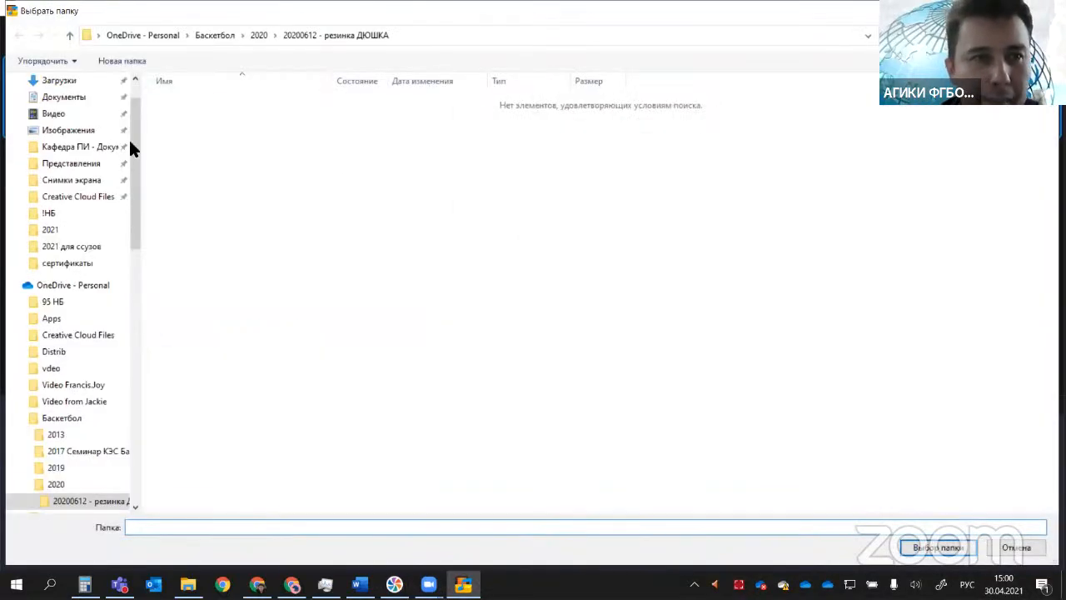
click(756, 37)
text(C:\Гром- ДЮСШ1)
key(Return)
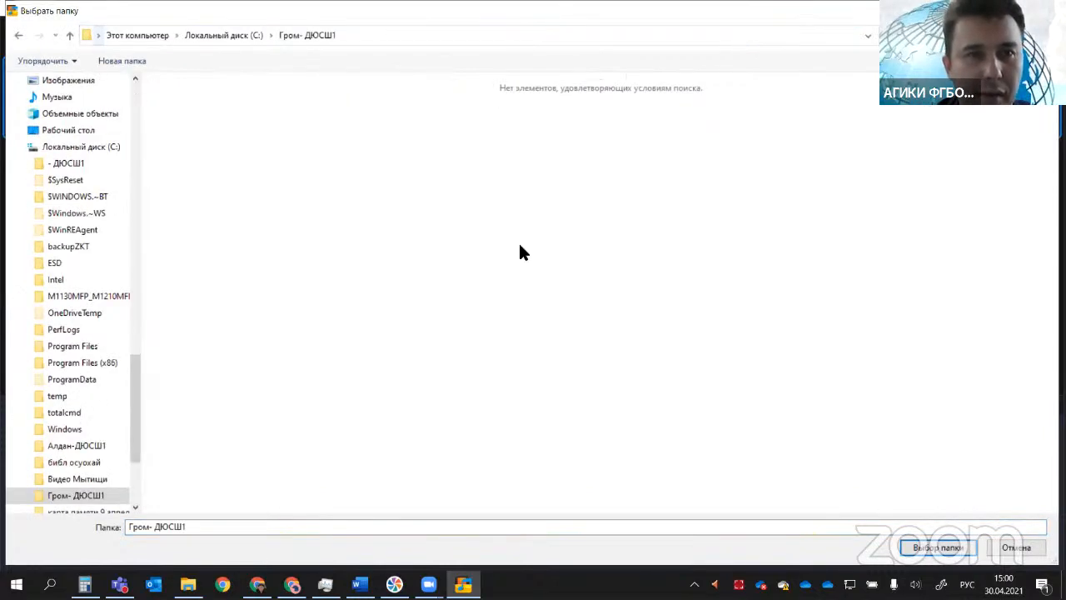
click(214, 527)
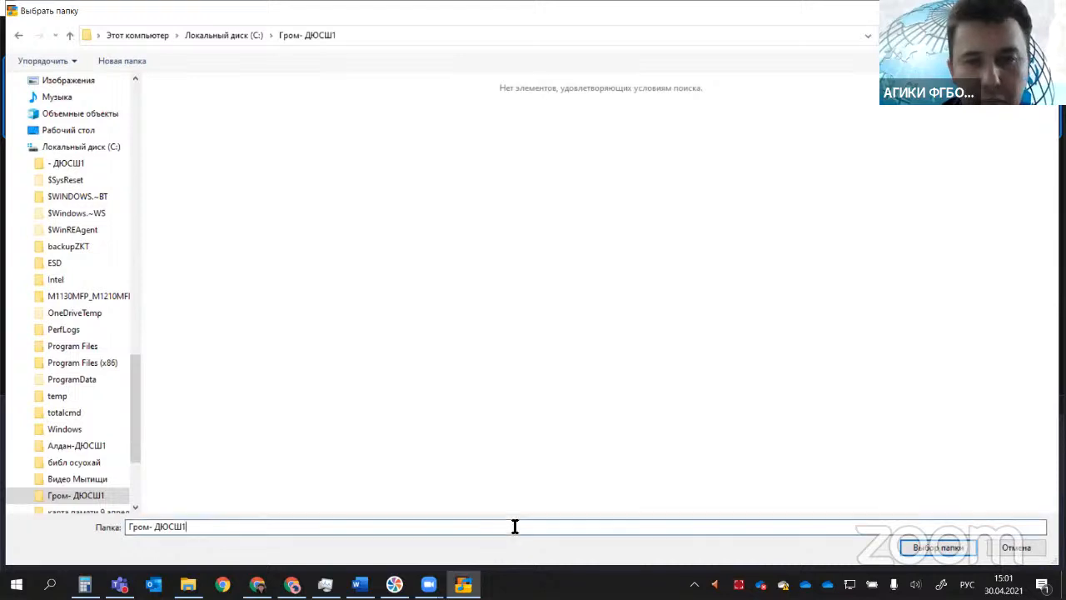
click(925, 551)
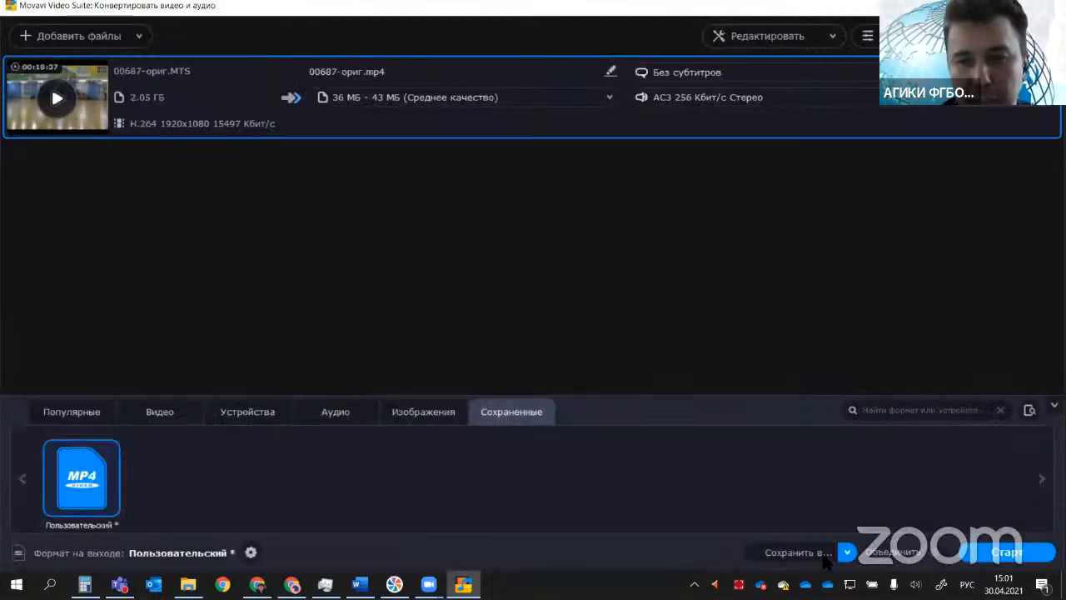
click(981, 552)
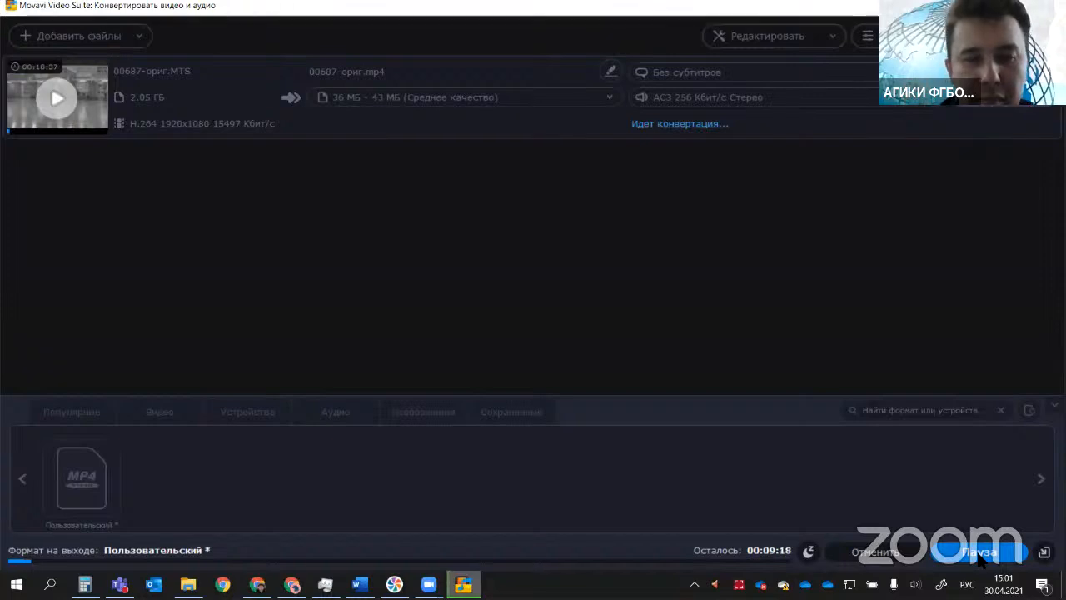
click(890, 562)
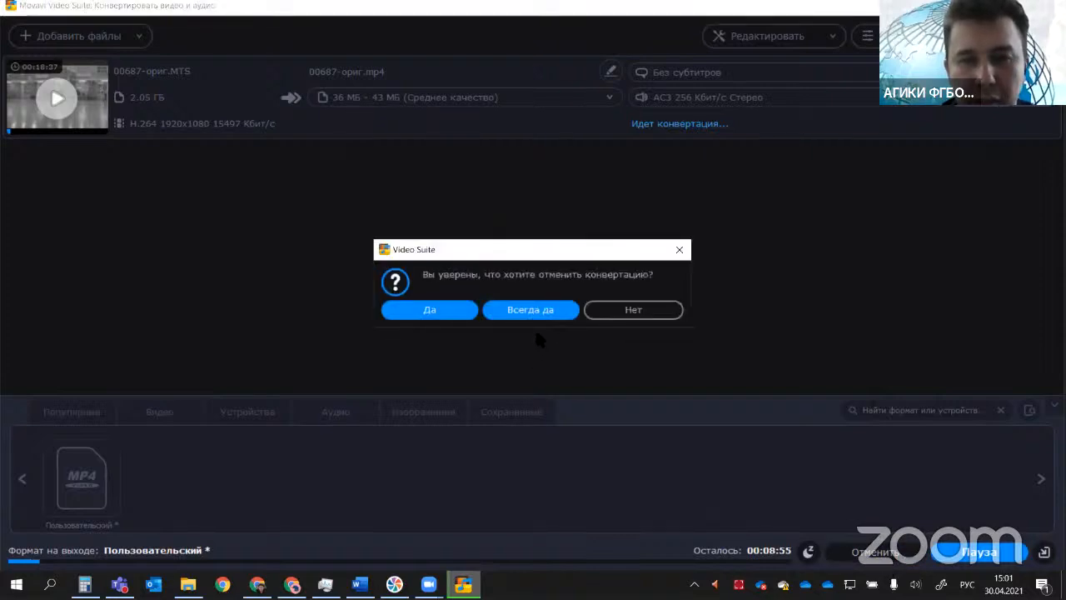
click(528, 308)
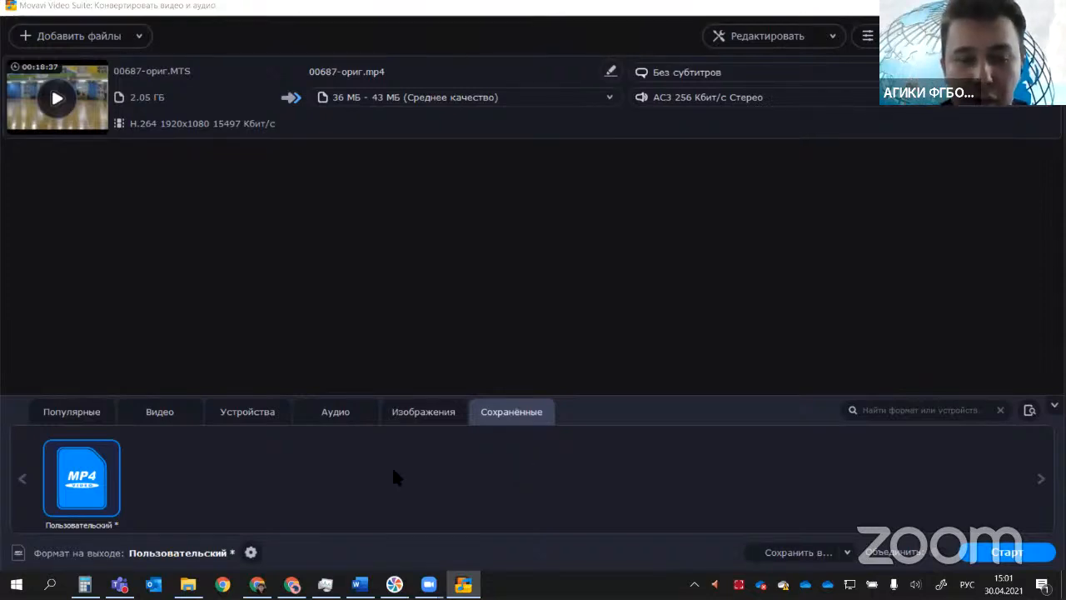
Step: Switch to File Explorer and display the files of the Гром- ДЮСШ1 folder in the table view (Таблица)
mouse_move(463, 584)
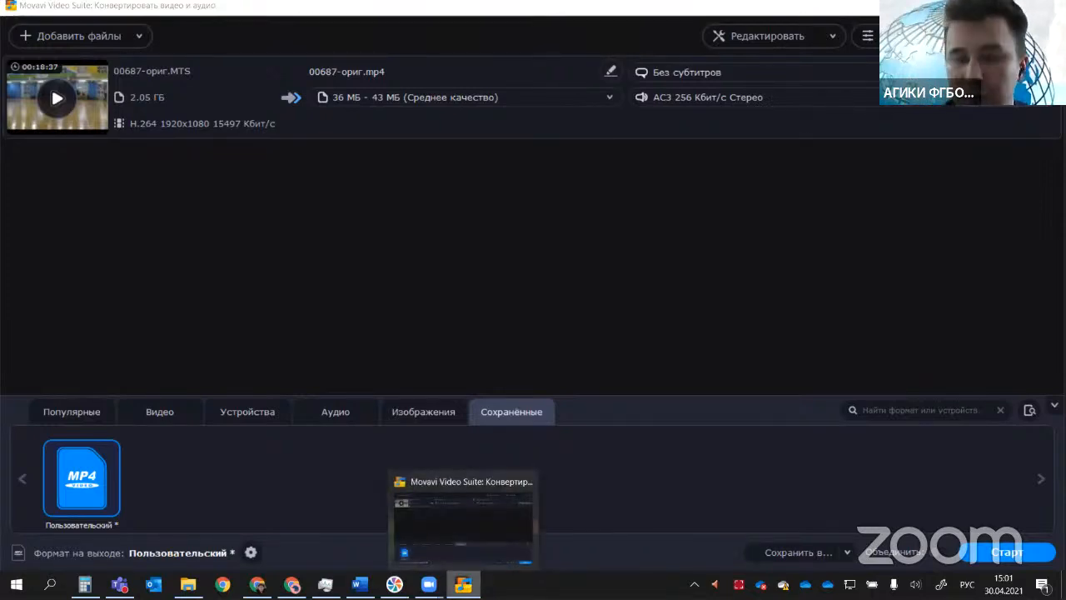
click(511, 487)
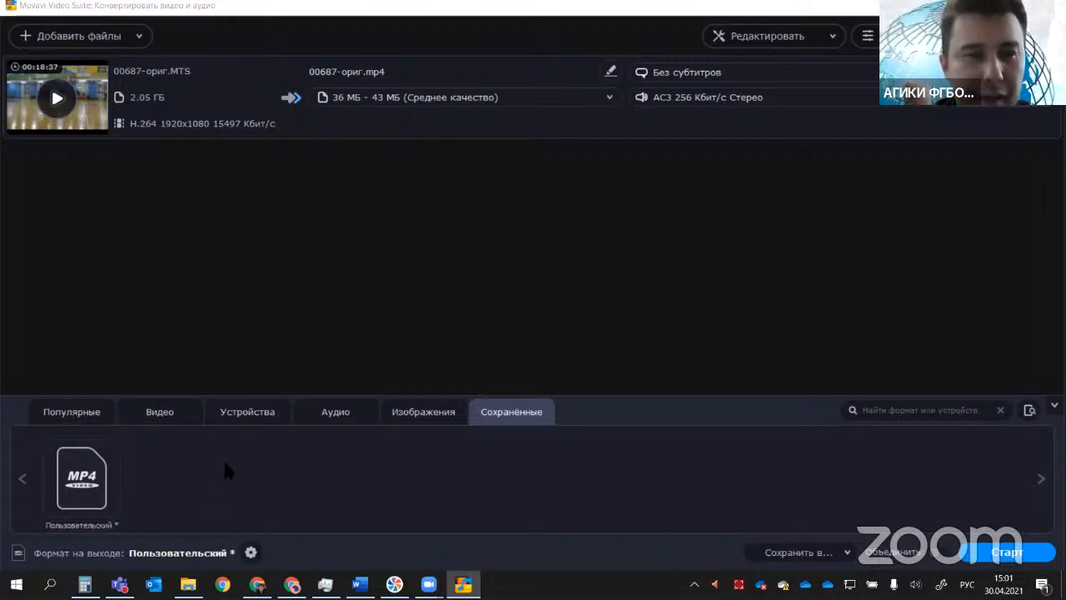
click(986, 6)
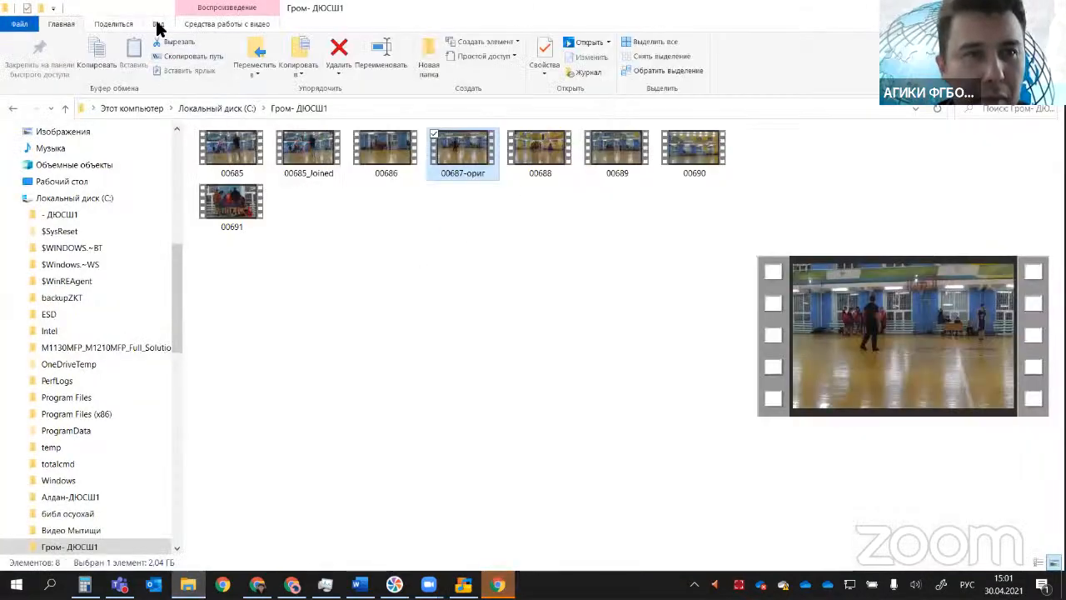
click(158, 25)
click(291, 56)
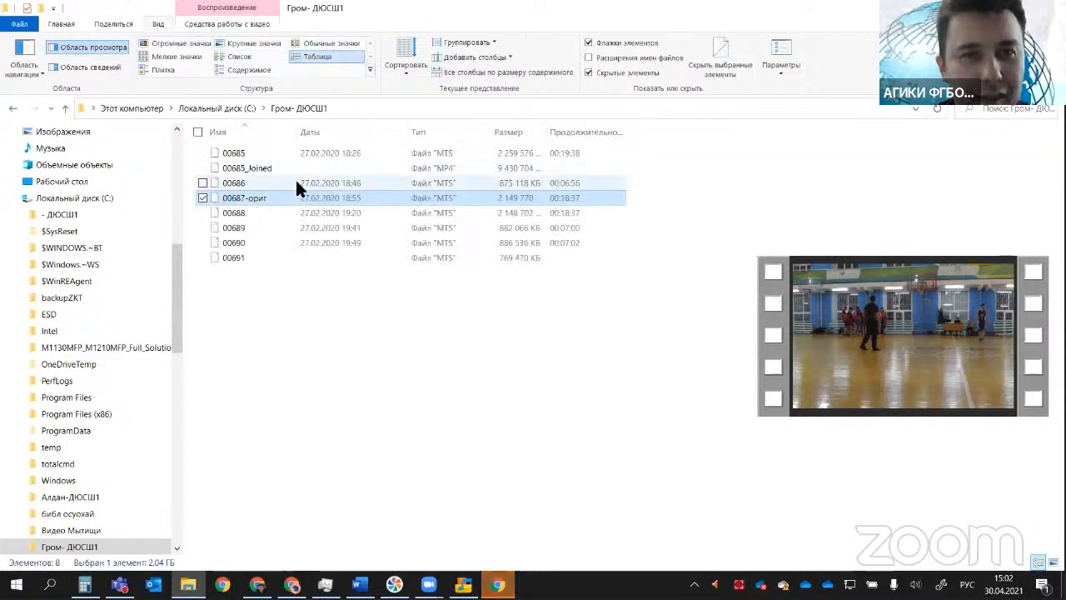
Step: Add the video 00691.MTS from the folder to the conversion list and remove 00687-ориг.MTS from it
click(380, 350)
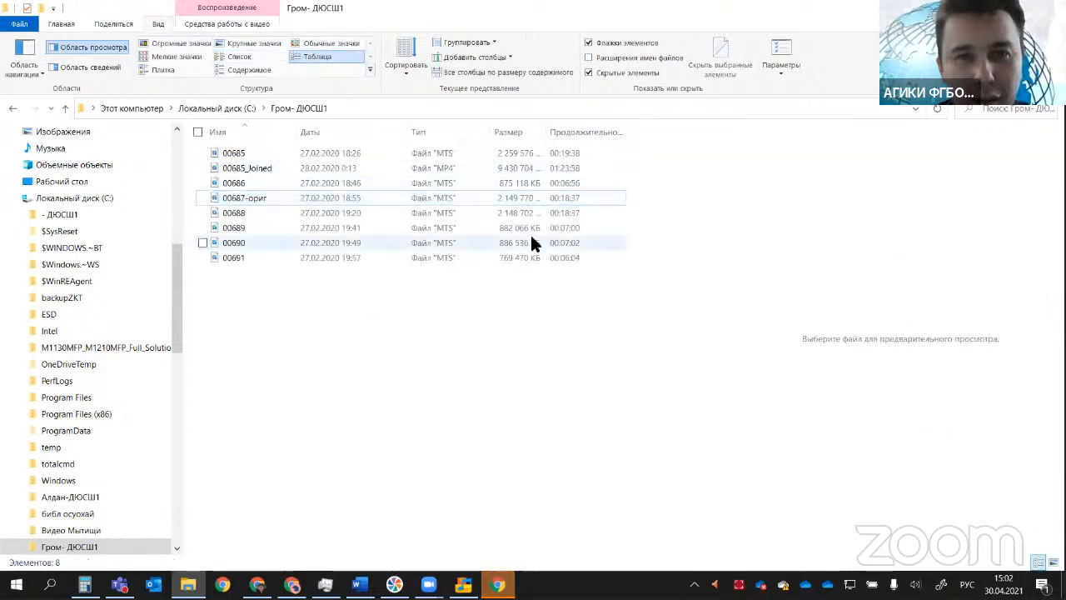
click(247, 259)
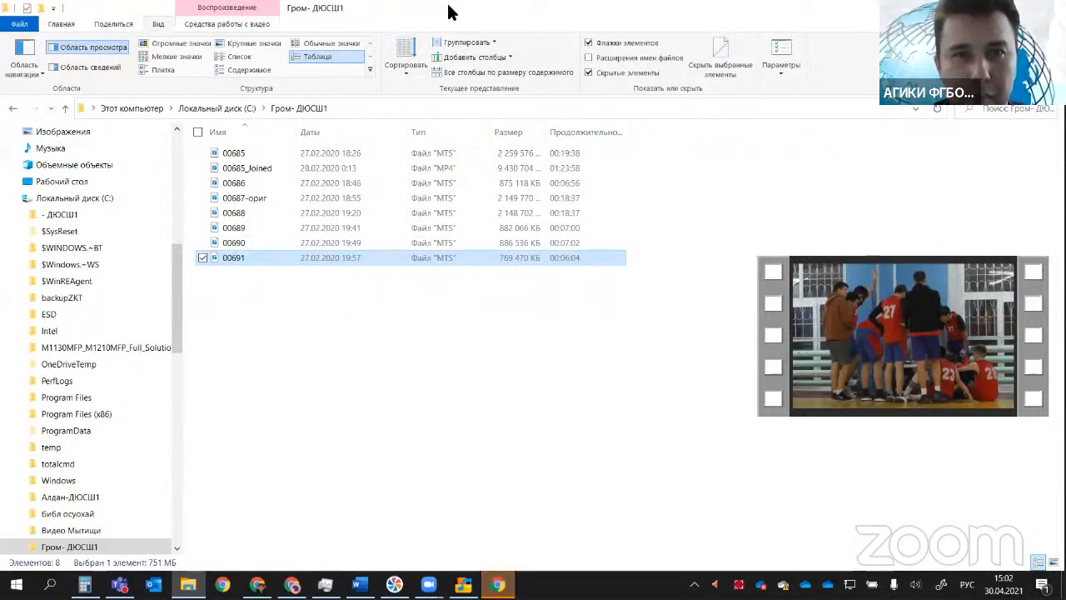
key(super+Down)
drag(473, 327, 133, 250)
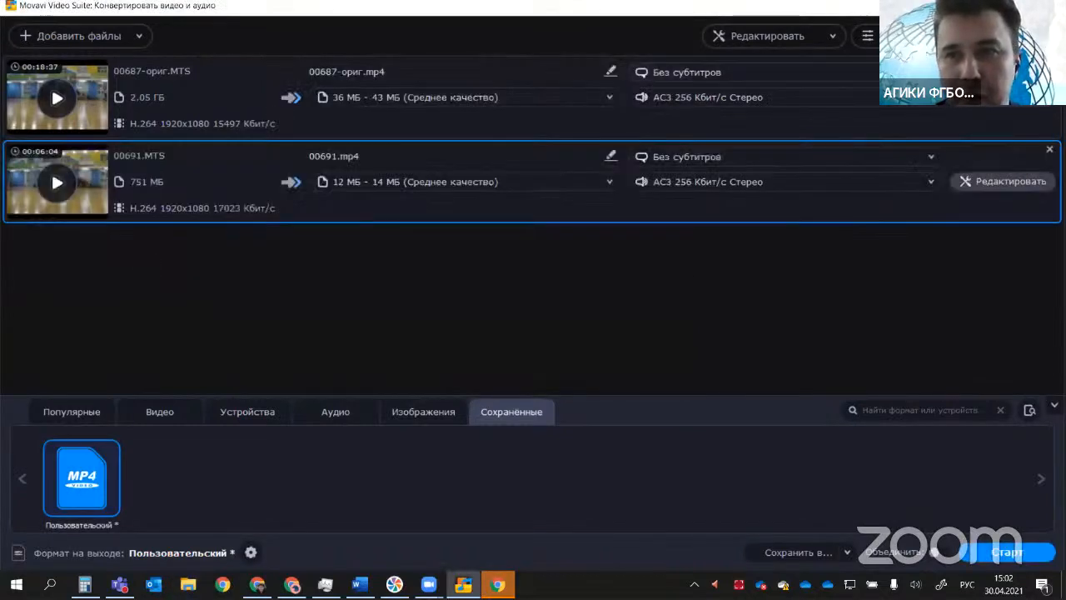
click(1049, 65)
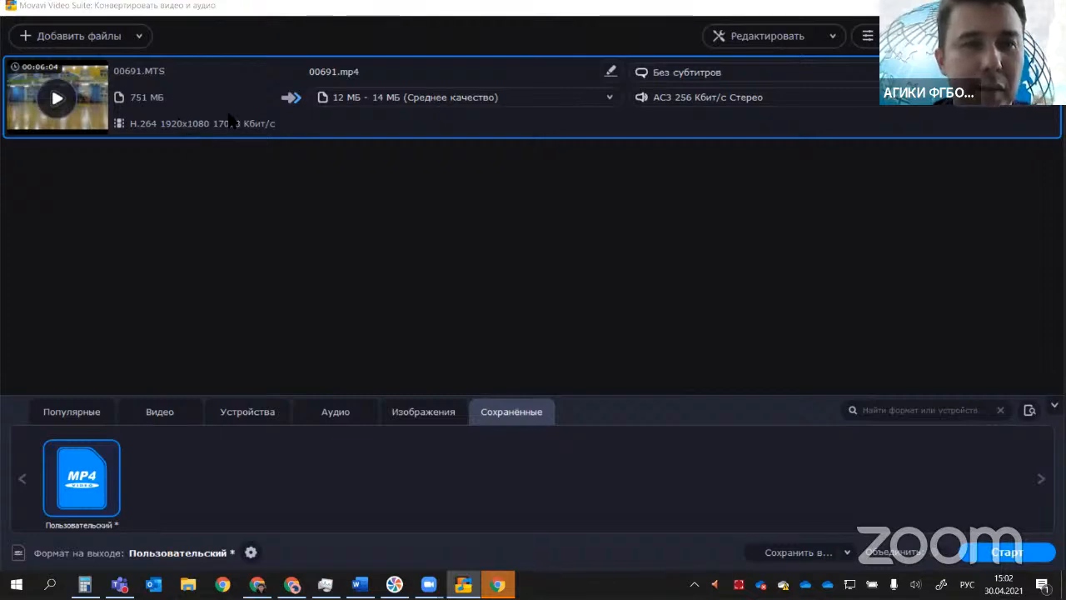
Step: Check the custom MP4 settings, confirm Гром- ДЮСШ1 as the output folder and start converting 00691.MTS
click(251, 553)
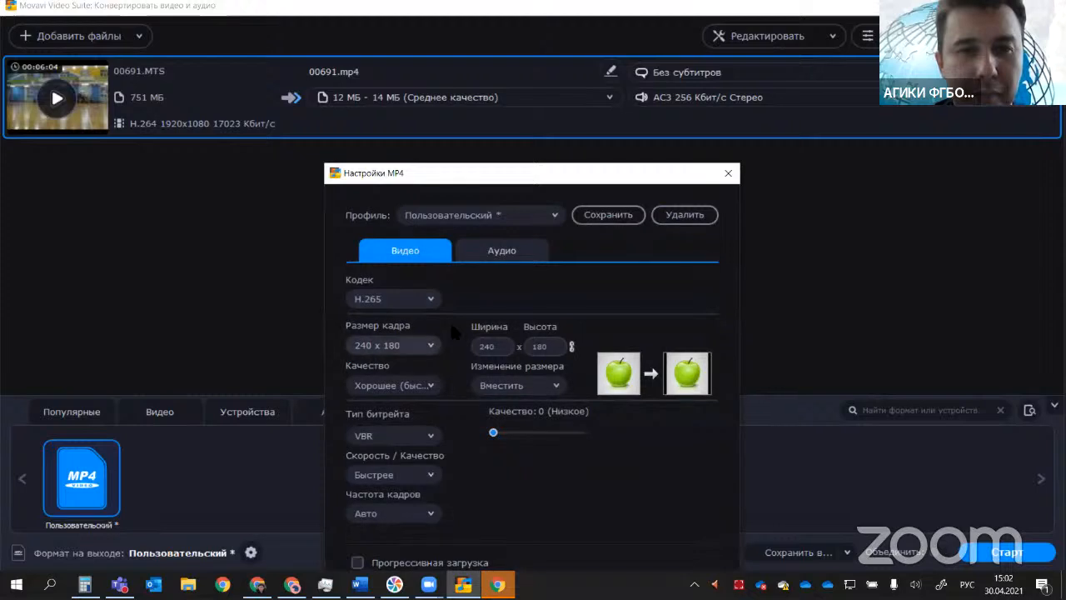
click(726, 173)
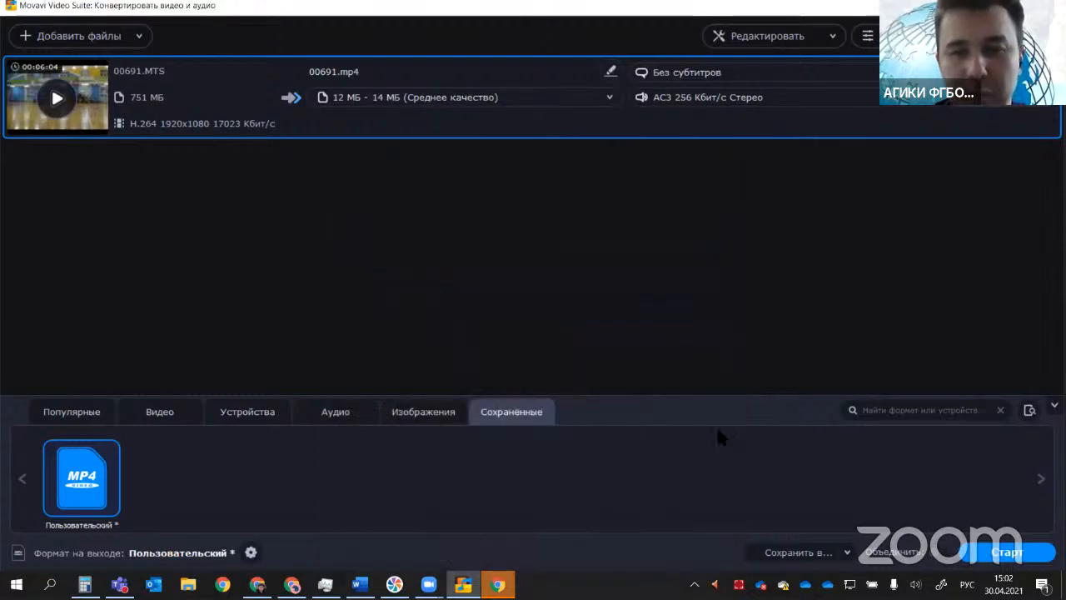
click(790, 552)
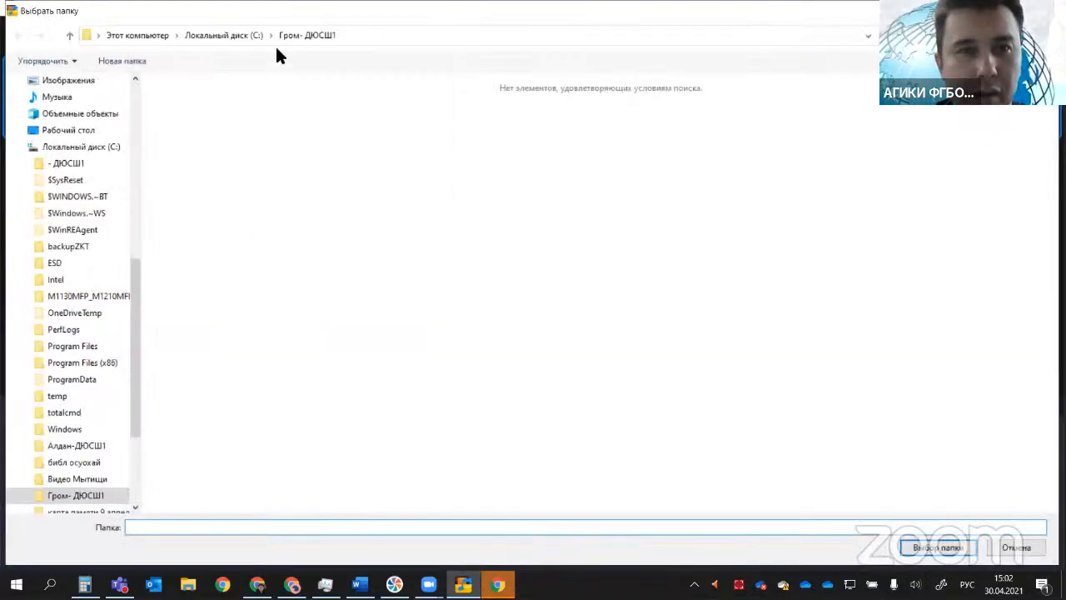
click(966, 549)
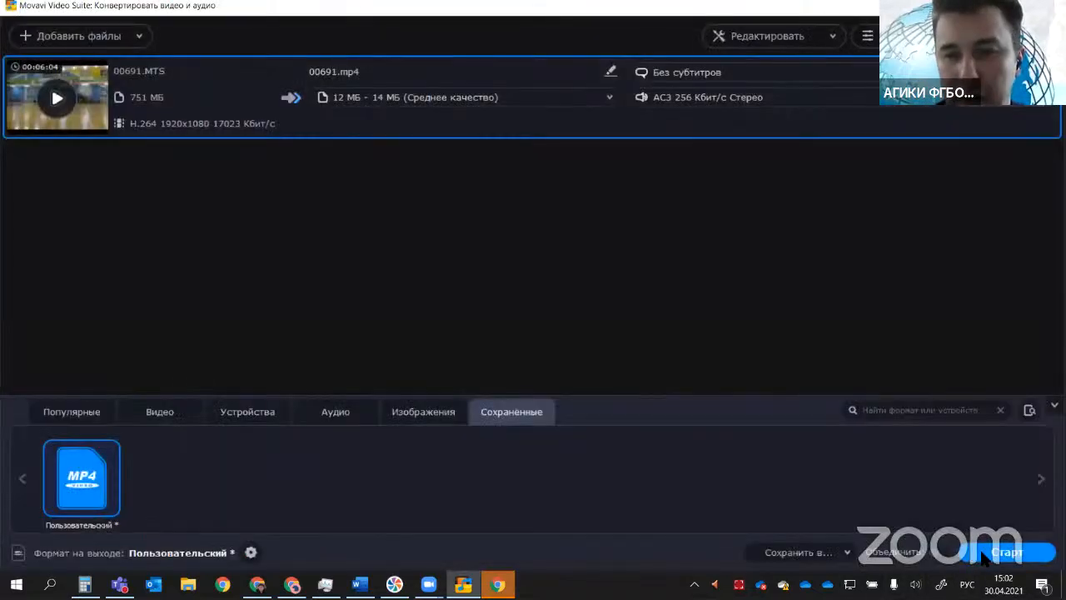
click(985, 554)
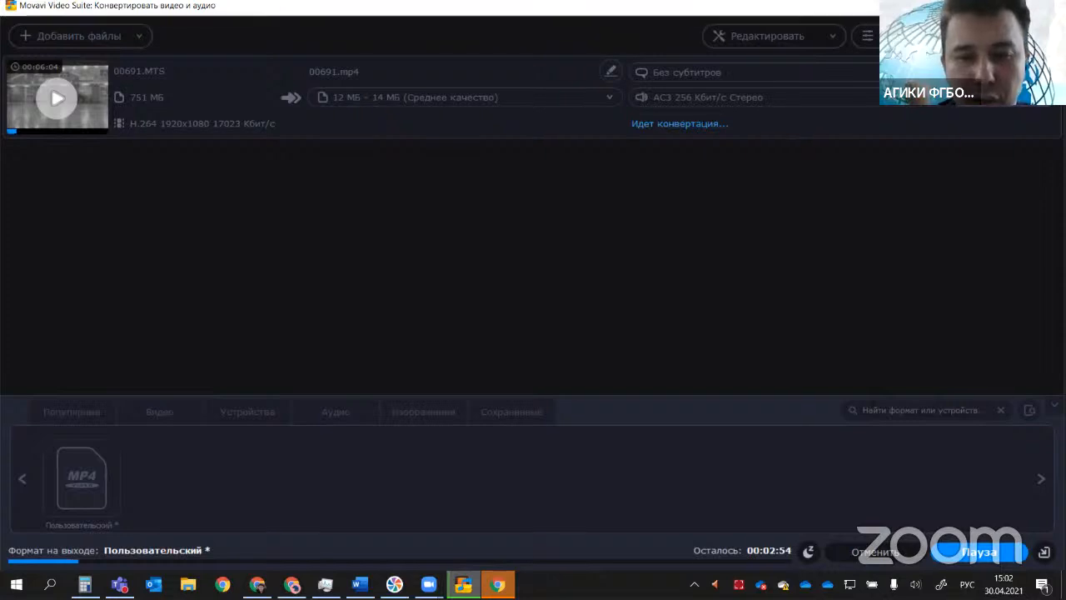
Step: Open Task Manager to examine the processor load during the conversion, and close it
right_click(605, 581)
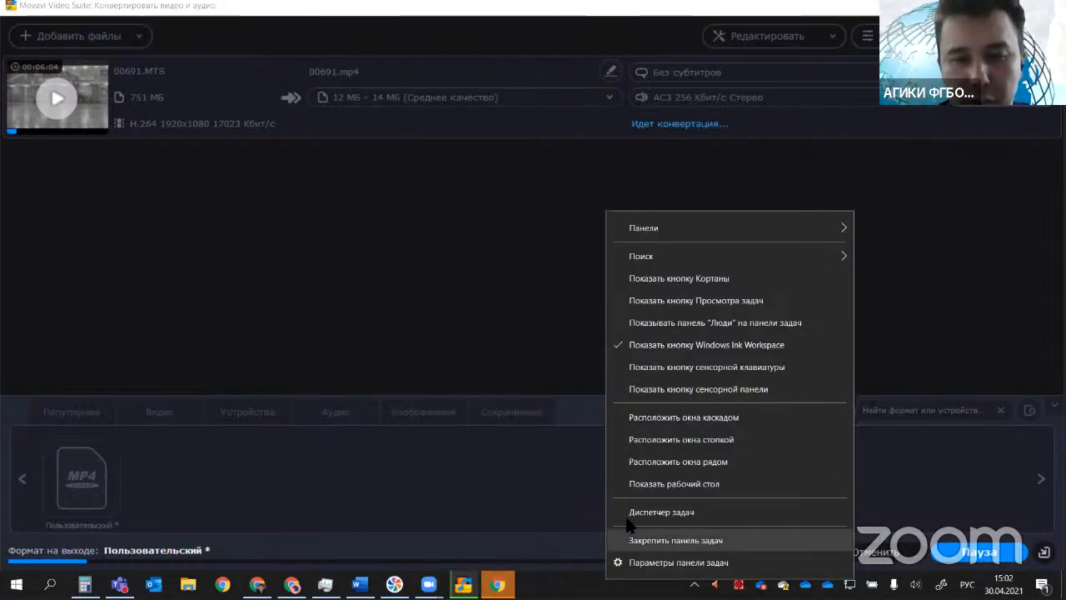
click(631, 513)
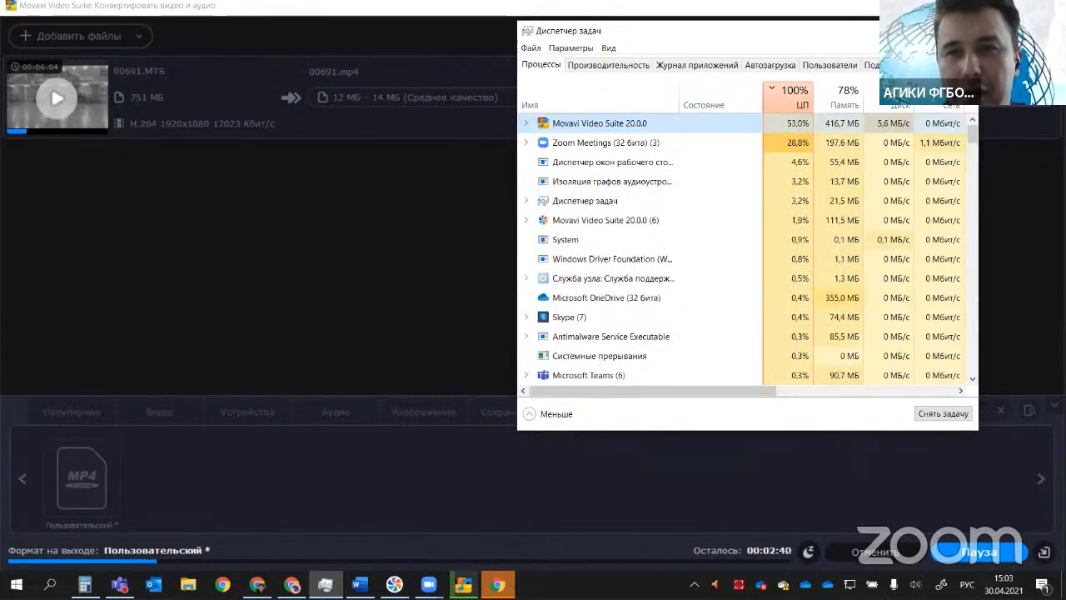
click(900, 30)
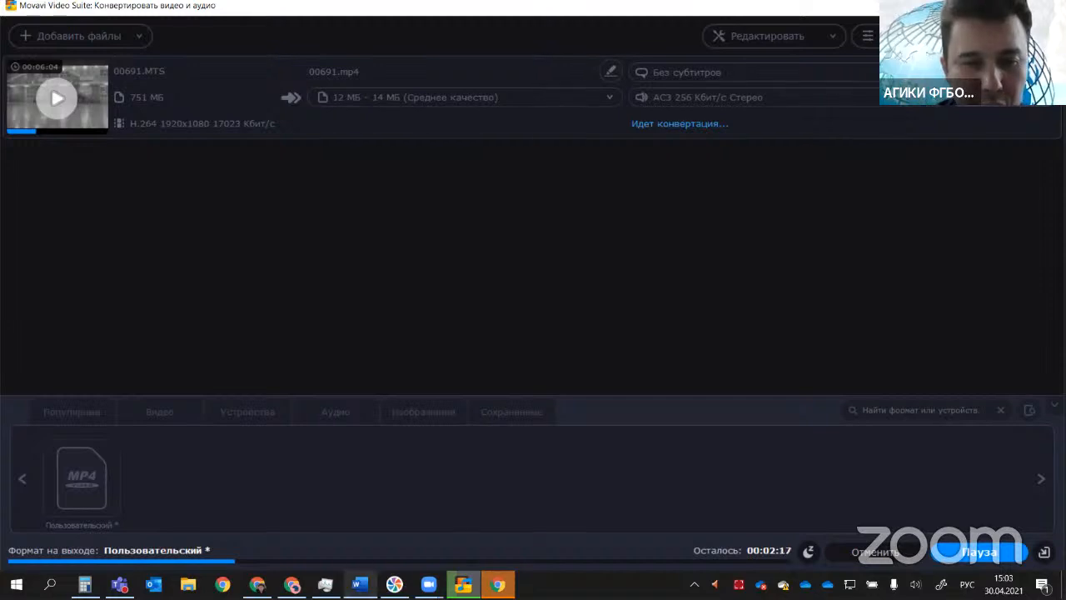
Step: Switch to the Word outline and highlight item 3, Конвертация в другие видеоформаты (по размеру, по качеству), for discussion
click(359, 585)
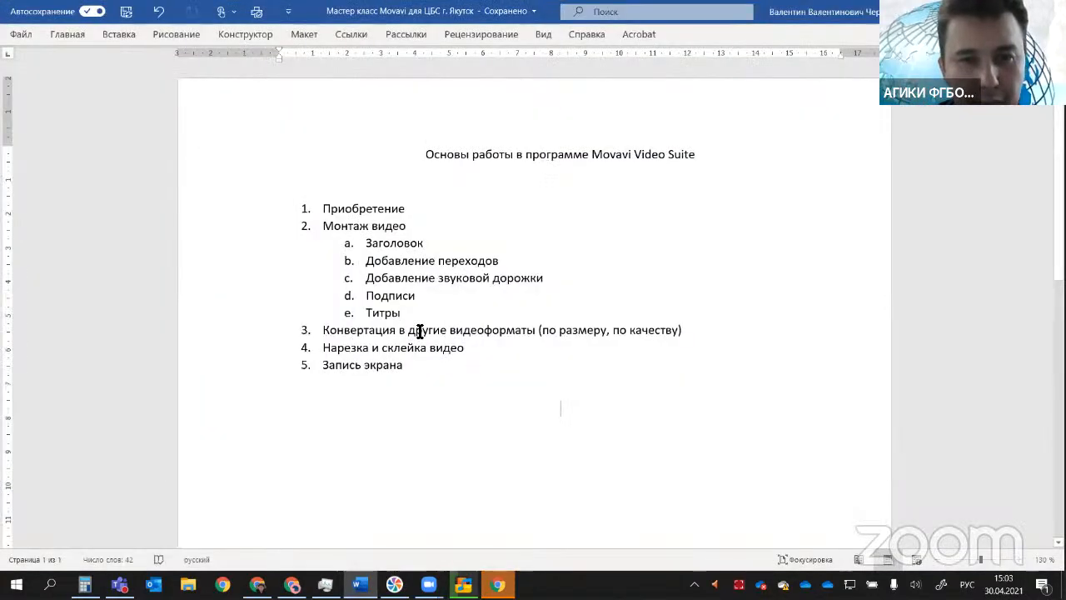
drag(350, 330, 679, 330)
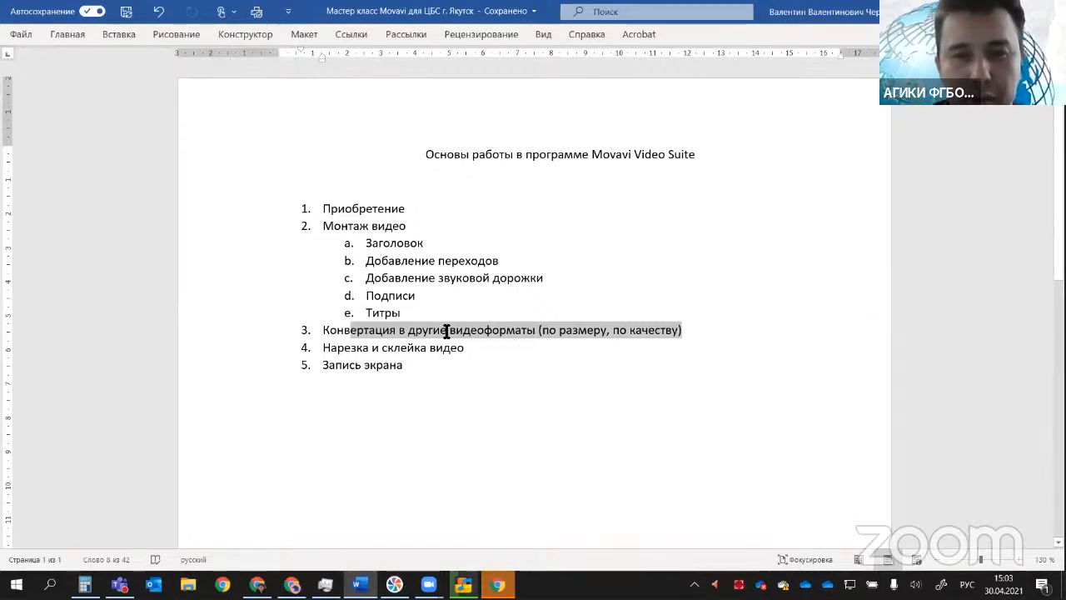
drag(325, 333, 687, 335)
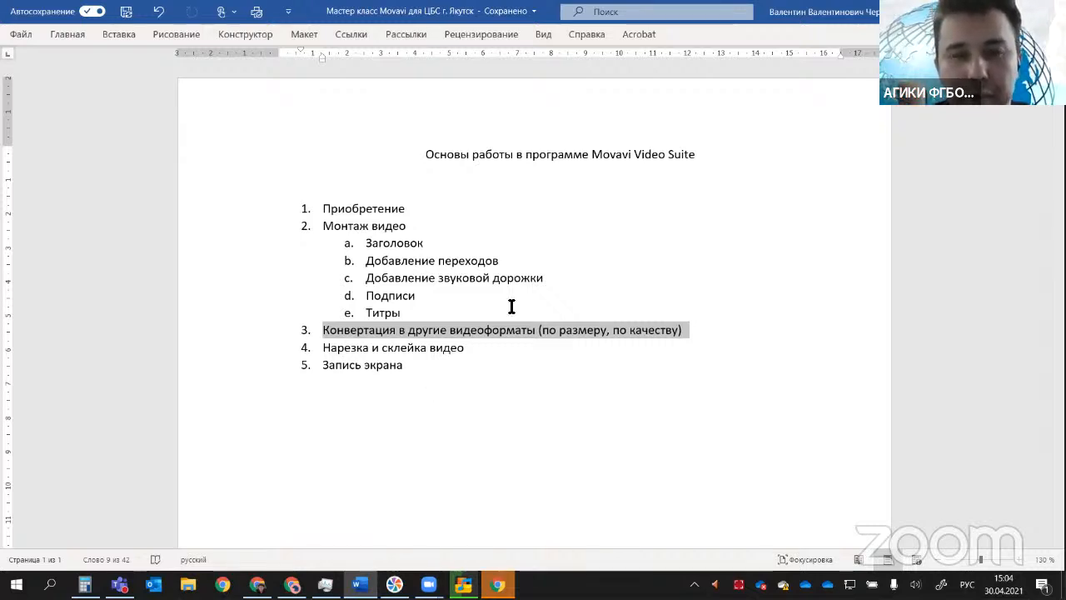
scroll(580, 359, down, 1)
click(592, 359)
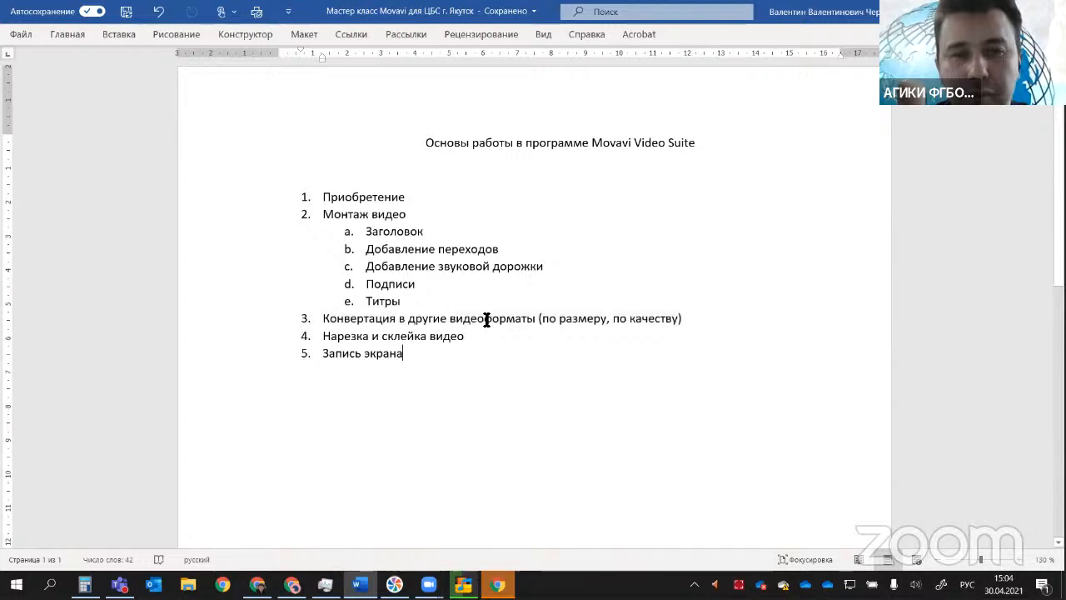
click(450, 318)
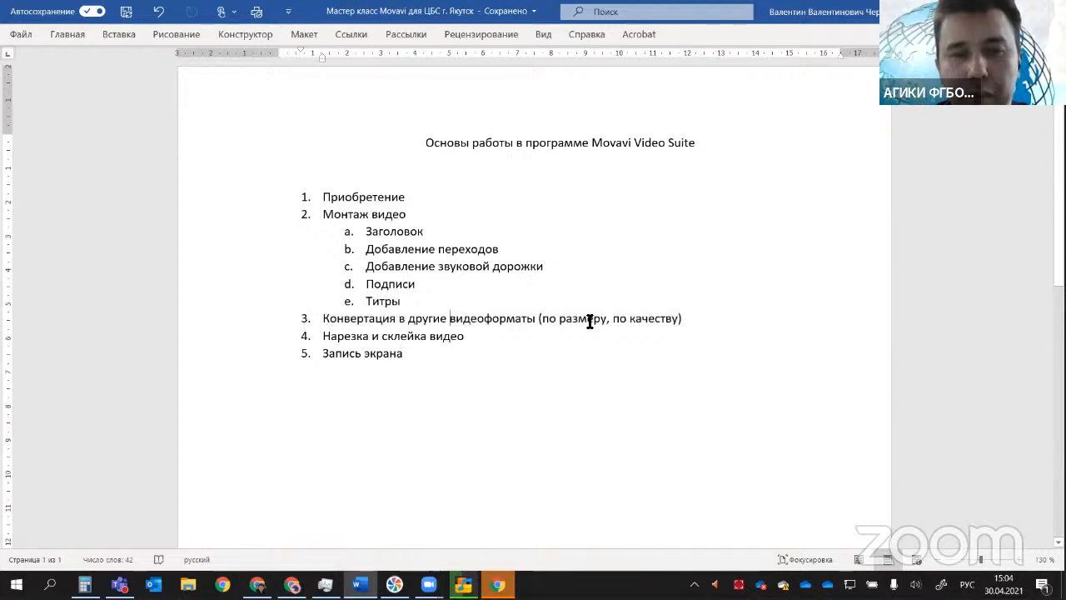
triple_click(691, 319)
click(726, 375)
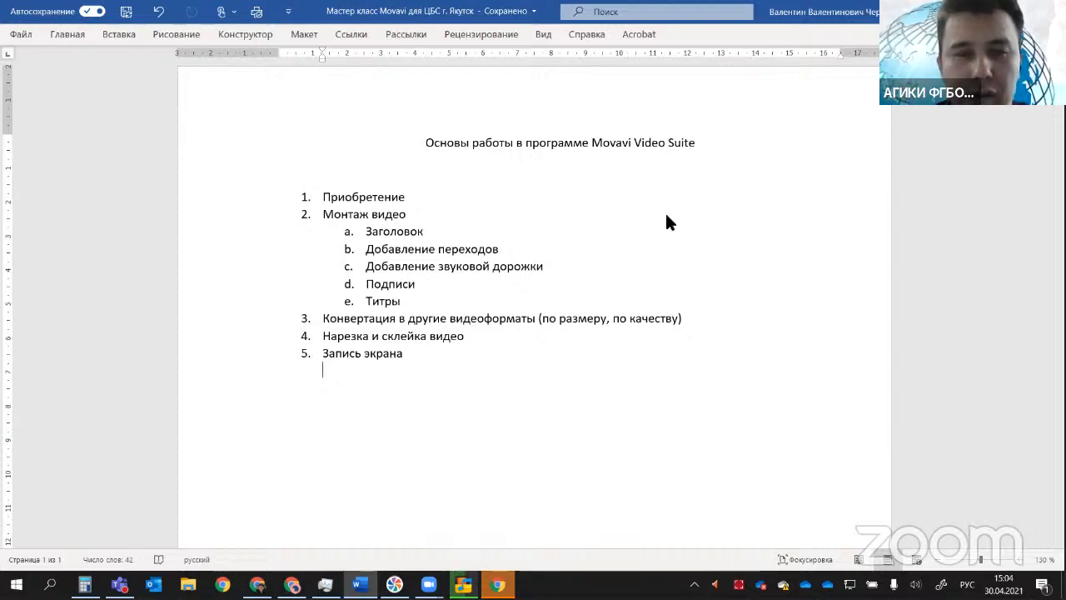
Step: Return to Movavi Video Suite and maximise the output folder window to compare the converted 00691 MP4 with its MTS original
key(alt+Tab)
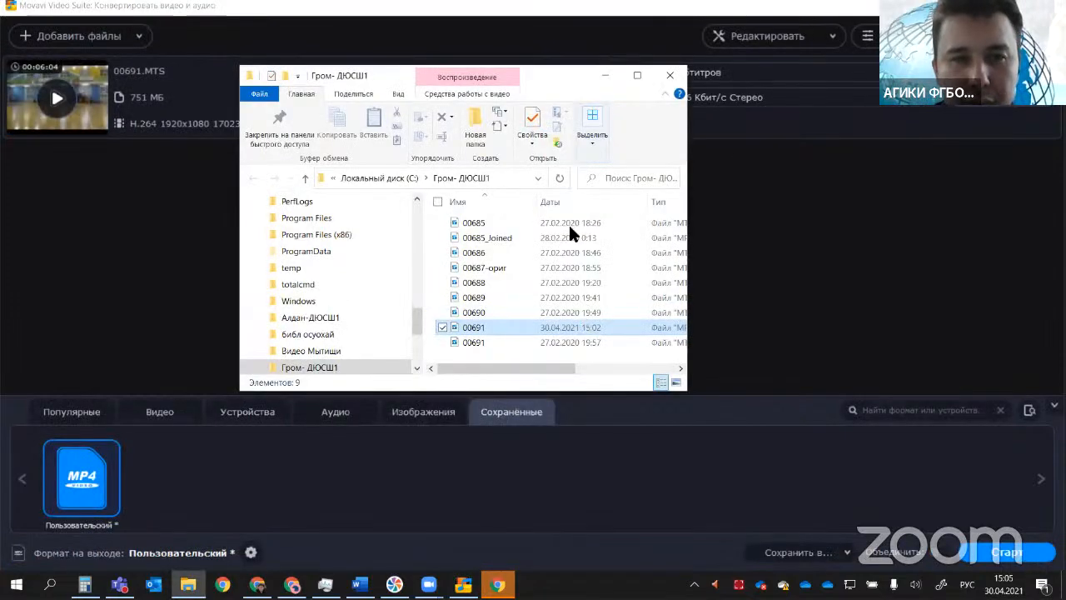
click(636, 76)
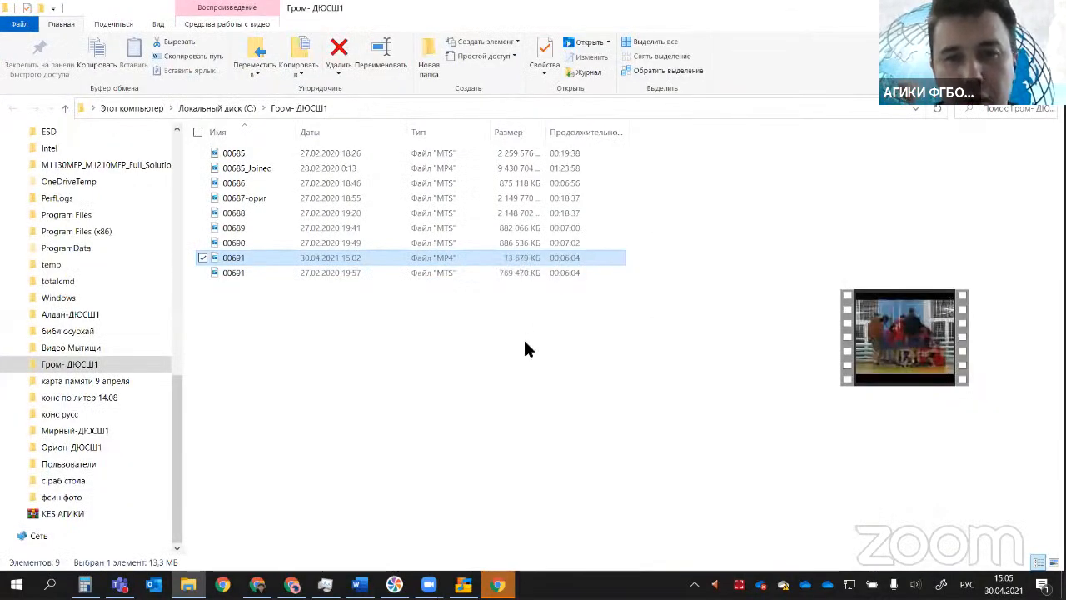
Step: Play the converted 00691 MP4, take the player out of full screen, move its window aside and lower the volume
double_click(239, 265)
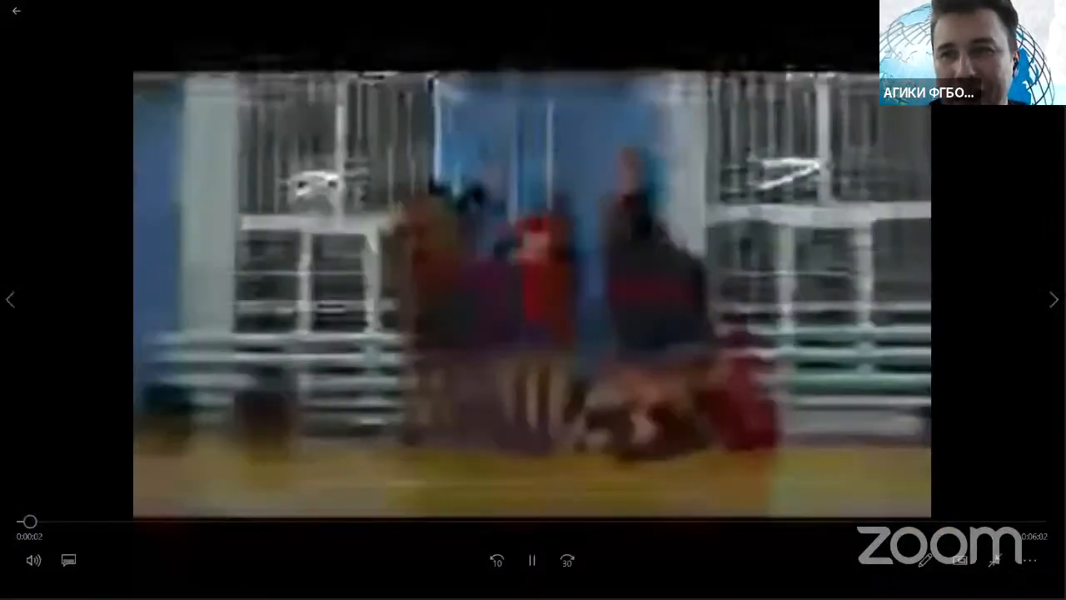
key(Escape)
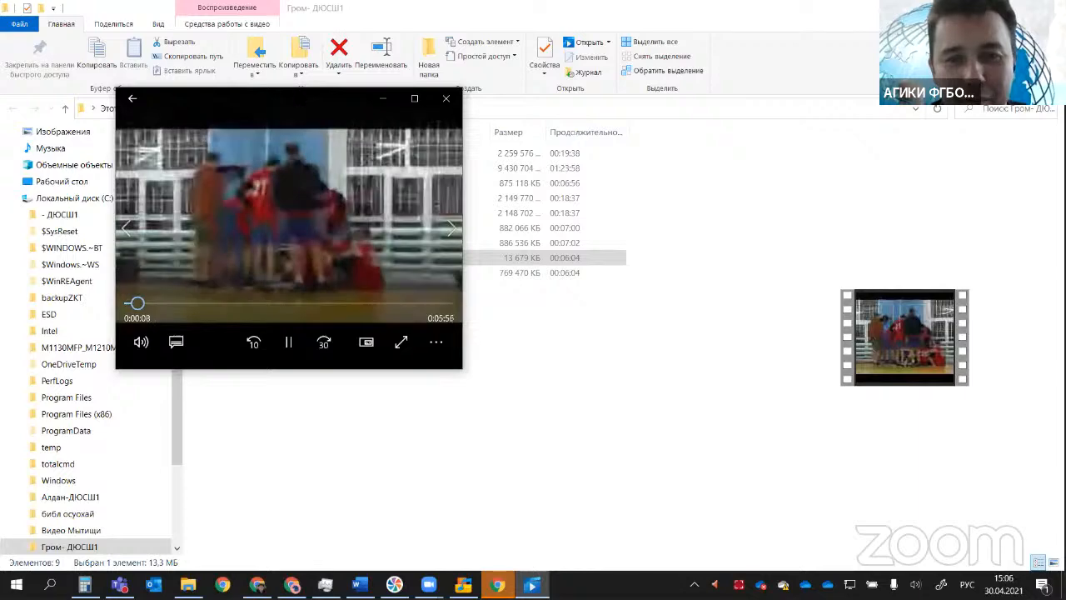
drag(298, 99, 443, 85)
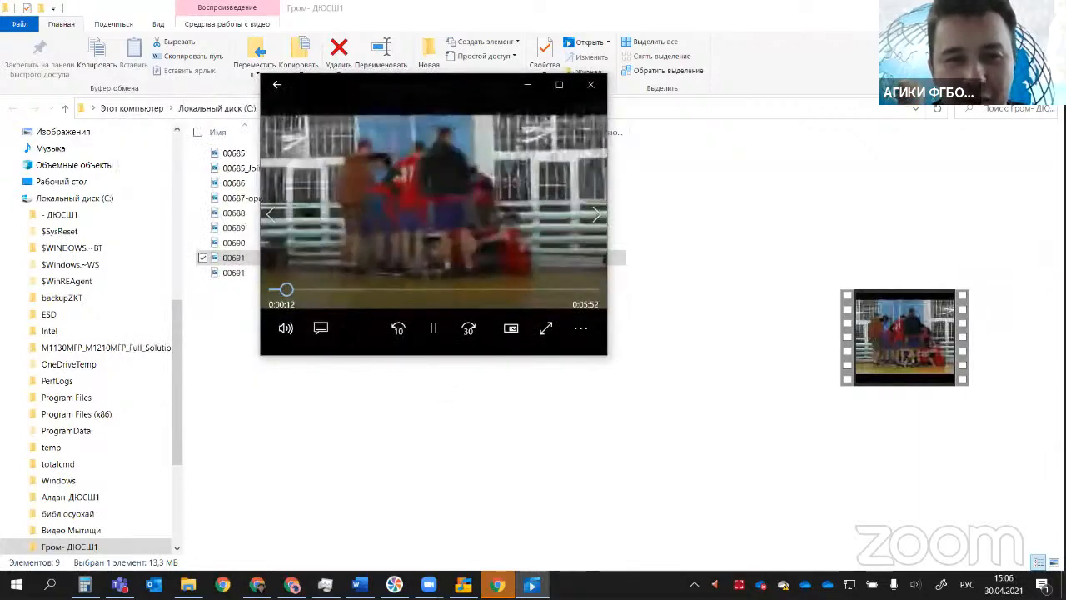
click(286, 328)
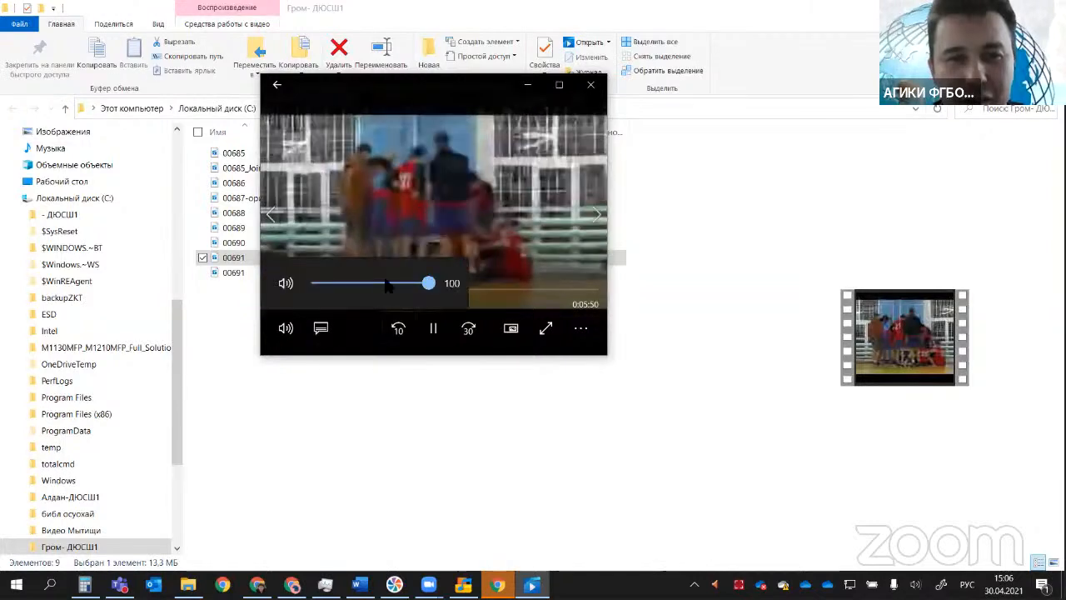
click(352, 283)
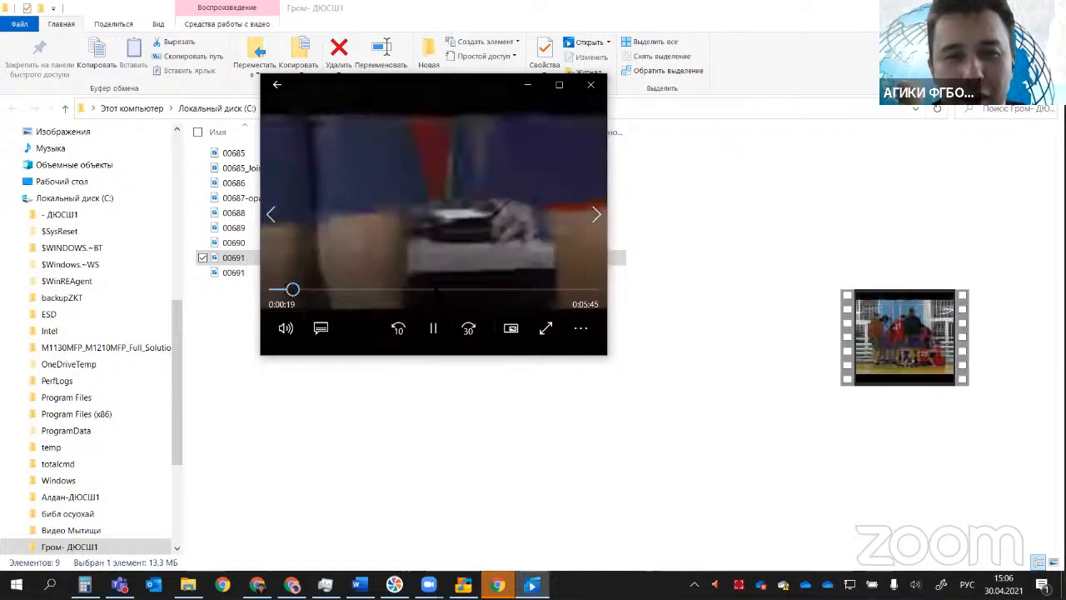
Step: Skip through the converted 00691 video to check its picture quality at several points, and close the player
drag(292, 289, 475, 291)
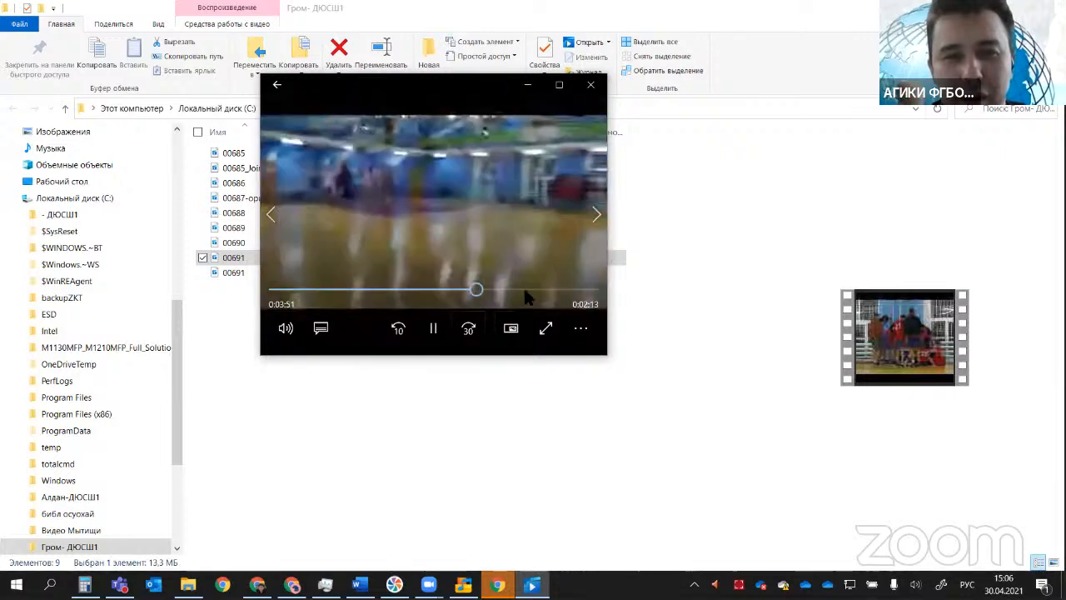
click(528, 291)
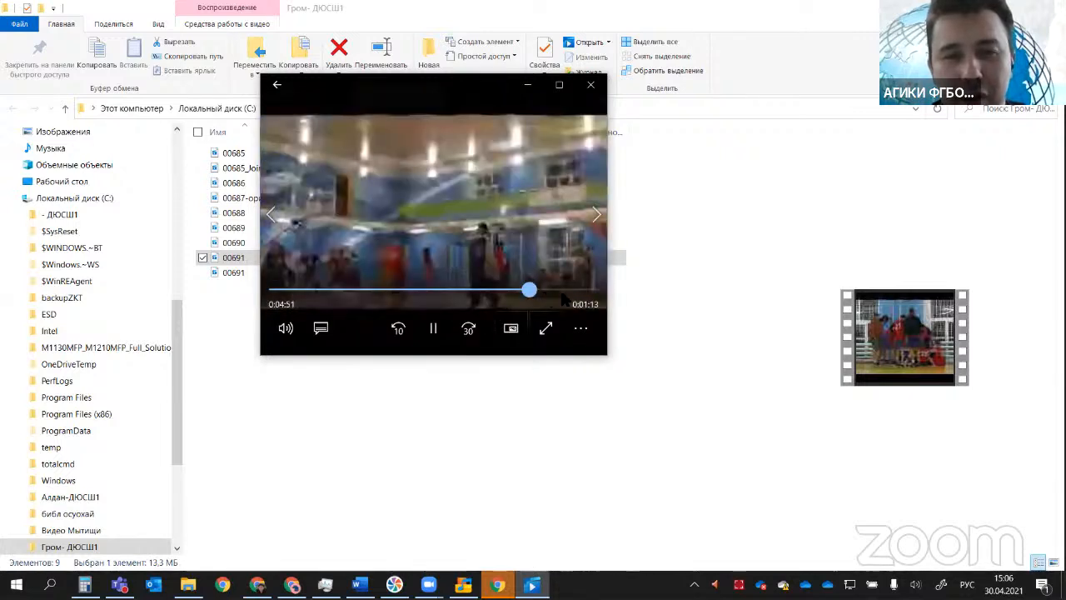
click(562, 291)
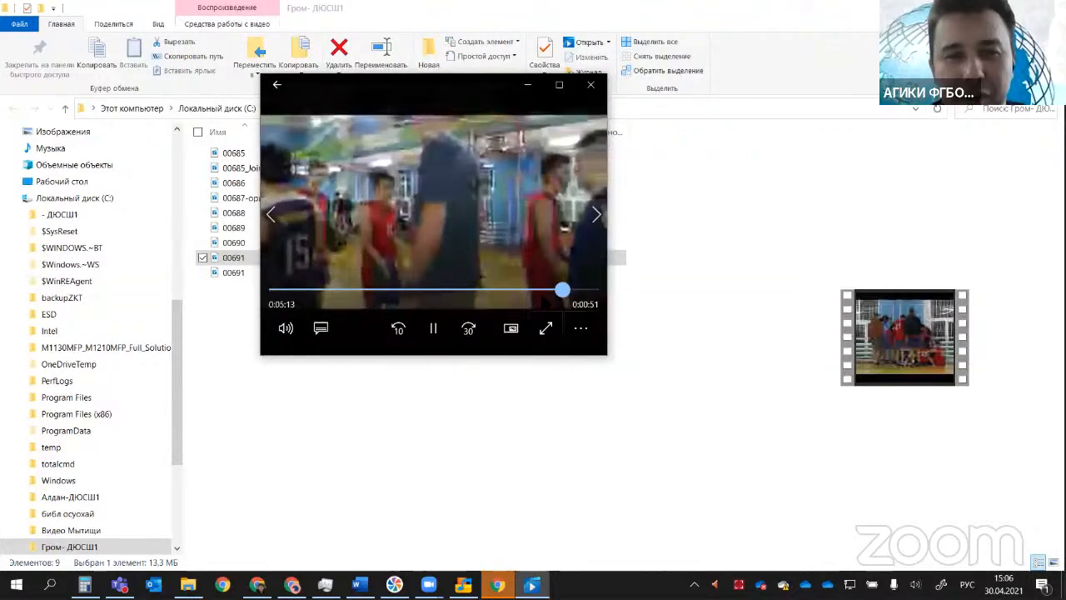
click(575, 291)
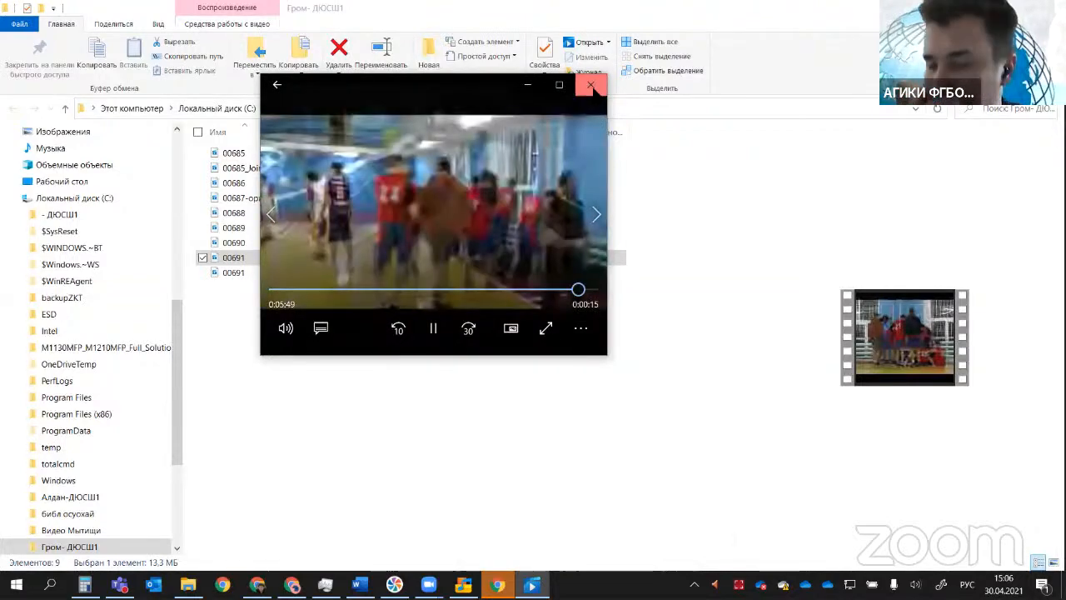
click(591, 84)
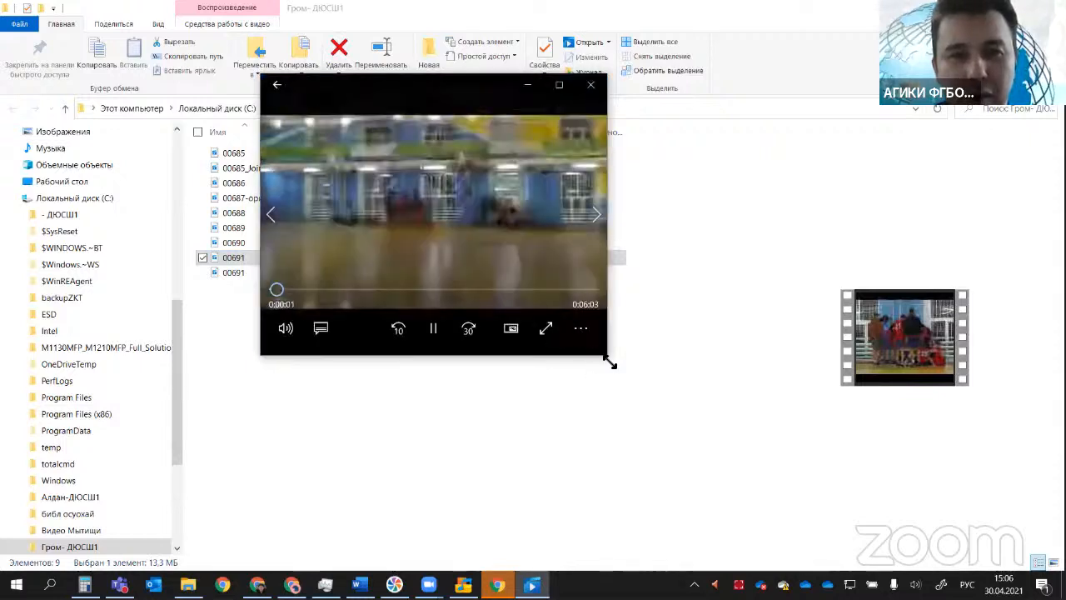
drag(608, 359, 591, 352)
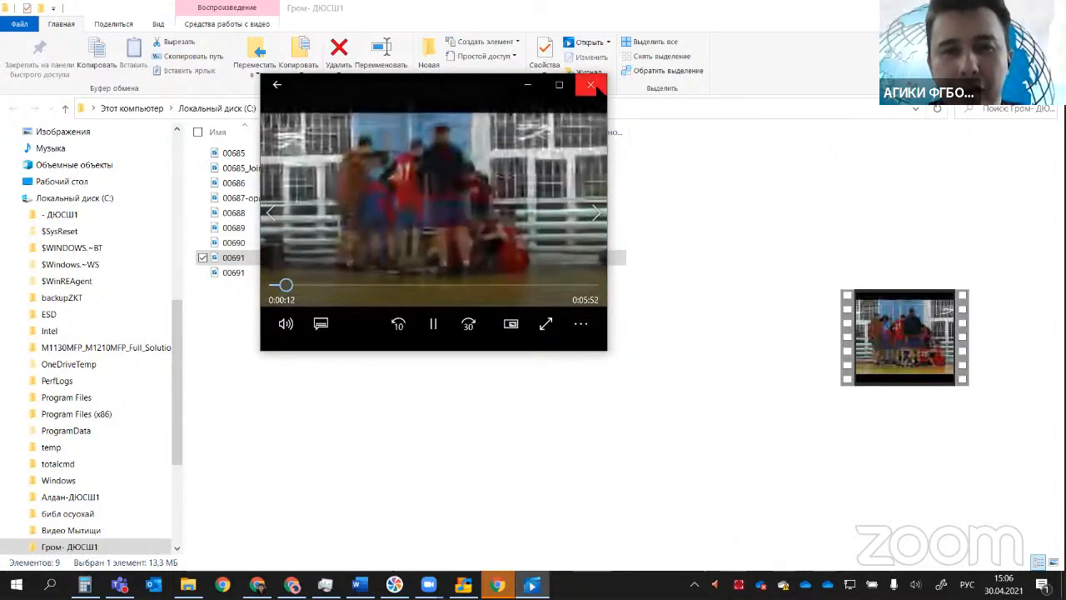
click(592, 85)
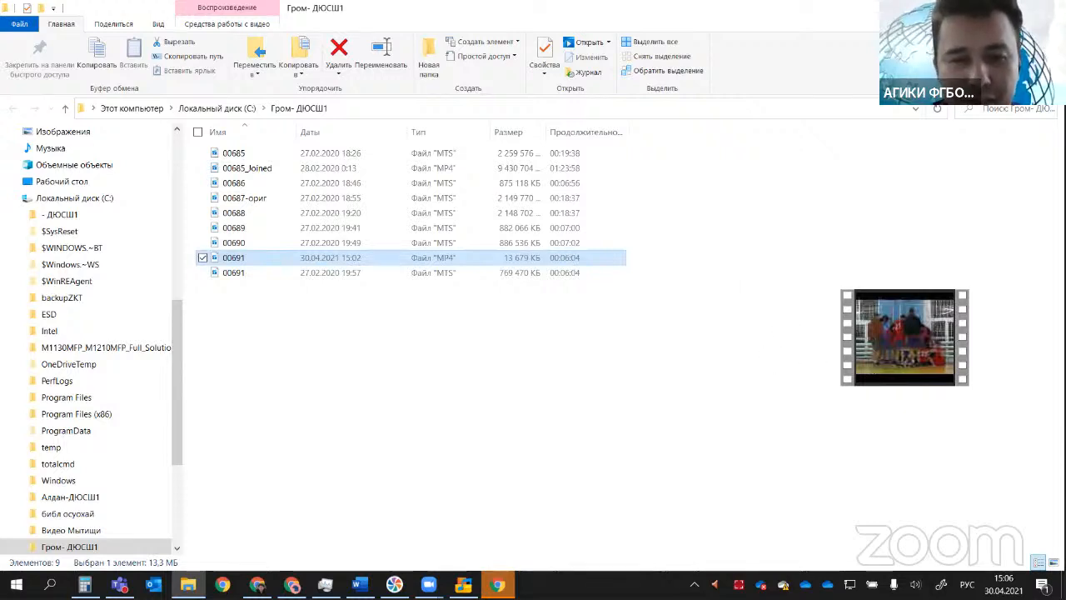
Step: Switch to the Word outline to review item 4, Нарезка и склейка видео, and return to the Гром- ДЮСШ1 folder
click(358, 584)
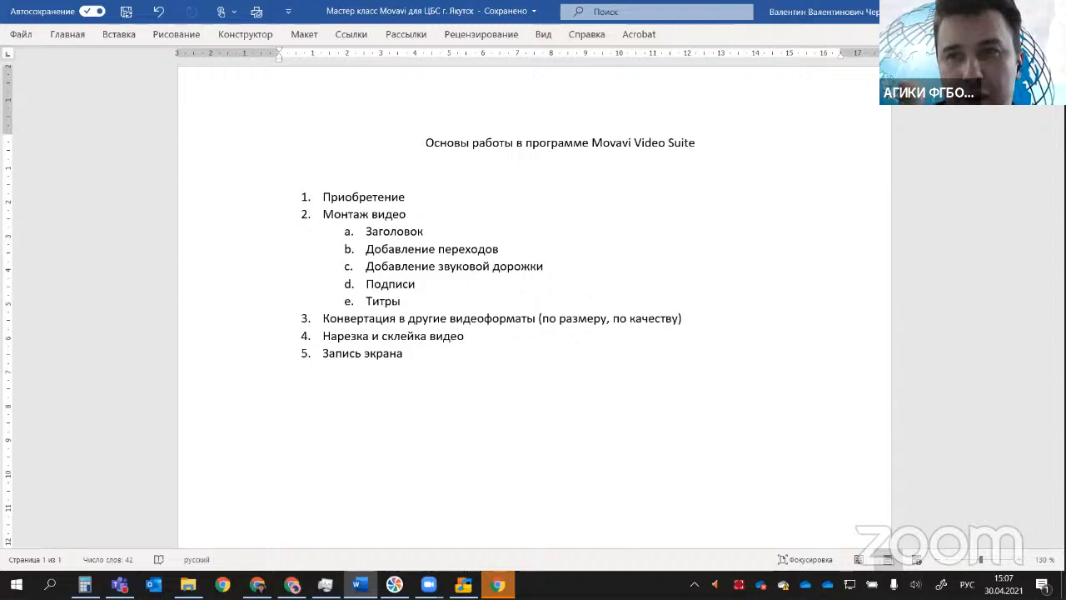
click(987, 11)
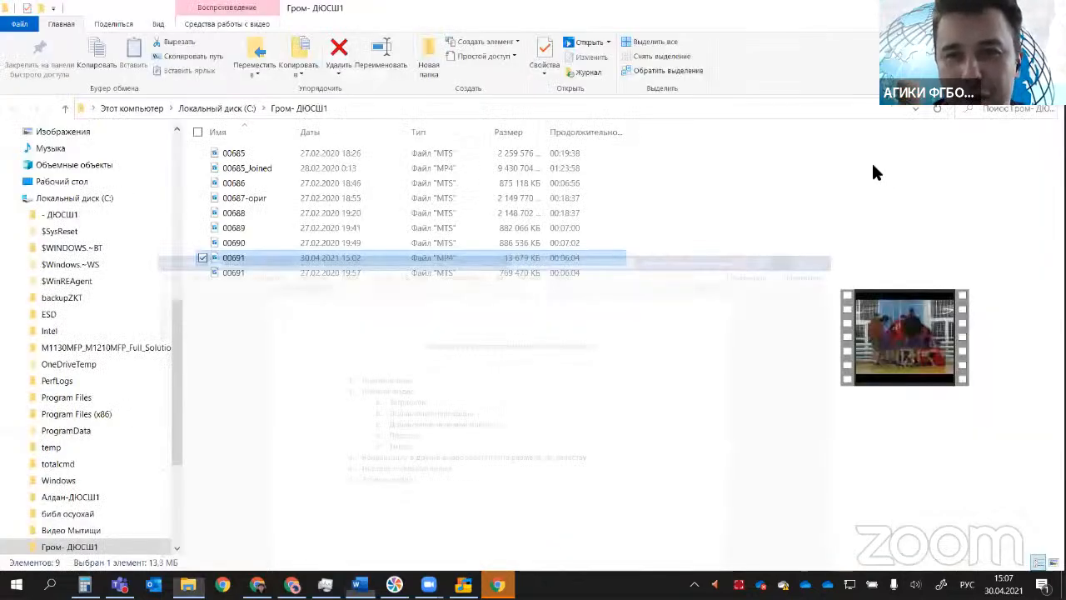
click(354, 354)
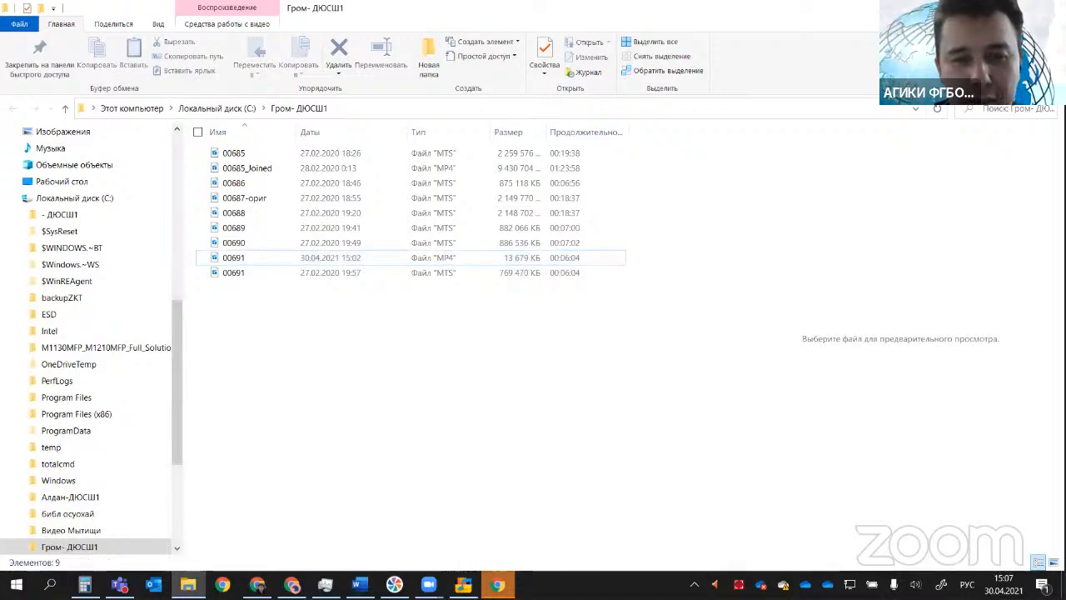
Step: Close the Movavi converter and launch the Нарезка видео tool from Video Suite 2020
click(498, 585)
click(463, 584)
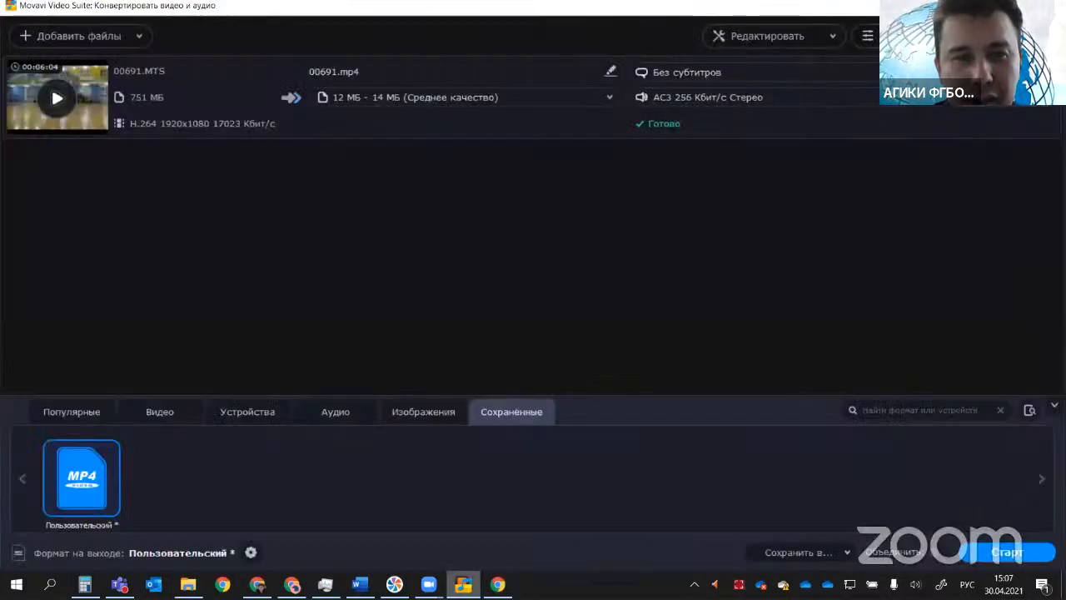
click(1050, 6)
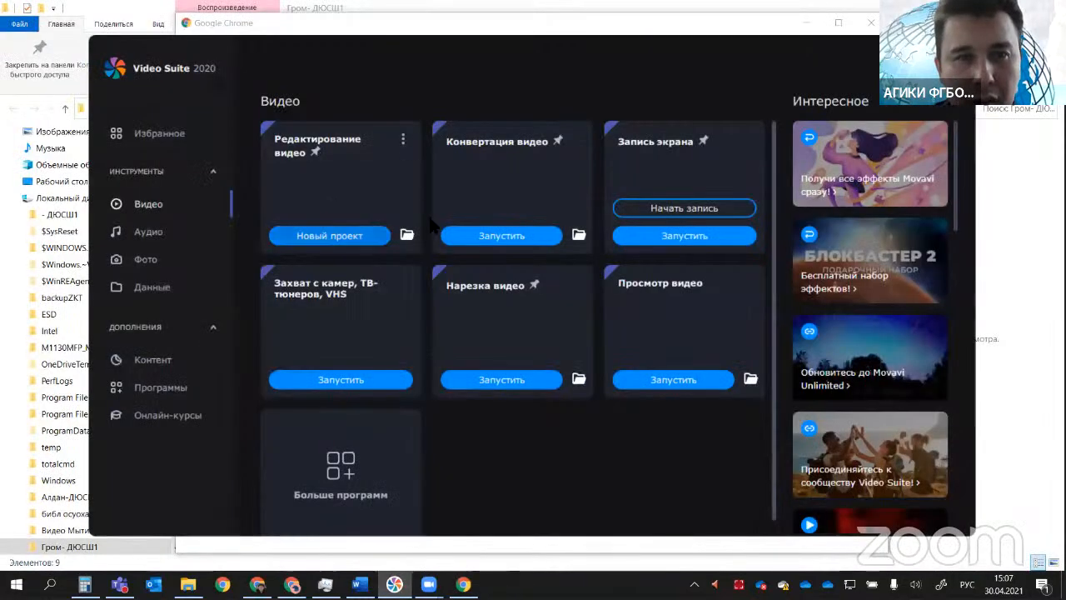
click(491, 380)
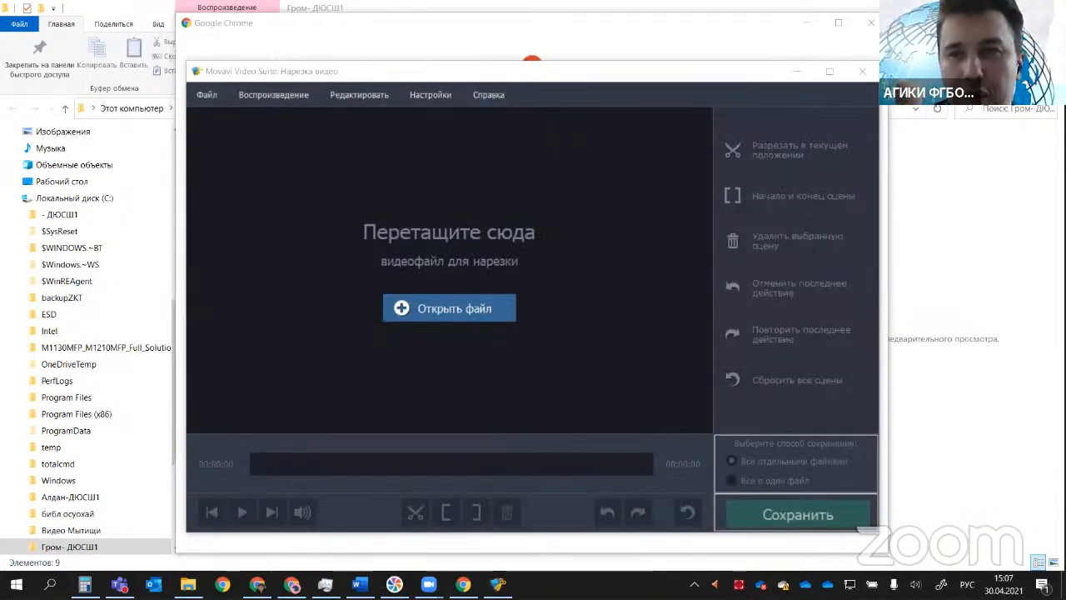
Step: Load 00685_Joined from the Гром- ДЮСШ1 folder into the Нарезка видео tool and reposition its window
click(952, 126)
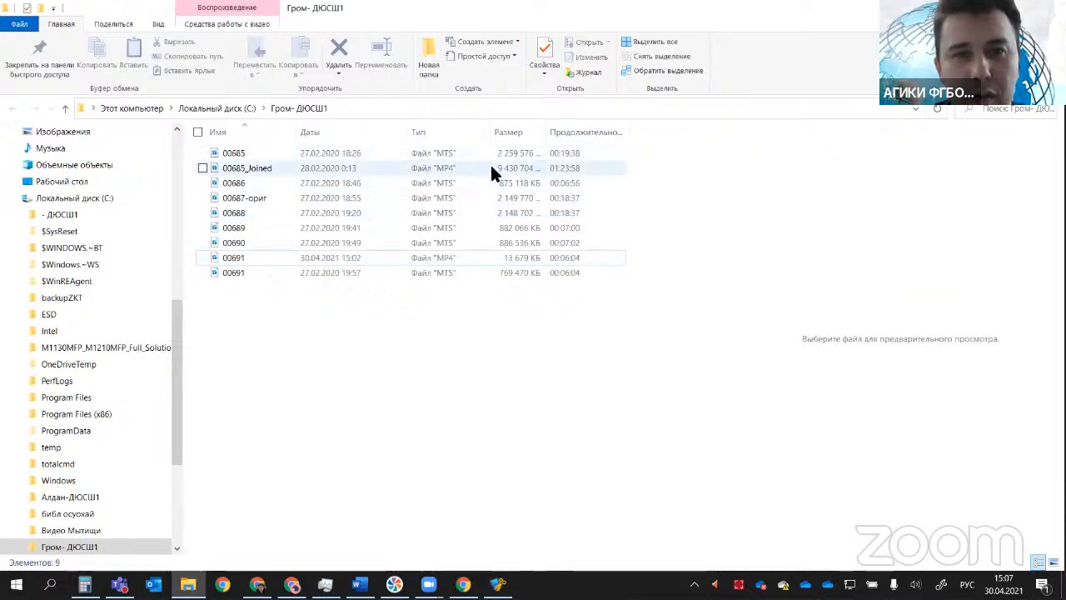
click(274, 168)
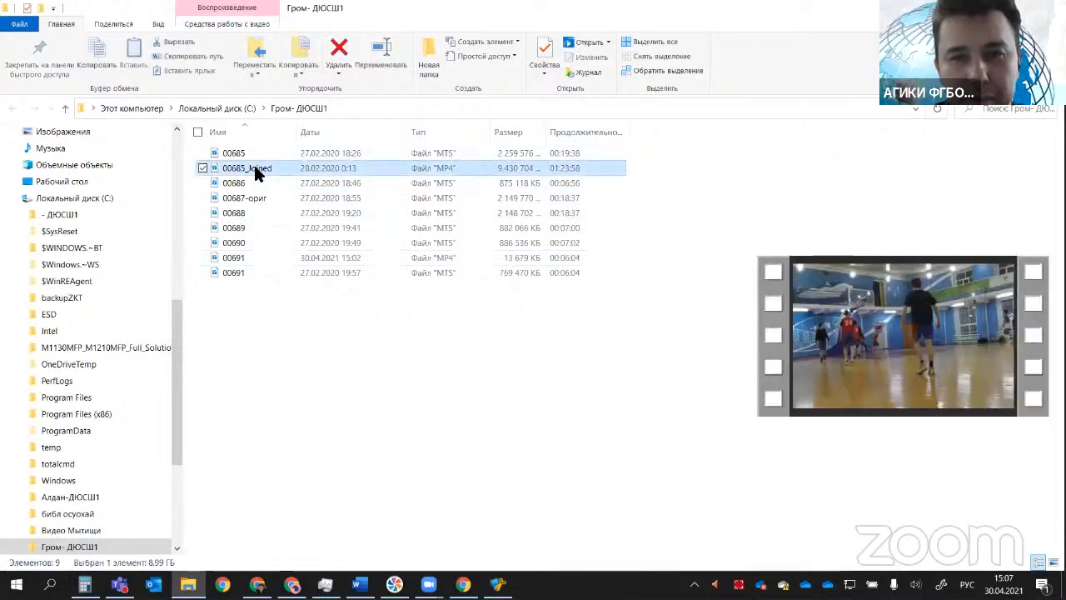
drag(253, 164, 405, 312)
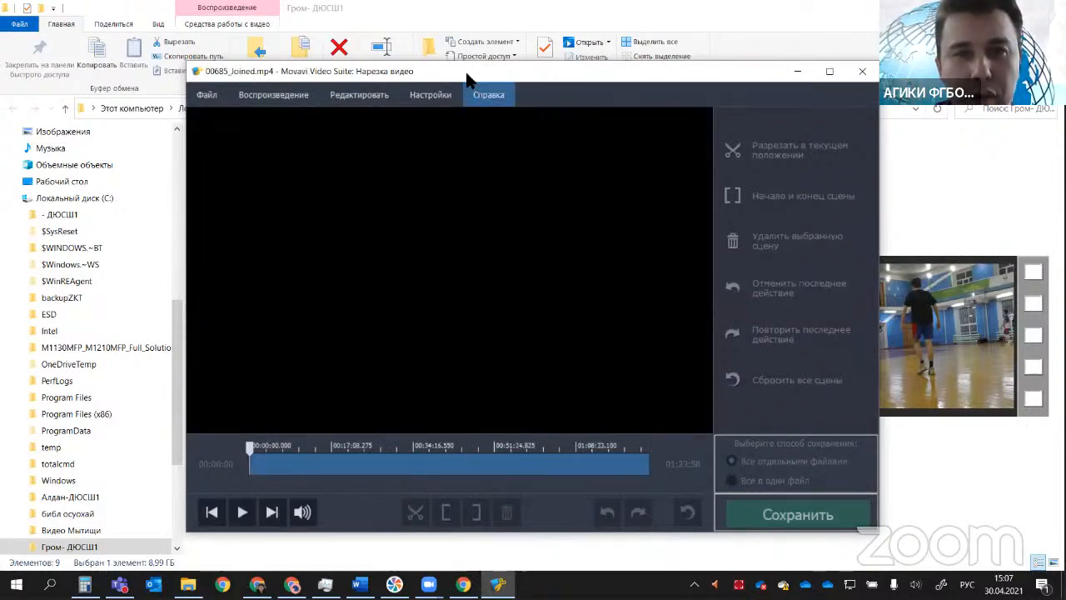
drag(482, 75, 357, 35)
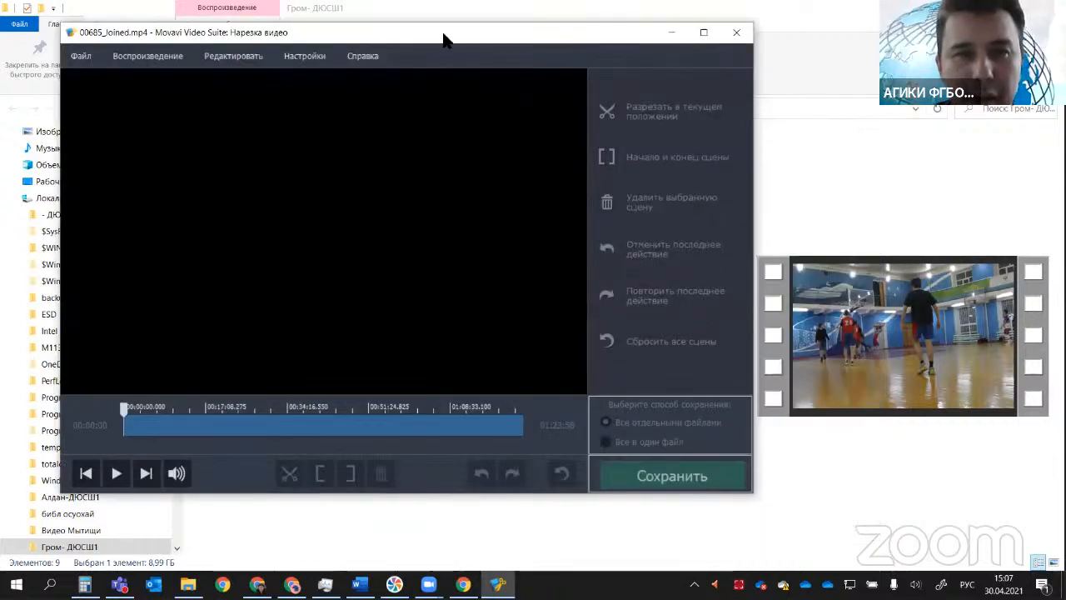
drag(444, 40, 447, 24)
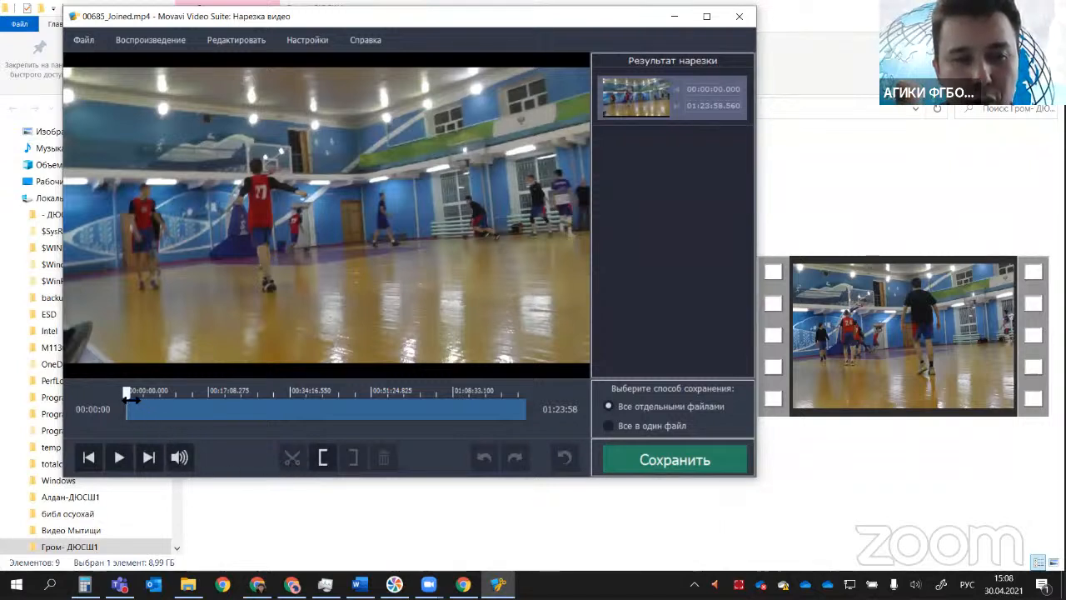
Step: Split 00685_Joined.mp4 into three scenes with cuts at 00:02:21.600 and 00:02:45.109
scroll(131, 398, up, 3)
scroll(131, 398, up, 2)
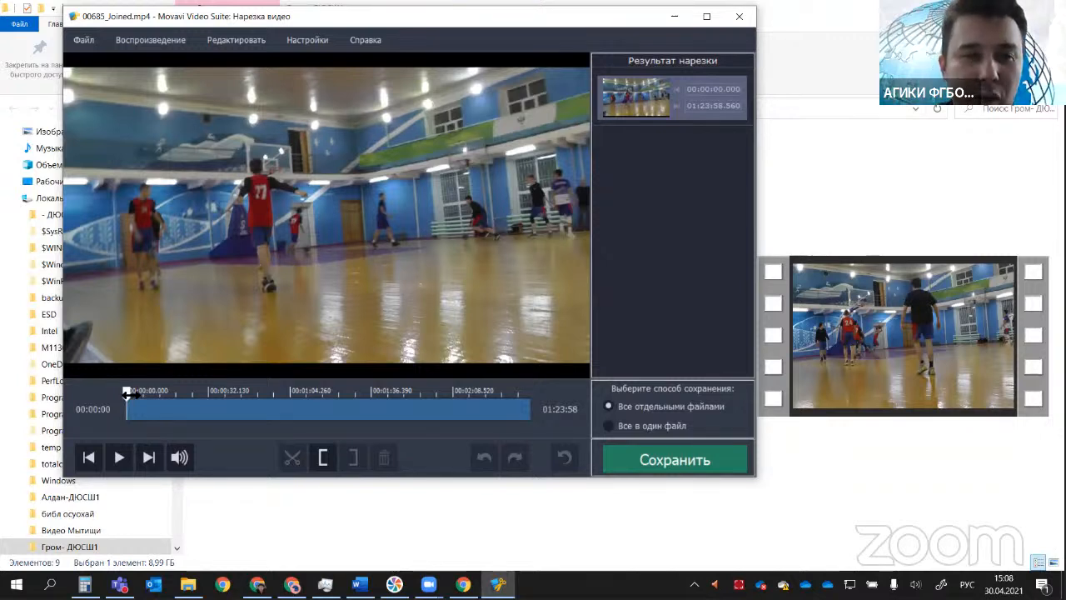
scroll(133, 398, down, 1)
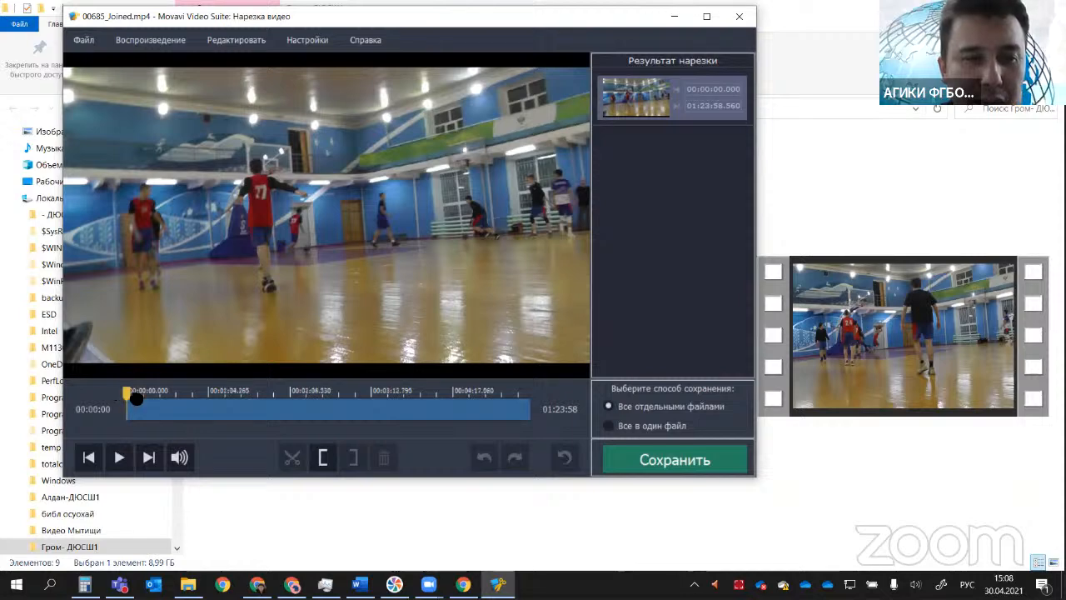
drag(136, 398, 241, 393)
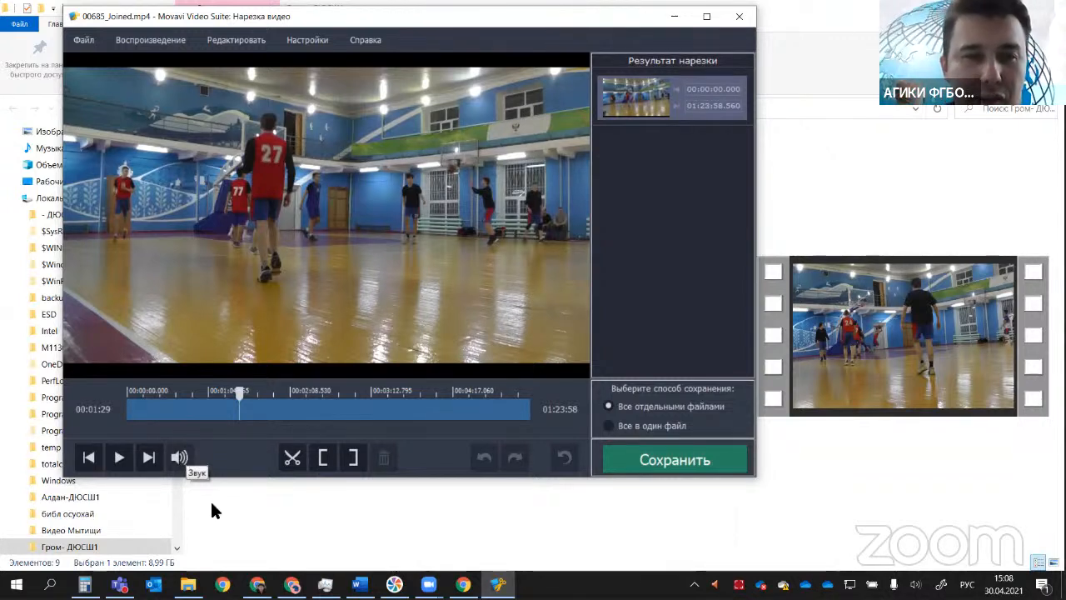
drag(247, 391, 286, 391)
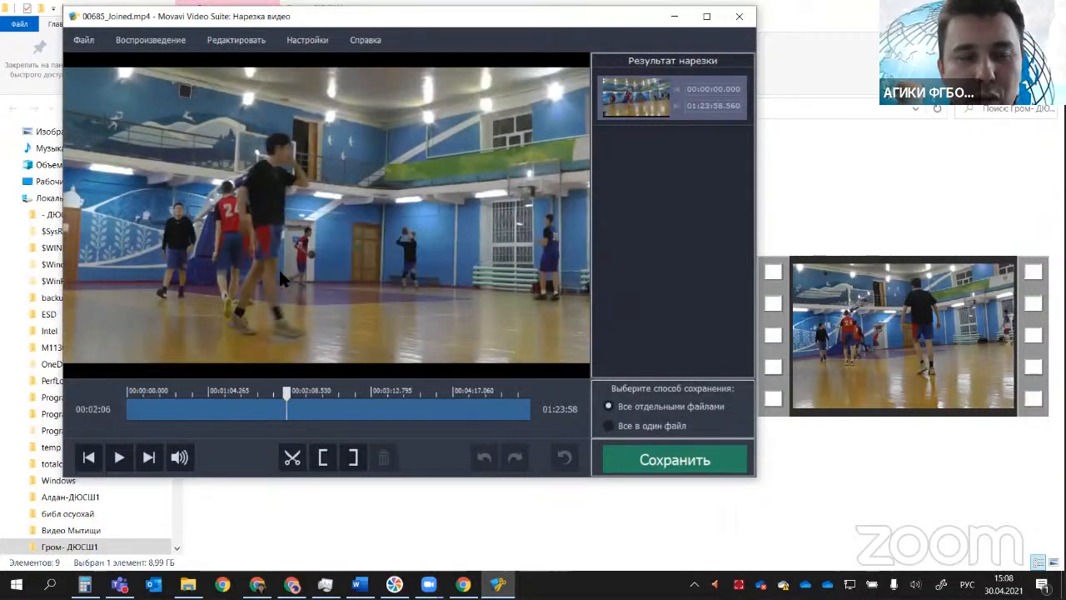
drag(286, 397, 214, 400)
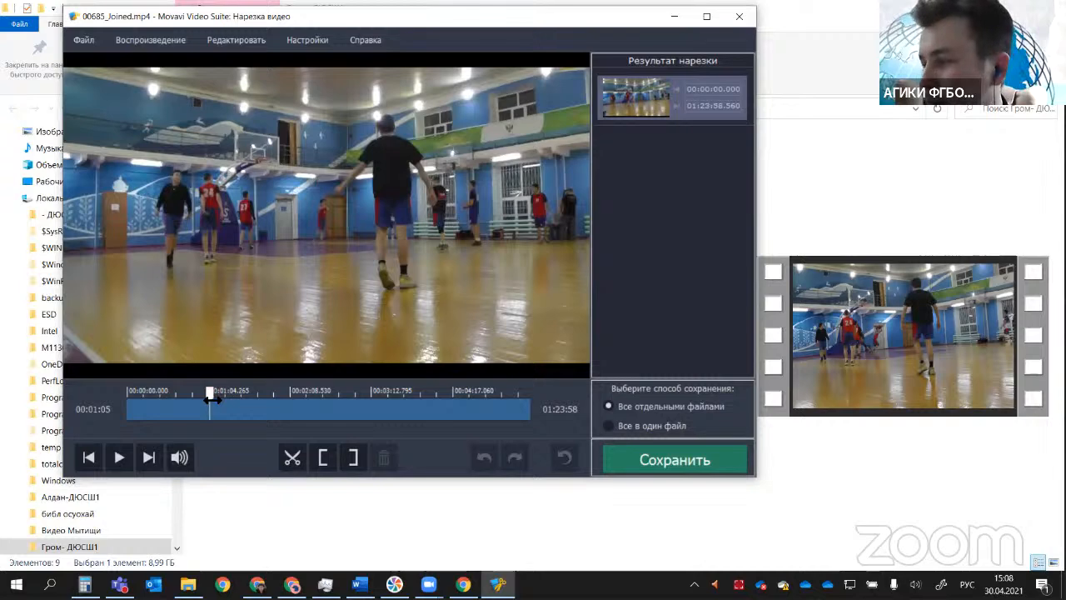
click(308, 397)
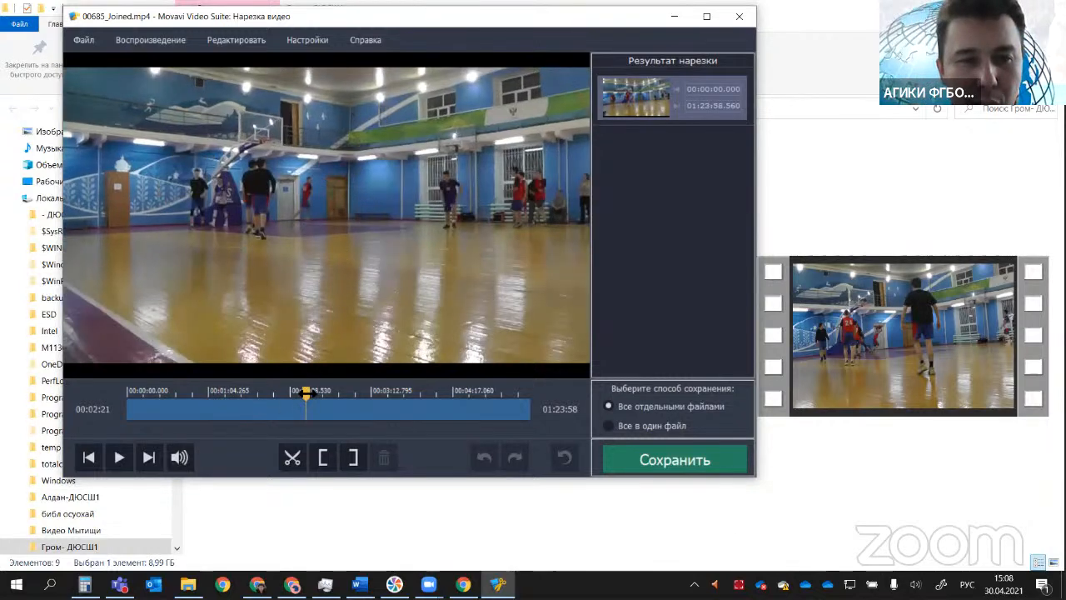
click(291, 457)
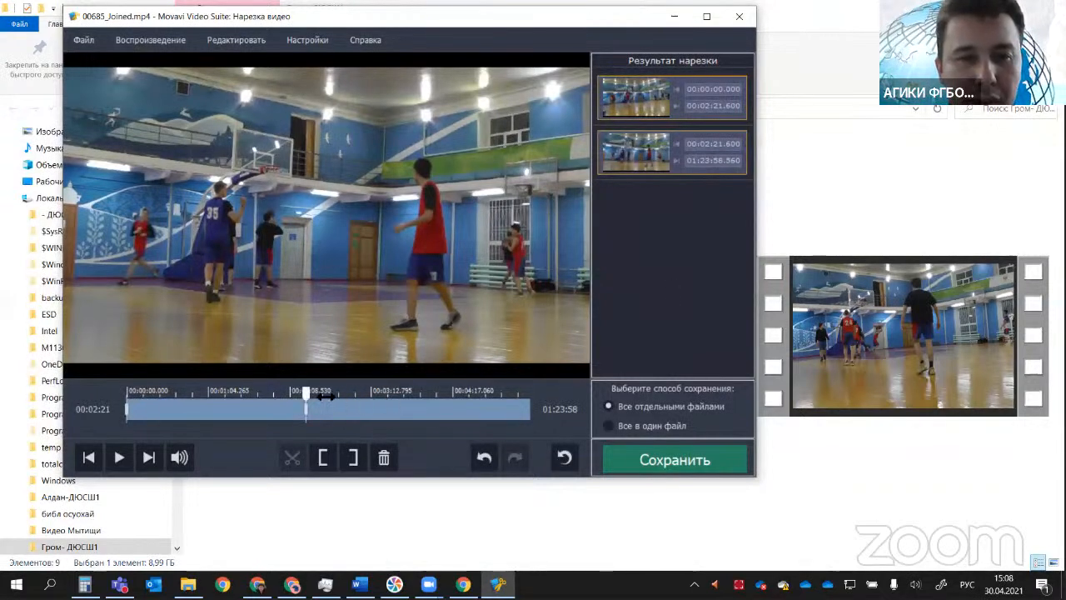
click(336, 398)
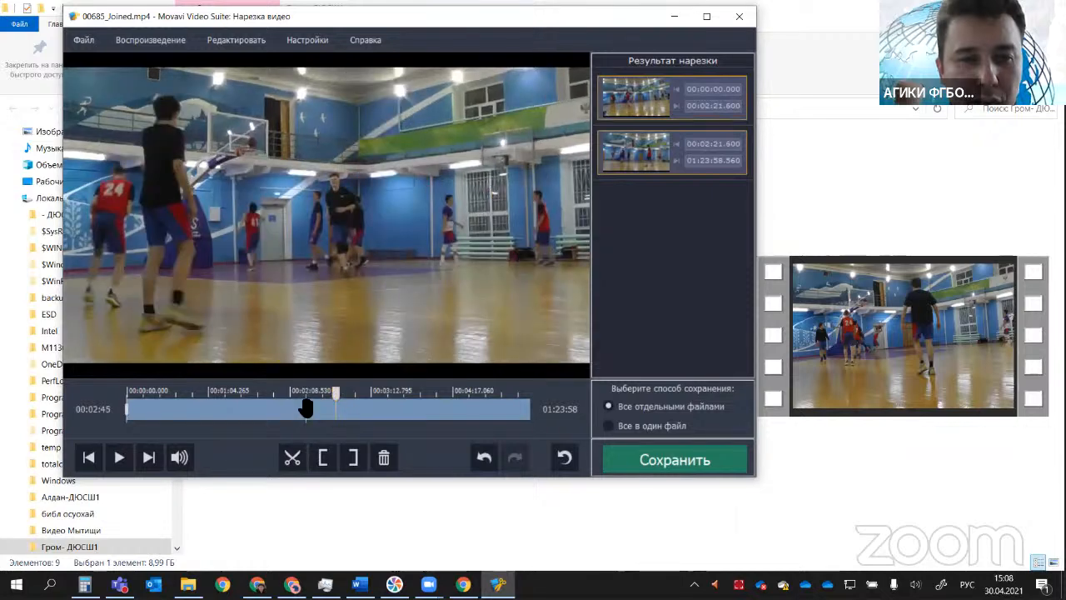
click(291, 460)
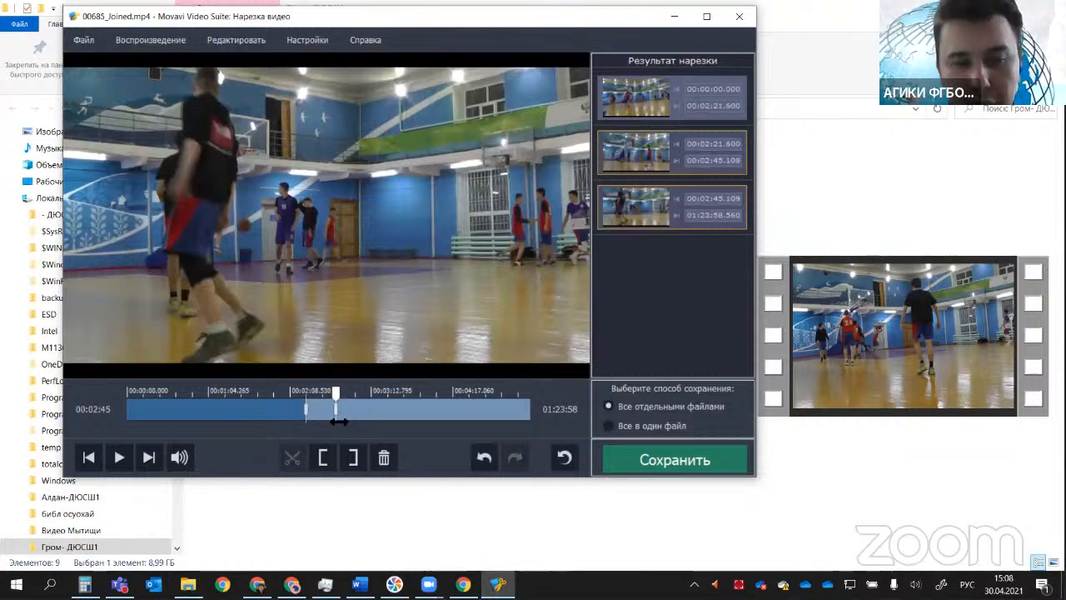
Step: Preview the three scenes and delete the first and last, keeping only the 00:02:21.600–00:02:45.109 scene
click(293, 409)
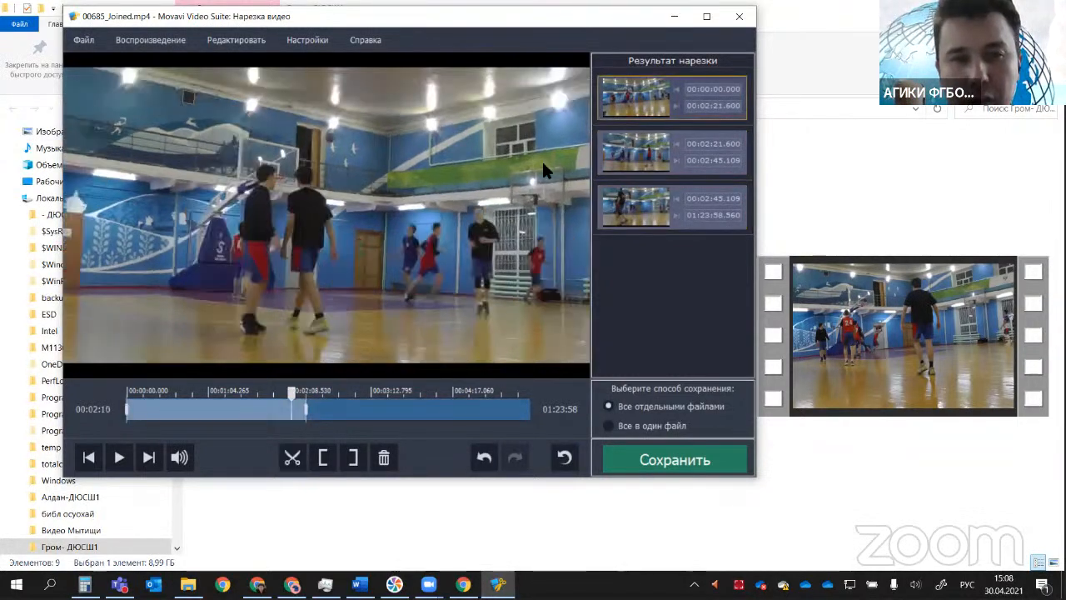
click(648, 104)
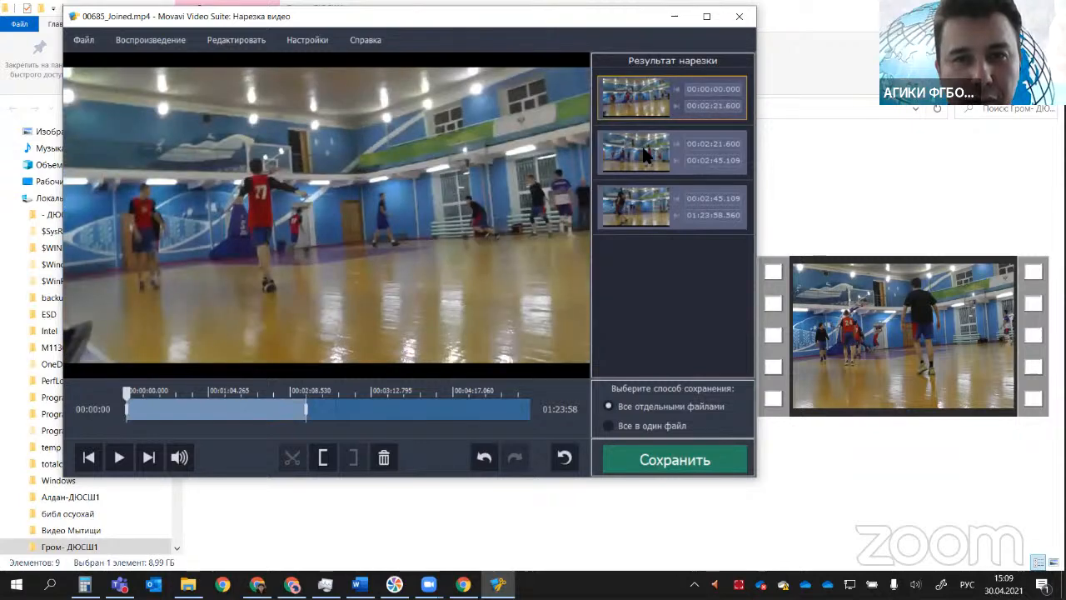
click(644, 156)
click(643, 196)
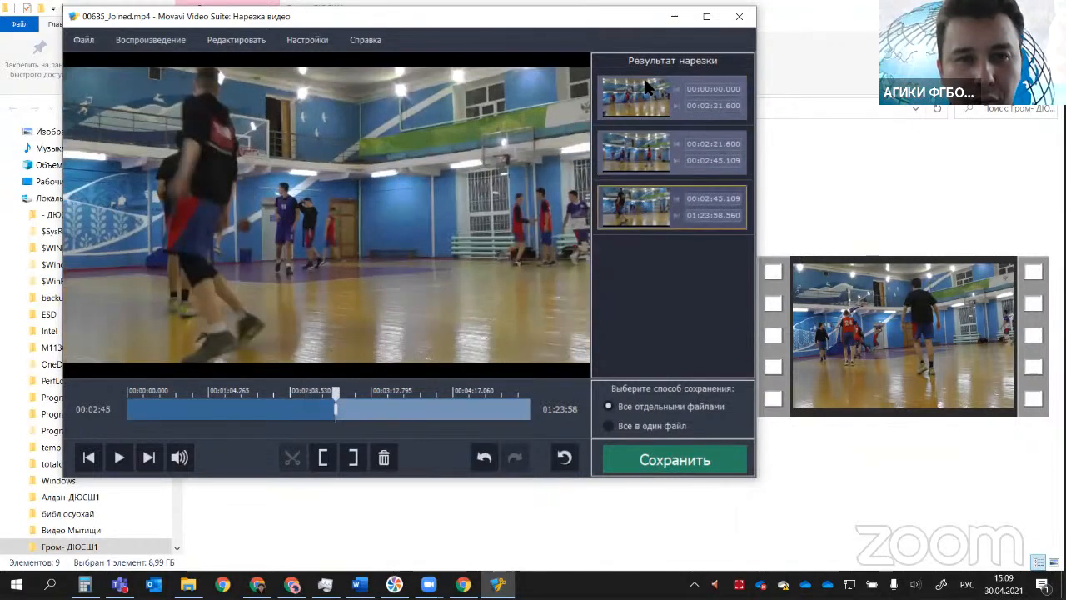
click(644, 78)
right_click(631, 120)
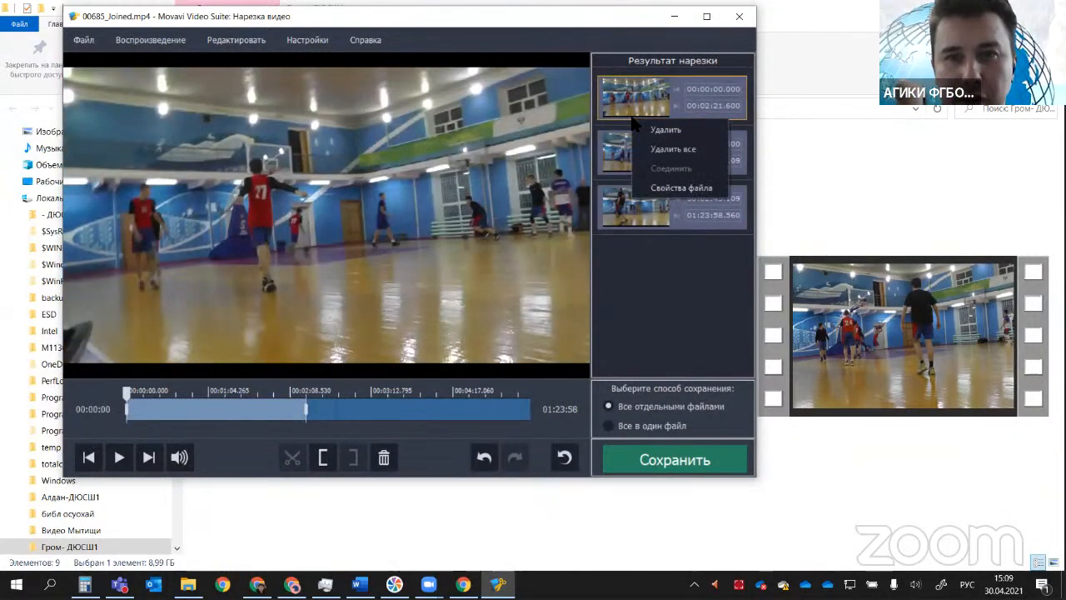
click(641, 130)
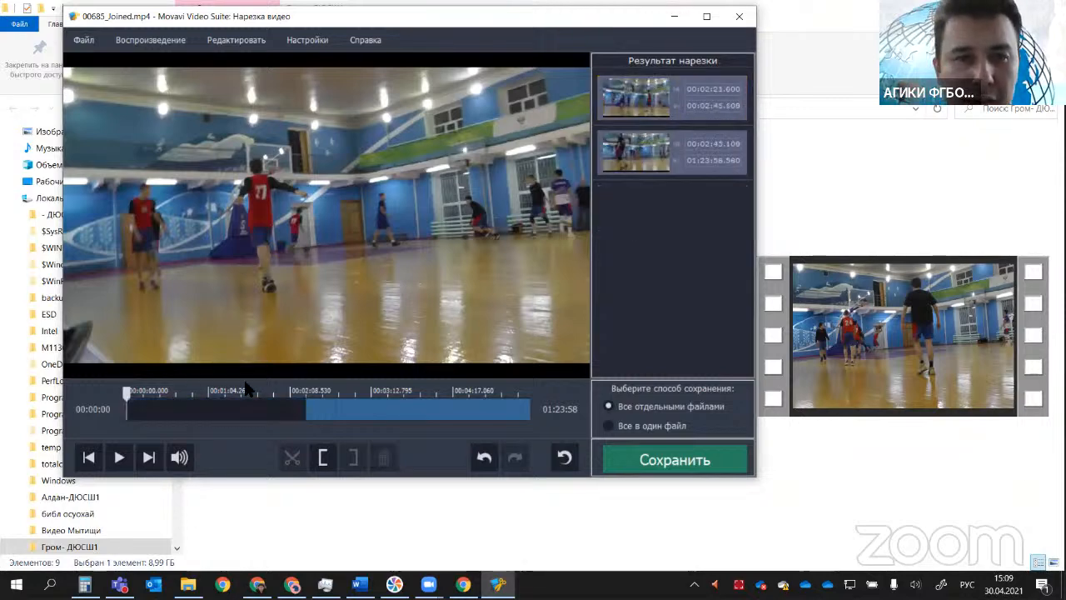
click(626, 163)
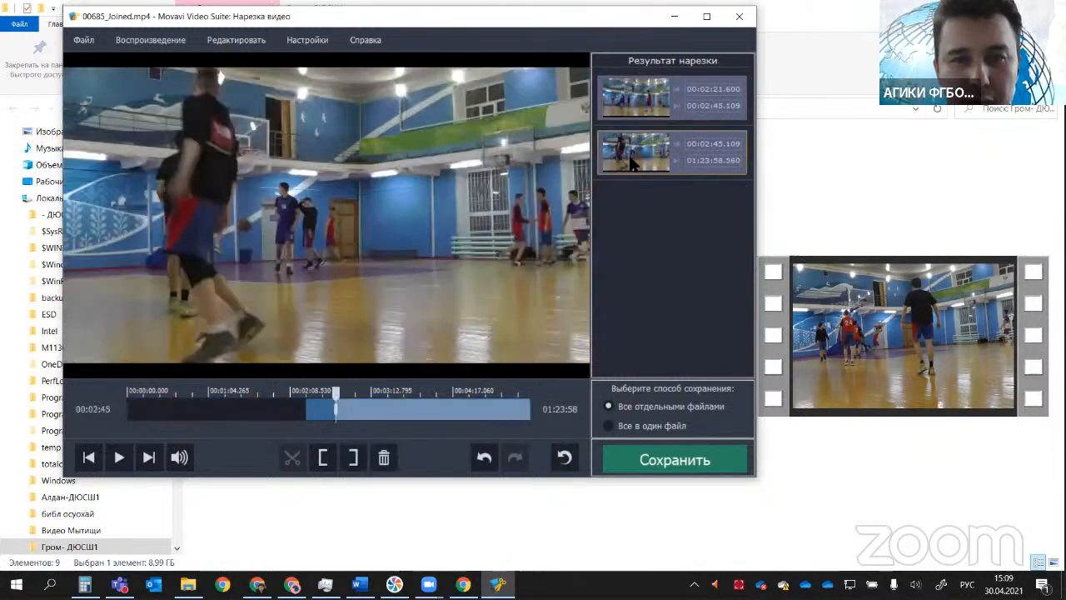
right_click(632, 163)
click(656, 171)
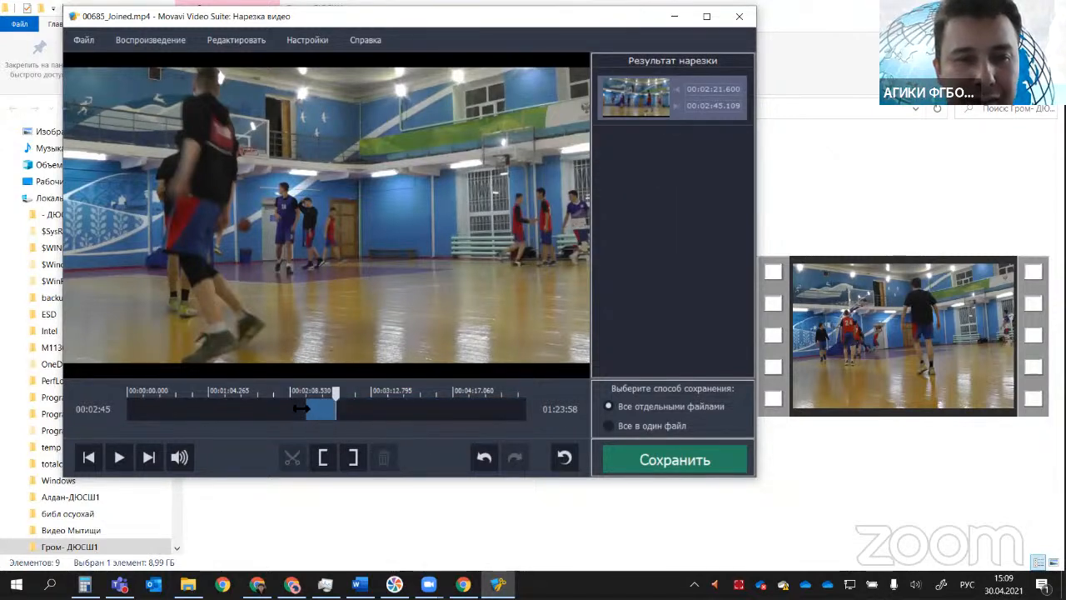
Step: Save the remaining scene as a separate file and check 00685_Joined_cut_001 through to its end in the video player
click(678, 460)
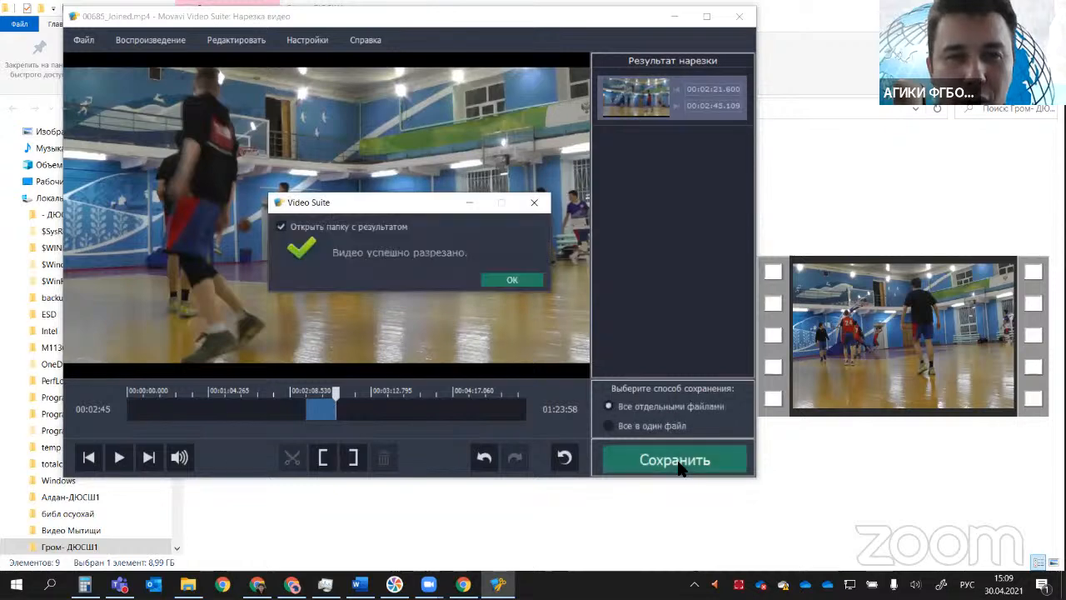
click(514, 282)
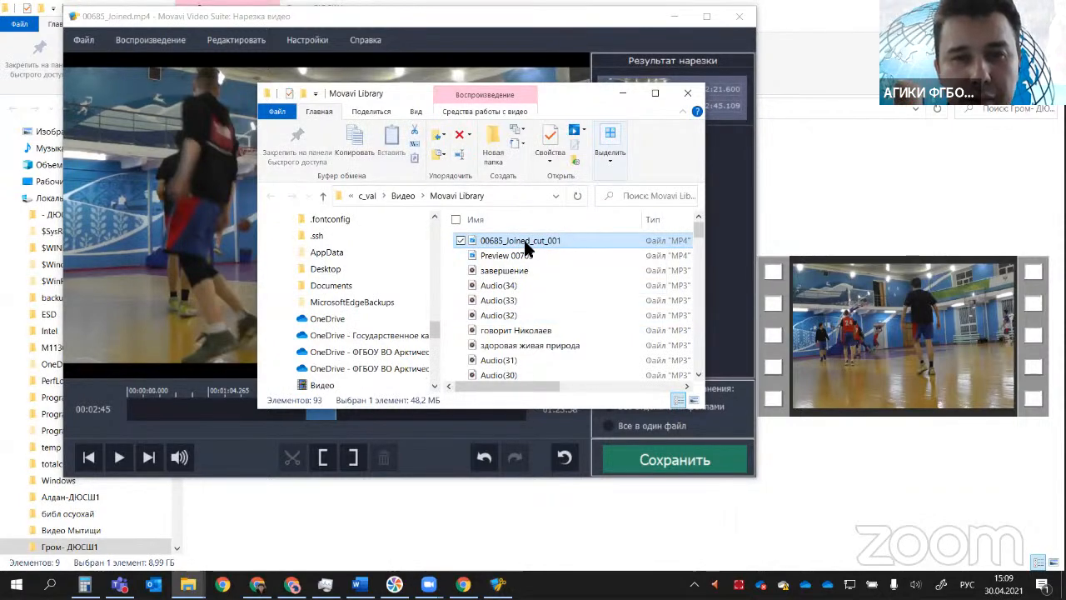
double_click(524, 242)
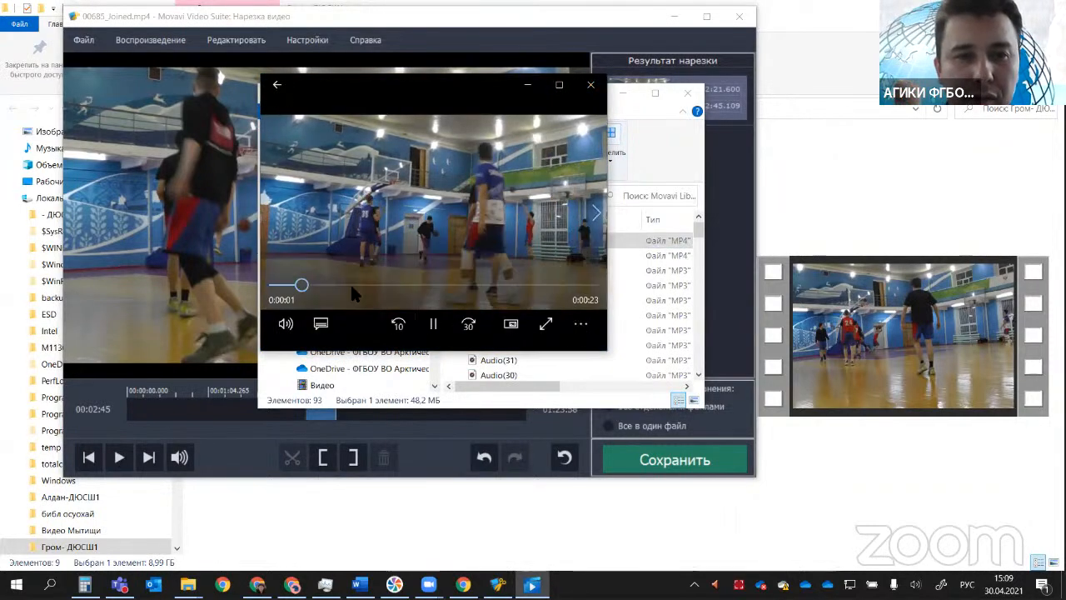
drag(348, 283, 609, 287)
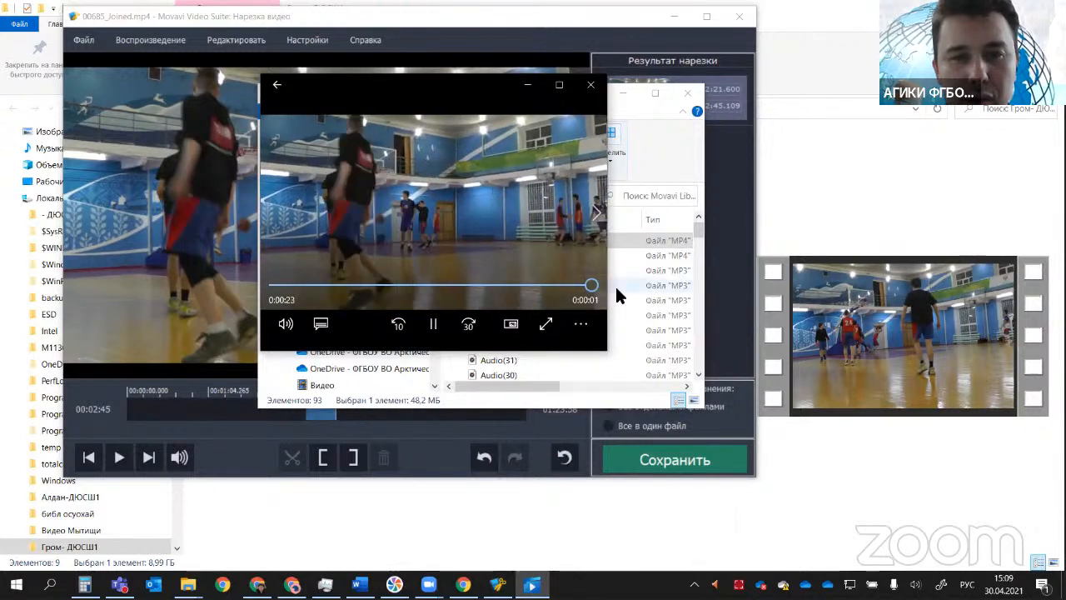
click(592, 85)
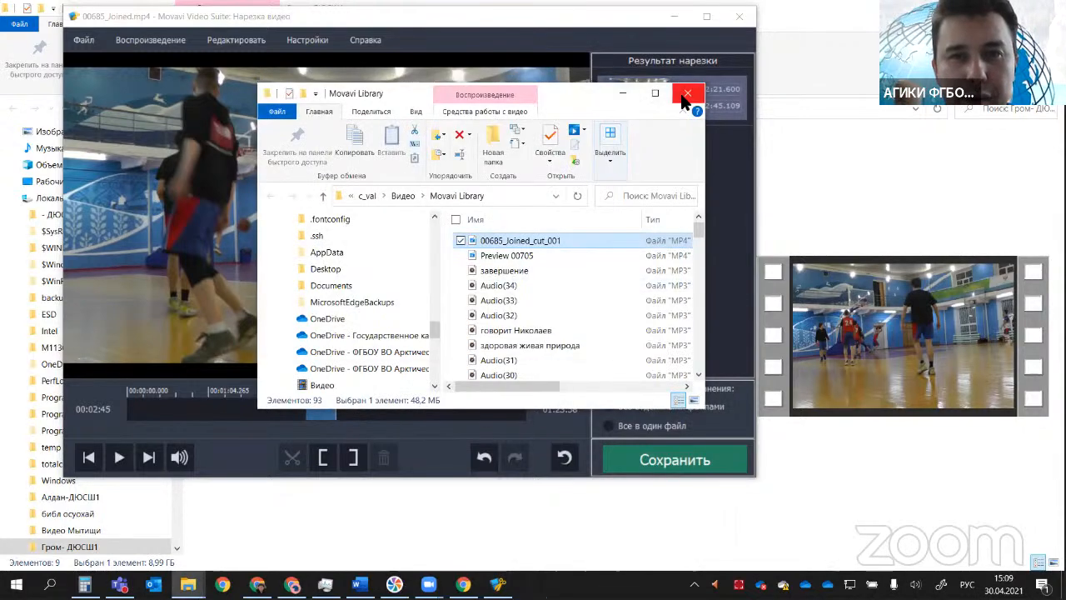
click(687, 92)
Step: Delete the remaining scene to reset the cuts and play 00685_Joined.mp4 from about 00:01:44
click(662, 81)
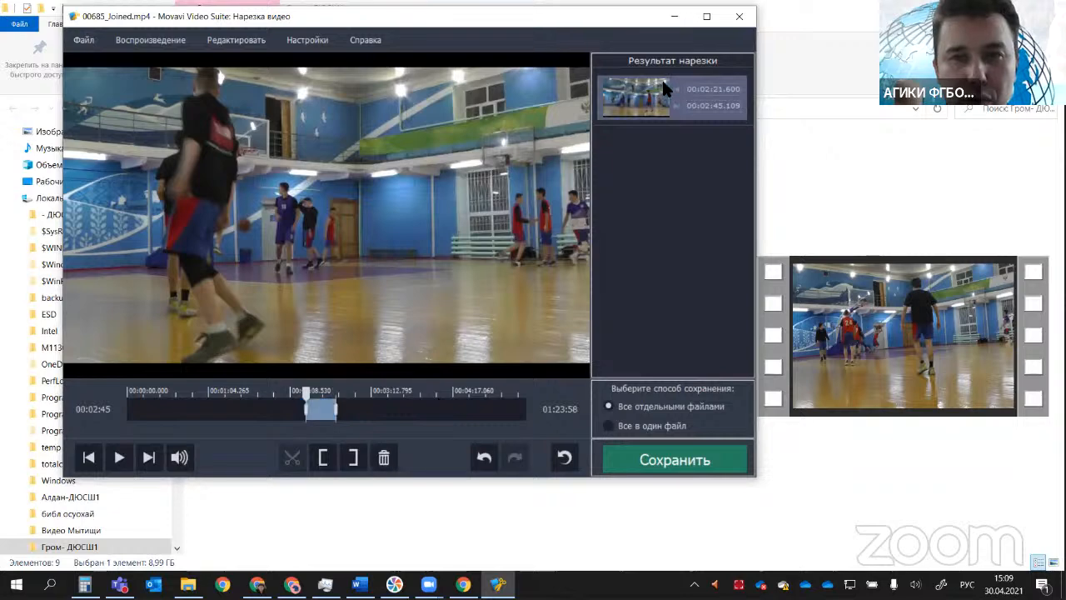
key(Delete)
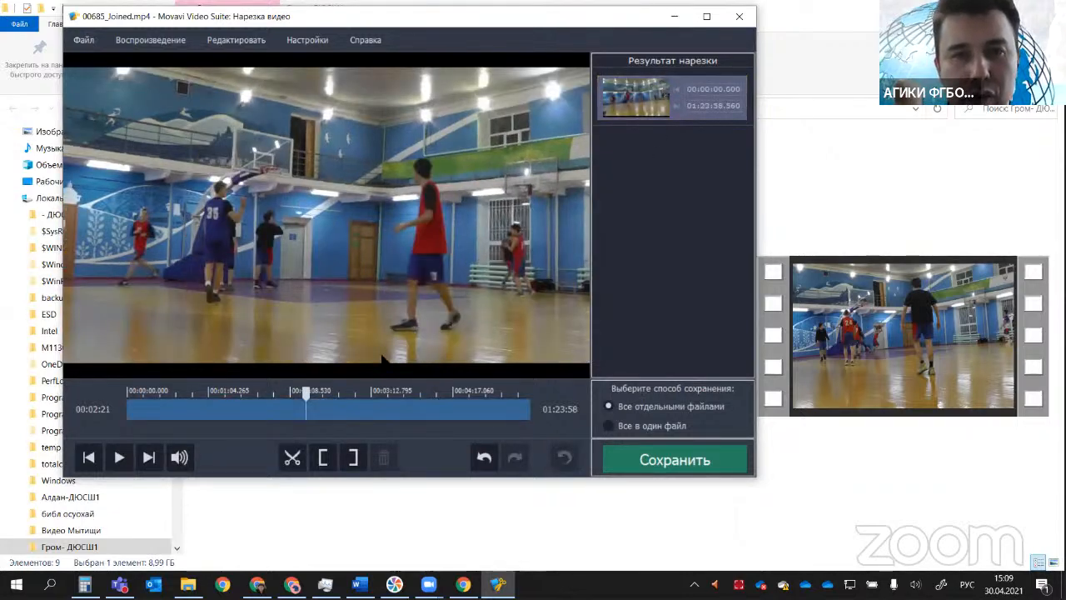
drag(300, 400, 126, 413)
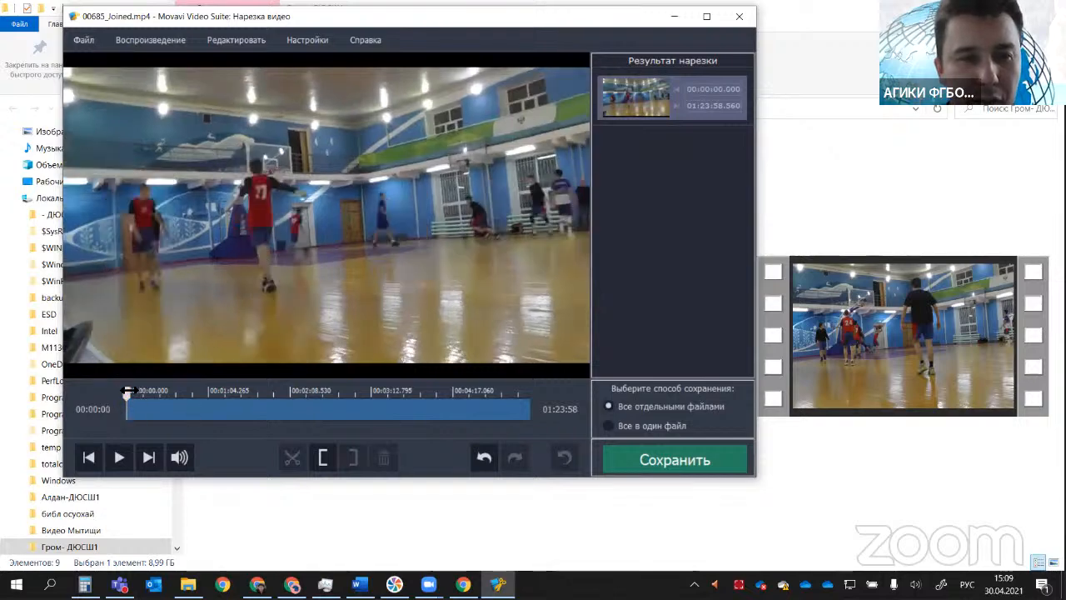
drag(151, 393, 259, 393)
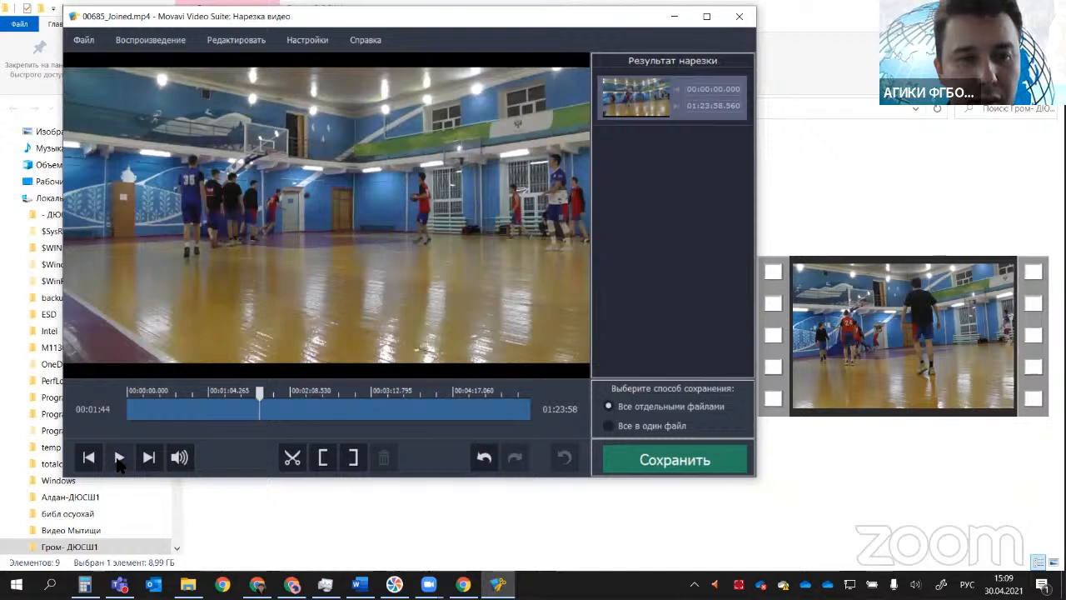
click(119, 460)
click(119, 460)
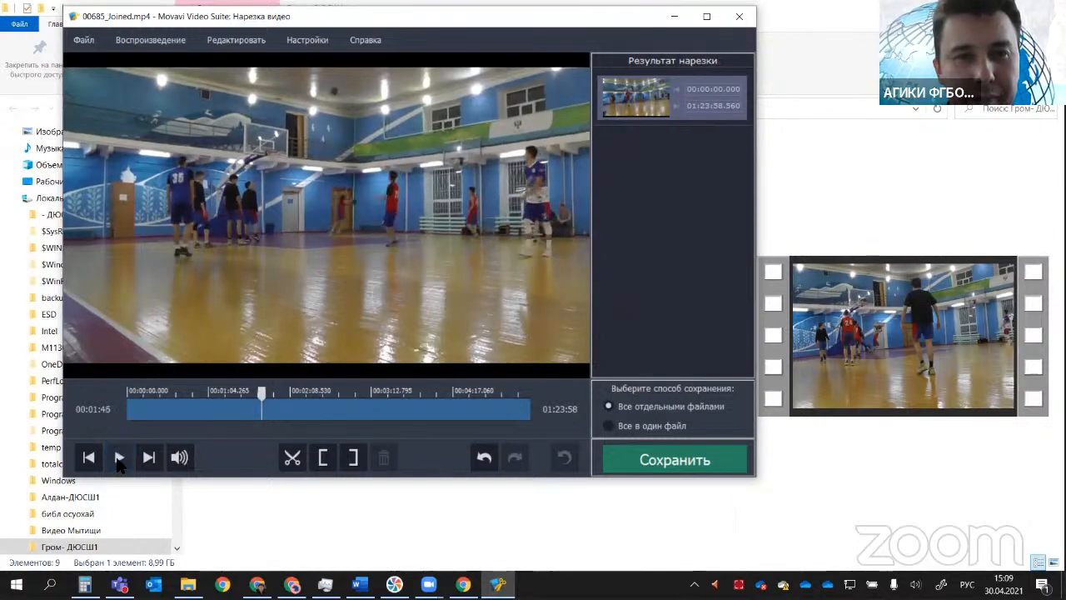
click(118, 460)
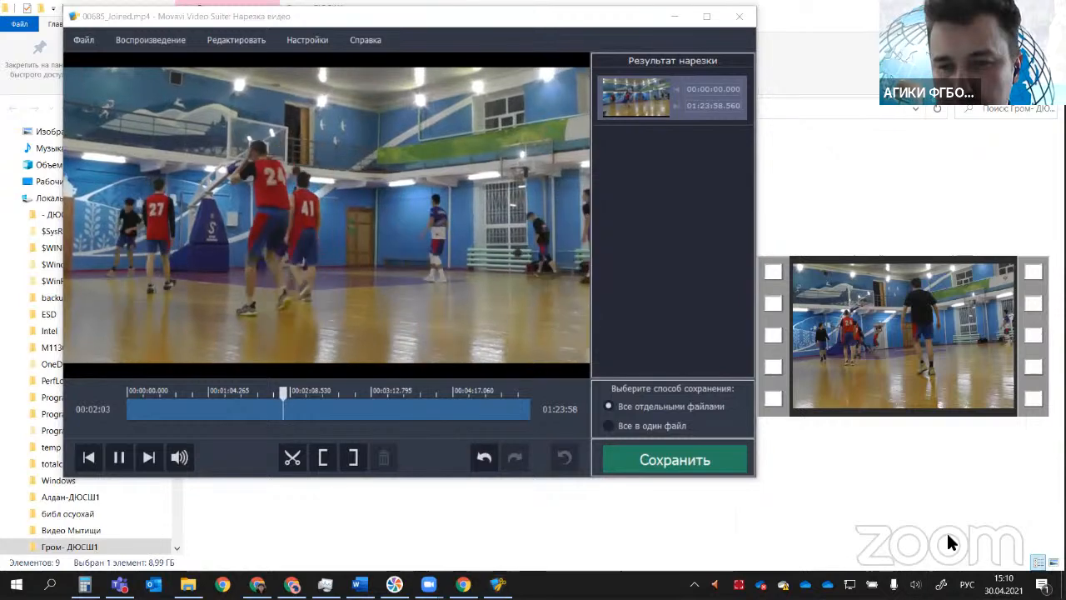
Step: Lower the system speaker volume to 11
click(915, 583)
click(884, 552)
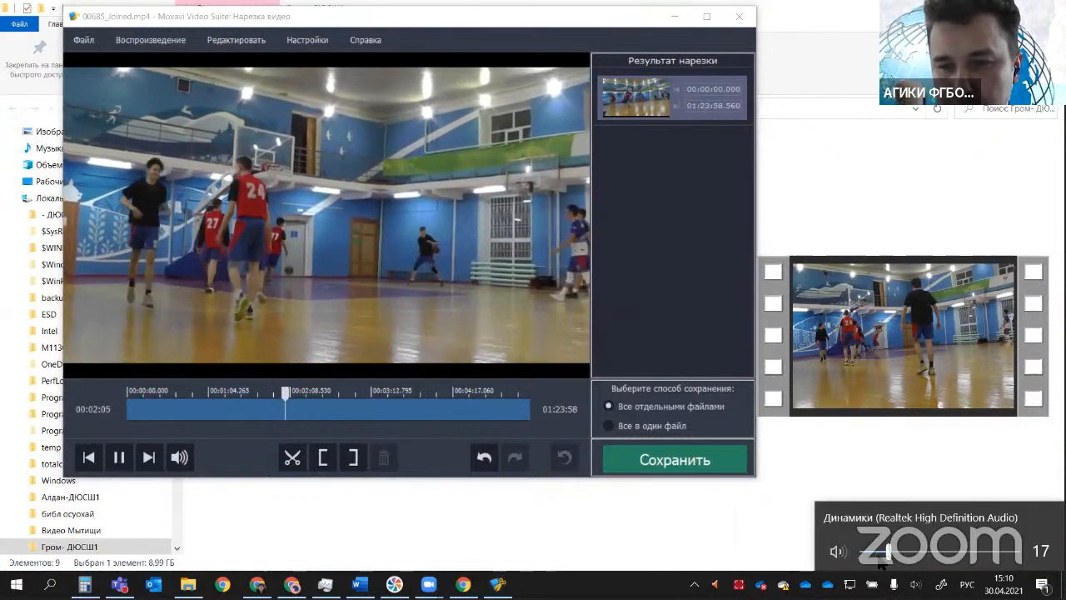
click(879, 553)
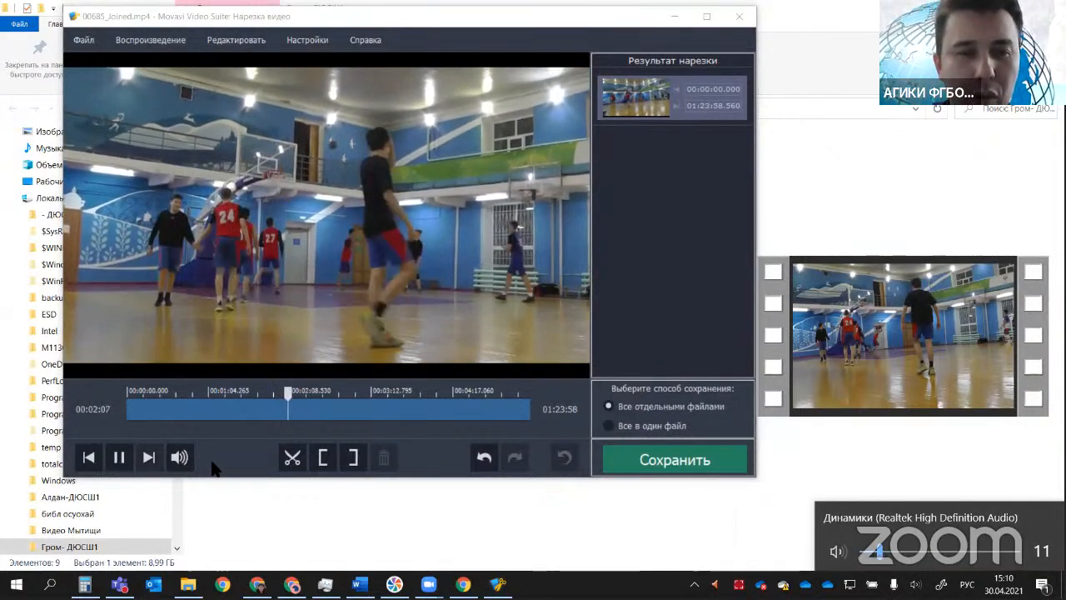
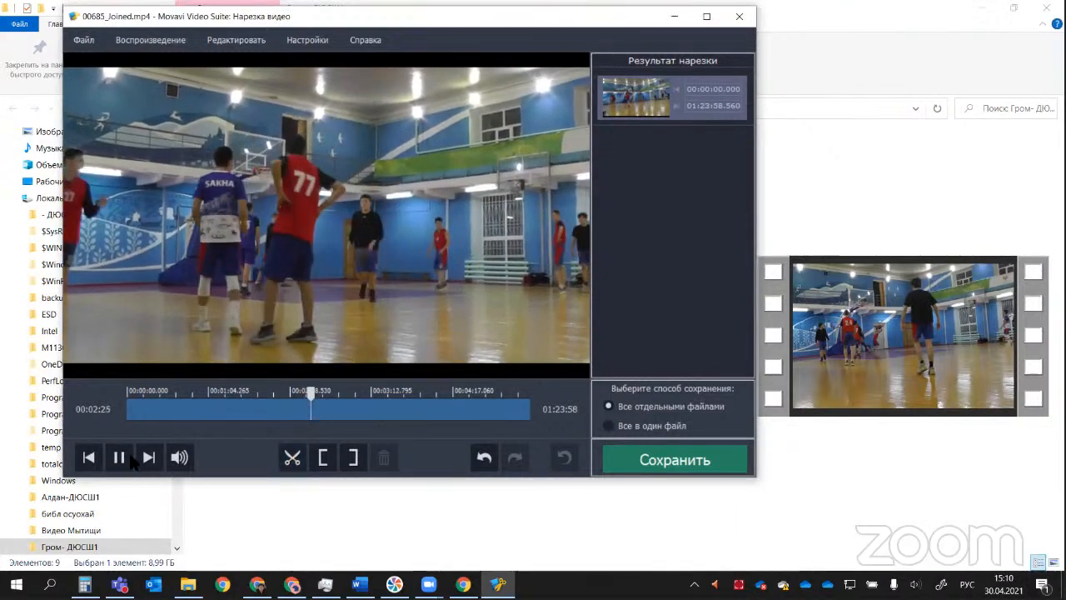
Step: Pause playback, split the joined video at 00:02:25.887 and play on briefly to 00:02:26
click(125, 454)
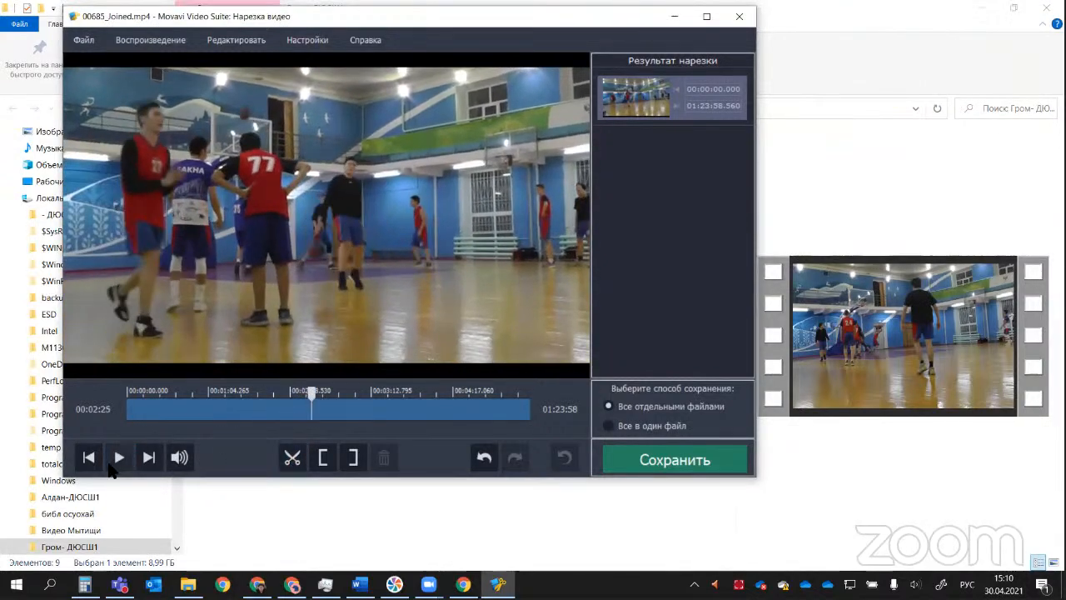
click(292, 458)
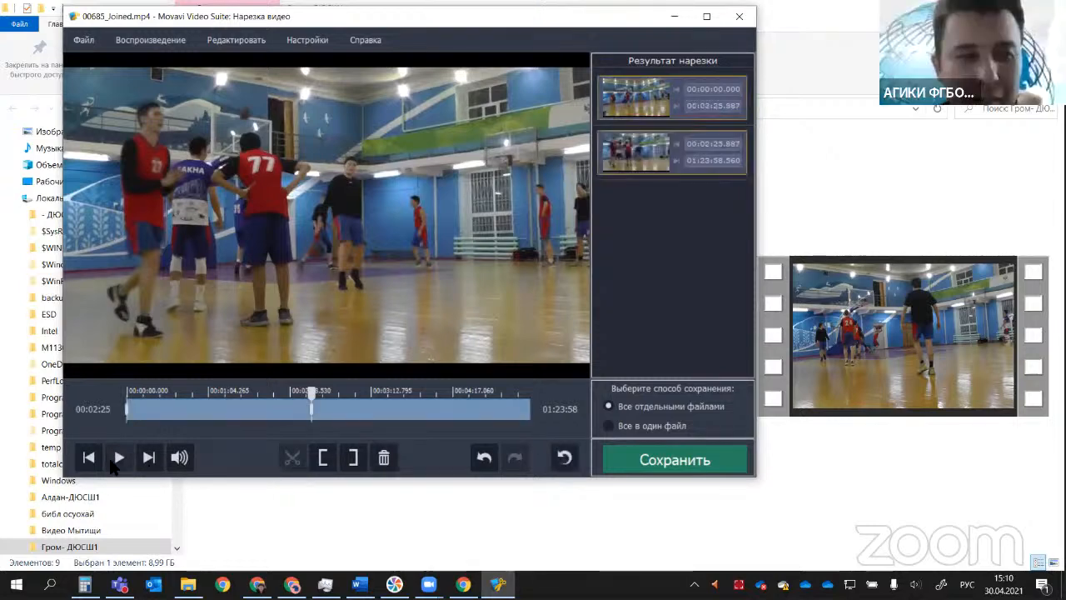
click(118, 458)
click(114, 460)
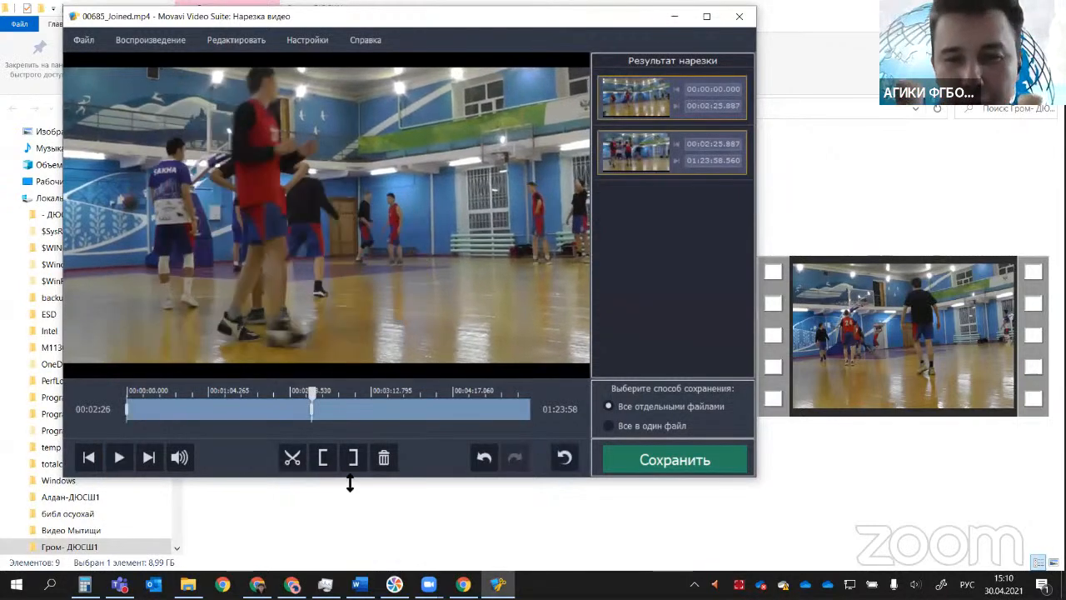
Step: Raise the system speaker volume to 56
click(915, 584)
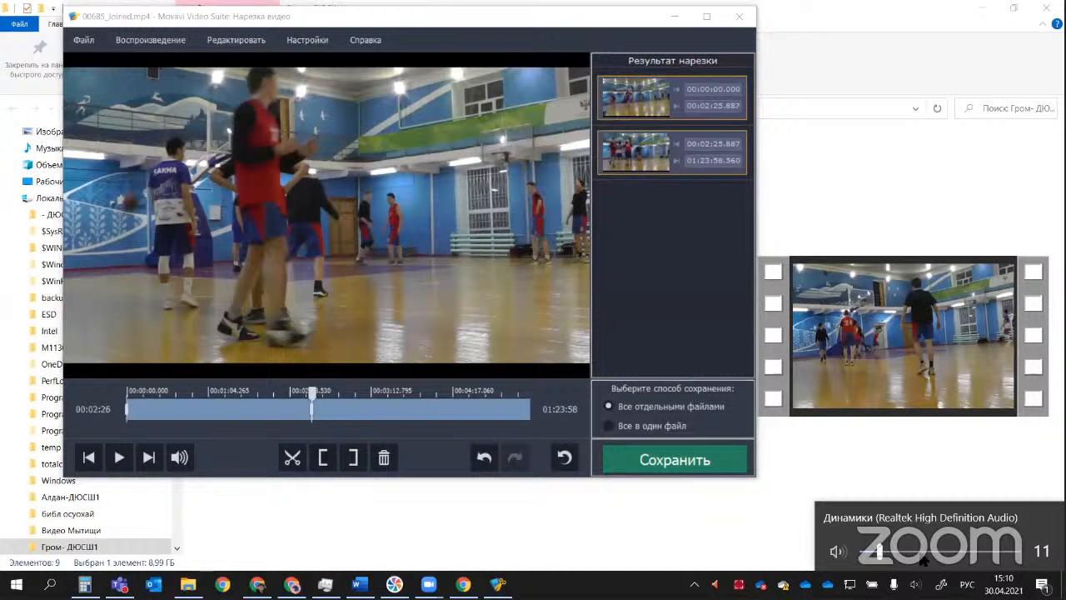
drag(924, 561, 950, 558)
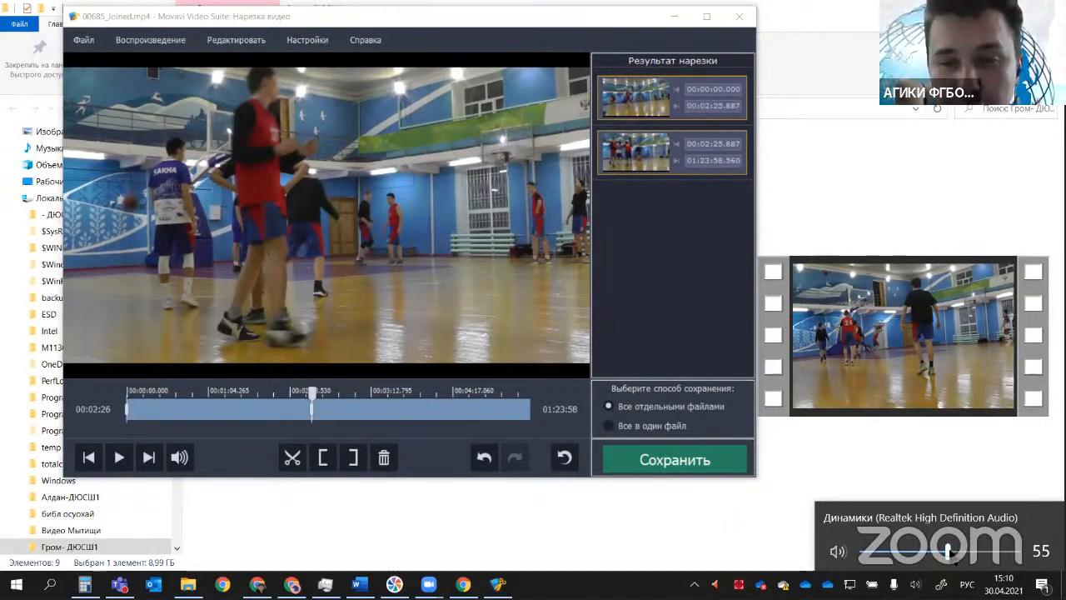
drag(950, 554, 963, 557)
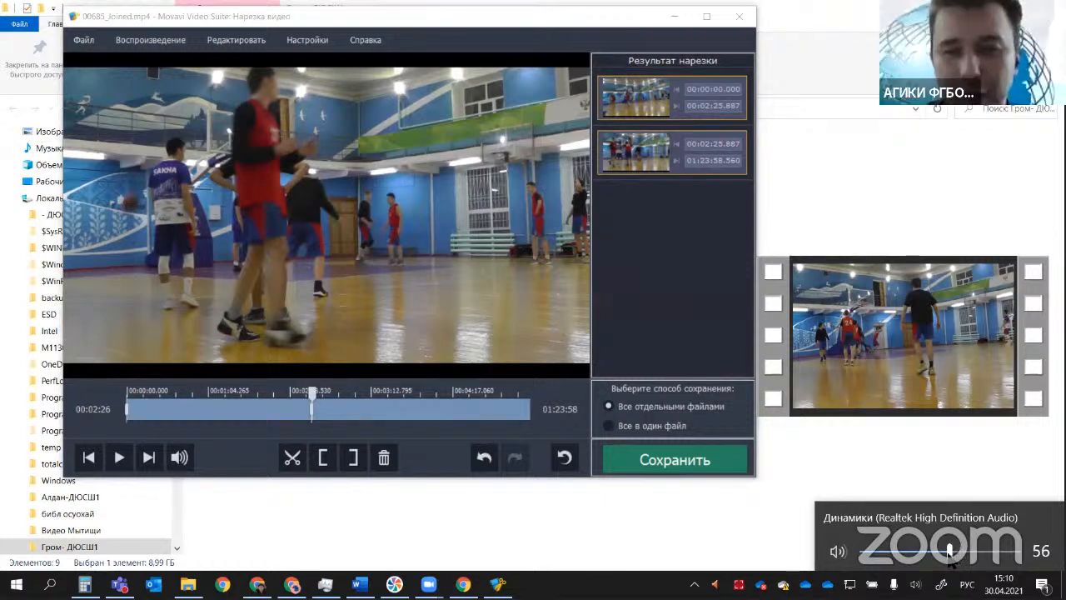
Step: Lower the playback volume inside the video cutter to a low level
click(179, 456)
click(179, 389)
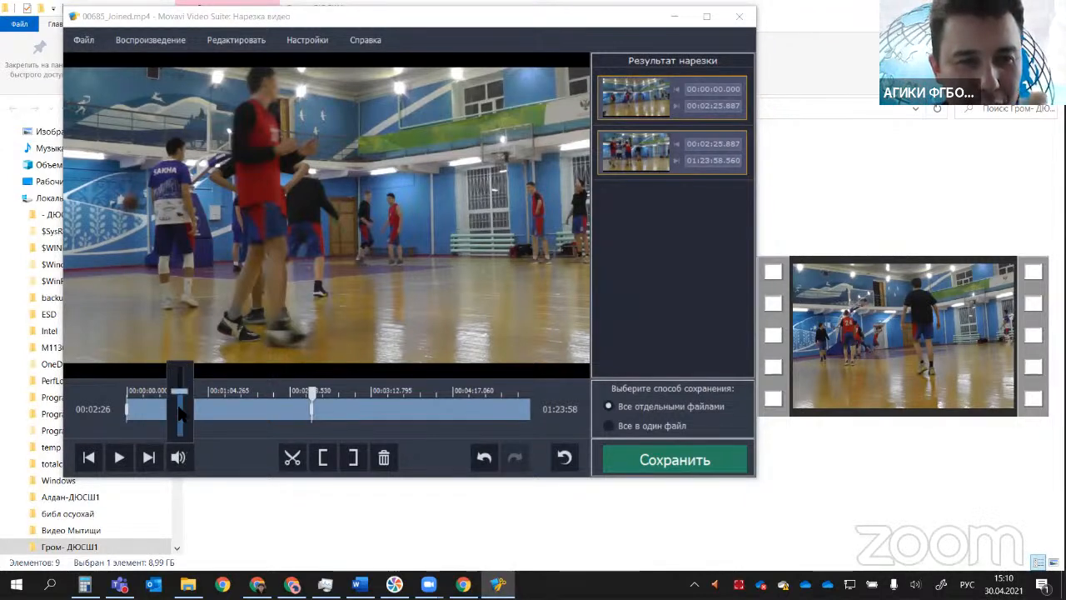
drag(179, 420, 184, 433)
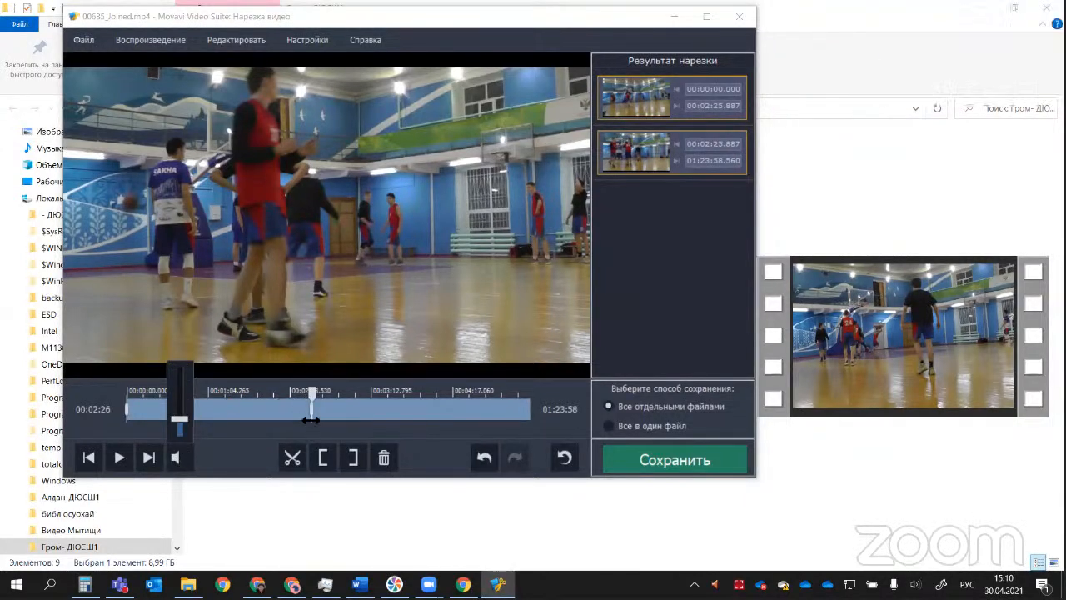
click(260, 432)
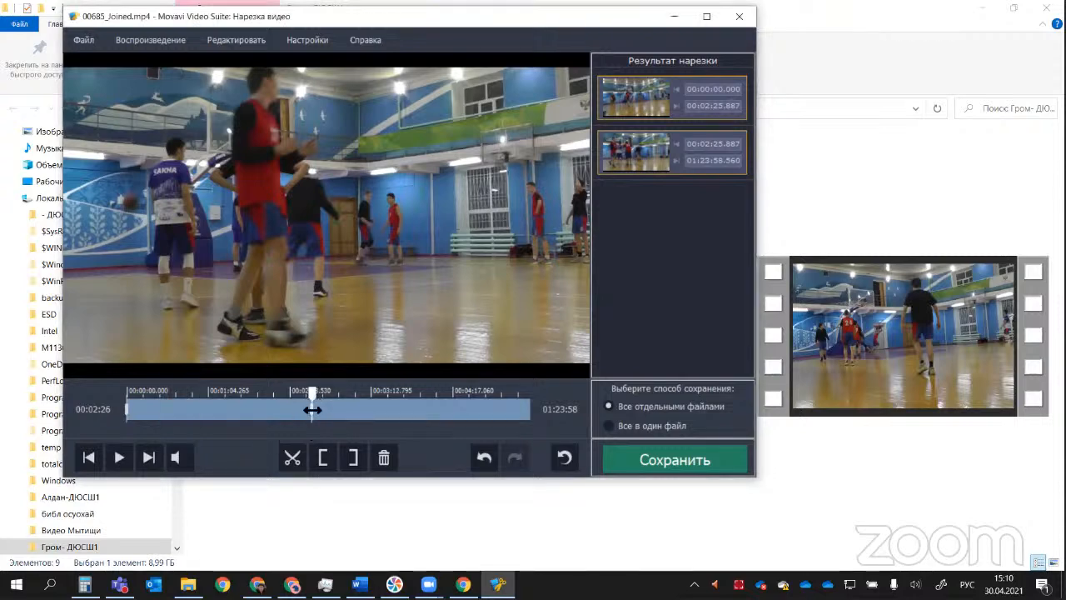
Step: Play on to 00:02:34, jump ahead in the video and split it at 00:03:21.192
click(119, 459)
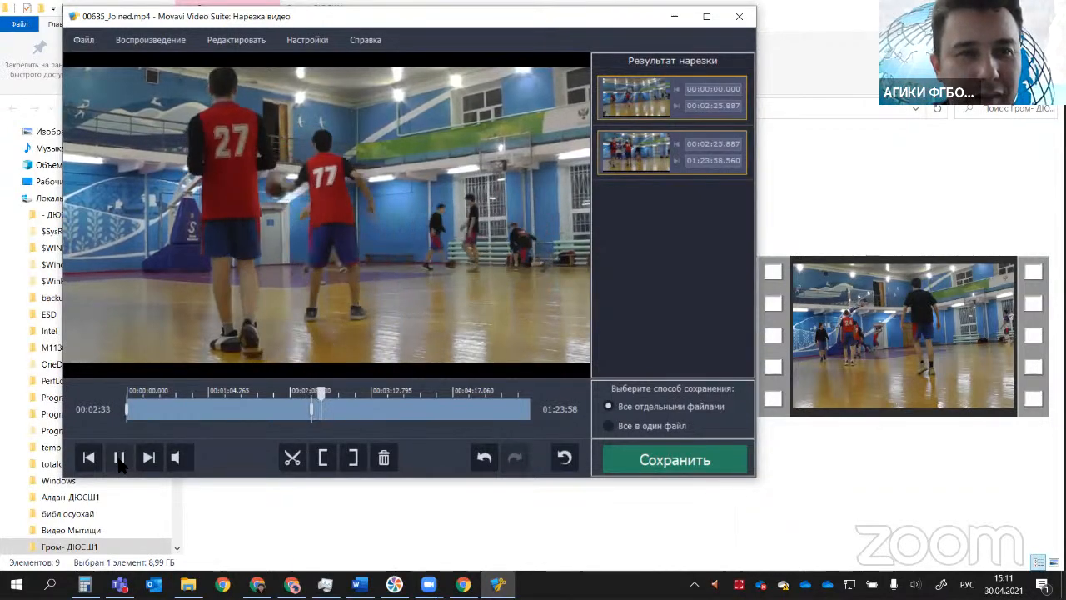
click(119, 463)
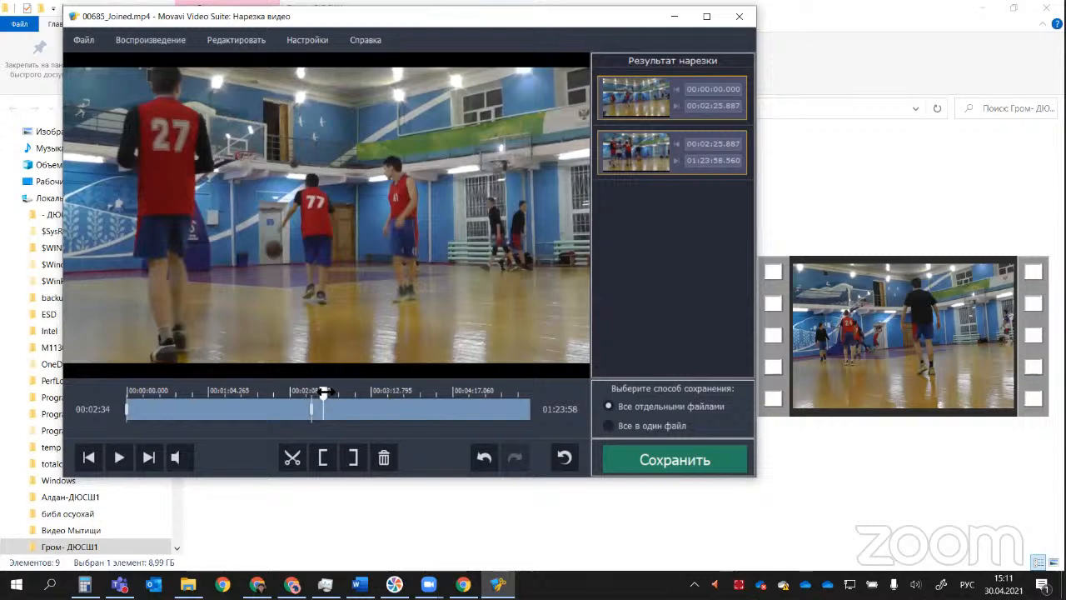
click(383, 393)
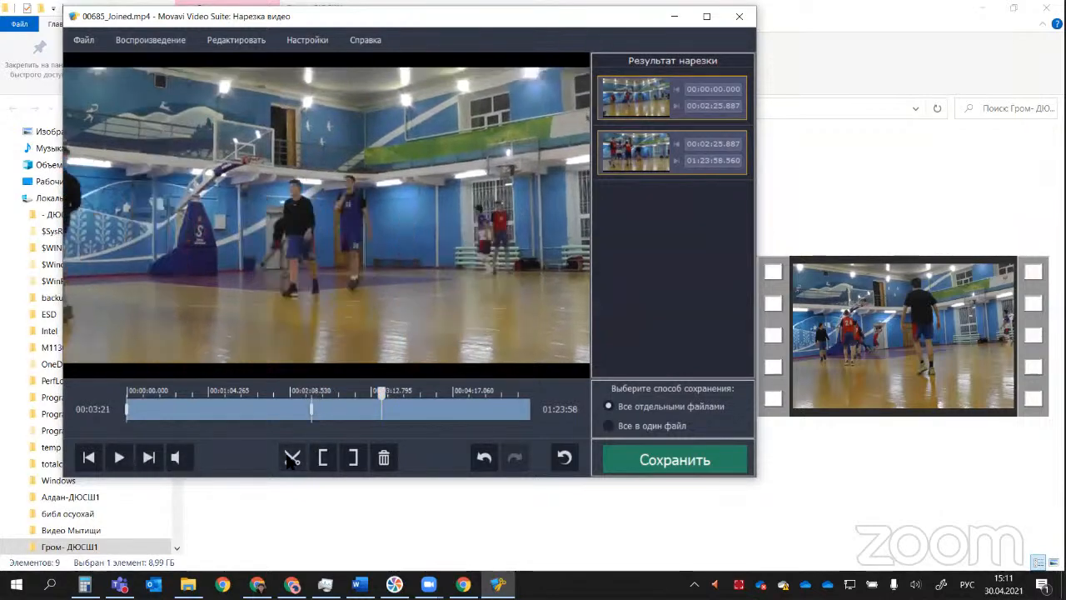
click(291, 458)
key(space)
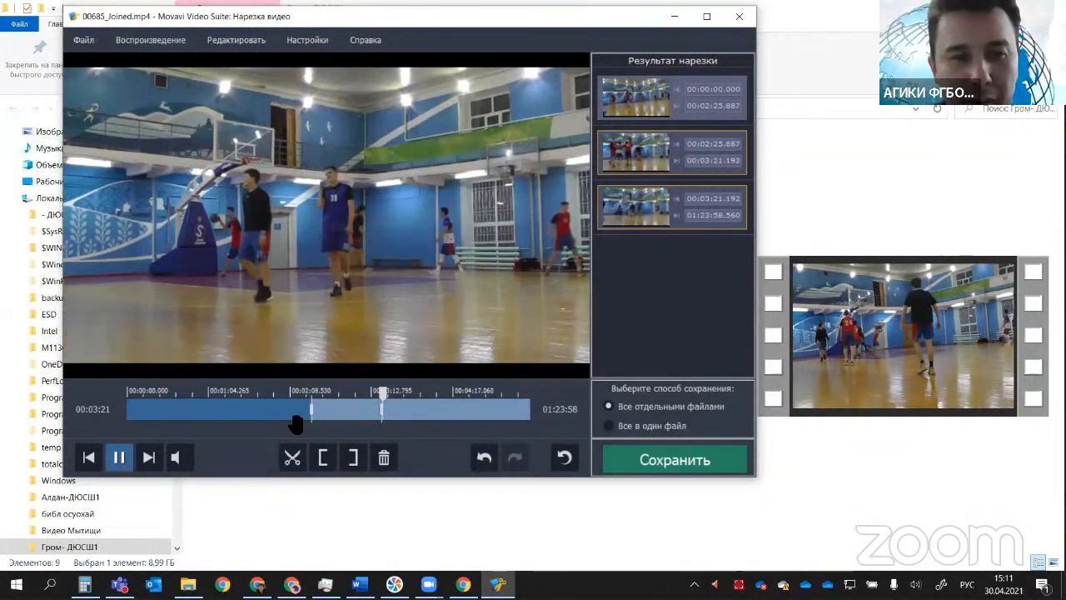
Step: Split the last scene further at 00:04:19.680 and 00:05:04.522
click(453, 393)
click(122, 459)
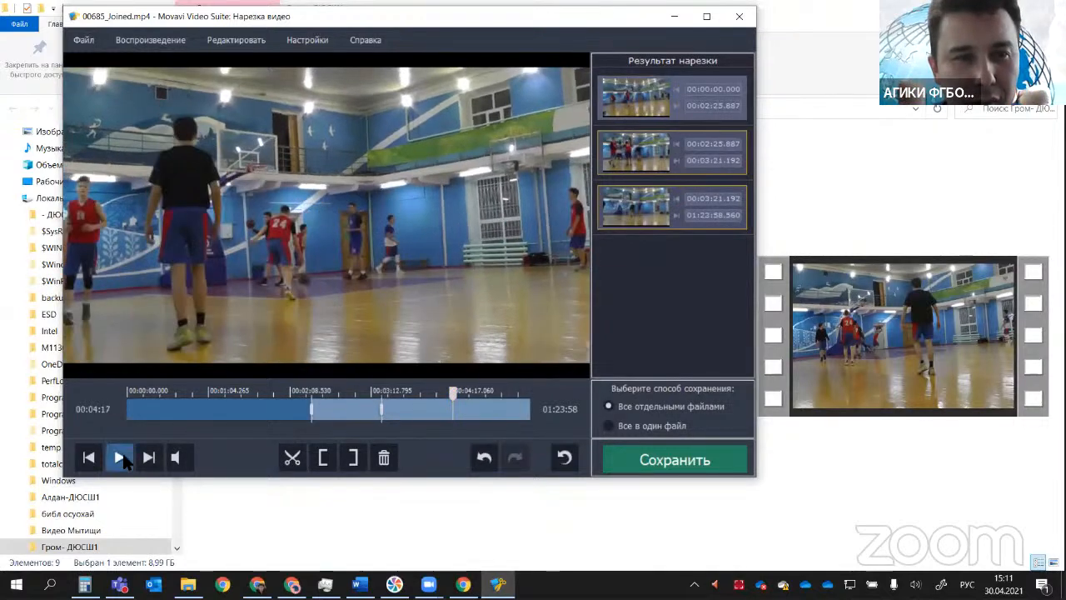
click(122, 460)
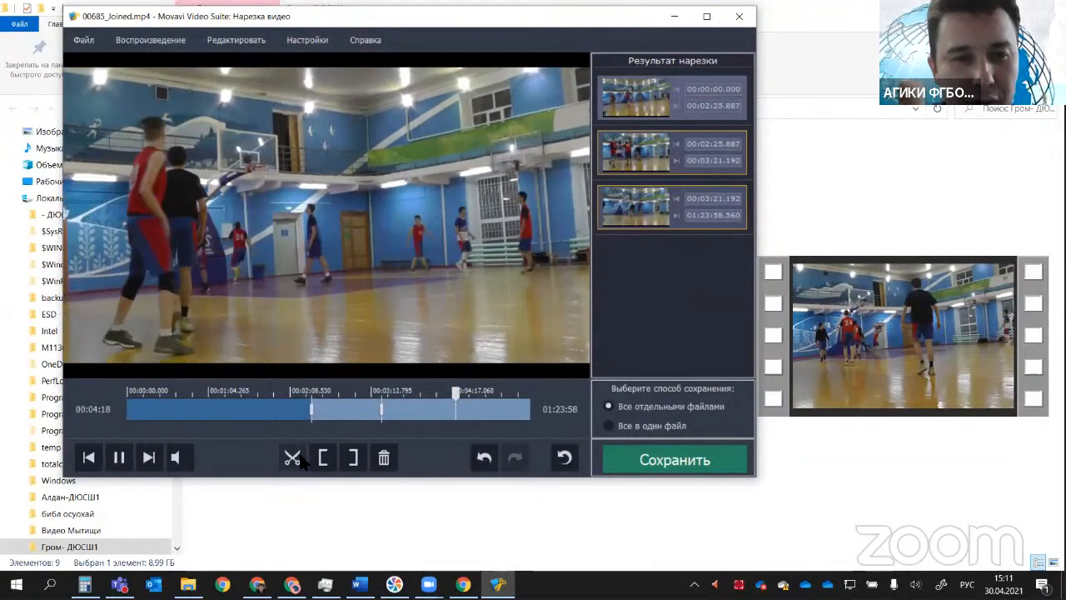
click(114, 460)
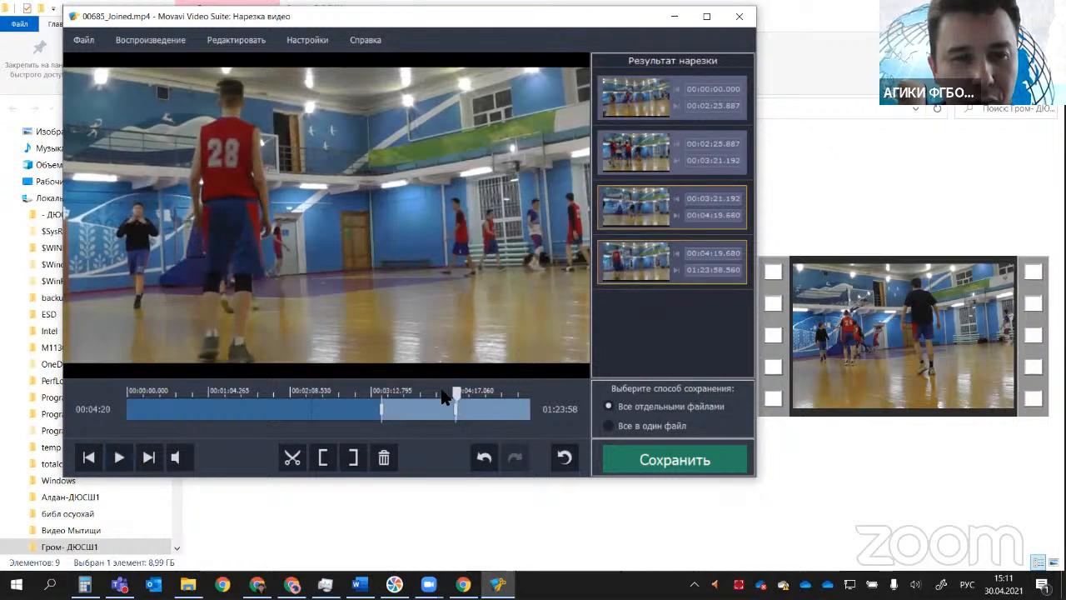
drag(454, 390, 512, 391)
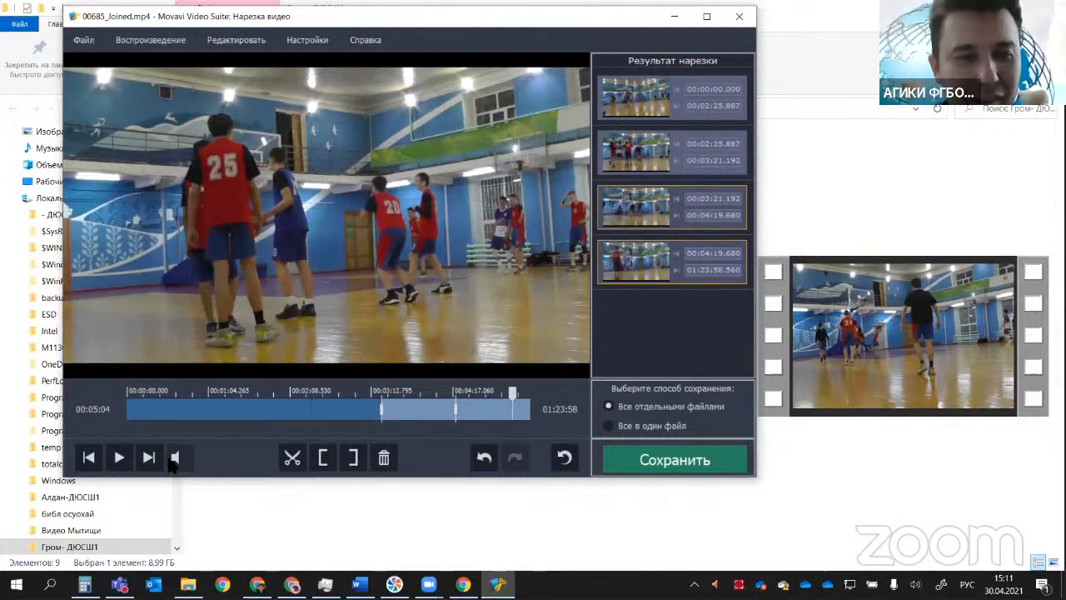
click(292, 457)
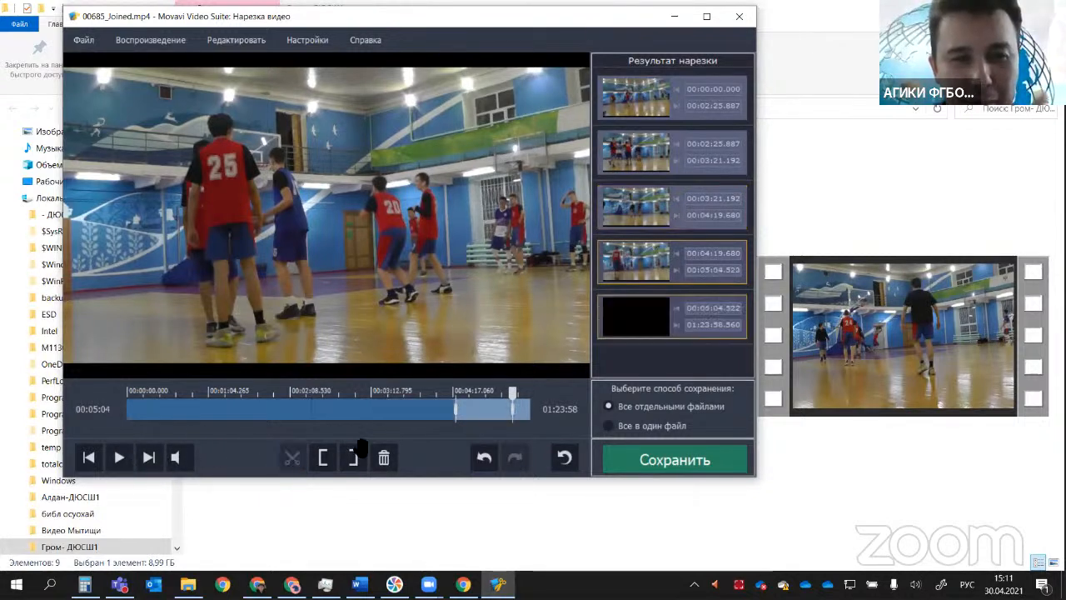
Step: Delete the opening scene that ends at 00:02:25.887 and the 00:04:19.680–00:05:04.522 scene
drag(512, 398, 233, 402)
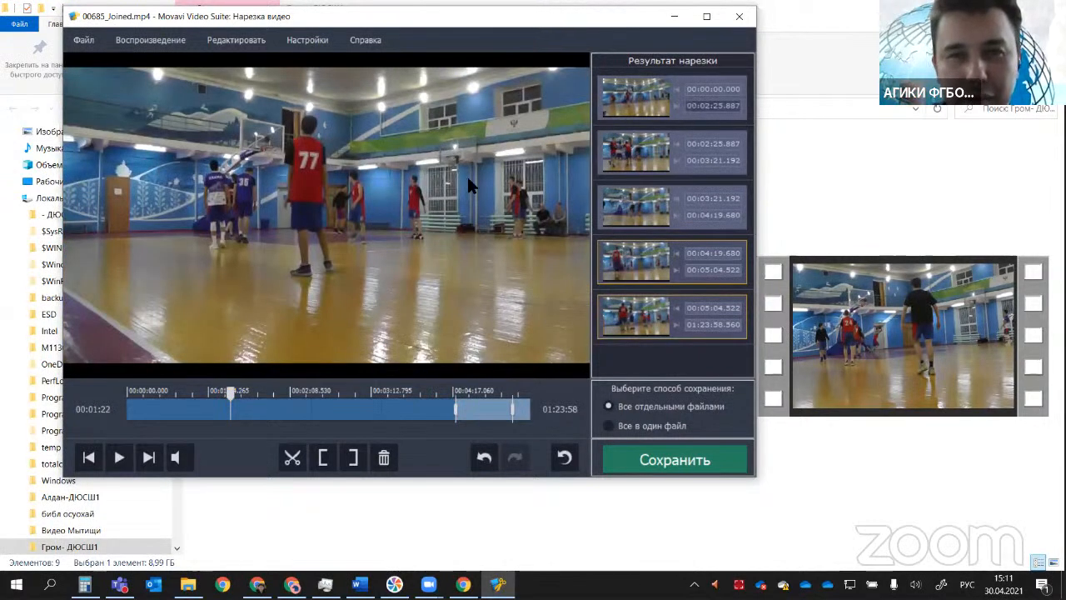
click(662, 97)
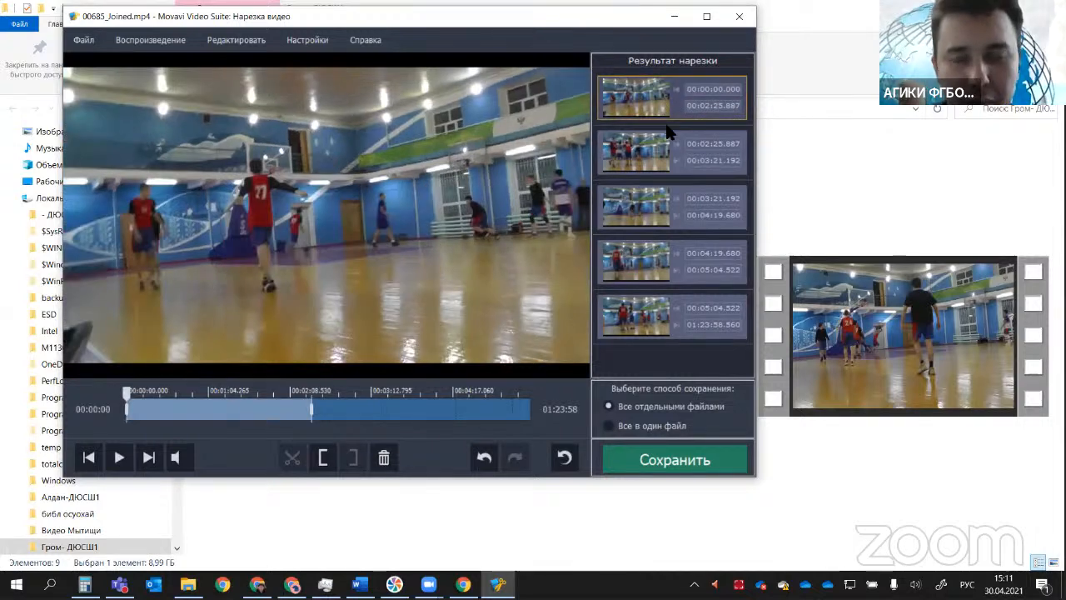
key(Delete)
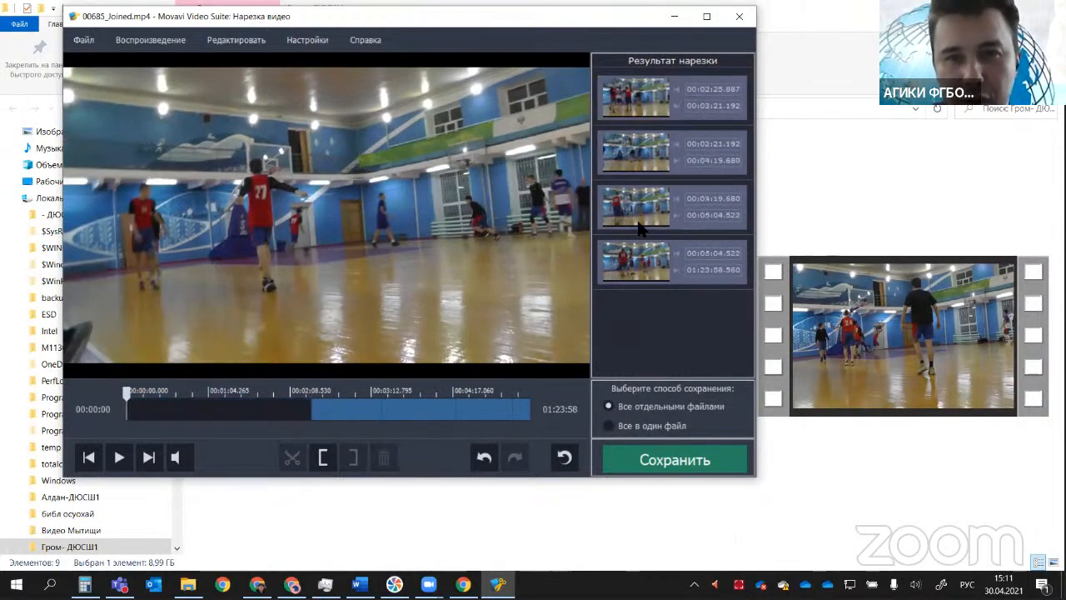
click(619, 202)
key(Delete)
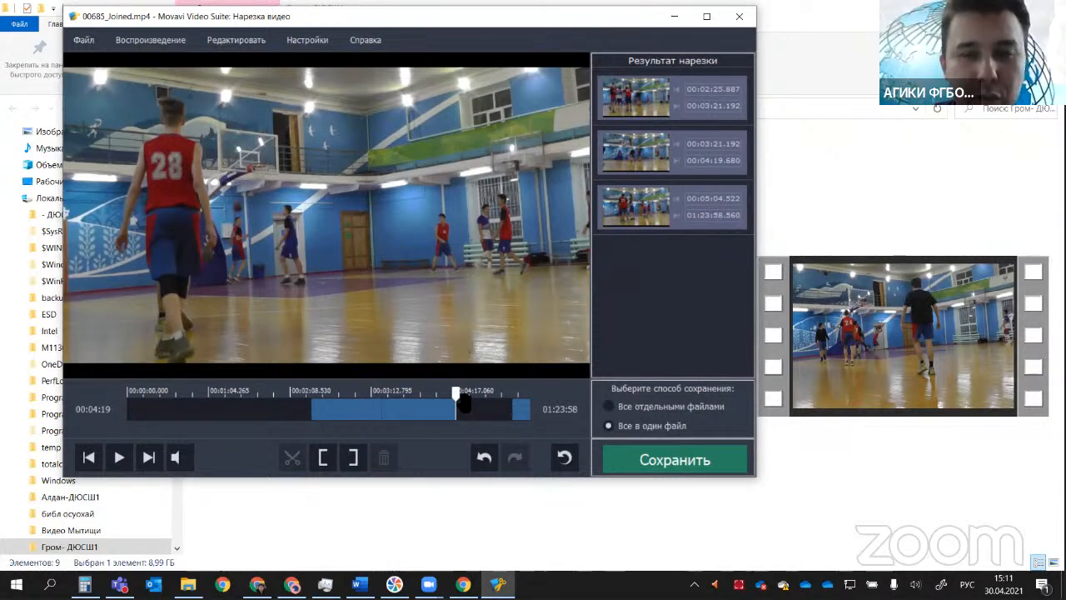
Step: Split the last scene at 00:20:33.397 and move the playhead on to 00:41:59
scroll(461, 402, down, 4)
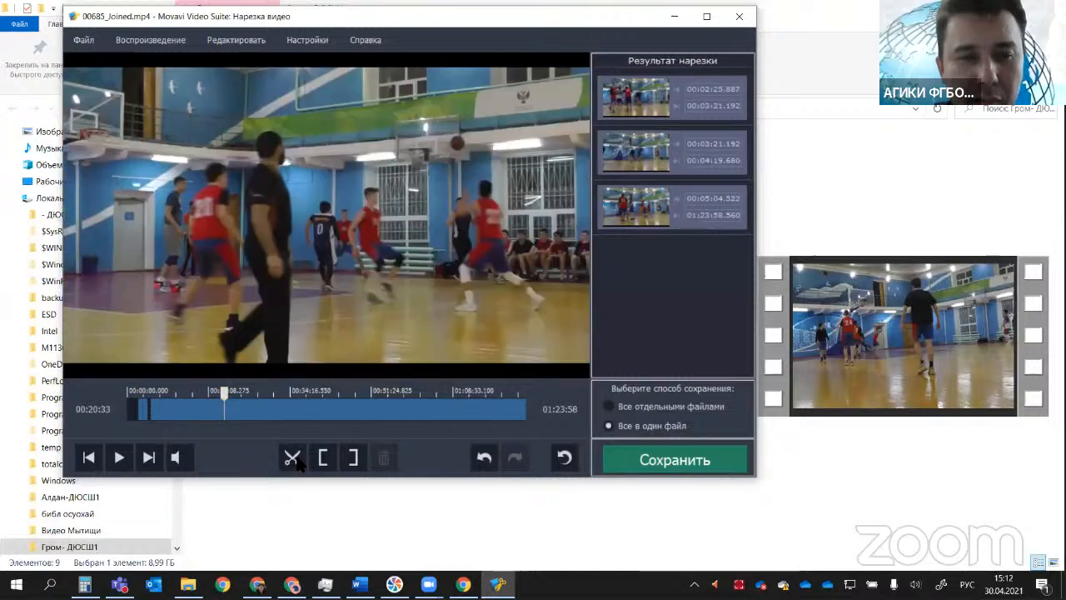
click(292, 457)
drag(223, 398, 327, 399)
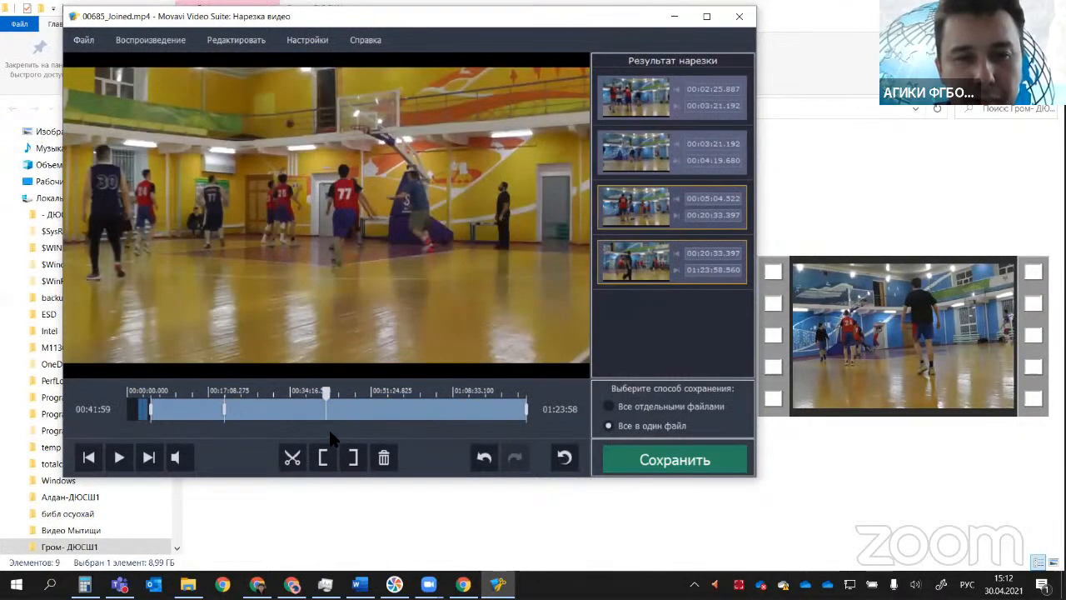
scroll(333, 415, up, 5)
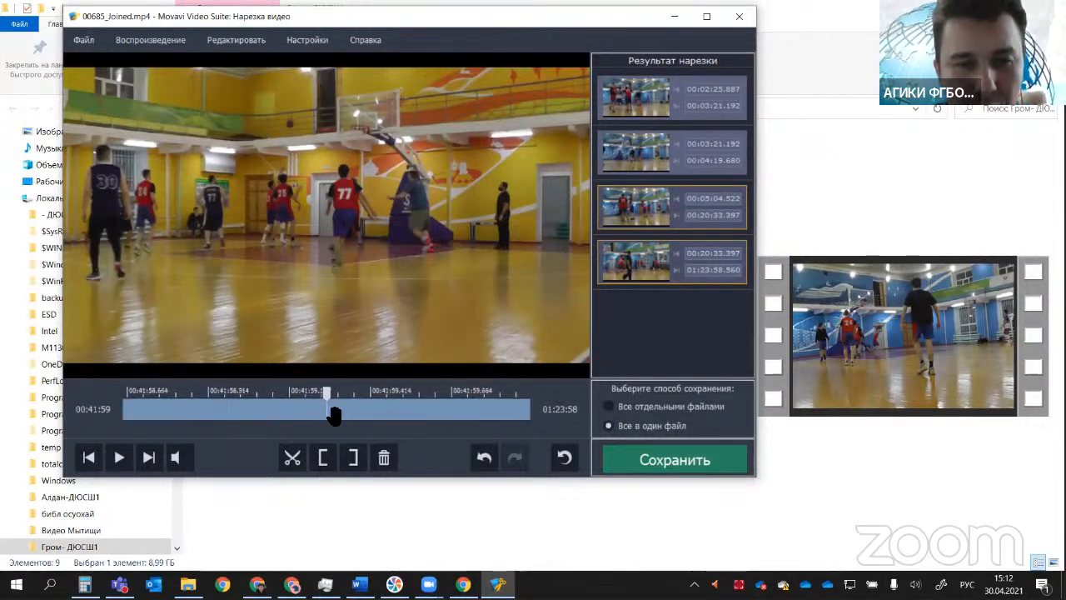
scroll(333, 415, down, 5)
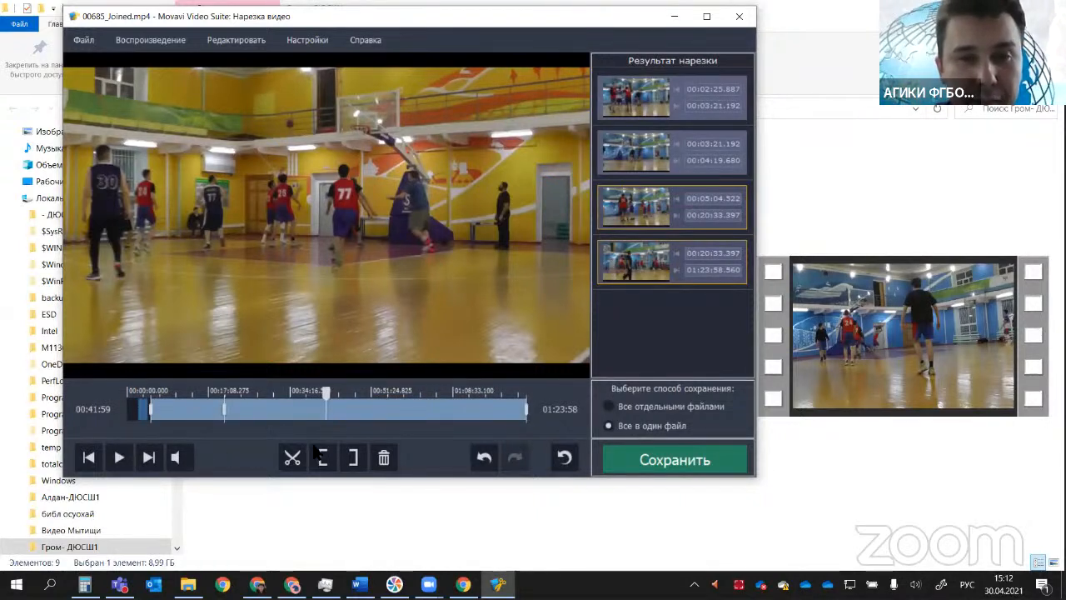
click(609, 406)
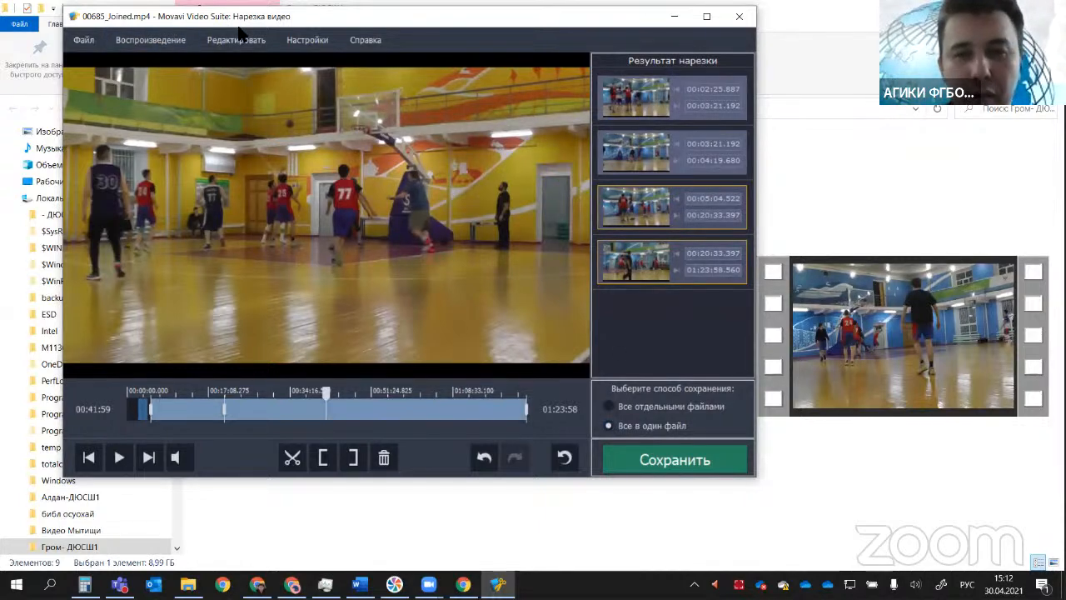
Step: Close the video cutter and check the "Нарезка и склейка видео" item in the Word outline, returning to the video folder
drag(640, 18, 713, 12)
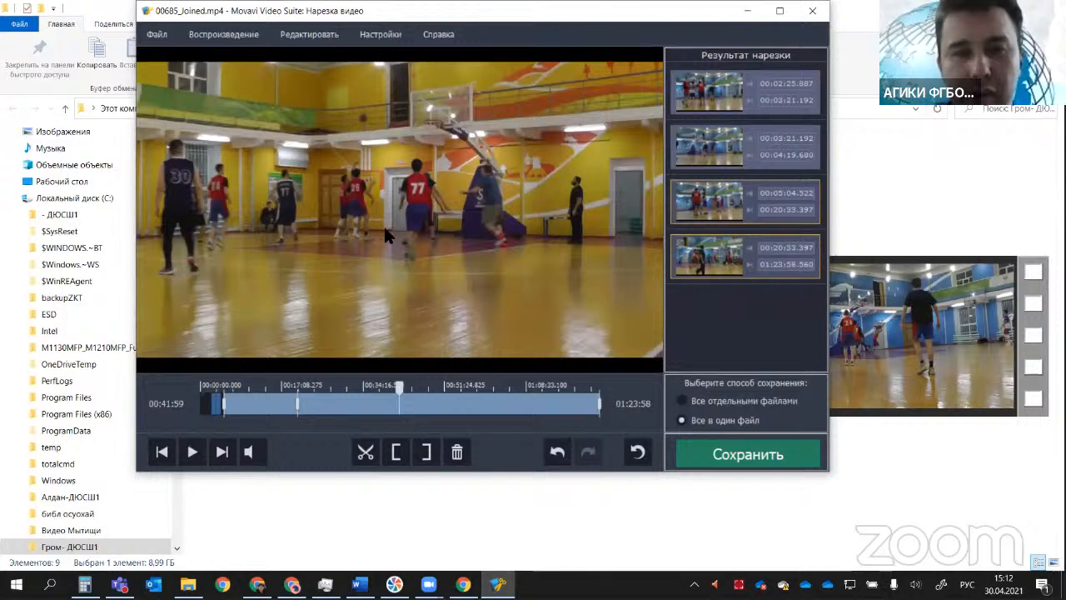
click(809, 12)
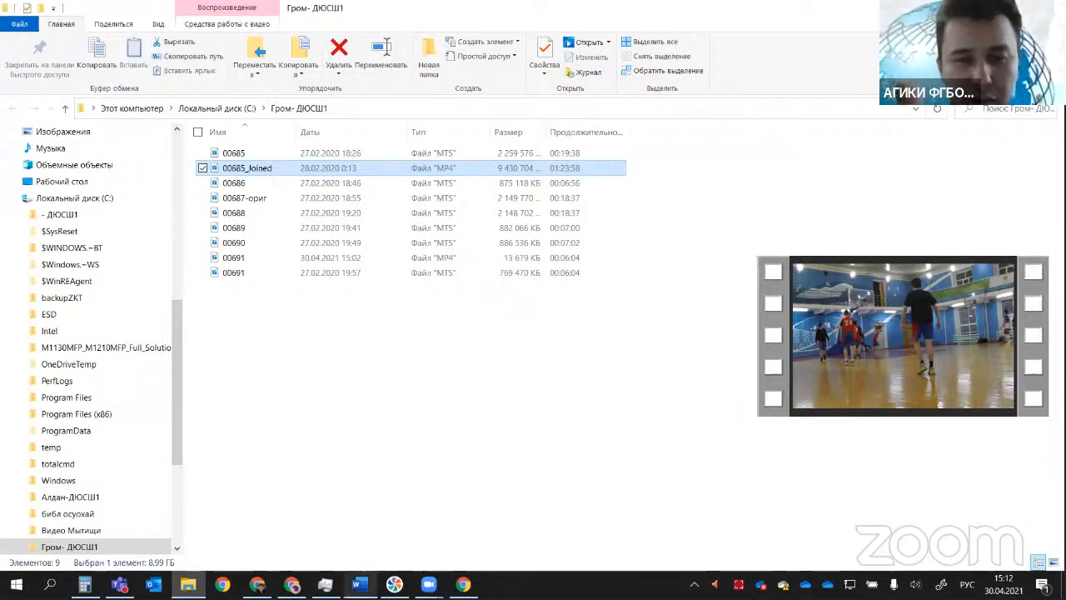
click(358, 583)
drag(381, 336, 457, 339)
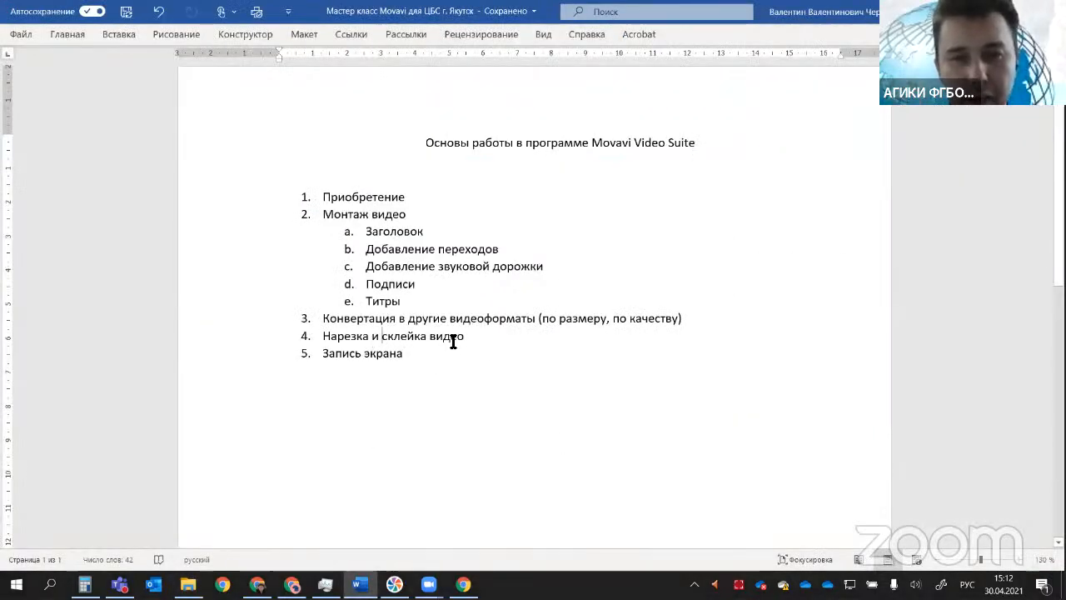
key(alt+Tab)
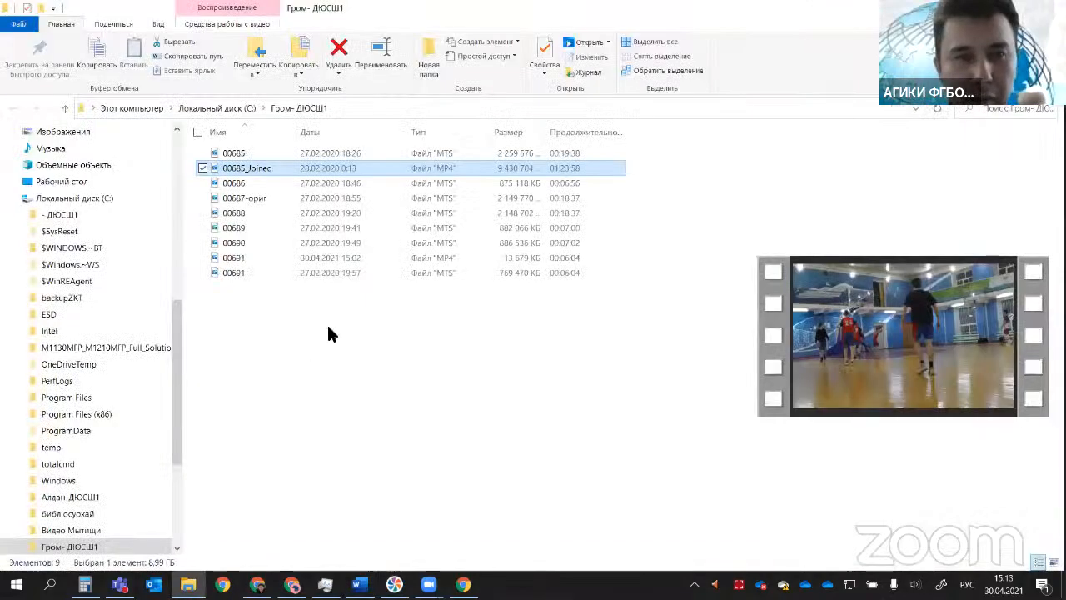
Step: Rename the video file 00687-ориг in the folder to 00687
click(240, 198)
click(250, 194)
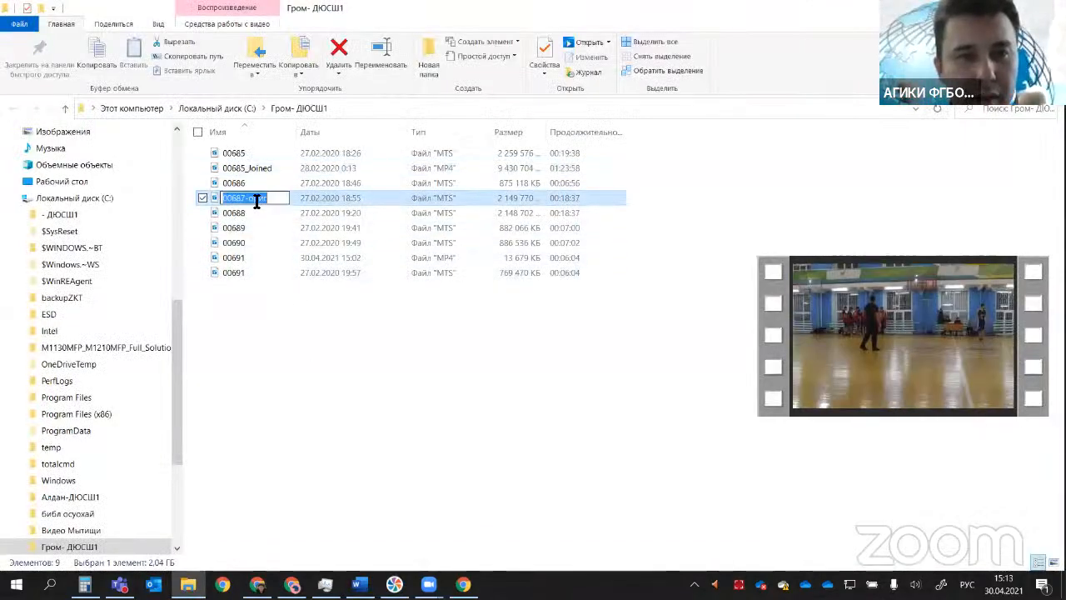
click(279, 199)
key(BackSpace)
key(BackSpace)
key(BackSpace)
key(BackSpace)
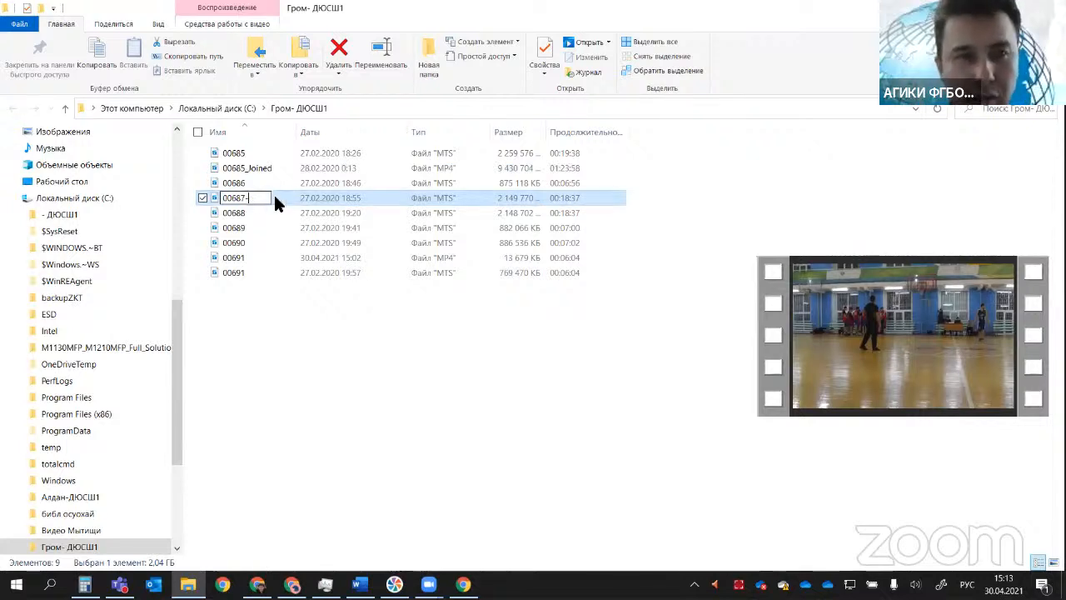
key(Return)
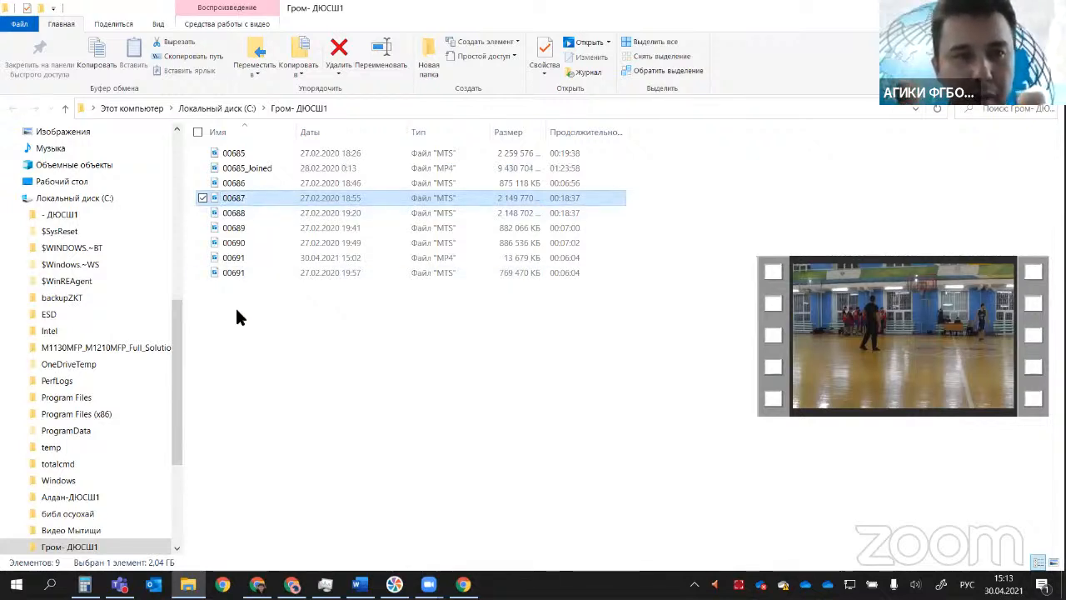
Step: Delete the 00691 MP4 file from the Гром- ДЮСШ1 folder, keeping the MTS file of the same name
click(233, 272)
click(232, 255)
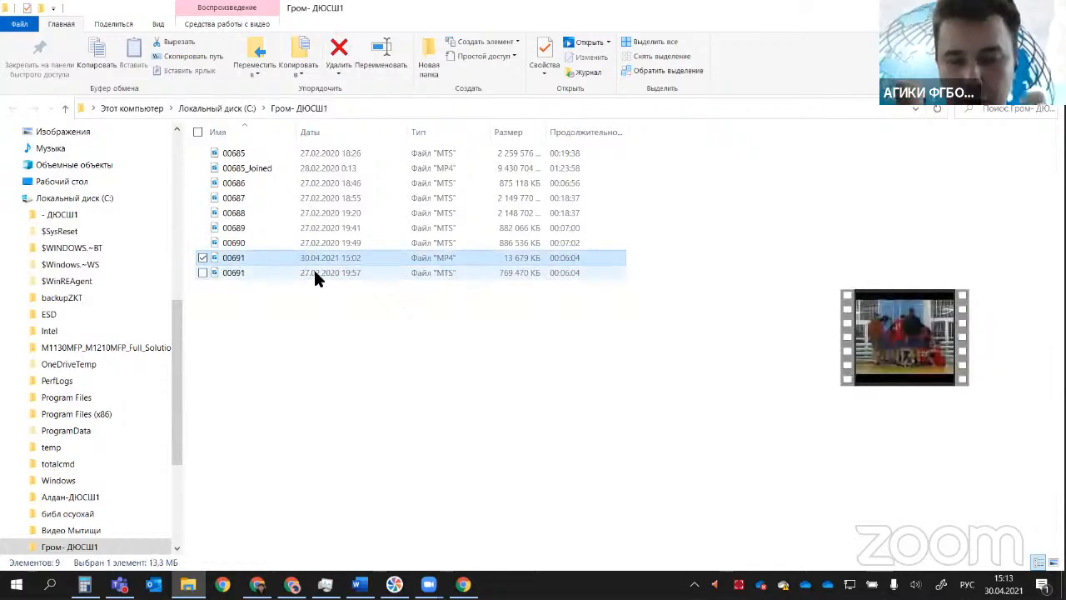
key(Delete)
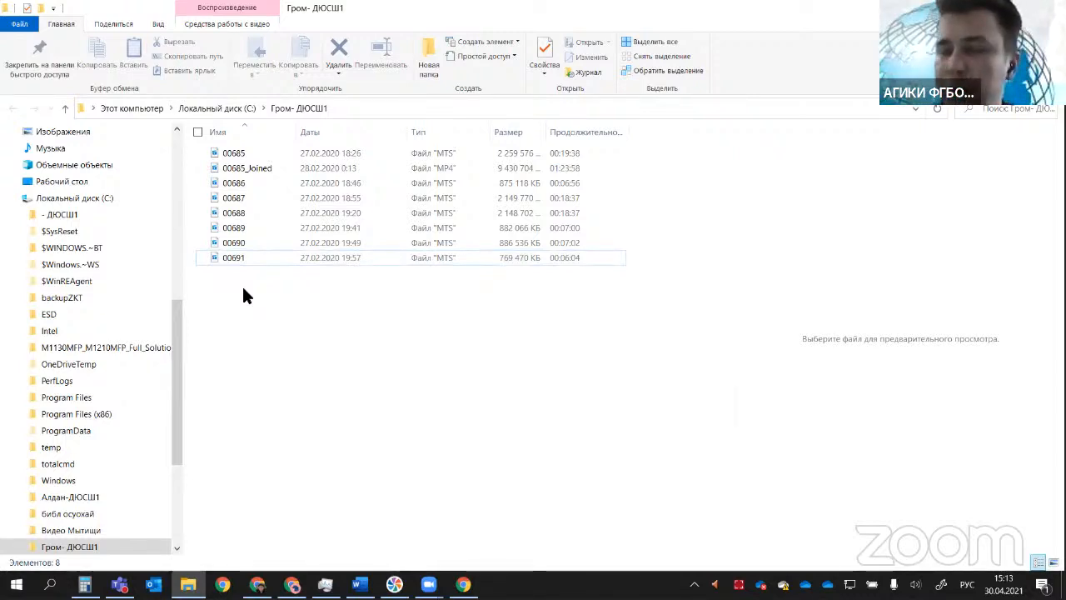
Step: Examine the source clips 00685 to 00691 in the folder, individually and as a group, as candidates for joining
click(228, 153)
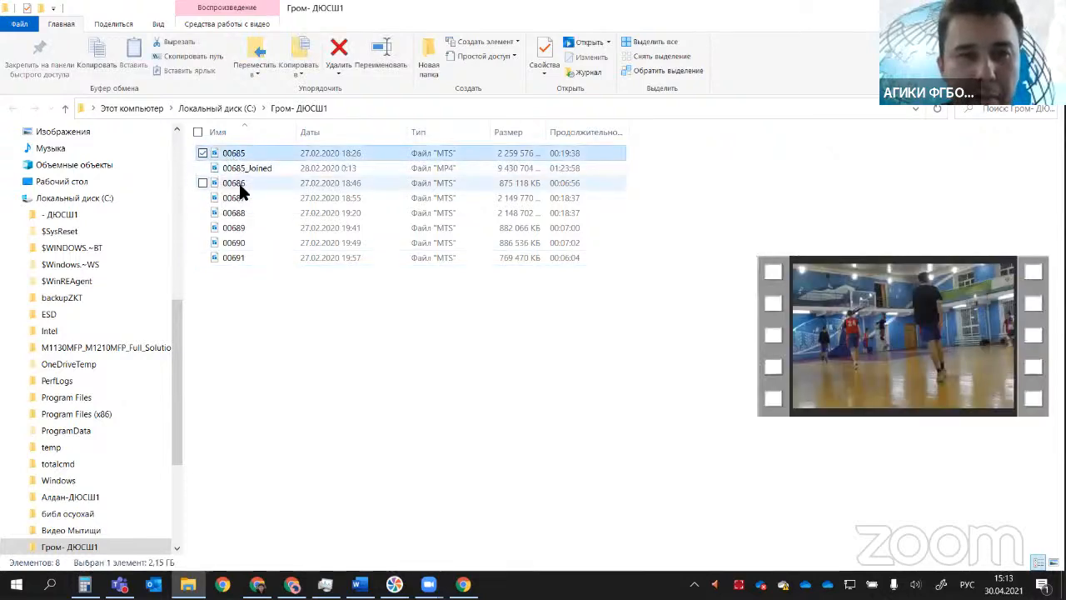
click(240, 183)
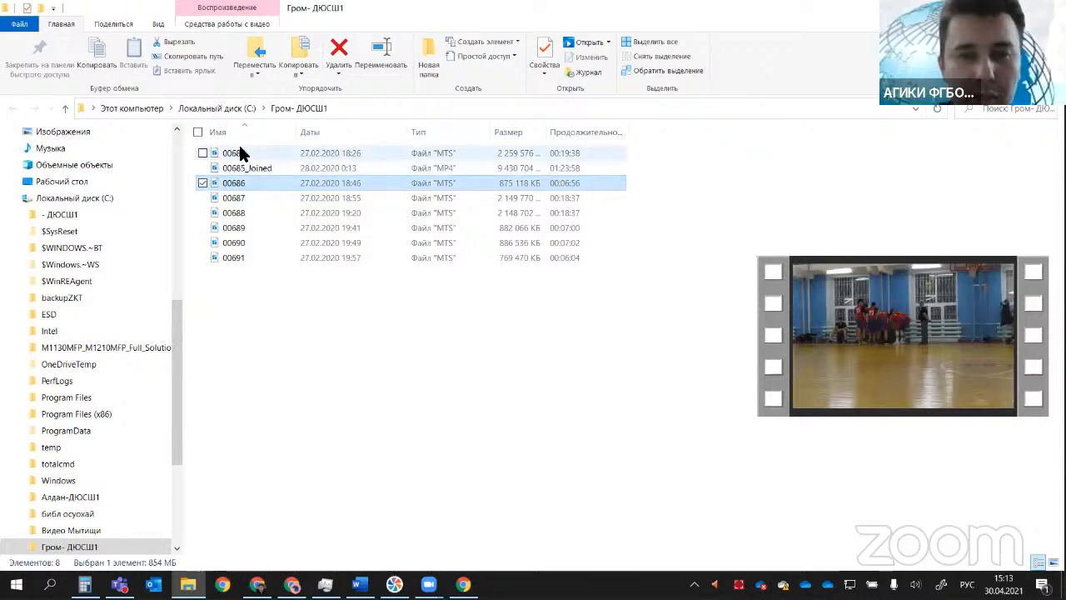
click(237, 151)
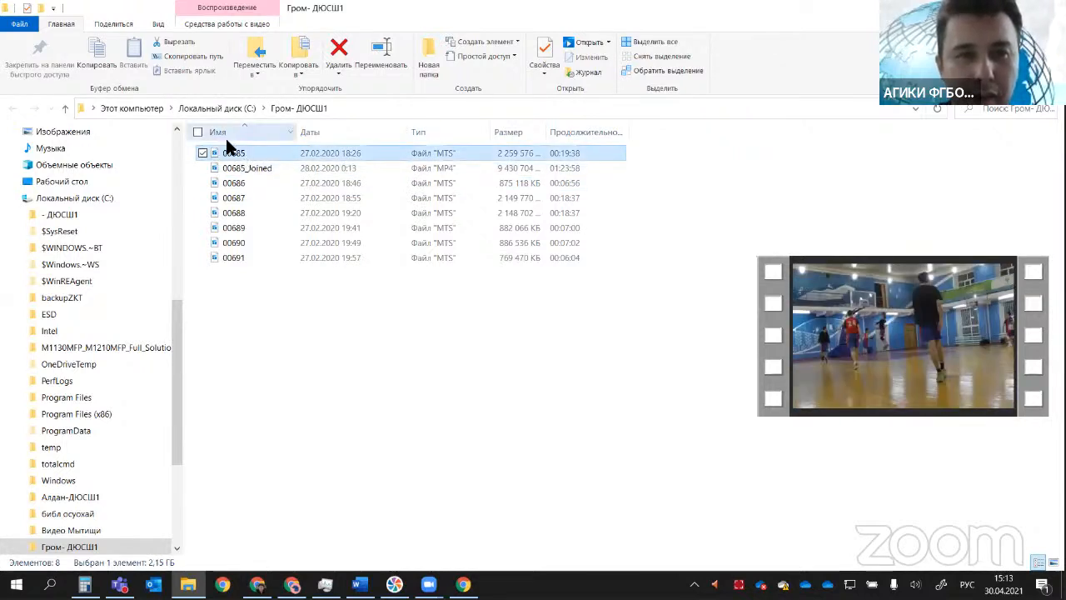
click(234, 198)
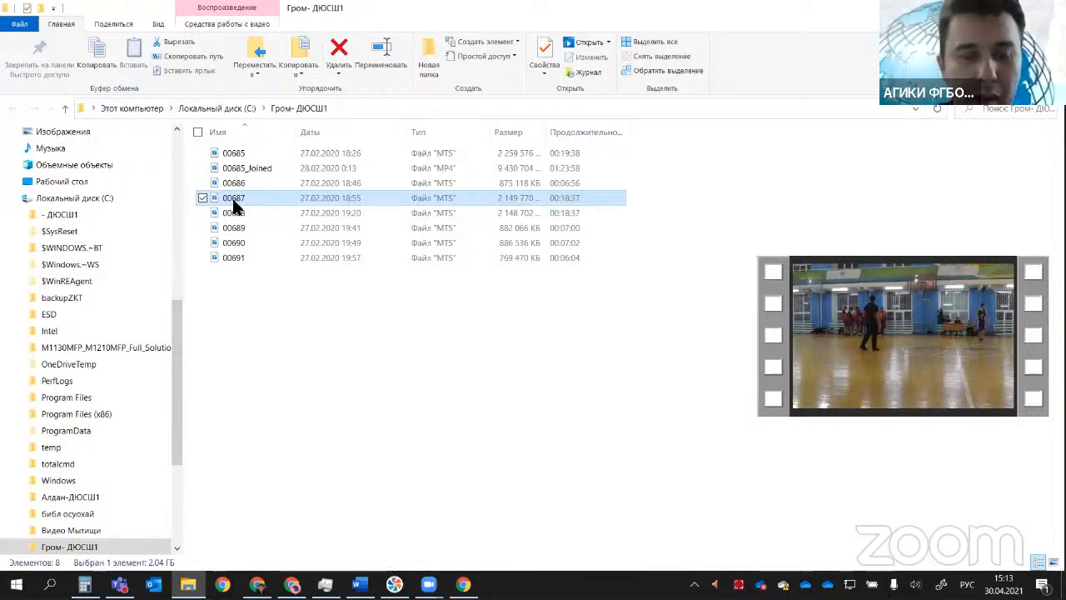
click(236, 214)
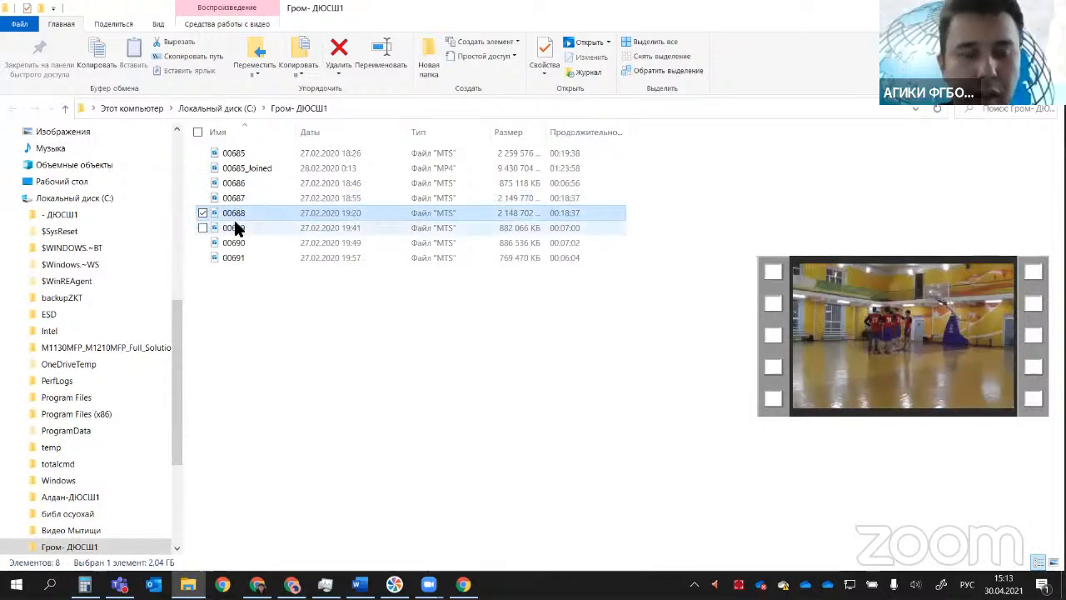
click(229, 257)
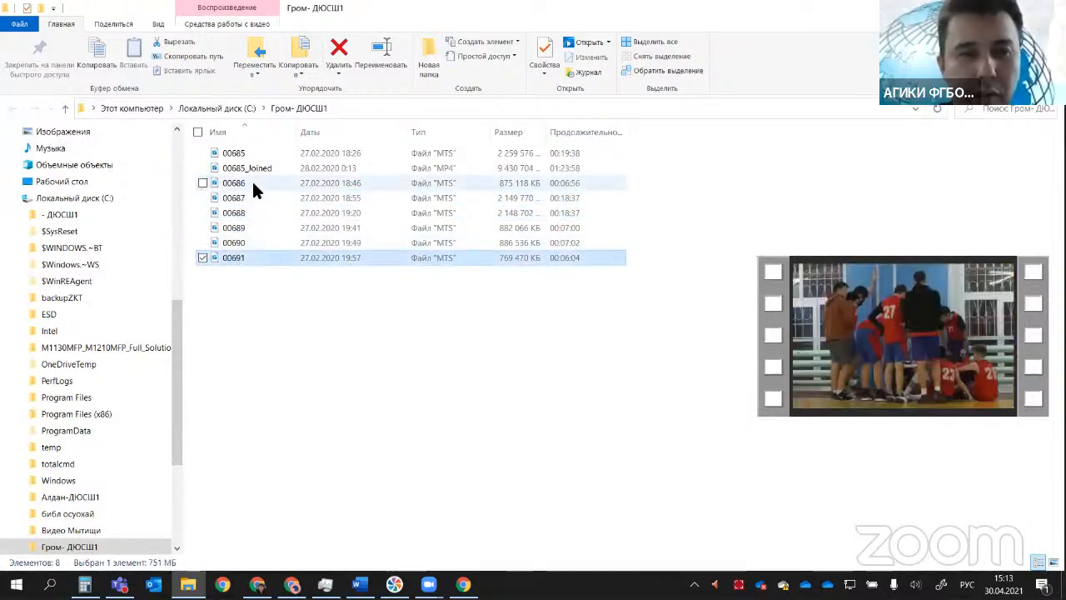
drag(225, 288, 231, 155)
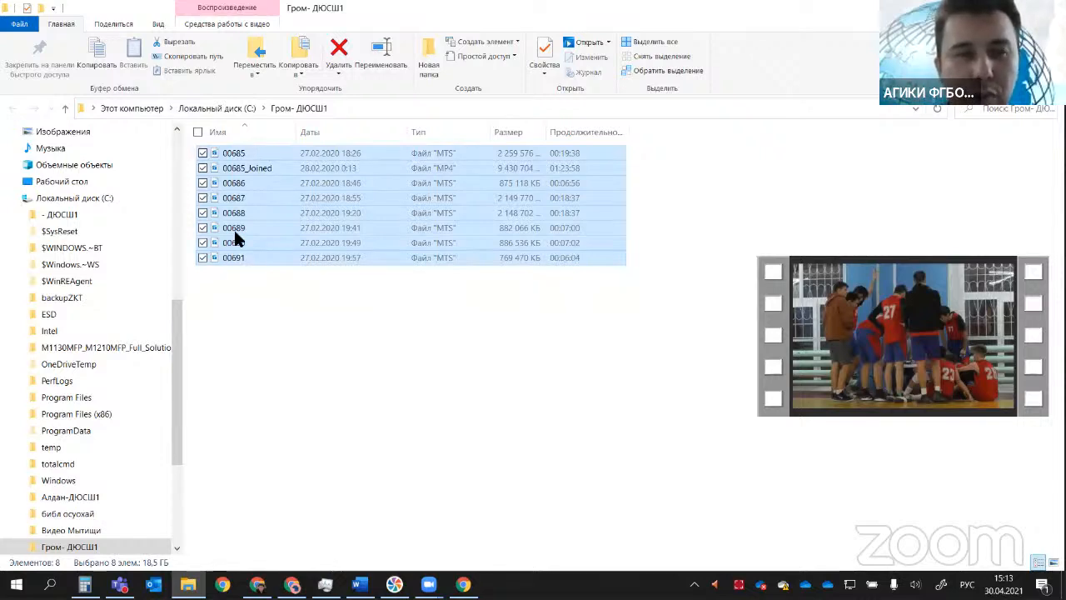
drag(252, 297, 224, 183)
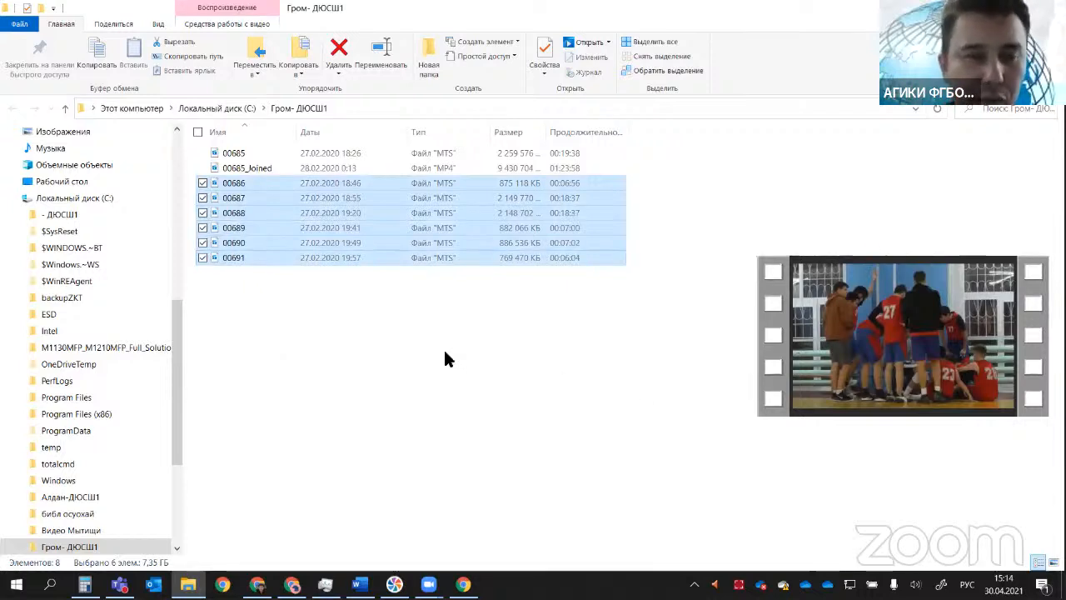
click(395, 393)
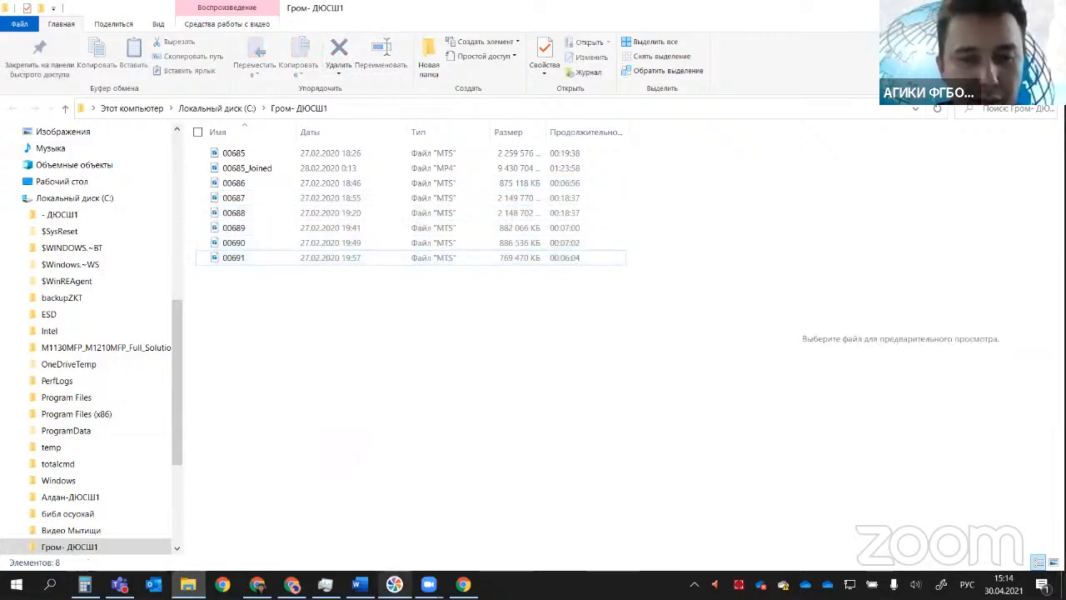
Step: Switch to Movavi Video Suite and launch the video conversion tool
mouse_move(438, 564)
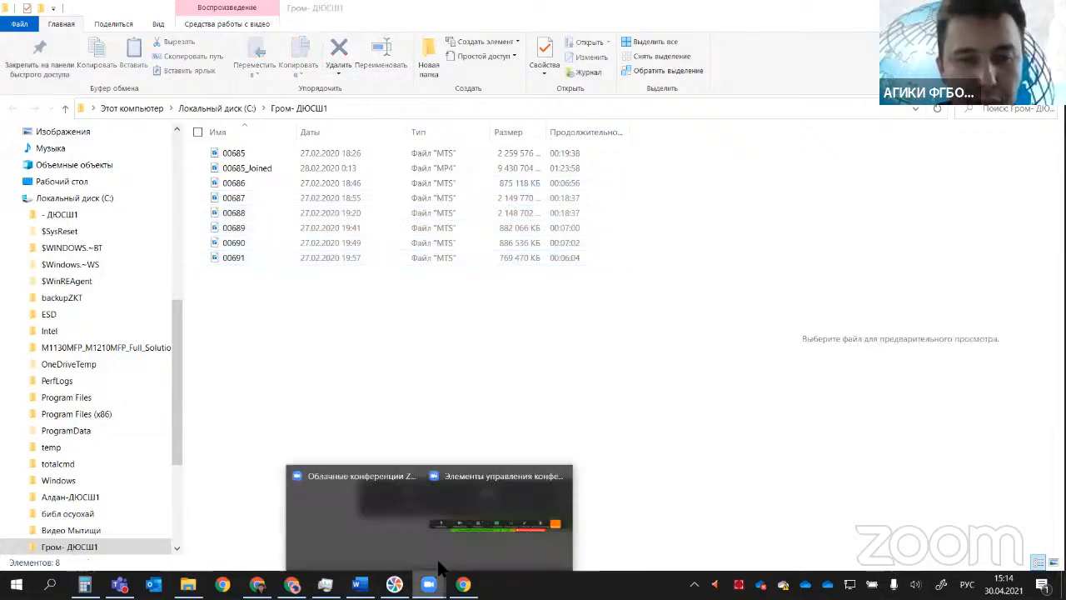
click(356, 505)
click(394, 584)
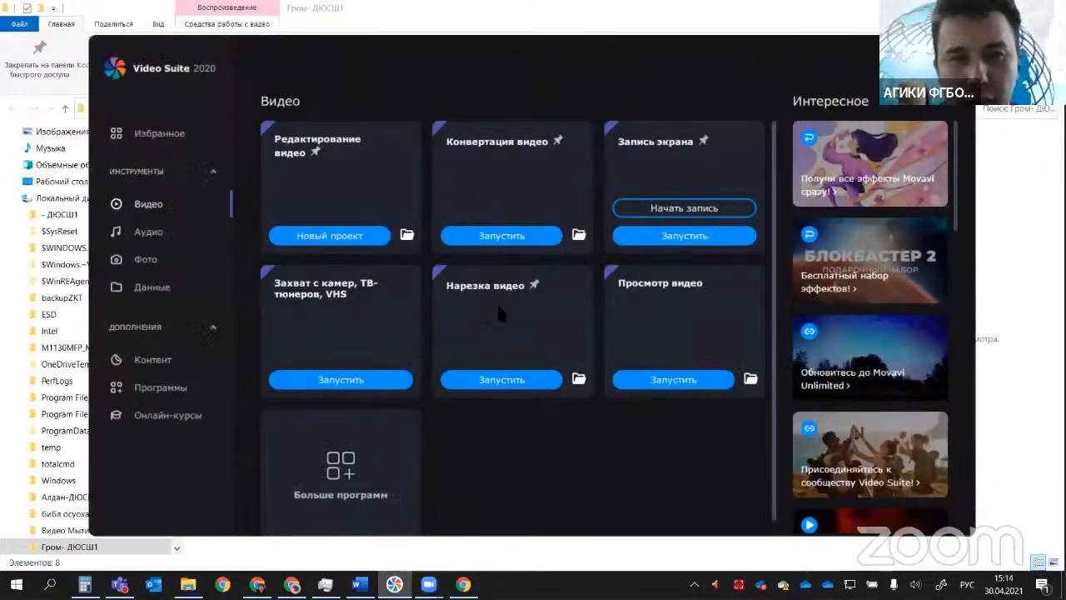
click(493, 237)
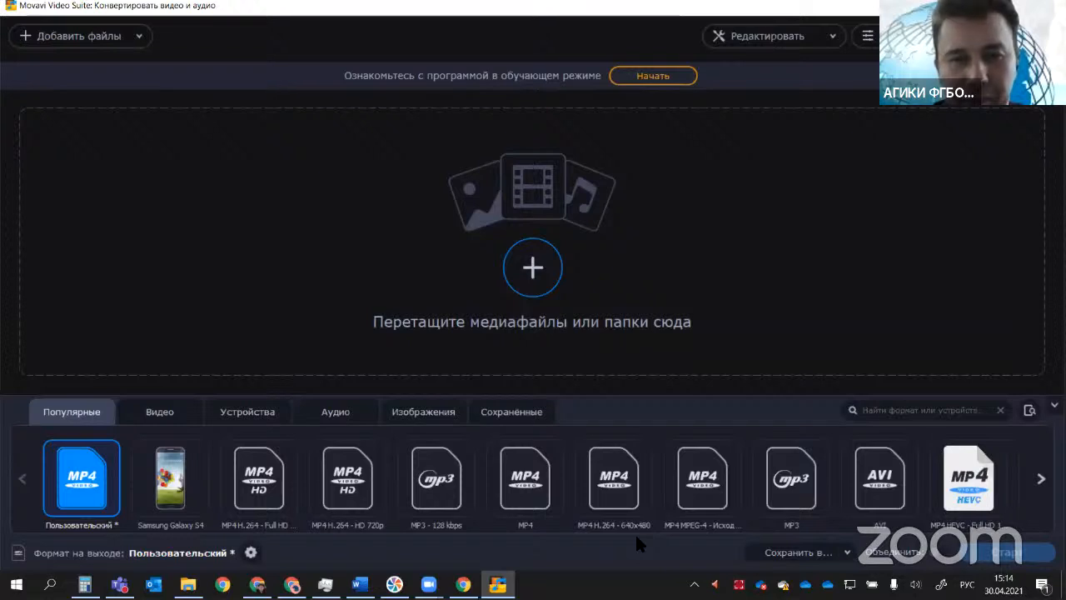
Step: Add all videos from the Гром- ДЮСШ1 folder to the converter and remove 00685_Joined.mp4 from the list
click(545, 270)
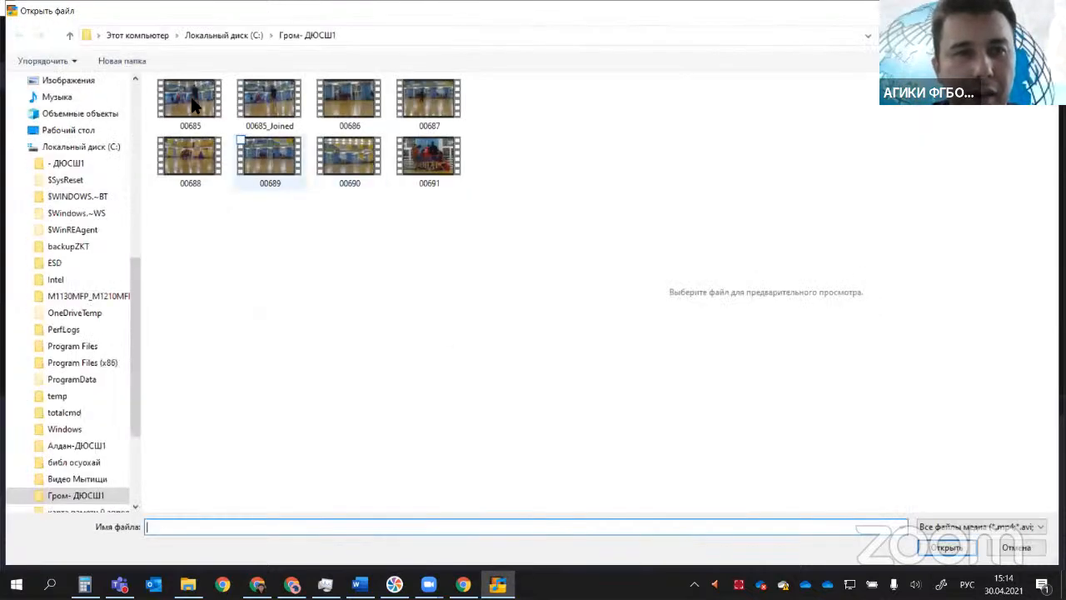
drag(181, 203, 245, 150)
drag(400, 90, 402, 90)
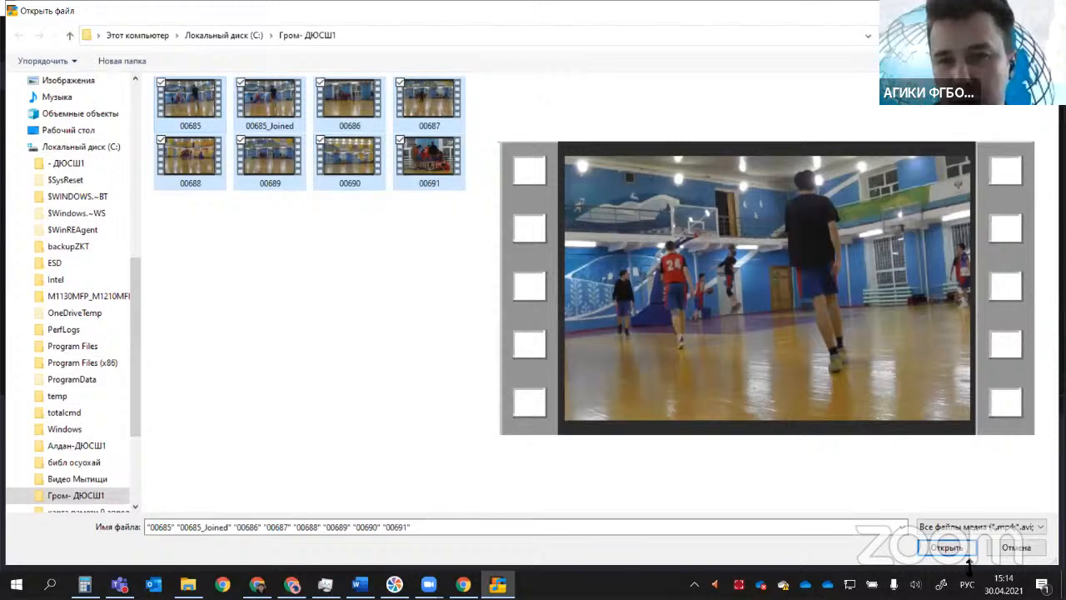
click(944, 547)
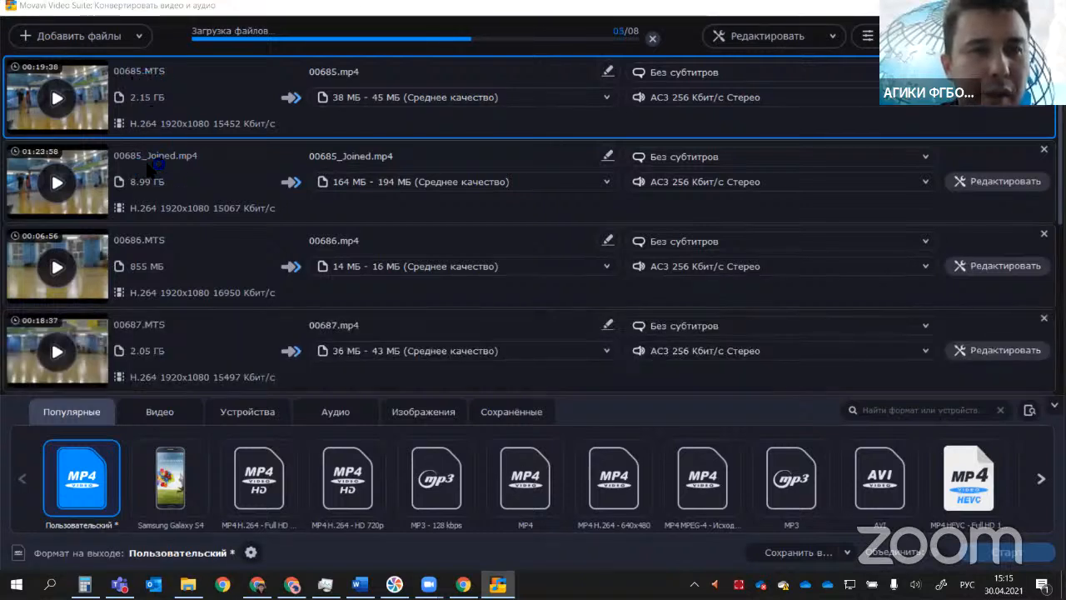
click(169, 178)
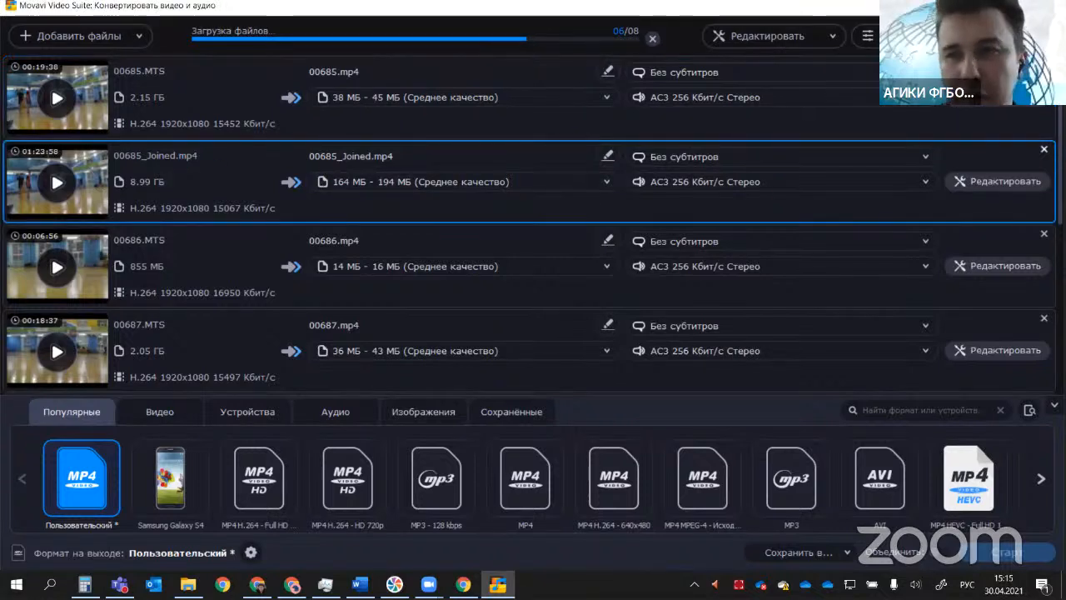
key(Delete)
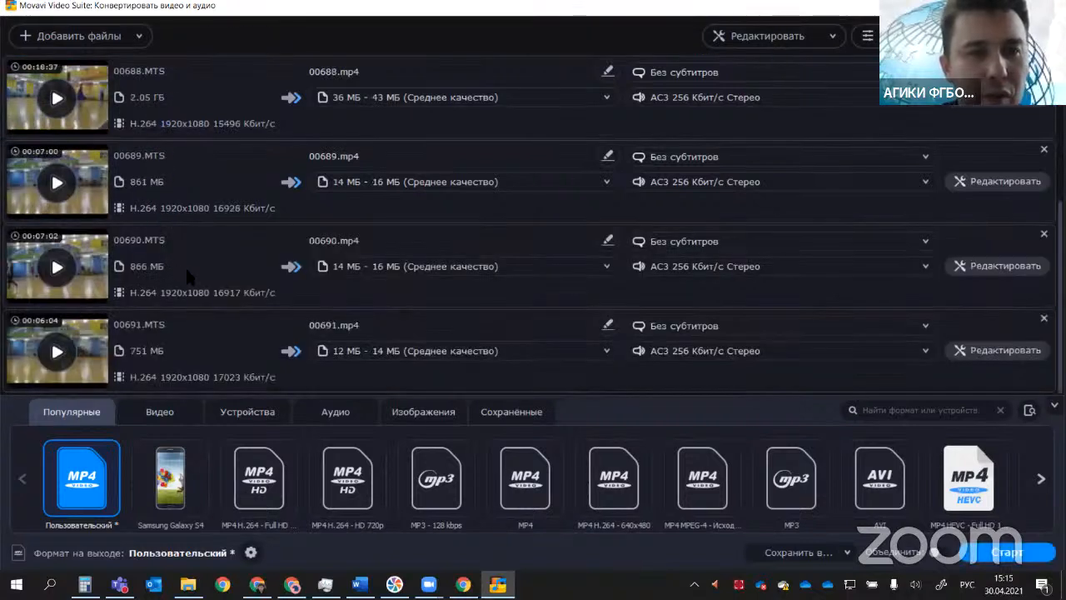
Step: Try reordering the list by moving 00691.MTS between 00687.MTS and 00688.MTS, and return it to the end
click(165, 332)
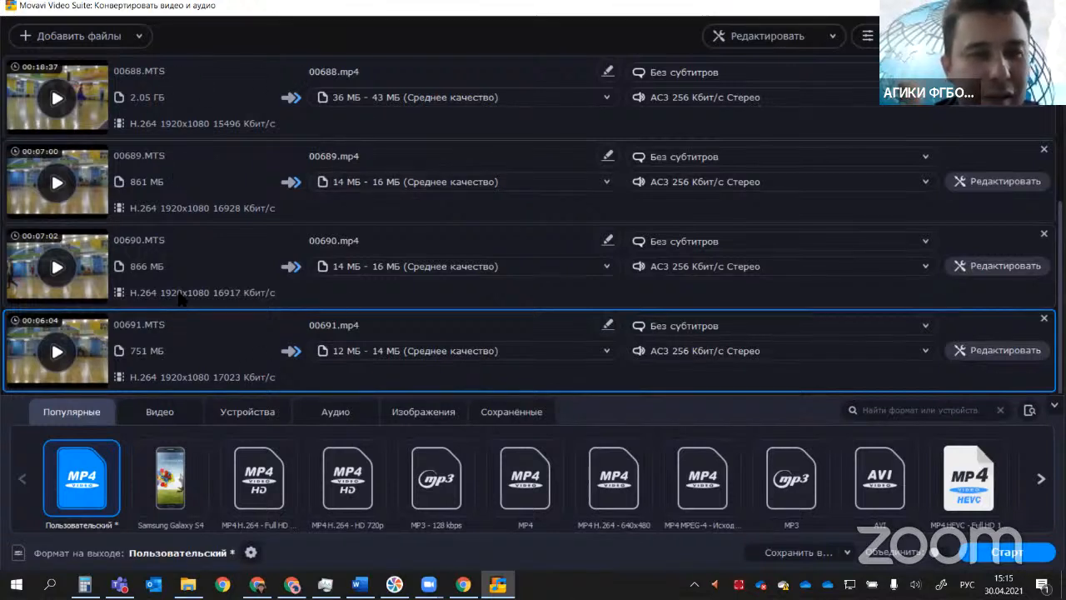
scroll(177, 150, up, 2)
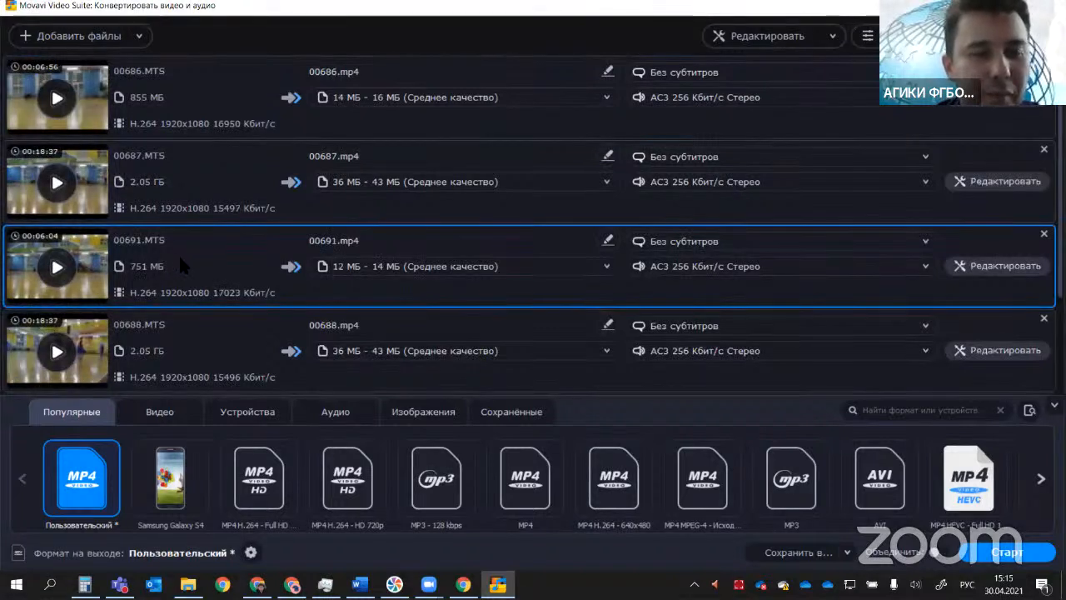
drag(179, 254, 182, 329)
scroll(181, 333, down, 2)
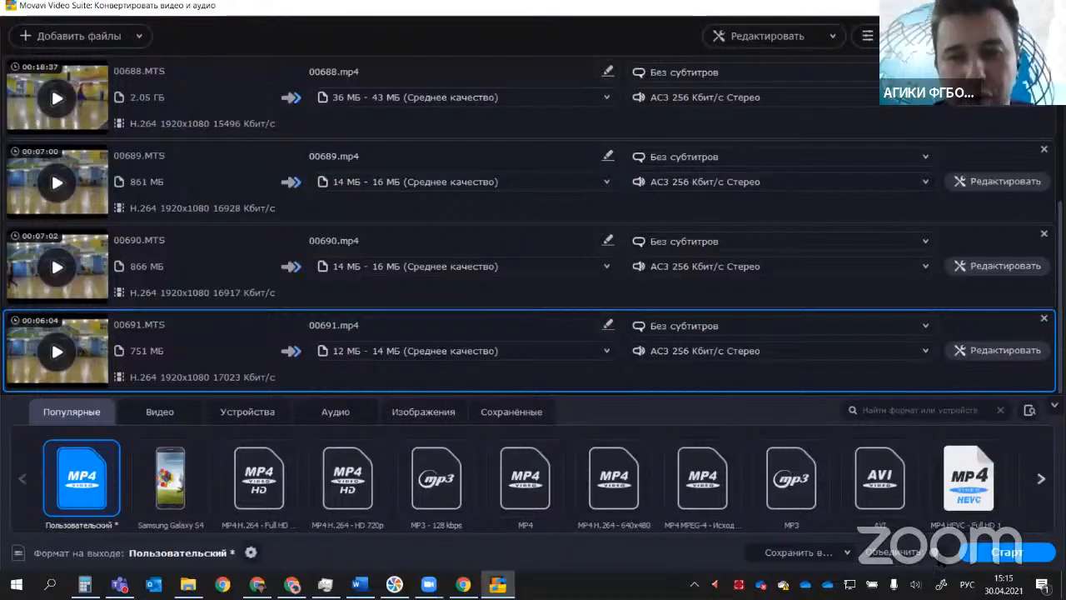
Step: Turn on joining for the seven MTS clips and start the conversion in their listed order
click(936, 552)
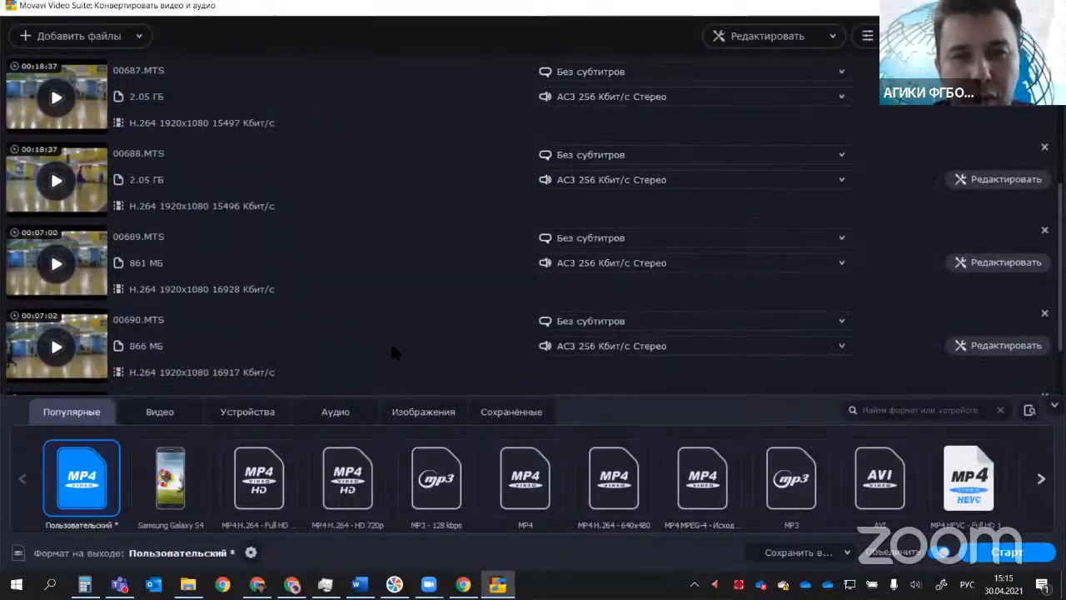
scroll(330, 283, up, 3)
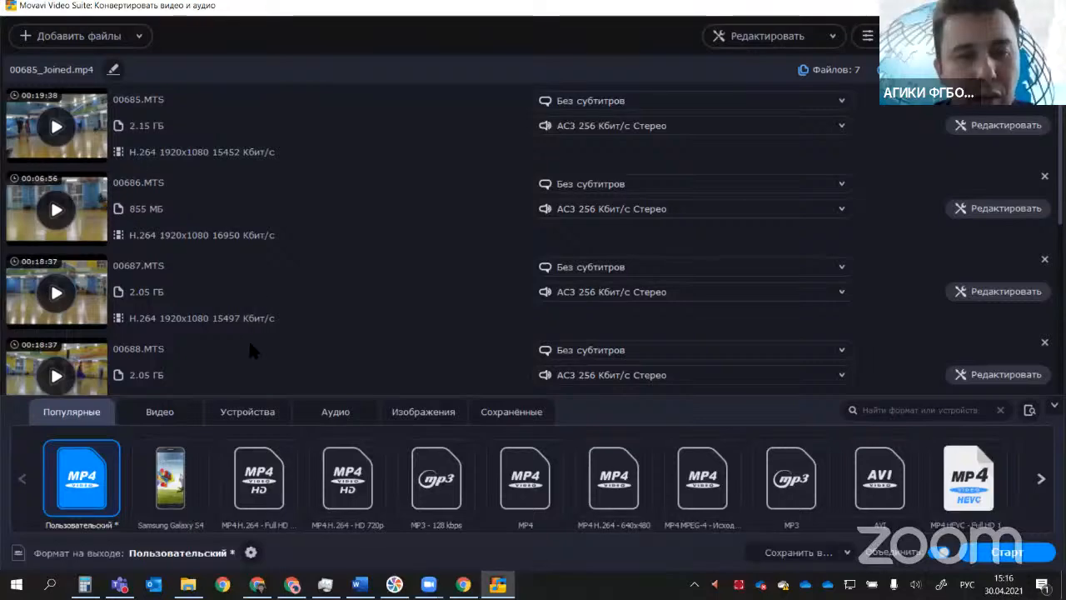
scroll(247, 337, down, 5)
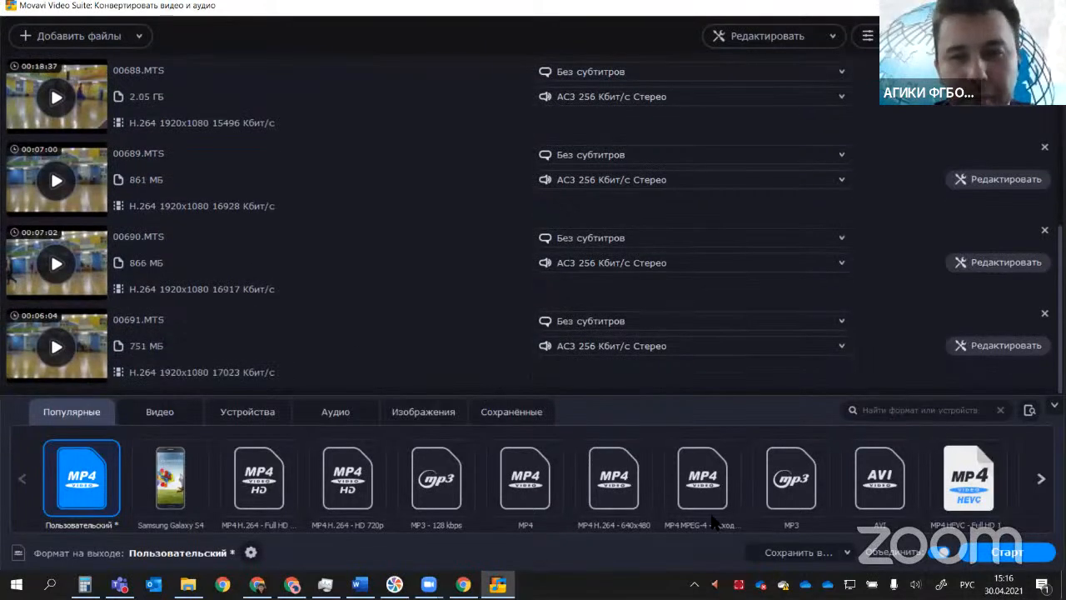
click(1002, 553)
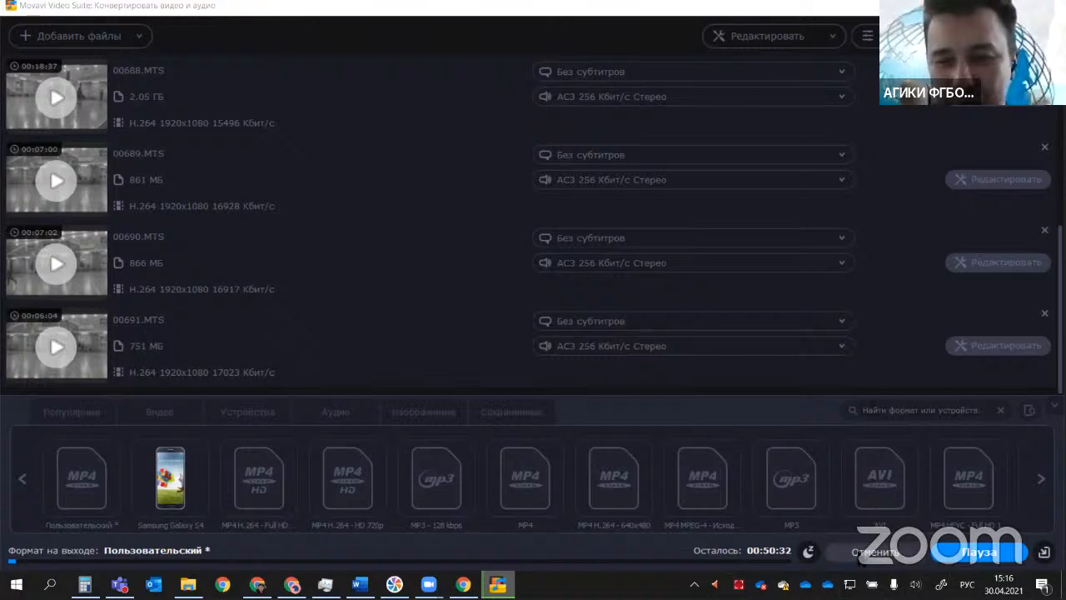
Step: Cancel the running conversion and turn off joining for the listed clips
click(860, 558)
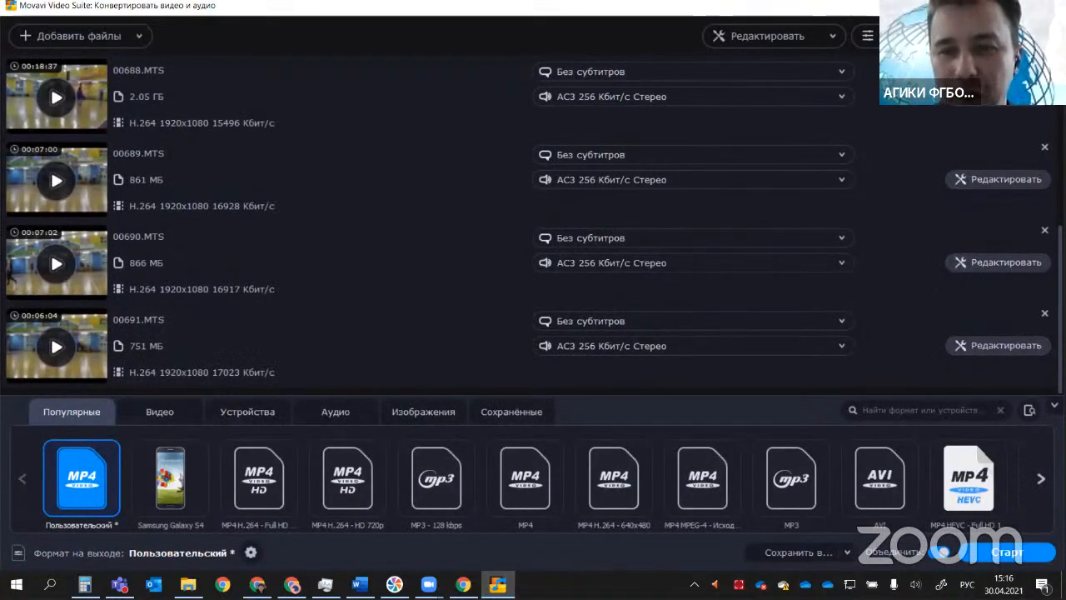
click(941, 552)
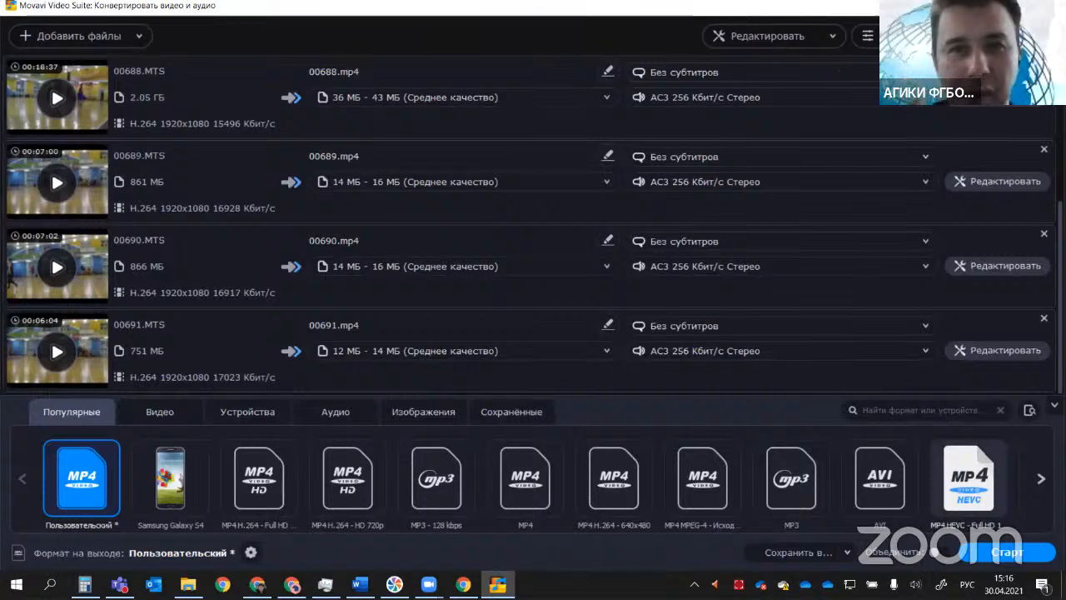
Step: Return to the video folder and compare the size and duration of 00685_Joined with those of the individual source clips
click(986, 6)
click(931, 48)
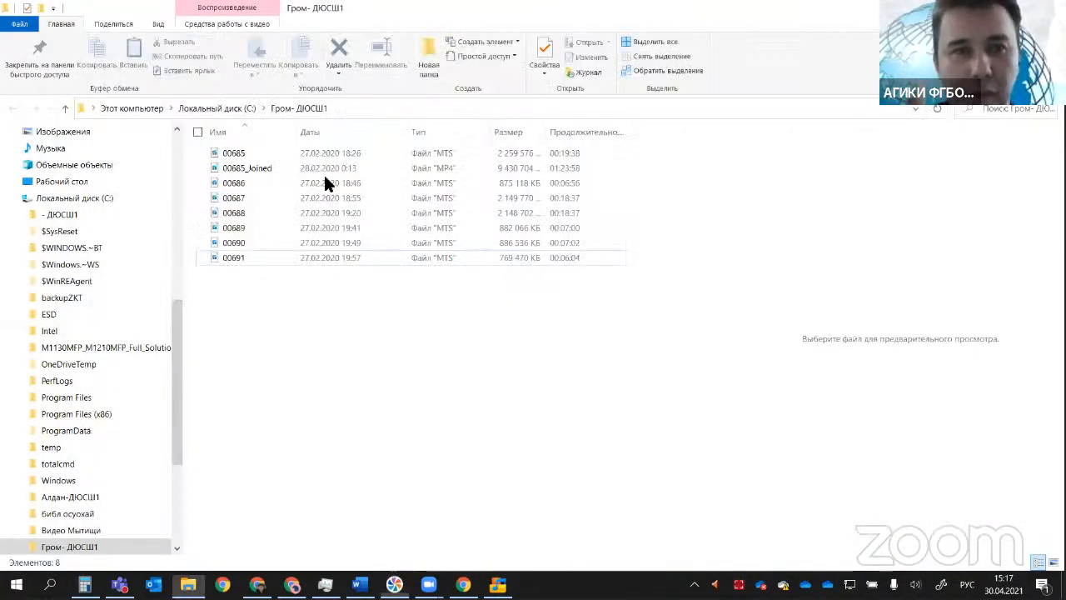
click(254, 169)
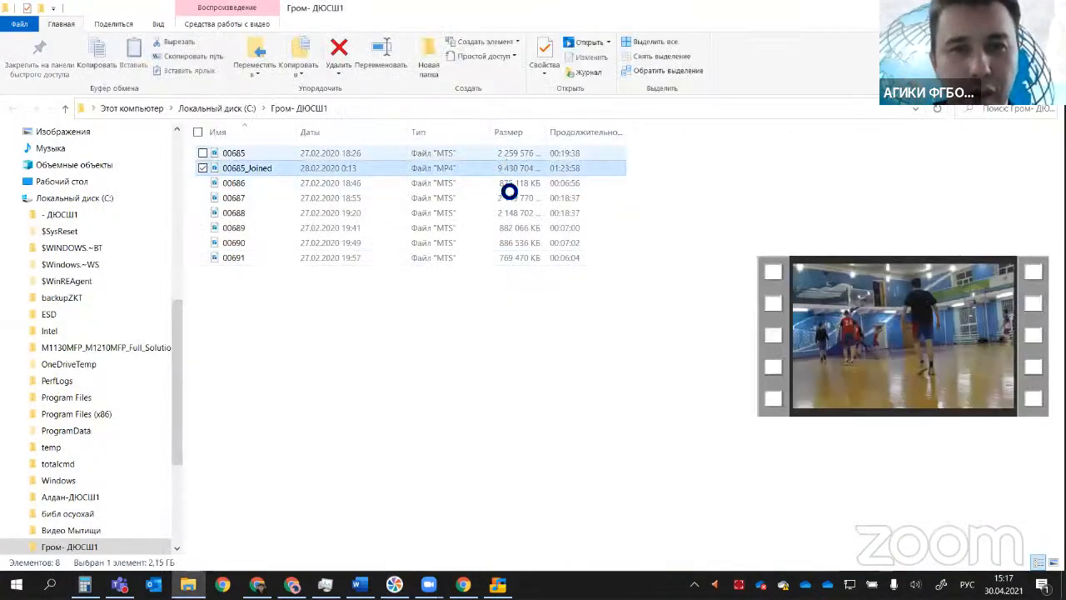
click(273, 156)
click(264, 168)
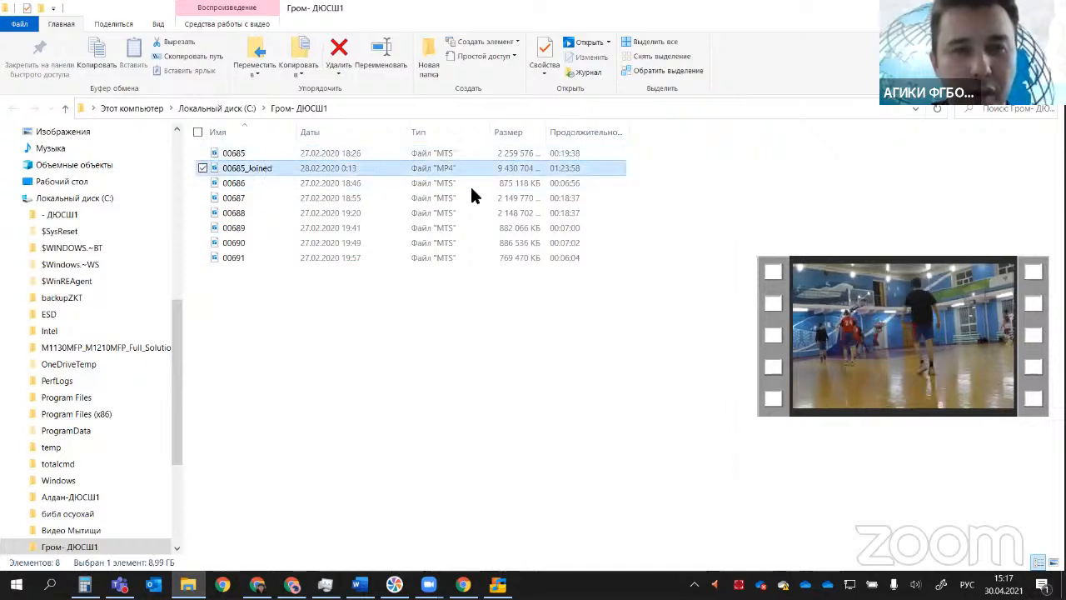
click(514, 184)
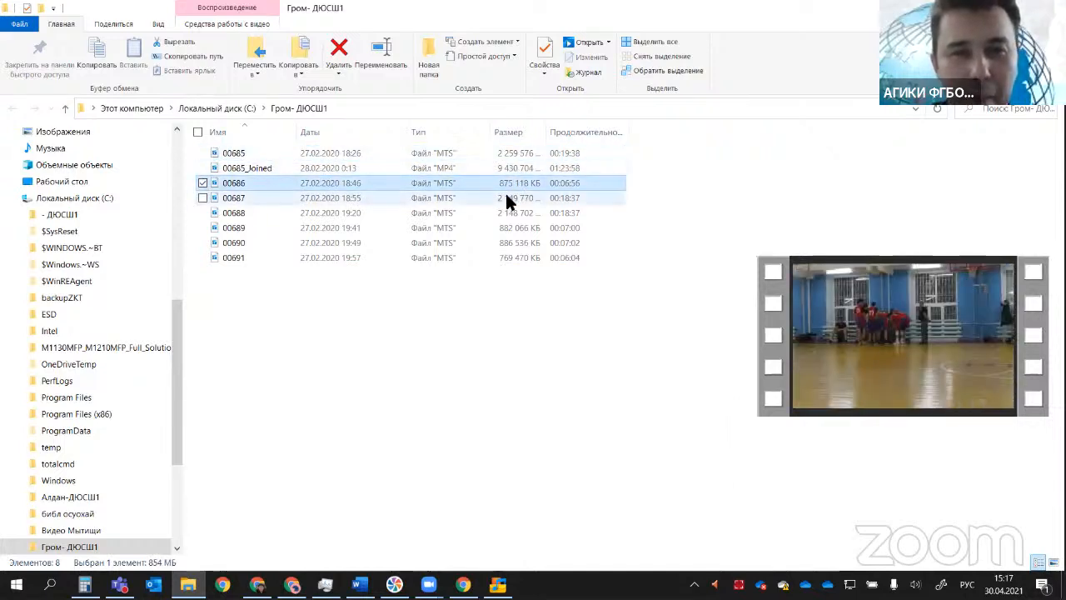
click(503, 198)
click(500, 209)
click(499, 228)
click(496, 243)
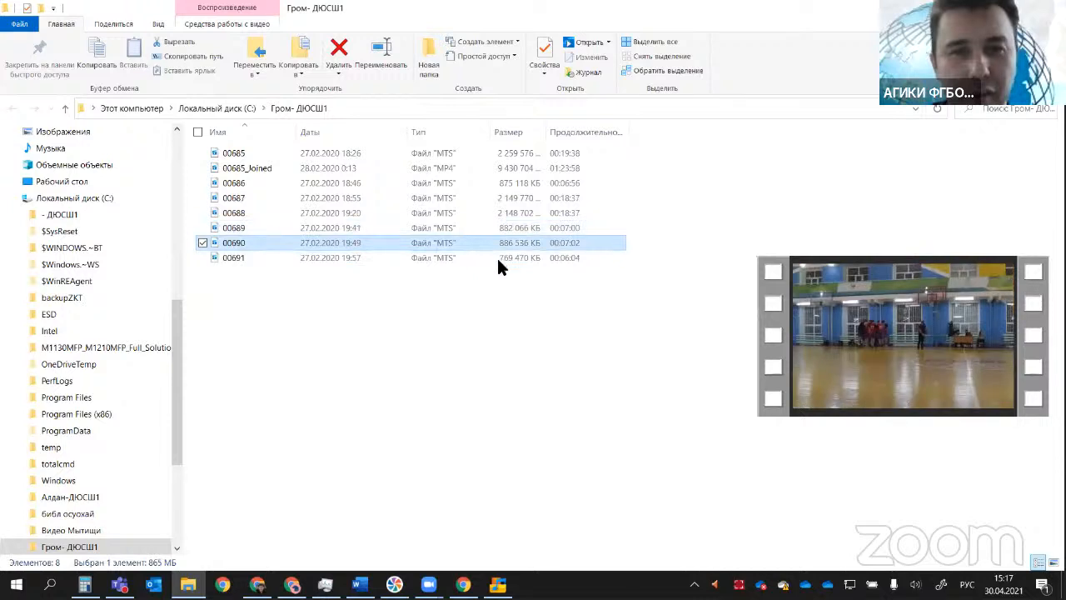
click(496, 257)
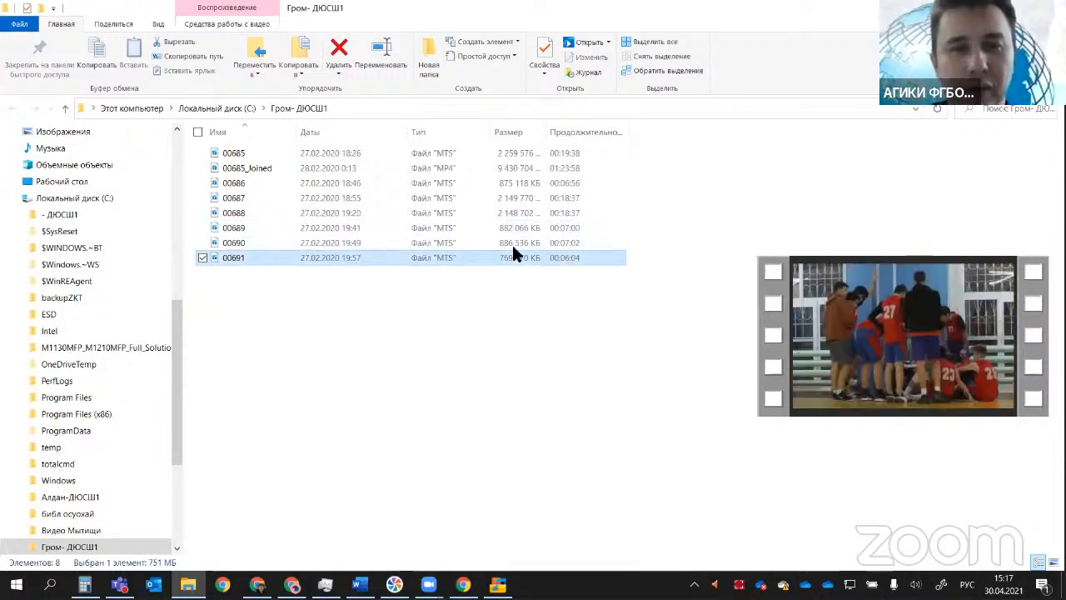
click(540, 183)
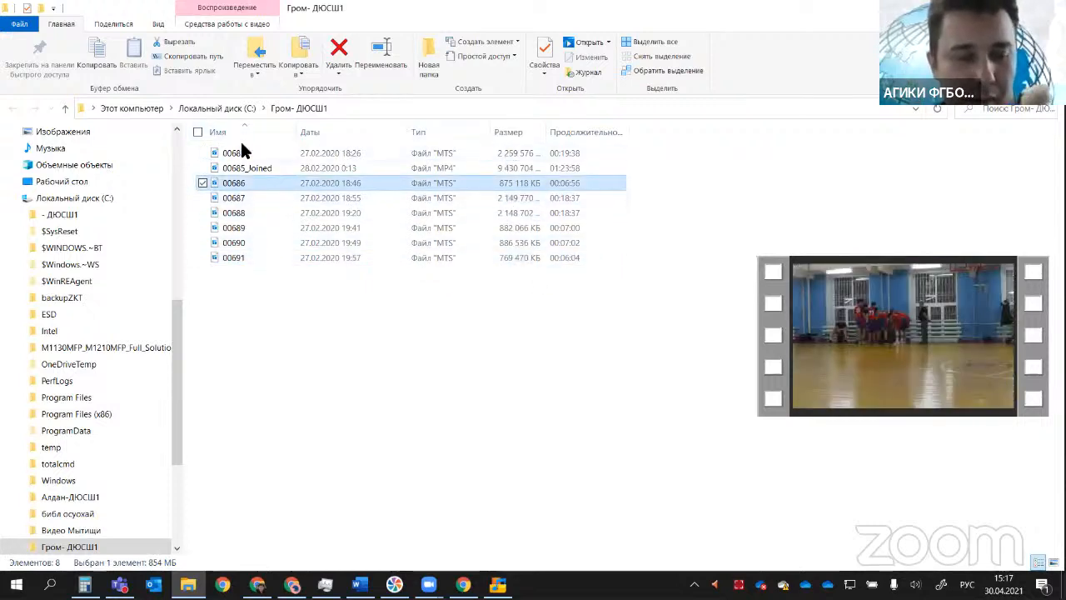
Step: Check the combined size of the seven source MTS clips, leaving 00685_Joined out of the selection
key(ctrl+a)
ctrl+click(510, 167)
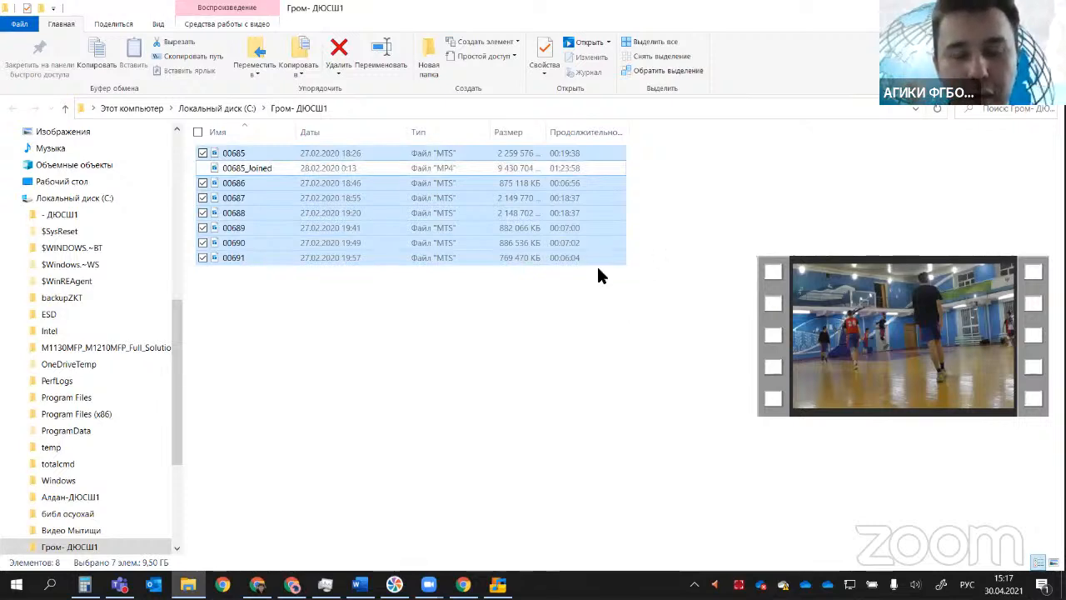
click(679, 391)
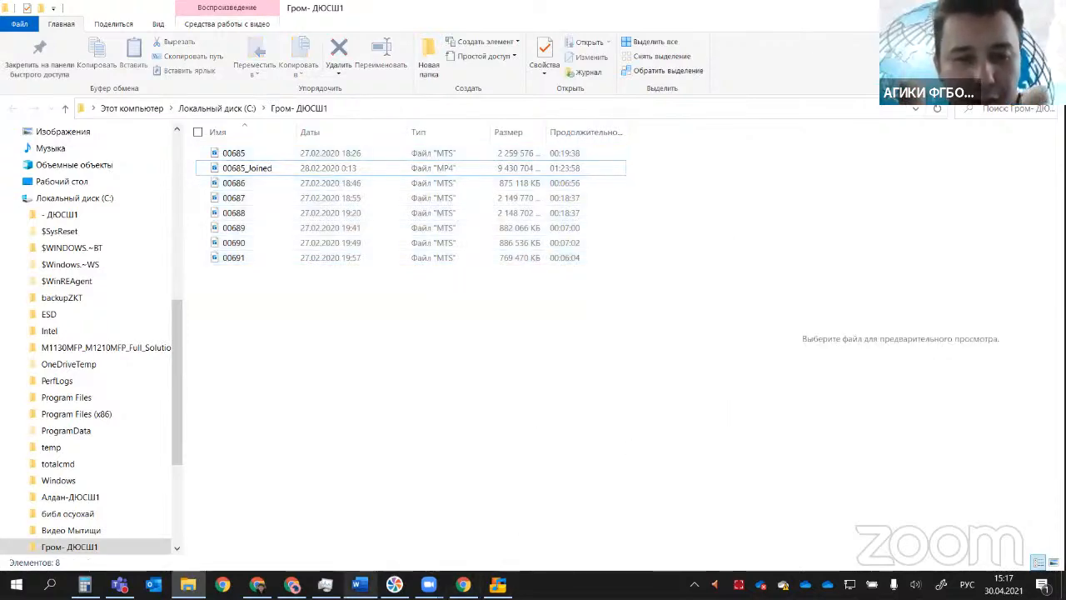
Step: Switch to the Word outline of the master class and point out item 5, «Запись экрана»
click(358, 583)
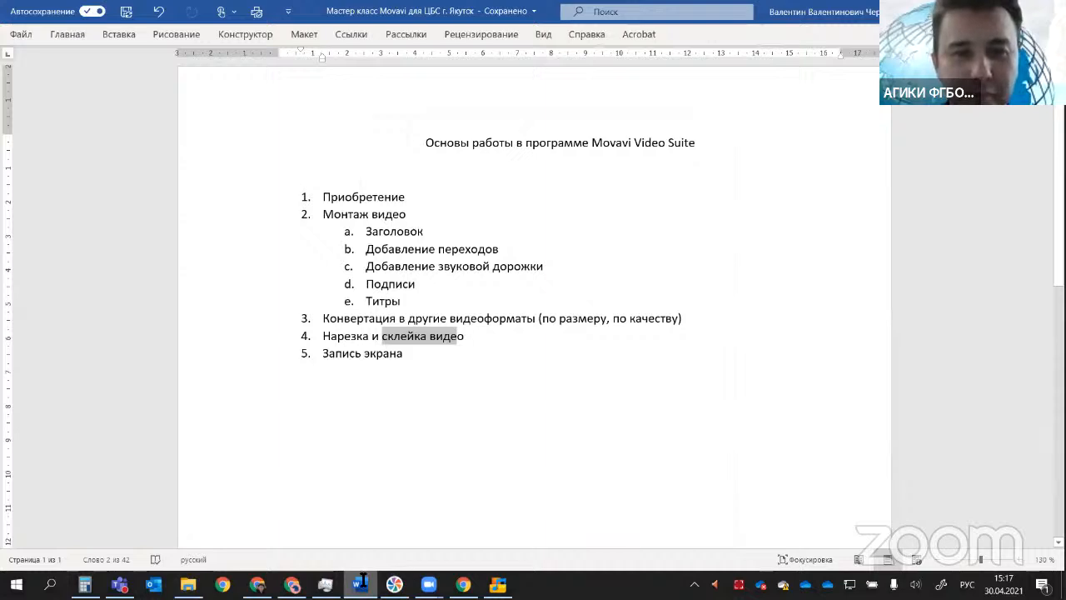
click(451, 440)
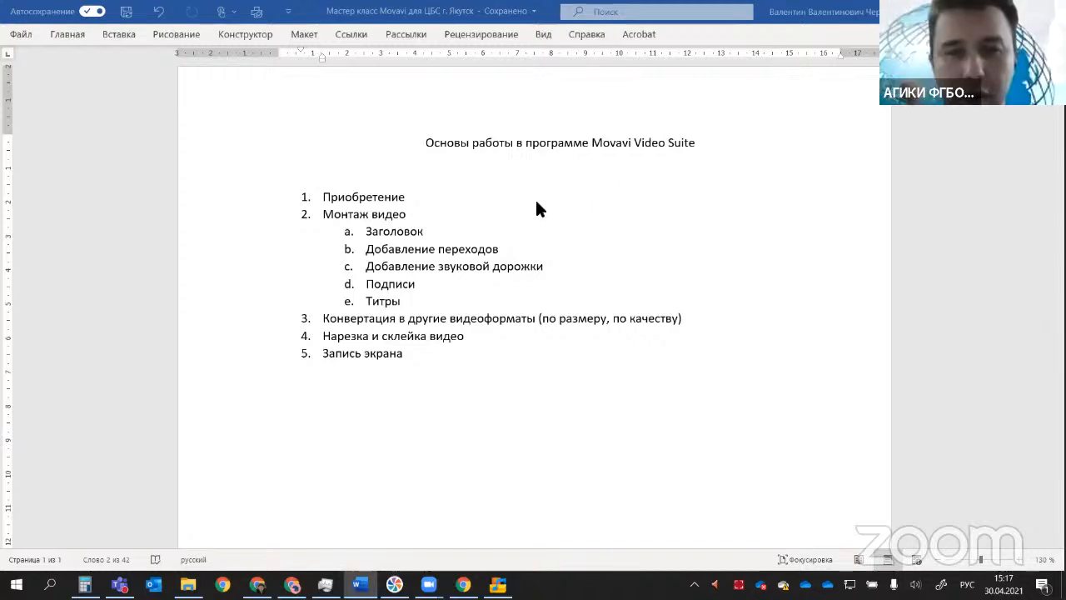
scroll(591, 345, up, 1)
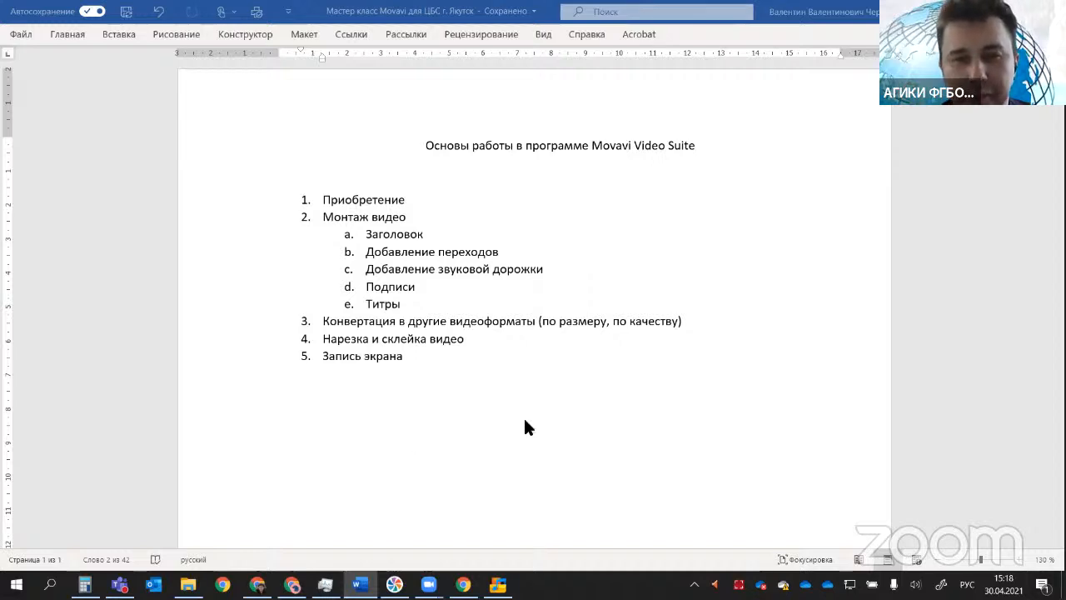
click(377, 356)
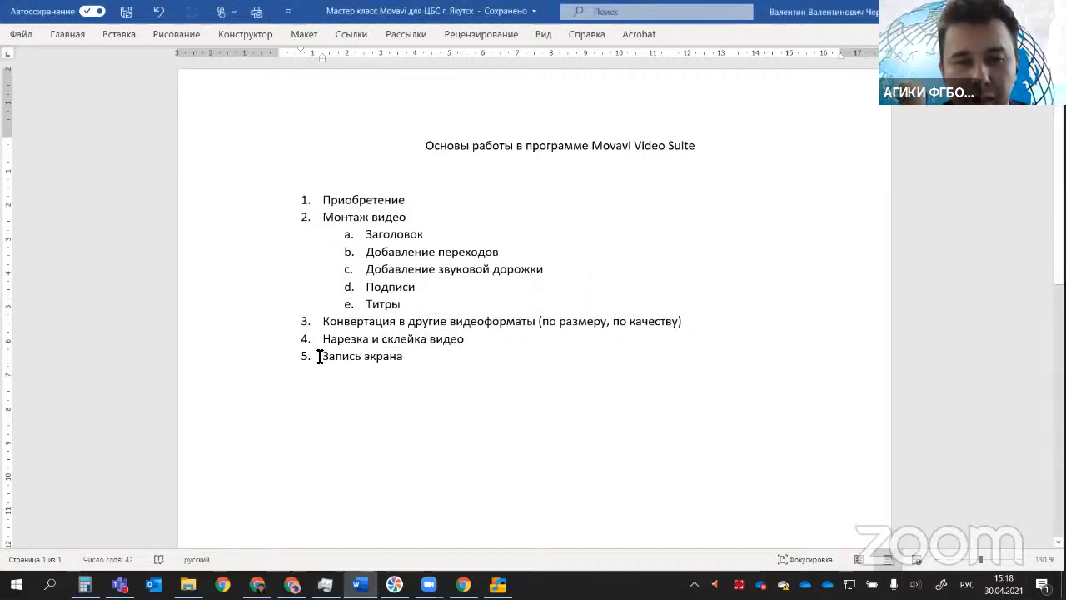
drag(322, 357, 401, 359)
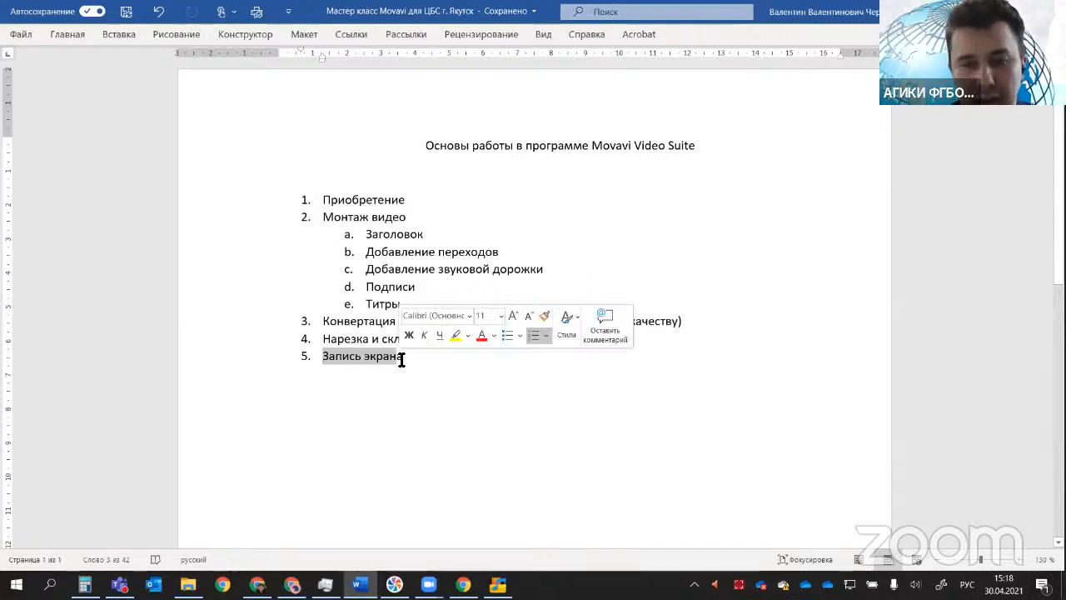
click(403, 409)
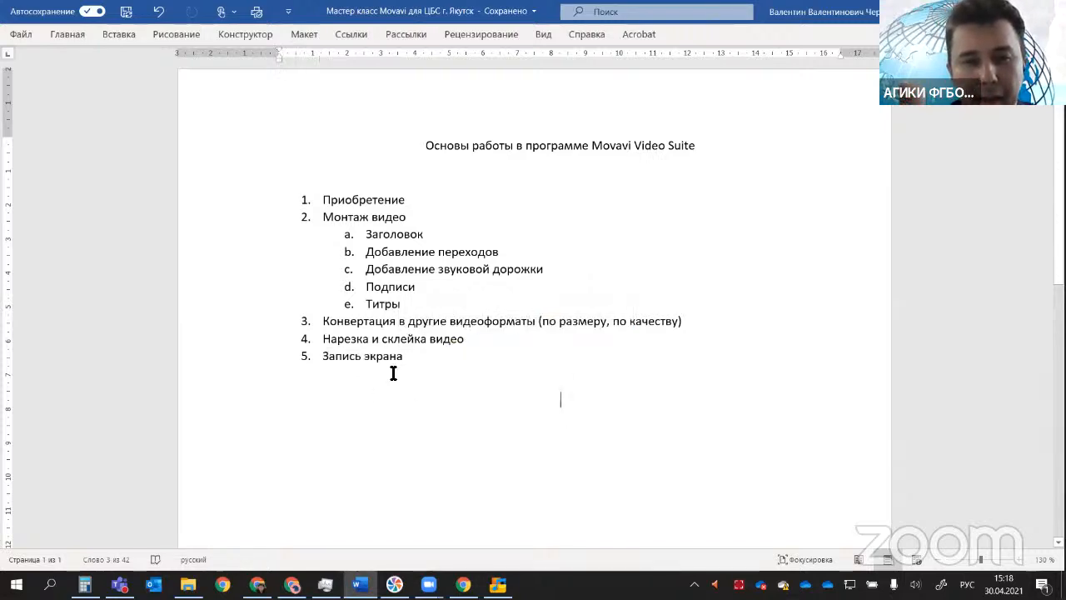
drag(405, 358, 322, 358)
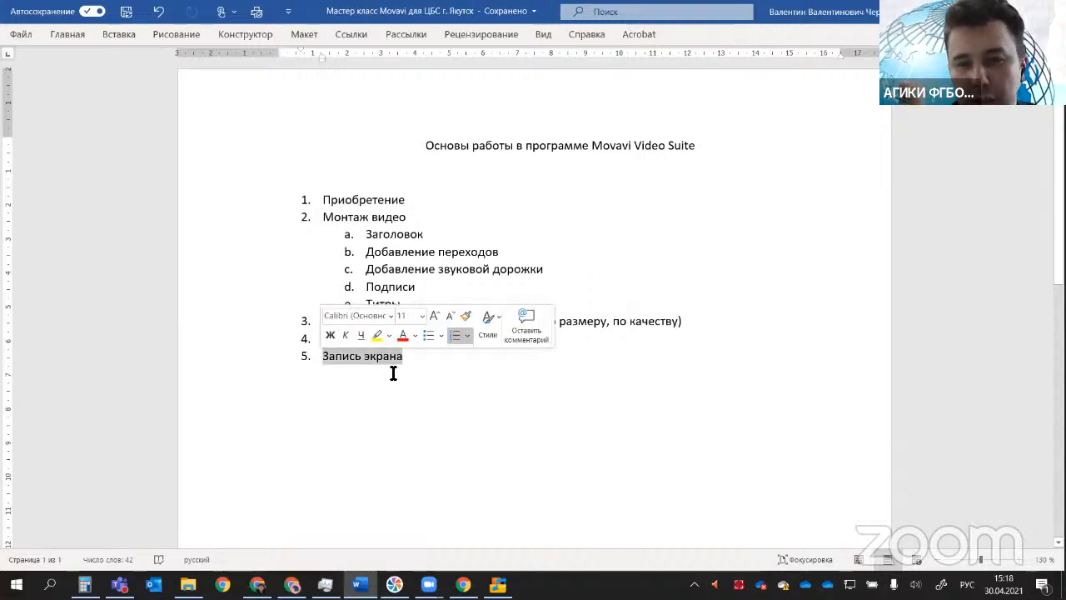
click(441, 378)
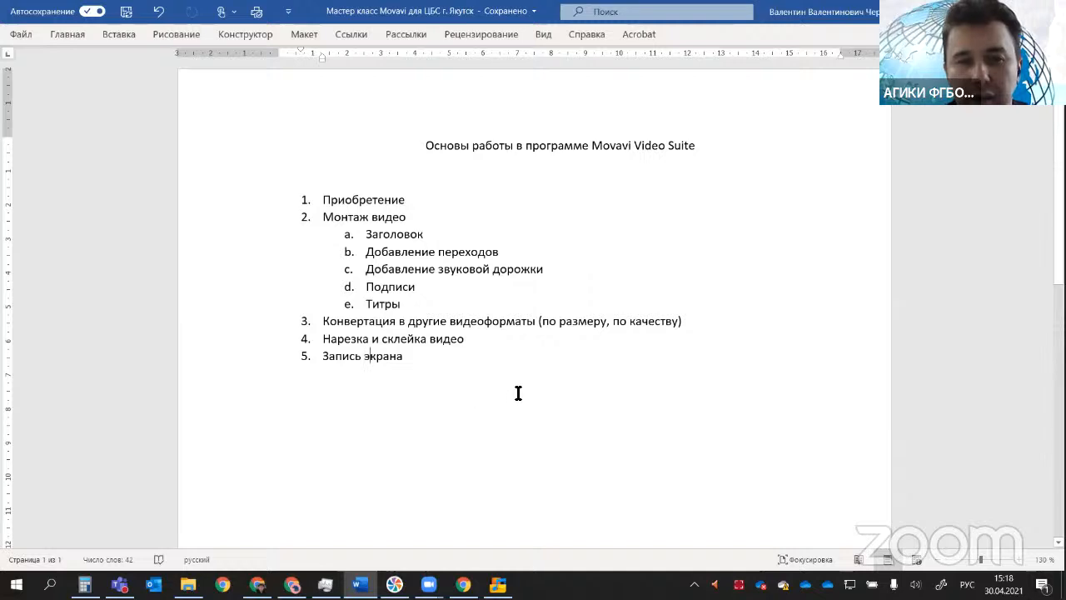
scroll(533, 375, down, 1)
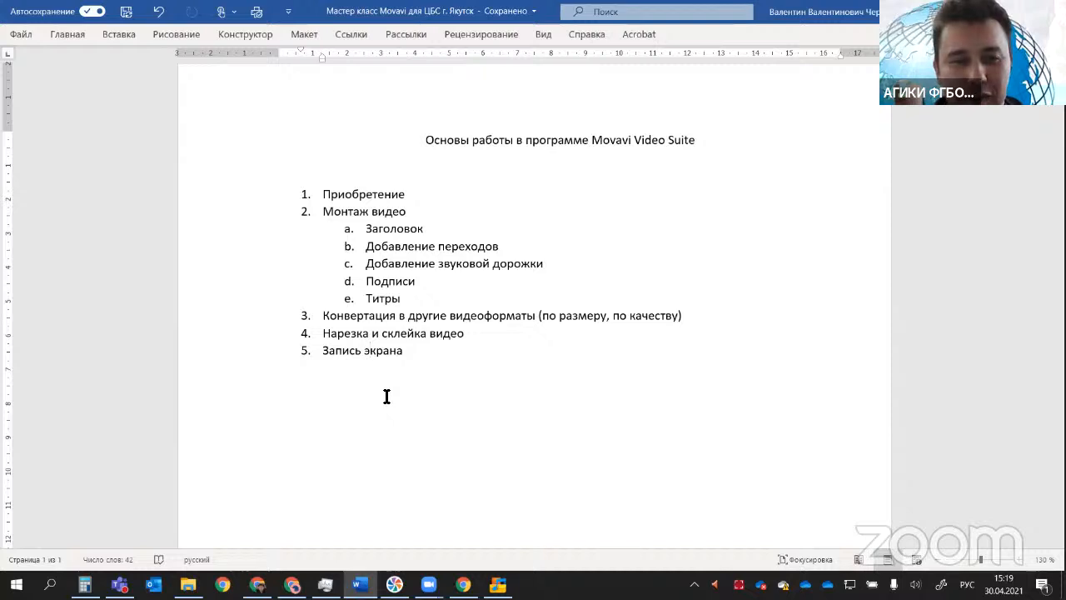
Step: Place the insertion point on an empty line below the outline list and close the Movavi converter
double_click(319, 428)
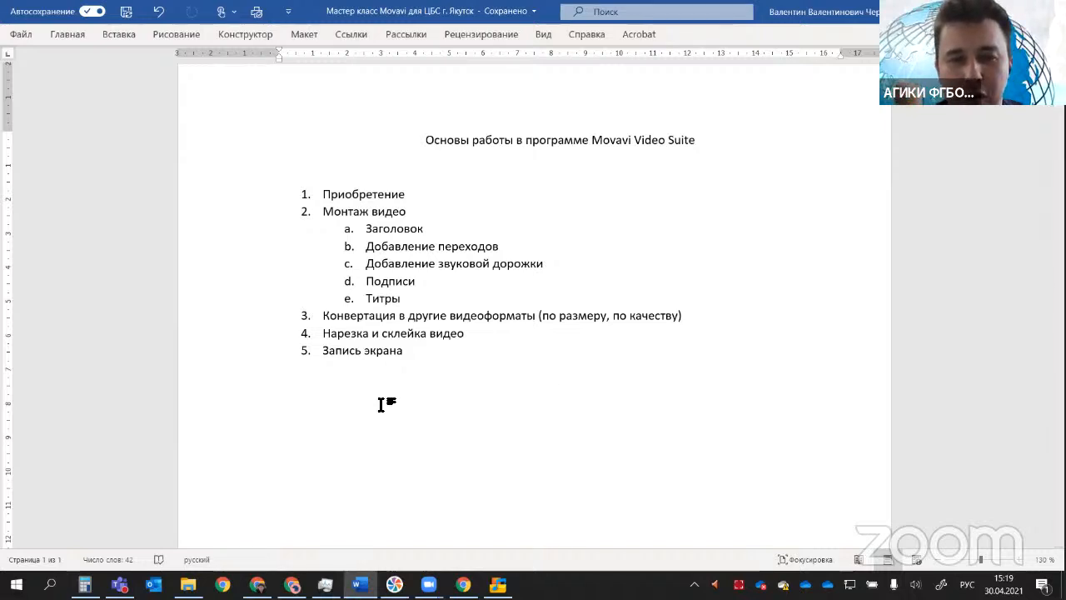
right_click(565, 400)
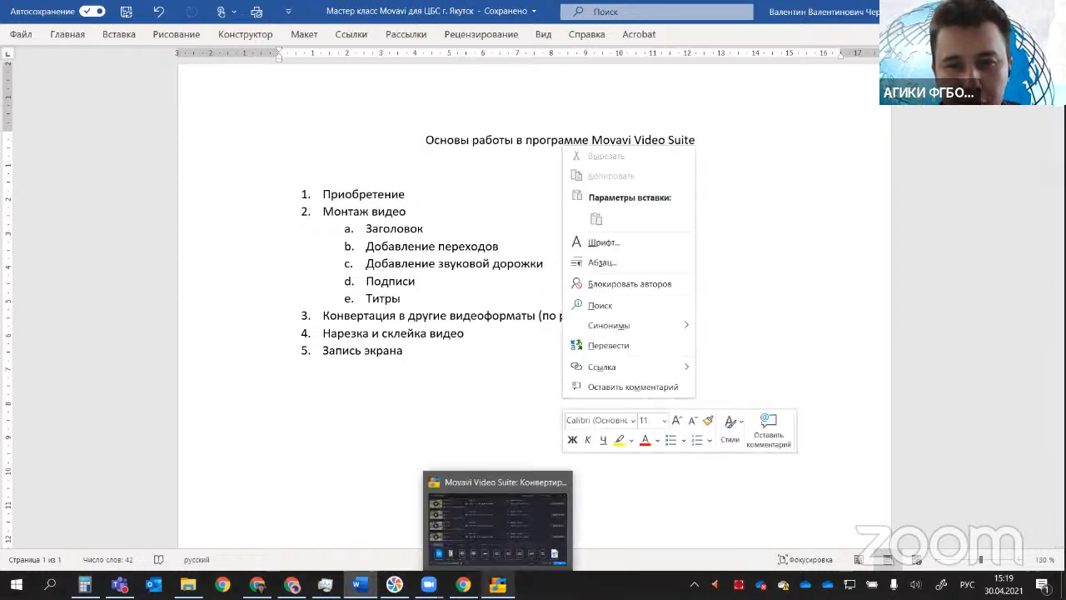
click(516, 581)
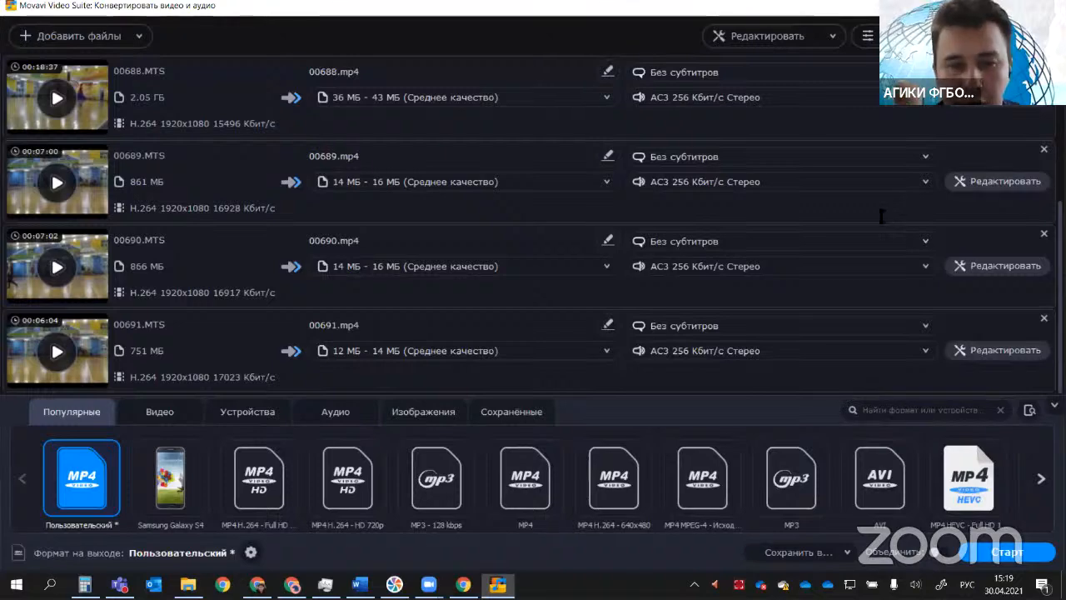
key(alt+Tab)
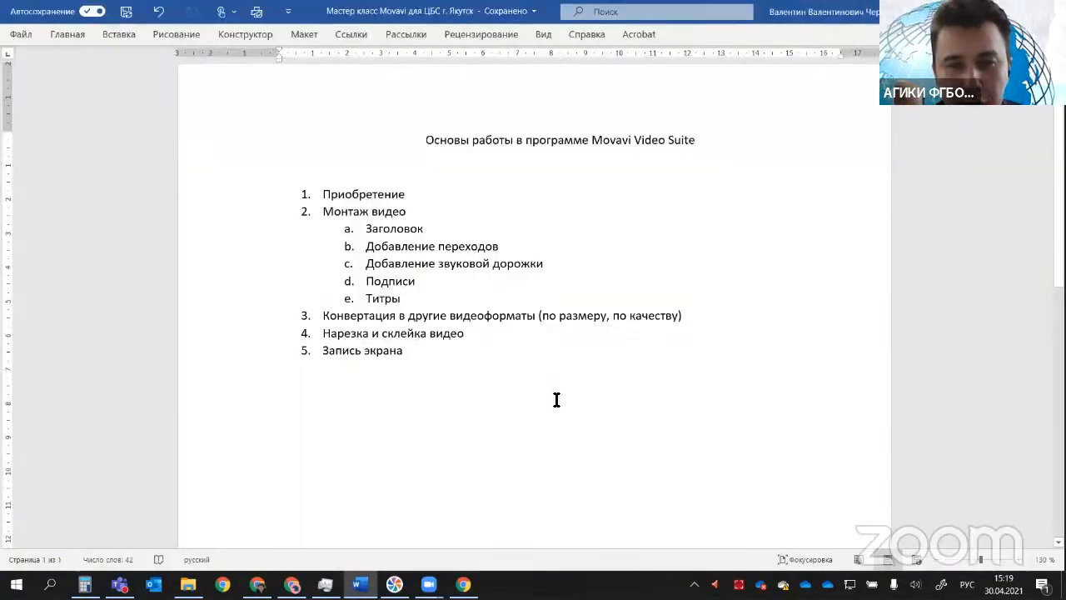
Step: Paste the full-screen screenshot below the outline list, and remove the picture from the document
right_click(553, 400)
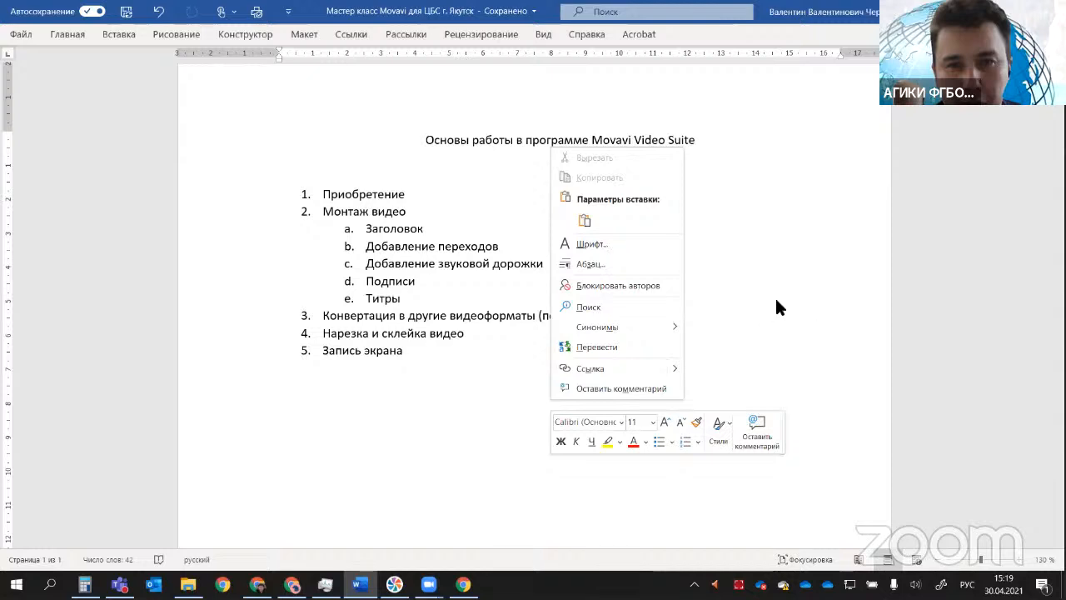
click(586, 220)
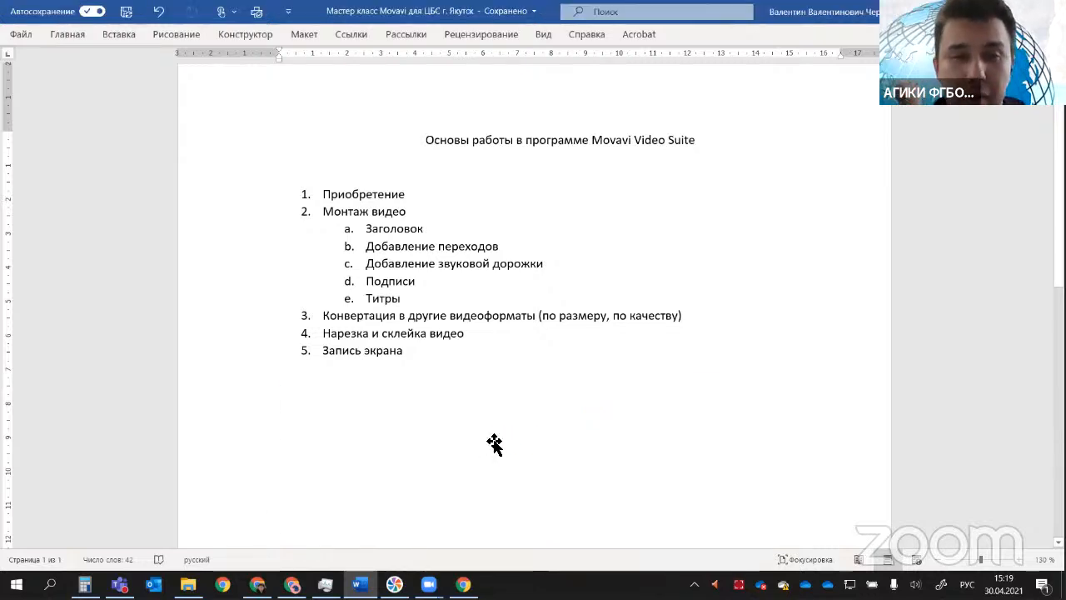
key(ctrl+v)
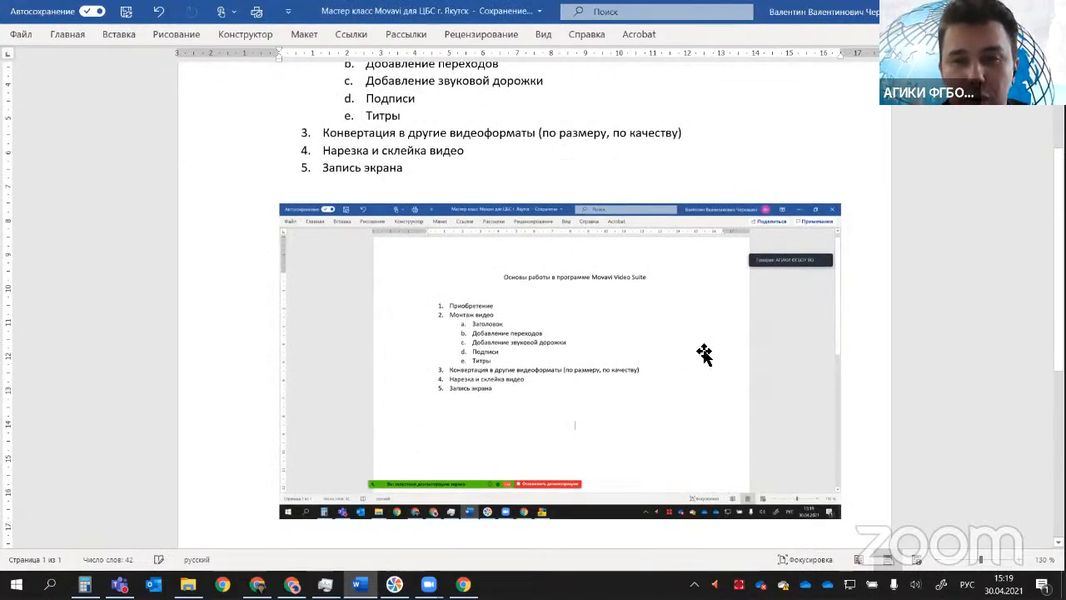
click(824, 238)
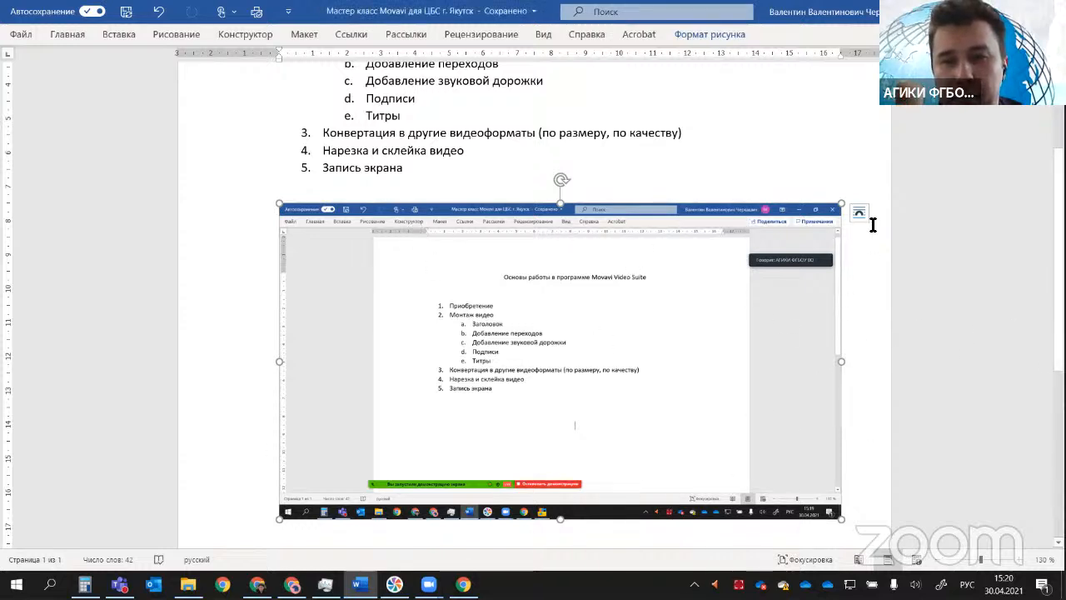
key(Delete)
Step: Capture only the outline's title and list as a screen snip and paste it below item 5
scroll(525, 314, up, 2)
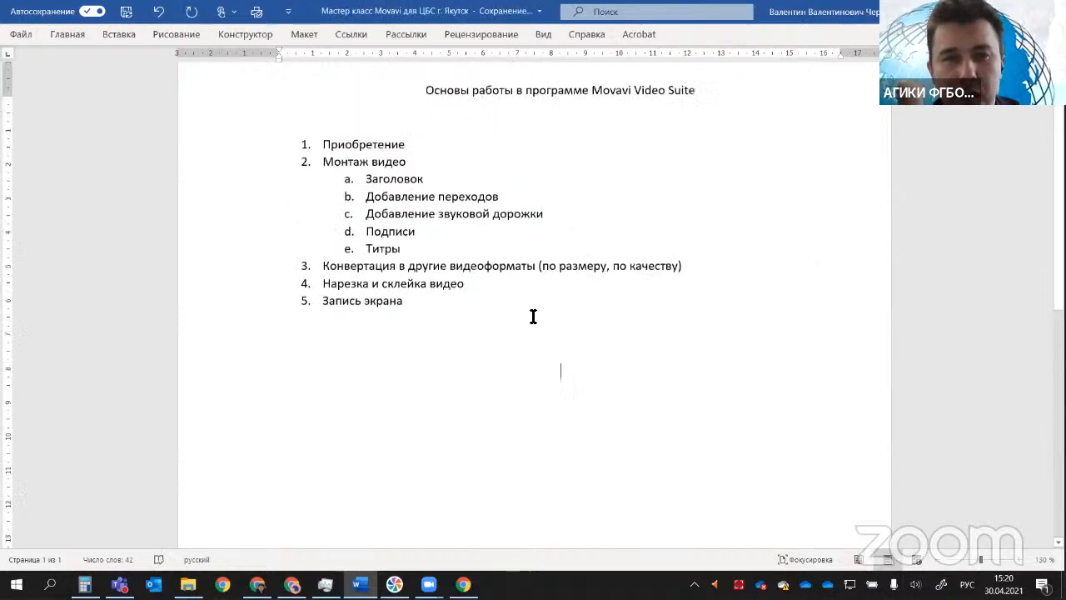
scroll(533, 316, up, 1)
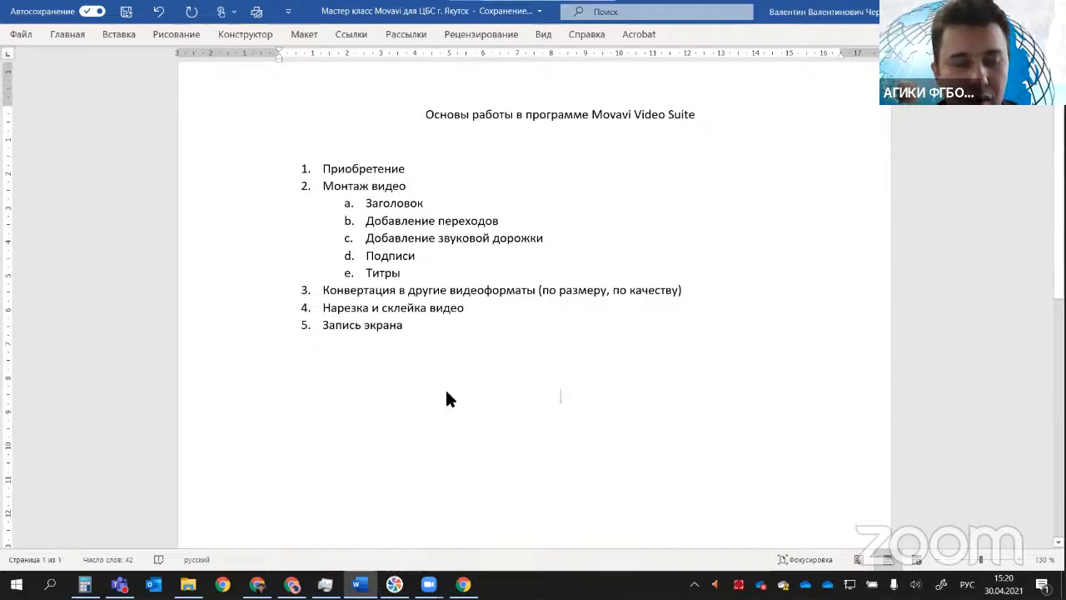
key(super+shift+s)
drag(290, 99, 706, 337)
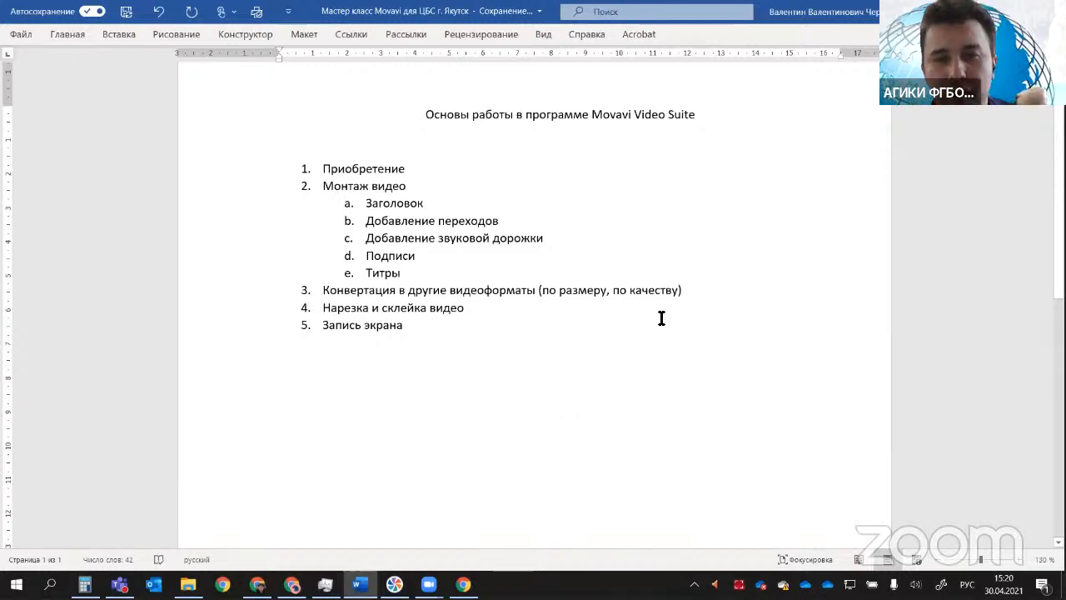
right_click(548, 396)
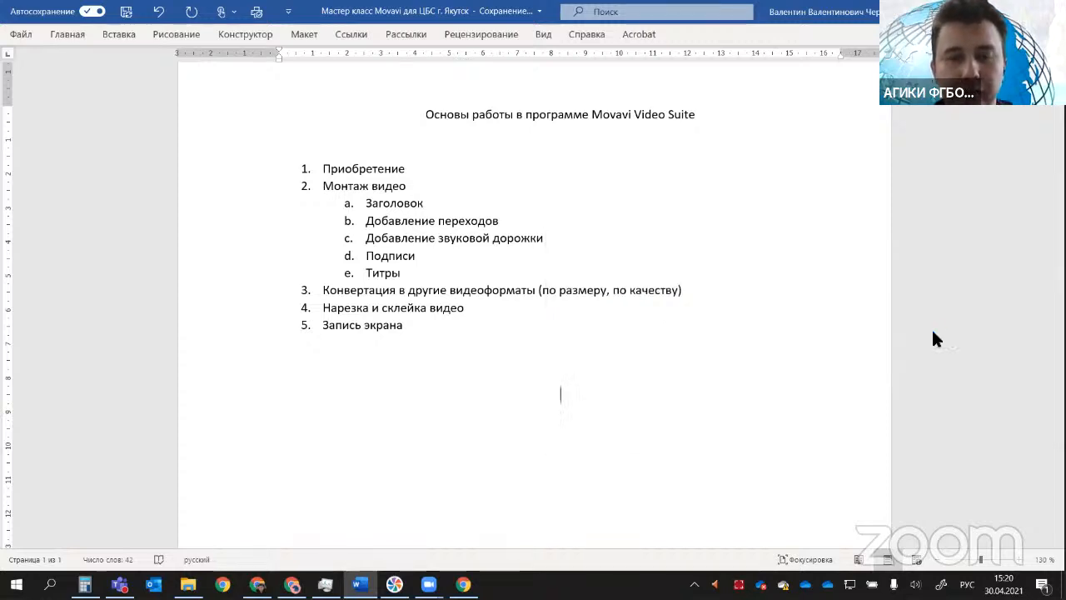
click(531, 421)
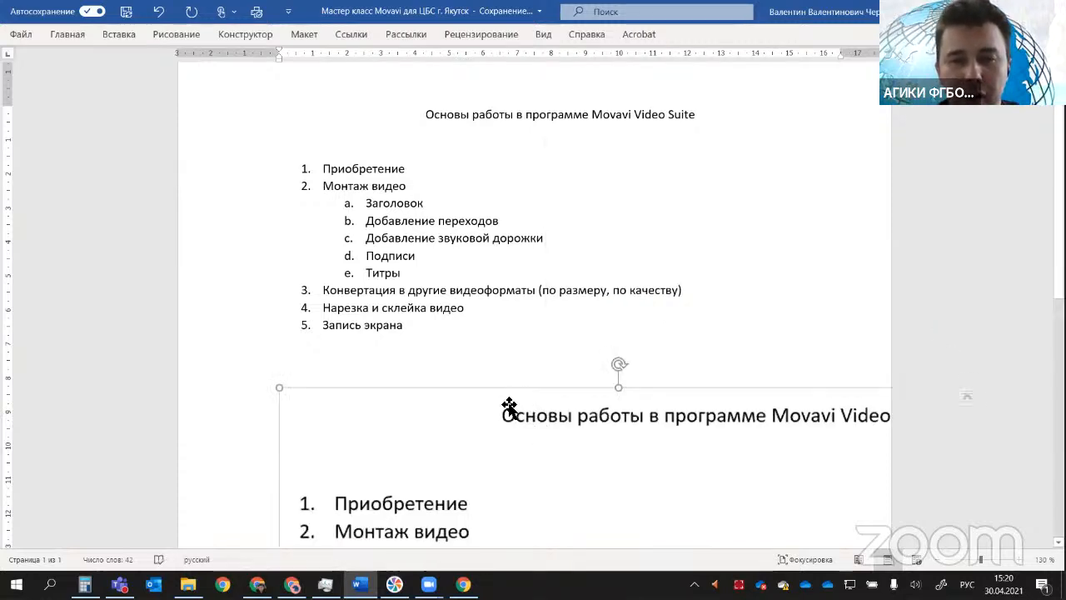
Step: Shrink the pasted snip of the outline to fit within the page, and delete it from the document
drag(278, 389, 608, 452)
scroll(331, 343, down, 5)
drag(309, 351, 591, 150)
scroll(643, 297, up, 7)
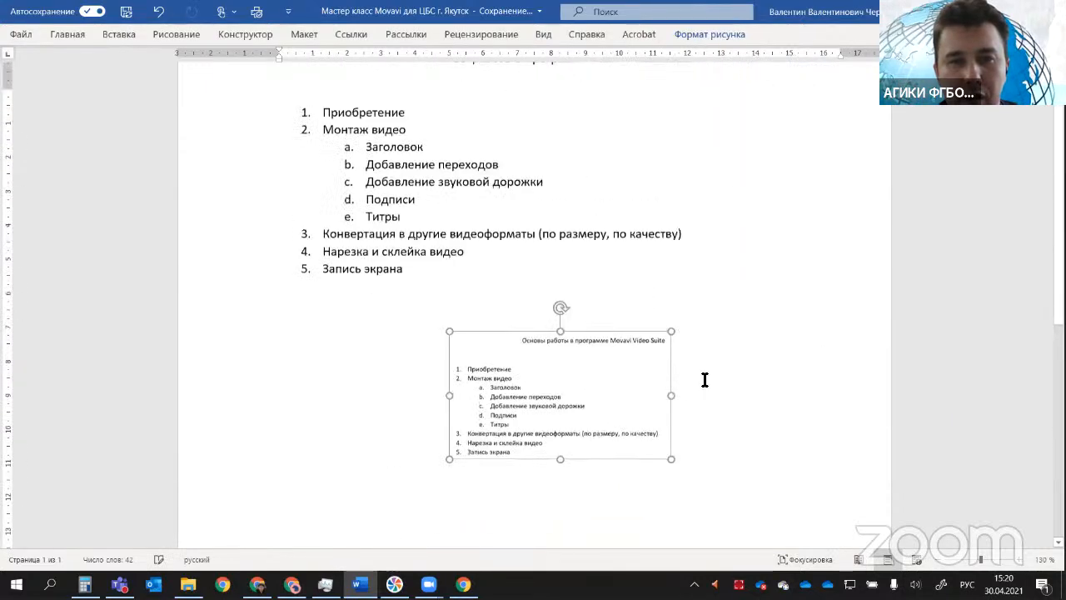
scroll(755, 393, down, 2)
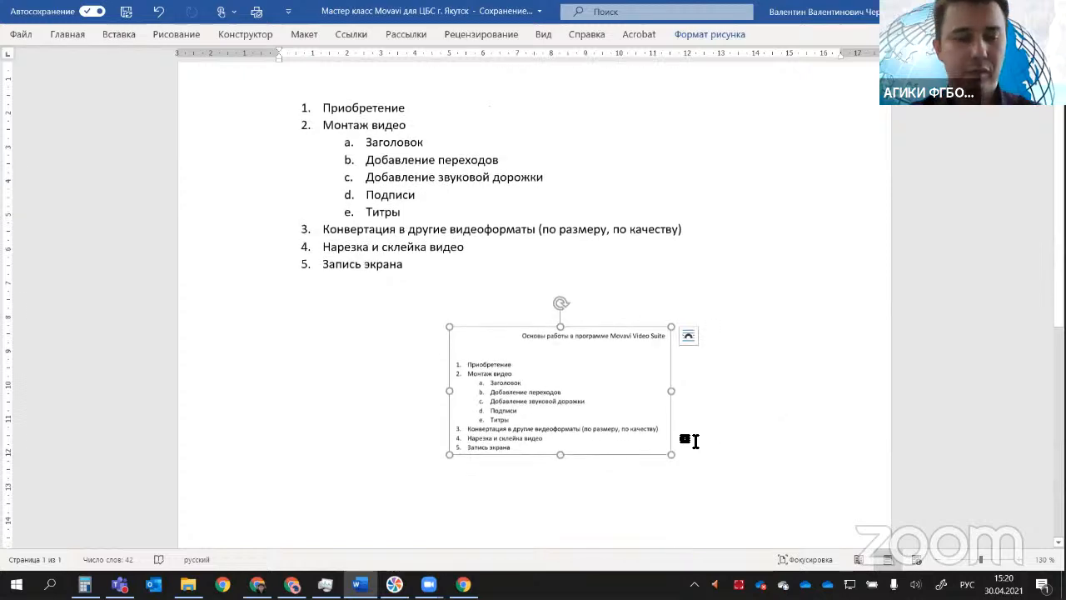
click(713, 495)
click(557, 405)
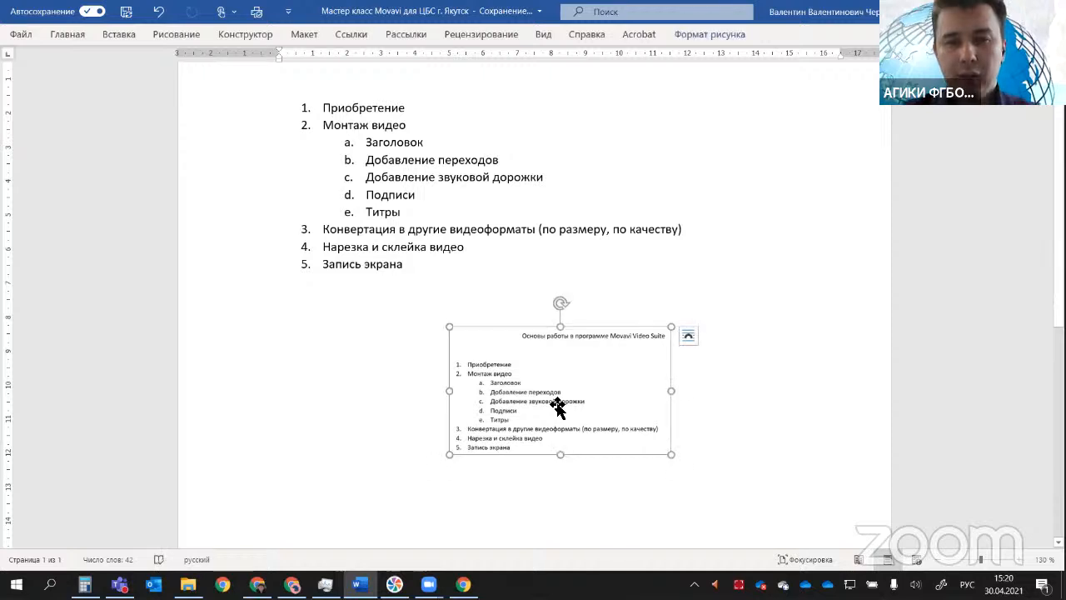
key(Delete)
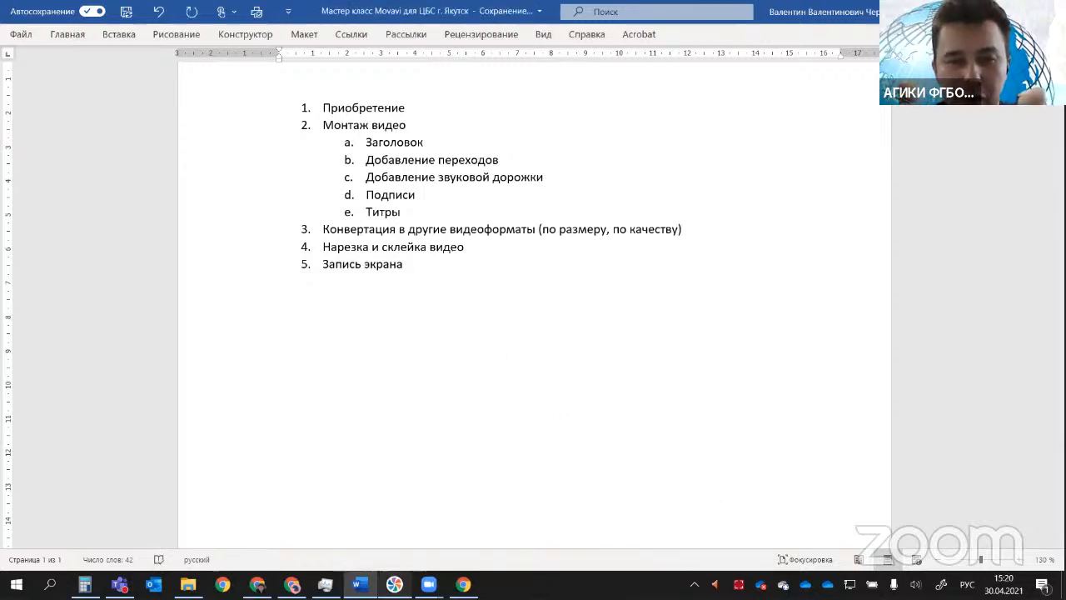
Step: Switch to Movavi Video Suite and try repeatedly to launch the screen recording tool, checking the programs running in the background between attempts
click(396, 563)
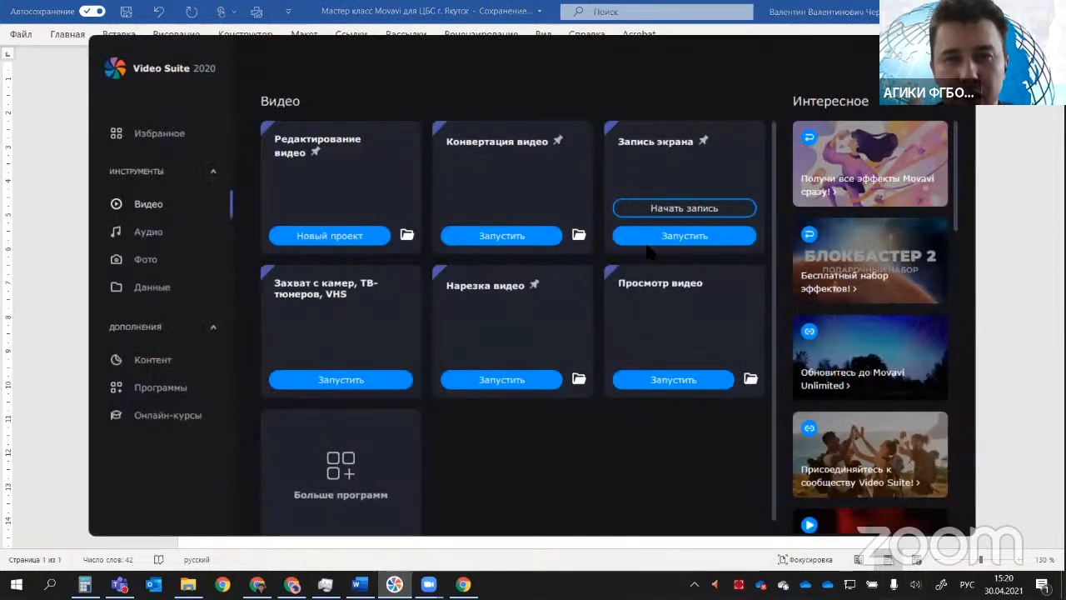
click(673, 238)
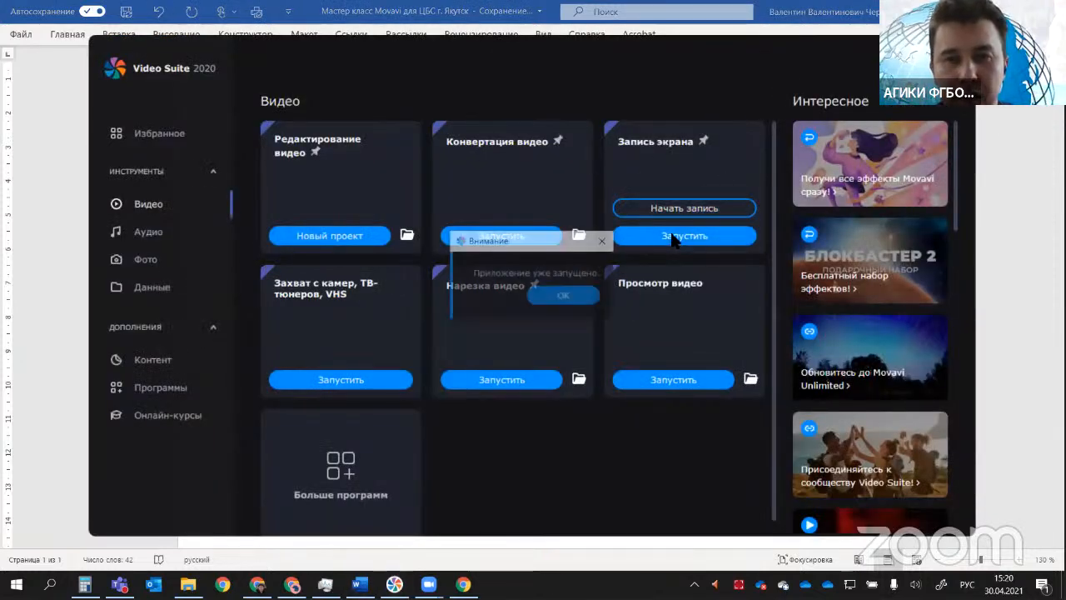
click(588, 297)
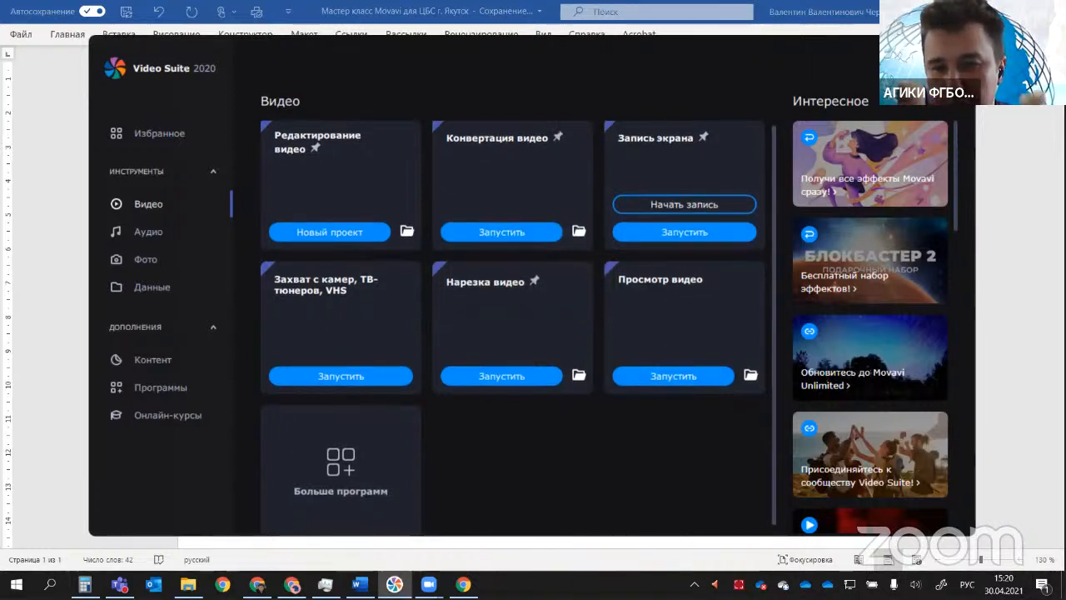
click(654, 234)
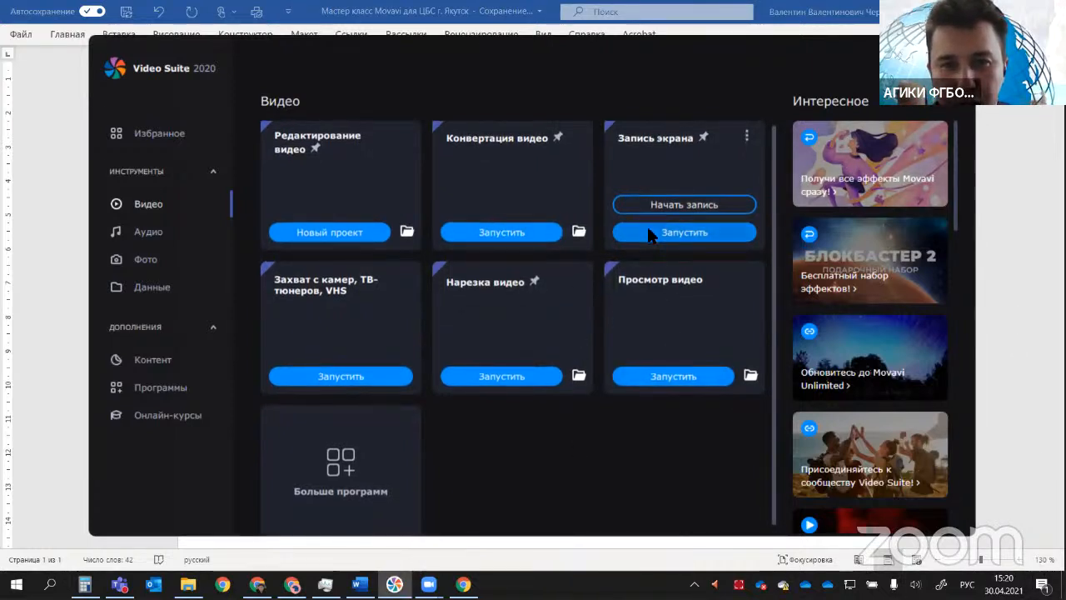
click(564, 295)
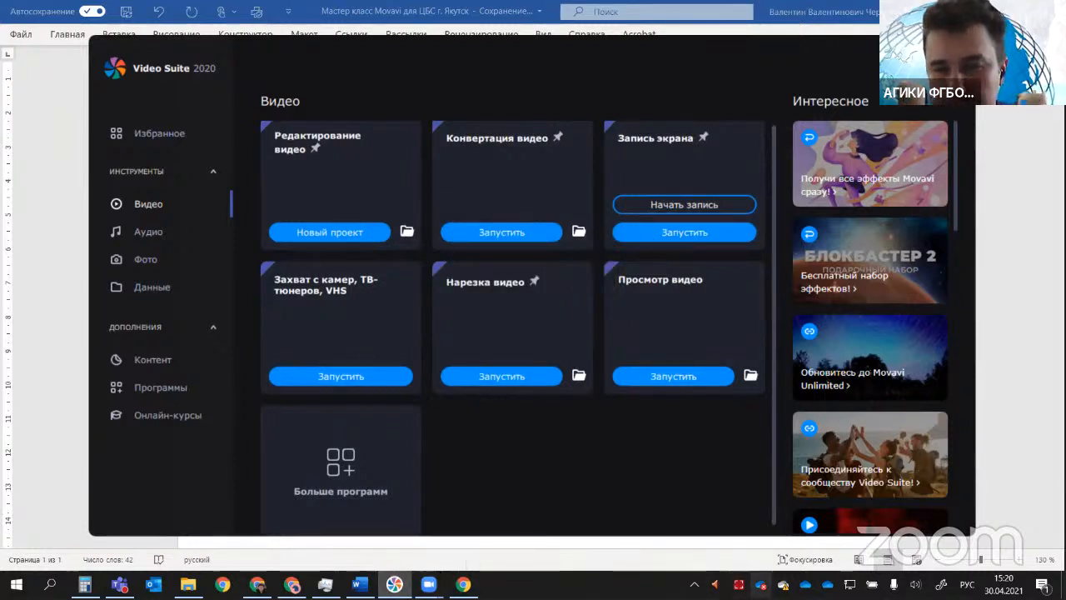
click(693, 584)
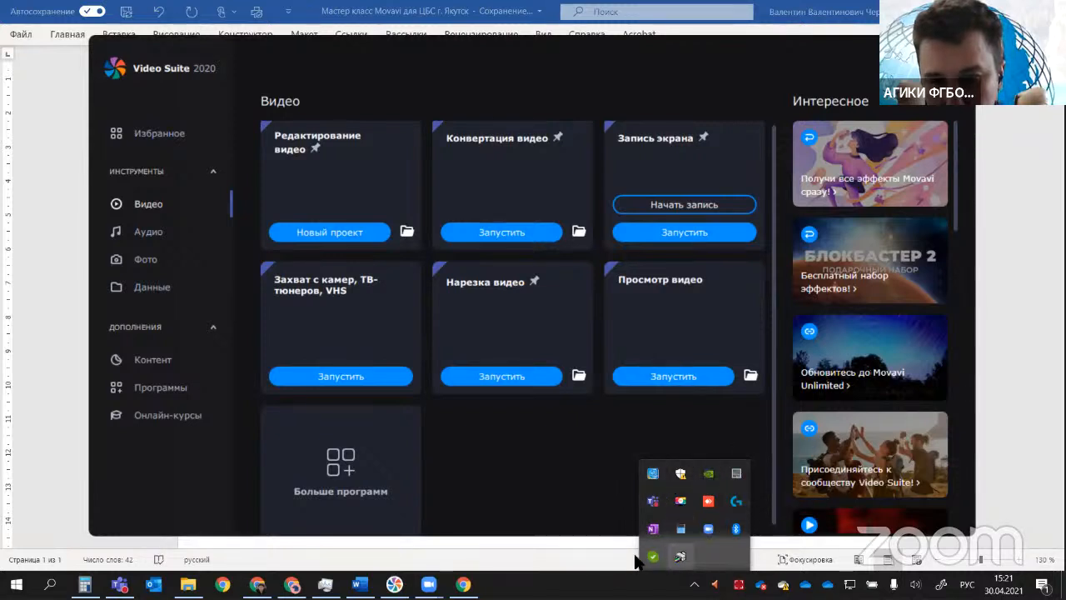
click(562, 476)
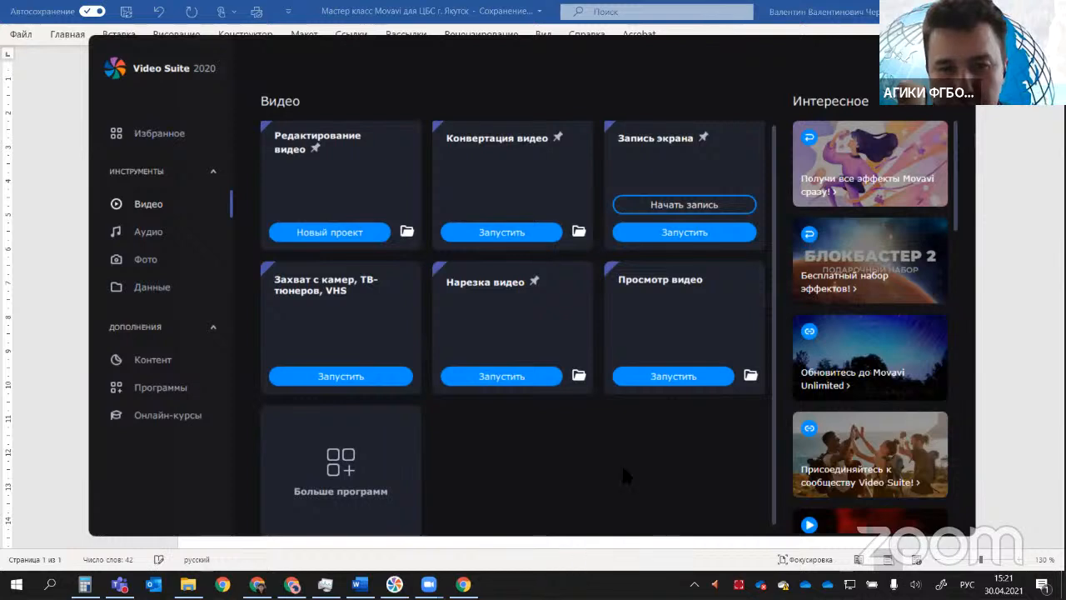
click(638, 234)
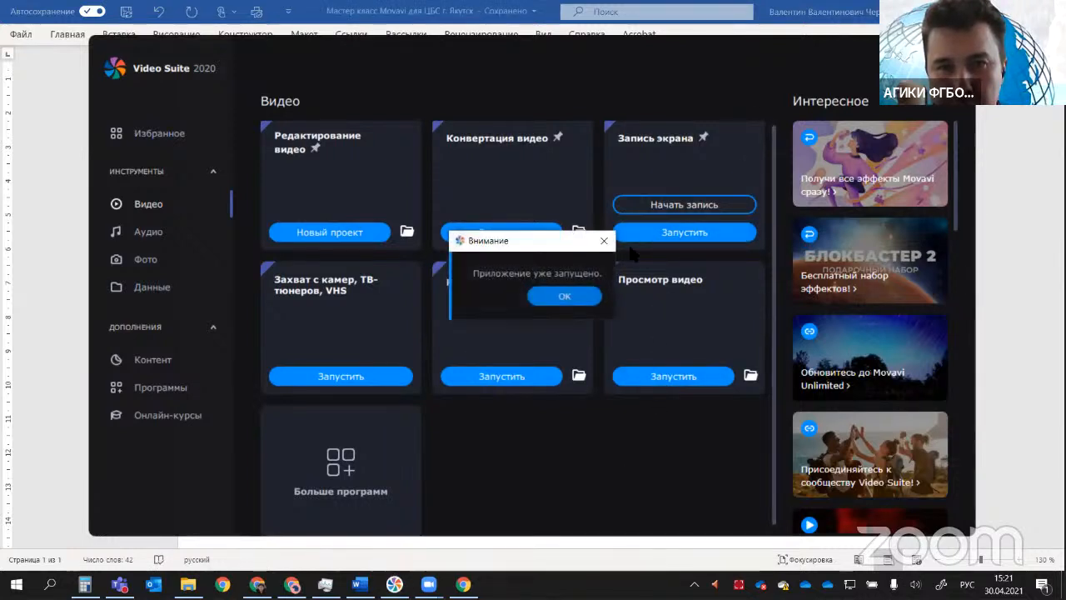
click(563, 296)
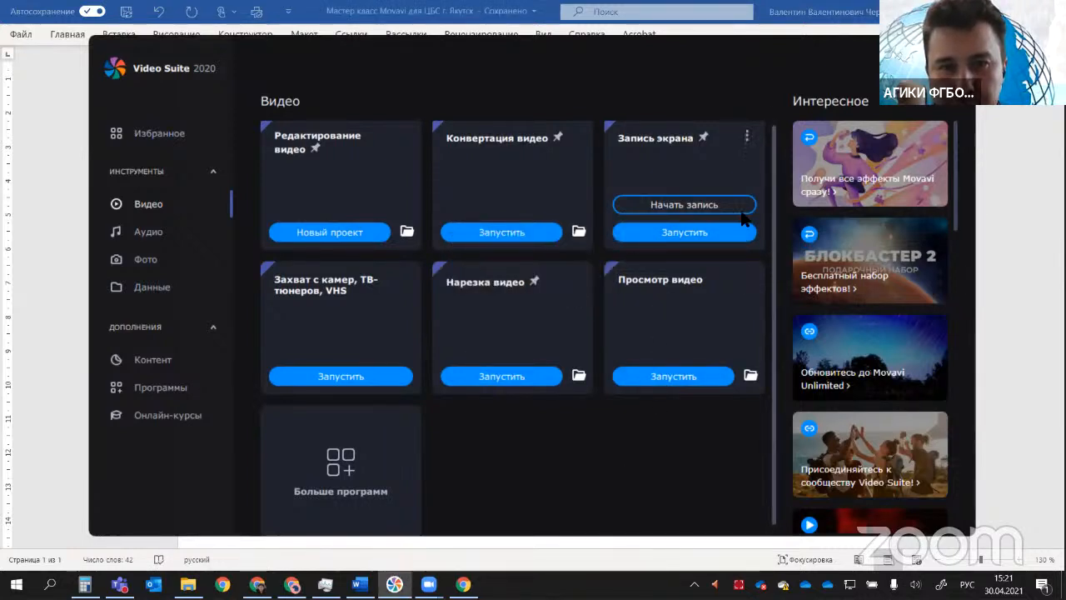
Step: Open Task Manager and look through the running processes for the Movavi screen recorder, and return to Movavi Video Suite
right_click(665, 574)
click(671, 522)
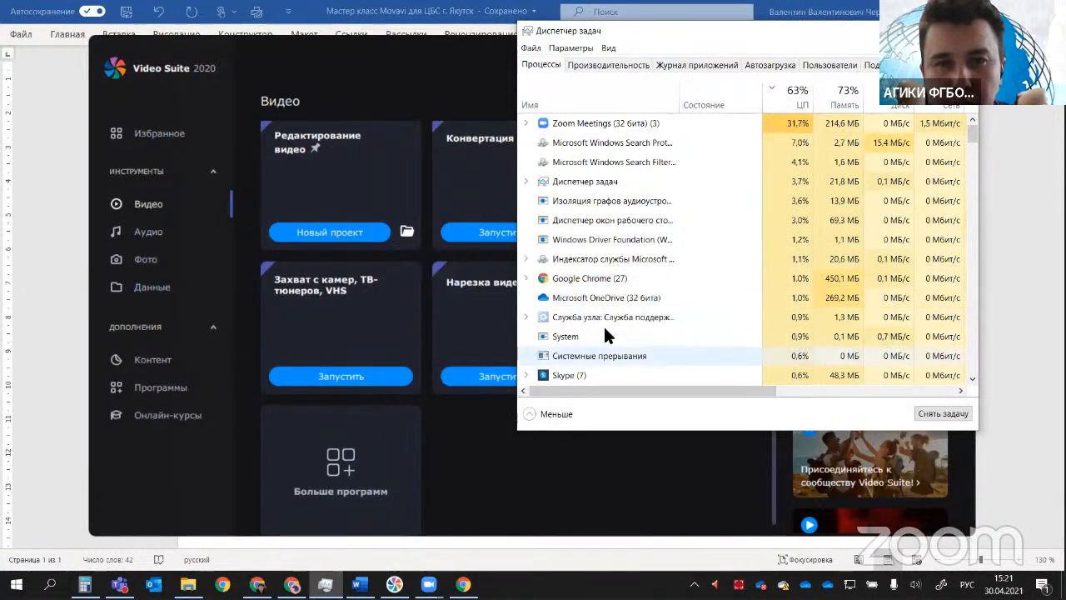
scroll(605, 334, down, 5)
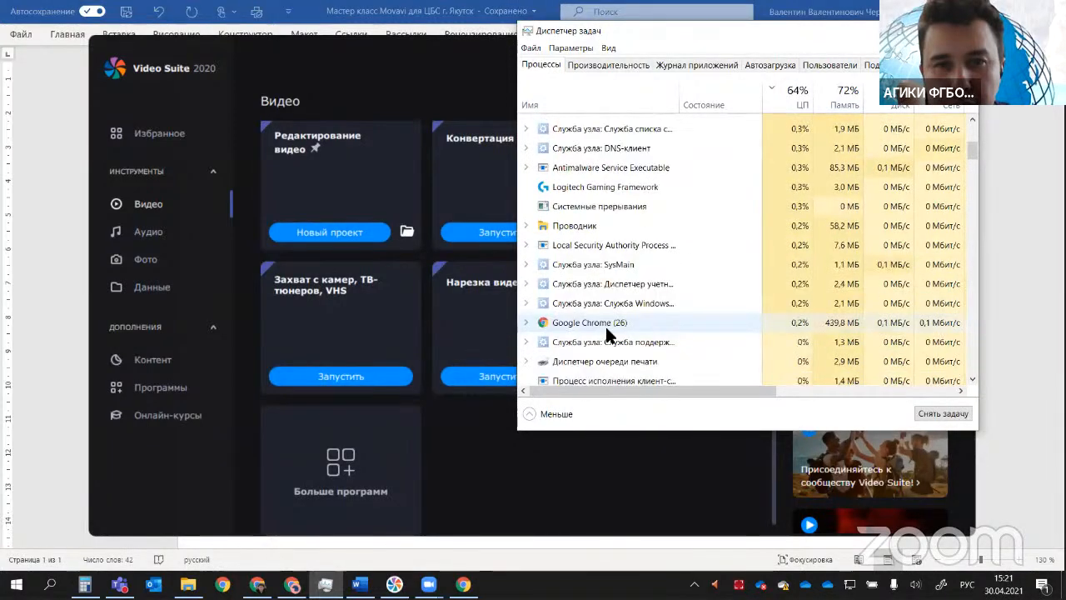
scroll(606, 330, down, 5)
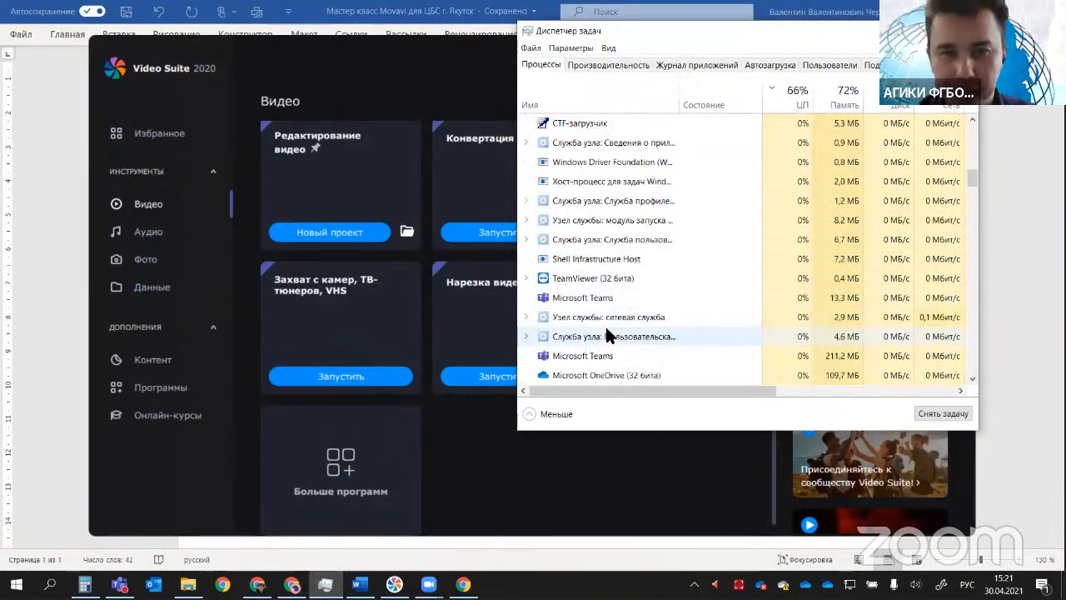
scroll(606, 328, up, 6)
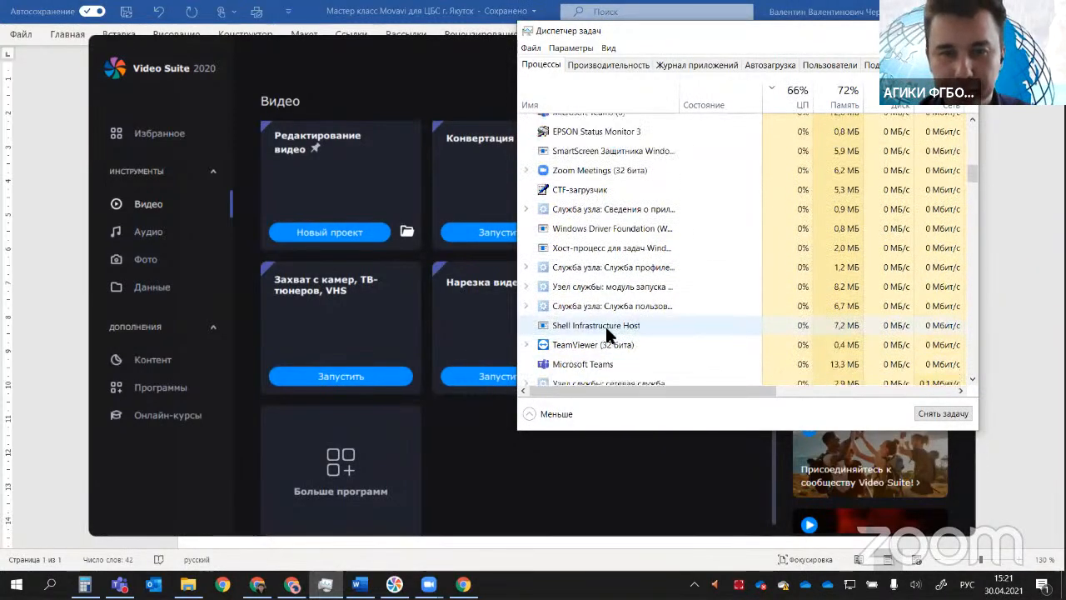
click(552, 467)
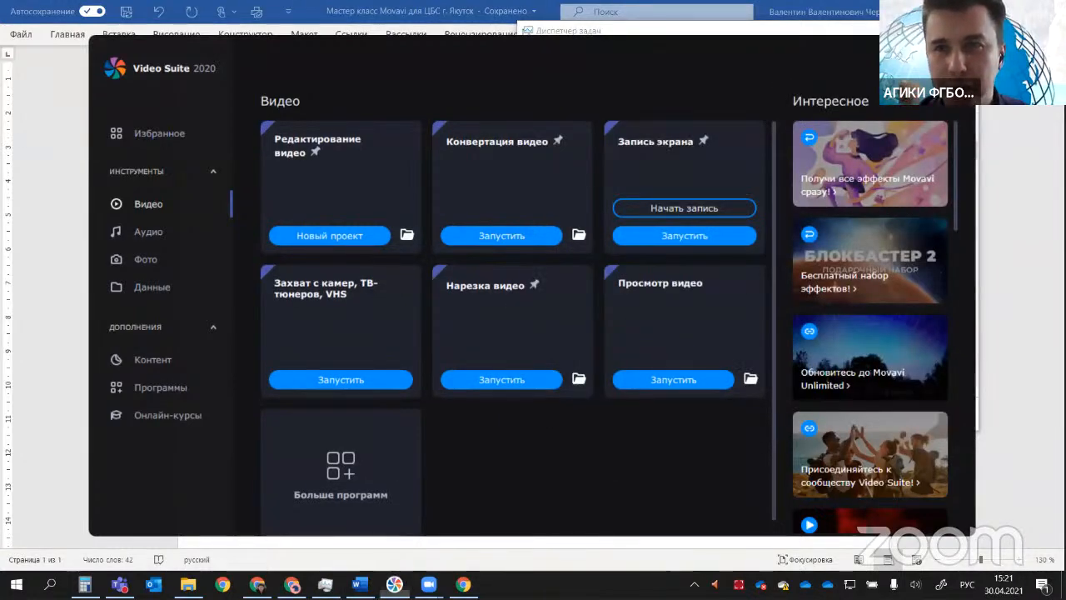
Step: Restart Movavi Video Suite from the desktop and try to launch the screen recording tool again
click(533, 370)
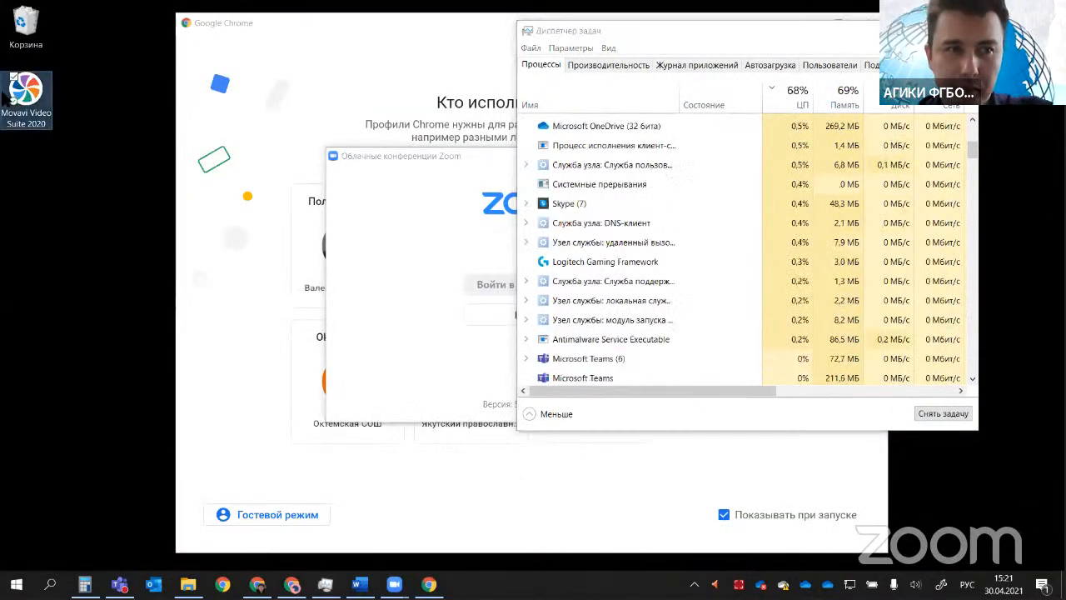
double_click(7, 97)
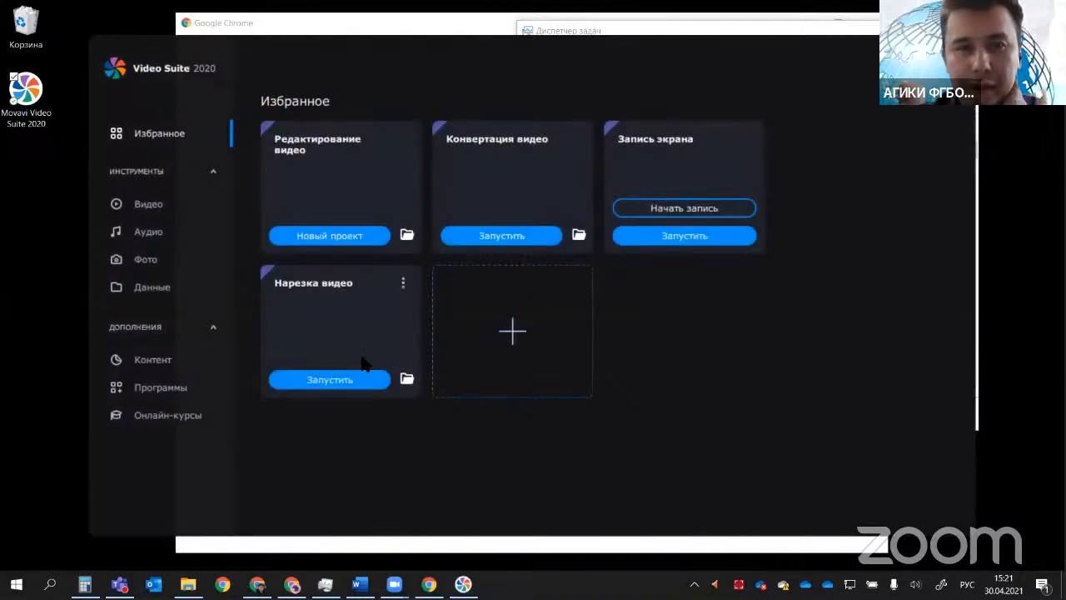
click(671, 236)
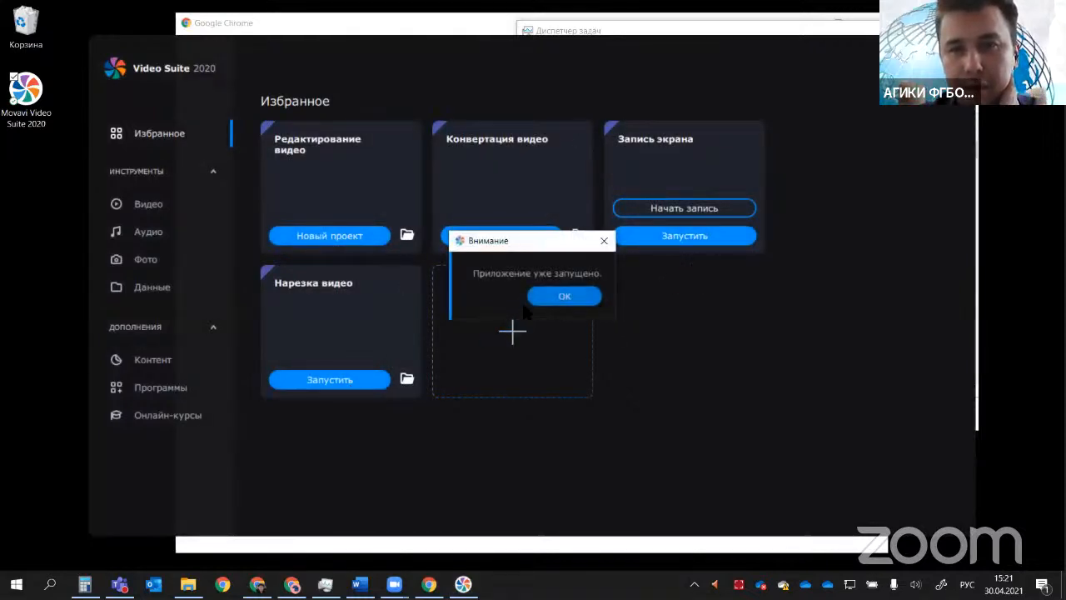
click(551, 301)
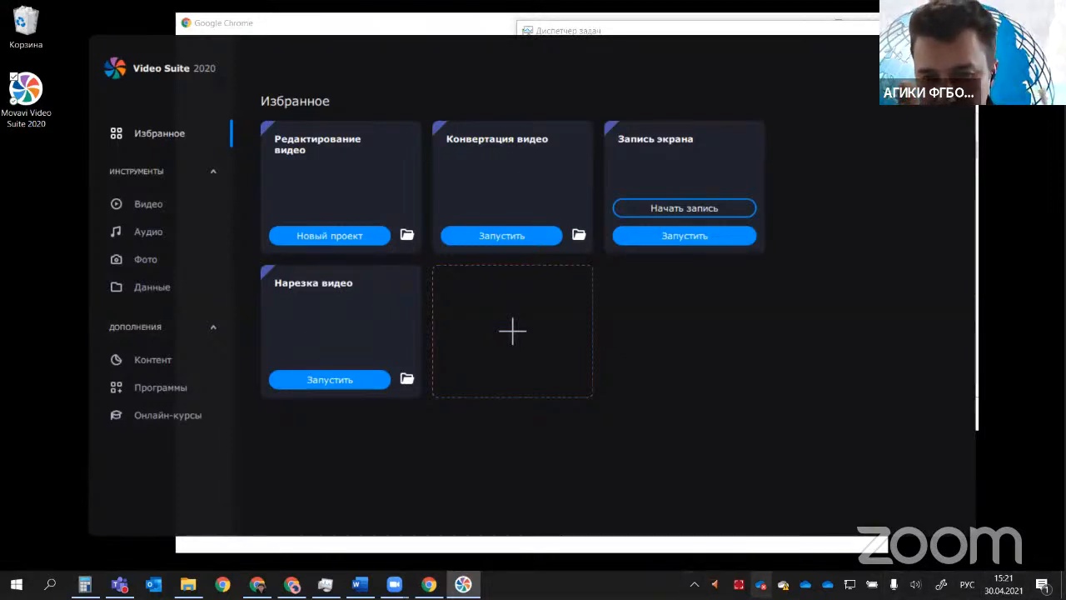
Step: Bring up the Movavi screen capture panel from the programs already running in the background
click(694, 584)
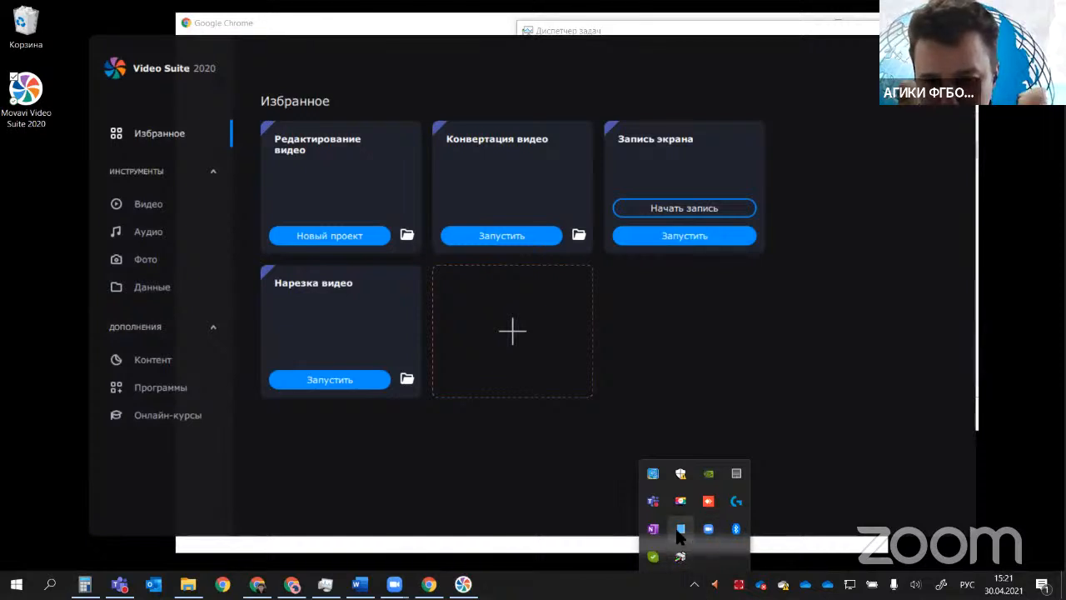
mouse_move(718, 538)
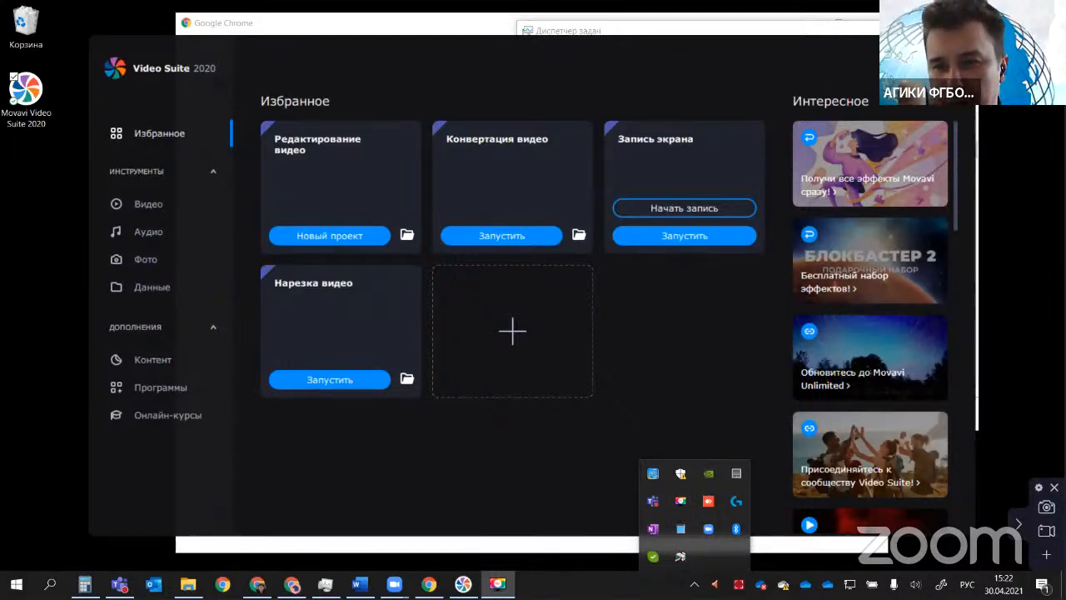
click(676, 237)
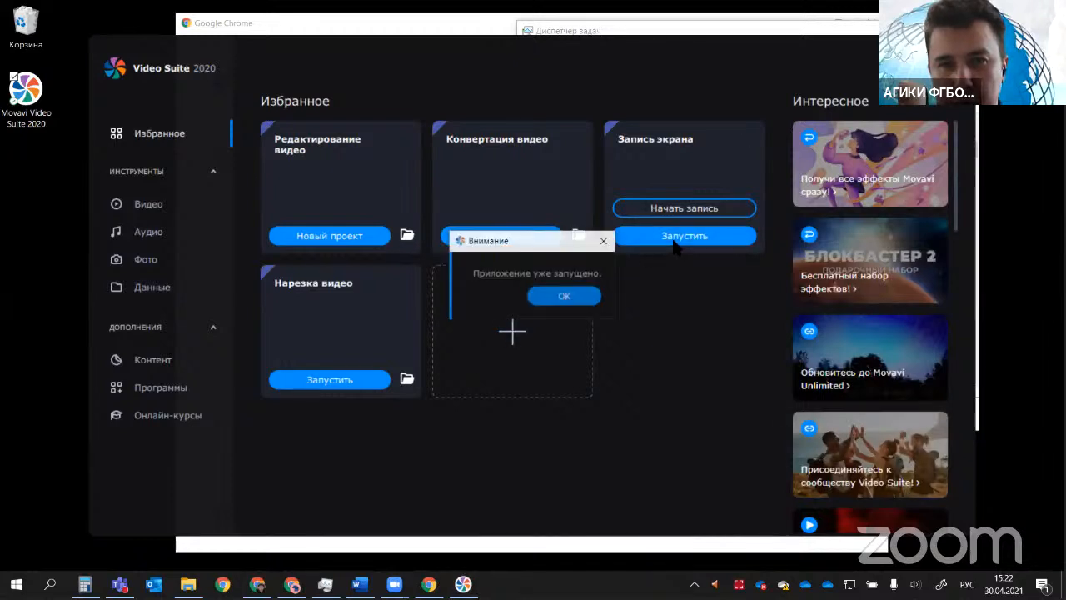
click(575, 297)
click(694, 584)
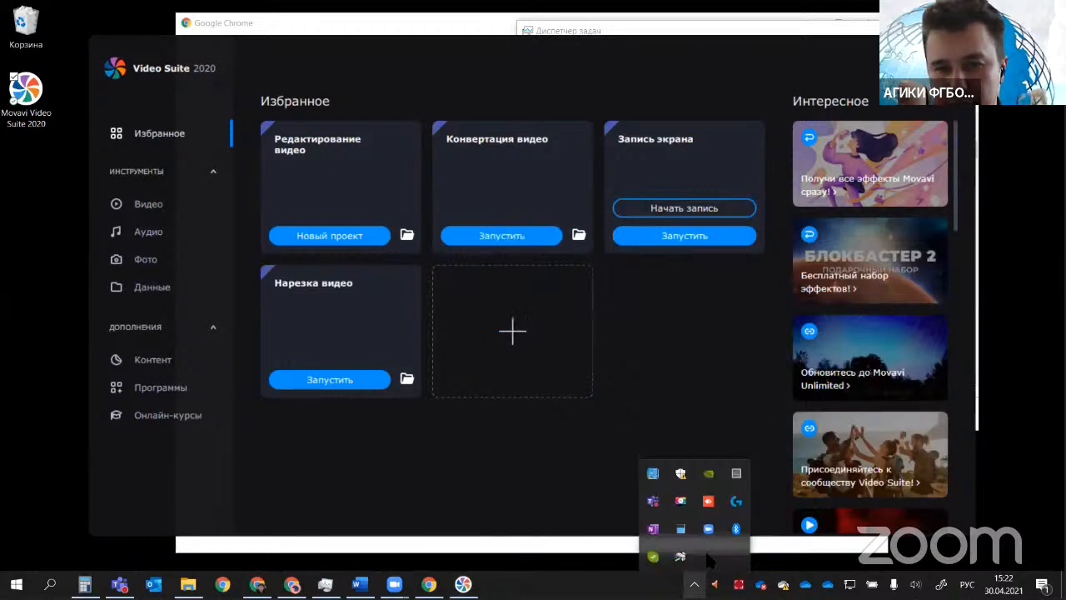
click(708, 500)
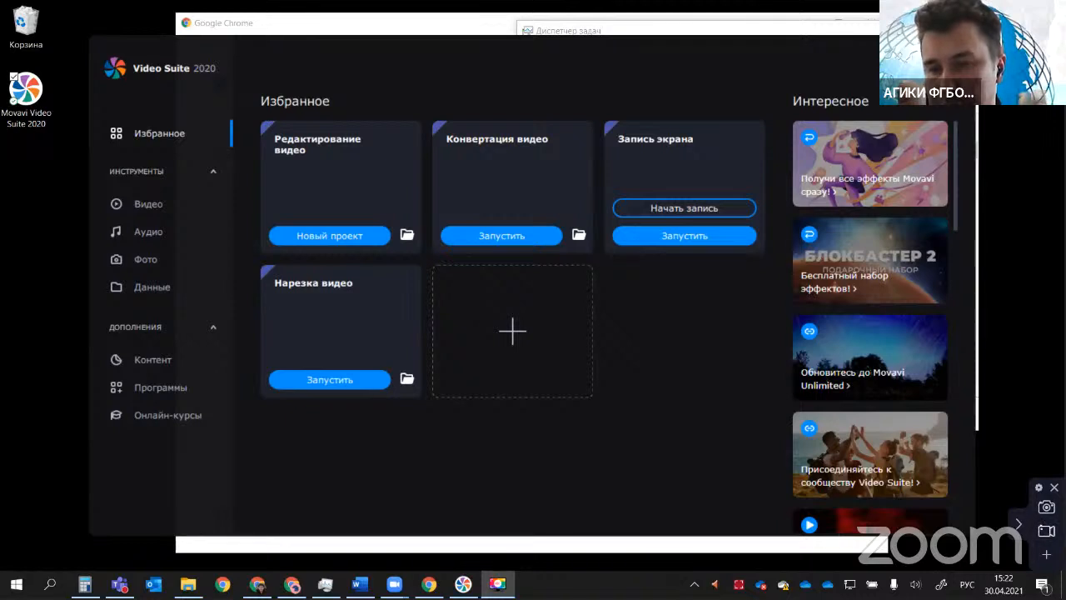
Step: Open the screen capture settings and examine the general options, save folders, hotkeys, frame rate and audio quality
click(1039, 489)
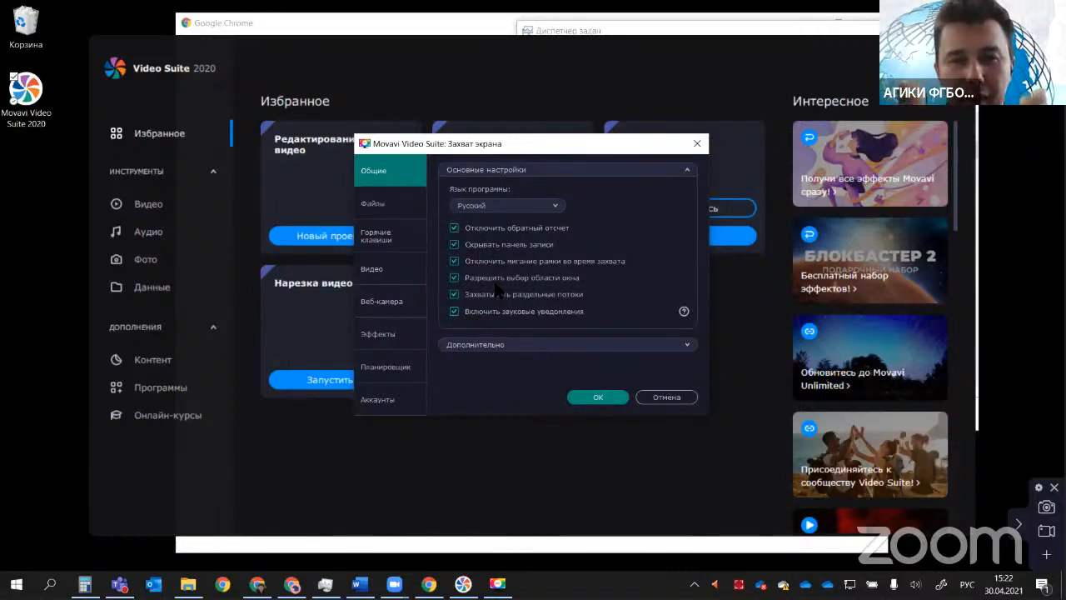
click(376, 205)
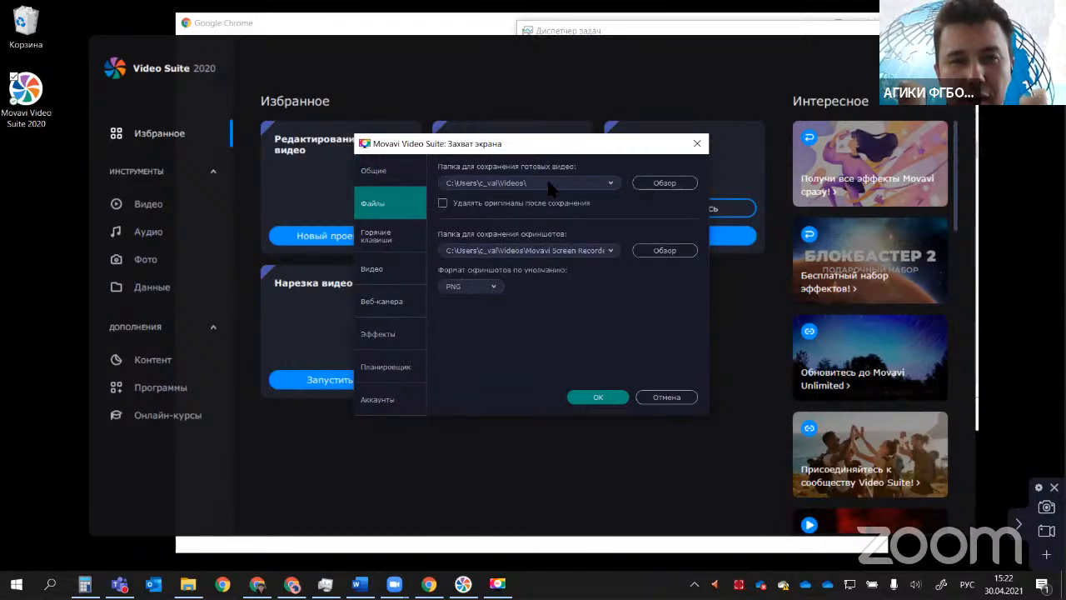
click(456, 187)
click(455, 185)
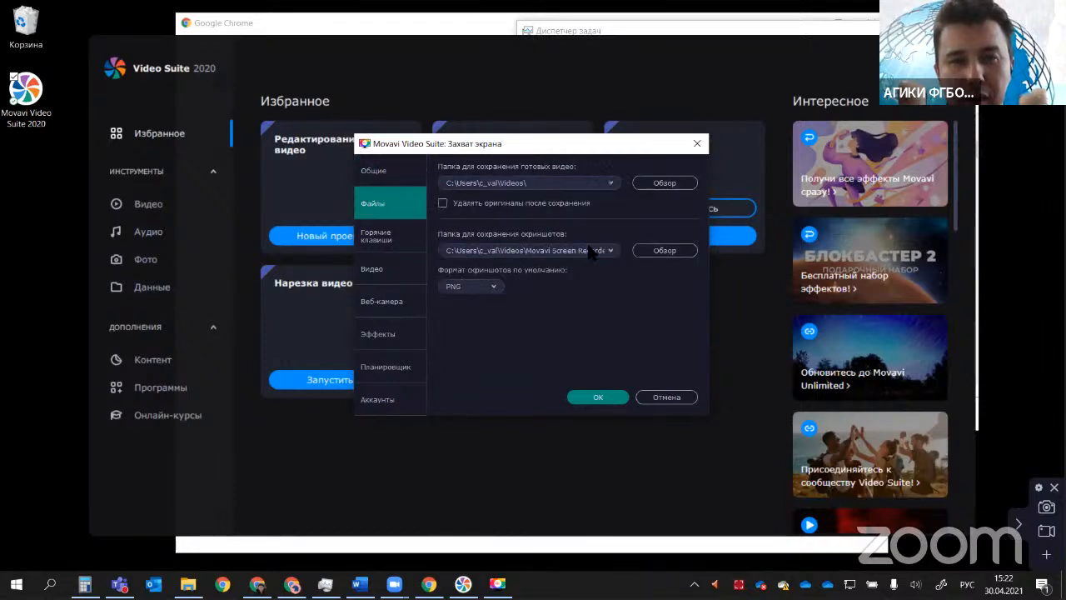
click(364, 238)
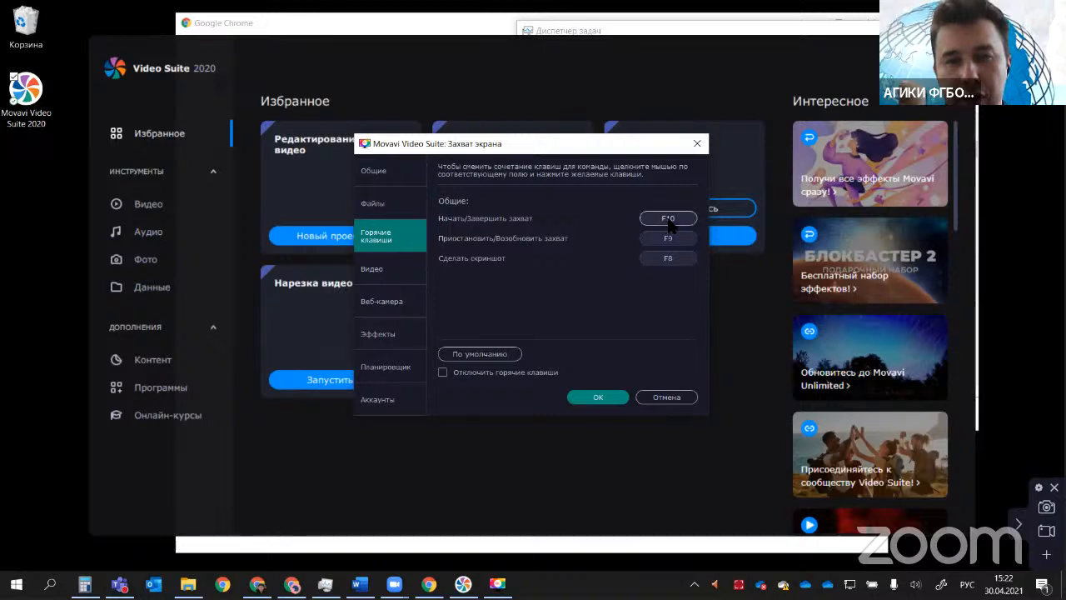
click(395, 276)
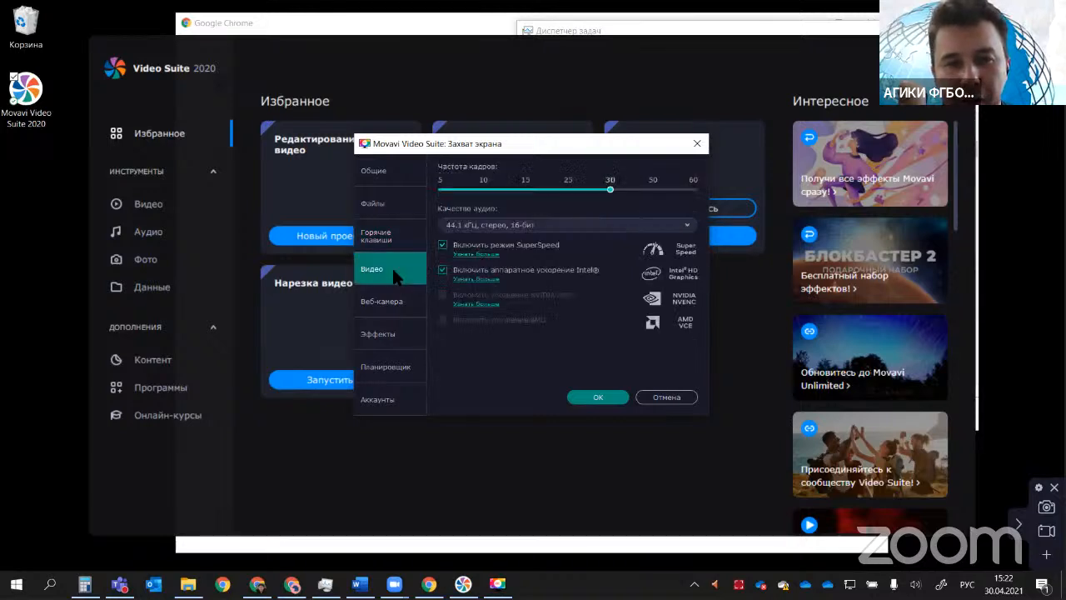
click(612, 225)
click(514, 369)
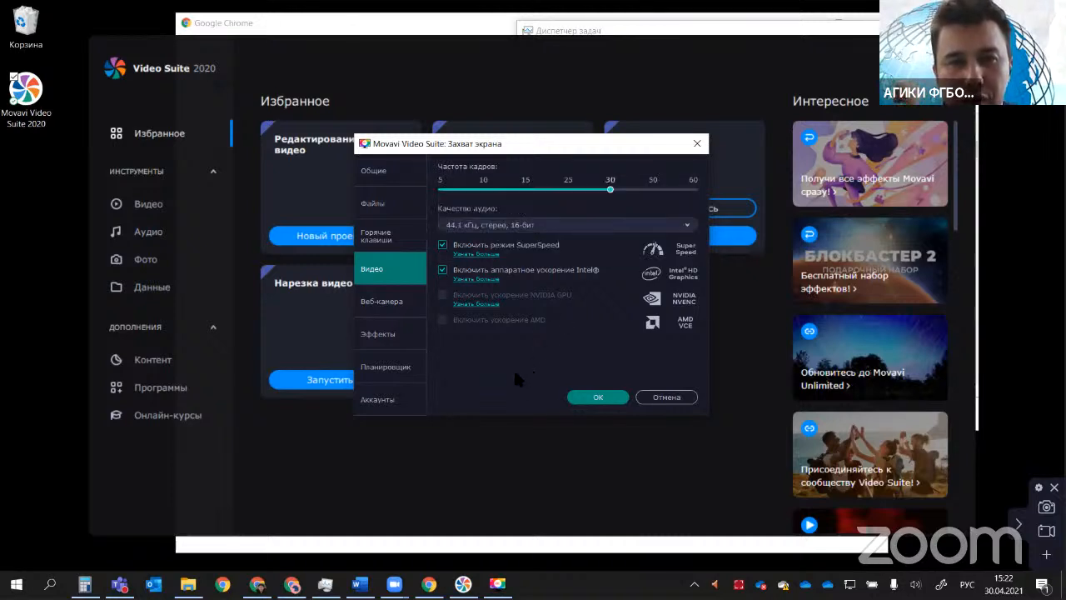
Step: In the webcam settings, try USB2.0 VGA UVC WebCam, and choose DroidCam Source 3 with its picture placed at Слева сверху
click(399, 305)
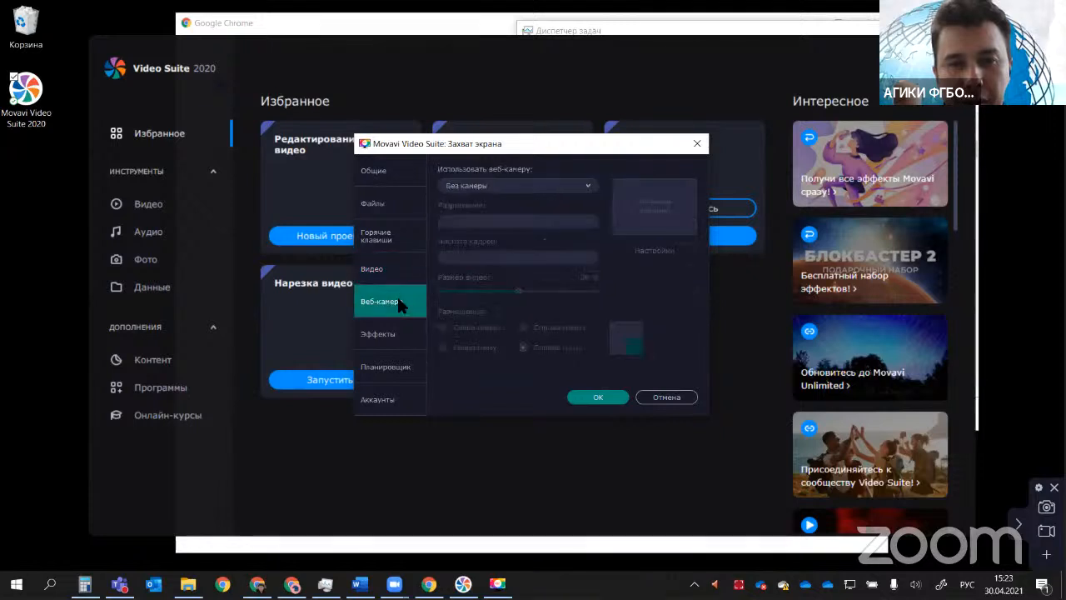
click(562, 187)
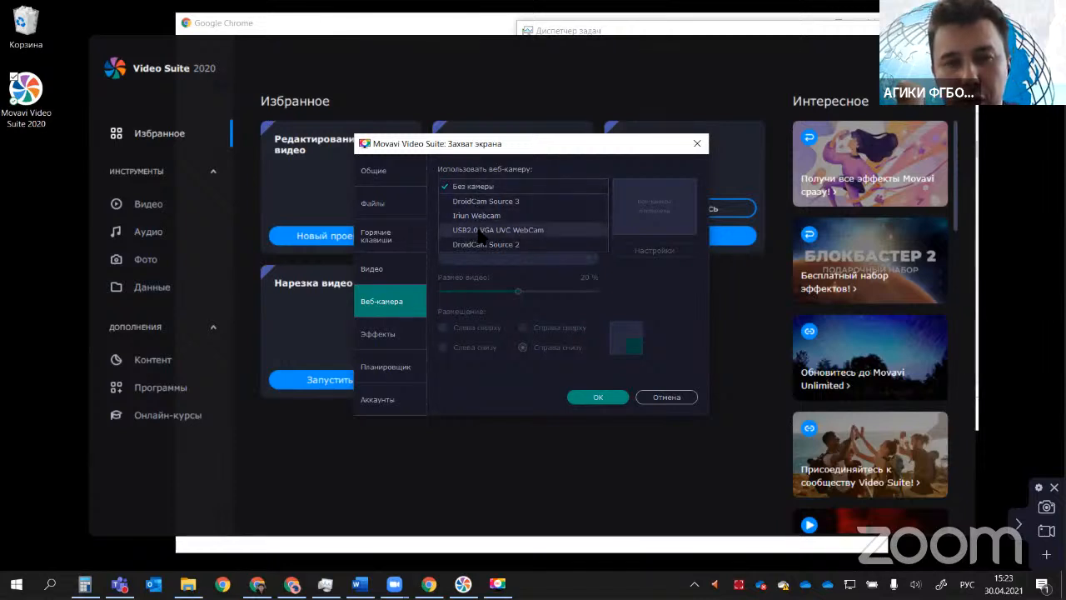
click(477, 231)
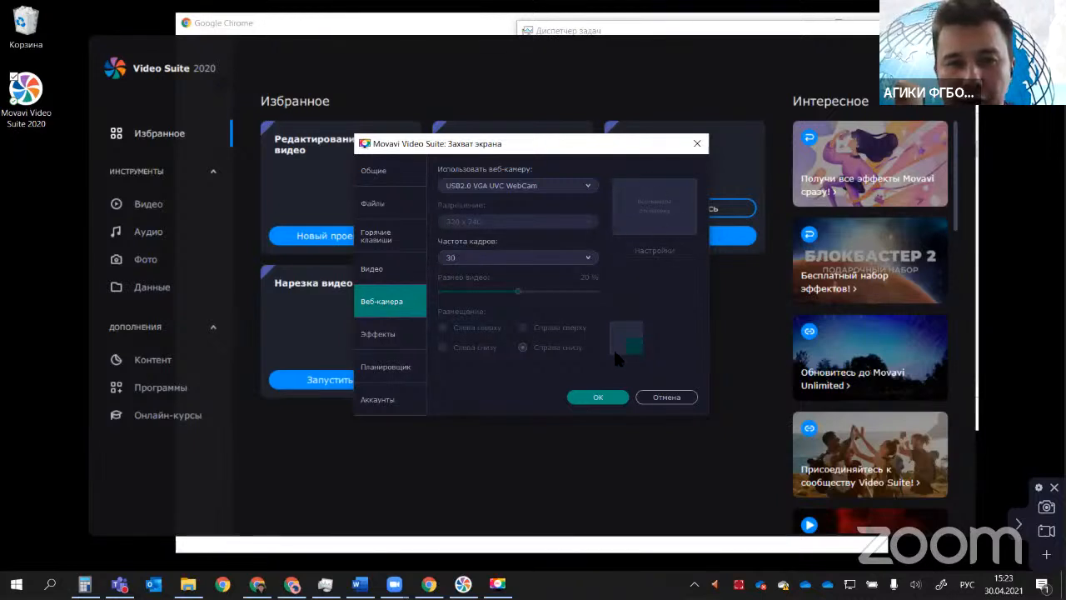
click(589, 186)
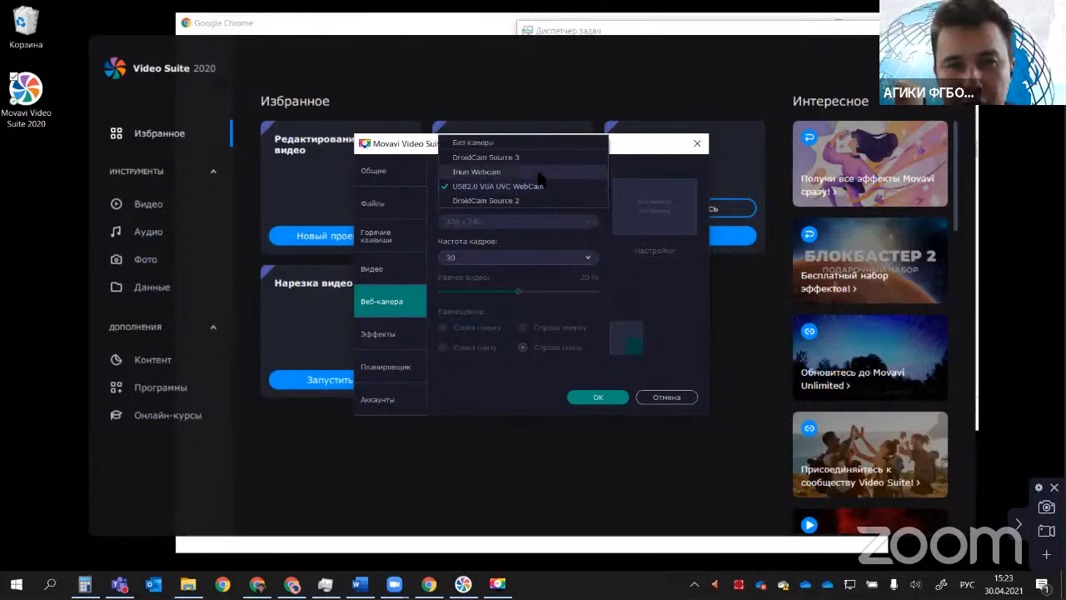
click(537, 156)
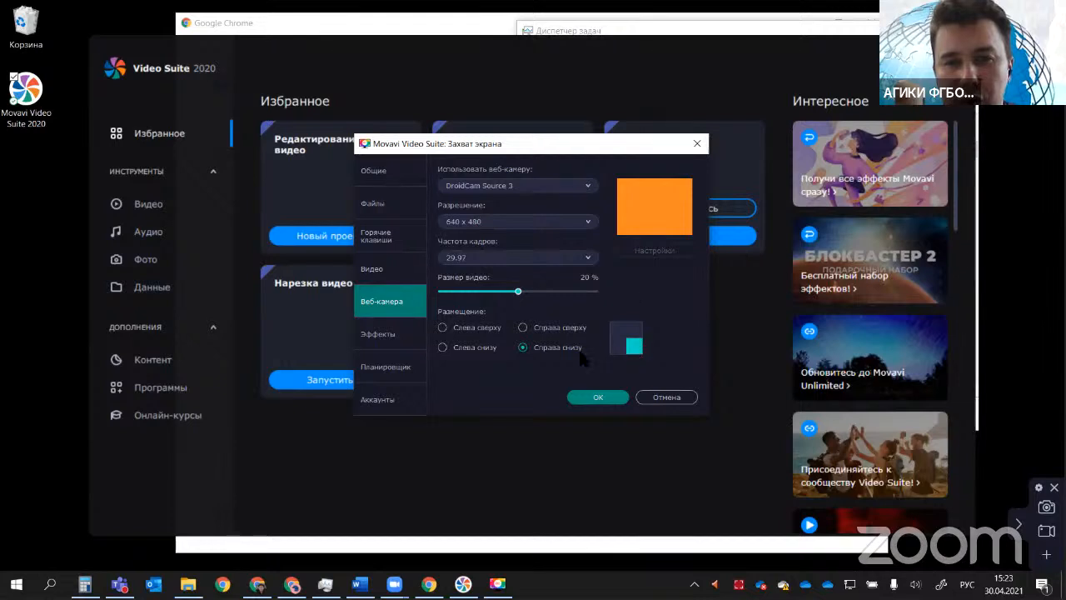
click(548, 329)
click(478, 329)
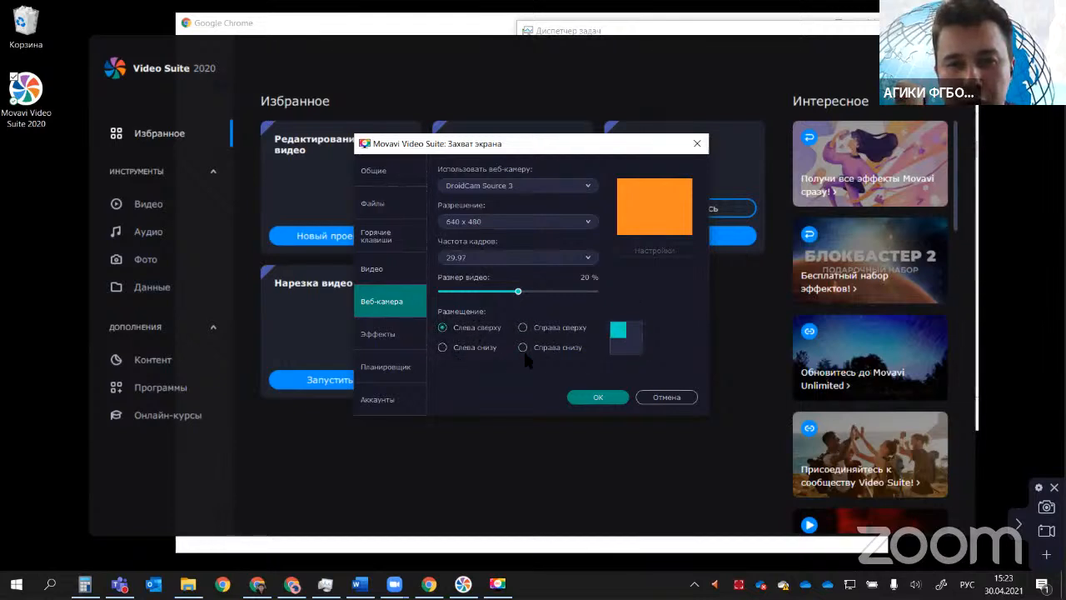
Step: Try placing the webcam picture at Справа снизу with a video size of 19%
click(476, 350)
click(539, 350)
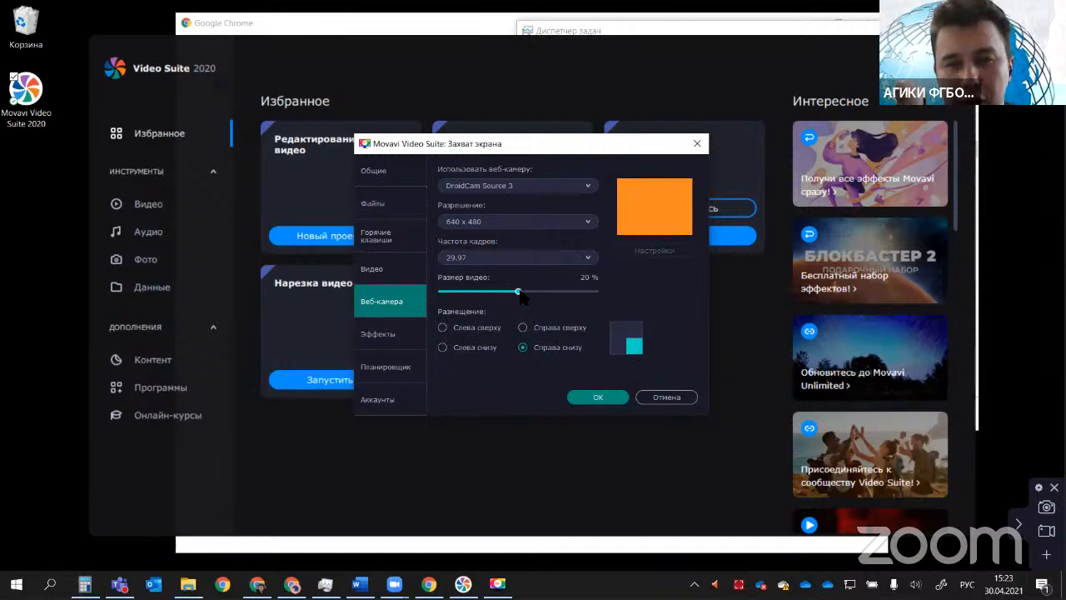
mouse_move(518, 291)
mouse_down()
mouse_move(565, 293)
mouse_move(495, 298)
mouse_move(524, 303)
mouse_move(454, 296)
mouse_move(506, 295)
mouse_up()
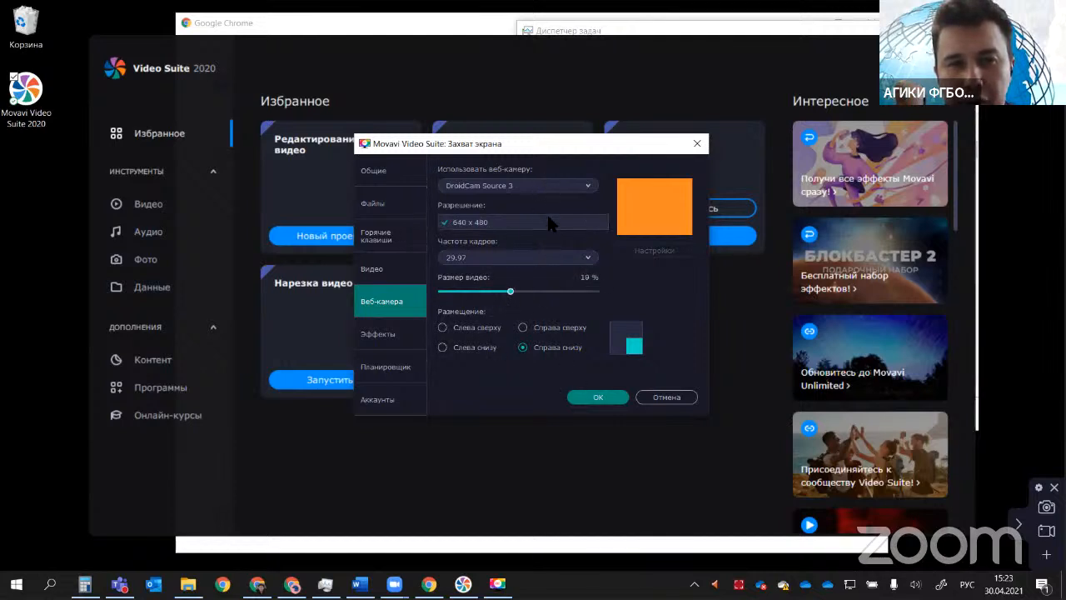
Step: Try a smaller cursor highlight in the effects settings, view the scheduler and file settings, and discard the capture settings changes
click(382, 334)
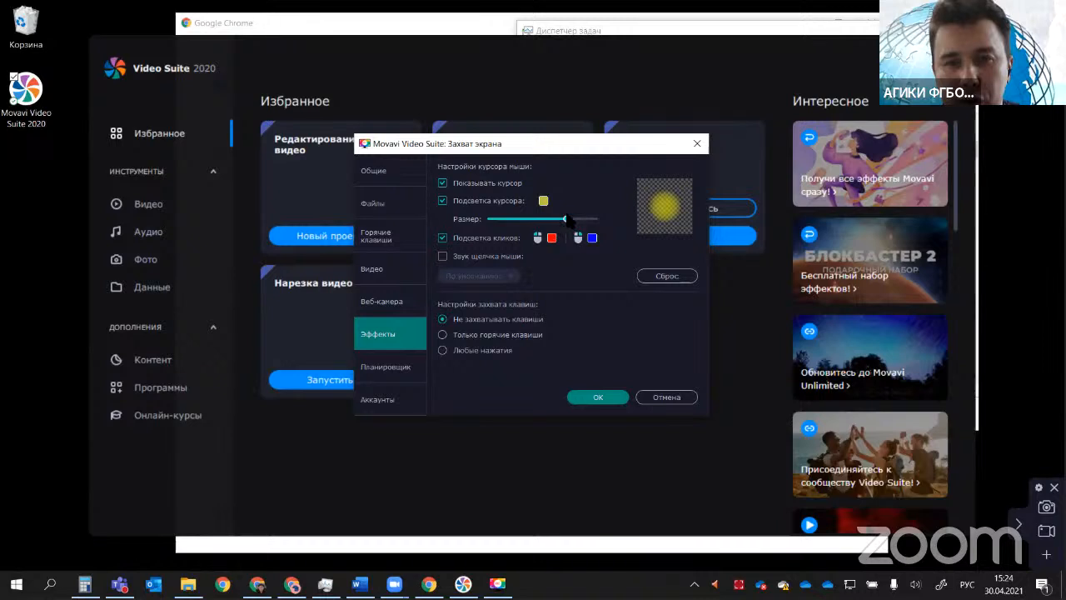
drag(567, 219, 551, 236)
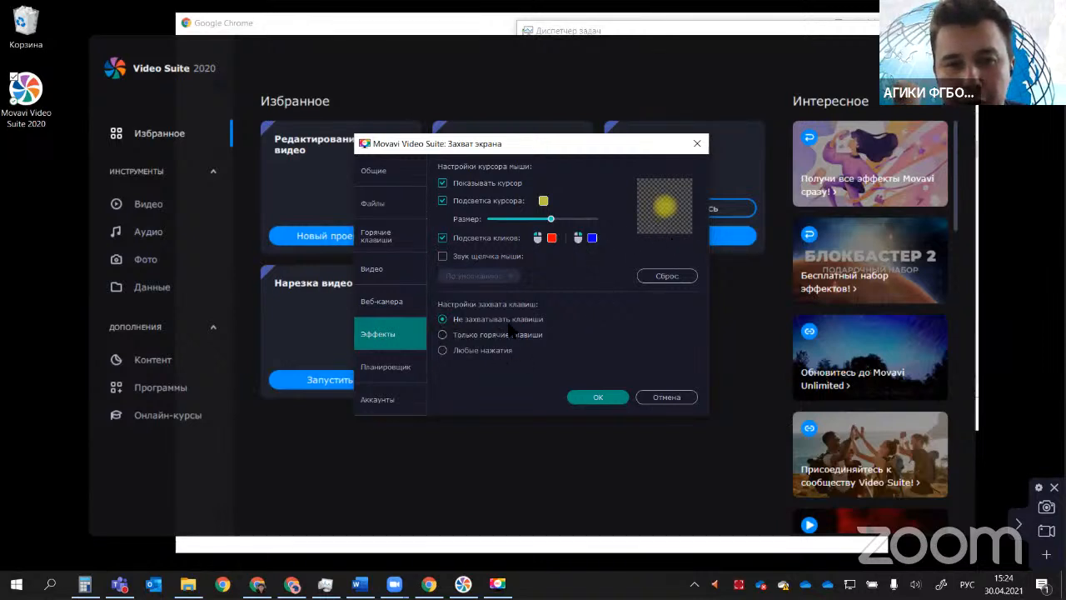
click(387, 371)
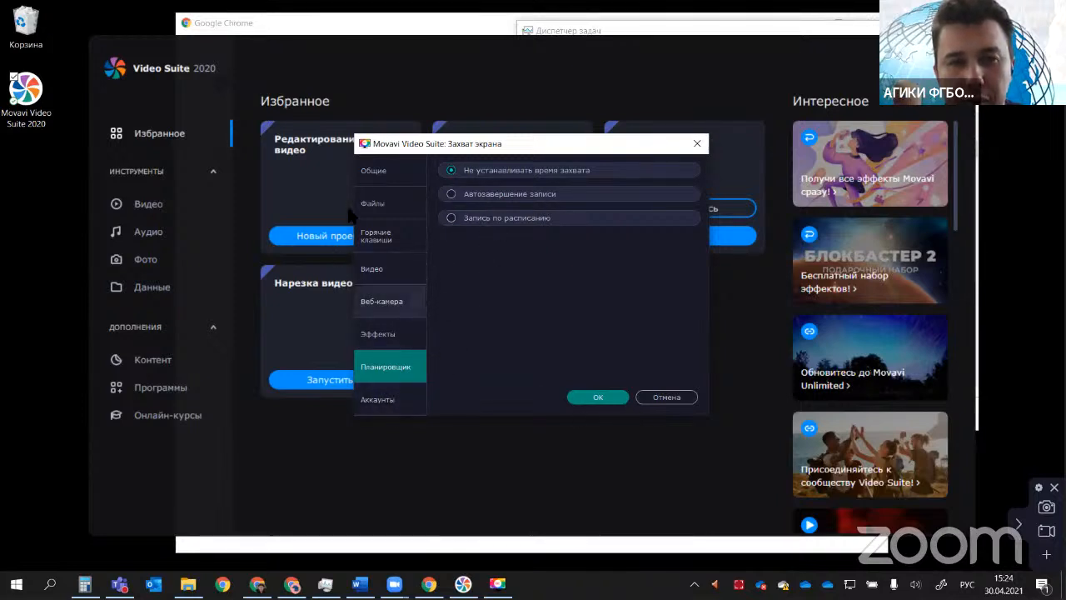
click(385, 202)
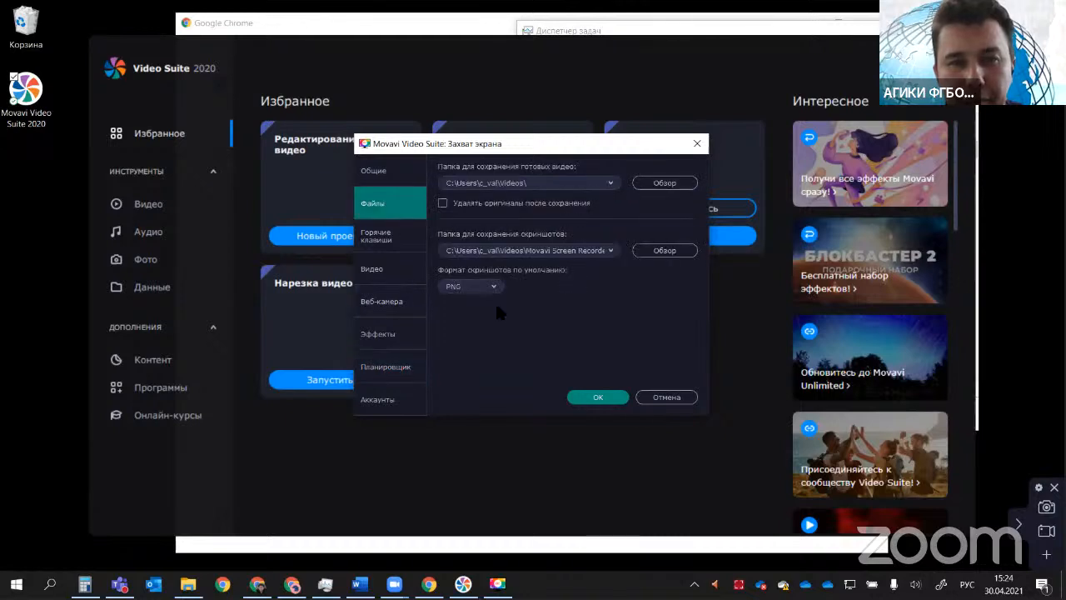
click(663, 396)
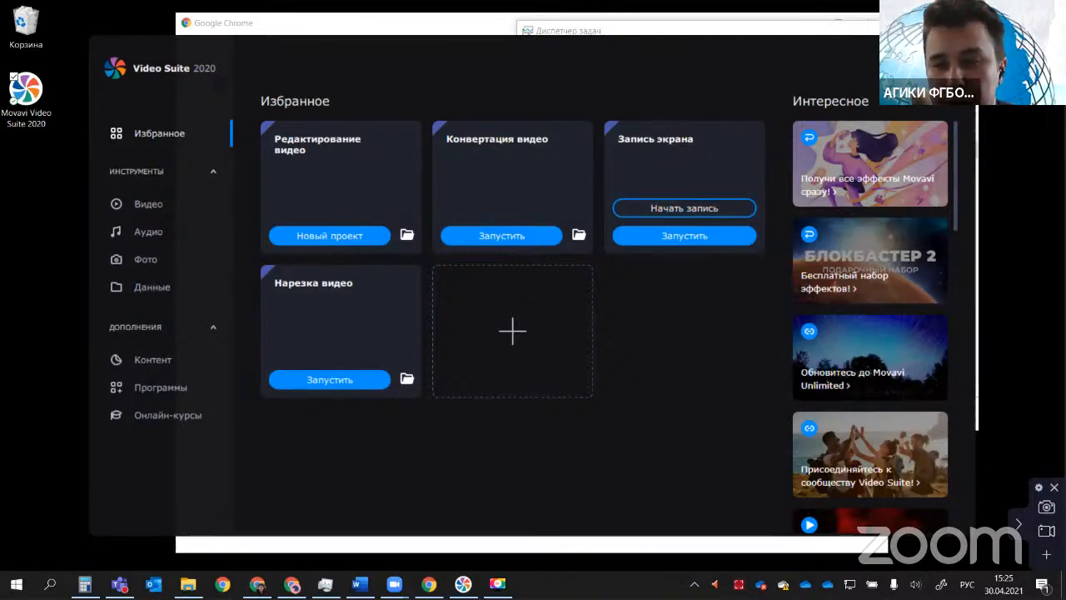
Step: Start a screen video capture and frame a recording area of about 1899 x 1002 covering nearly the whole screen
click(1046, 531)
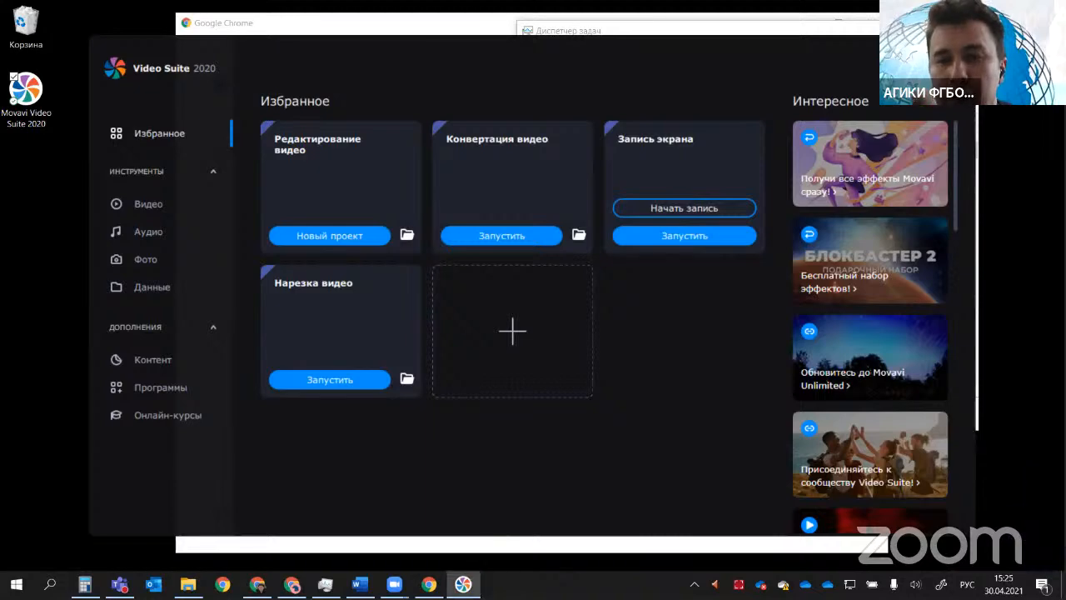
click(1018, 515)
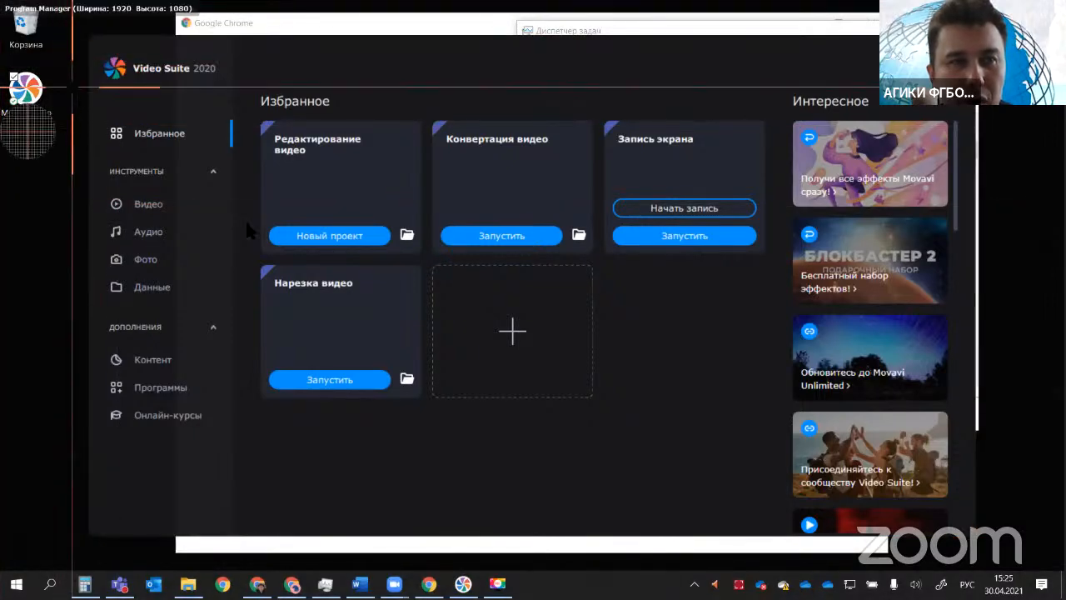
drag(71, 86, 1050, 554)
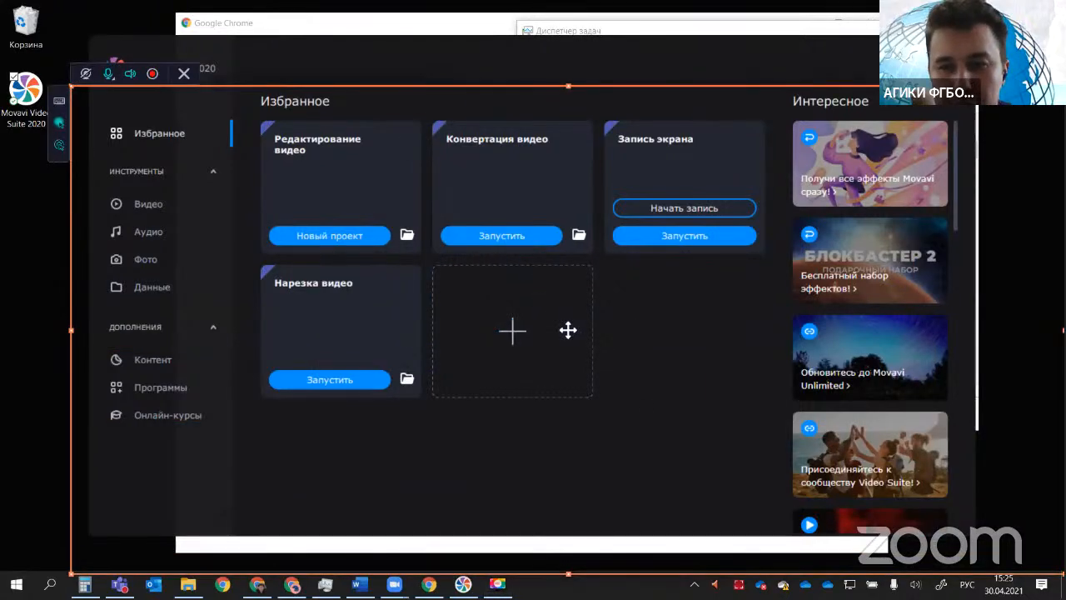
drag(560, 321, 564, 328)
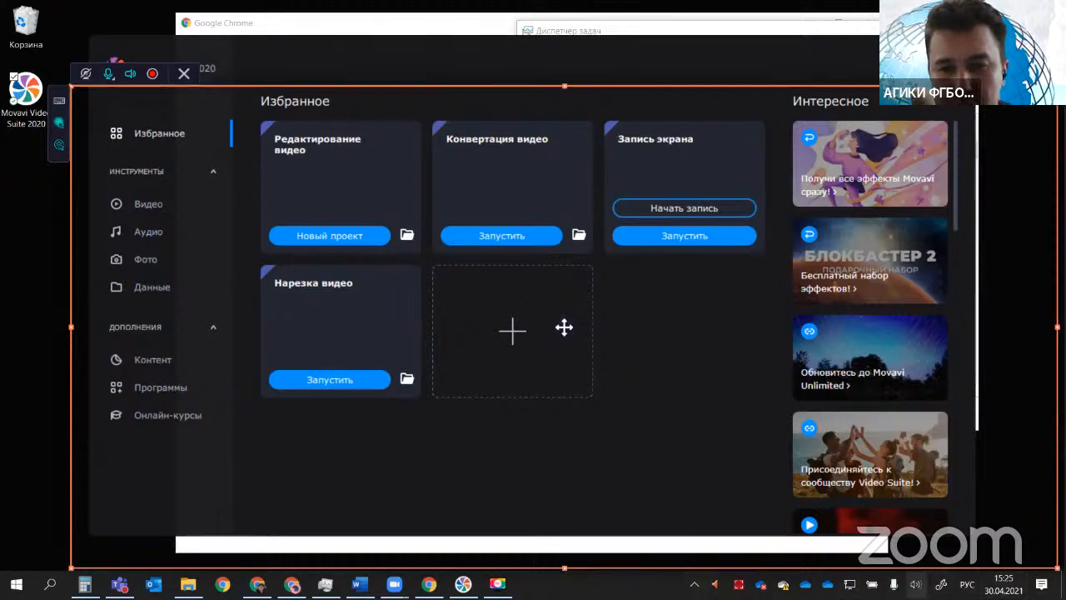
drag(564, 327, 530, 289)
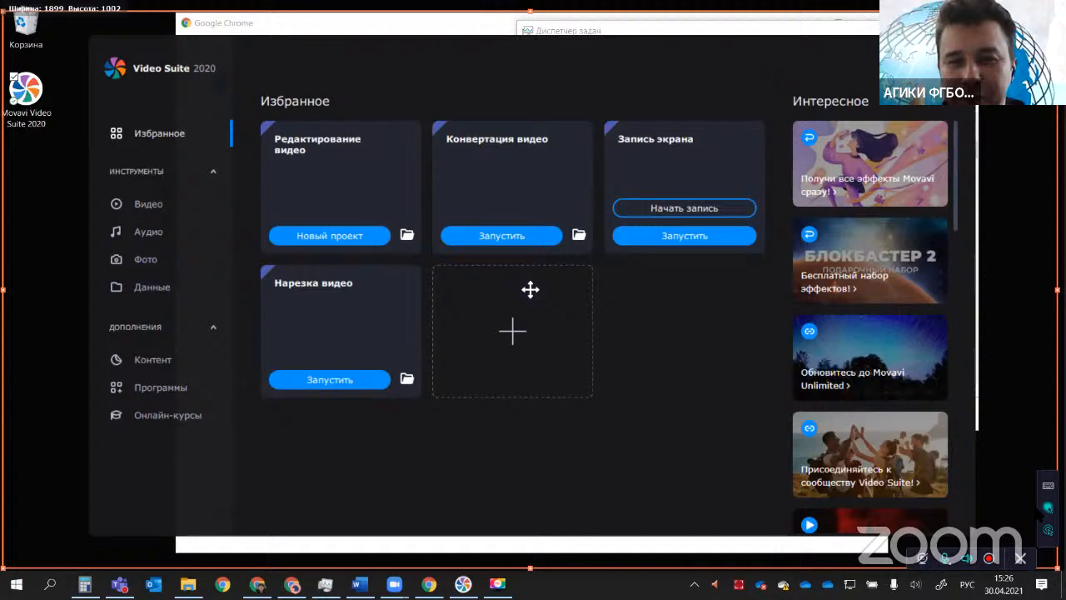
Step: Check the available microphone sources and record the framed screen area, continuing the capture without the webcam
click(950, 560)
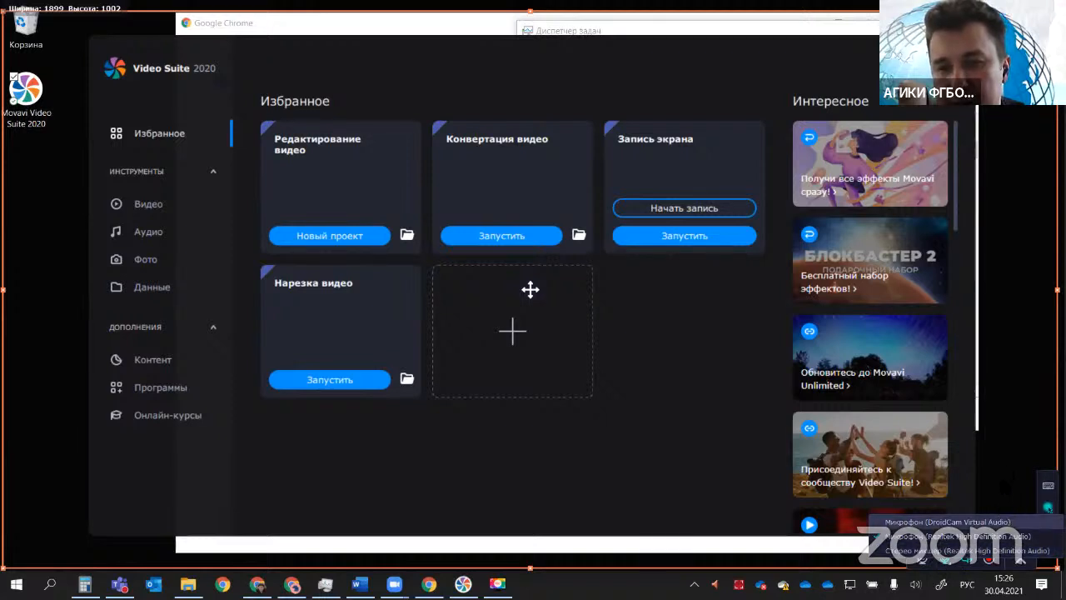
click(1006, 487)
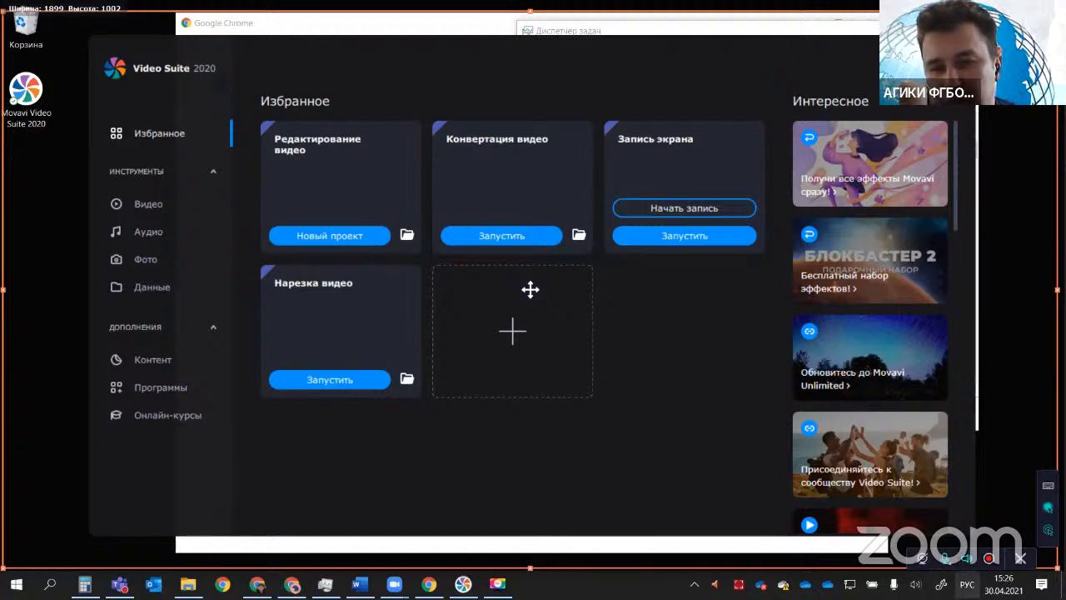
click(949, 567)
click(950, 567)
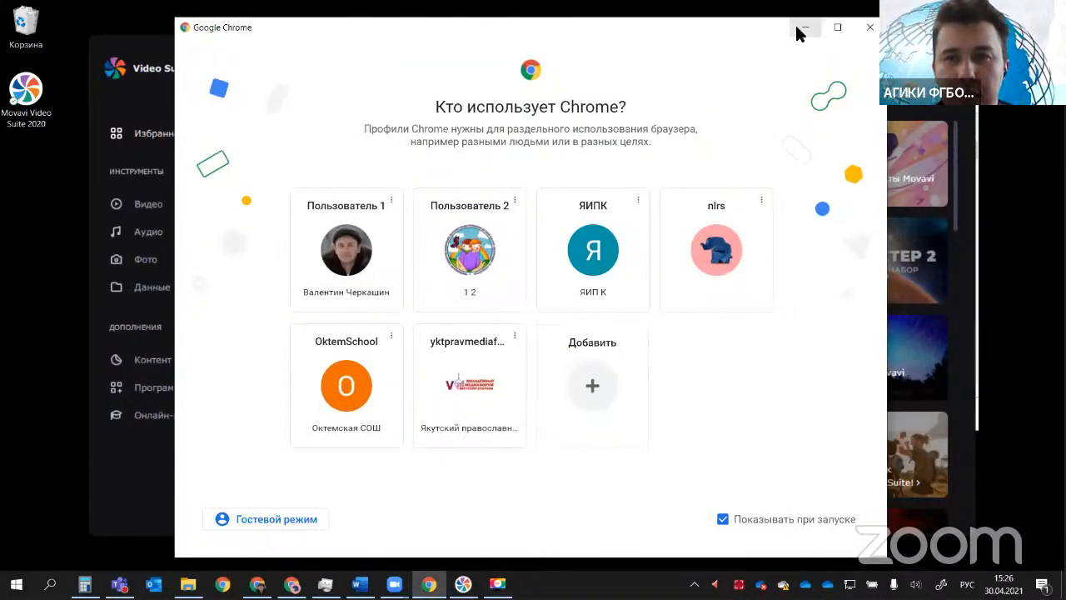
click(797, 28)
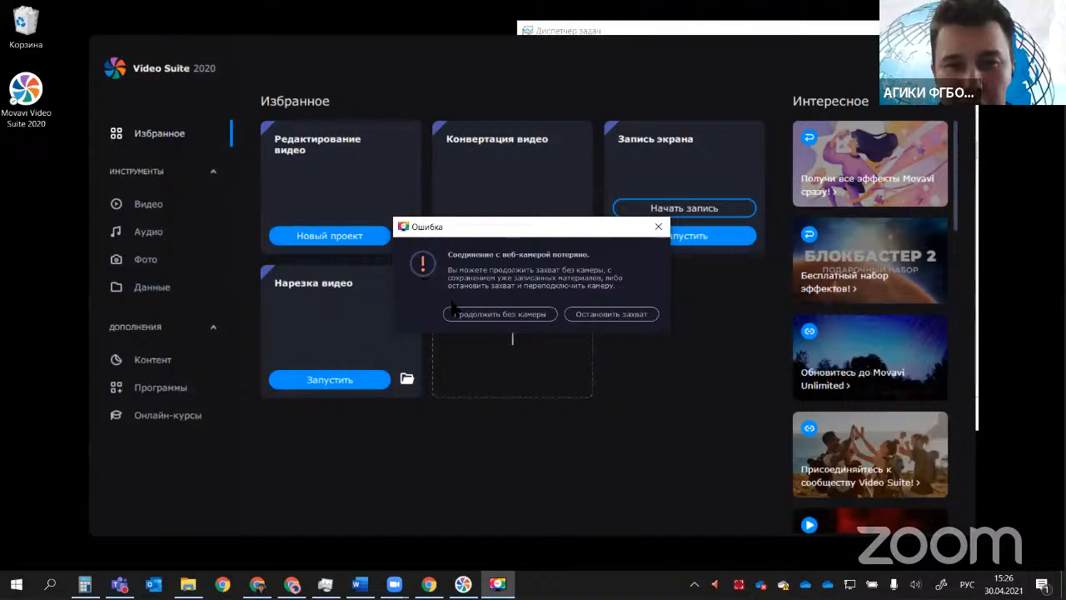
click(535, 323)
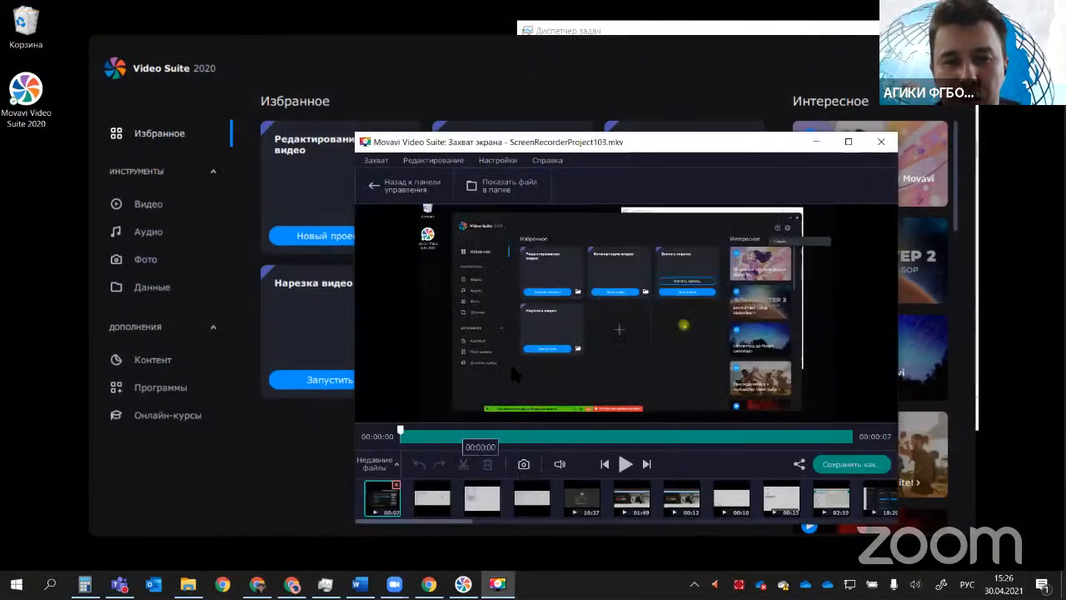
Step: Play the captured clip and save it as ScreenRecorderProject103 in MP4 format to the user's Videos folder
drag(550, 142, 407, 67)
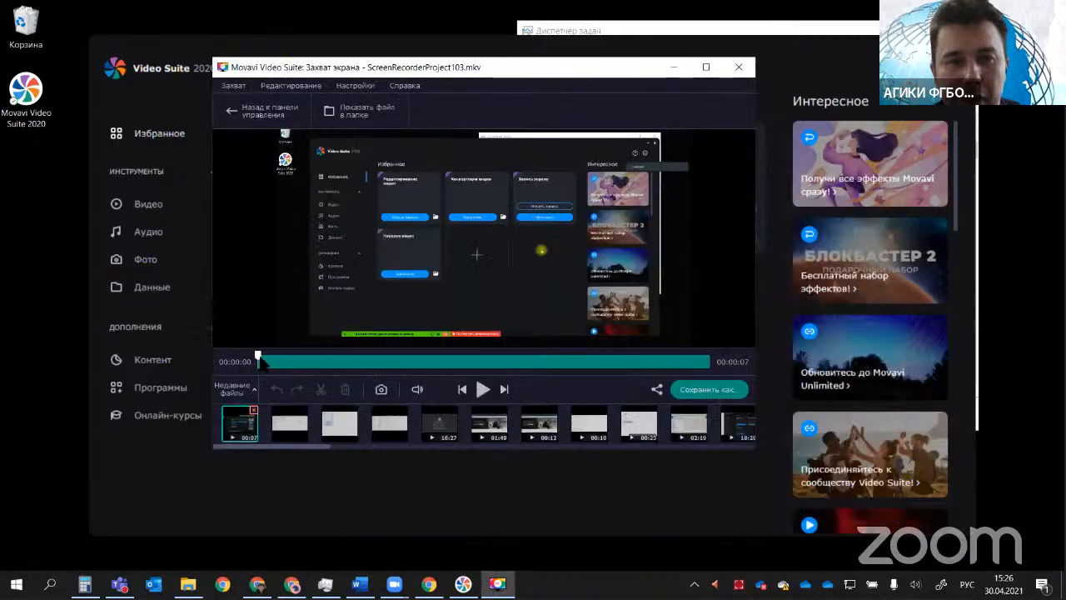
click(483, 390)
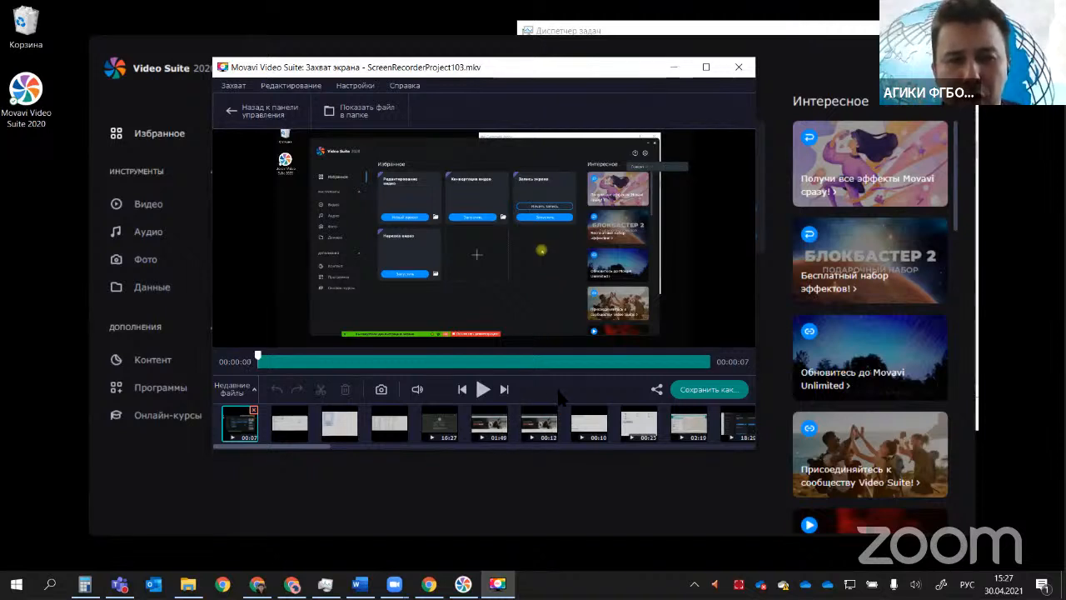
click(688, 393)
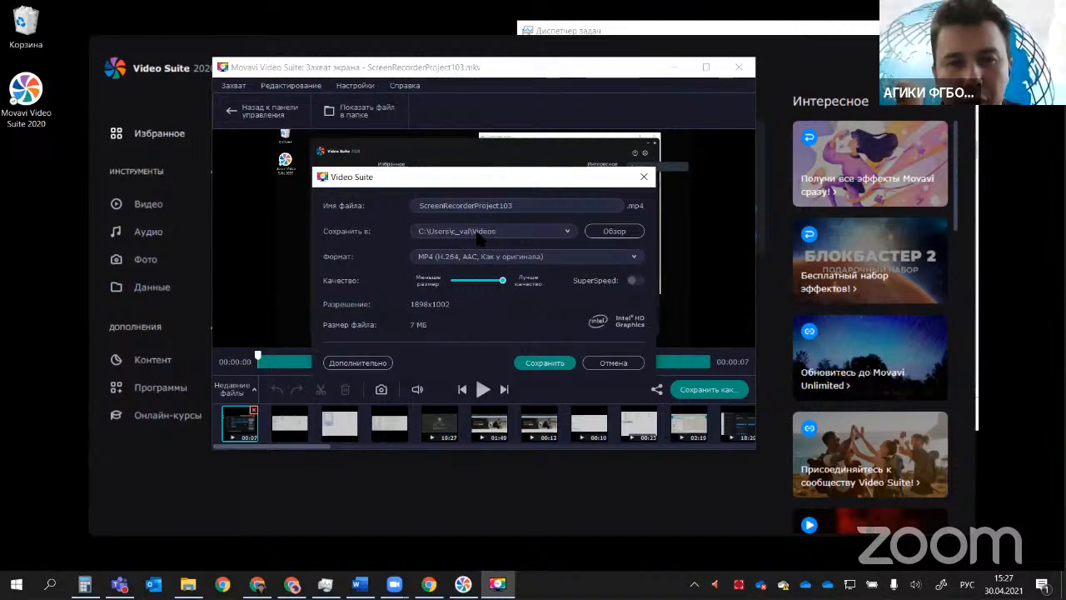
double_click(525, 205)
click(547, 364)
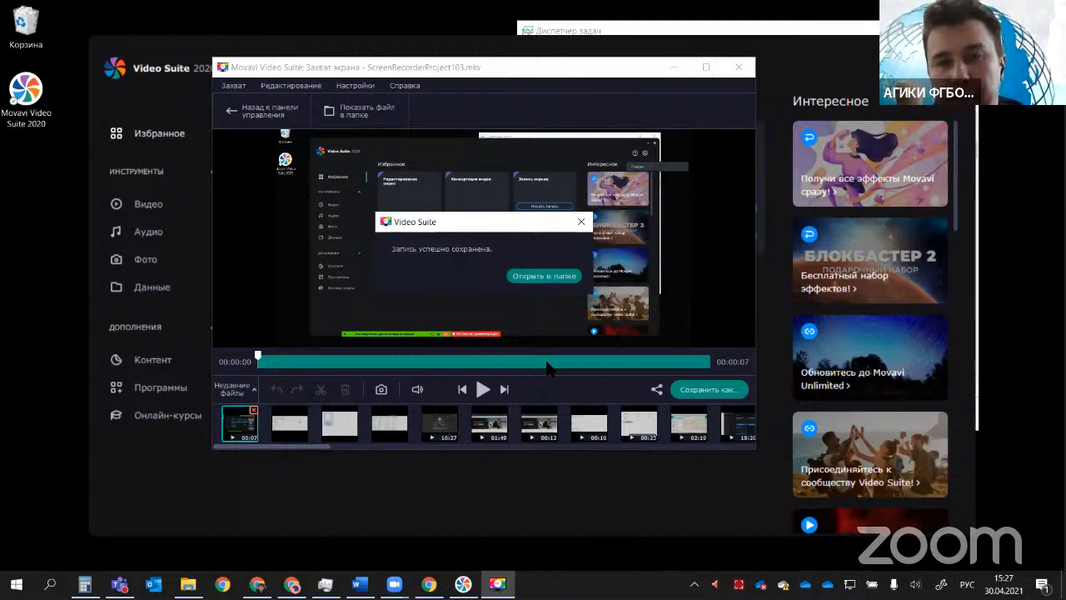
Step: Show the saved recording in its folder, try to play it from the file list, and maximize the folder window
click(518, 278)
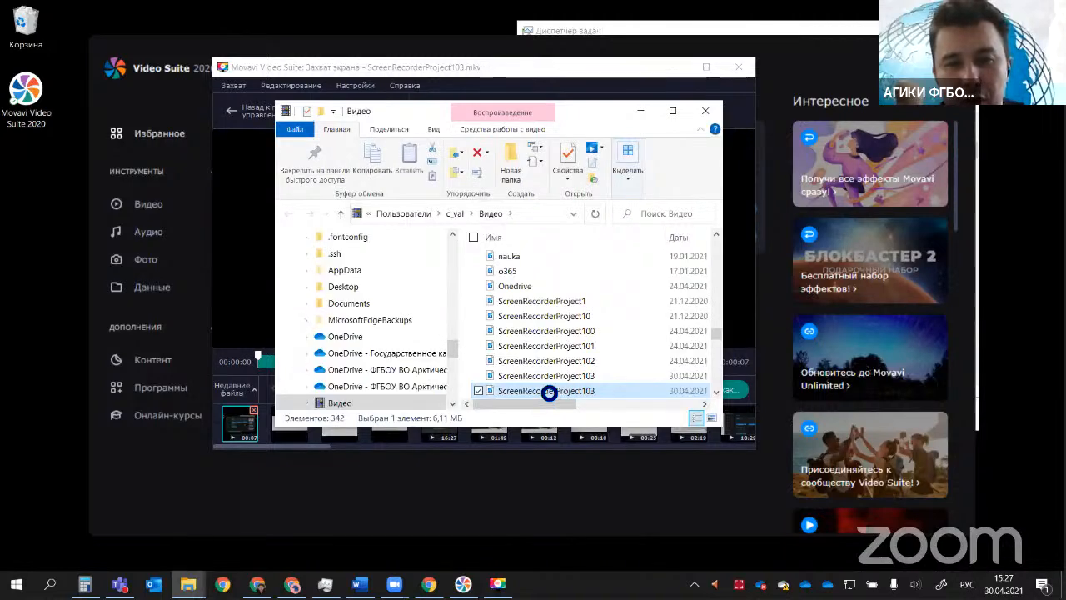
click(545, 389)
double_click(544, 388)
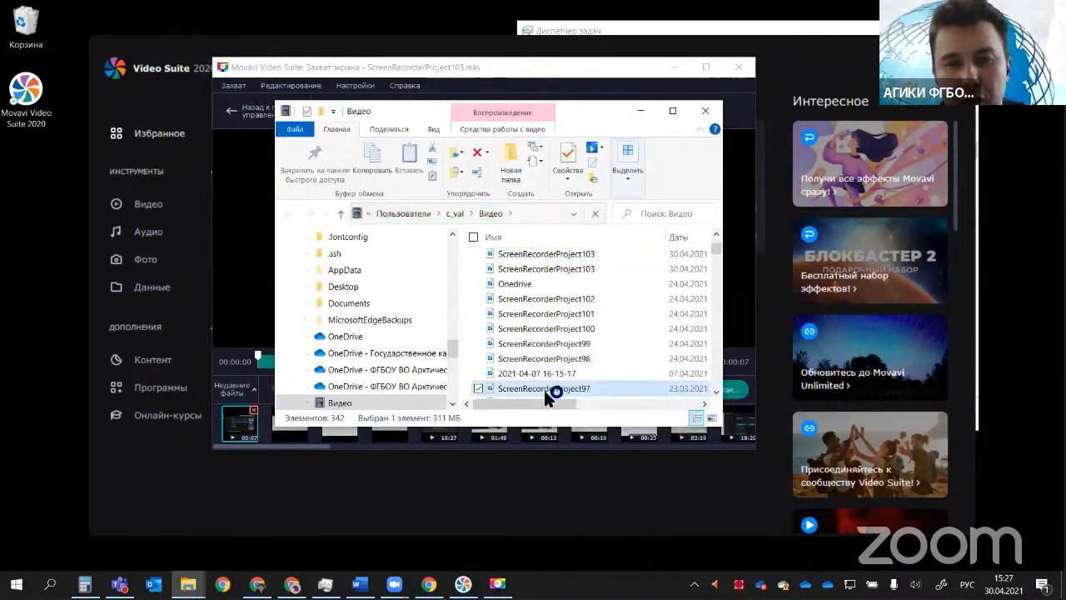
click(587, 85)
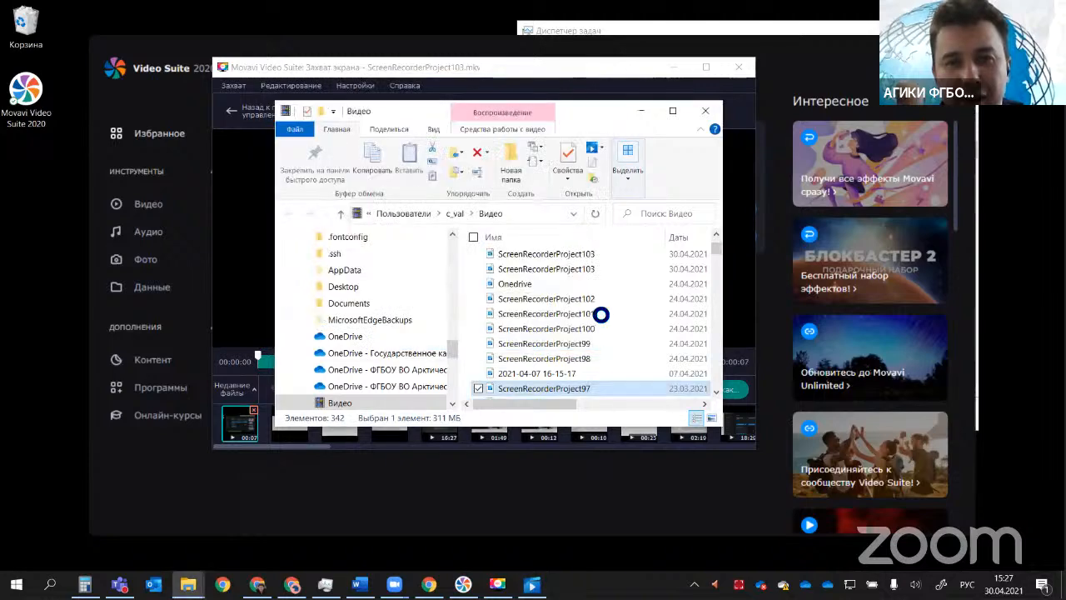
scroll(610, 325, up, 3)
click(673, 112)
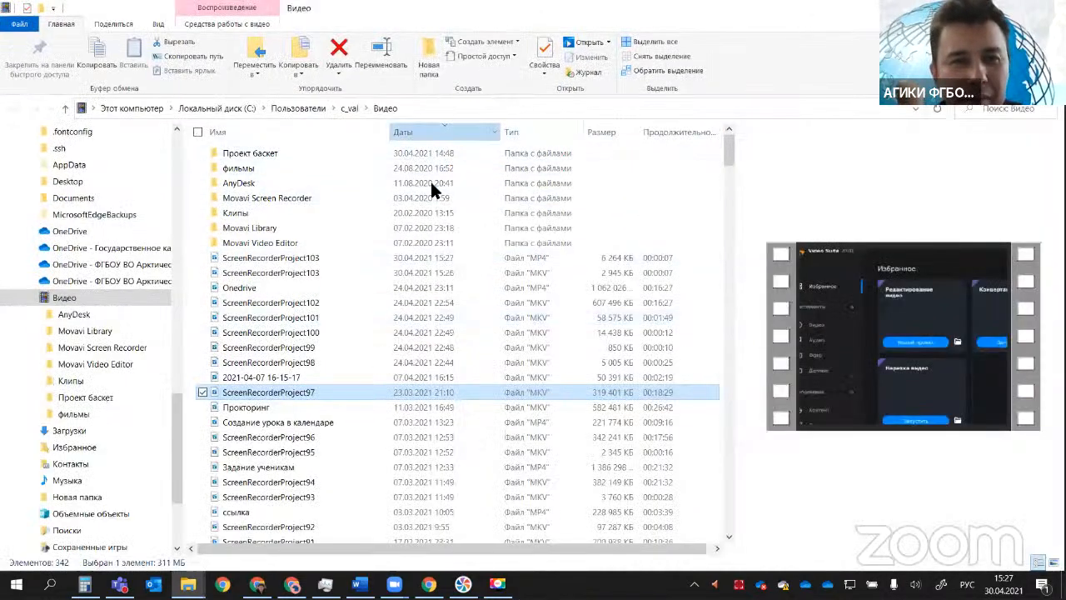
Step: Try sorting the Videos folder by date with the oldest files first, and restore the newest-first order
click(440, 133)
scroll(313, 174, down, 10)
scroll(325, 204, down, 10)
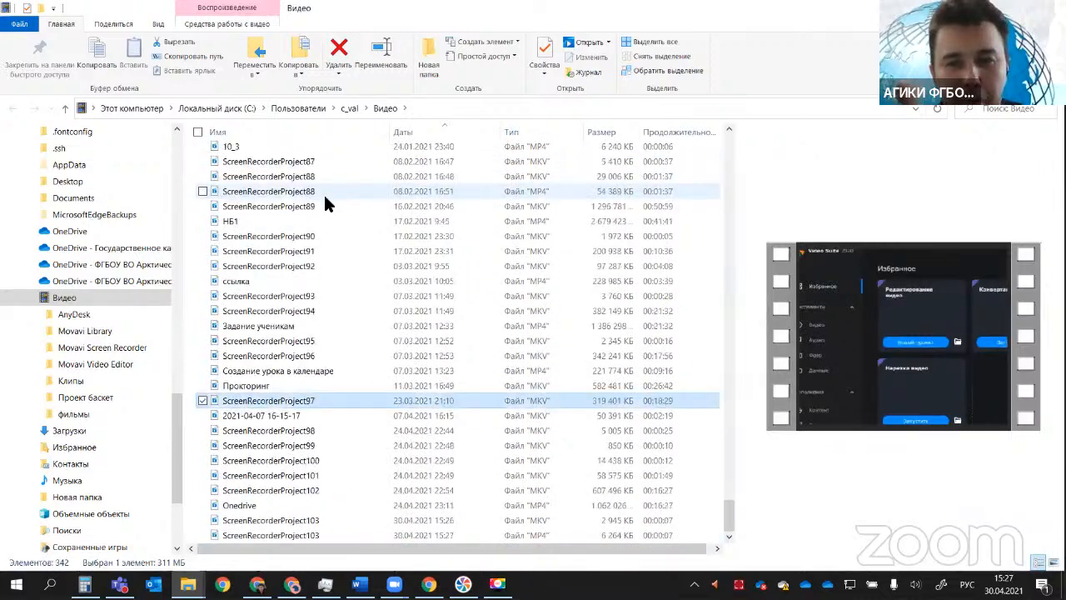
drag(733, 520, 714, 124)
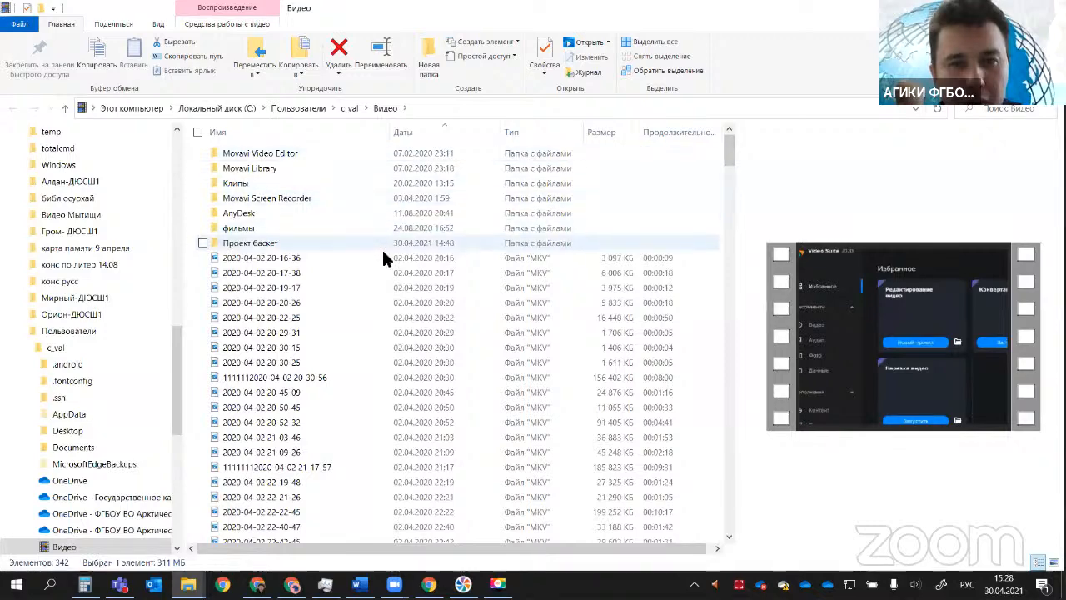
click(425, 134)
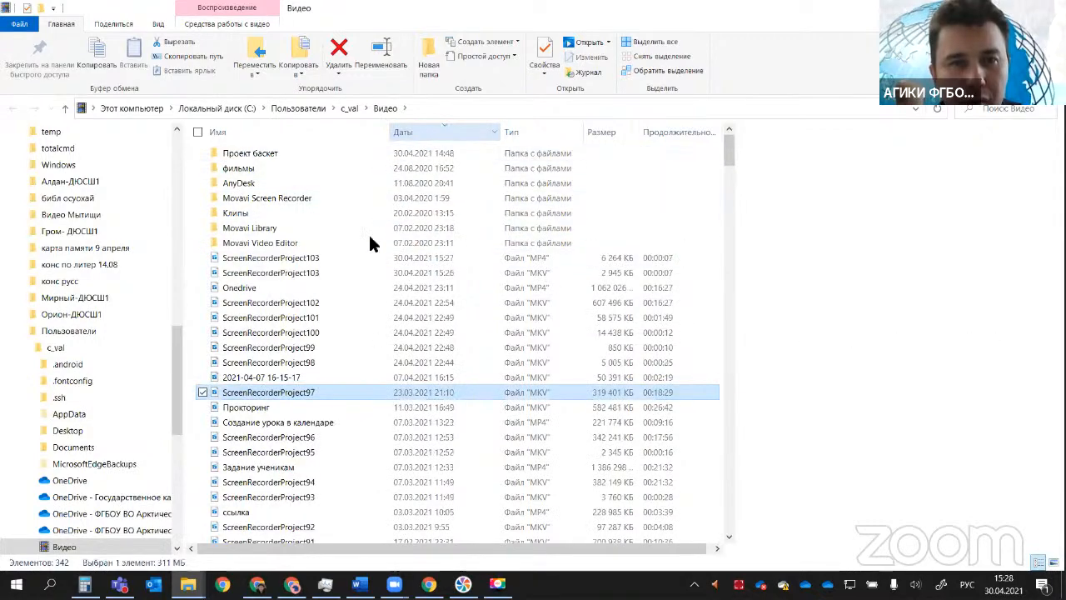
Step: Play the saved ScreenRecorderProject103 MP4 file from the Videos folder and close the player
click(268, 260)
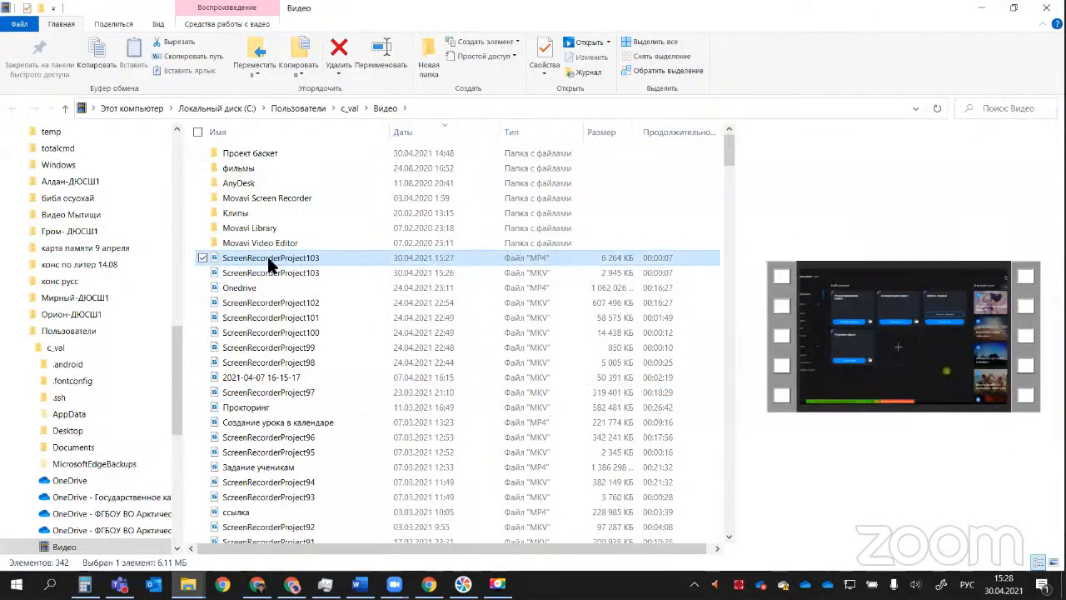
double_click(267, 258)
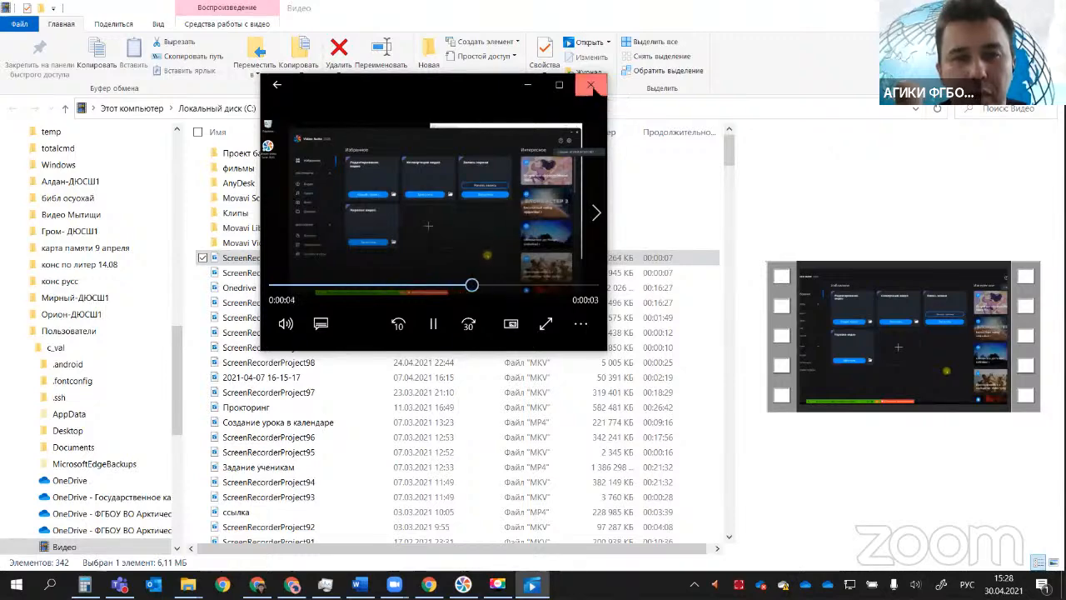
click(591, 84)
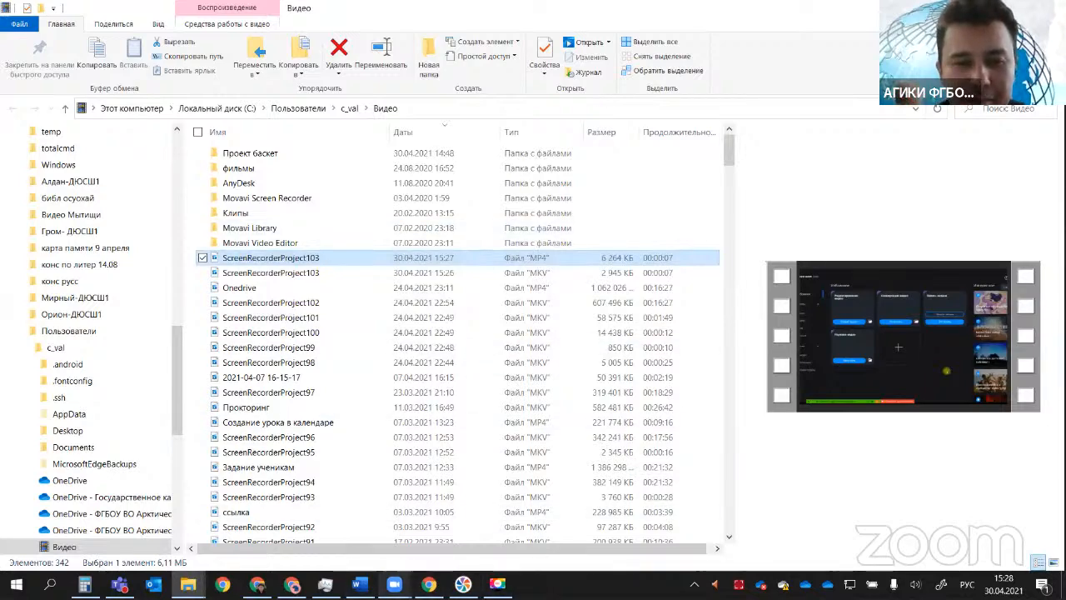
Step: Return to the screen capture window, play the basketball clip ScreenRecorderProject60 from the recent recordings, and minimize the window
click(394, 583)
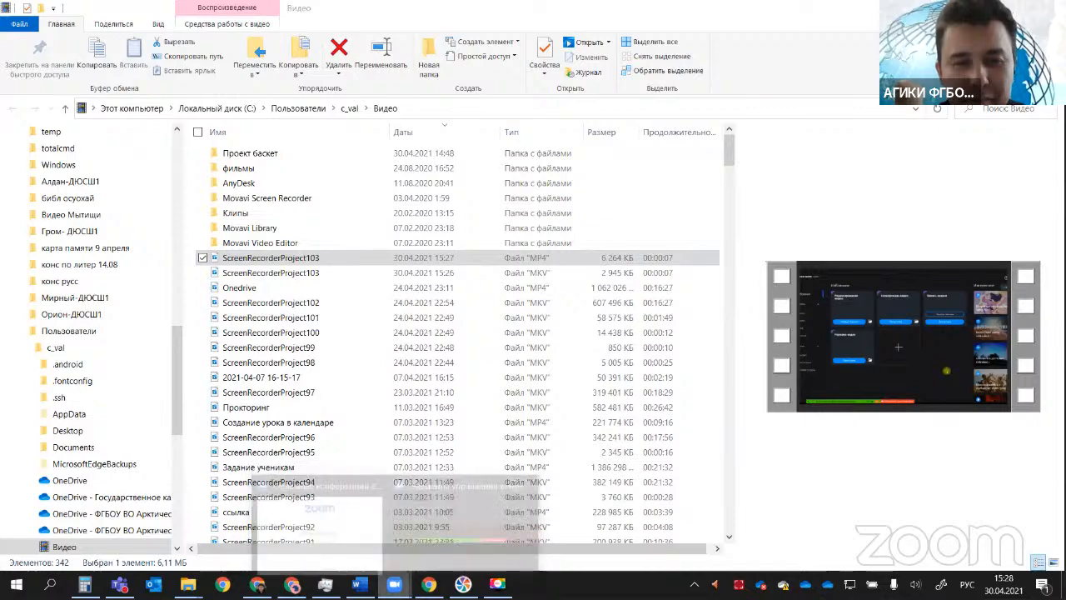
click(497, 583)
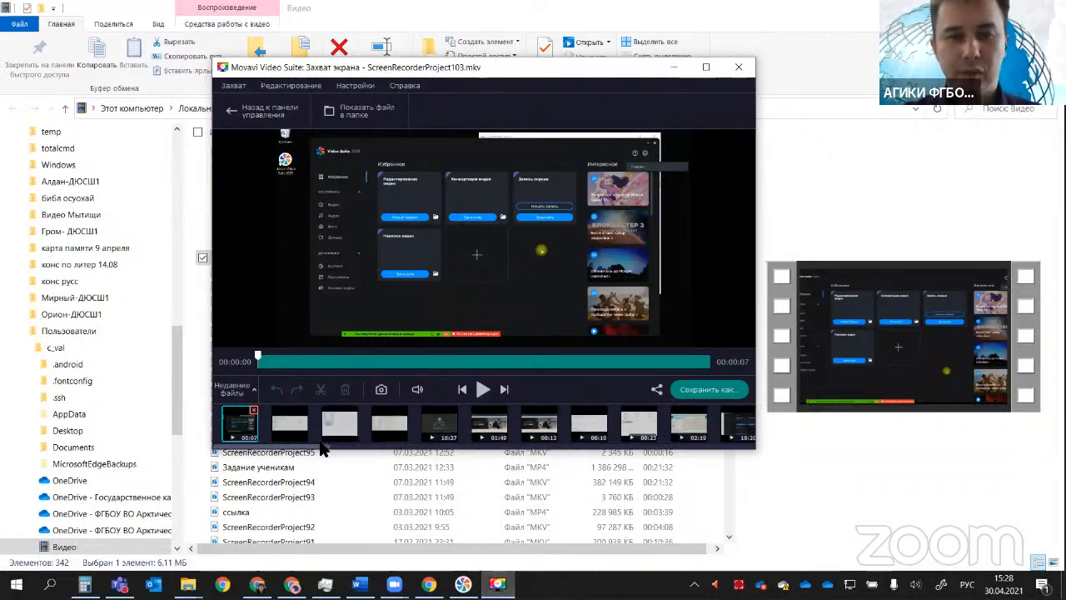
scroll(330, 445, down, 1)
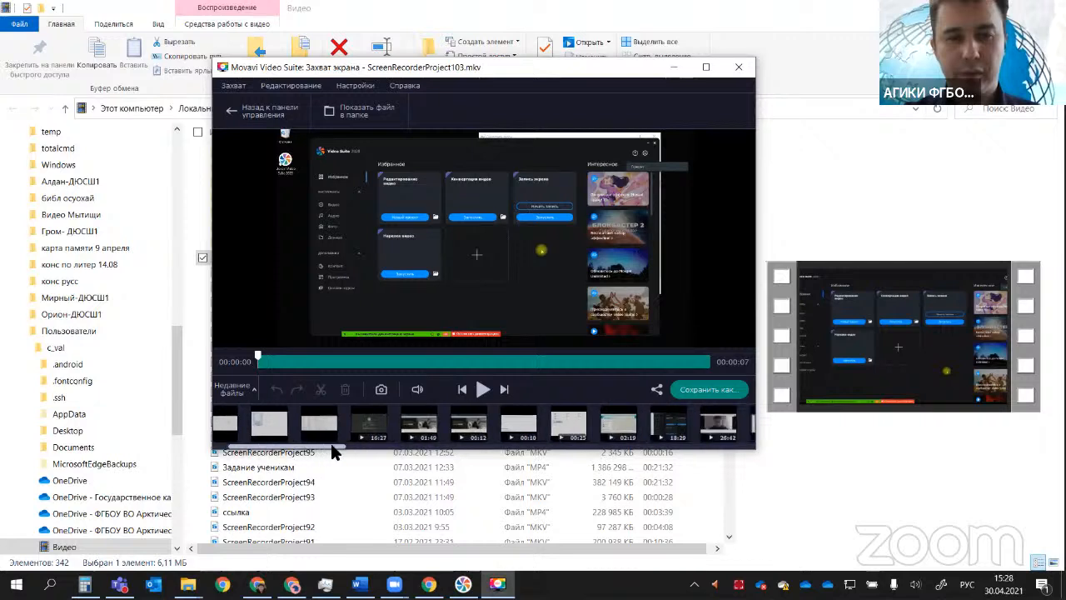
drag(331, 447, 738, 450)
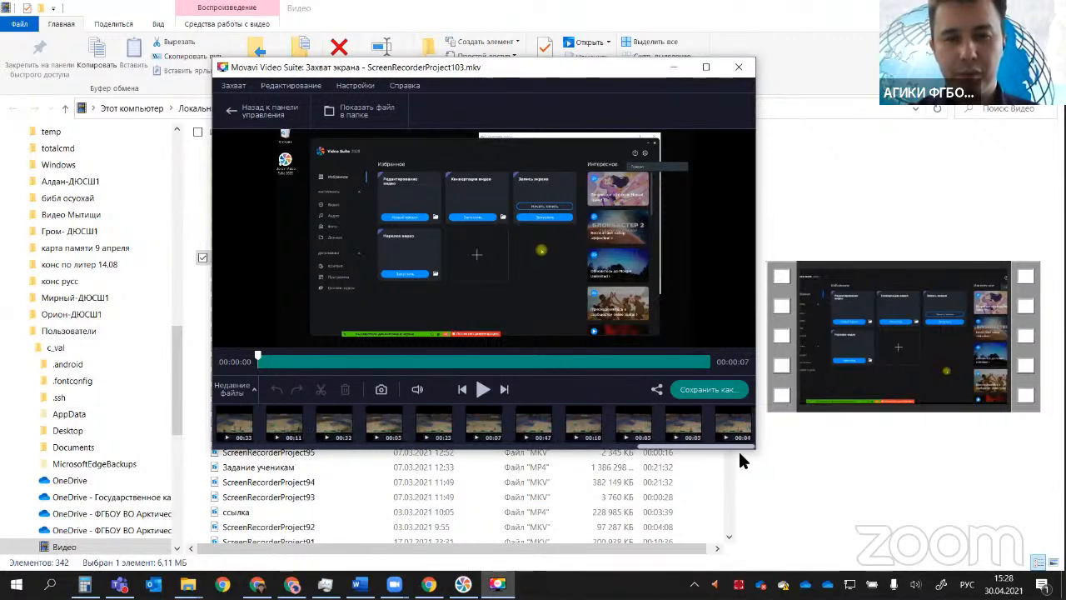
click(673, 426)
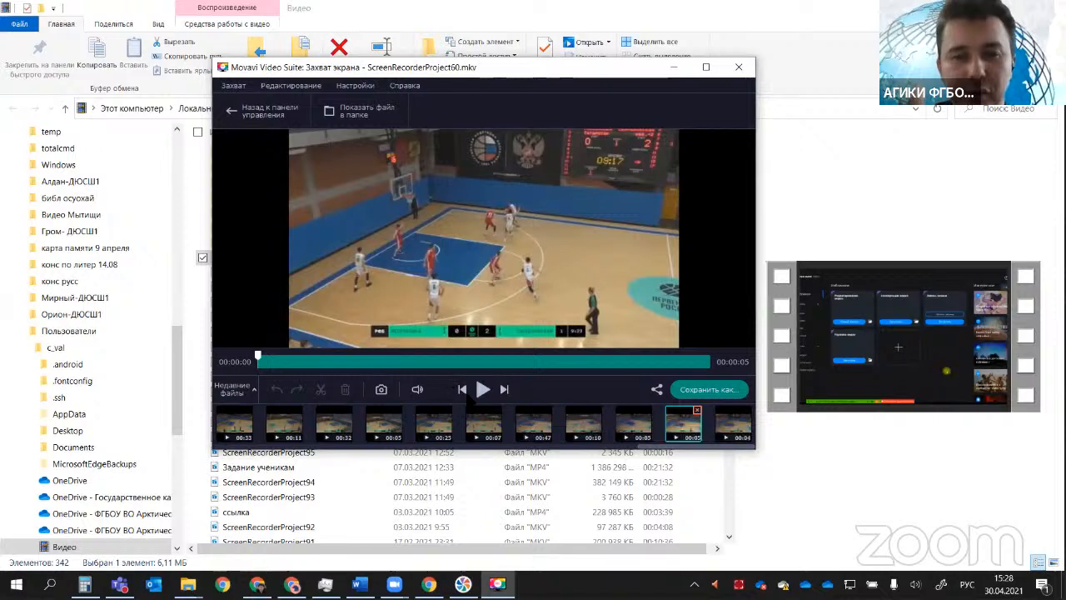
click(481, 392)
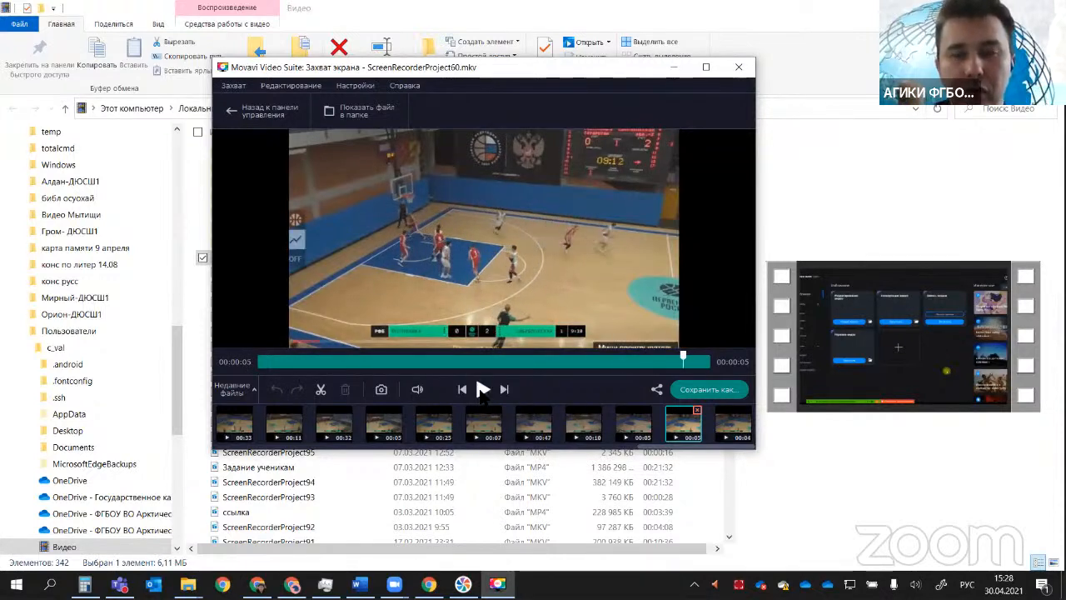
click(673, 66)
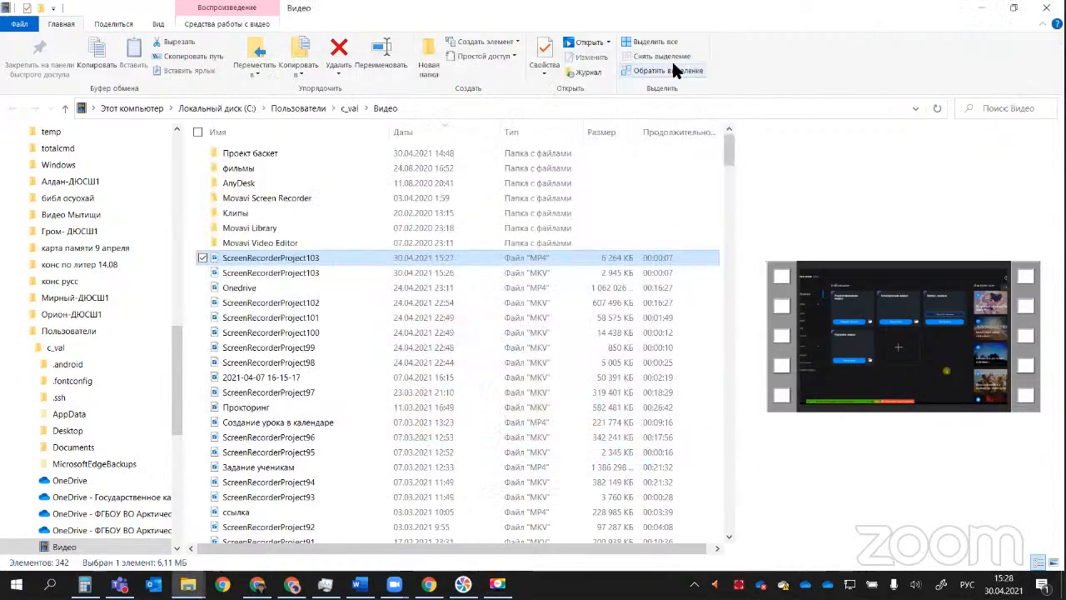